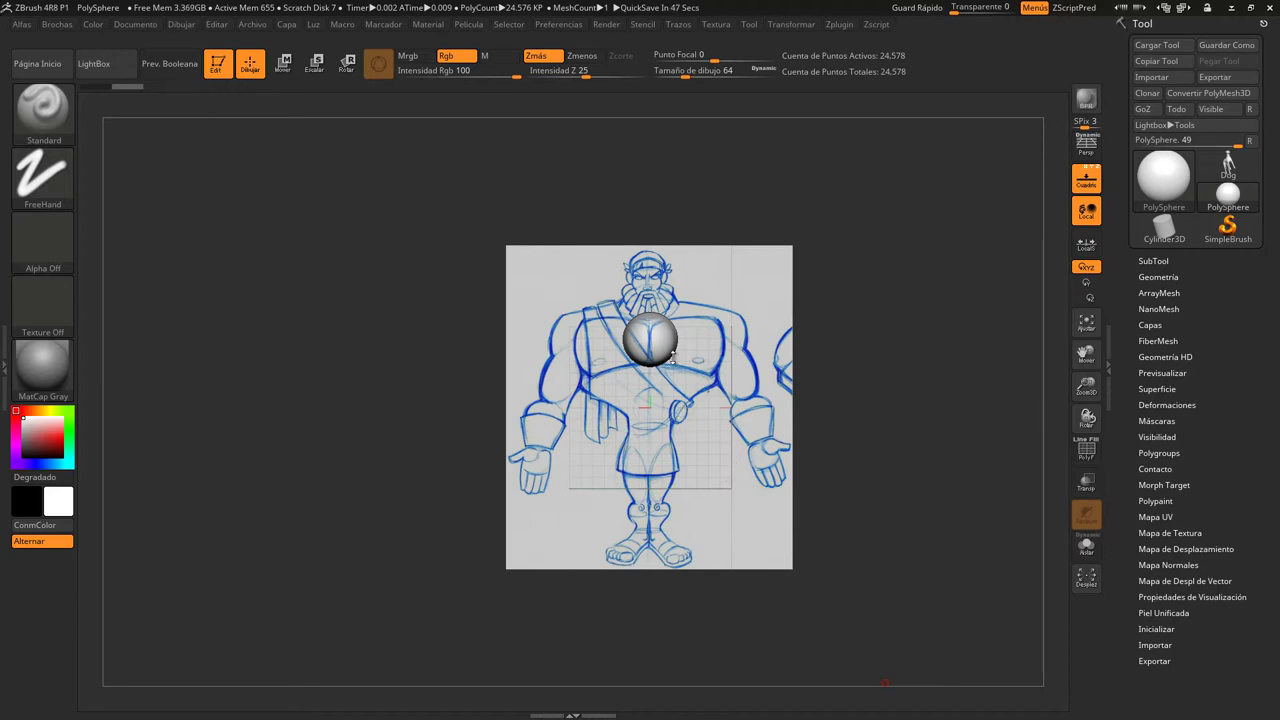
Expand the SubTool list, open and close LightBox, and orbit to check the side sketch
left_click(1181, 259)
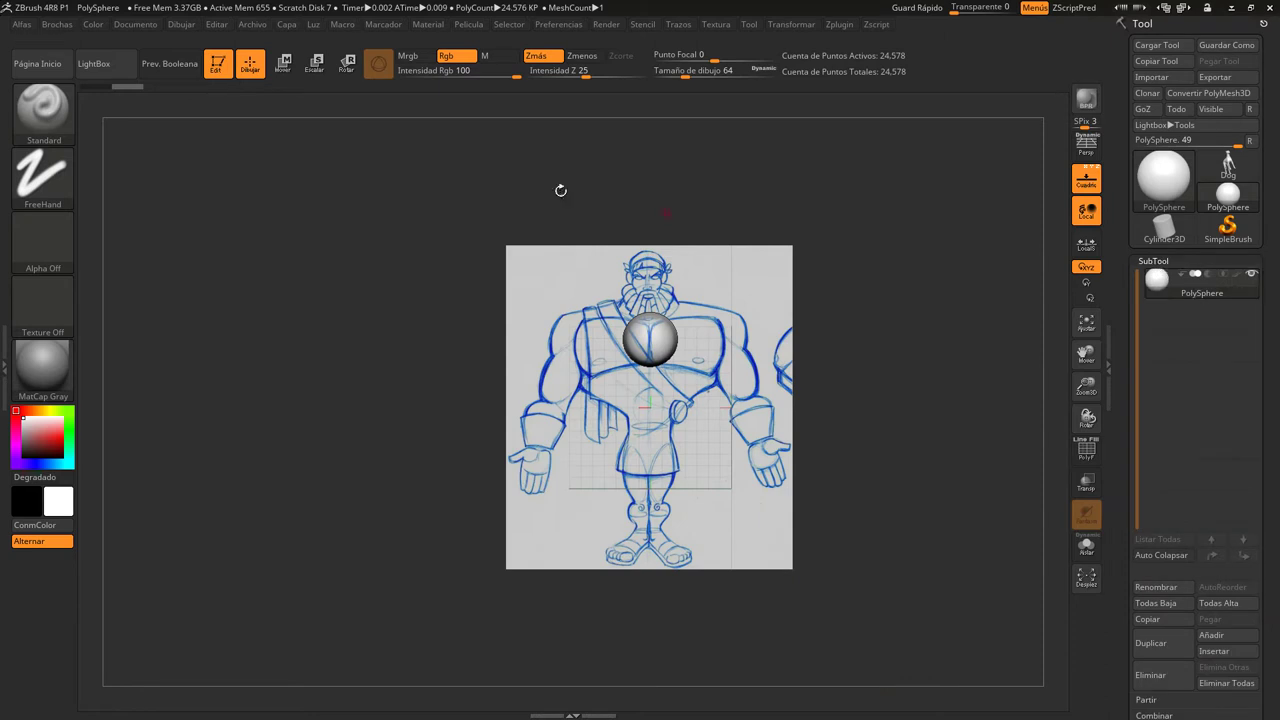
left_click(110, 70)
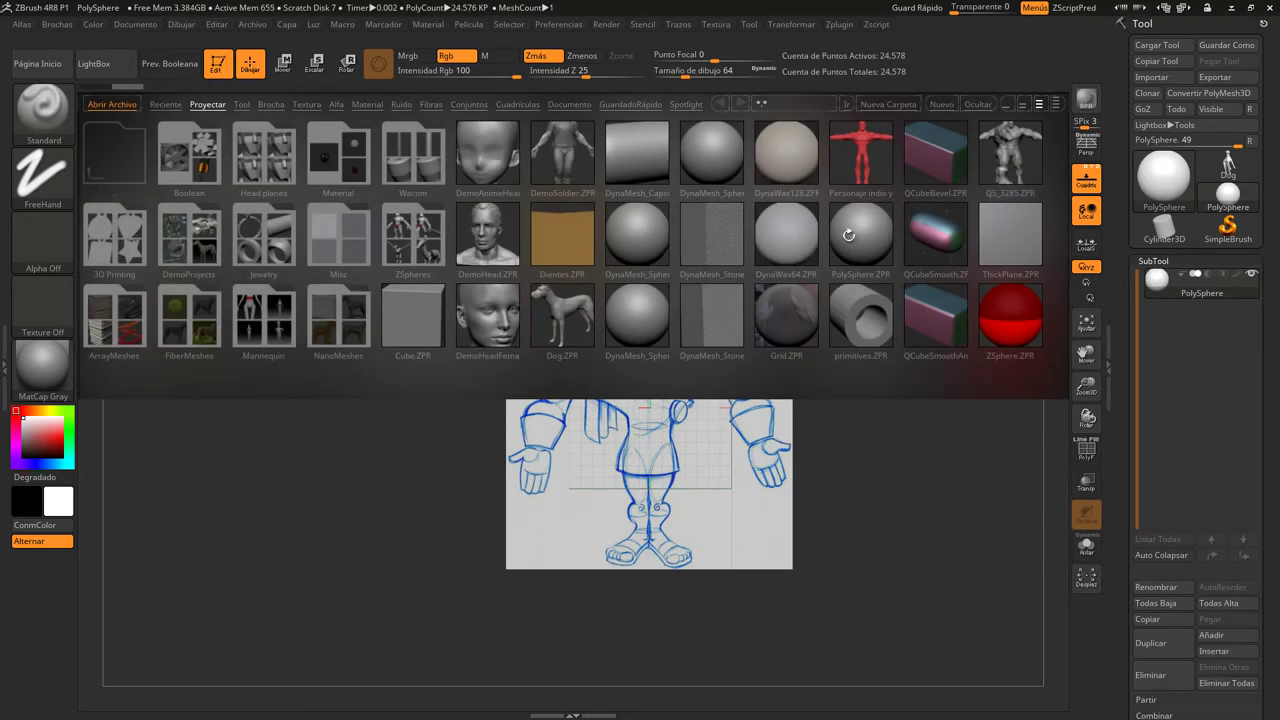
left_click(97, 64)
left_click_drag(840, 484, 877, 498, "shift")
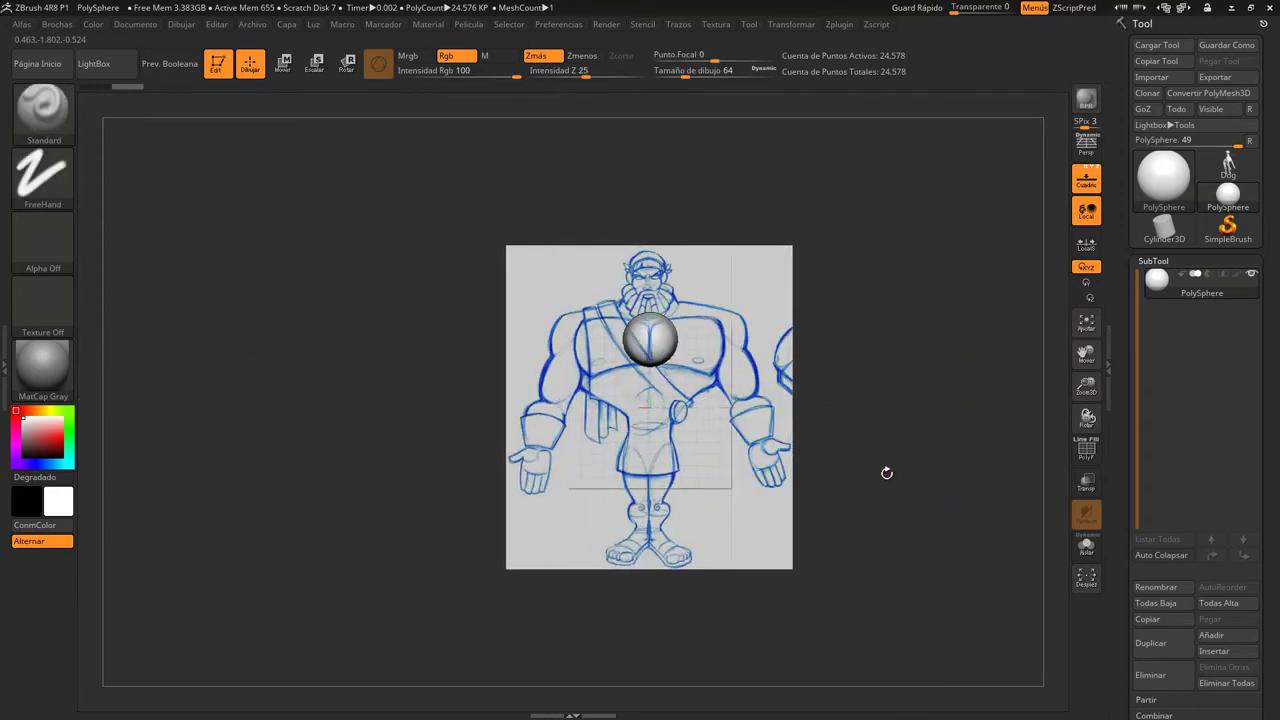
mouse_move(854, 437)
left_mouse_down("shift")
mouse_move(913, 457)
mouse_move(860, 470)
left_mouse_up("shift")
Scale the PolySphere up with Transpose and squash it vertically into a wide chest oval
left_click(278, 64)
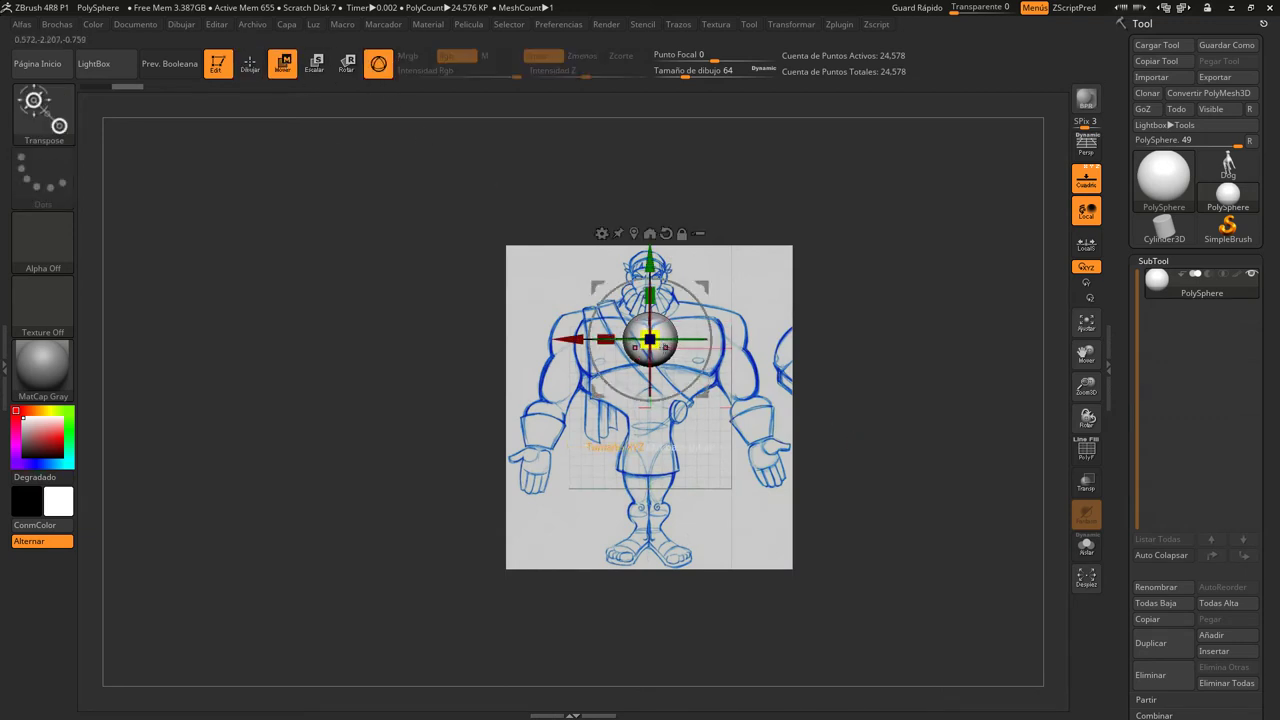
left_click_drag(655, 333, 706, 360)
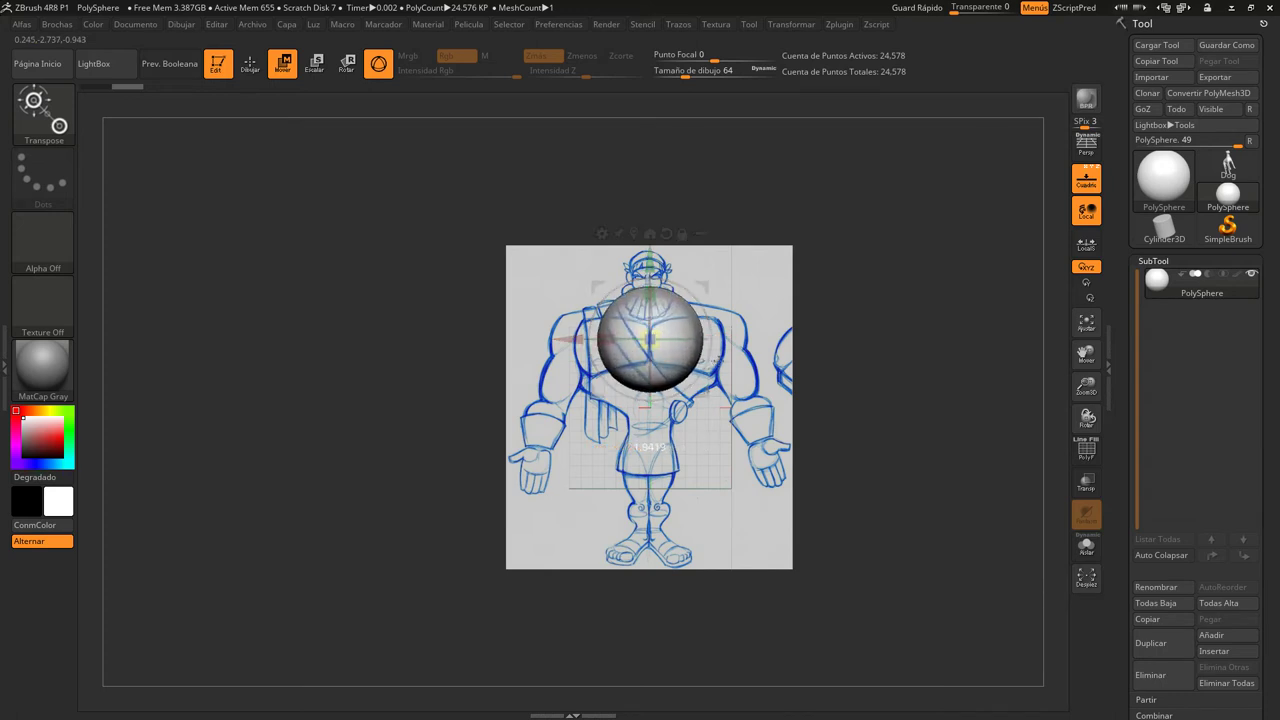
left_click_drag(706, 360, 718, 338)
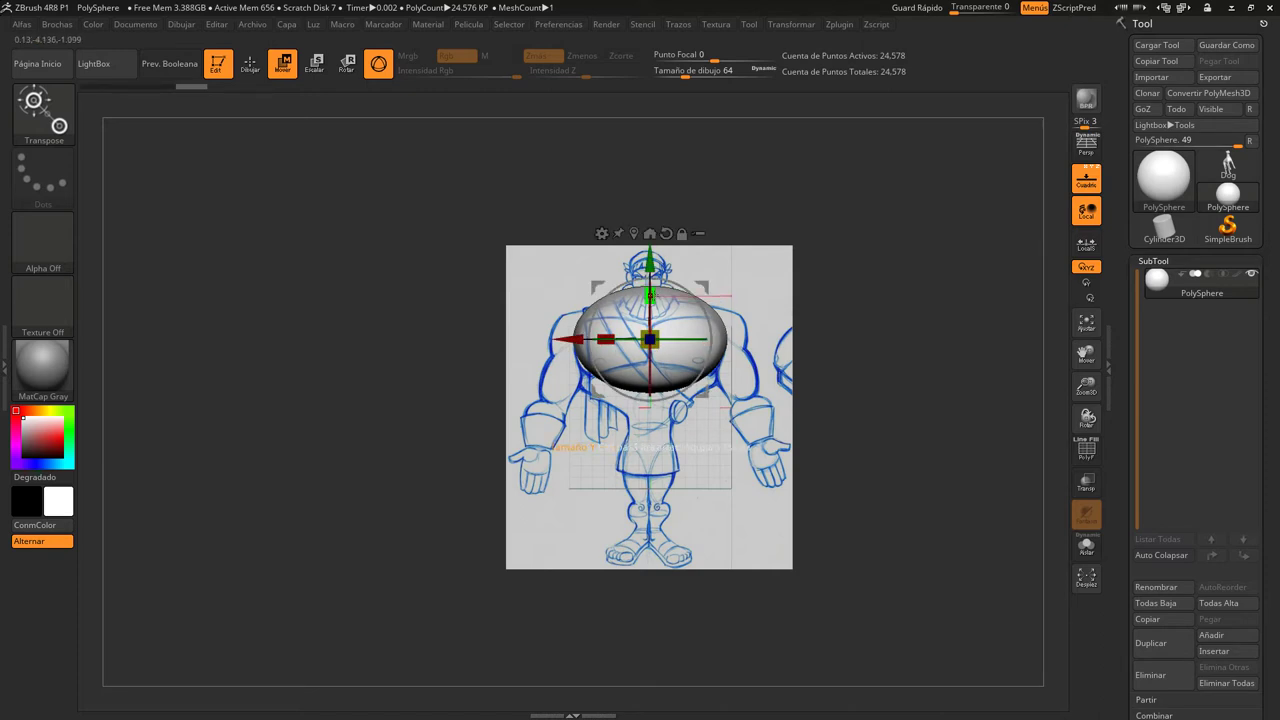
left_click_drag(650, 297, 650, 316)
Return to Draw mode and select the Move brush with a draw size of 1000
left_click(250, 66)
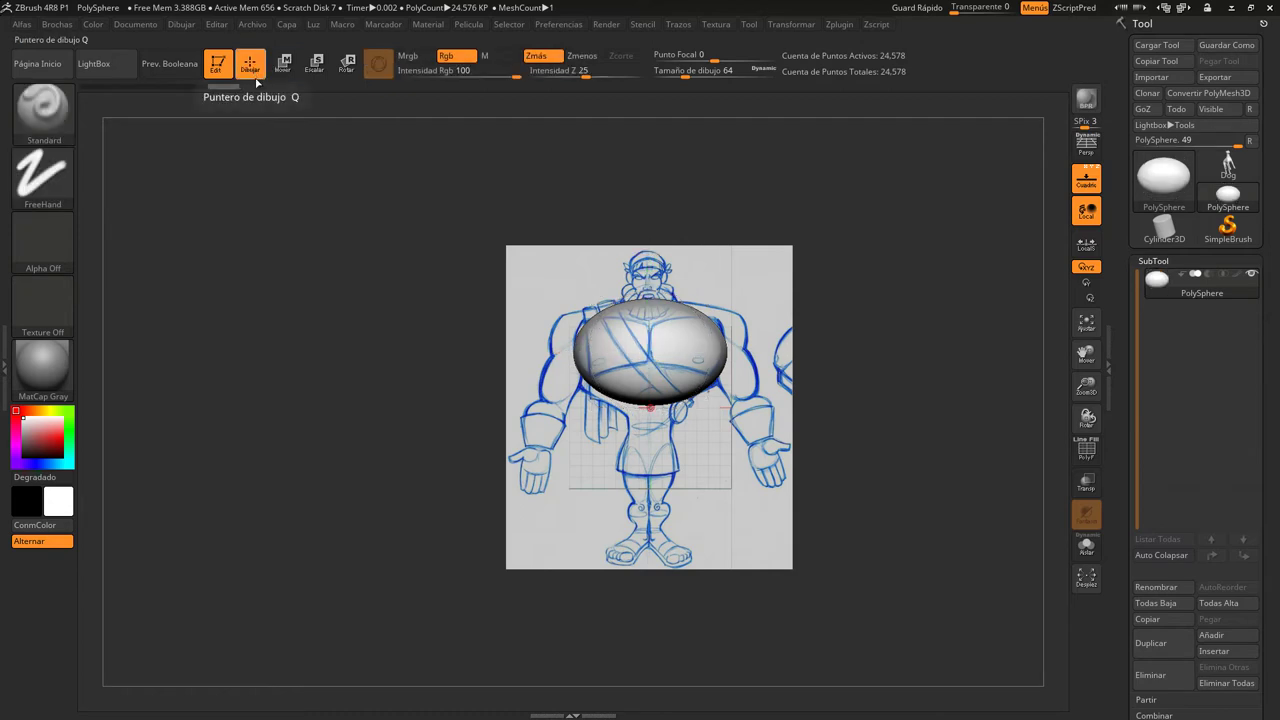
key("b")
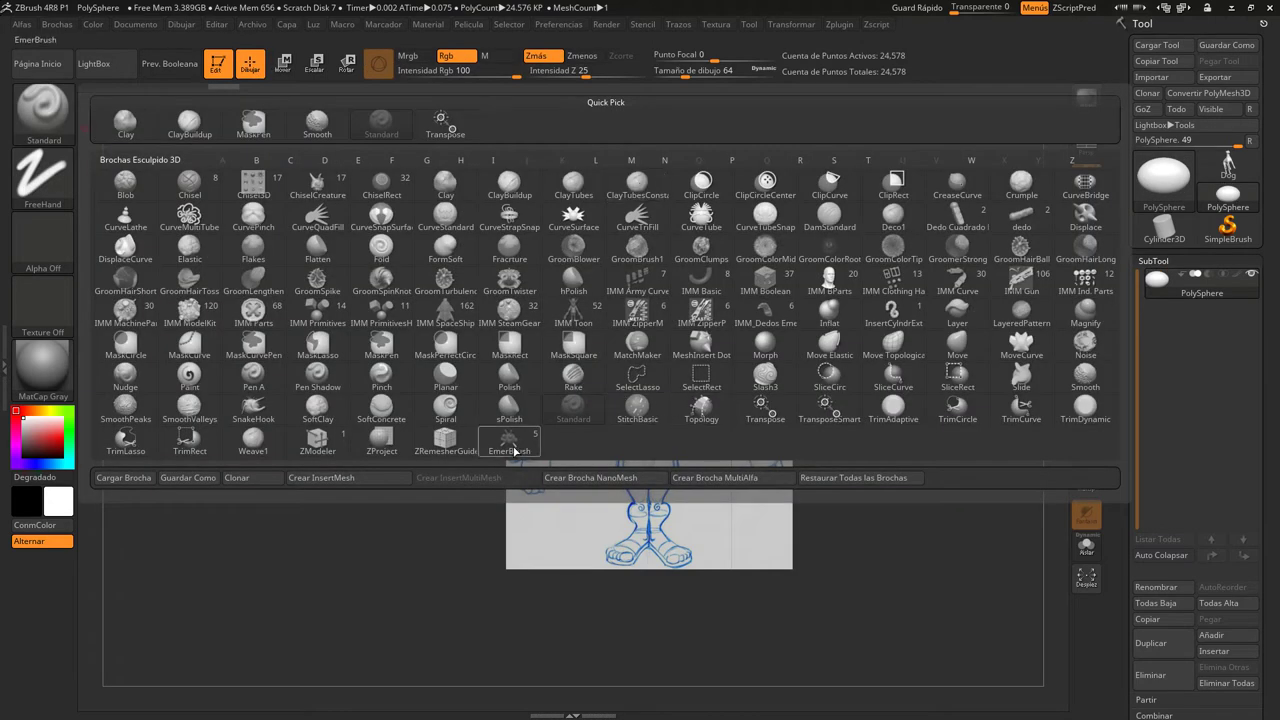
mouse_move(509, 440)
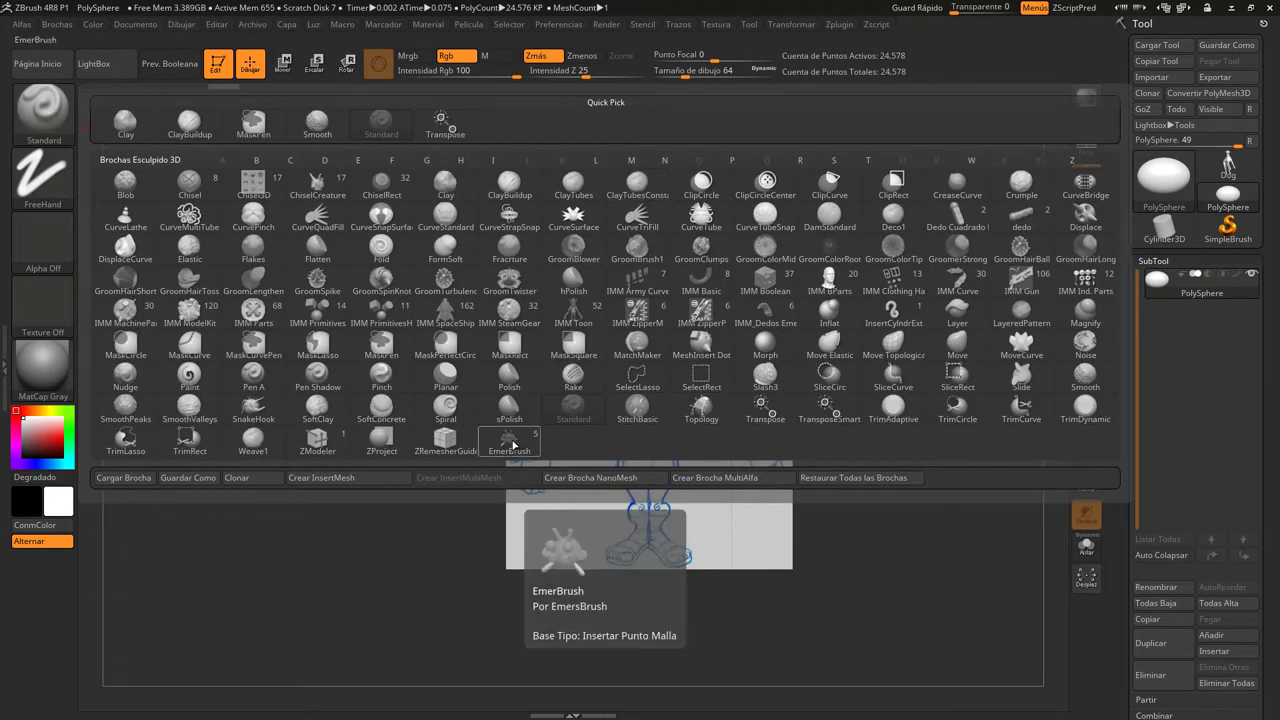
left_click(513, 416)
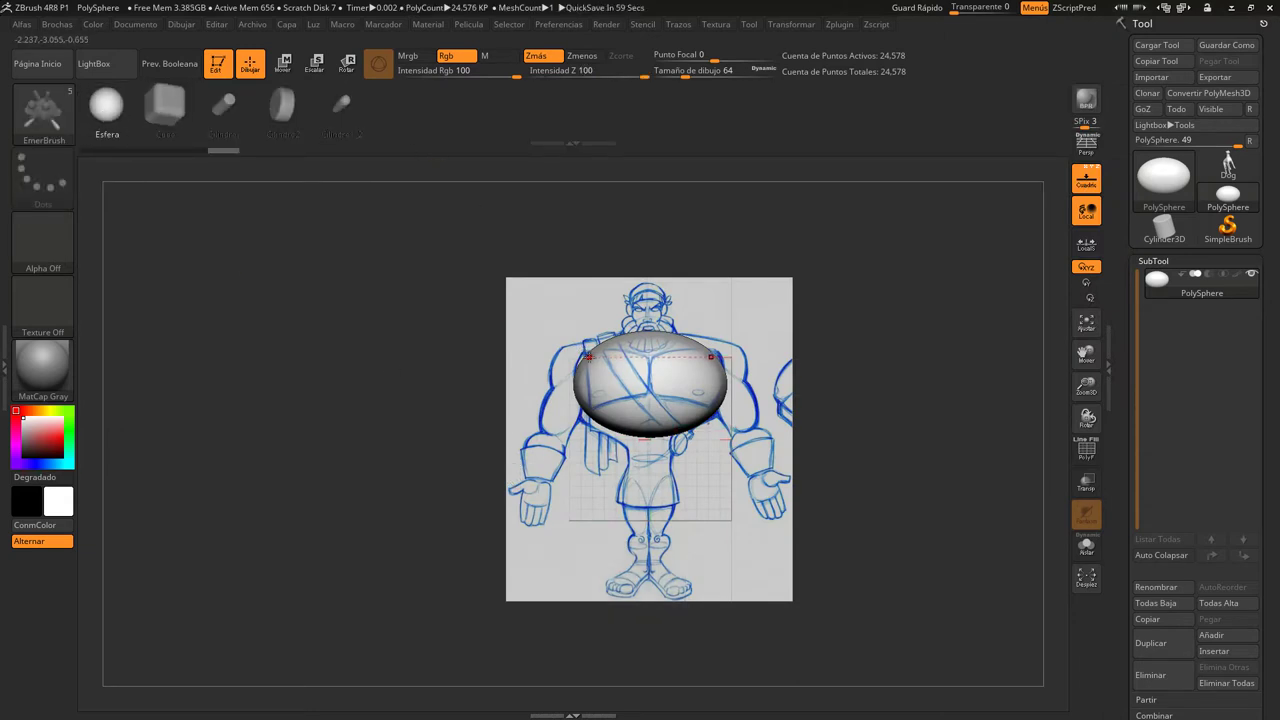
left_click(43, 110)
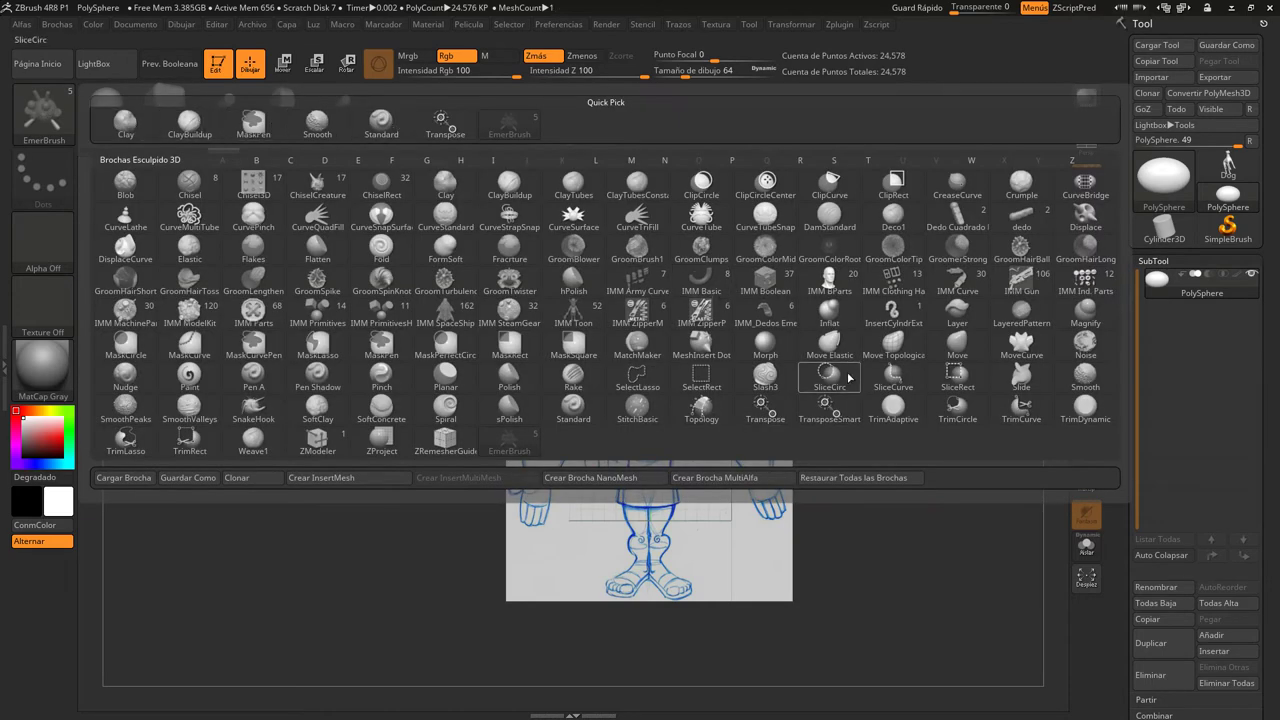
left_click(955, 346)
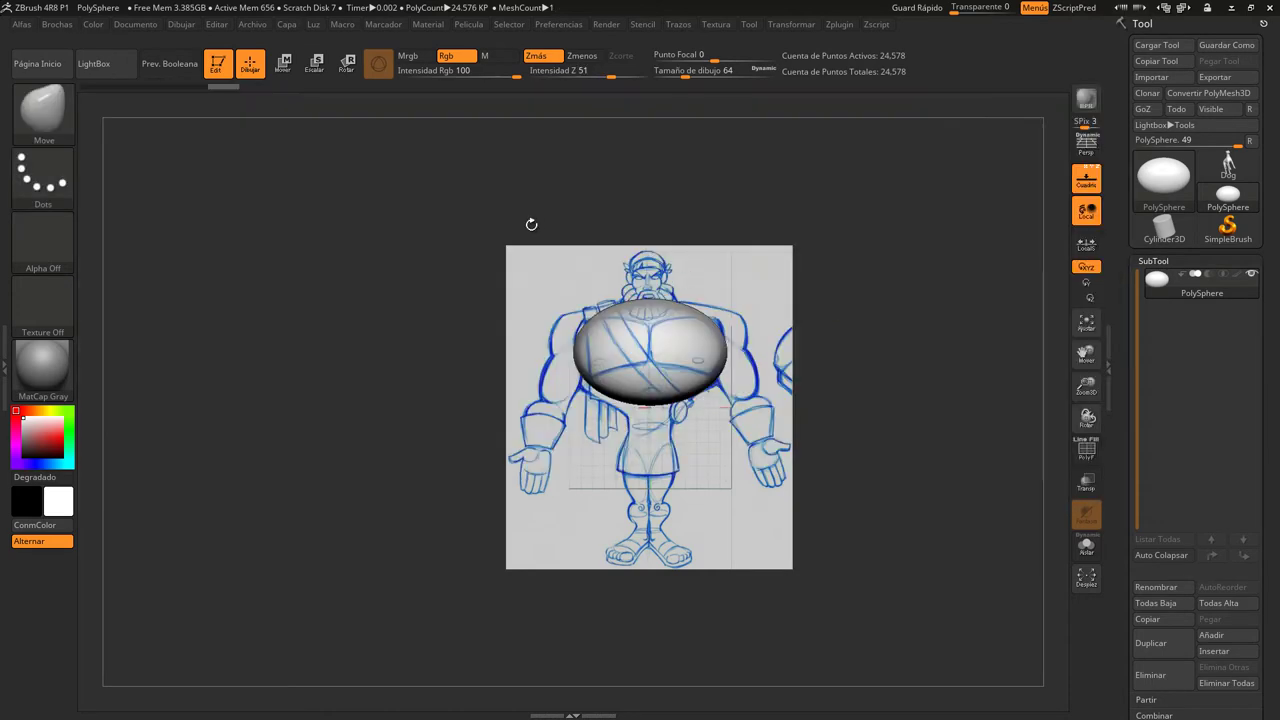
left_click(720, 77)
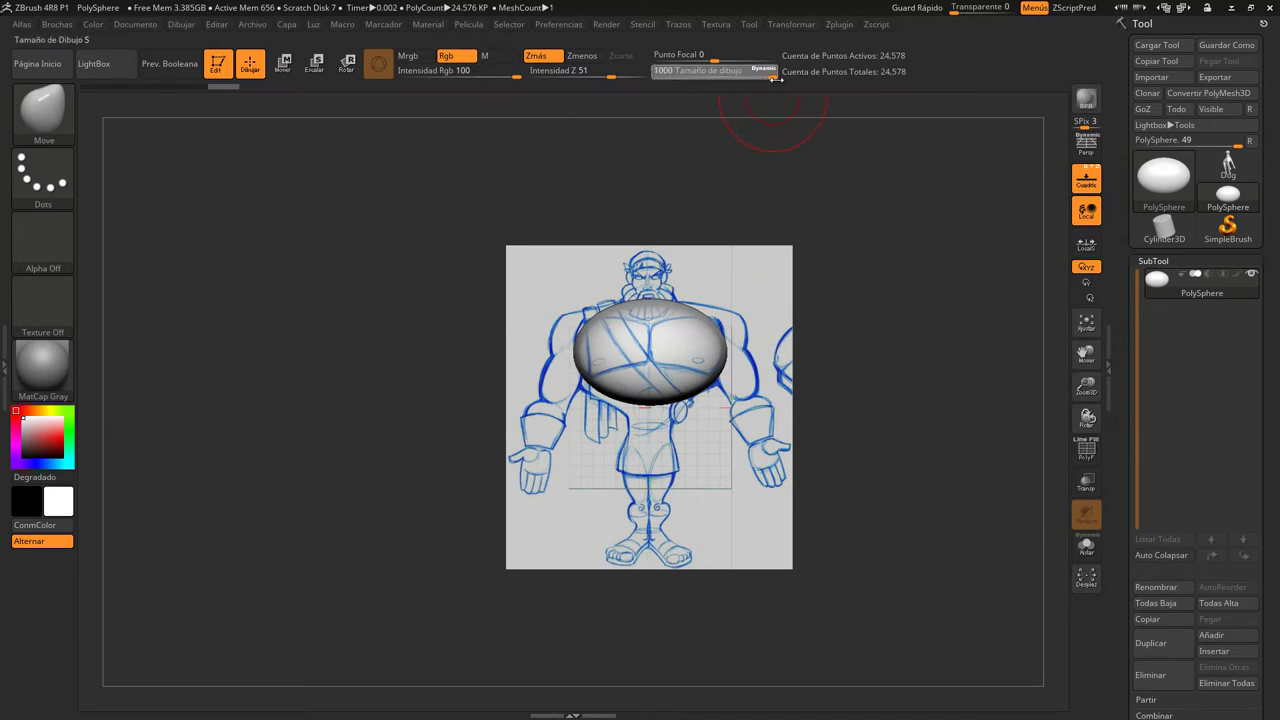
Orbit to the sketch's side view and bring up the Tool > Geometry settings
mouse_move(740, 340)
left_mouse_down()
mouse_move(889, 372)
mouse_move(962, 359)
mouse_move(817, 369)
mouse_move(709, 339)
mouse_move(640, 262)
left_mouse_up()
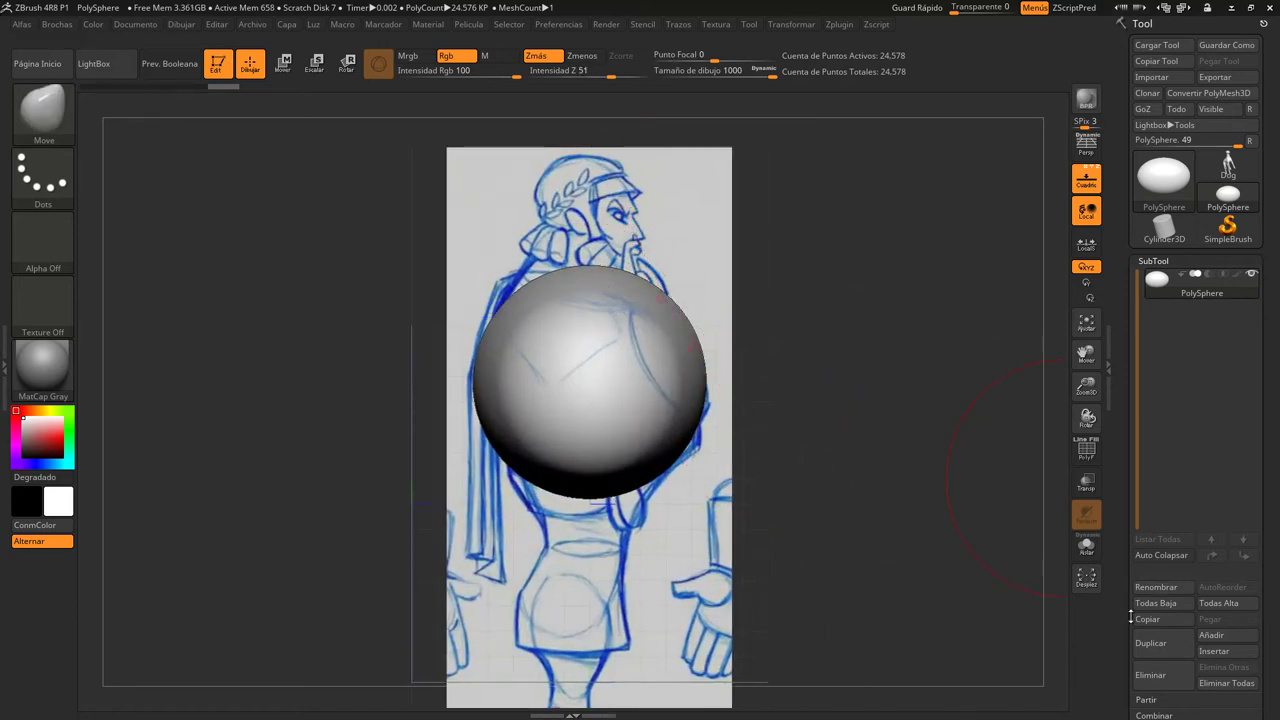
left_click_drag(1122, 583, 1122, 467)
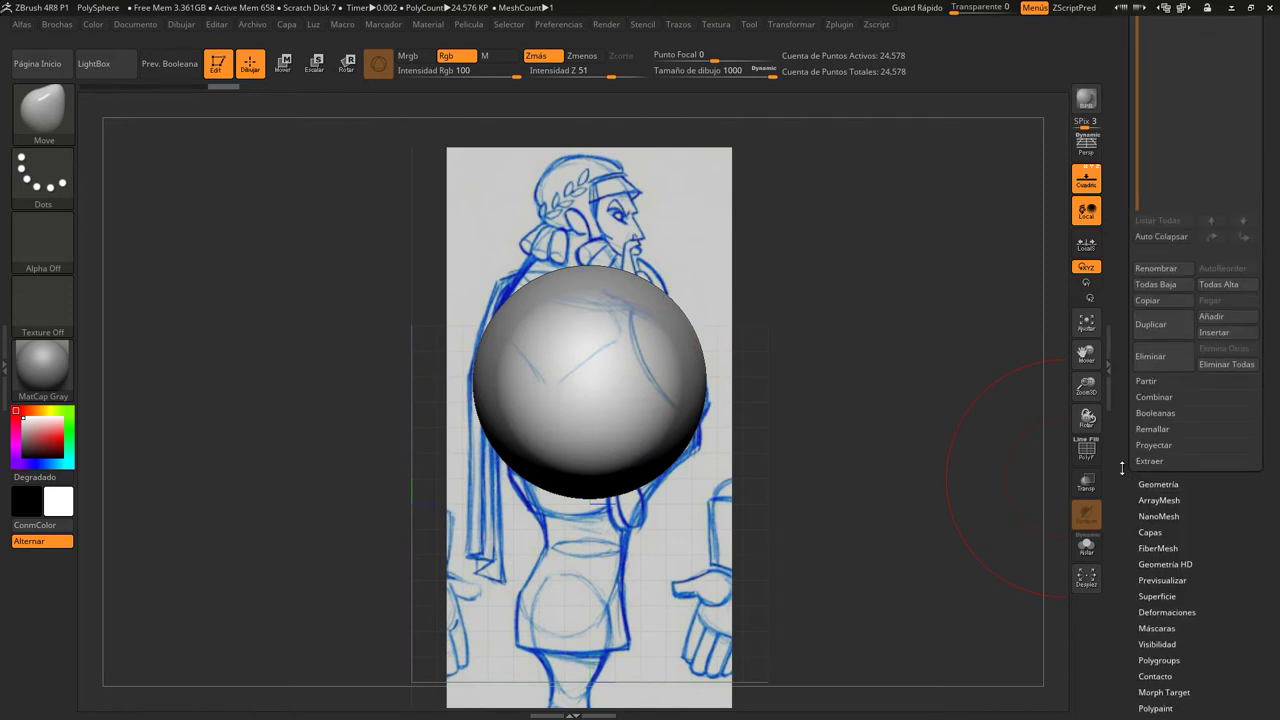
left_click(1158, 485)
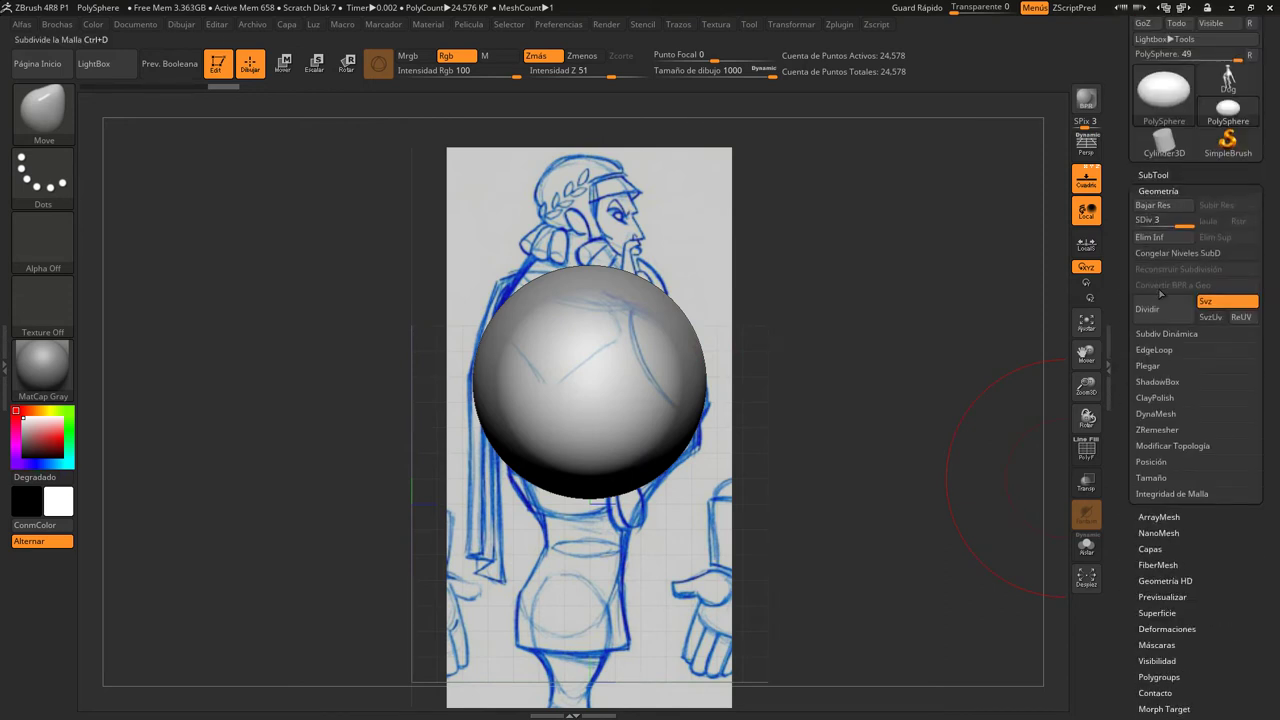
Drop to SDiv 1, delete higher levels, and push the oval into a boxy chest at size 724
key("shift+d")
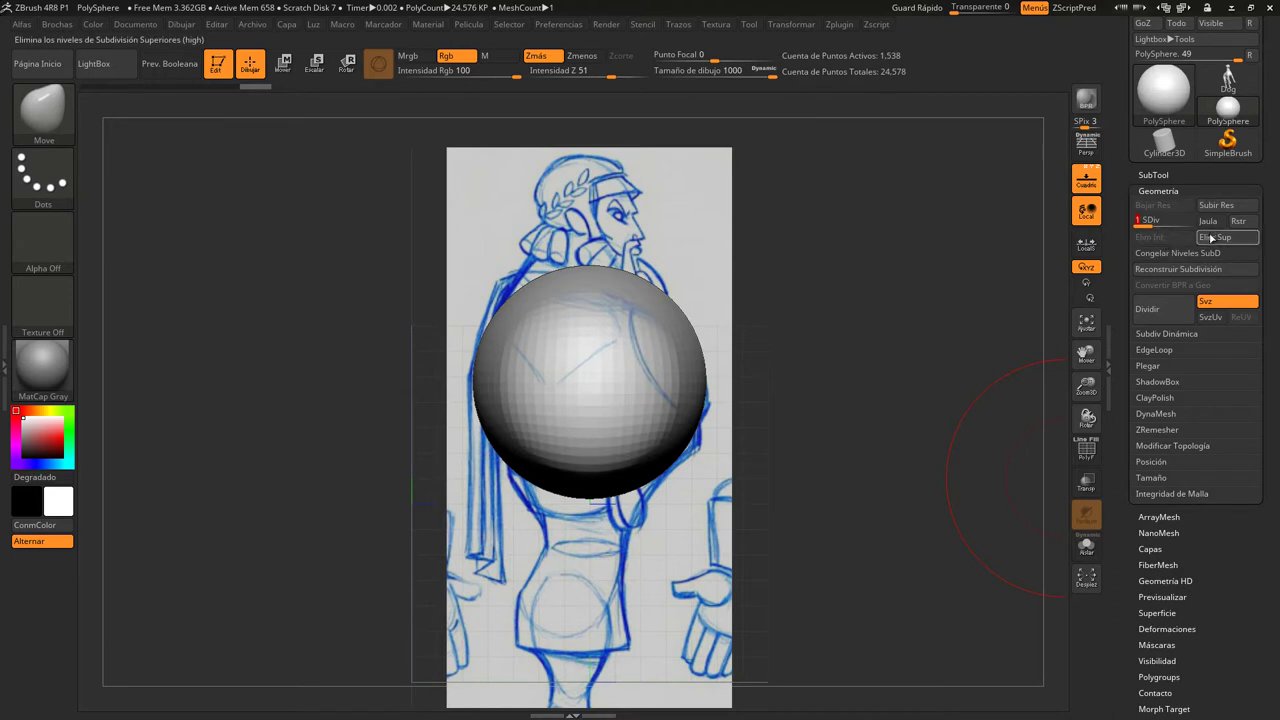
left_click(1211, 237)
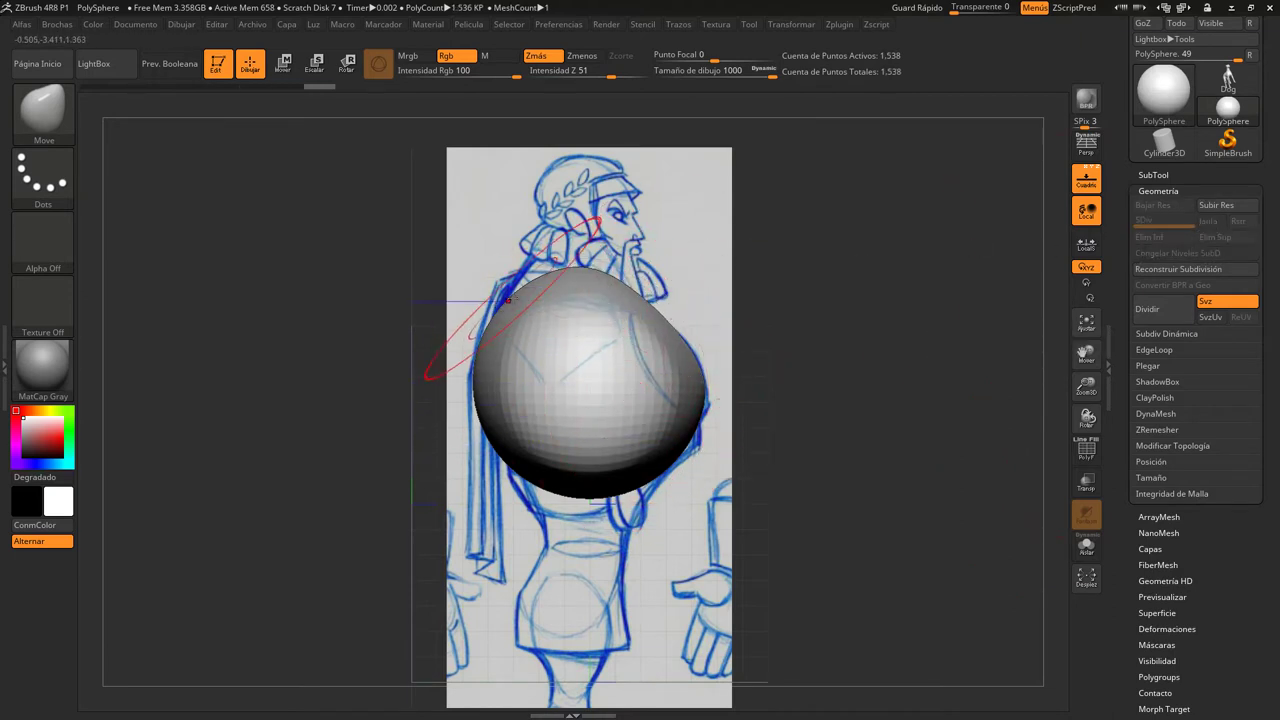
left_click_drag(528, 302, 513, 285)
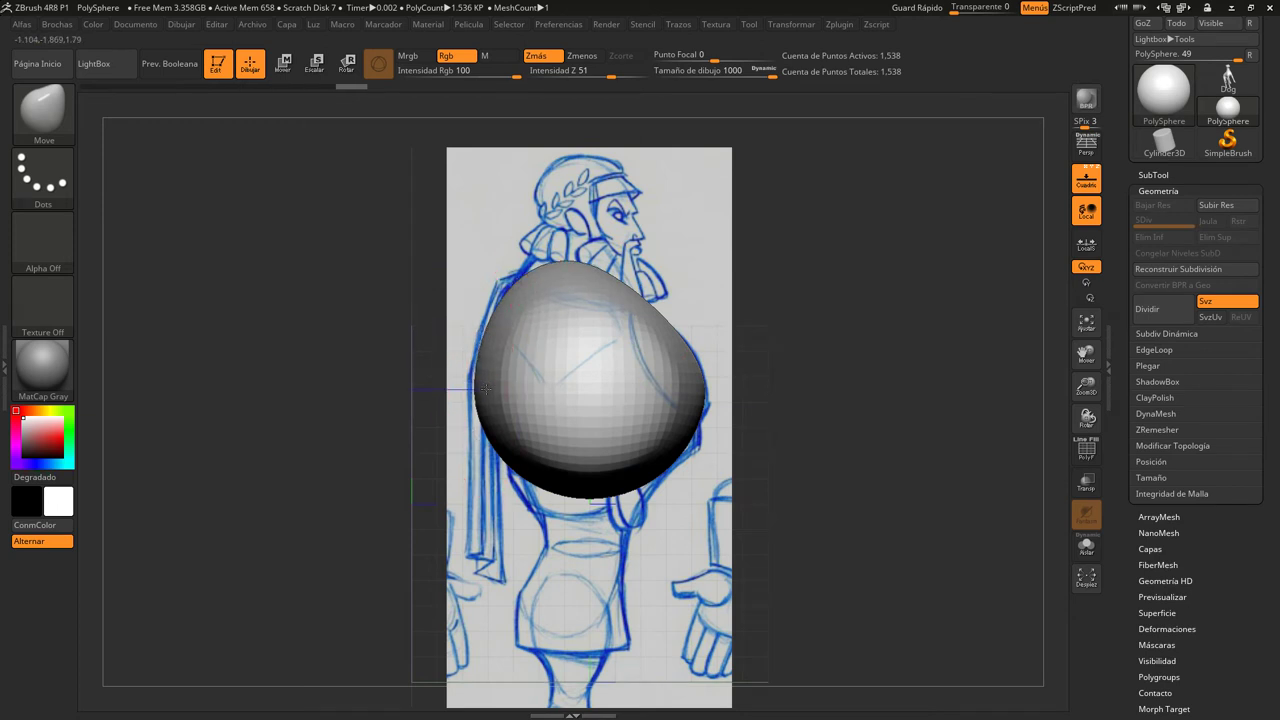
left_click_drag(479, 380, 492, 384)
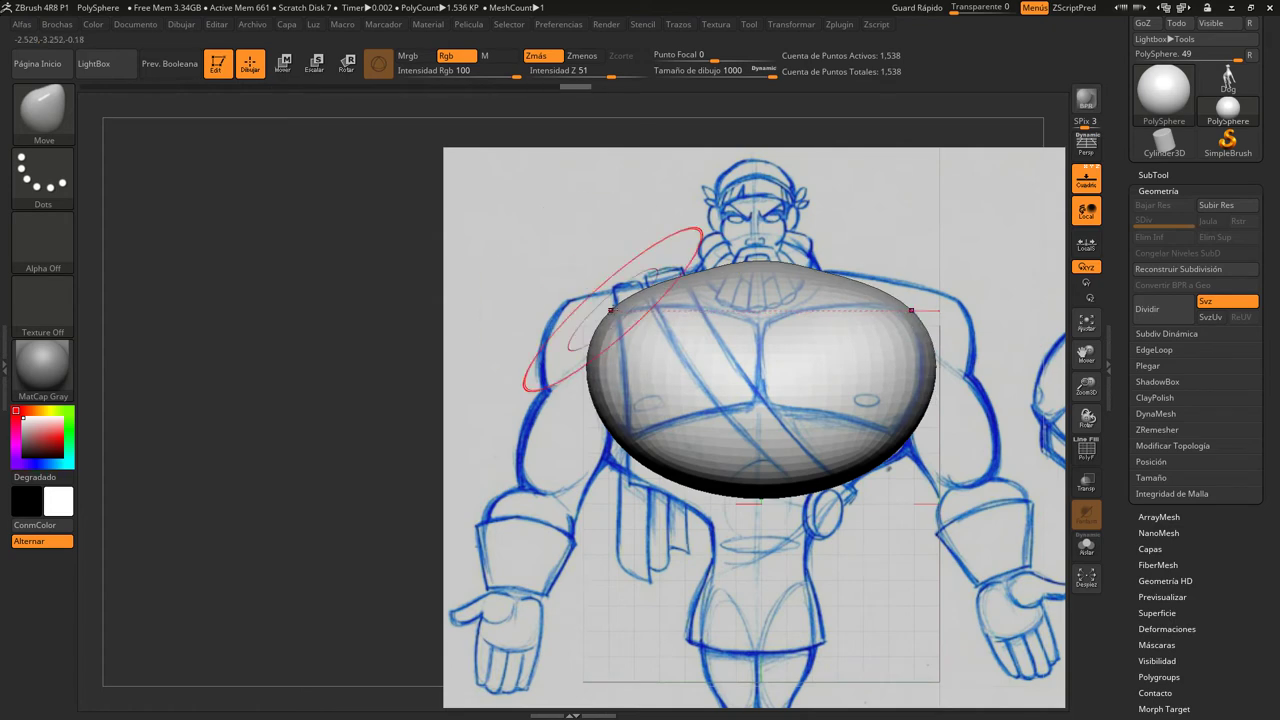
left_click_drag(771, 75, 755, 75)
mouse_move(571, 316)
left_mouse_down()
mouse_move(600, 337)
mouse_move(604, 383)
mouse_move(586, 371)
mouse_move(571, 423)
mouse_move(700, 478)
left_mouse_up()
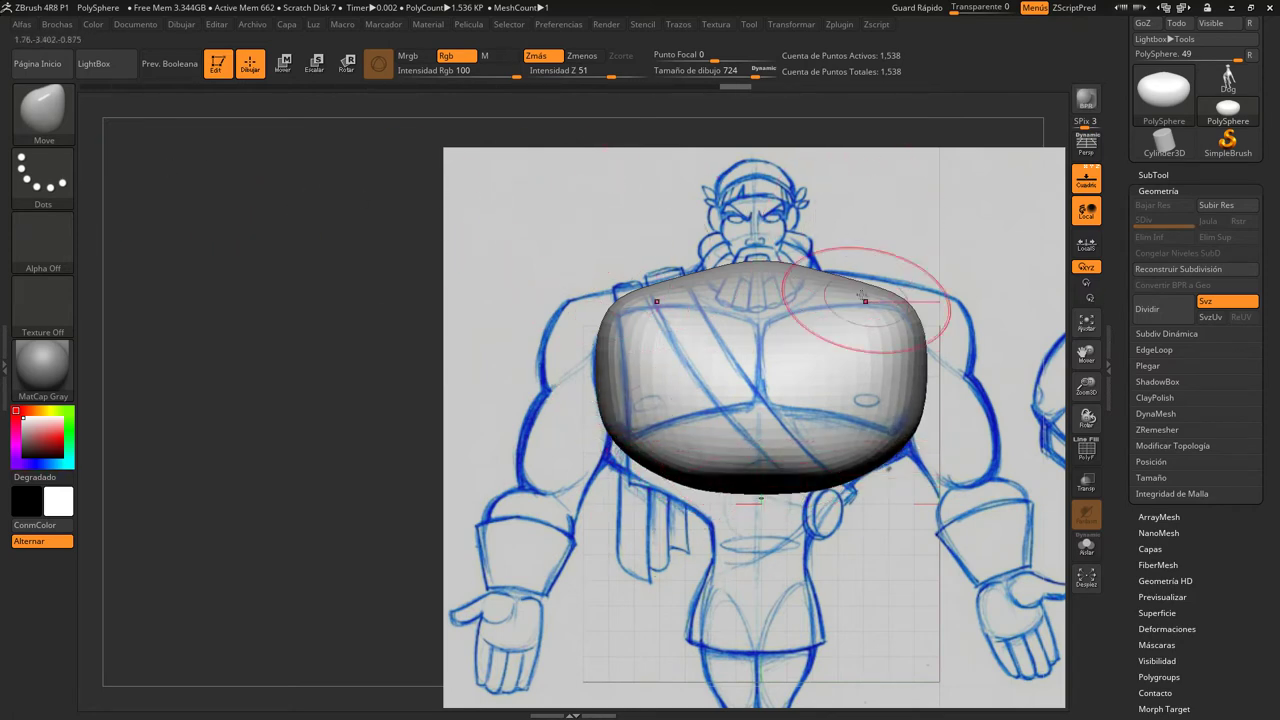
left_click_drag(971, 234, 912, 261, "alt")
Insert a mirrored pair of EmerBrush spheres at the shoulders and move them inward and down
left_click(43, 110)
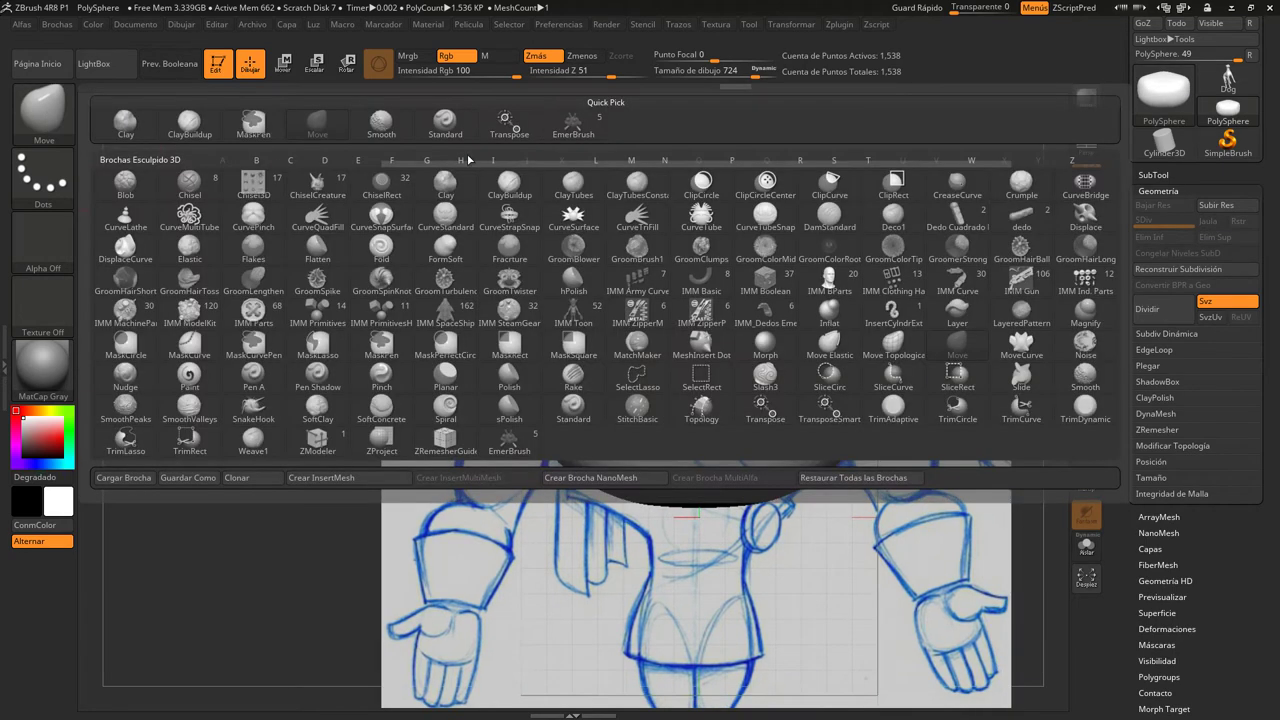
left_click(556, 130)
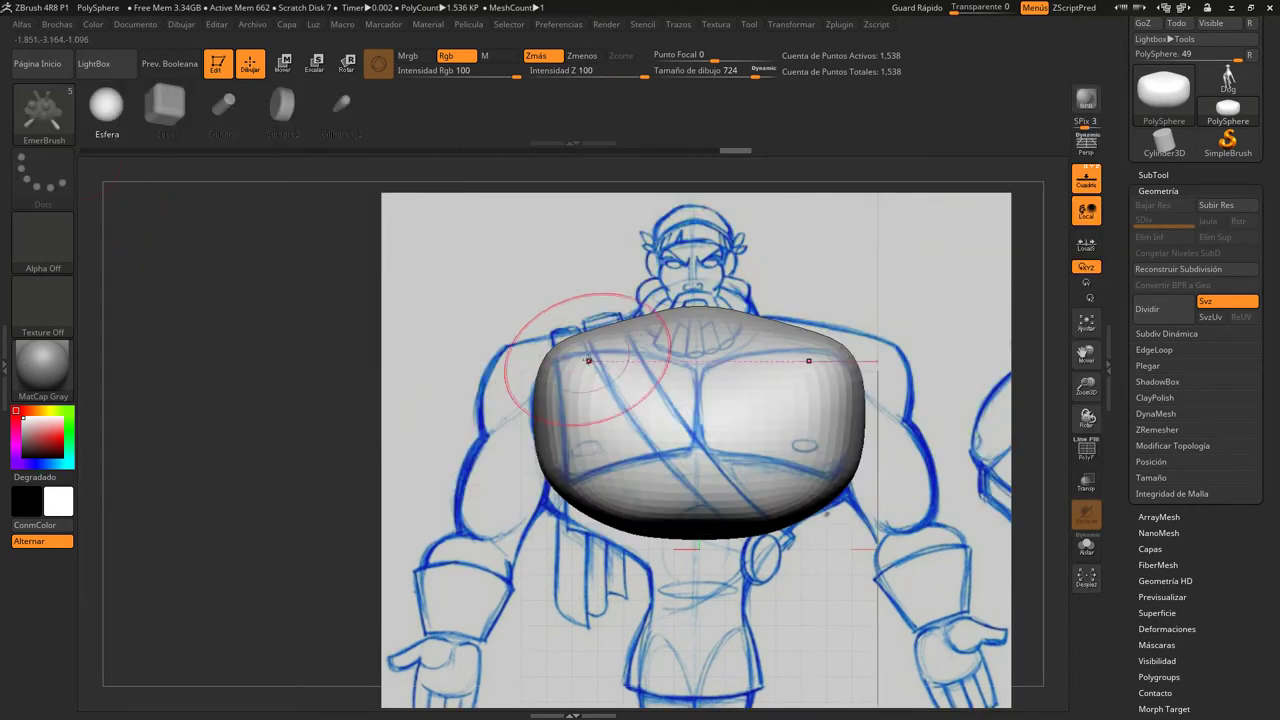
left_click_drag(541, 366, 455, 270)
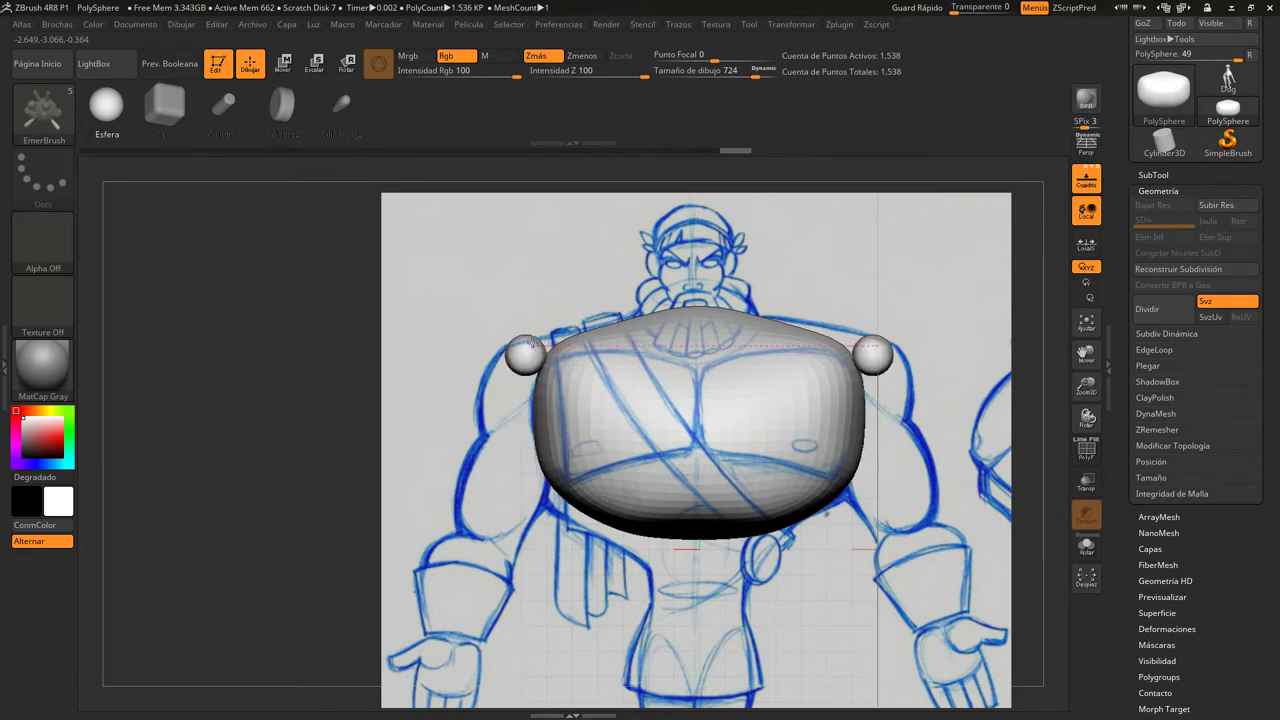
left_click(283, 63)
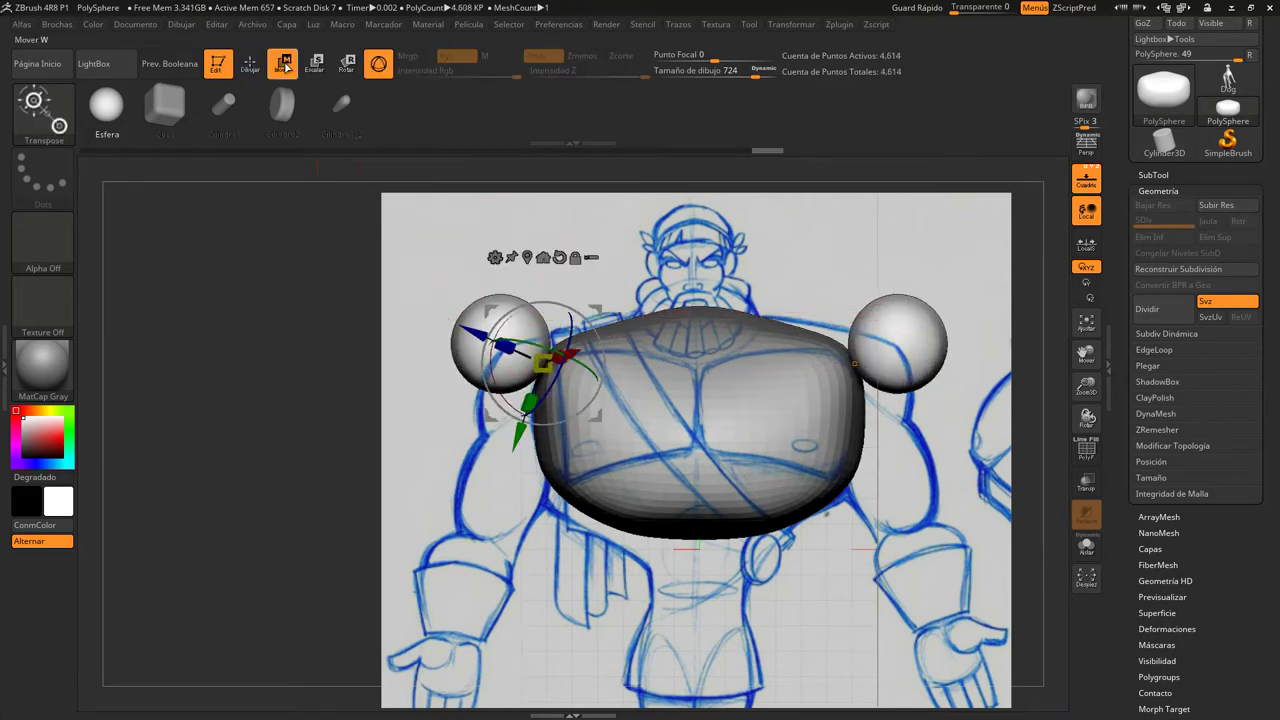
left_click(559, 257)
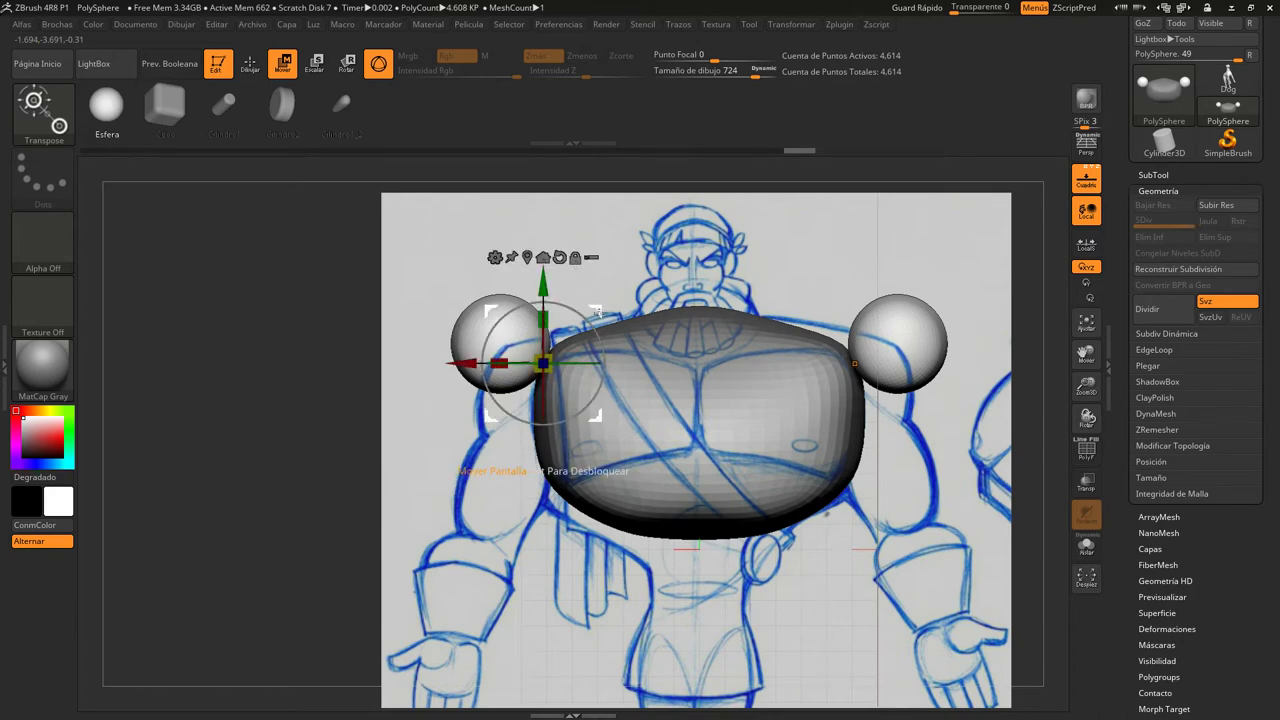
left_click_drag(595, 310, 628, 349)
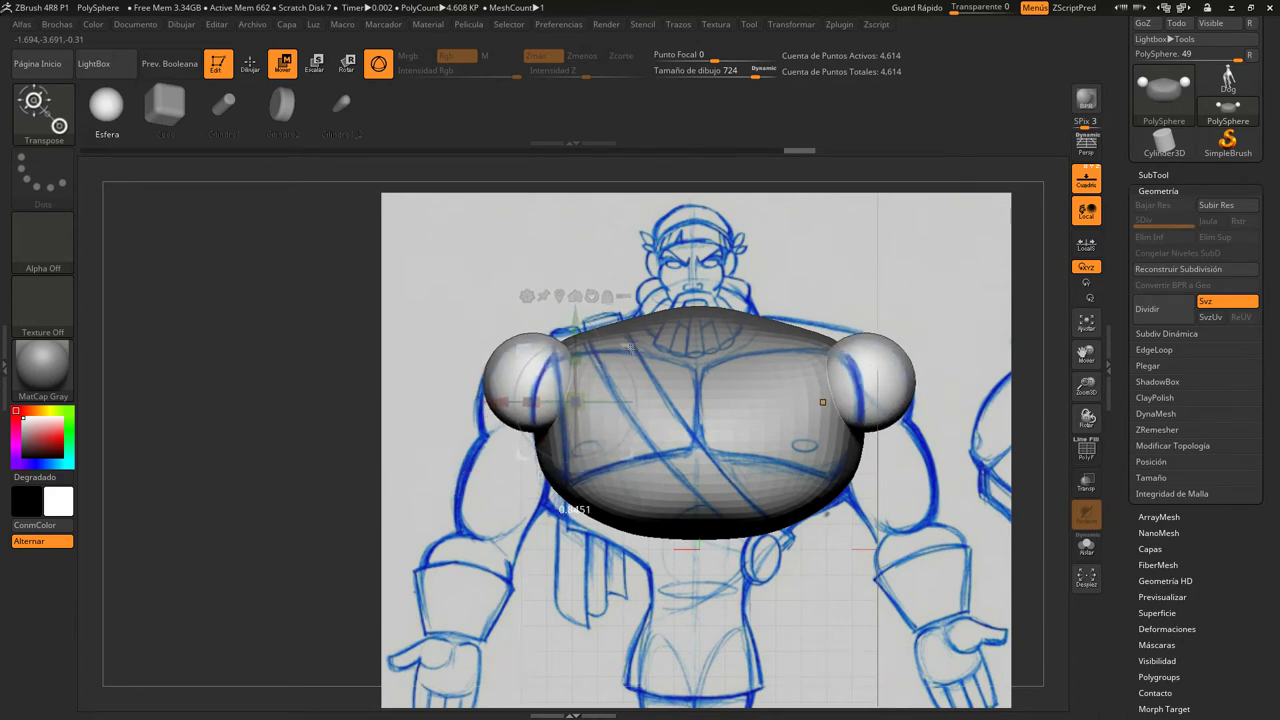
Reposition the shoulder spheres against the side sketch, then adjust them again from the front
mouse_move(851, 261)
left_mouse_down("shift")
mouse_move(630, 350)
mouse_move(575, 345)
left_mouse_up("shift")
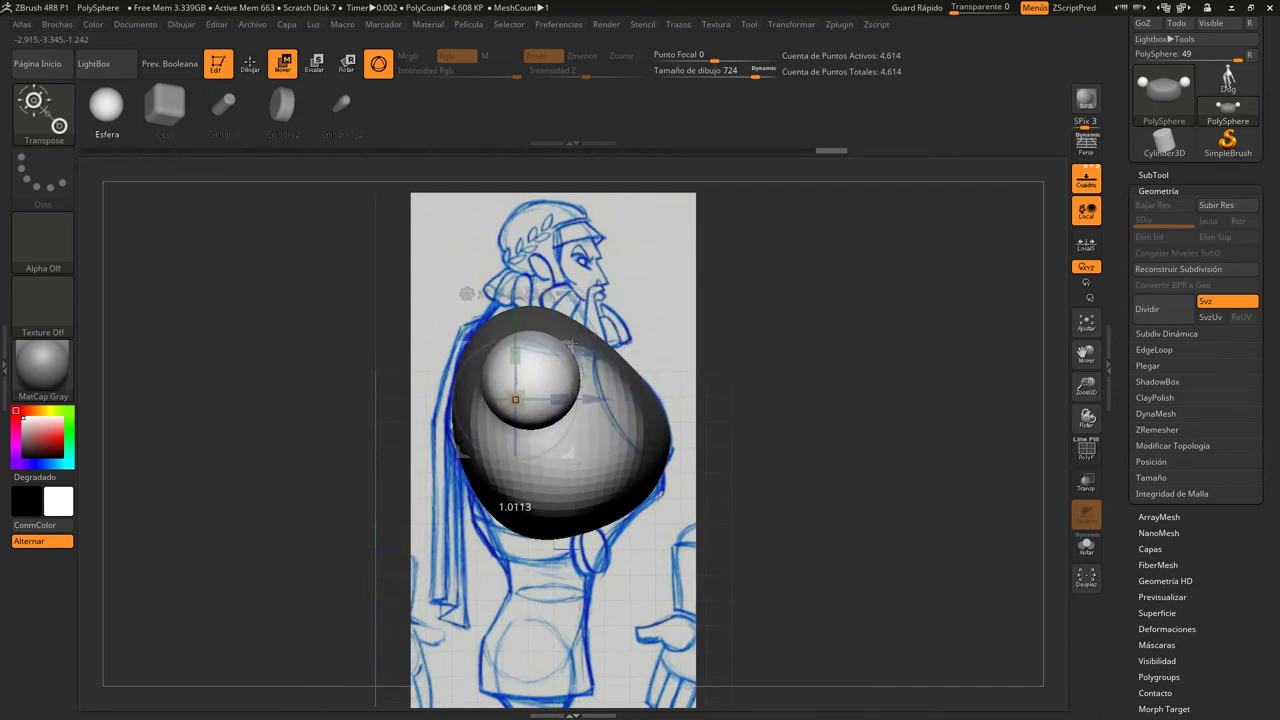
key("y")
left_click_drag(760, 380, 816, 386, "shift")
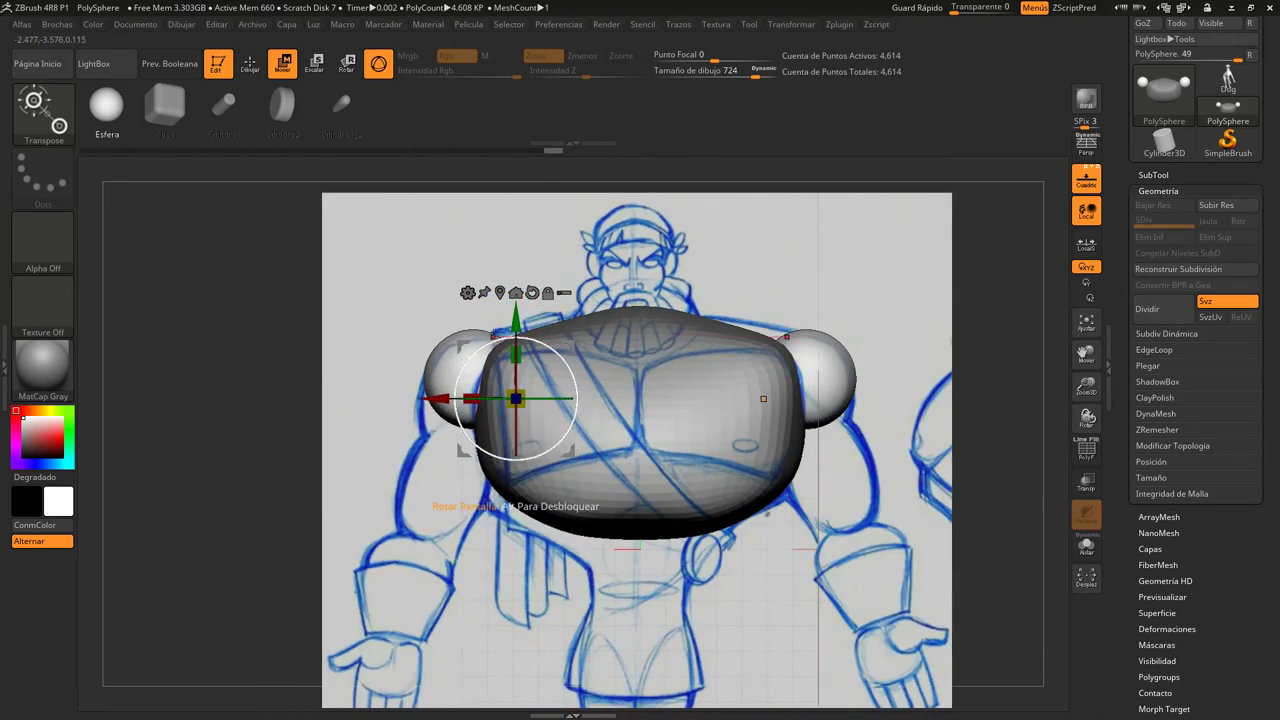
left_click_drag(580, 342, 681, 309)
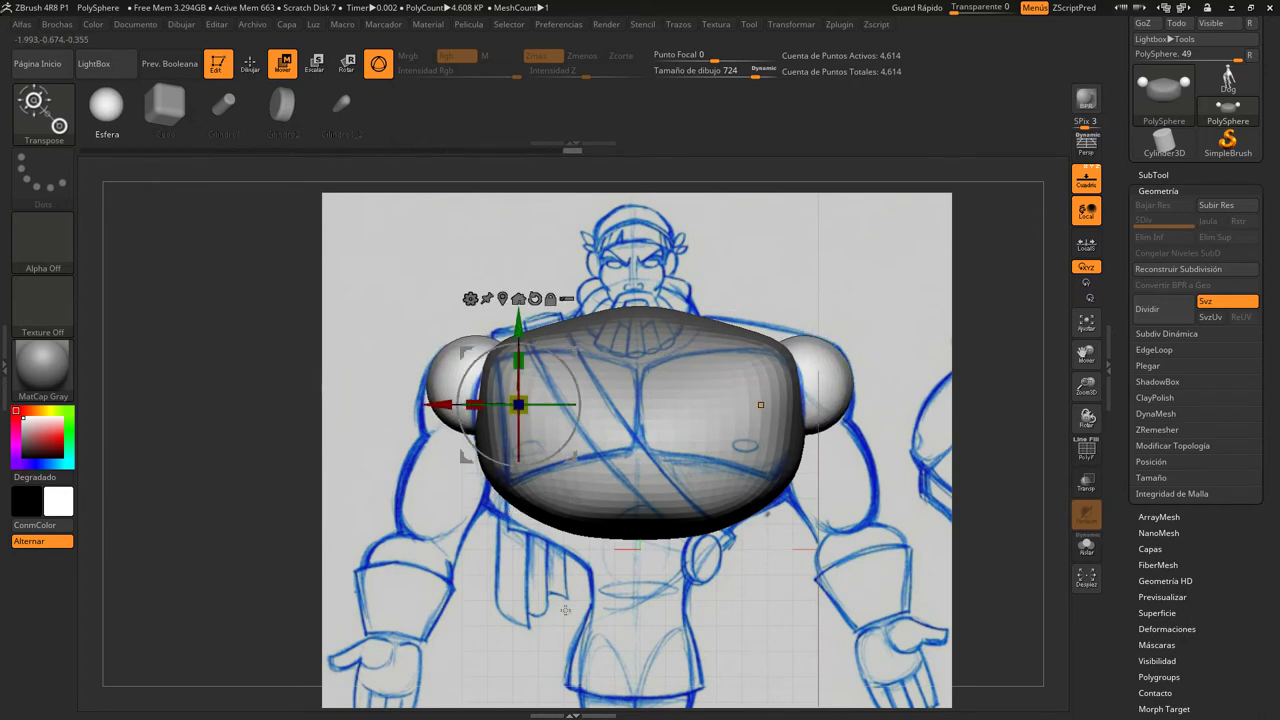
left_click_drag(517, 589, 556, 494, "alt")
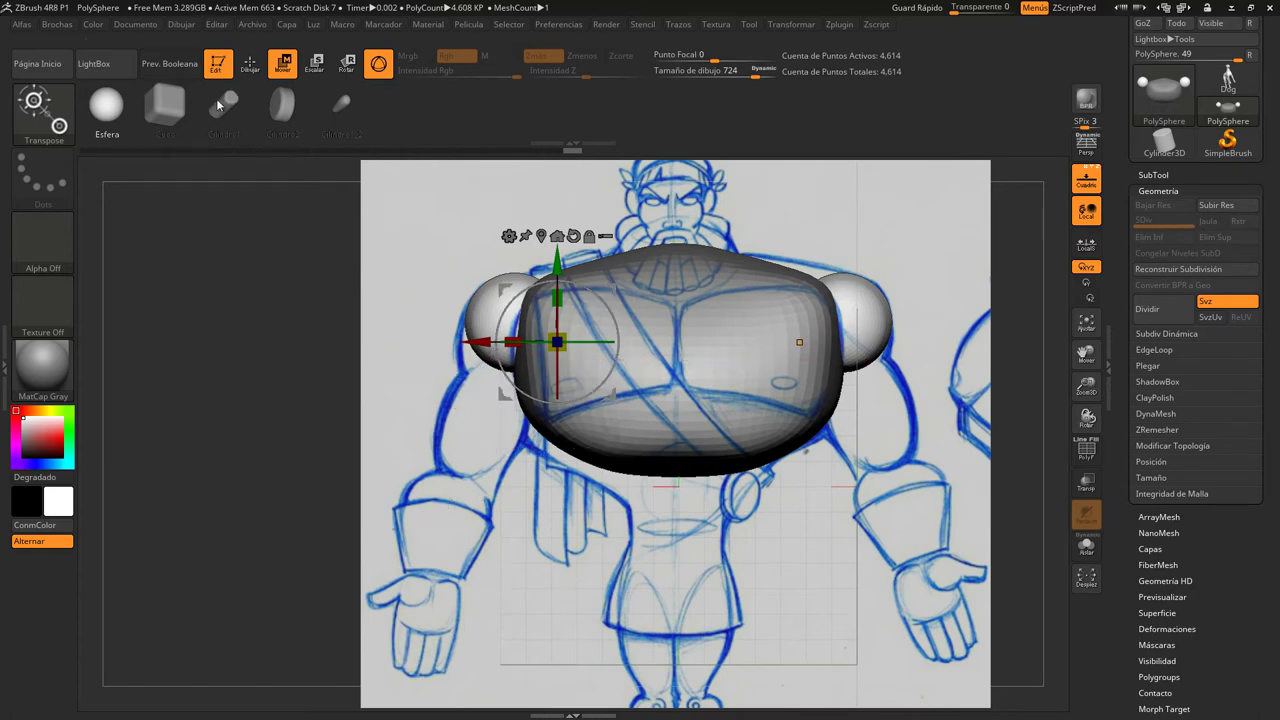
key("ctrl+z")
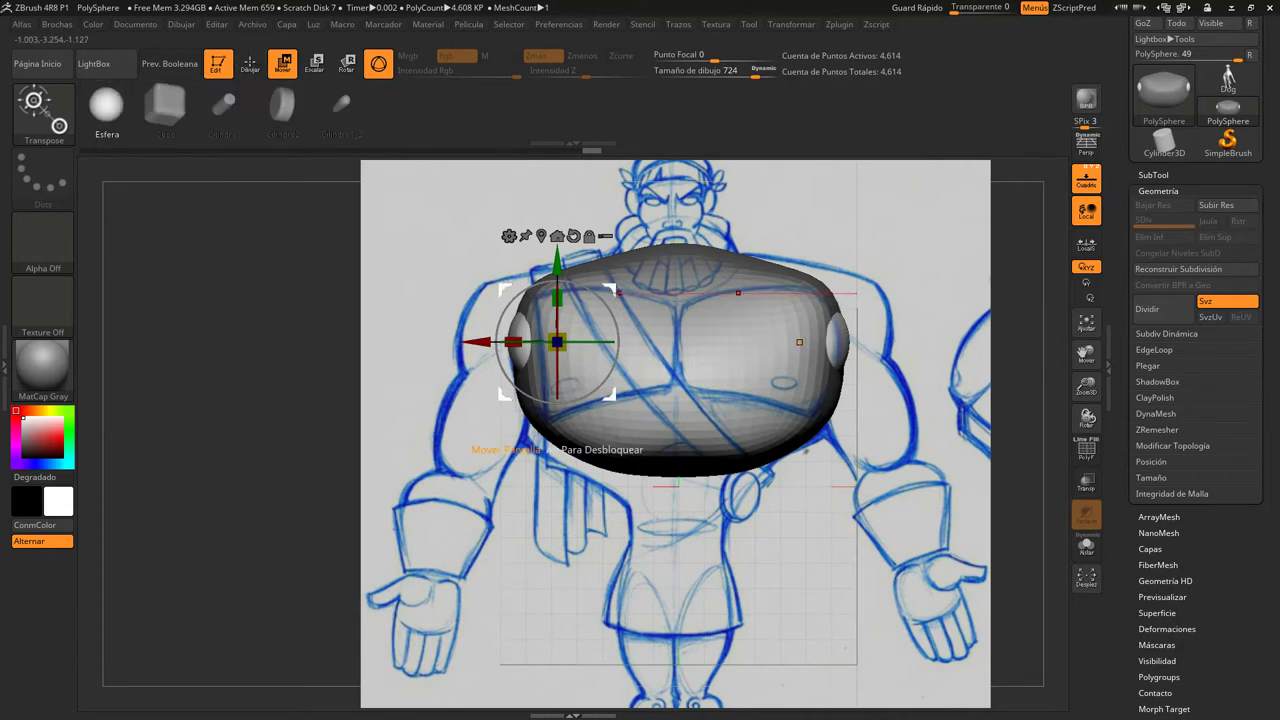
Enlarge the shoulder spheres, spread them outward, and refine their size from the side
mouse_move(725, 290)
left_mouse_down()
mouse_move(572, 274)
mouse_move(507, 334)
left_mouse_up()
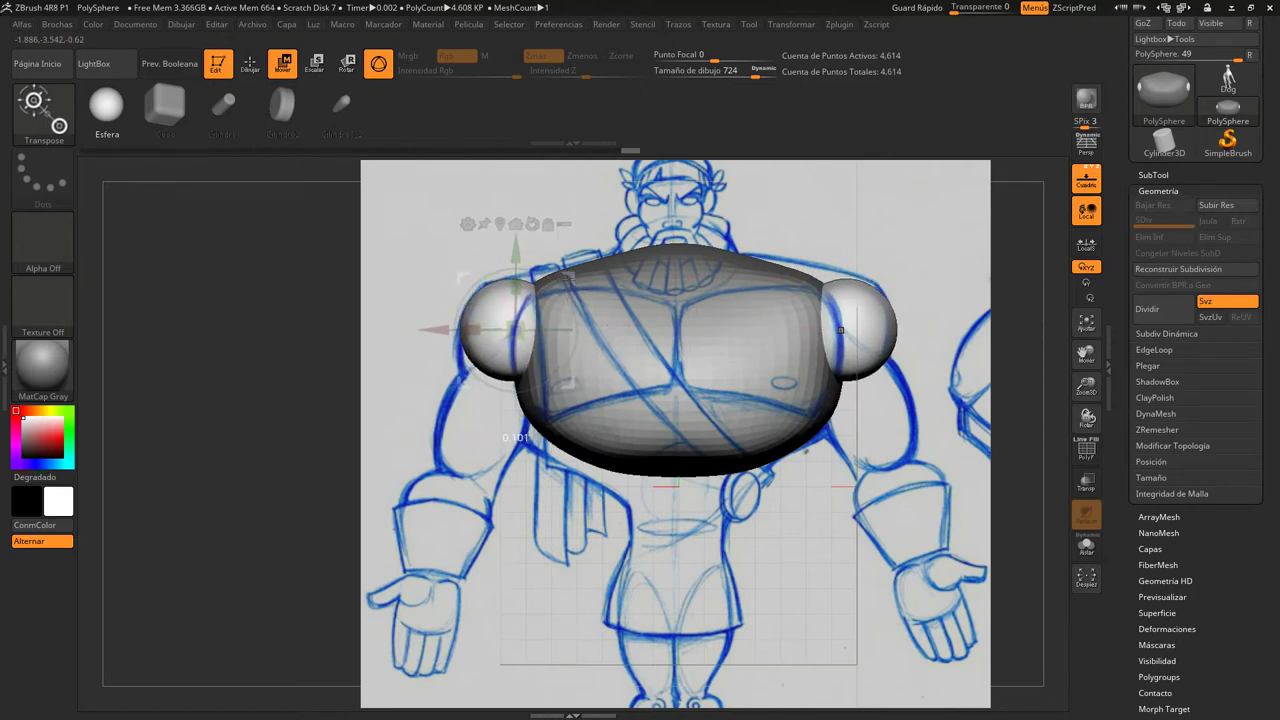
left_click_drag(249, 482, 380, 346)
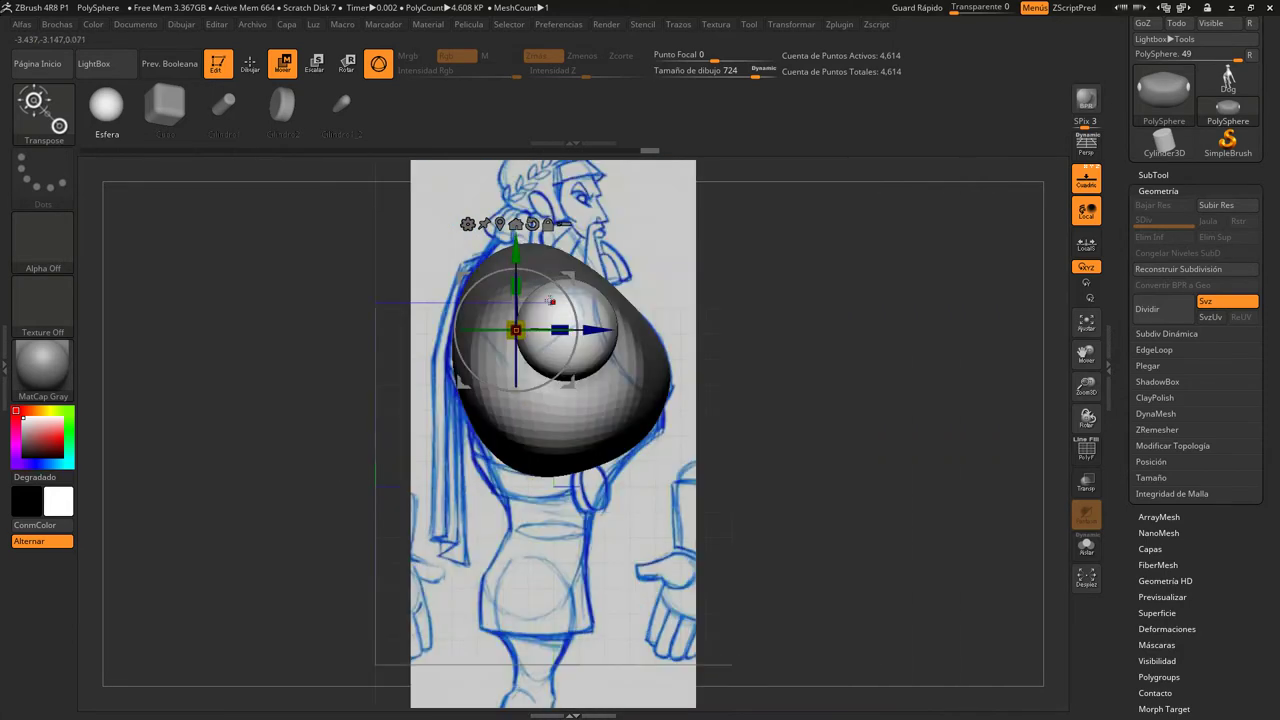
mouse_move(548, 330)
left_mouse_down()
mouse_move(555, 277)
mouse_move(530, 268)
left_mouse_up()
left_click_drag(700, 390, 832, 382, "shift")
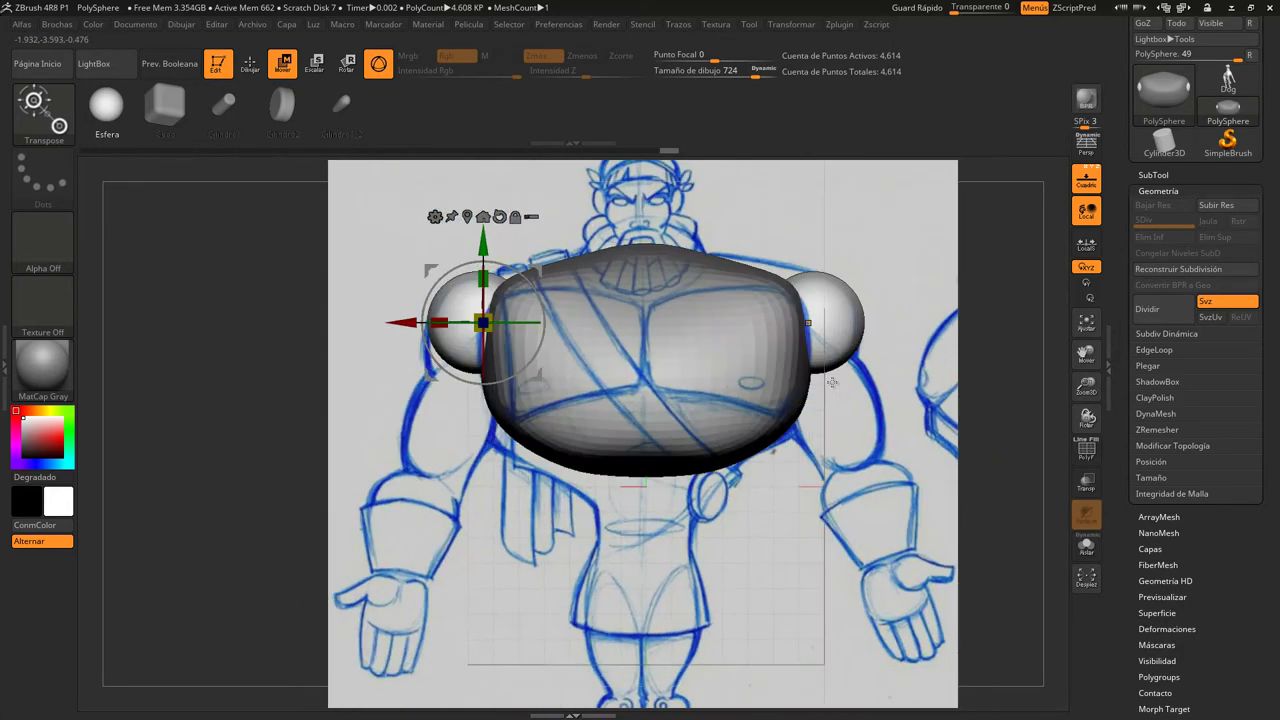
left_click(252, 65)
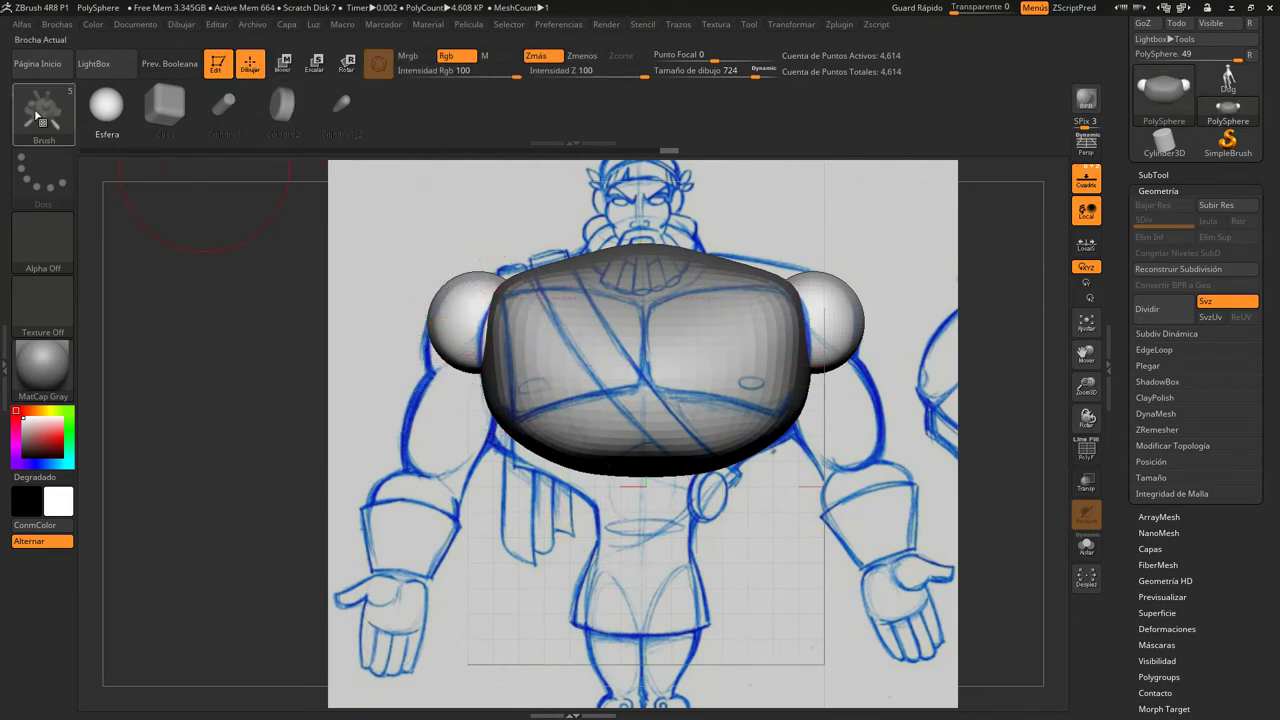
Insert a mirrored EmerBrush sphere pair below the shoulders for the upper arms
left_click(36, 117)
left_click(315, 120)
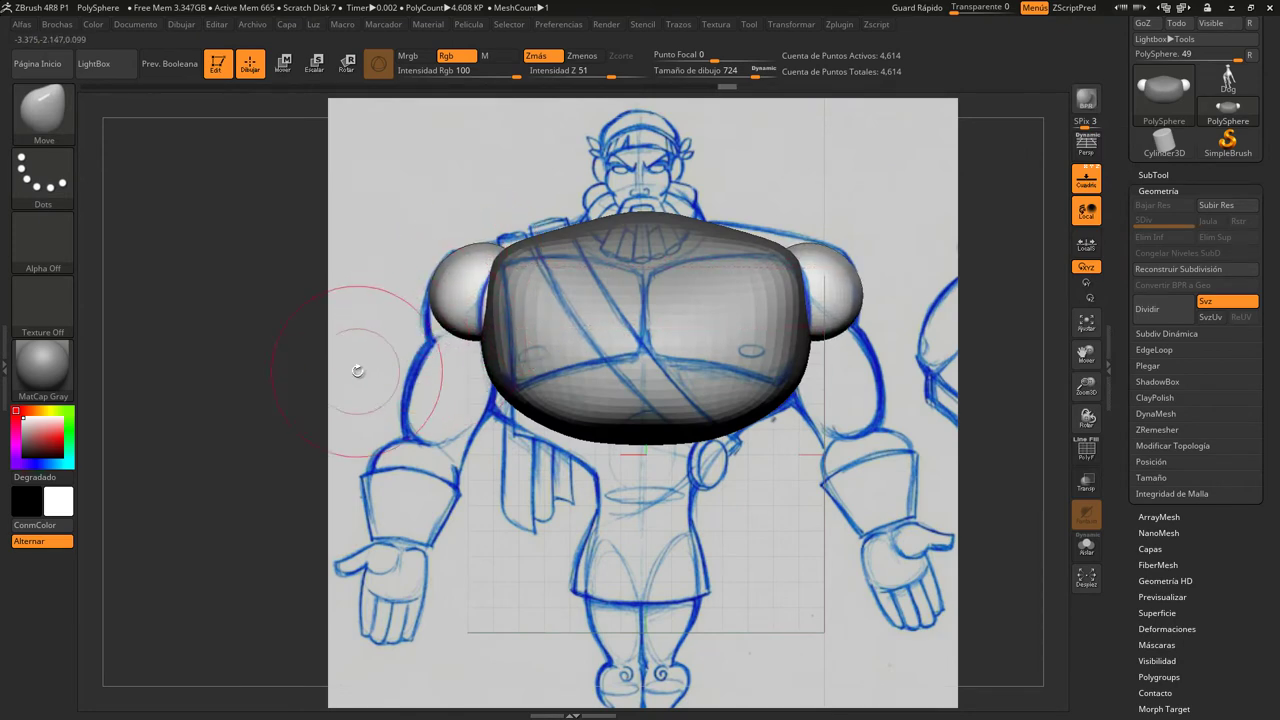
left_click(40, 112)
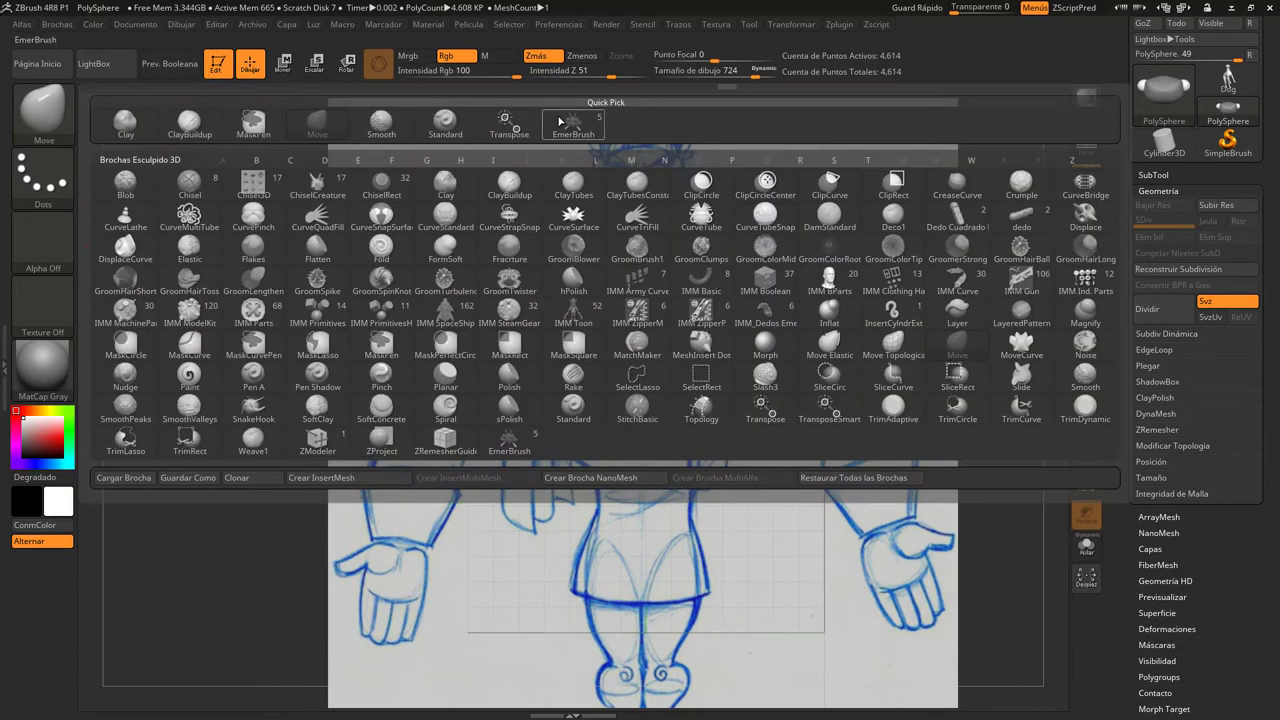
left_click(568, 124)
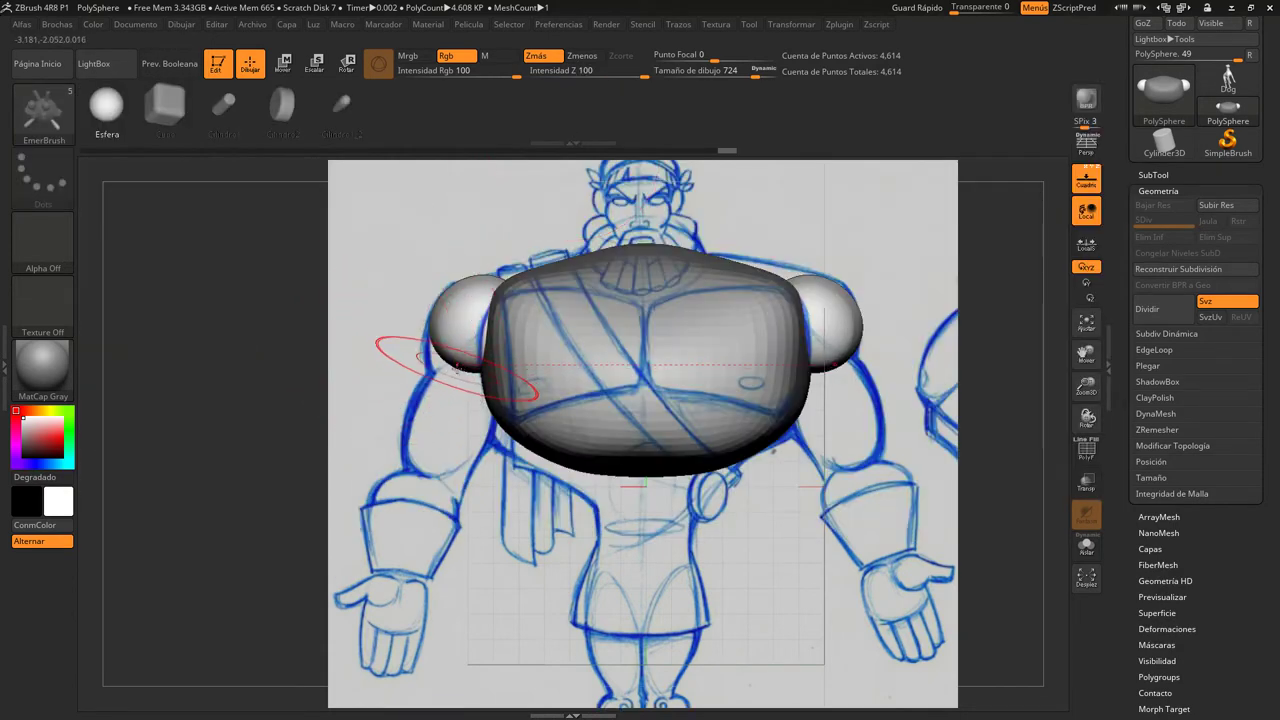
left_click_drag(455, 368, 463, 321)
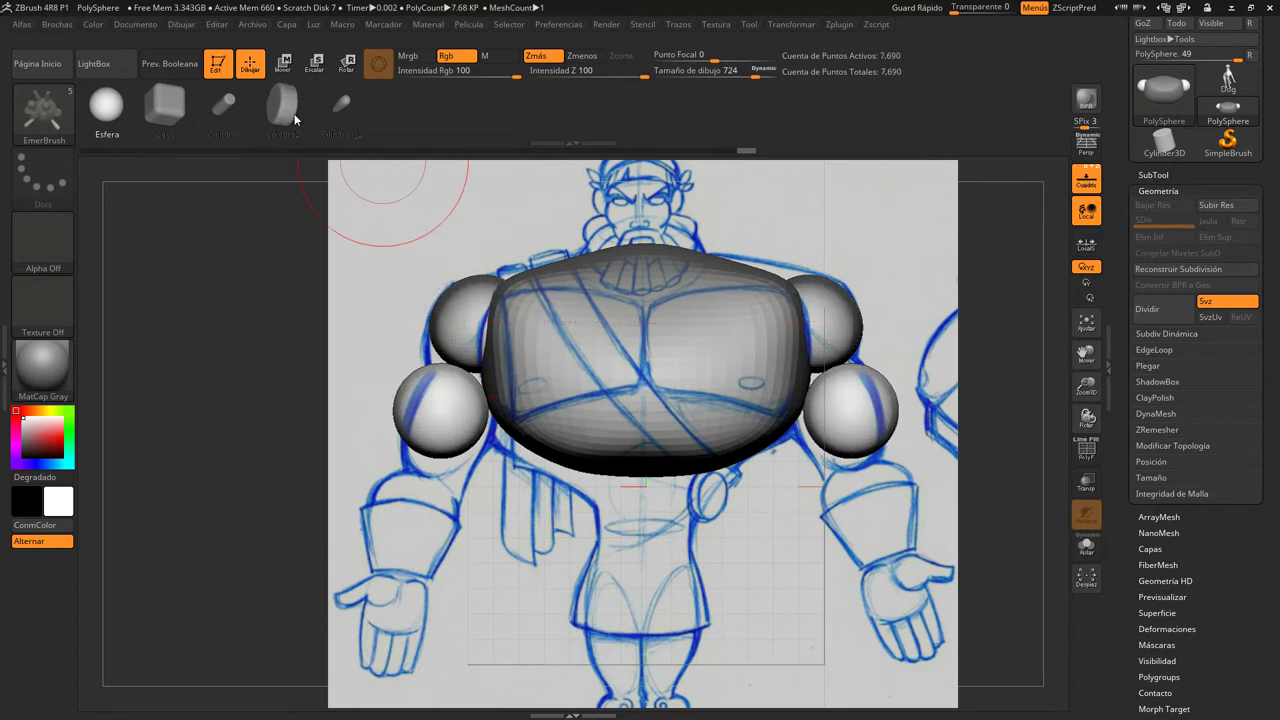
Position and slightly rescale the upper-arm spheres to match the side and front sketches
left_click(285, 62)
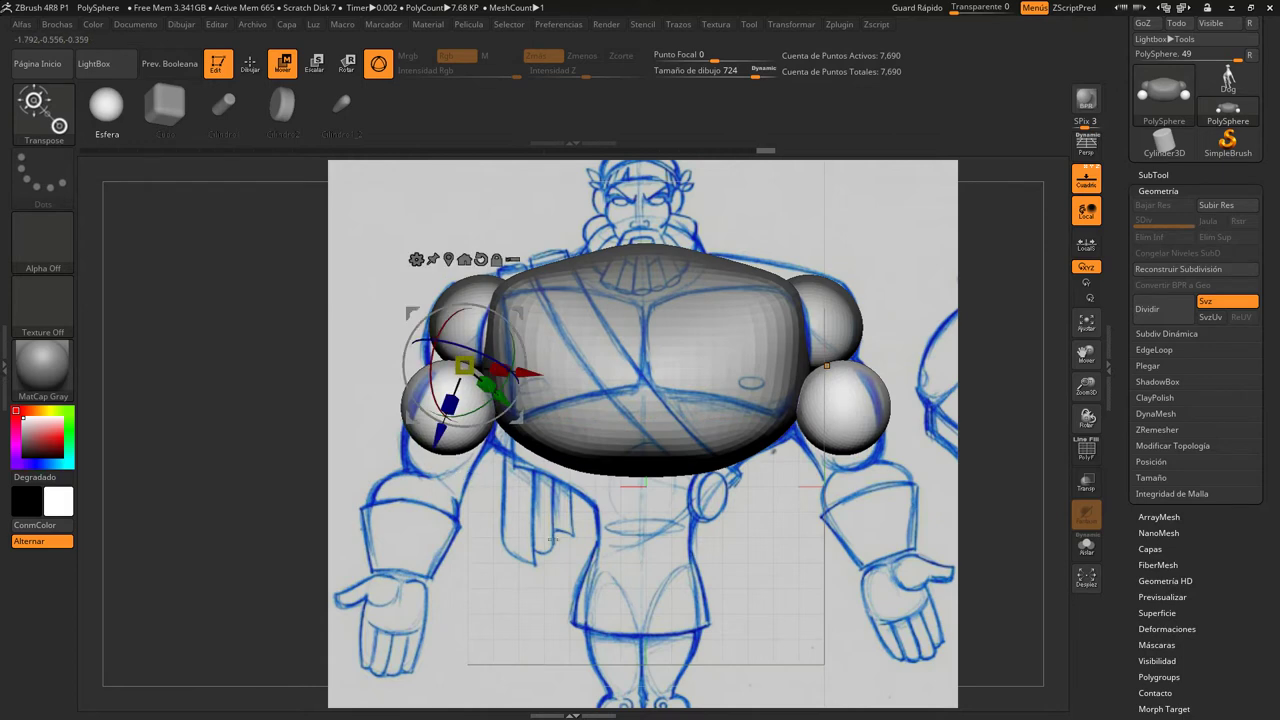
left_click_drag(500, 525, 620, 531, "shift")
left_click_drag(465, 365, 420, 364)
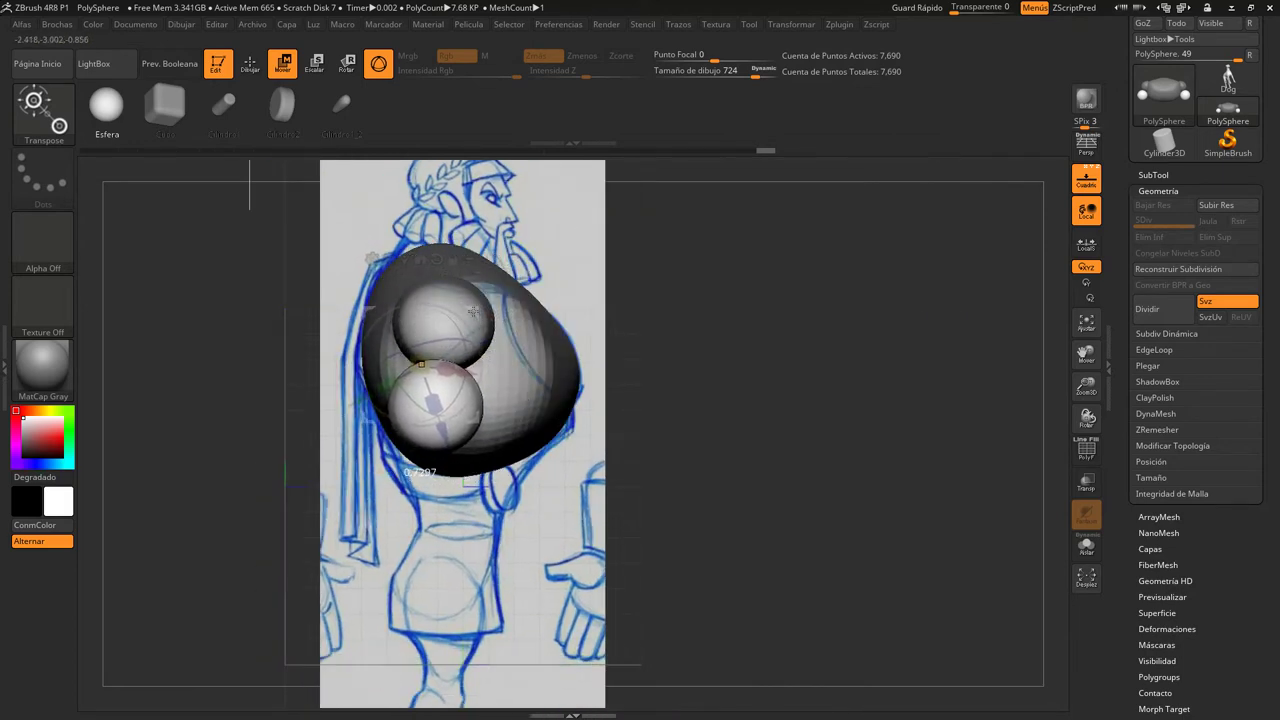
left_click_drag(473, 312, 477, 314, "shift")
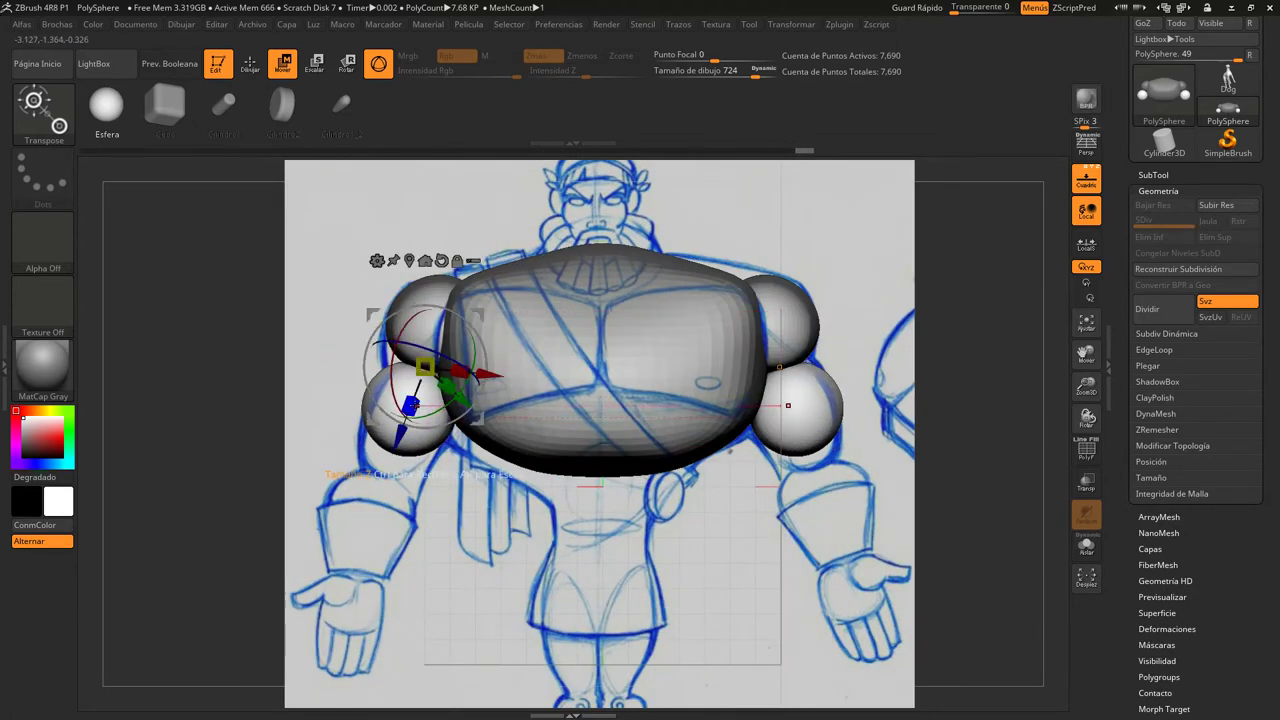
left_click_drag(410, 405, 410, 410)
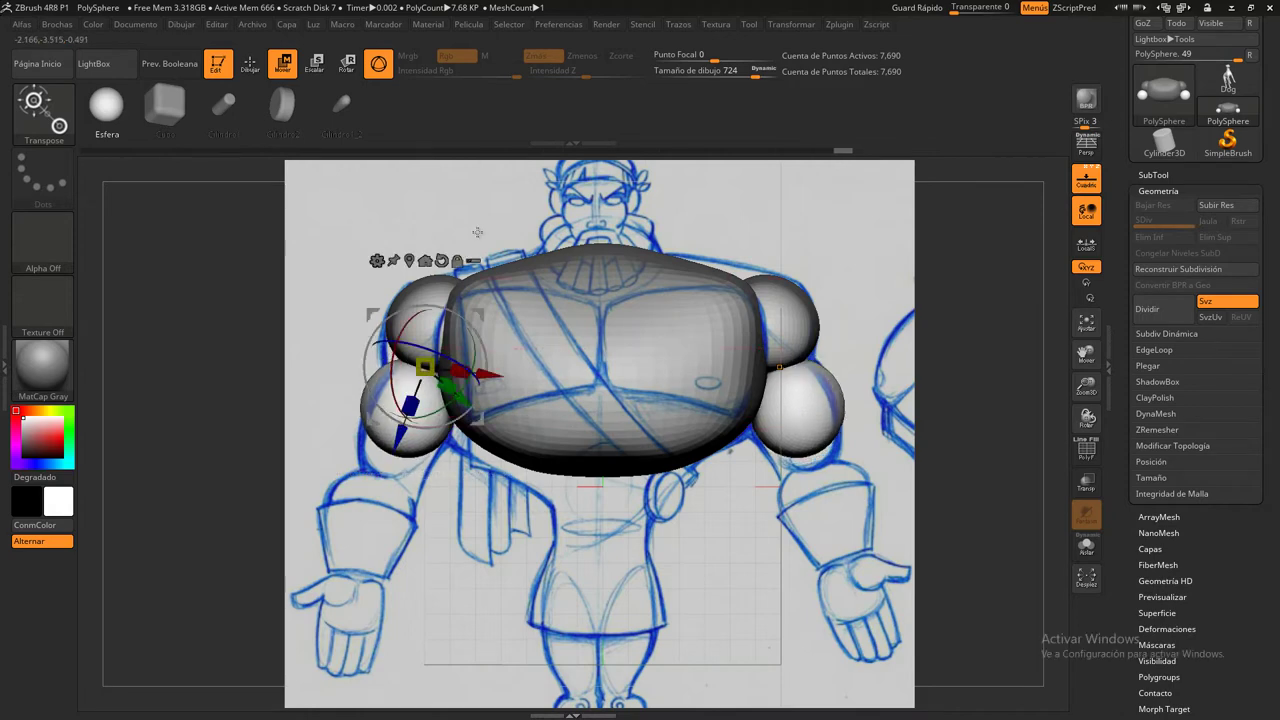
Switch back to the Move brush and set its draw size to 666
left_click(252, 67)
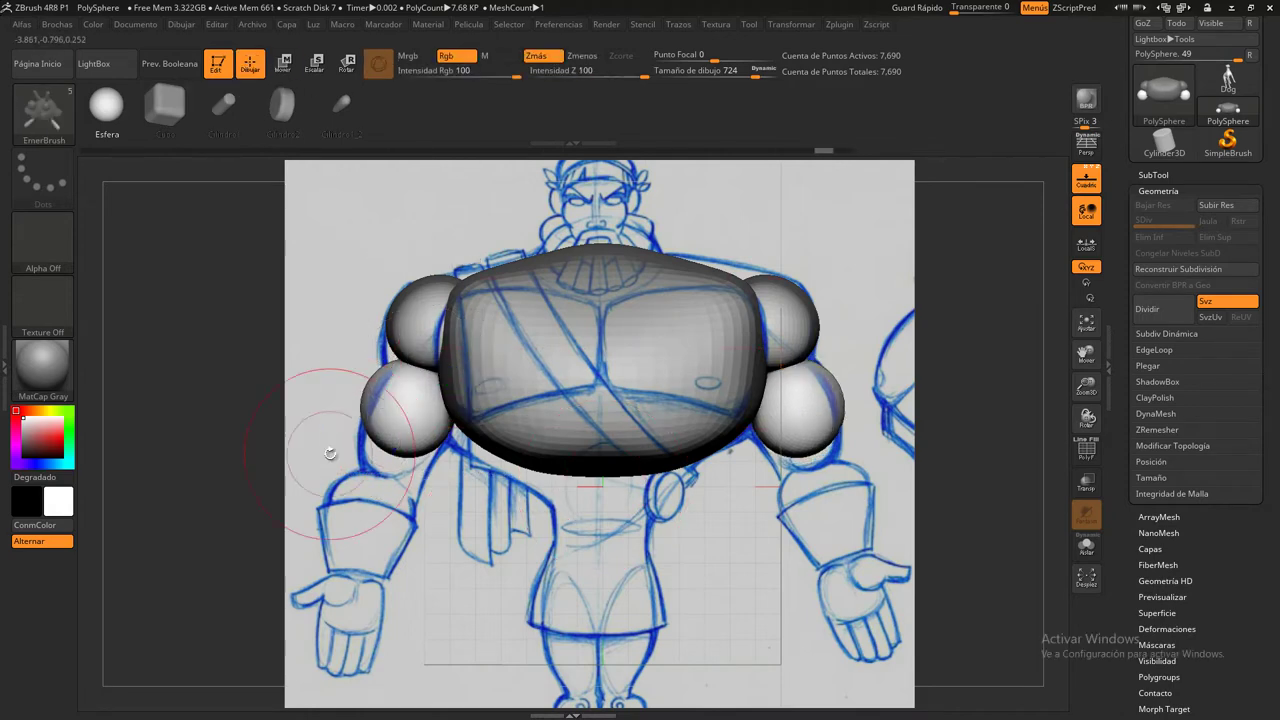
left_click_drag(697, 76, 660, 76)
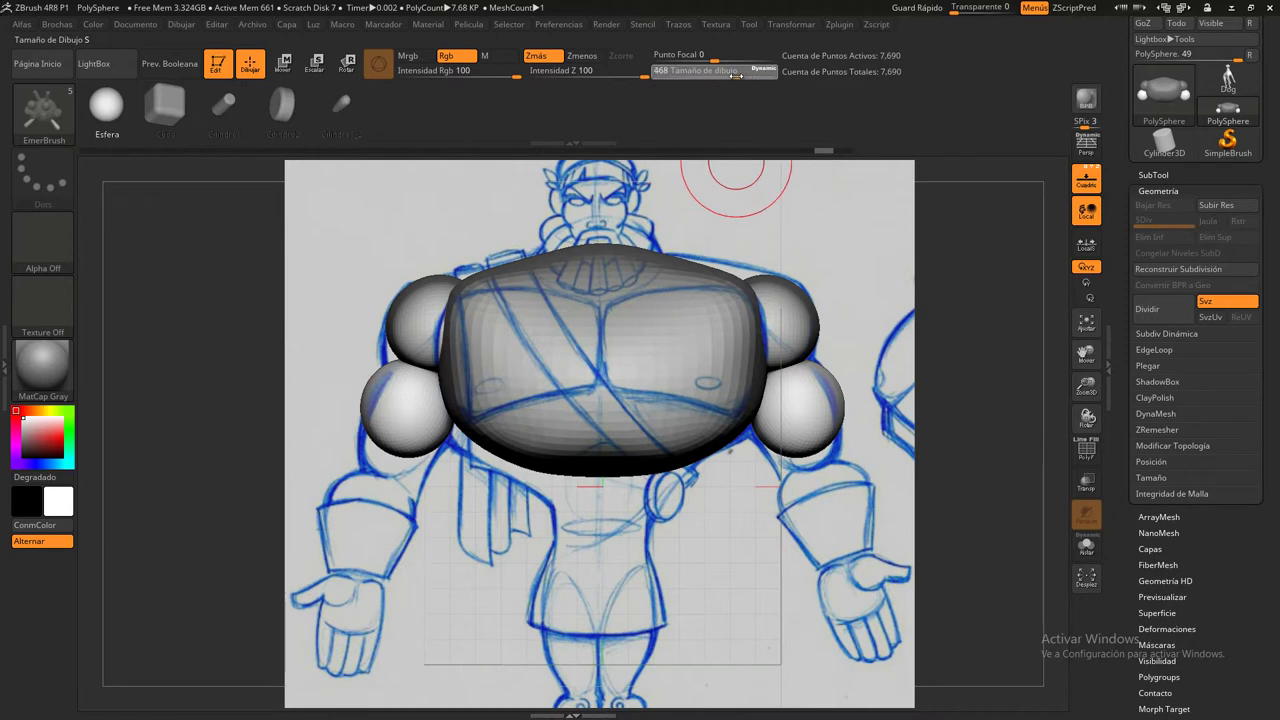
left_click(42, 110)
left_click(316, 121)
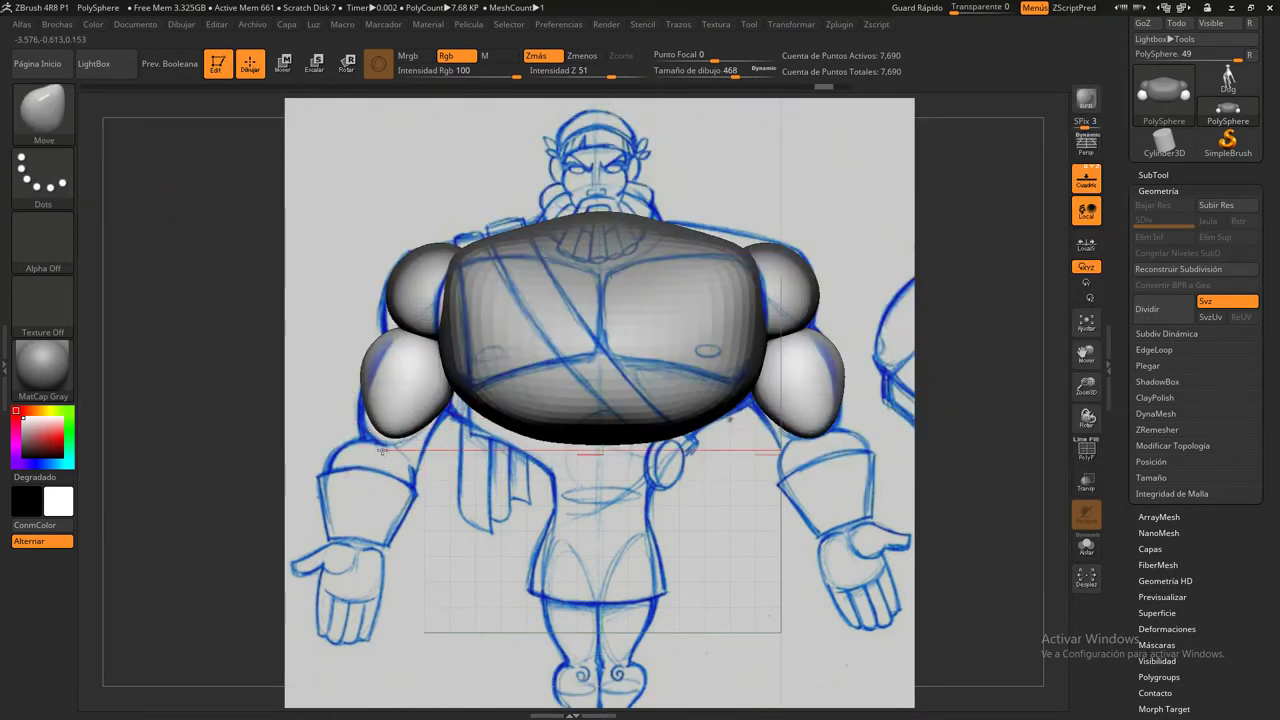
key("s")
left_click_drag(660, 110, 720, 110)
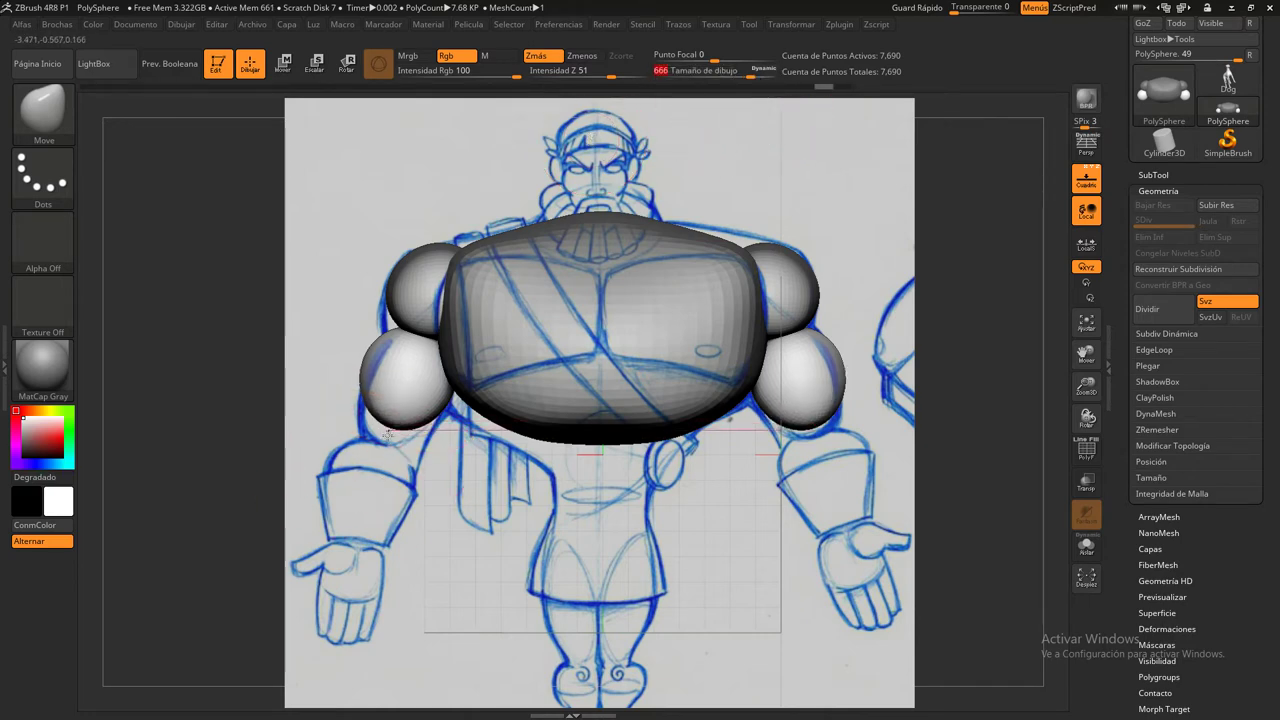
Stretch the upper-arm spheres downward into elongated arms, refining the contour from the side
left_click_drag(396, 416, 362, 366)
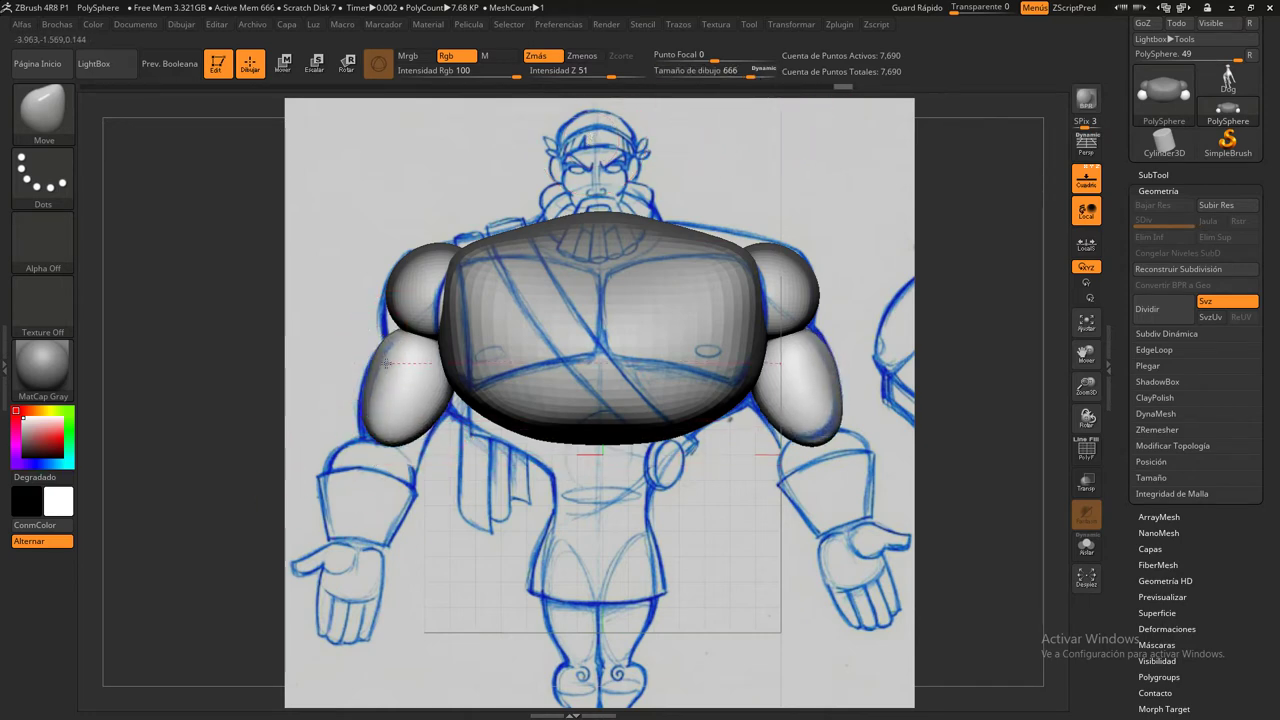
left_click_drag(345, 418, 380, 455)
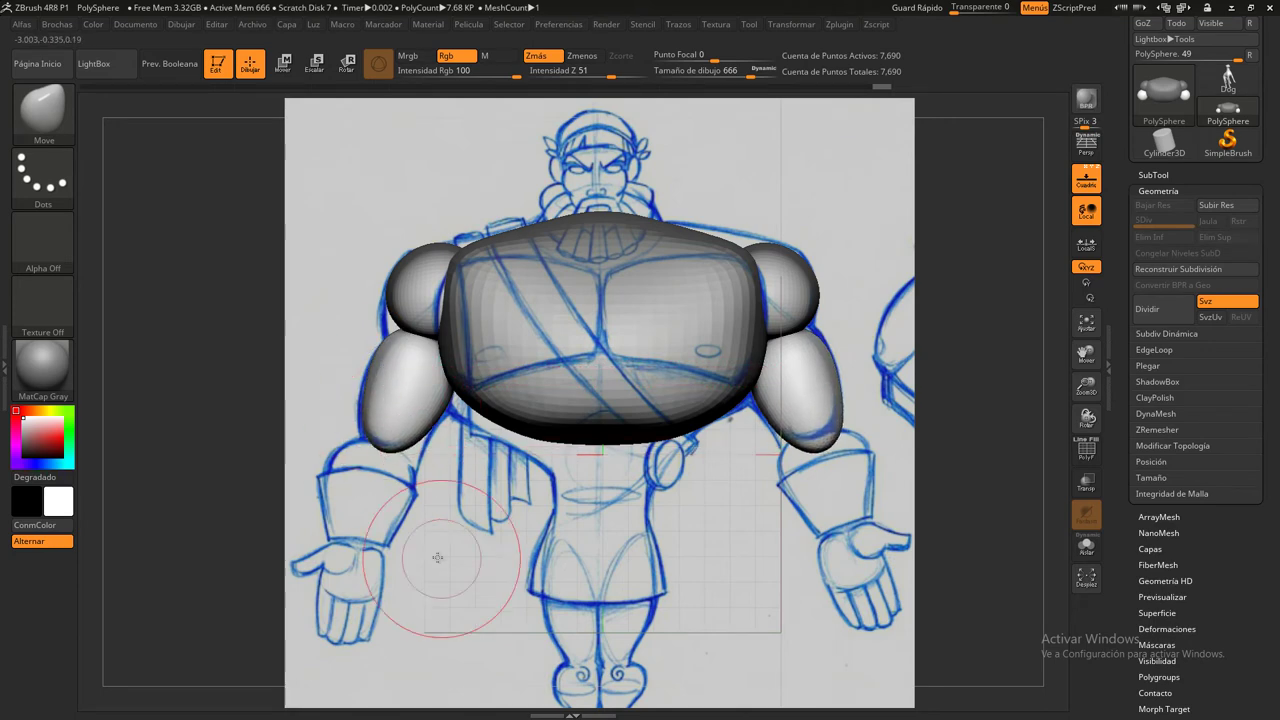
mouse_move(428, 543)
left_mouse_down("shift")
mouse_move(300, 350)
mouse_move(326, 350)
left_mouse_up("shift")
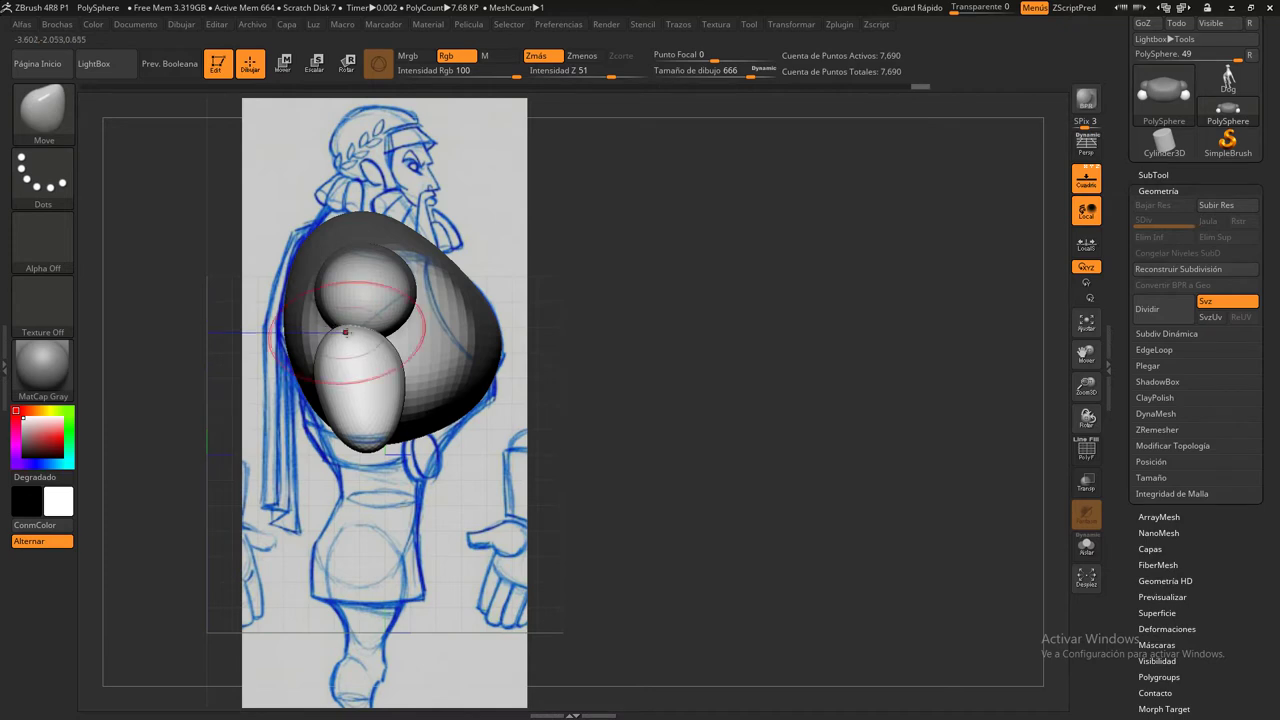
mouse_move(330, 327)
left_mouse_down()
mouse_move(322, 385)
mouse_move(344, 337)
left_mouse_up()
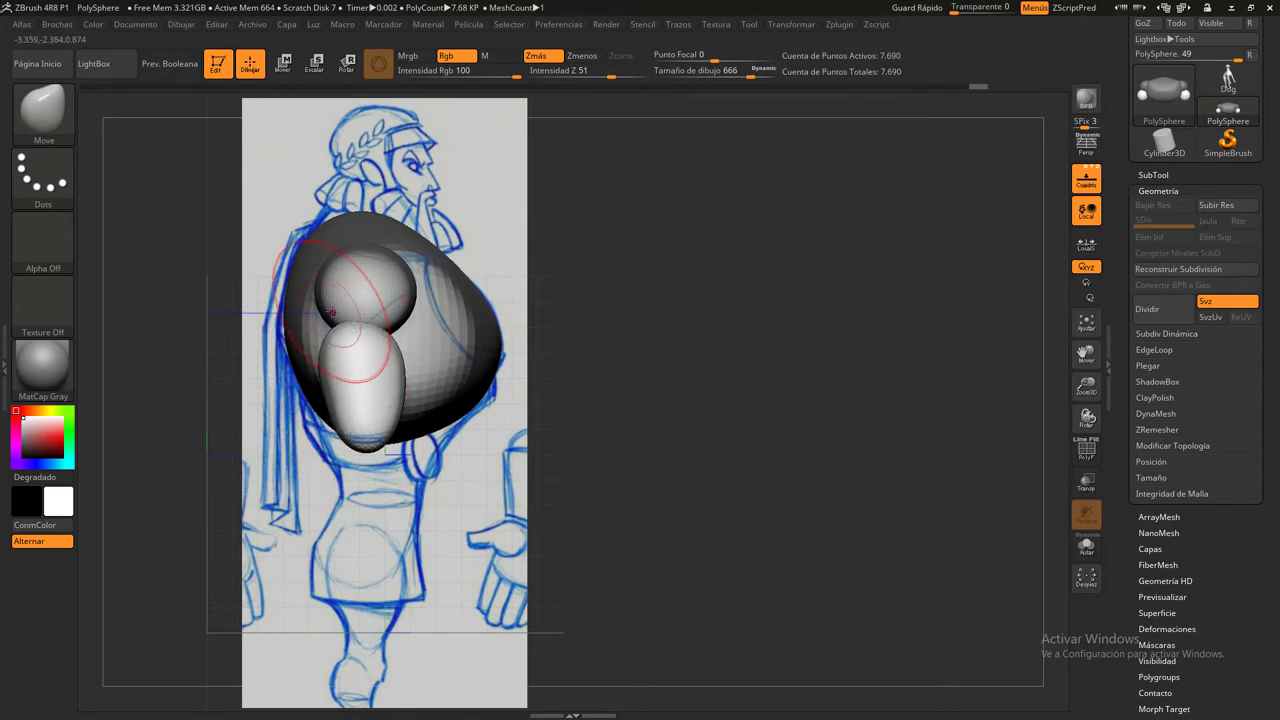
left_click_drag(771, 391, 413, 292, "shift")
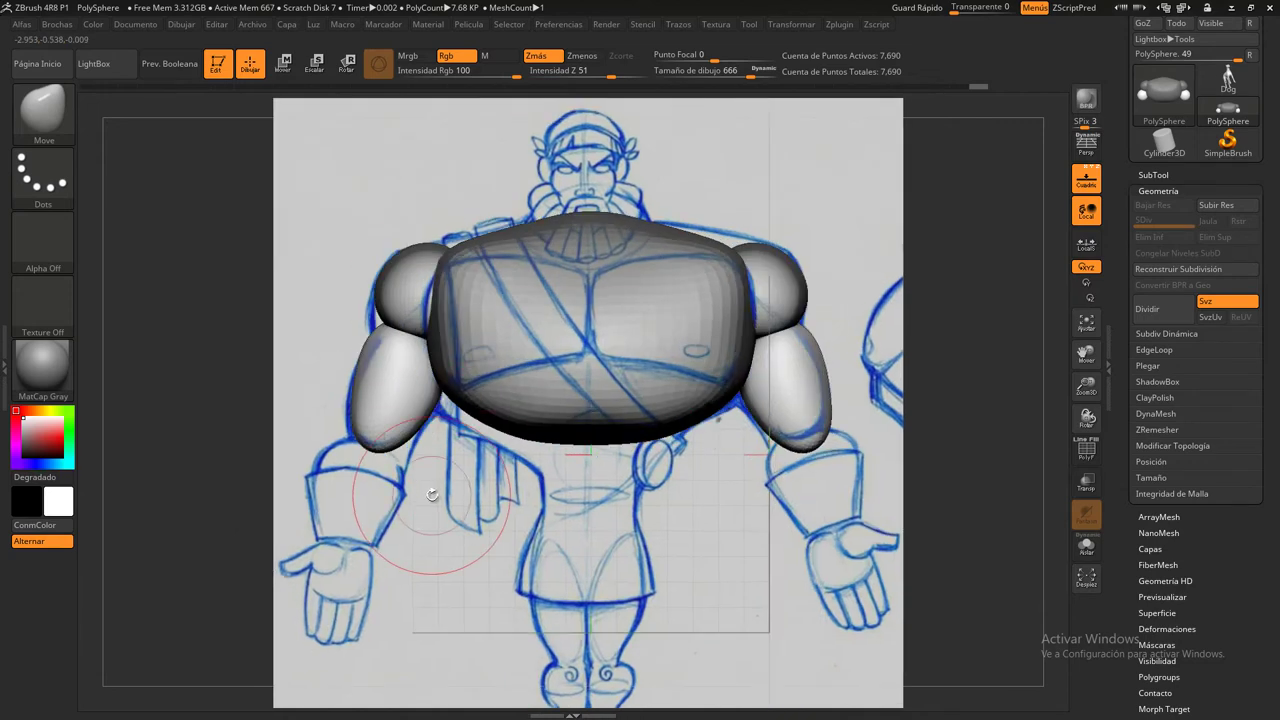
Insert a mirrored EmerBrush sphere pair at the sketch's forearms
left_click(40, 118)
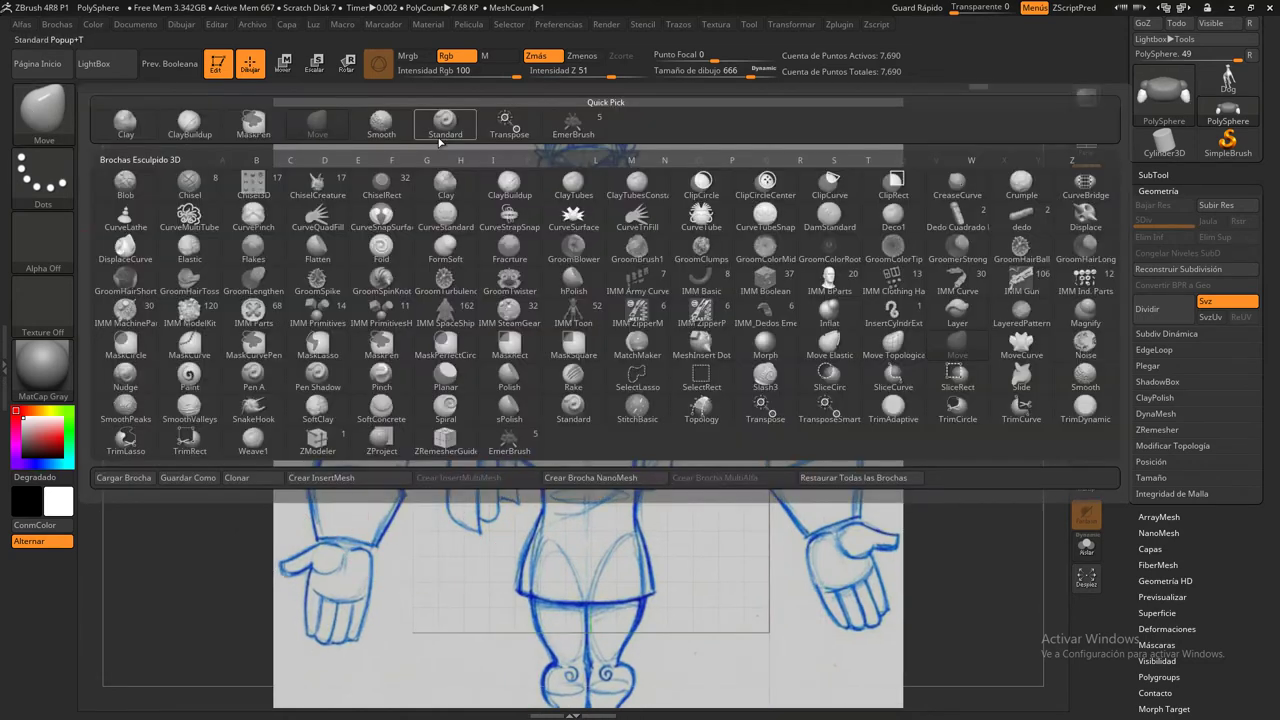
left_click(572, 124)
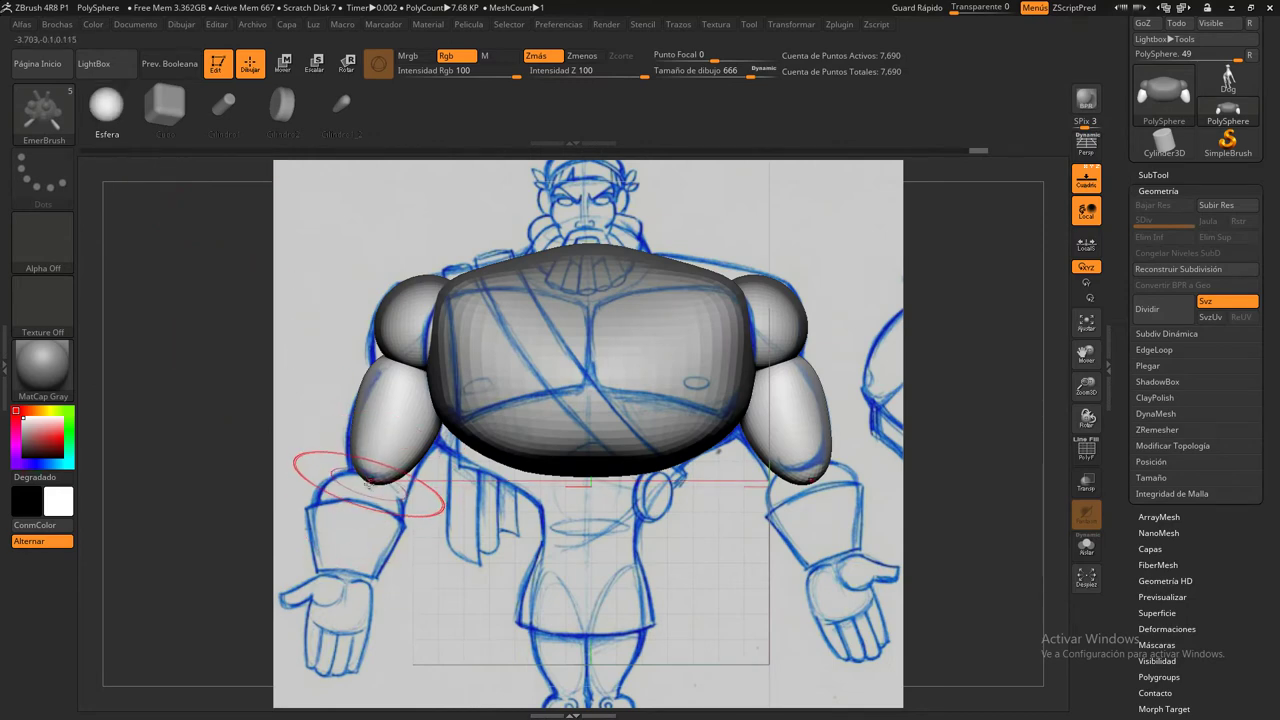
left_click_drag(368, 482, 369, 431)
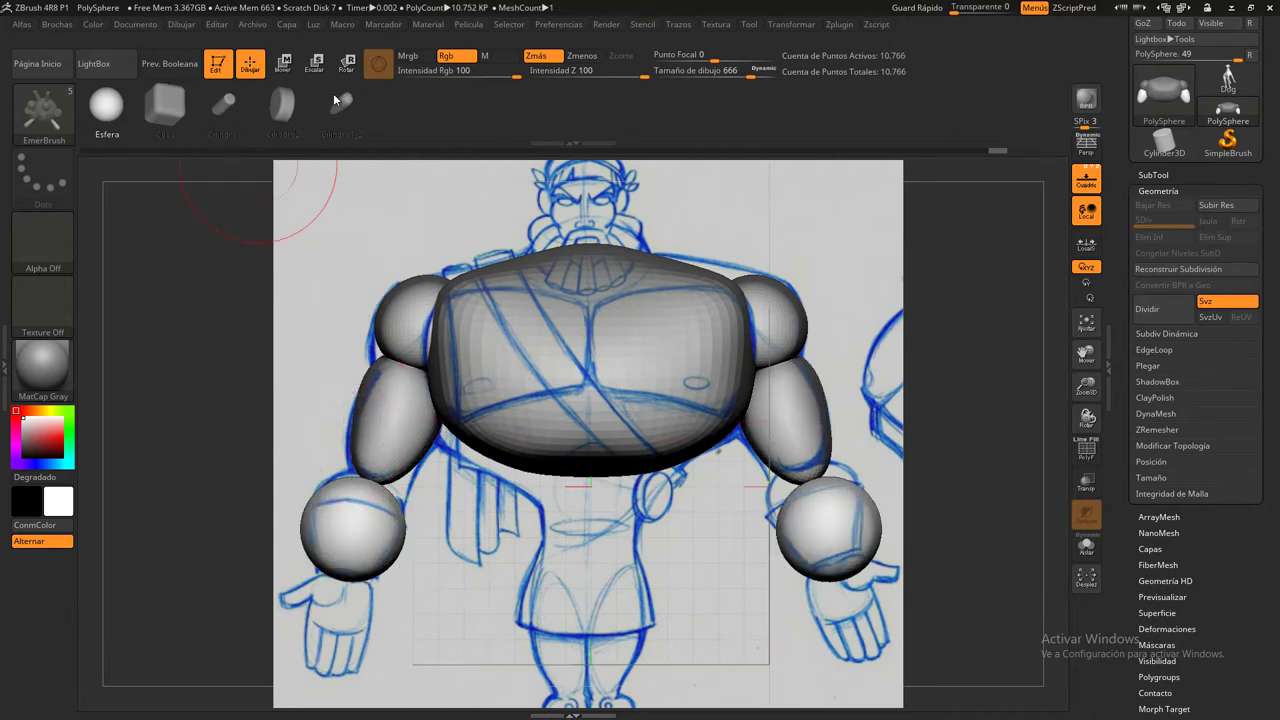
Move the forearm spheres up under the upper arms in side view, then select the Move brush
left_click(285, 67)
left_click_drag(600, 430, 432, 434, "shift")
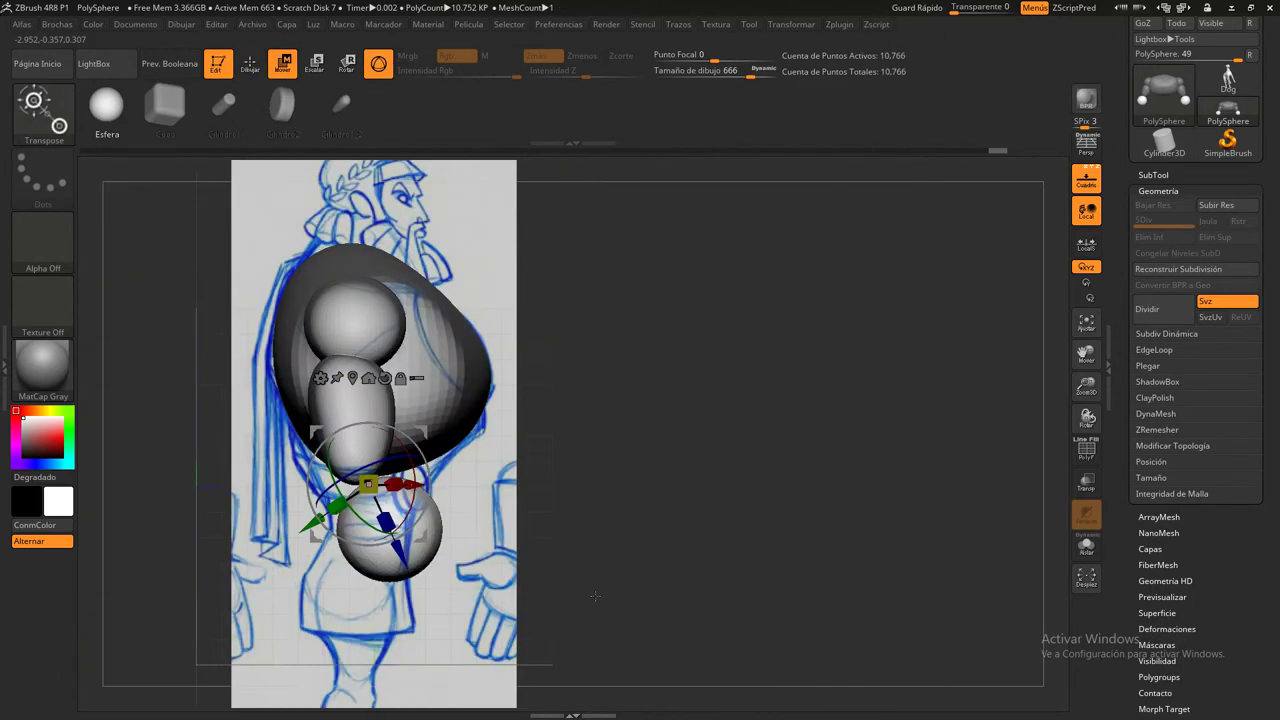
left_click_drag(368, 484, 360, 474)
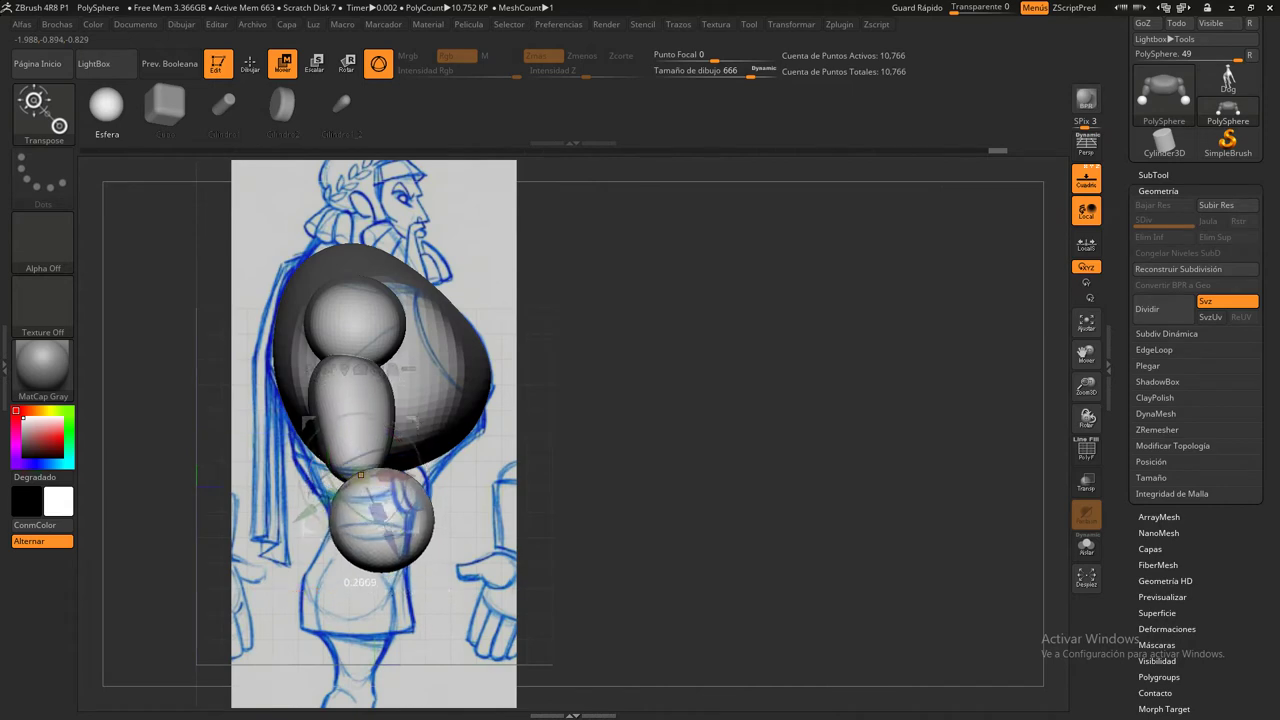
left_click_drag(413, 420, 415, 418)
left_click(255, 68)
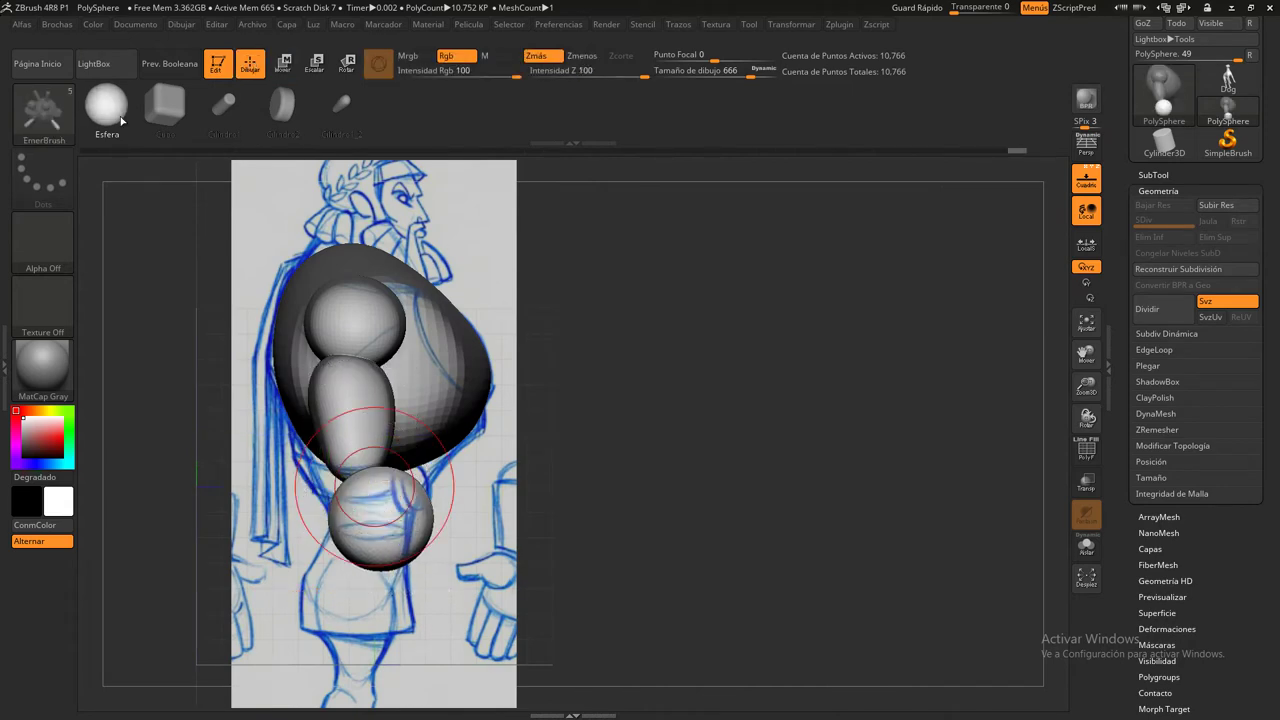
key("b")
left_click(320, 126)
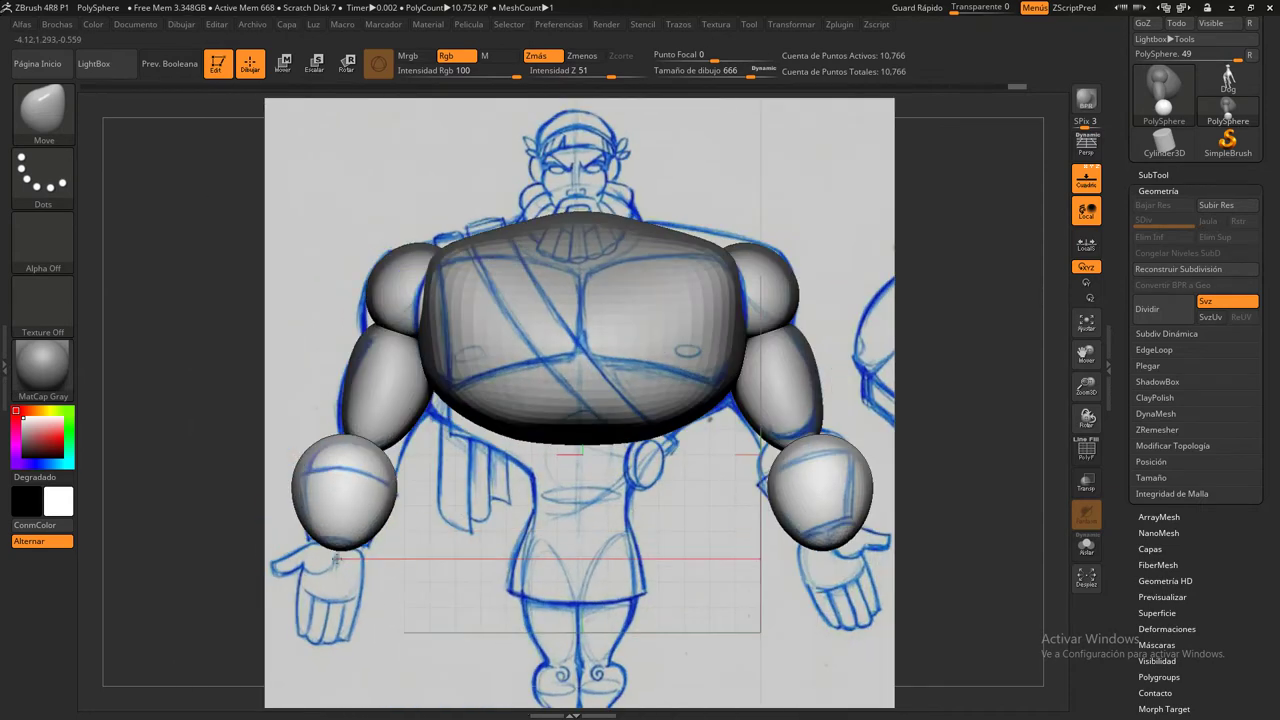
Stretch the forearms into elongated bulges, raising their tops and pushing inner edges toward the body
left_click_drag(458, 558, 471, 537)
left_click_drag(333, 535, 365, 548)
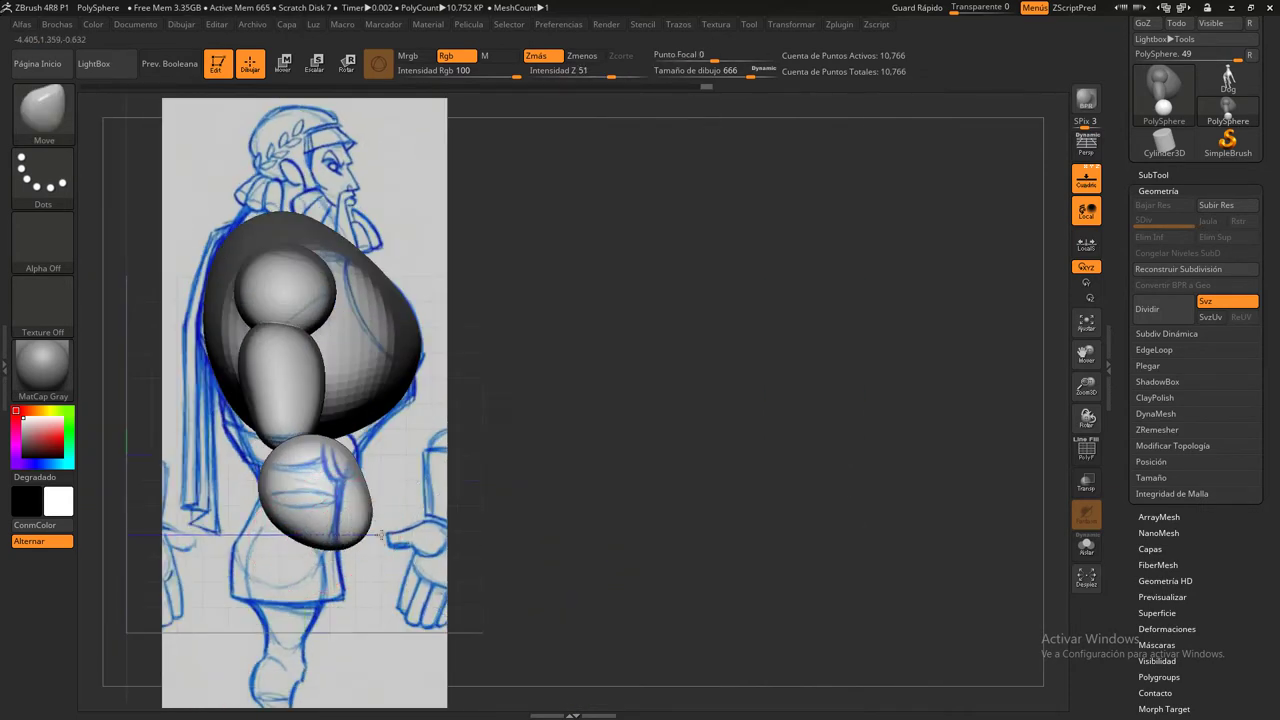
left_click_drag(285, 448, 296, 505)
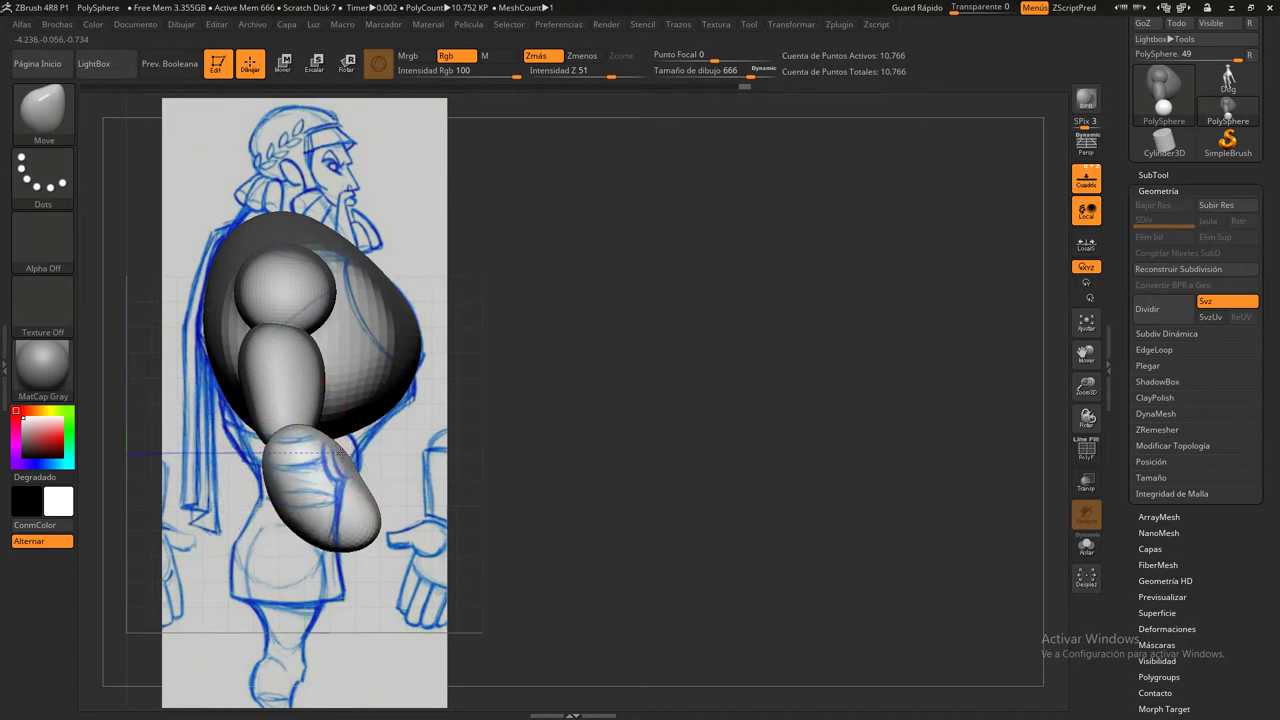
left_click_drag(563, 486, 520, 486, "shift")
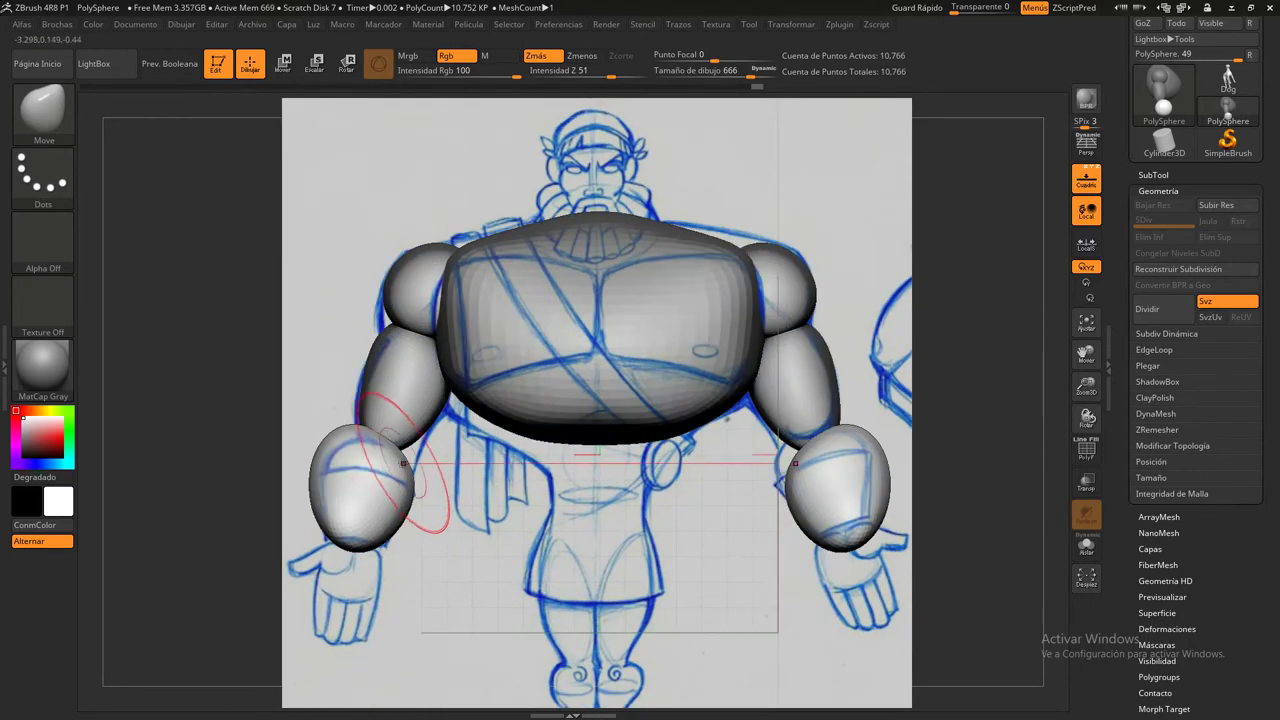
left_click_drag(300, 435, 330, 420)
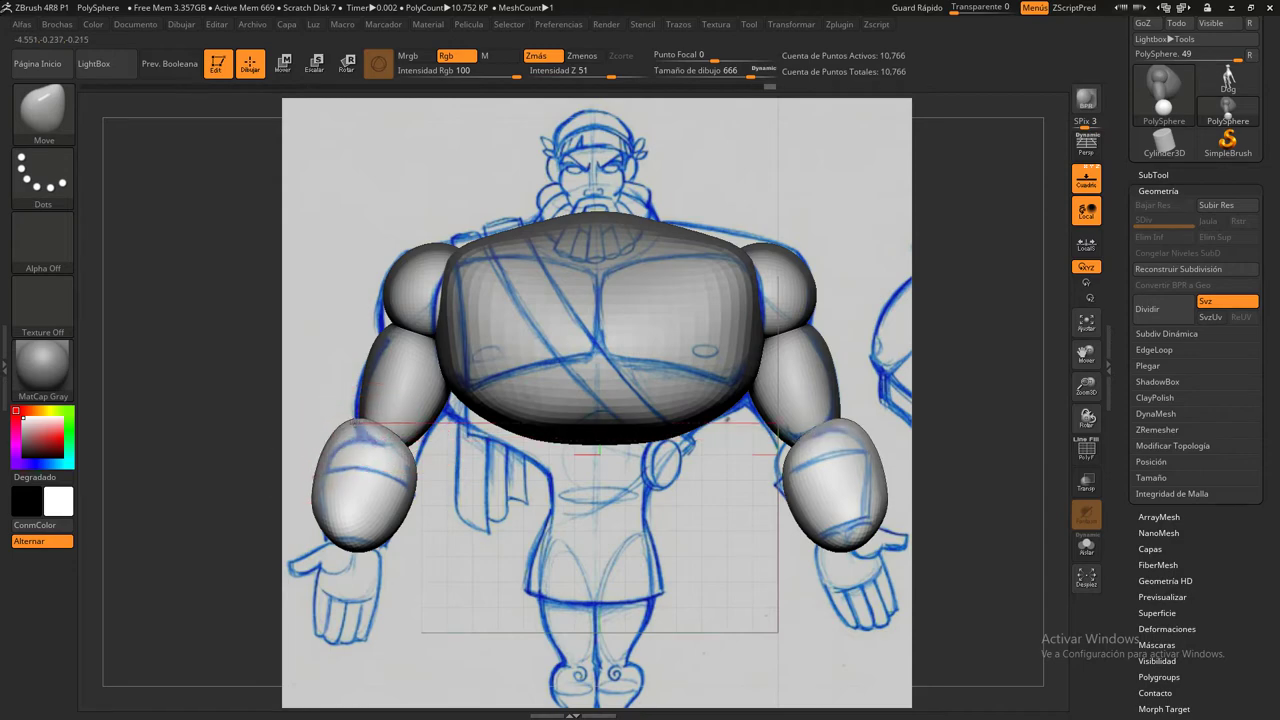
left_click_drag(410, 458, 420, 452)
Pull the forearms up toward the body and refine their side profile to follow the sketch
left_click_drag(600, 560, 641, 462)
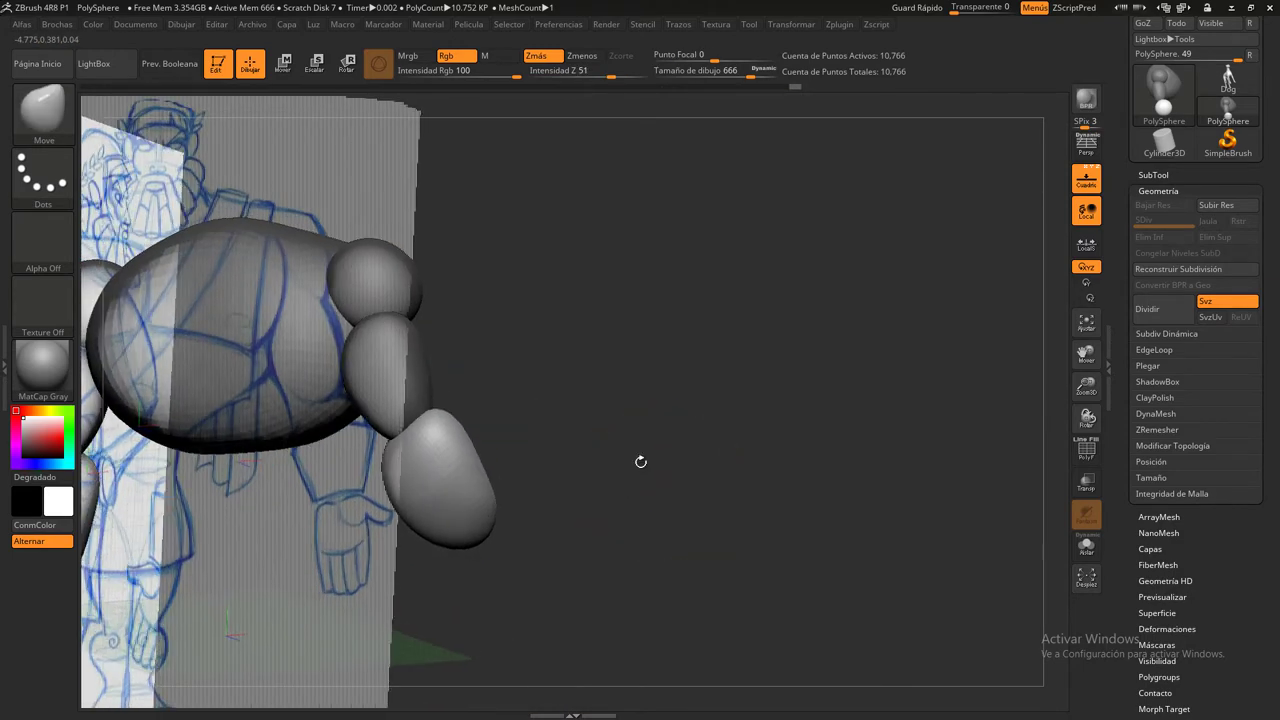
mouse_move(392, 458)
left_mouse_down()
mouse_move(372, 428)
mouse_move(424, 418)
mouse_move(474, 432)
left_mouse_up()
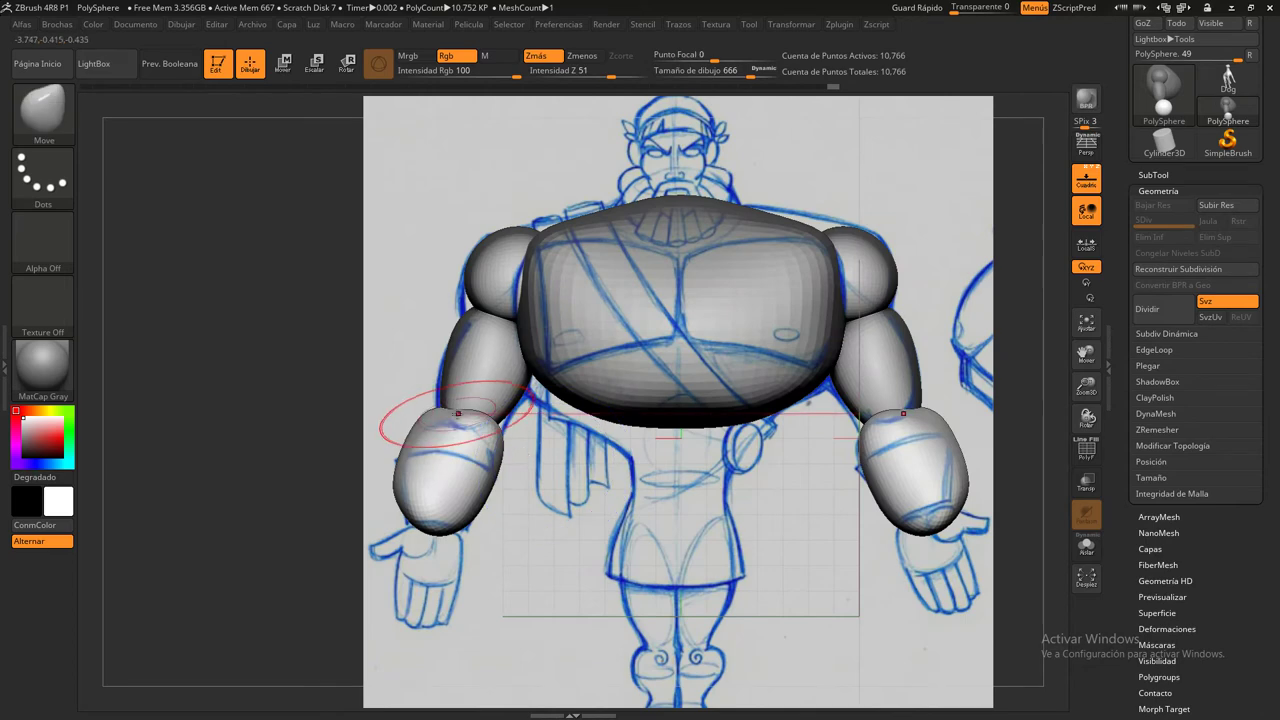
mouse_move(537, 540)
left_mouse_down()
mouse_move(522, 440)
mouse_move(506, 428)
left_mouse_up()
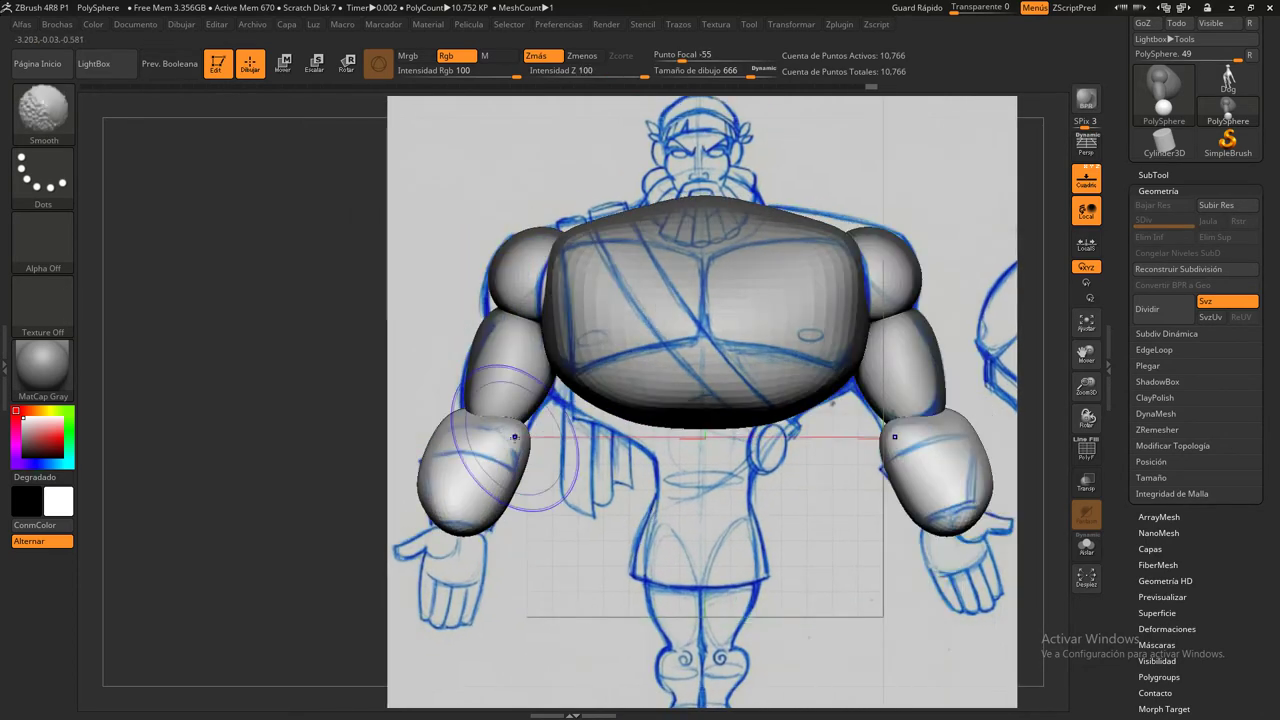
left_click_drag(428, 414, 440, 405)
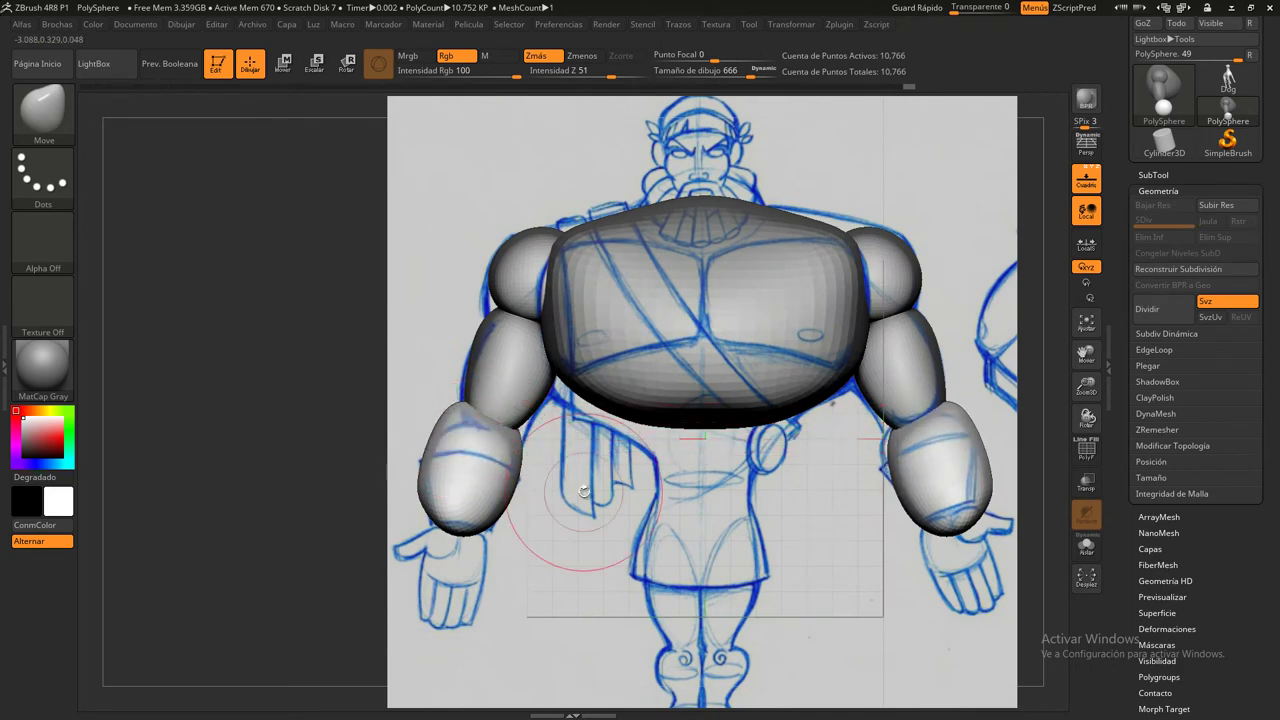
mouse_move(570, 540)
left_mouse_down()
mouse_move(587, 525)
mouse_move(530, 440)
left_mouse_up()
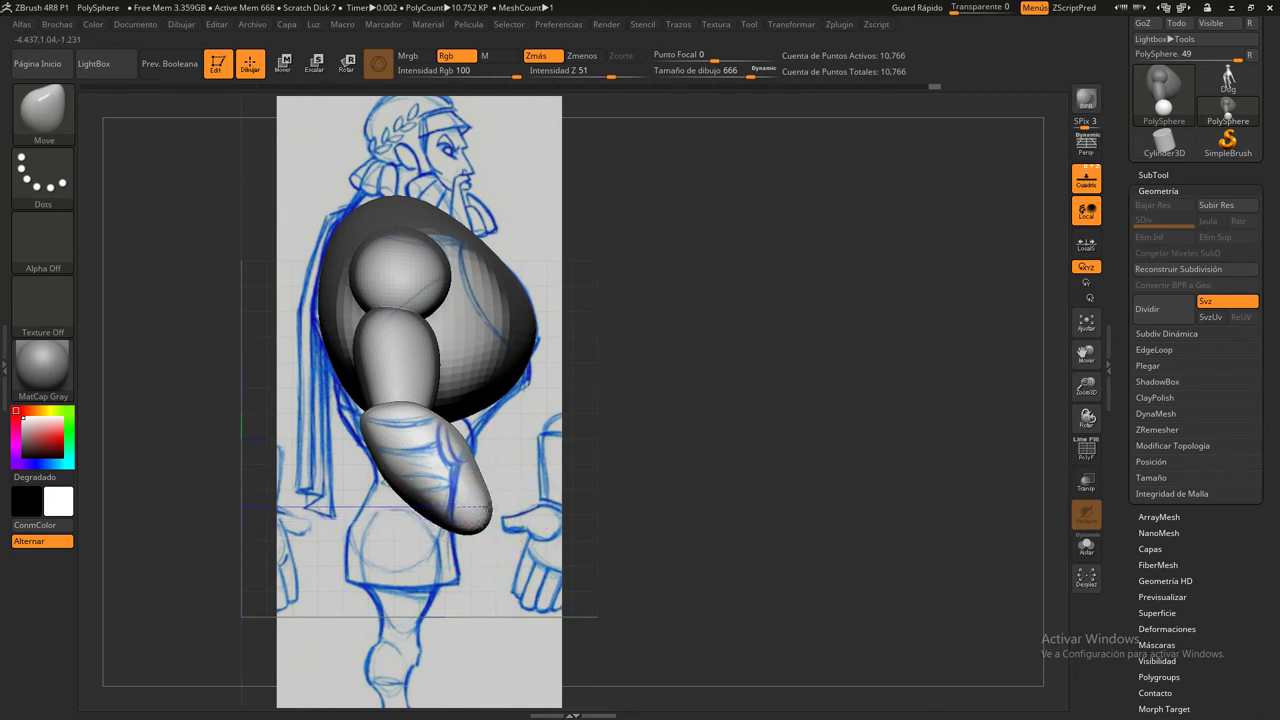
mouse_move(460, 425)
left_mouse_down()
mouse_move(372, 460)
mouse_move(383, 430)
left_mouse_up()
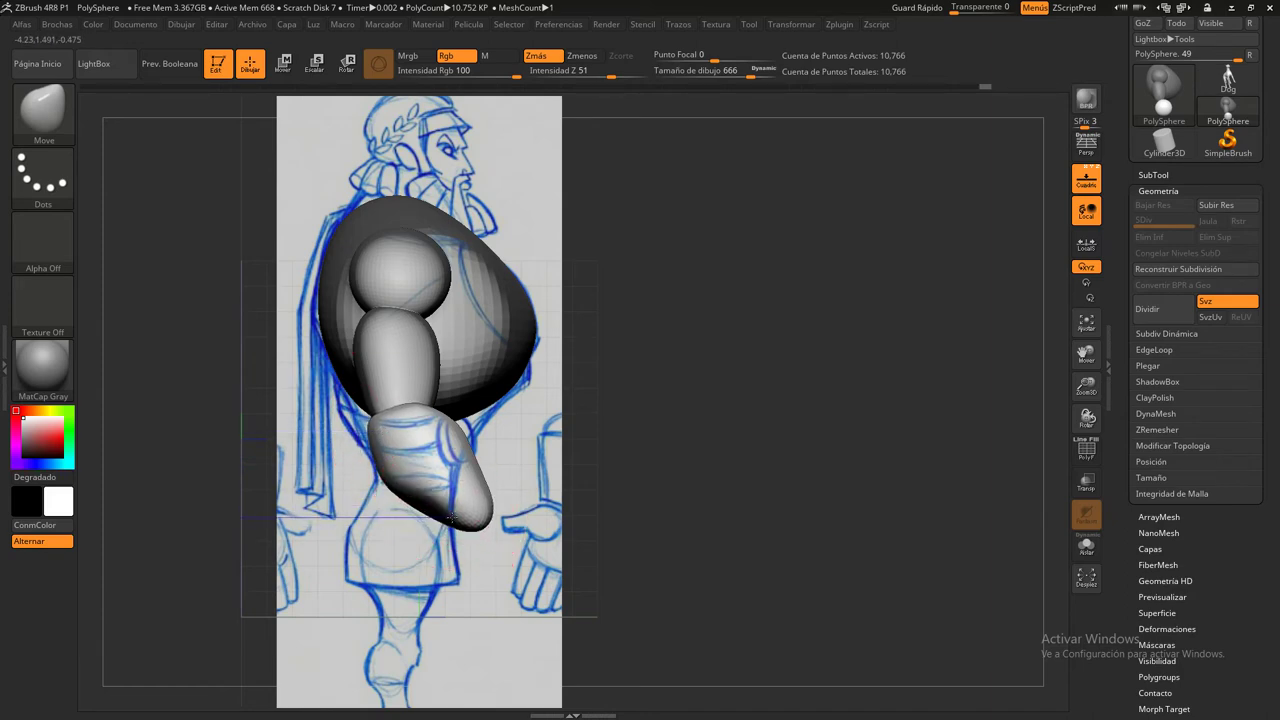
left_click_drag(605, 494, 514, 471, "shift")
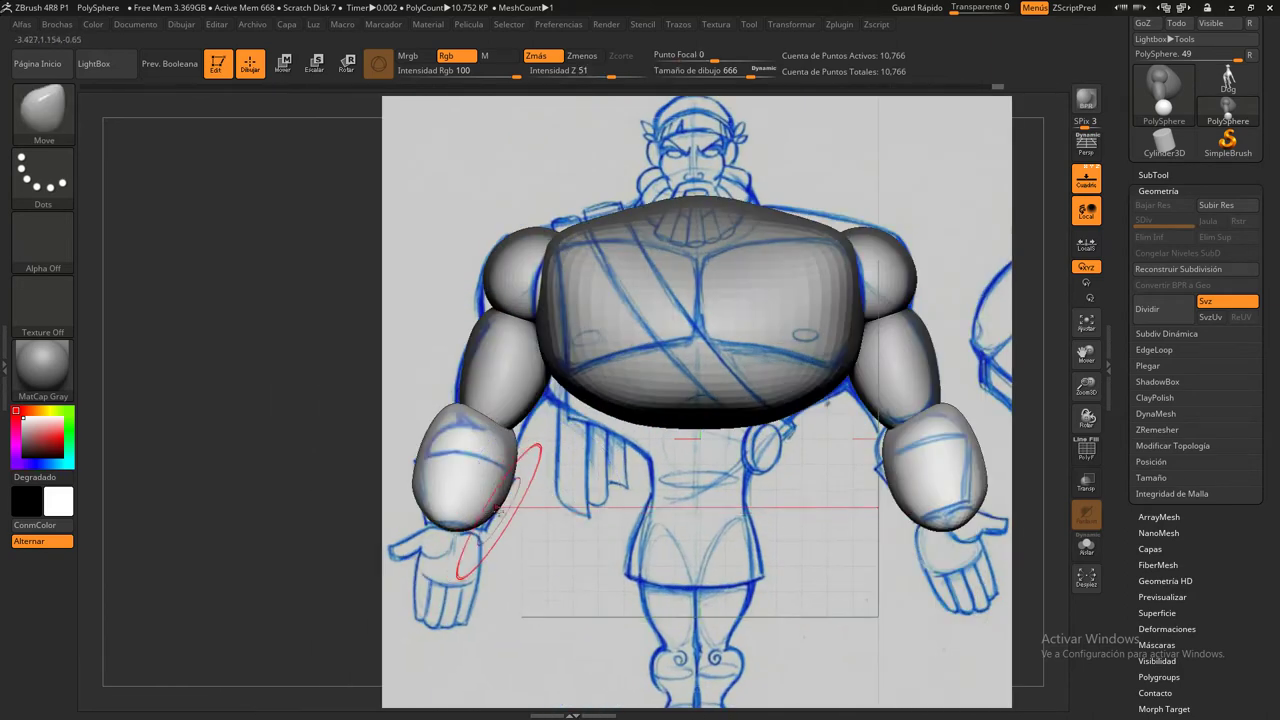
left_click_drag(407, 481, 440, 450)
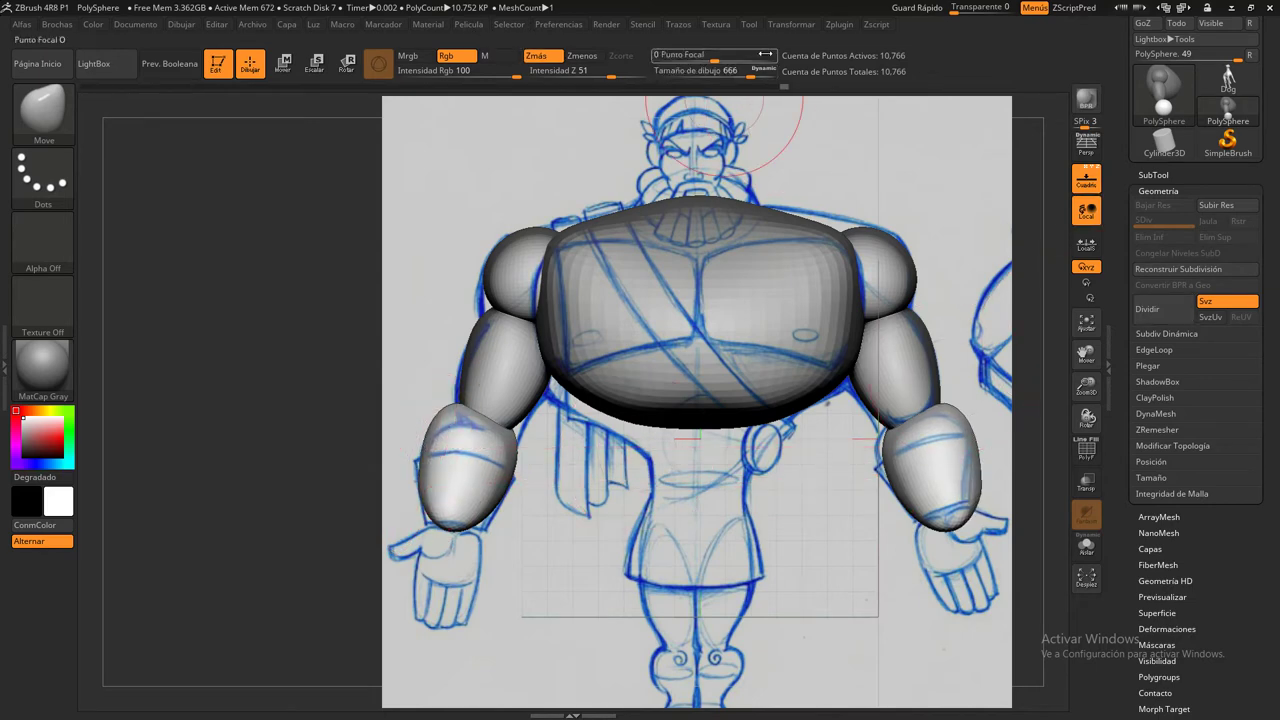
Set the draw size to 500 and pull both forearm tips lower, checking the side view
left_click(700, 70)
type("500")
key("Return")
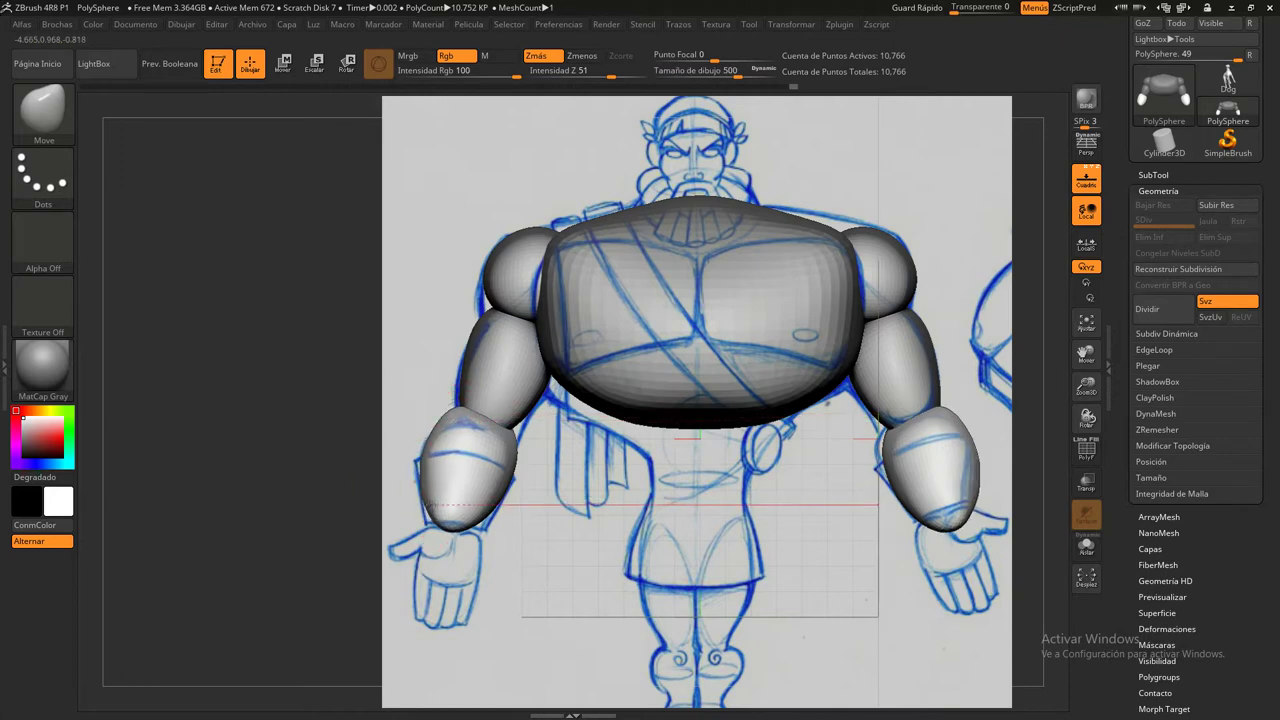
left_click_drag(450, 505, 472, 532)
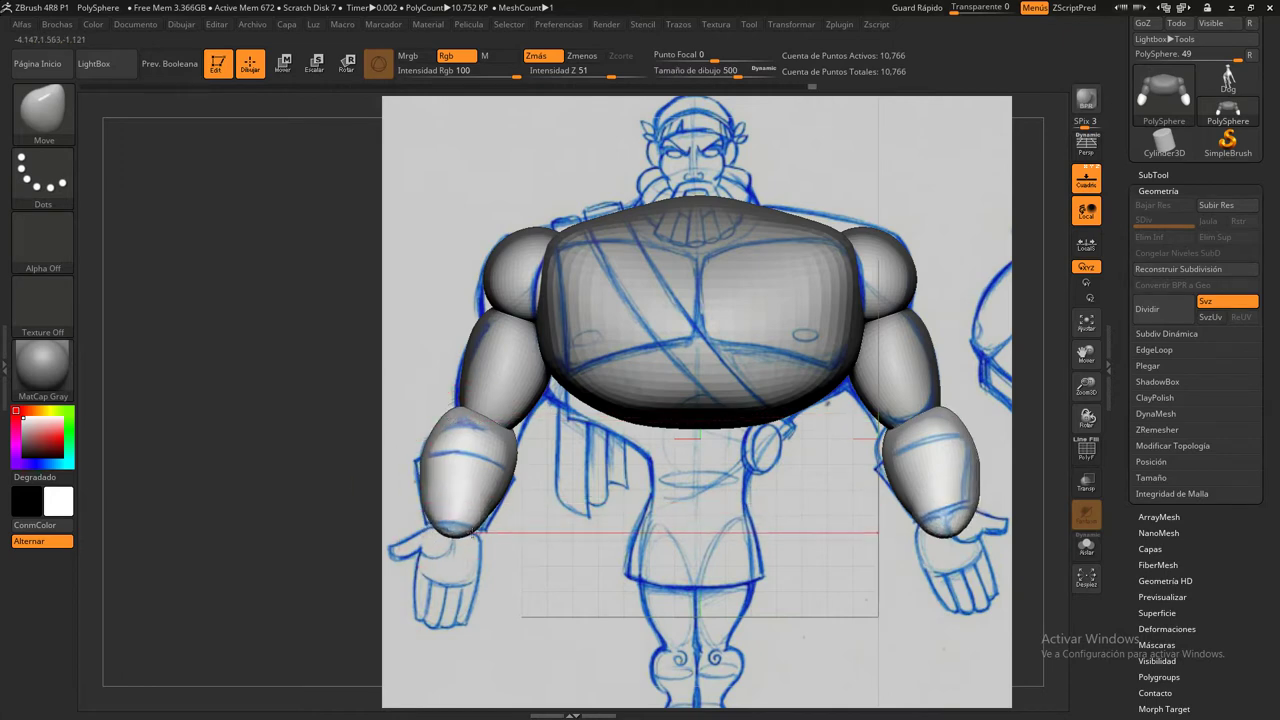
left_click_drag(580, 520, 623, 511, "shift")
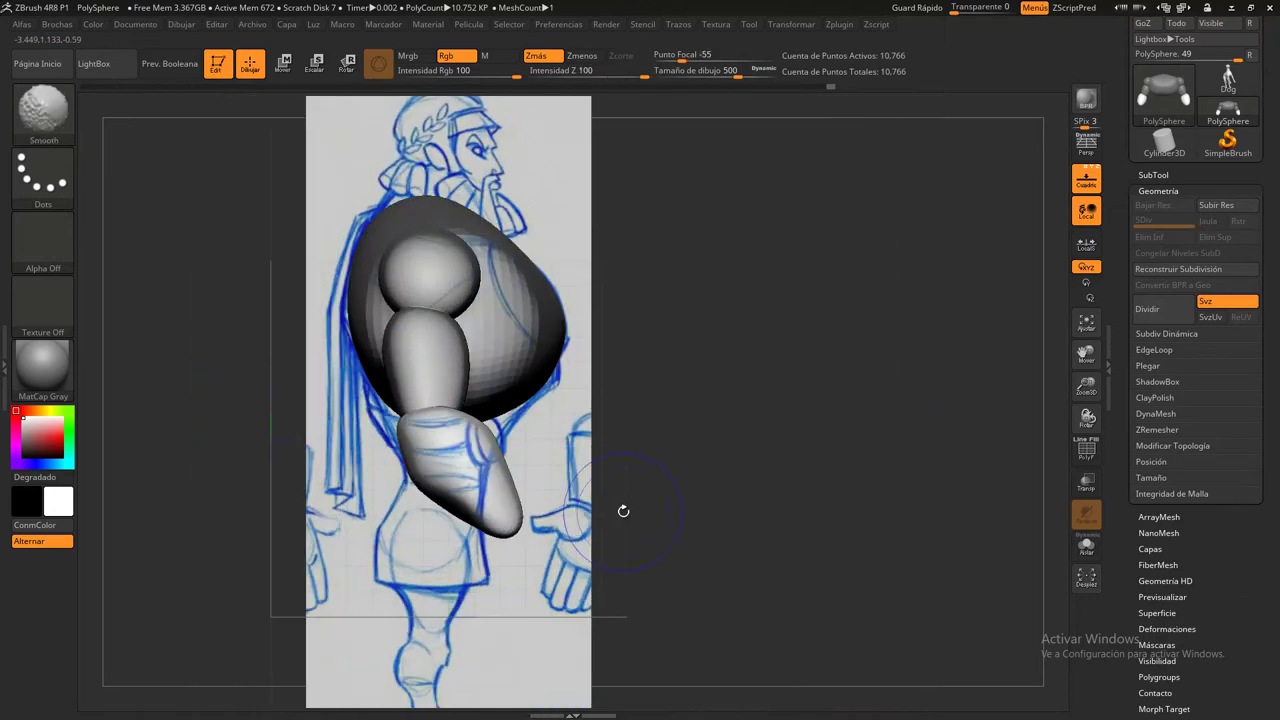
left_click_drag(881, 418, 813, 424)
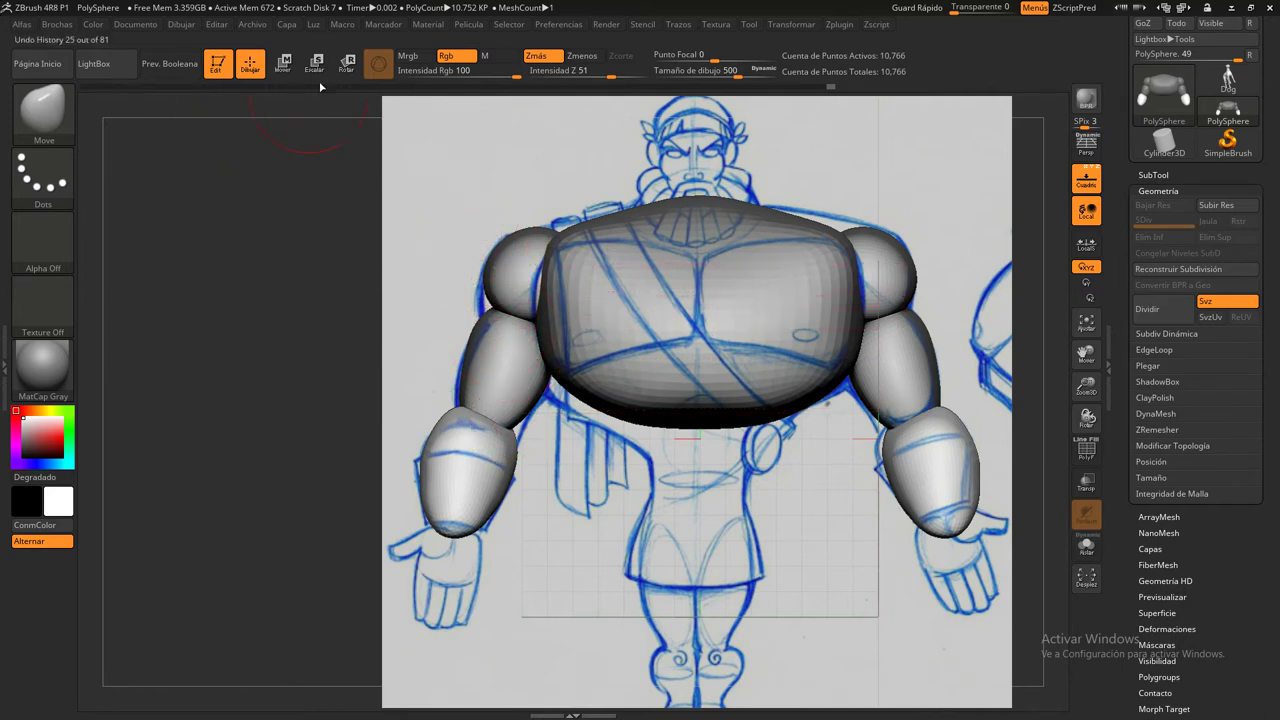
left_click(284, 62)
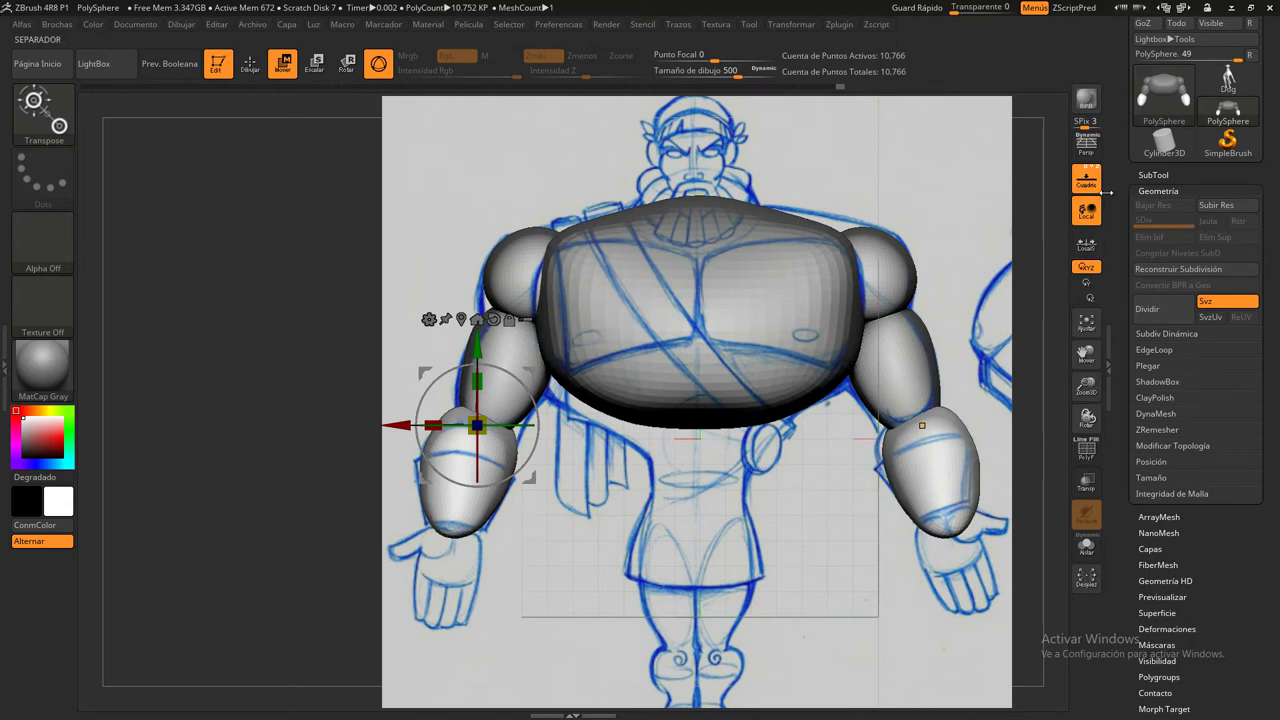
Hide the reference sketch and floor, then mask and isolate the two forearms
left_click(1090, 181)
left_click(536, 351, "ctrl")
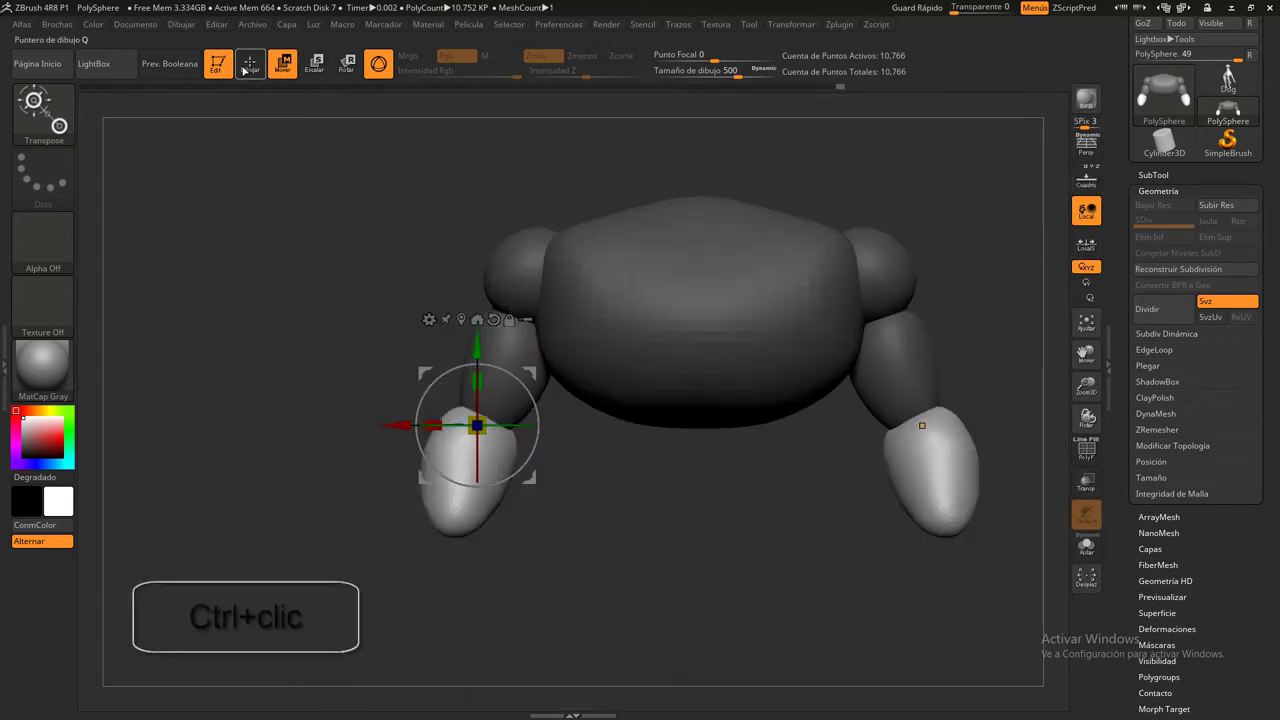
key("q")
left_click(370, 268, "ctrl")
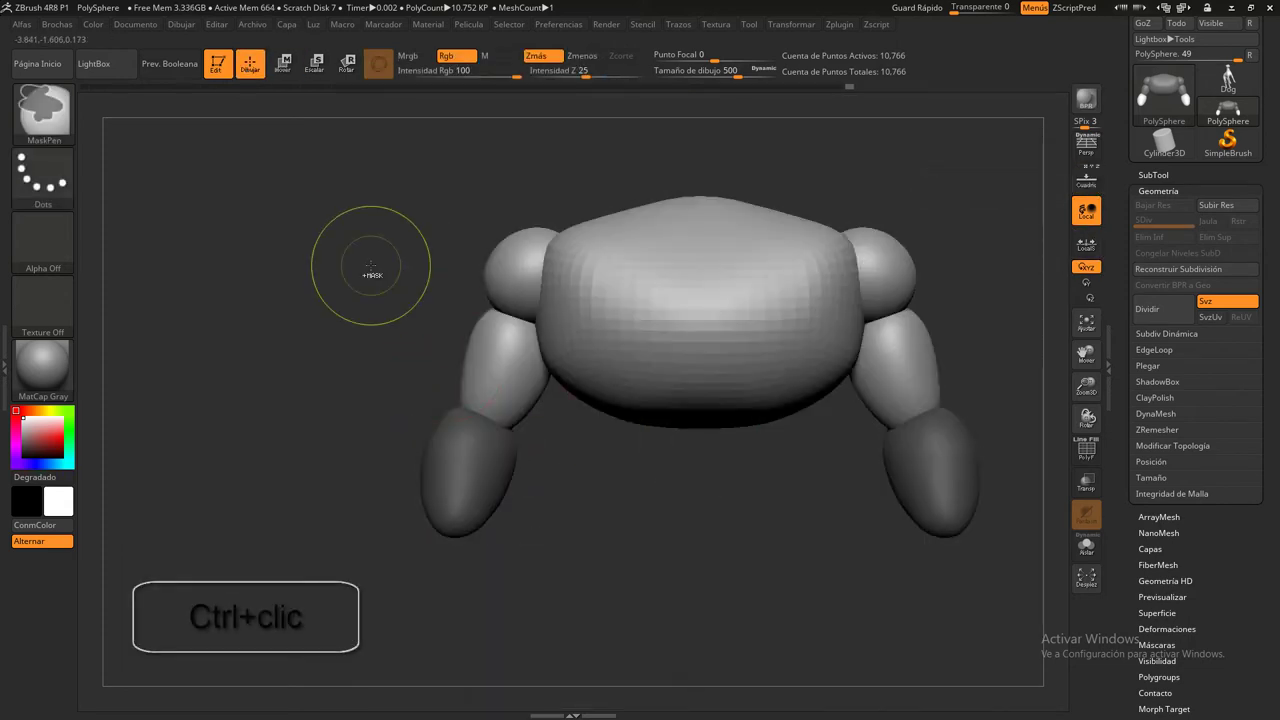
left_click(492, 352, "ctrl+shift")
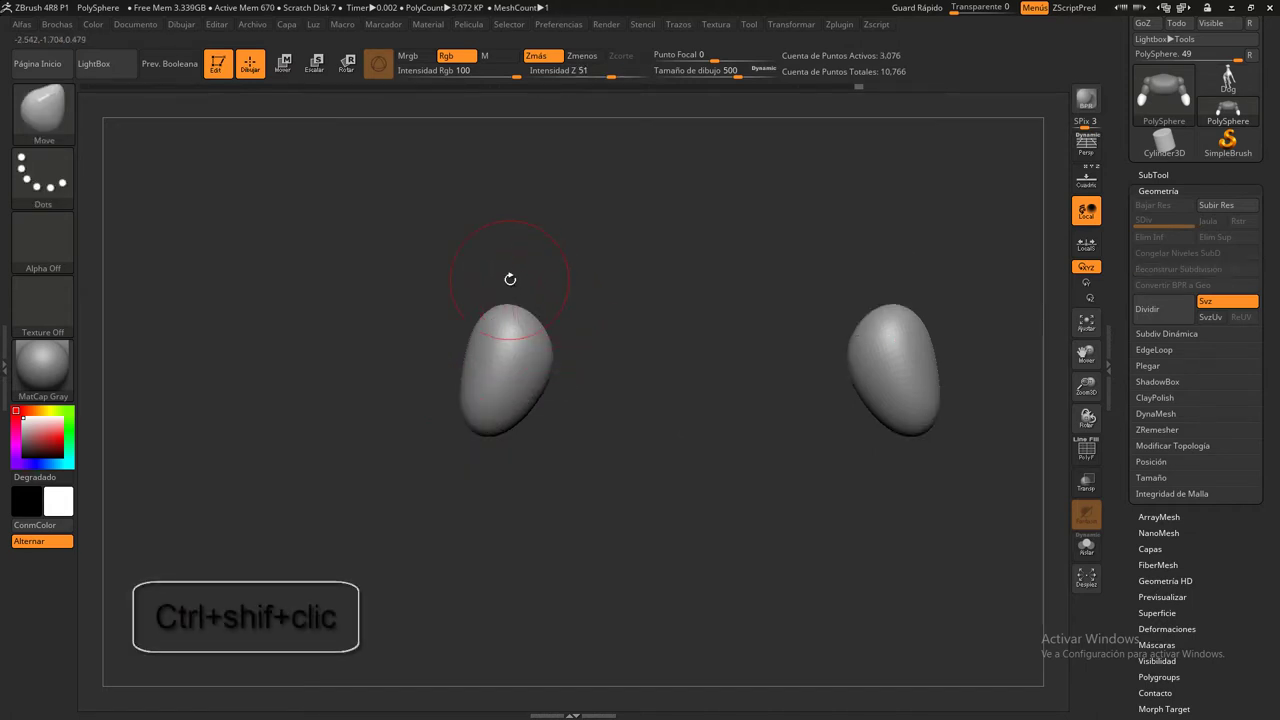
Mask the arms, unhide the body, and invert the mask so only the arms stay free
key("ctrl")
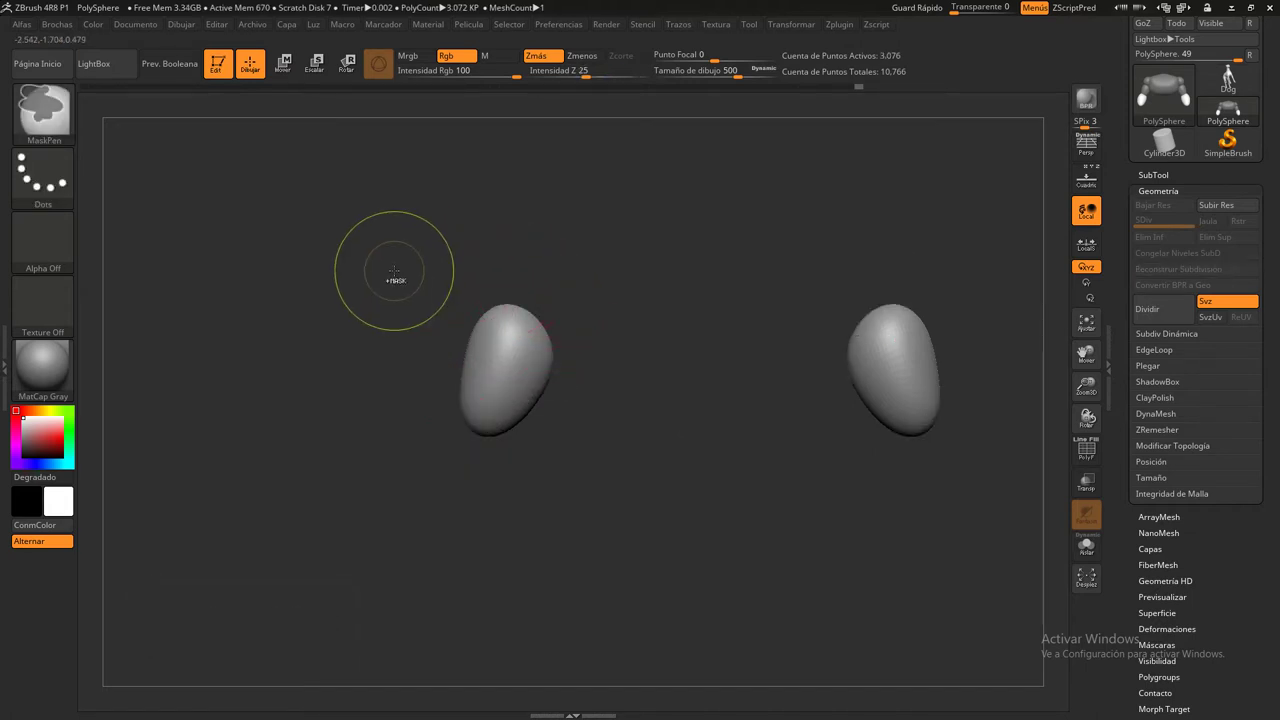
left_click_drag(394, 270, 578, 510, "ctrl")
left_click(445, 422, "ctrl")
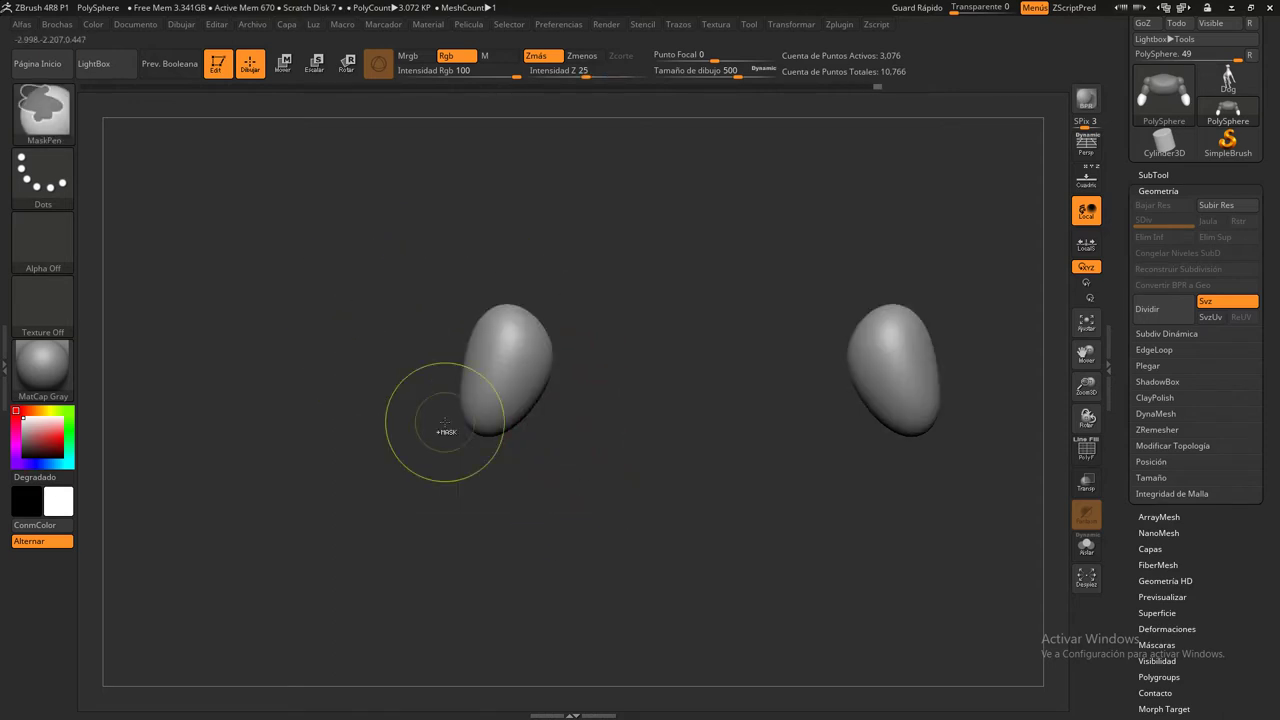
left_click_drag(405, 289, 623, 487, "ctrl")
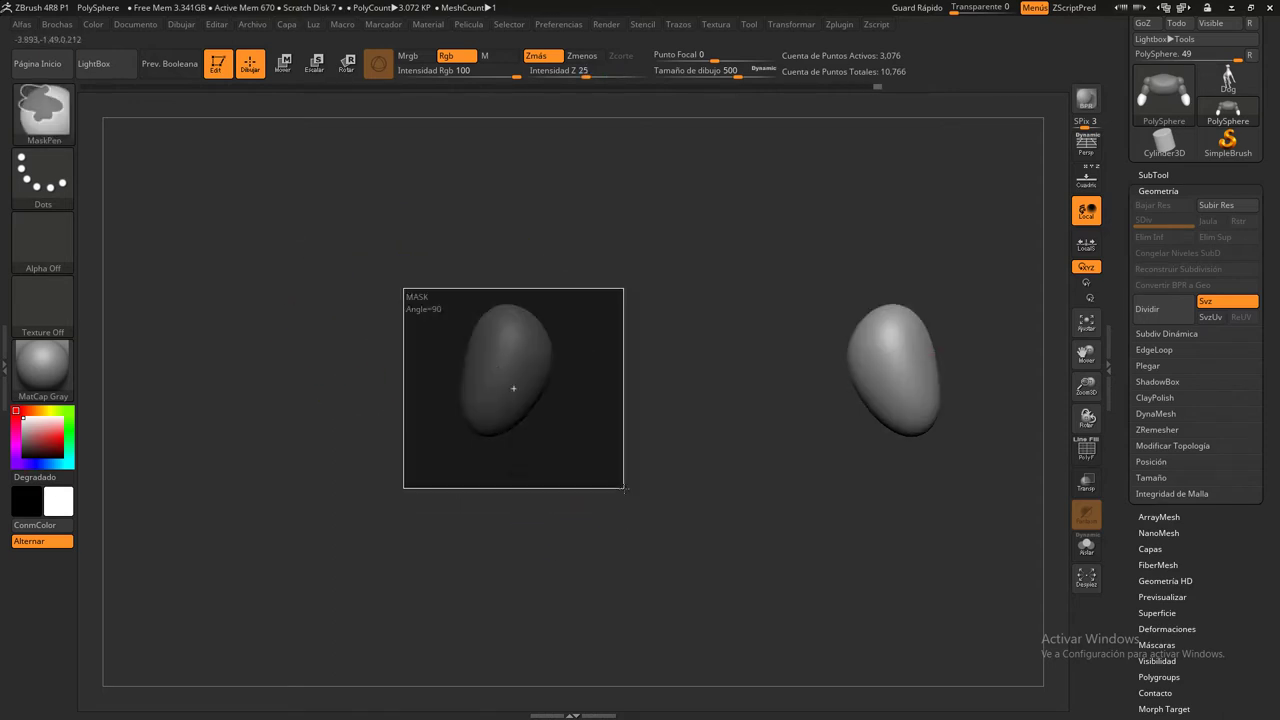
left_click(330, 332, "ctrl+shift")
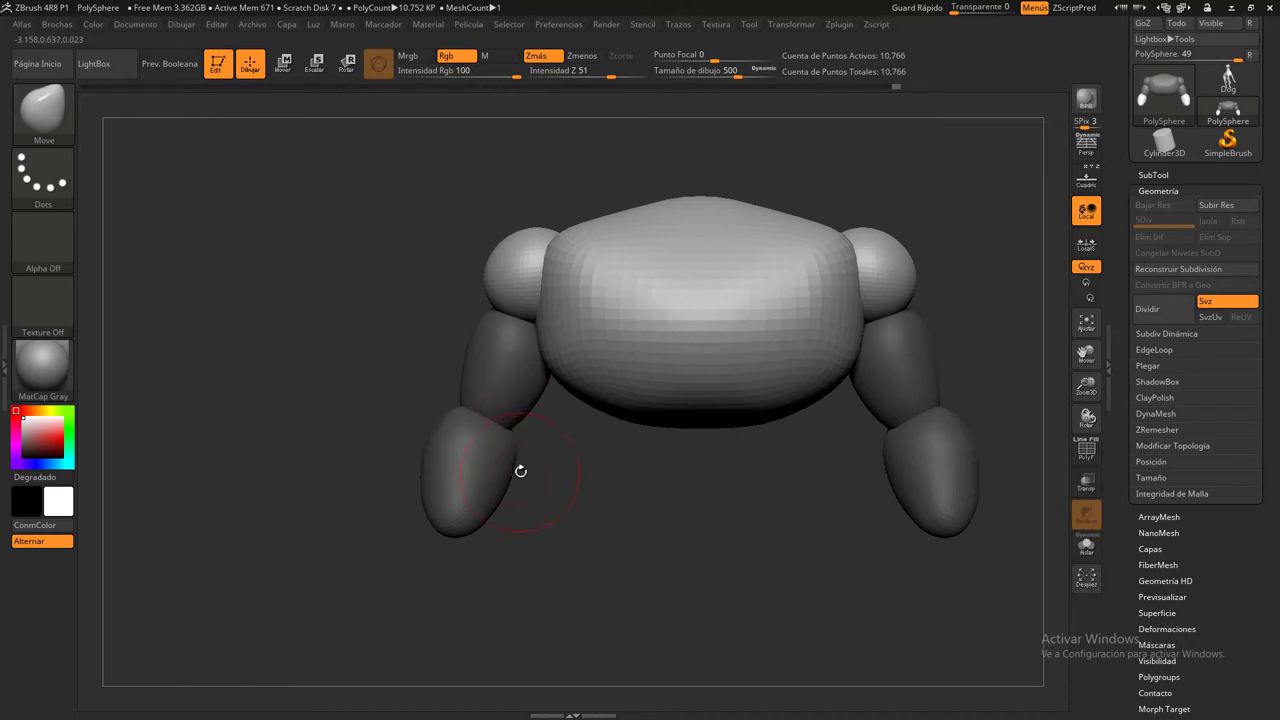
key("ctrl")
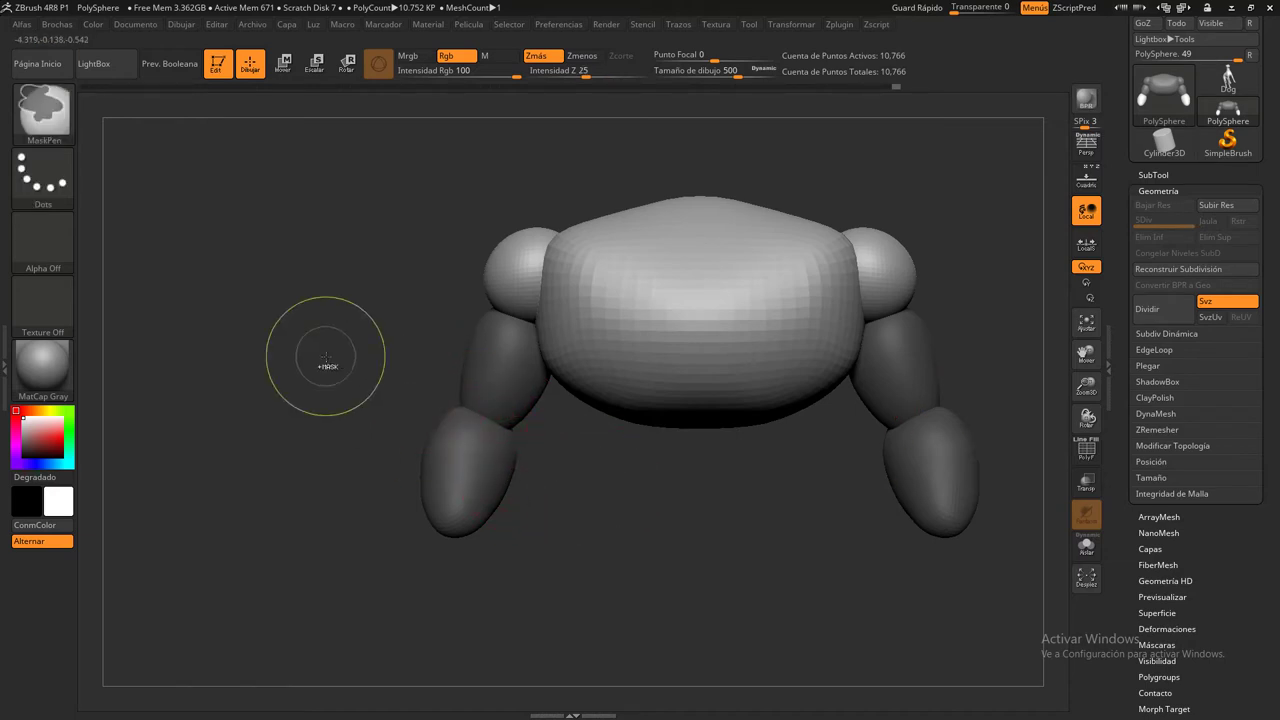
left_click(317, 330, "ctrl")
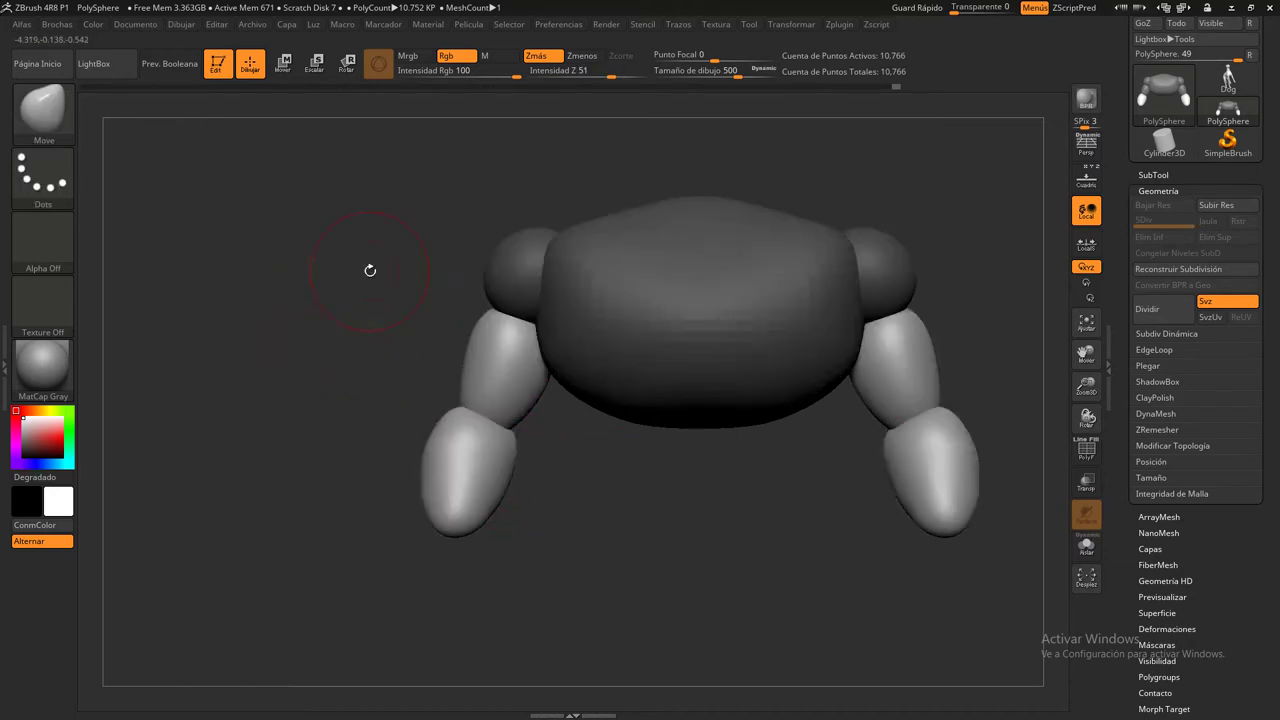
left_click(284, 65)
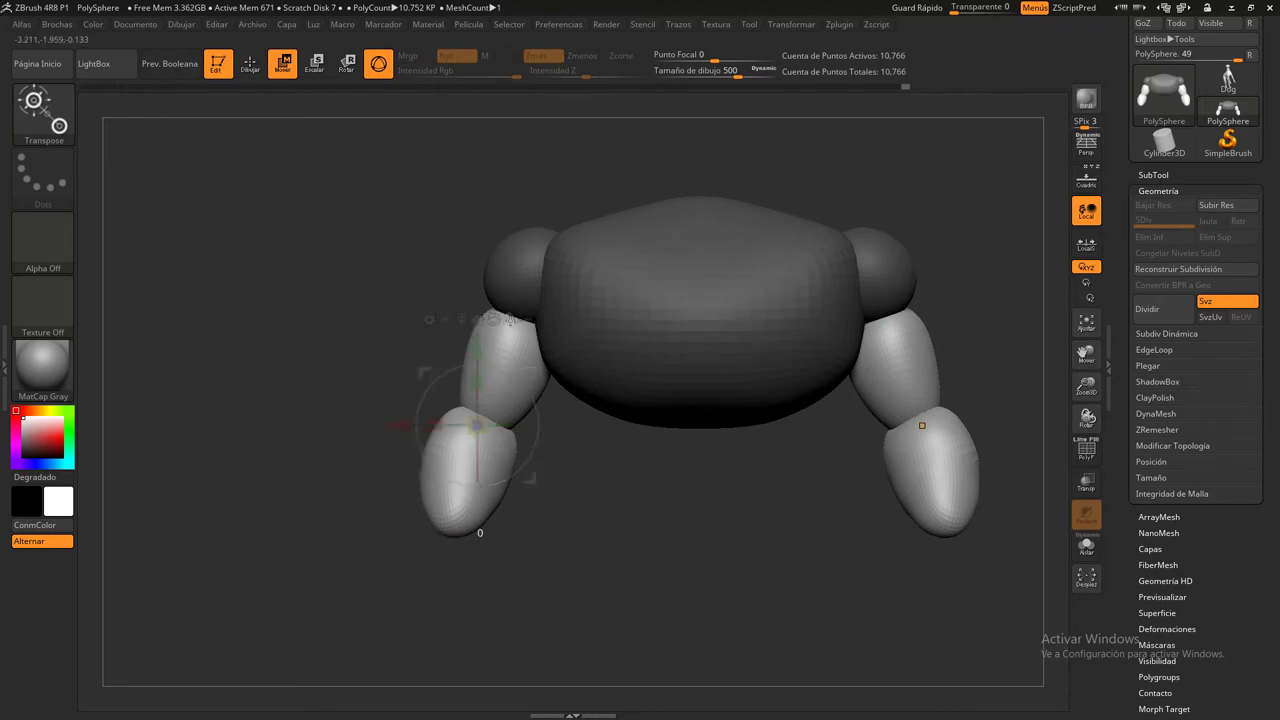
Rotate the left arm from a shoulder pivot until it points horizontally outward
mouse_move(546, 383)
left_mouse_down()
mouse_move(572, 267)
mouse_move(549, 220)
left_mouse_up()
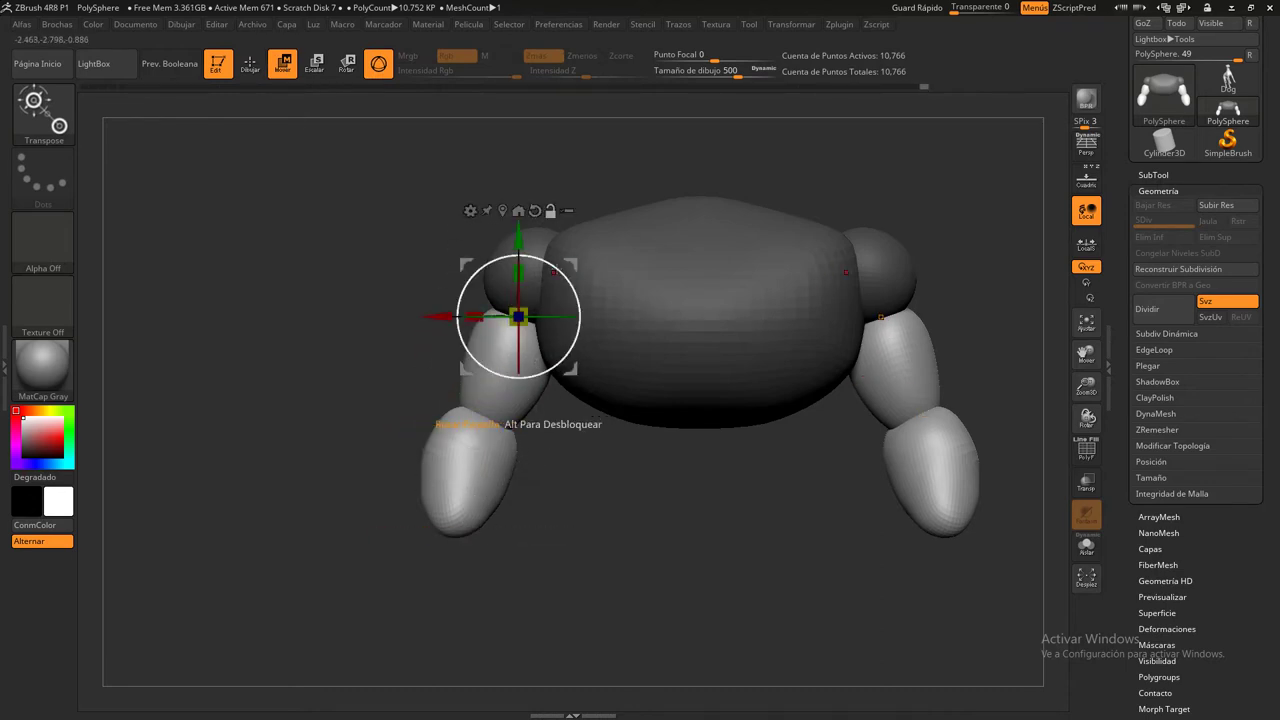
left_click_drag(555, 270, 563, 273)
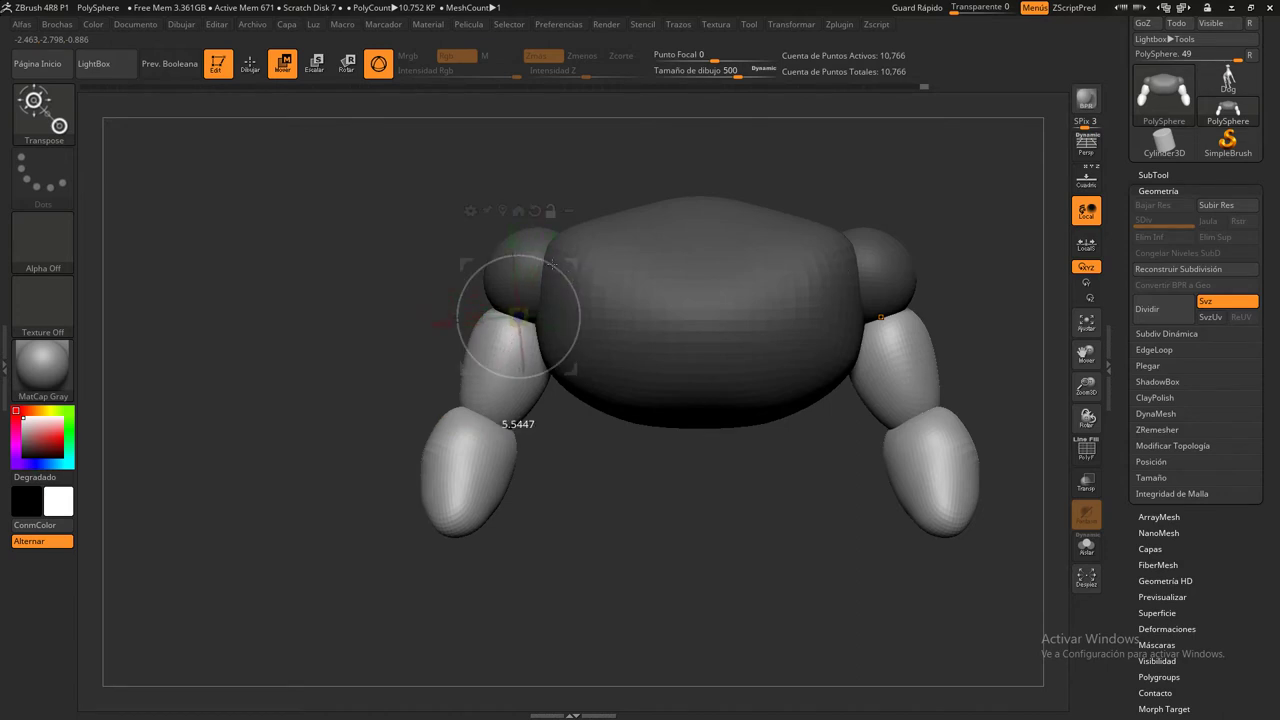
mouse_move(555, 265)
left_mouse_down()
mouse_move(554, 222)
mouse_move(589, 293)
mouse_move(556, 220)
left_mouse_up()
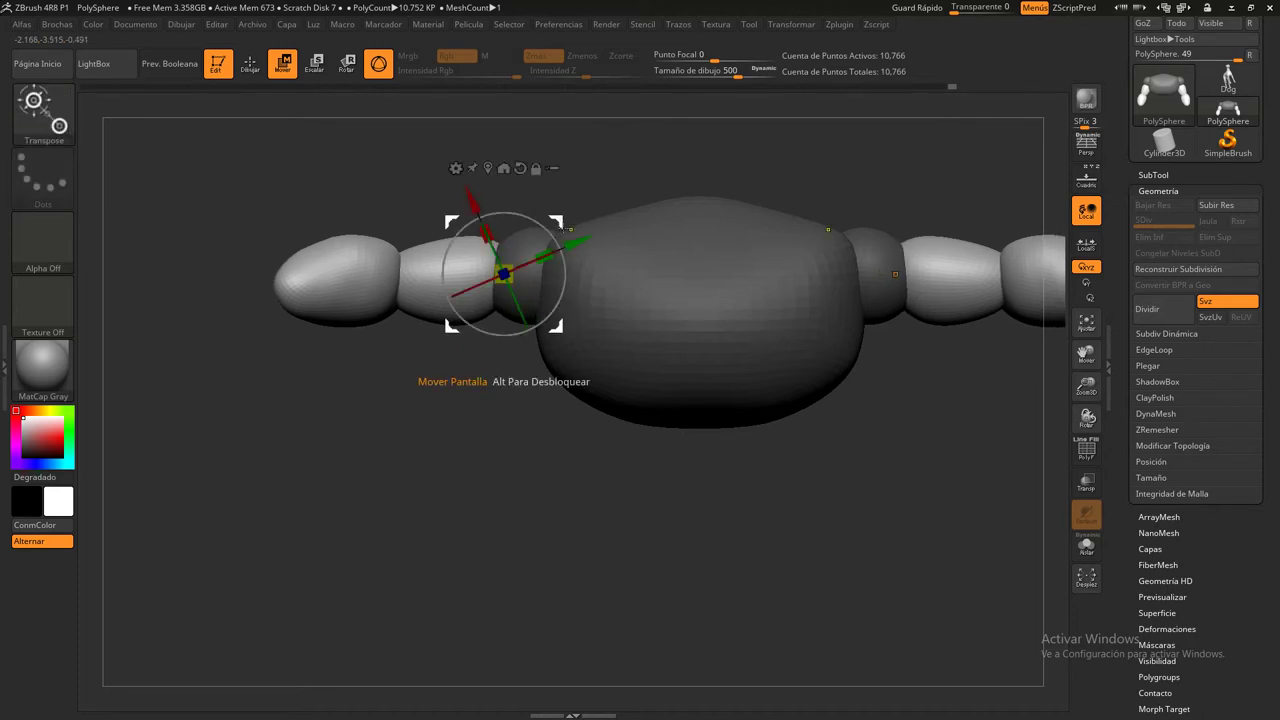
key("ctrl+z")
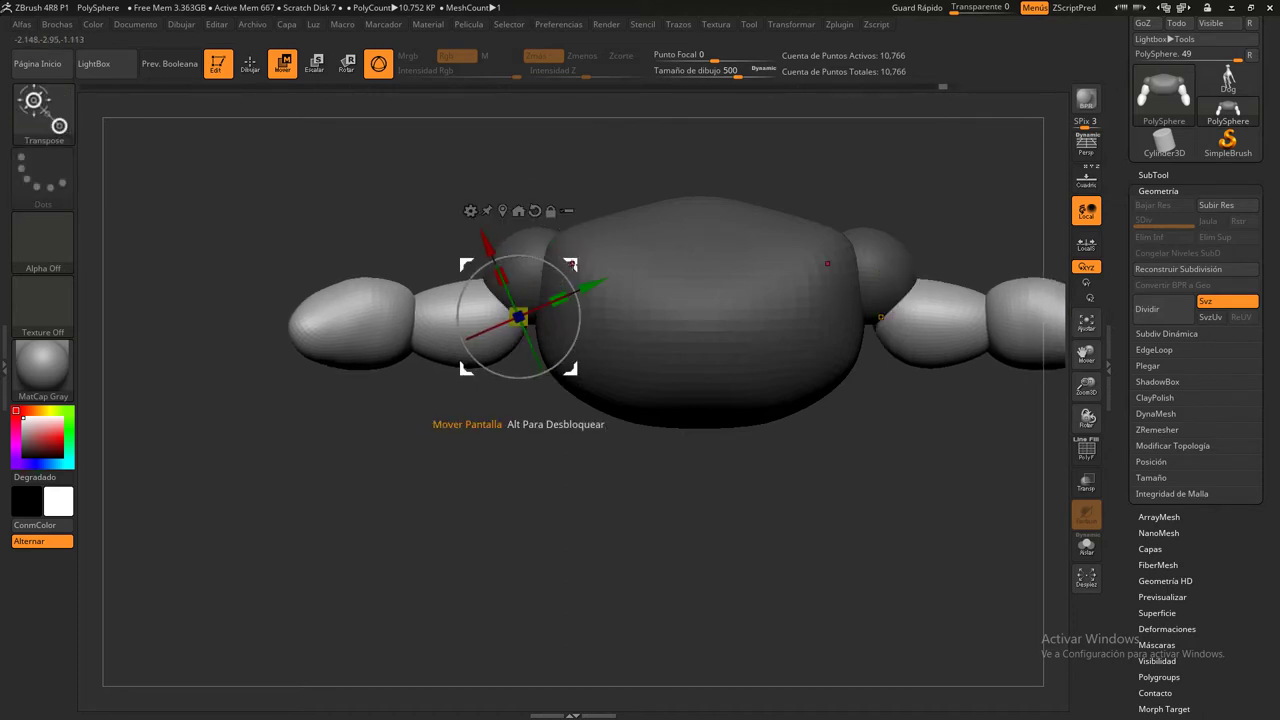
left_click_drag(564, 270, 566, 246)
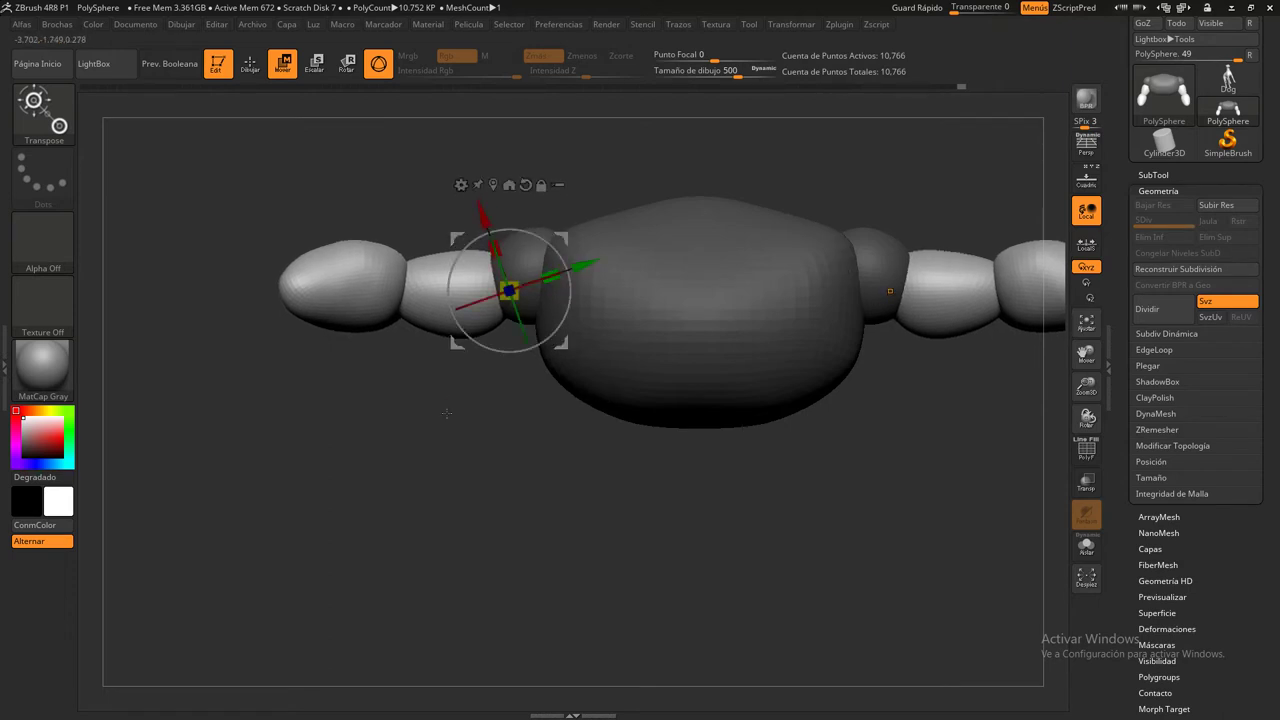
Smooth the arm tip into a rounded end and recentre the whole model in view
key("q")
left_click_drag(417, 438, 760, 399)
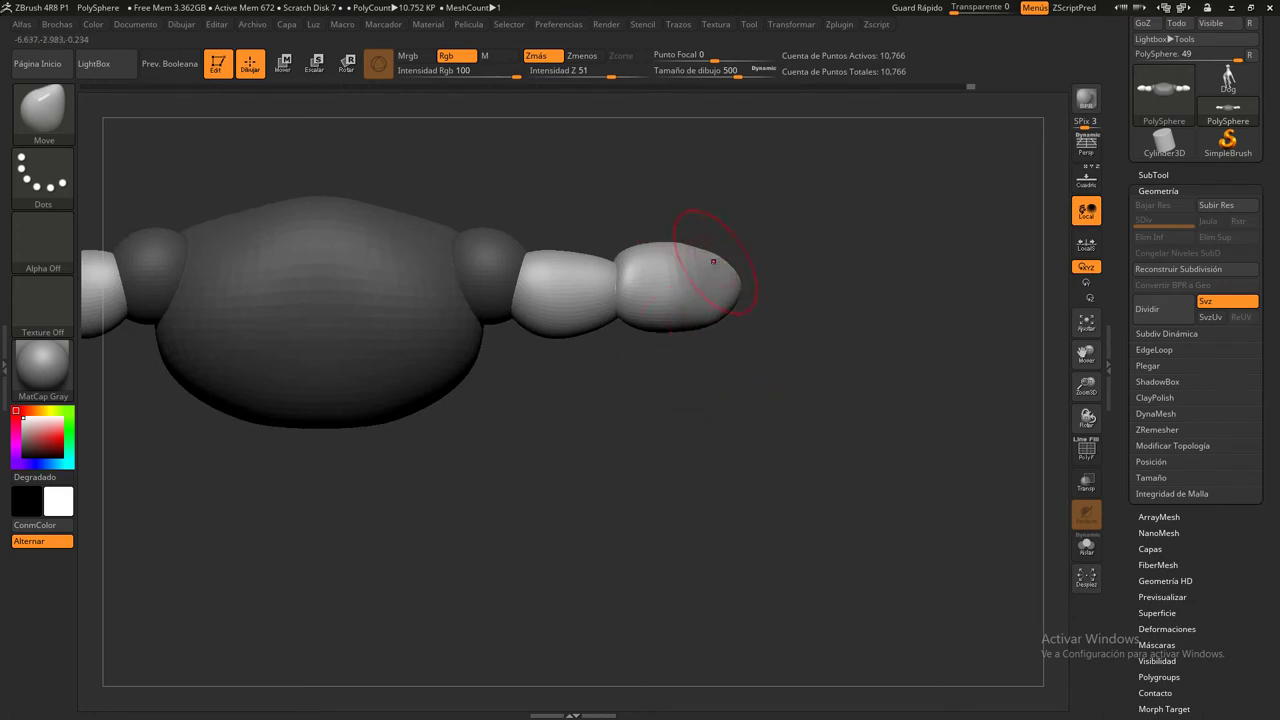
key("shift")
left_click_drag(708, 318, 615, 272, "shift")
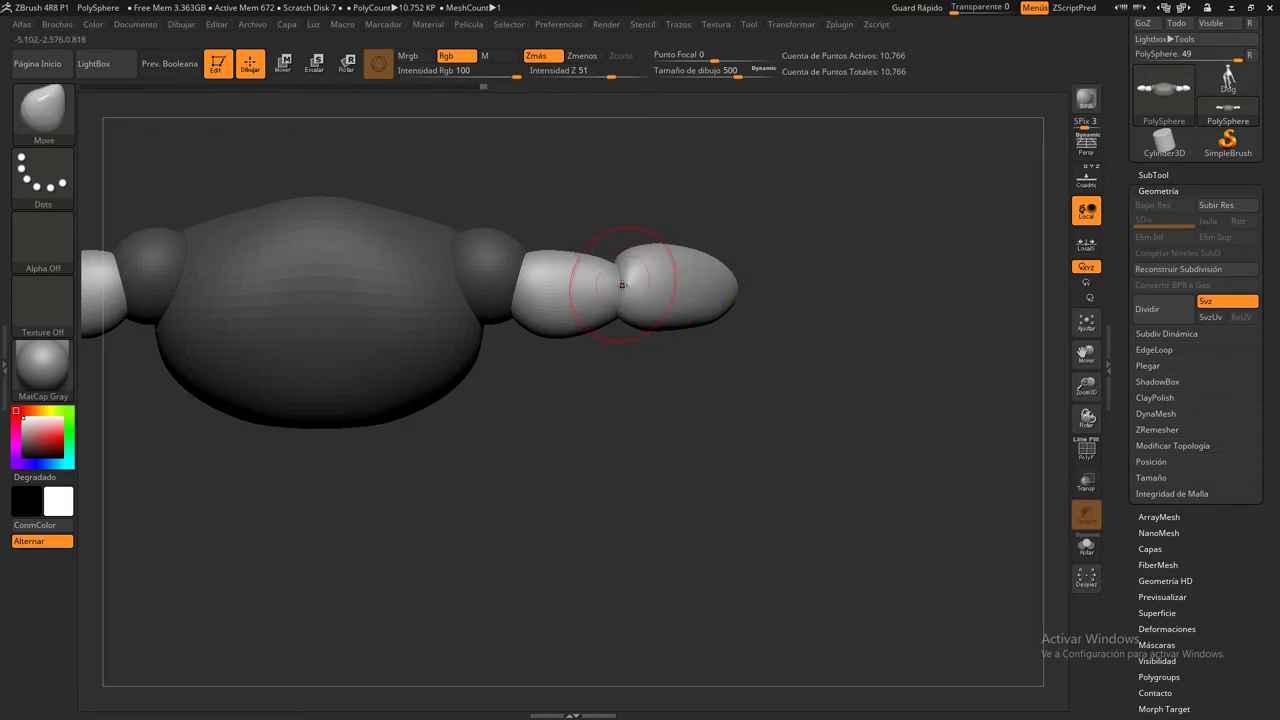
left_click_drag(502, 459, 640, 408, "alt")
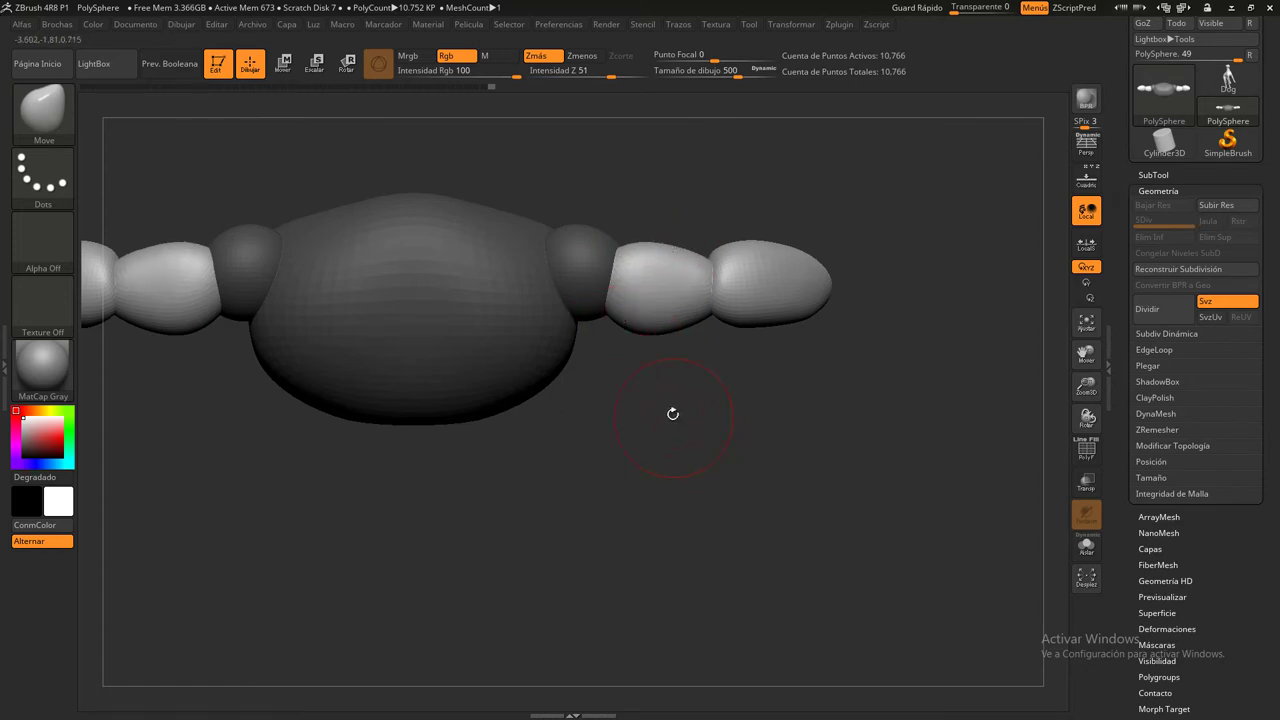
Insert small mirrored spheres at both wrists with EmerBrush
left_click(43, 110)
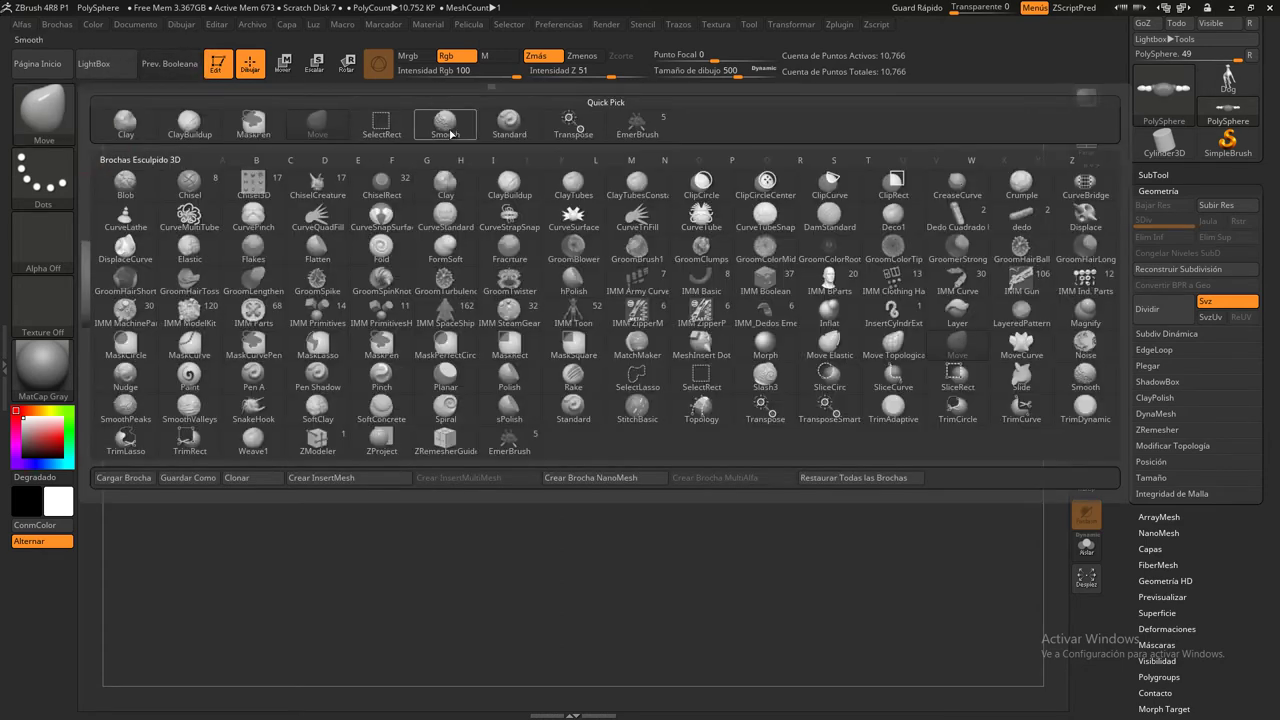
left_click(637, 122)
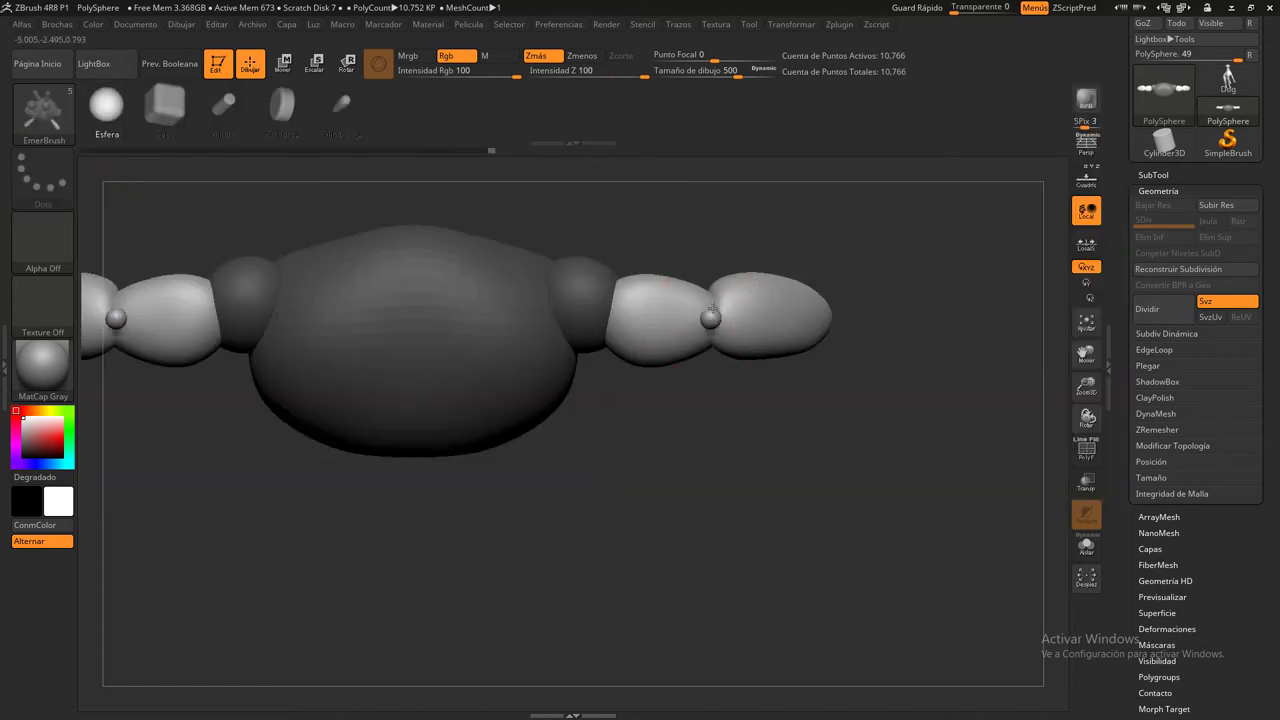
left_click_drag(711, 307, 722, 330)
left_click(283, 62)
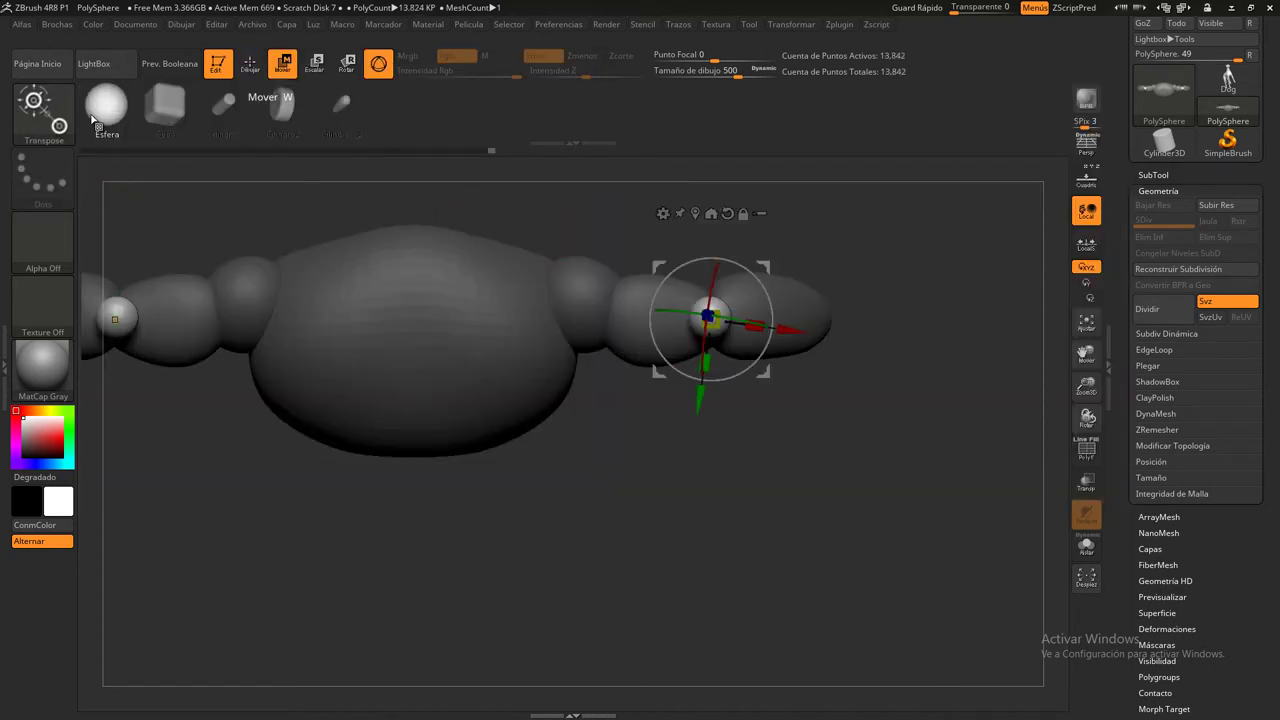
With the Move brush at draw size 379, flatten both small wrist spheres vertically
key("b")
left_click(320, 121)
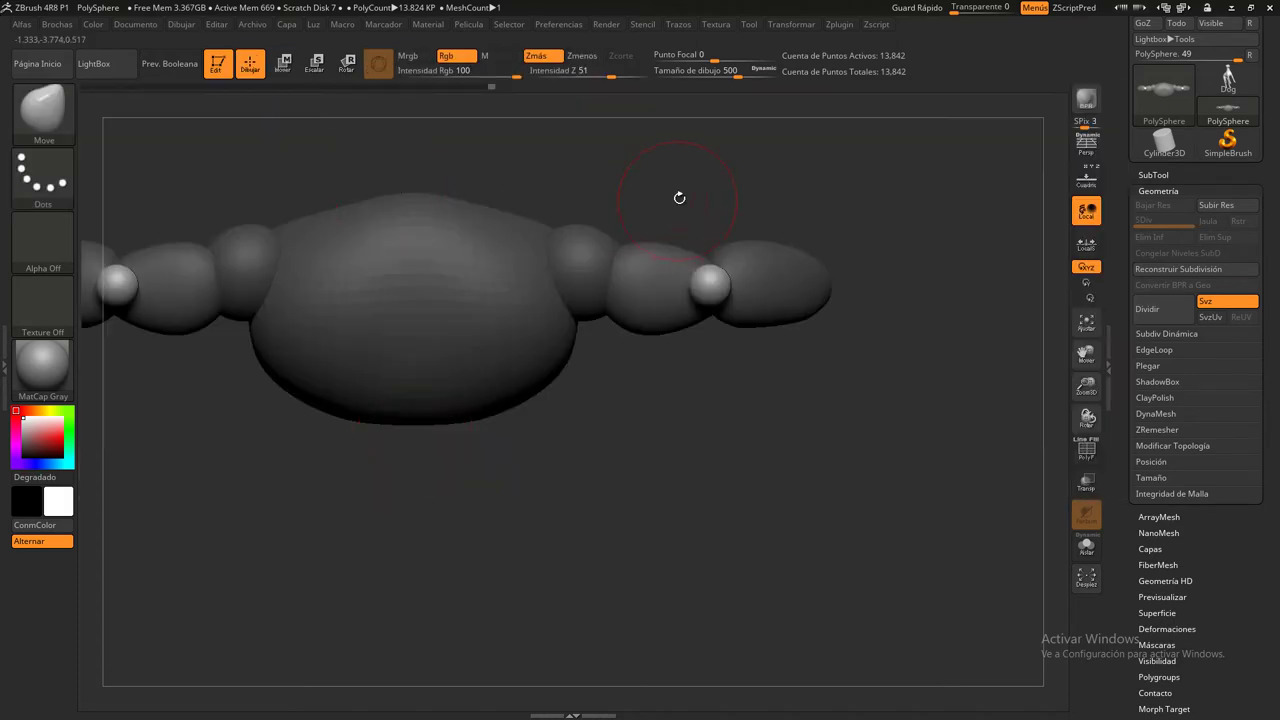
left_click_drag(739, 73, 735, 73)
mouse_move(886, 200)
left_mouse_down()
mouse_move(827, 342)
mouse_move(826, 331)
left_mouse_up()
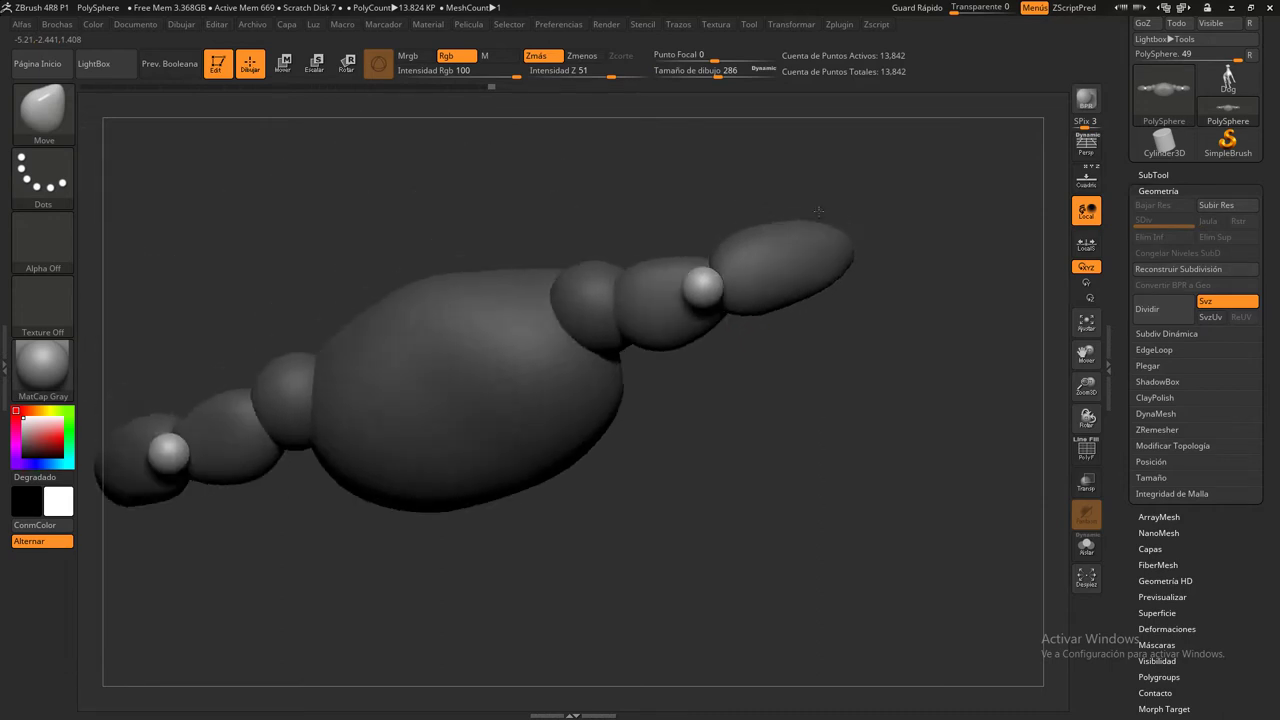
left_click_drag(719, 74, 726, 73)
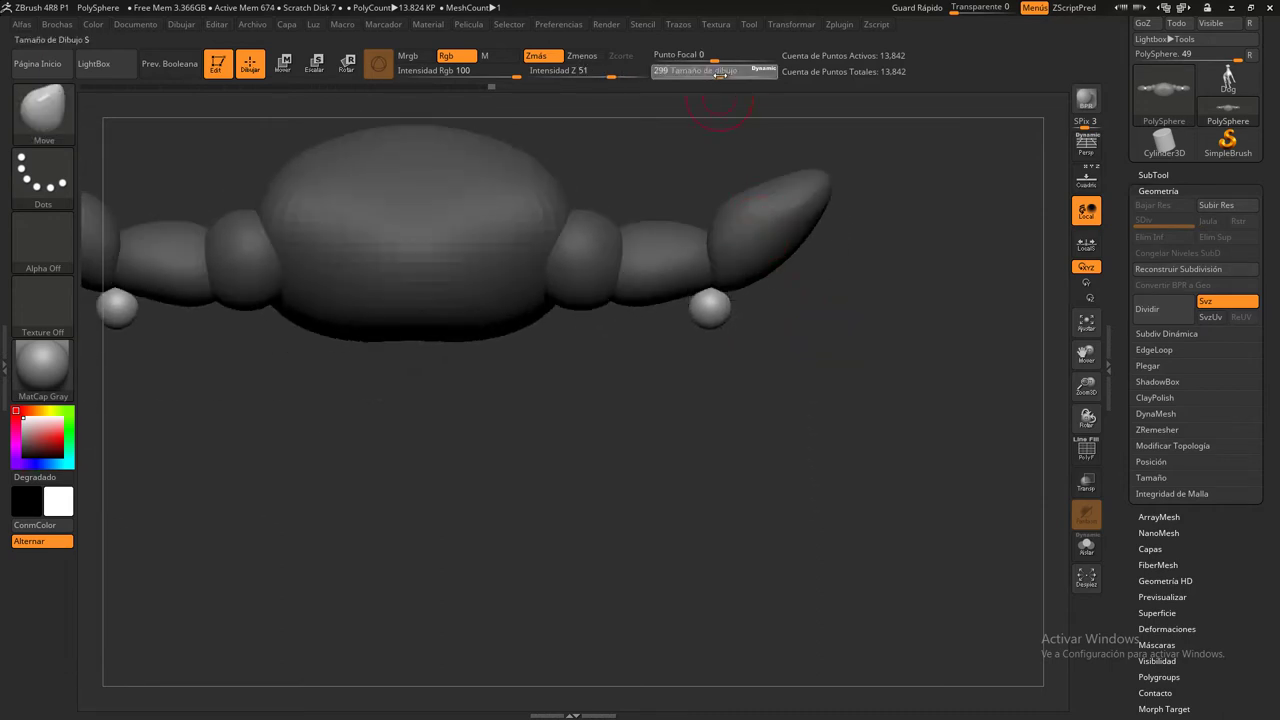
left_click_drag(716, 322, 716, 292)
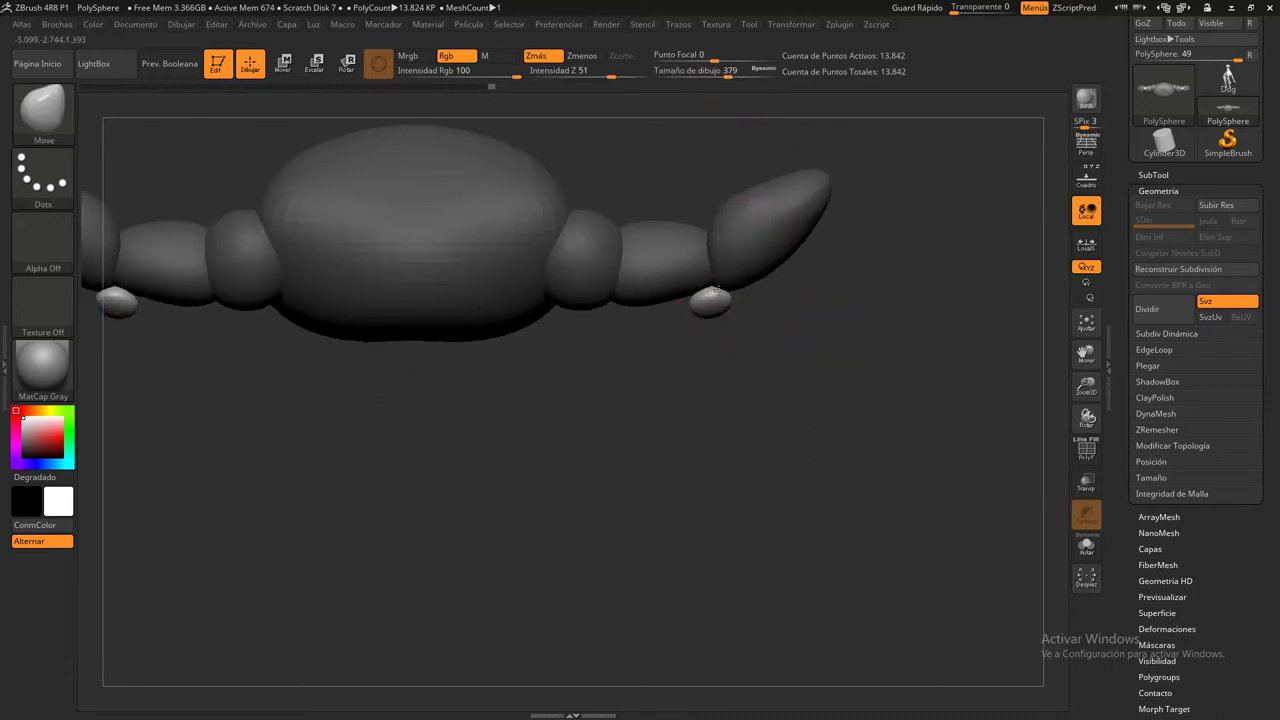
right_click_drag(714, 320, 708, 317)
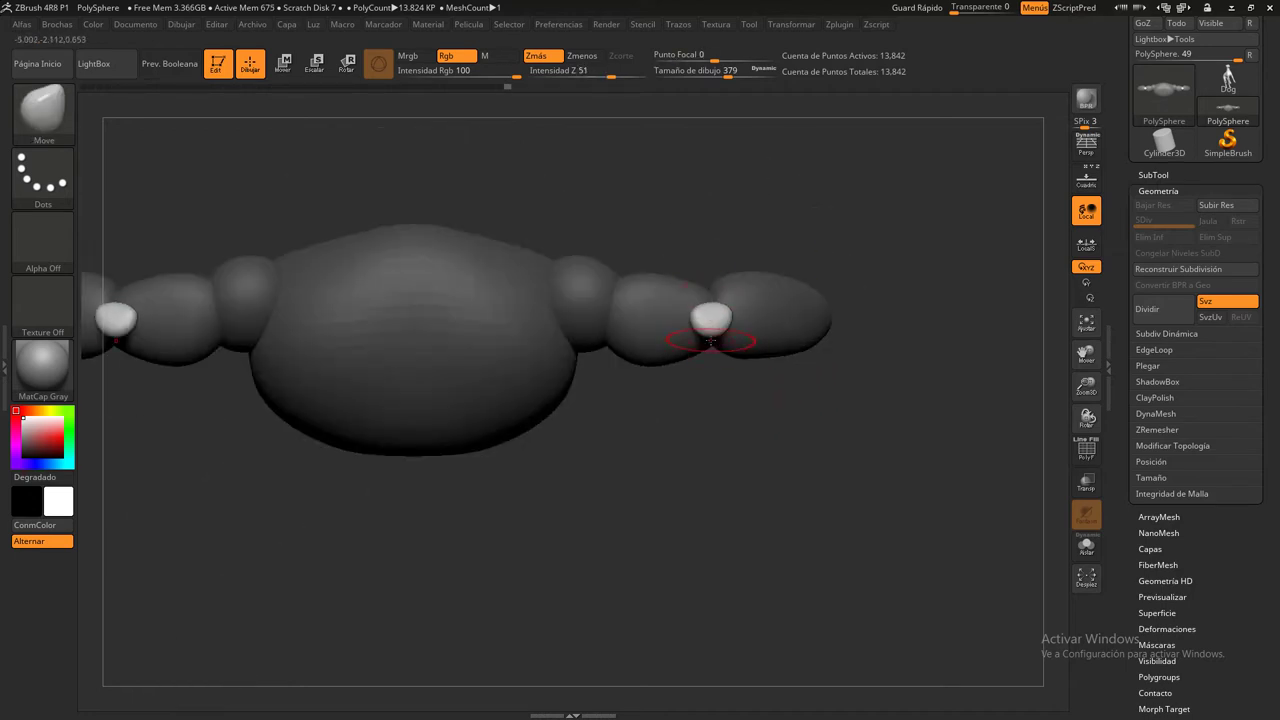
right_click_drag(724, 347, 716, 349)
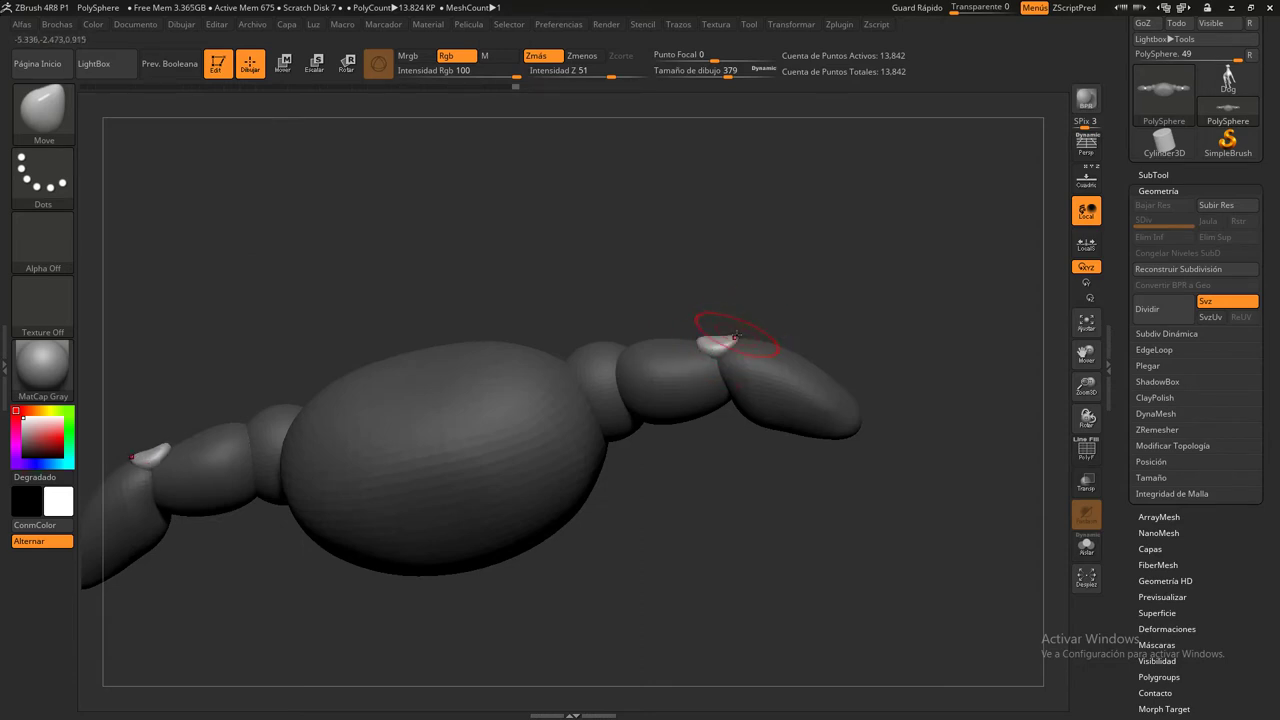
left_click_drag(727, 344, 720, 338)
At brush size 187, pull and stretch the sphere into an elongated egg-shaped pad
left_click_drag(727, 73, 705, 73)
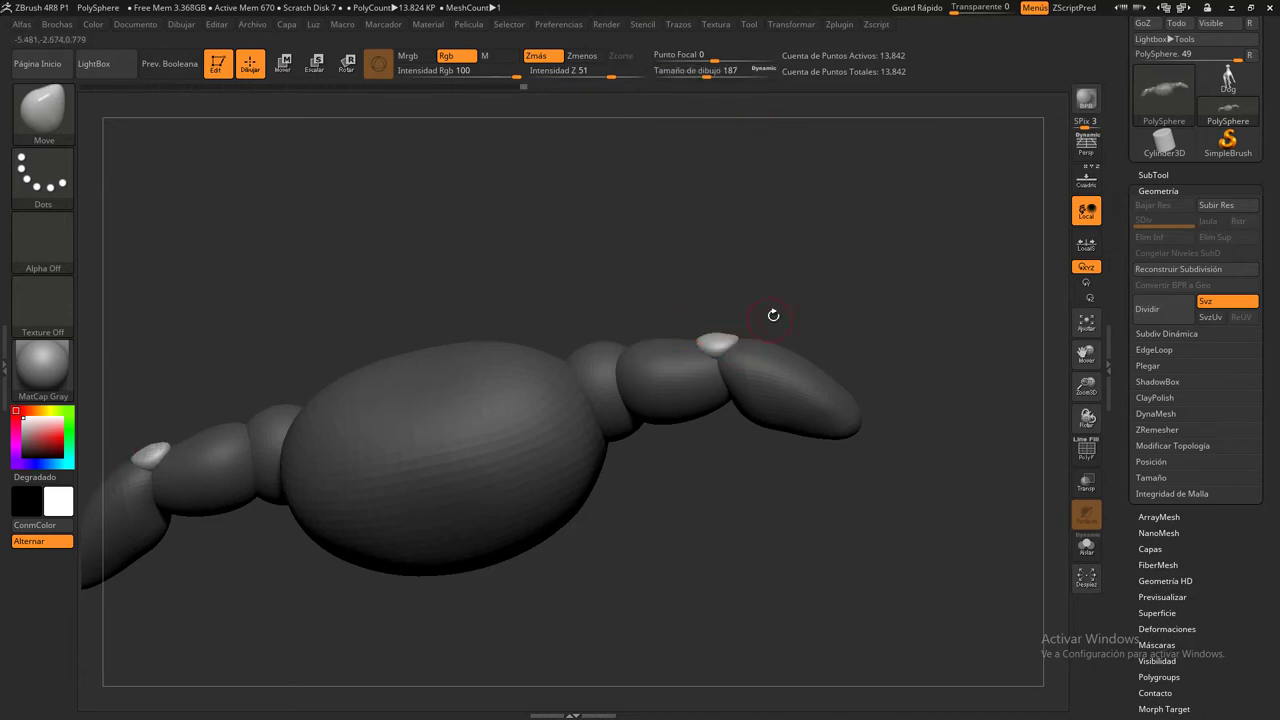
left_click_drag(773, 315, 720, 362)
left_click_drag(770, 399, 748, 364, "alt")
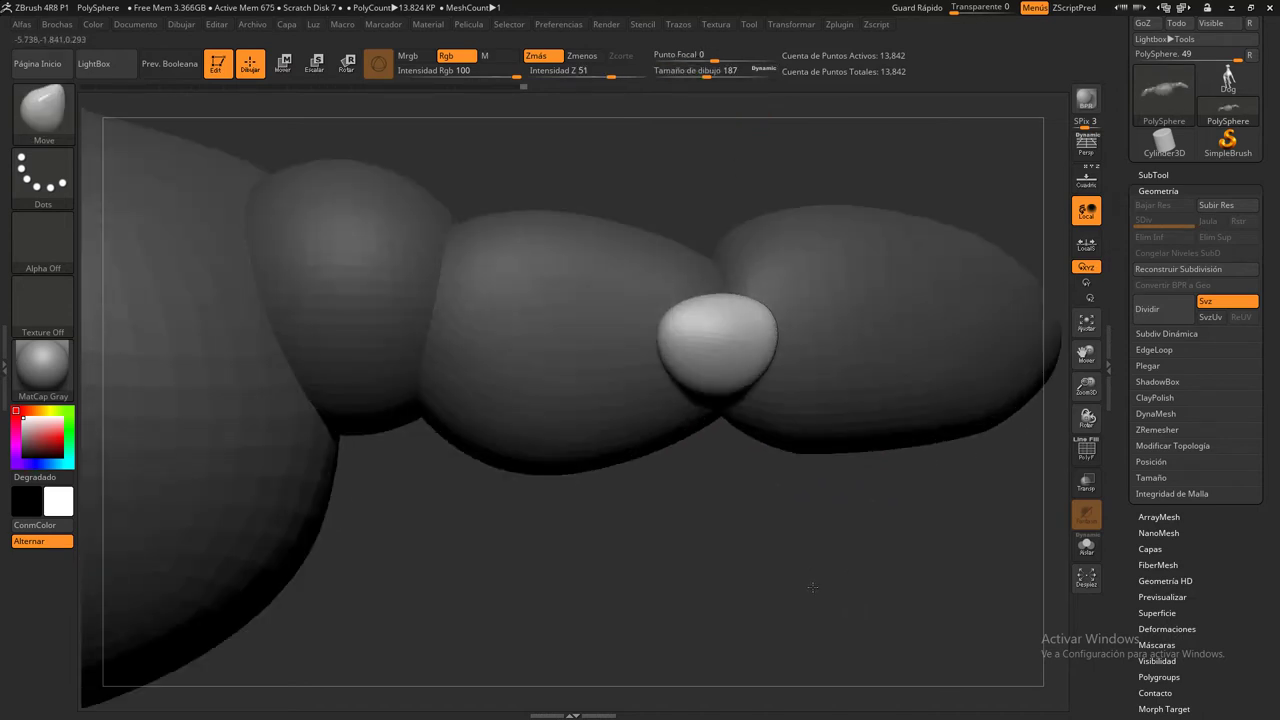
mouse_move(665, 321)
left_mouse_down()
mouse_move(694, 381)
mouse_move(710, 311)
mouse_move(800, 353)
left_mouse_up()
left_click_drag(669, 345, 619, 342)
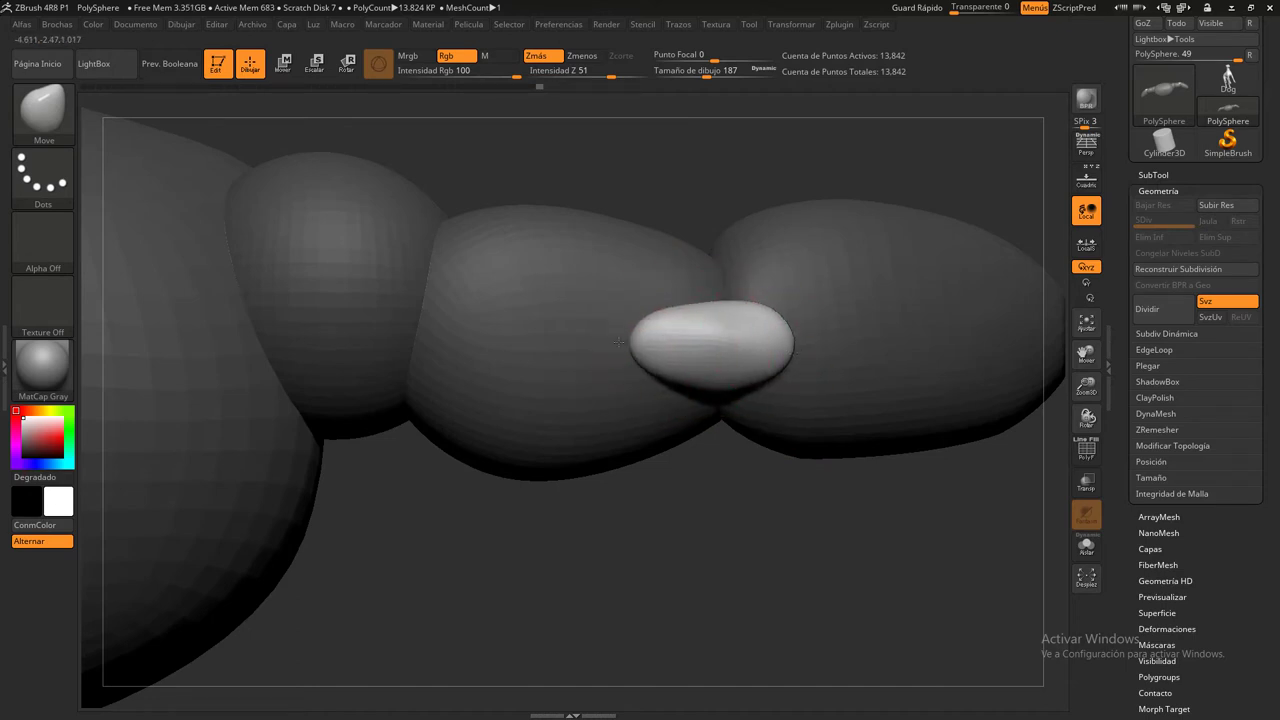
mouse_move(694, 322)
left_mouse_down()
mouse_move(738, 330)
mouse_move(709, 309)
left_mouse_up()
Pull out the pad's lower-left edge from below, then invert the mask to protect it
mouse_move(779, 471)
left_mouse_down()
mouse_move(811, 406)
mouse_move(715, 300)
mouse_move(796, 291)
left_mouse_up()
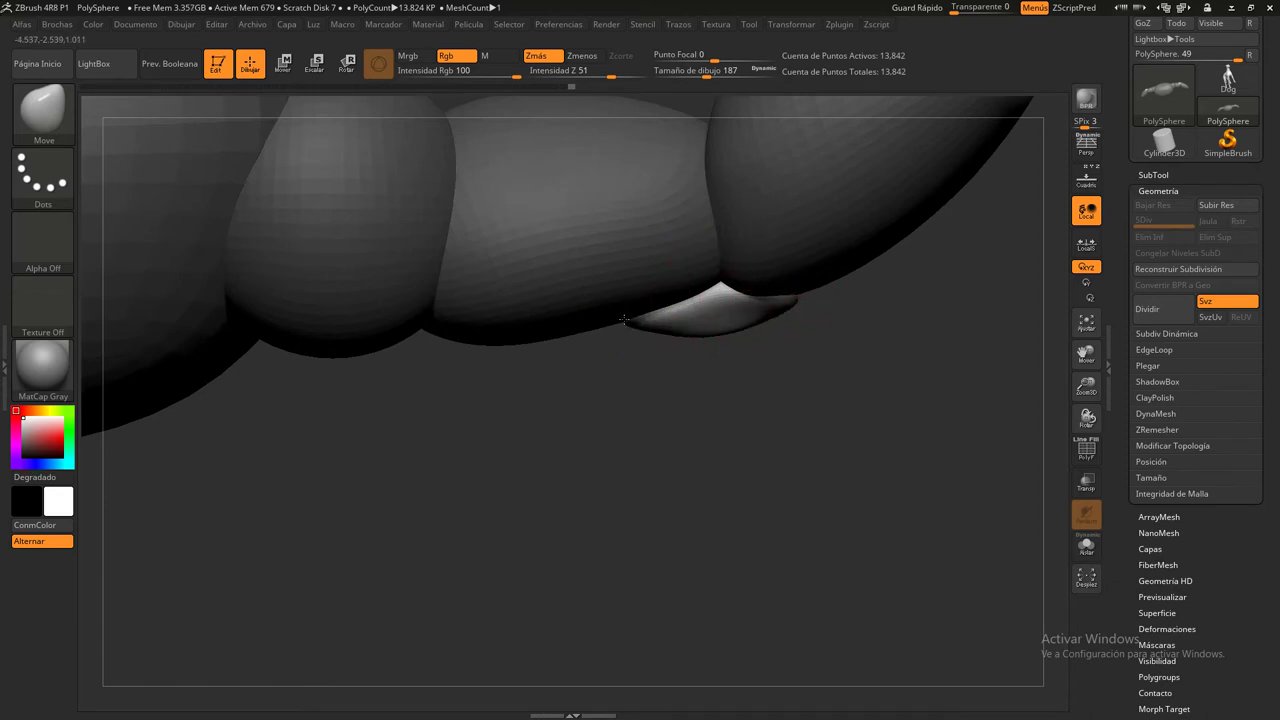
left_click_drag(882, 413, 717, 376)
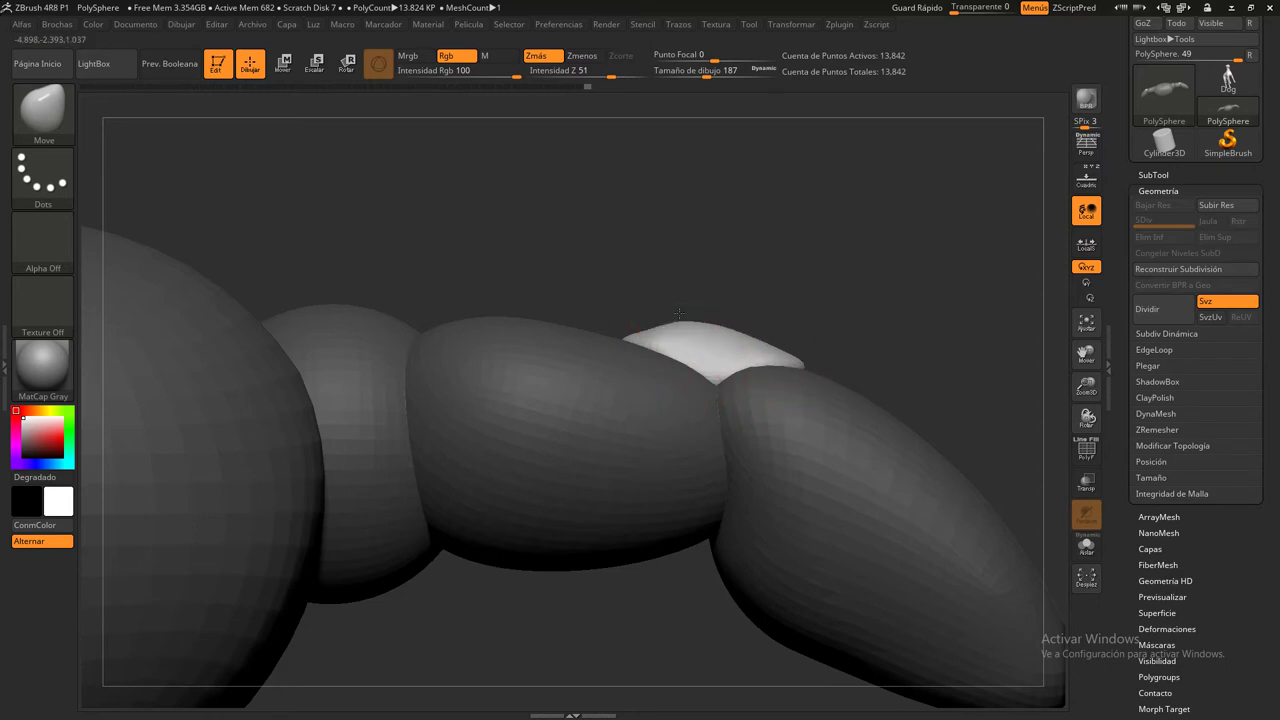
mouse_move(940, 258)
left_mouse_down()
mouse_move(786, 451)
mouse_move(802, 438)
mouse_move(711, 363)
left_mouse_up()
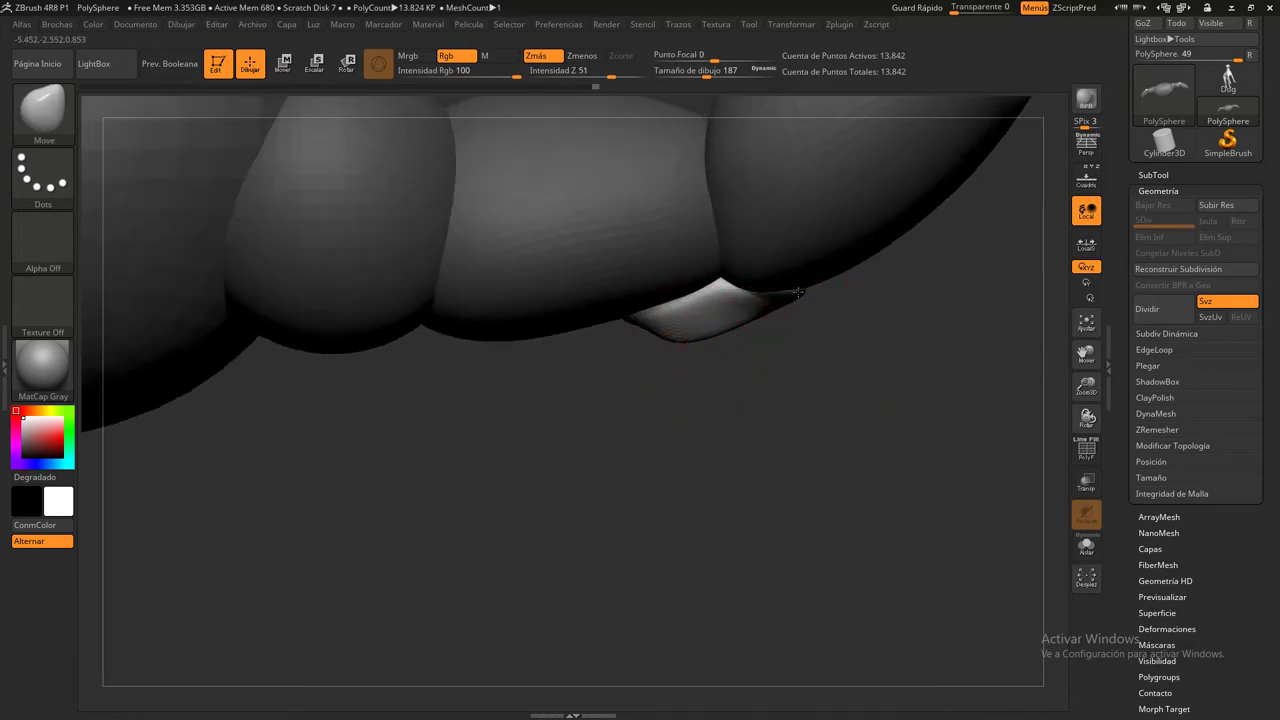
left_click_drag(659, 324, 644, 338)
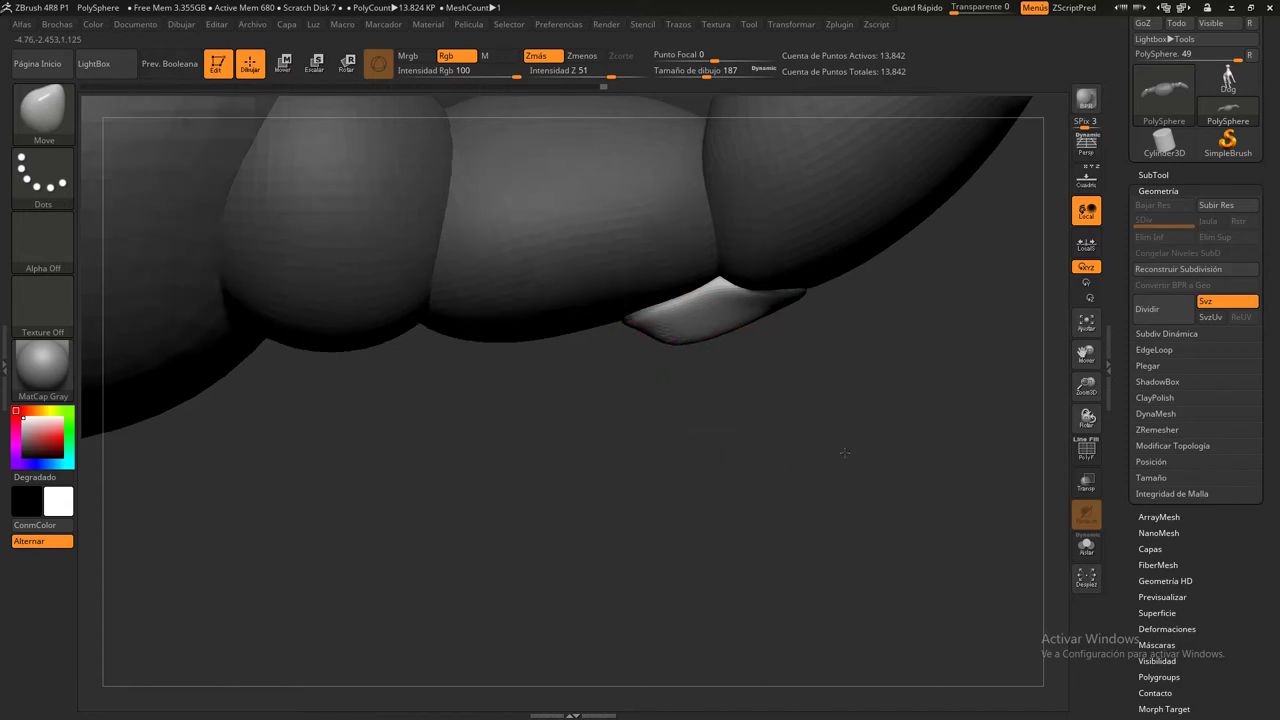
mouse_move(871, 457)
left_mouse_down()
mouse_move(906, 418)
mouse_move(842, 210)
left_mouse_up()
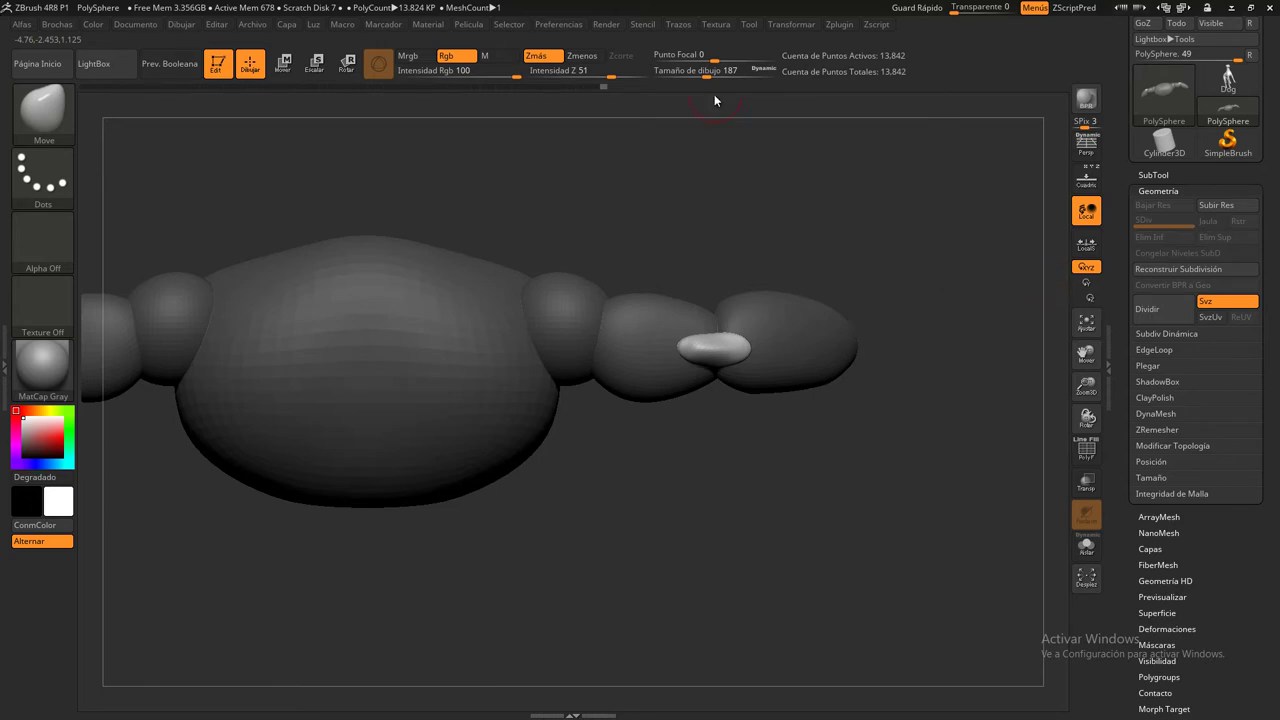
left_click_drag(709, 75, 734, 80)
left_click(947, 240, "ctrl")
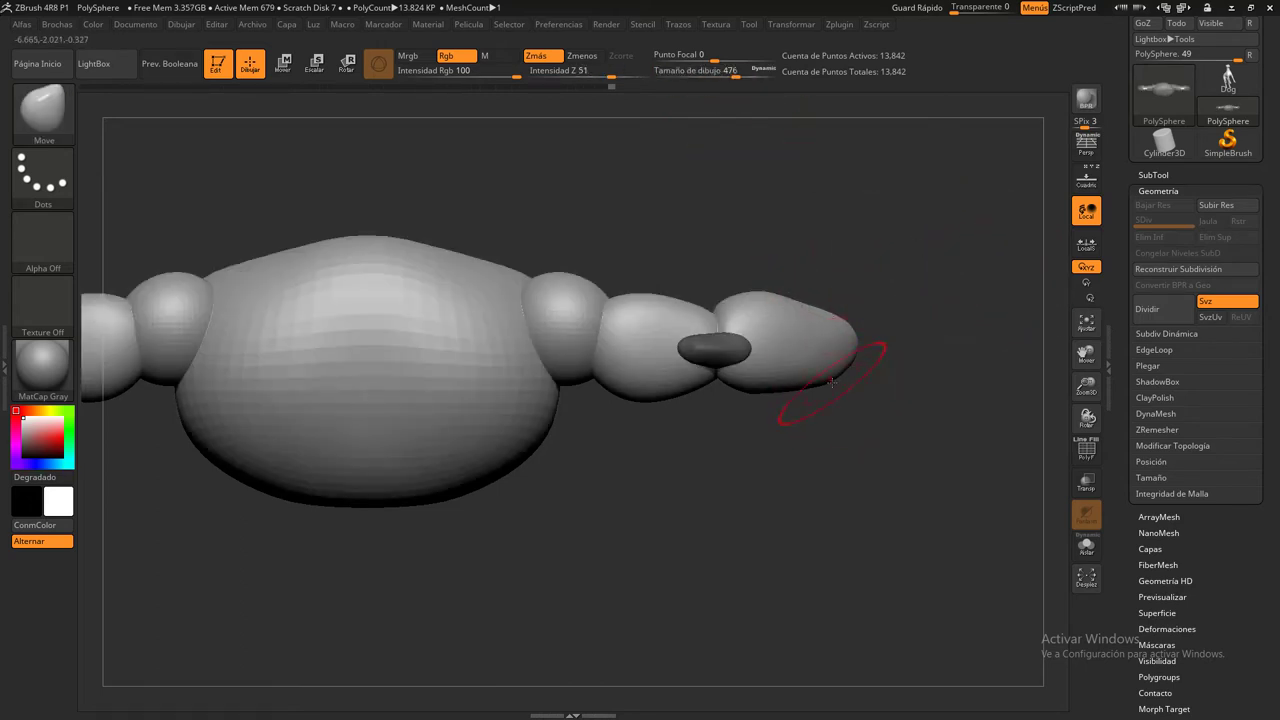
left_click_drag(950, 432, 639, 453)
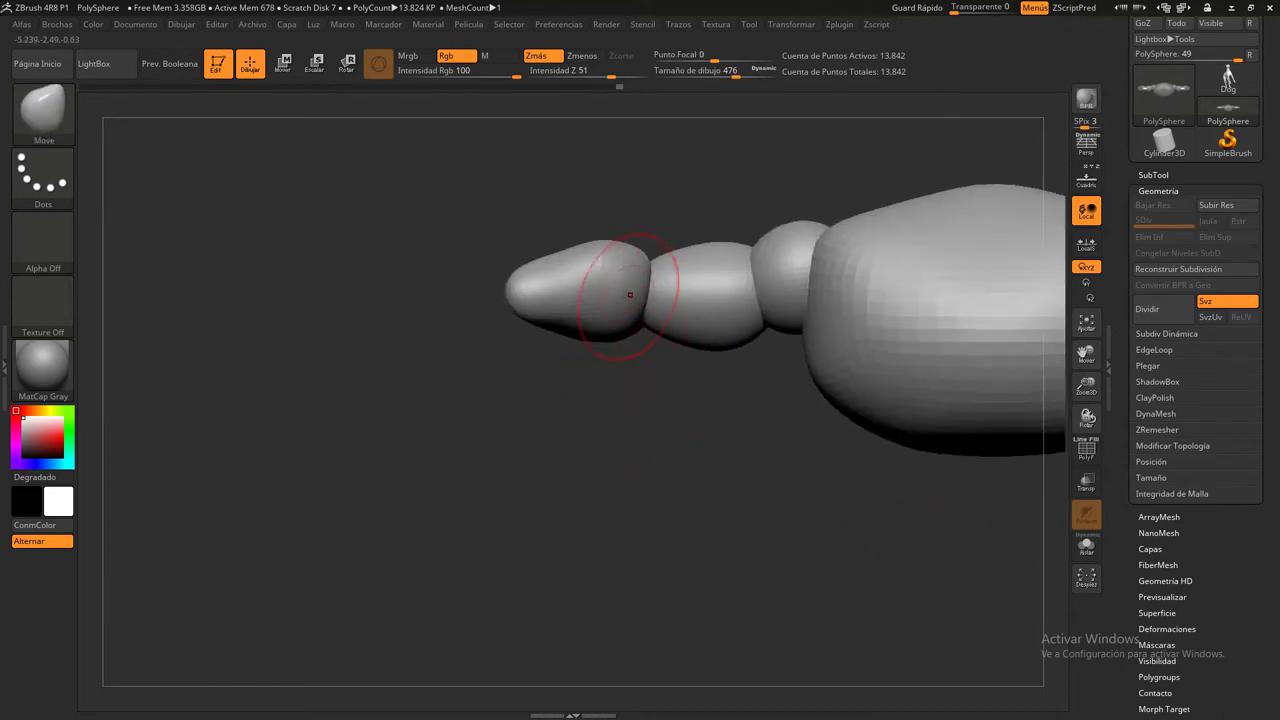
Isolate the arm's tip segment by toggling visibility of the surrounding mesh
key("ctrl")
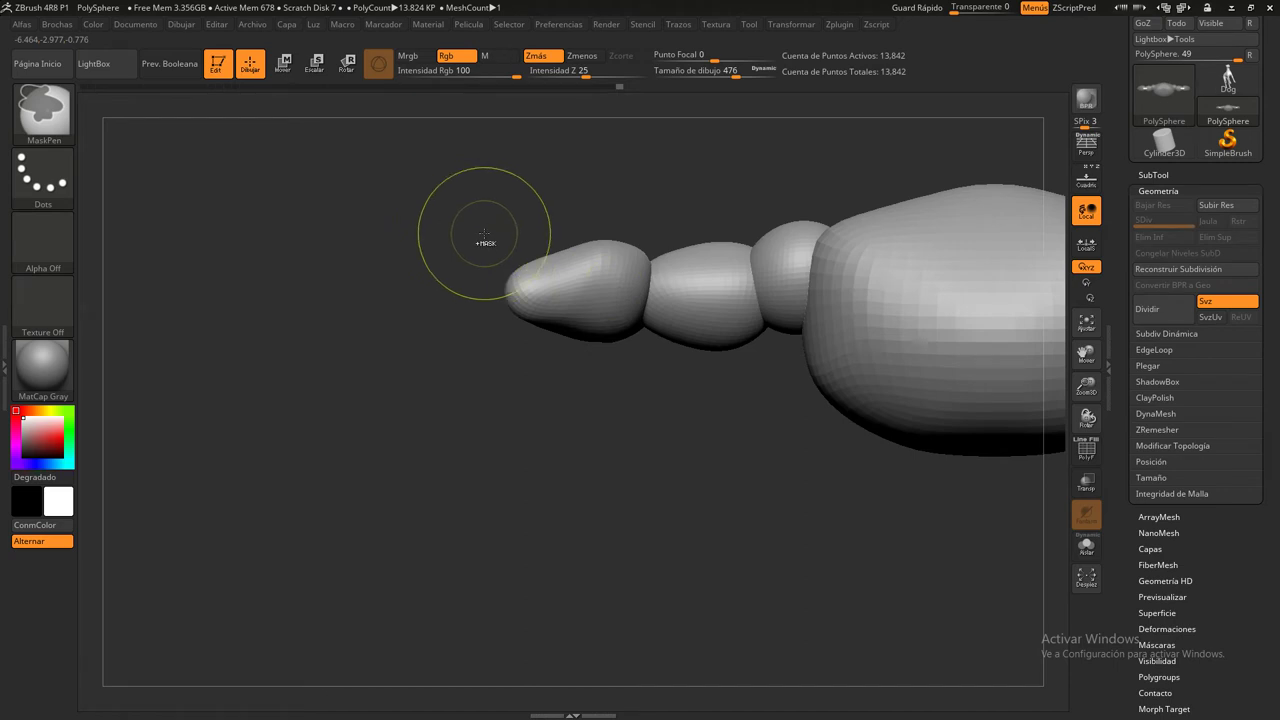
left_click(571, 295, "ctrl+shift")
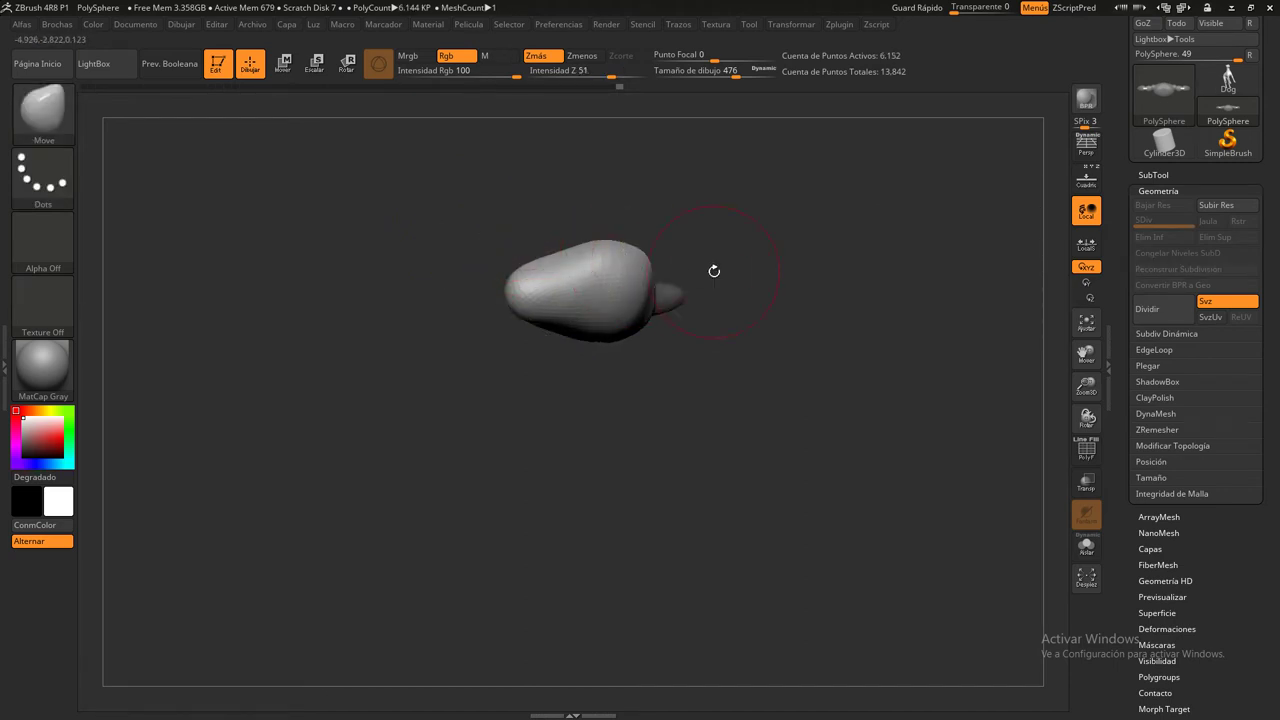
left_click(572, 287, "ctrl+shift")
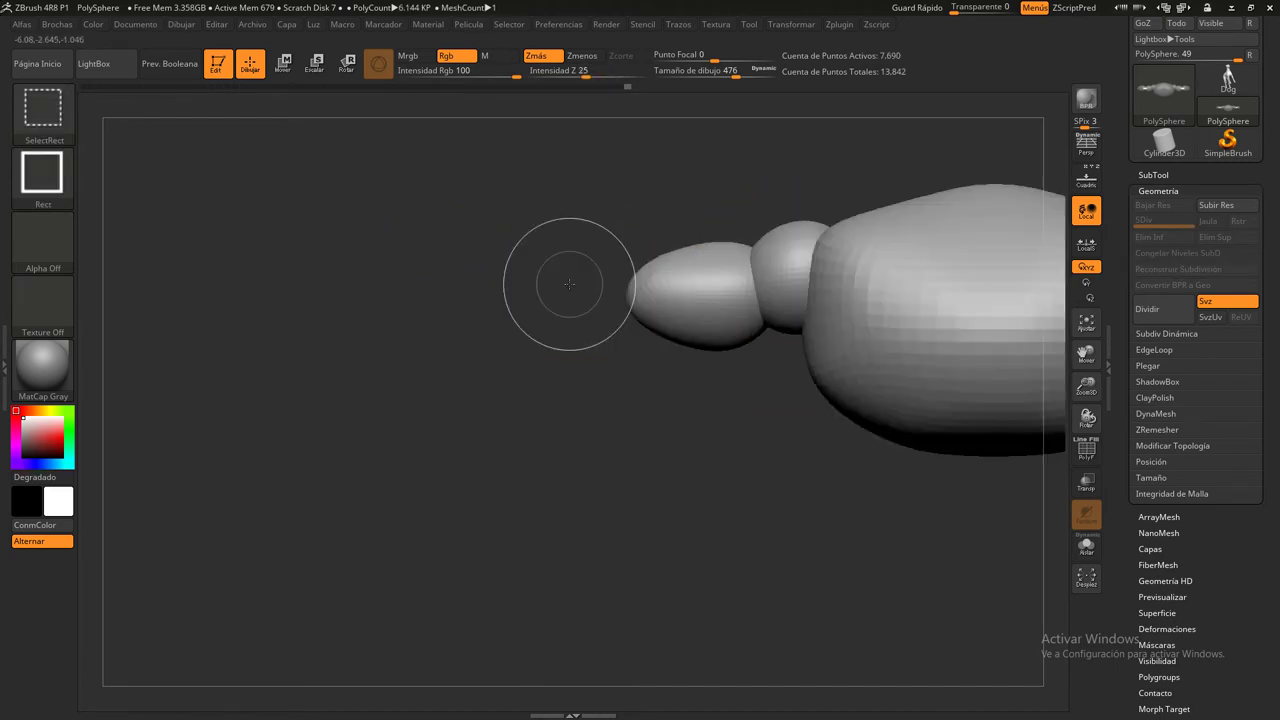
left_click(373, 269, "ctrl+shift")
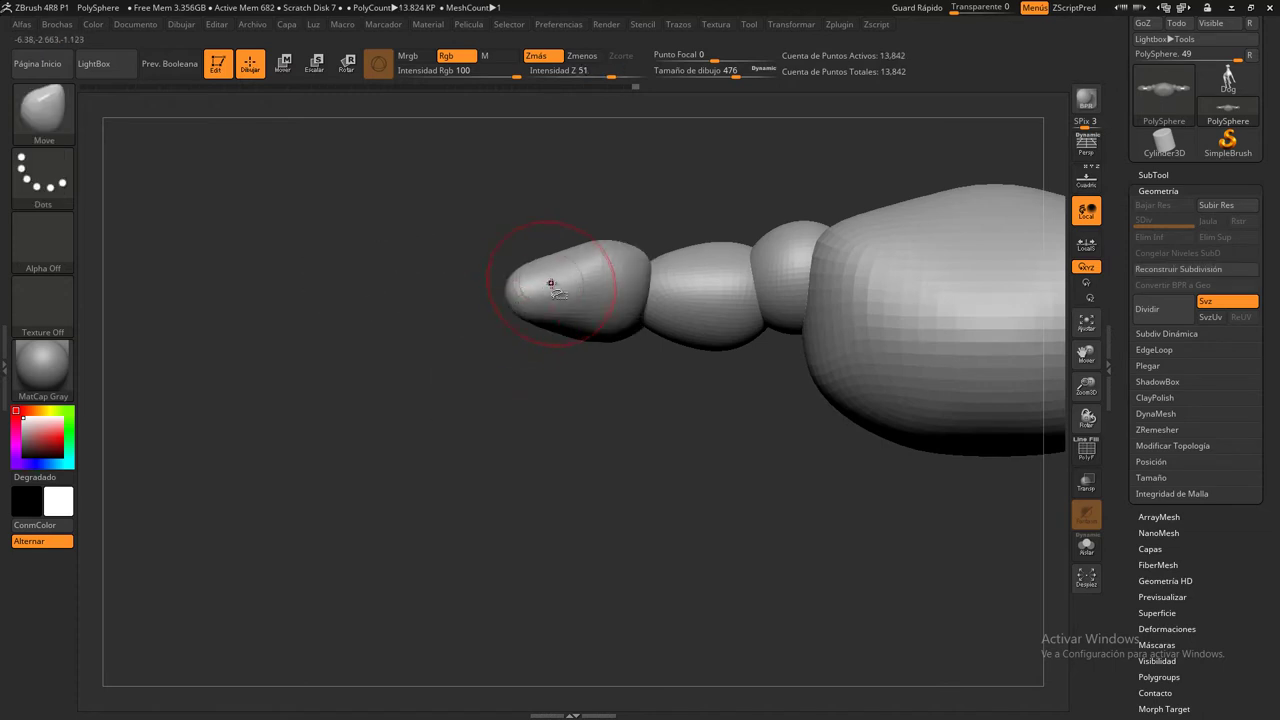
left_click(551, 285, "ctrl+shift")
mouse_move(651, 300)
left_mouse_down()
mouse_move(772, 240)
mouse_move(714, 300)
left_mouse_up()
left_click(671, 271, "ctrl+shift")
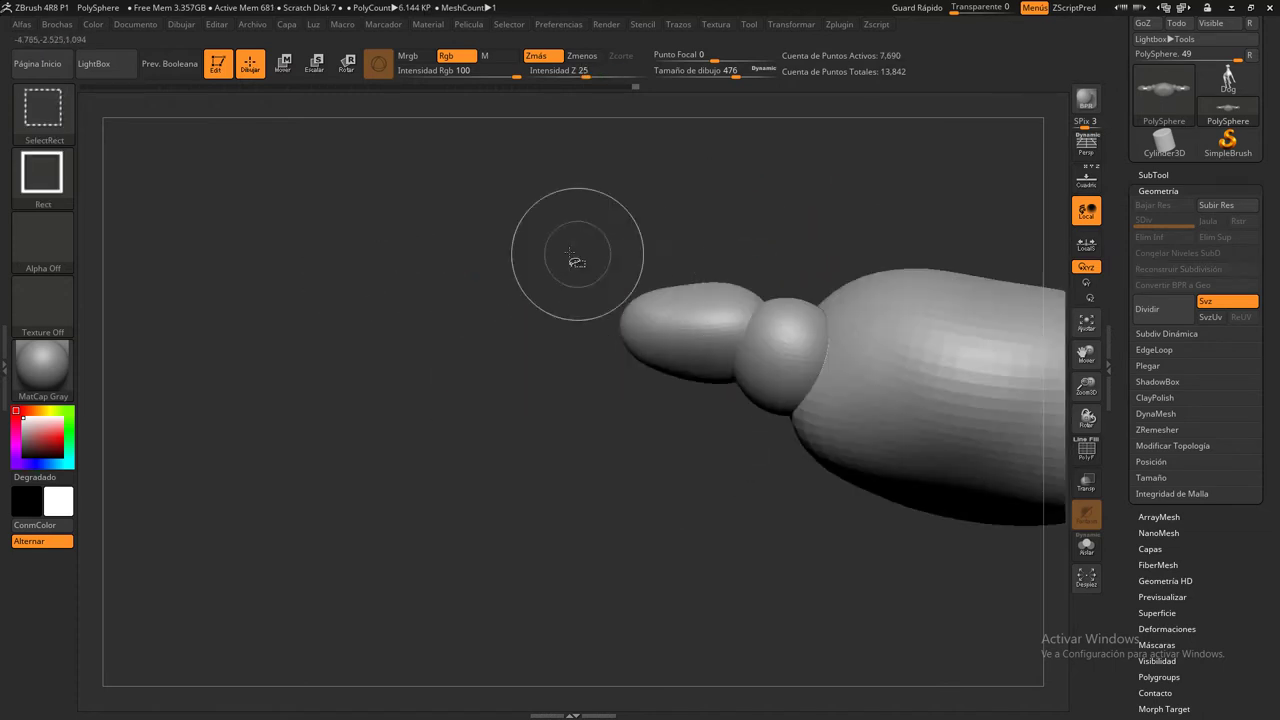
left_click(475, 267, "ctrl+shift")
left_click(584, 370, "ctrl+shift")
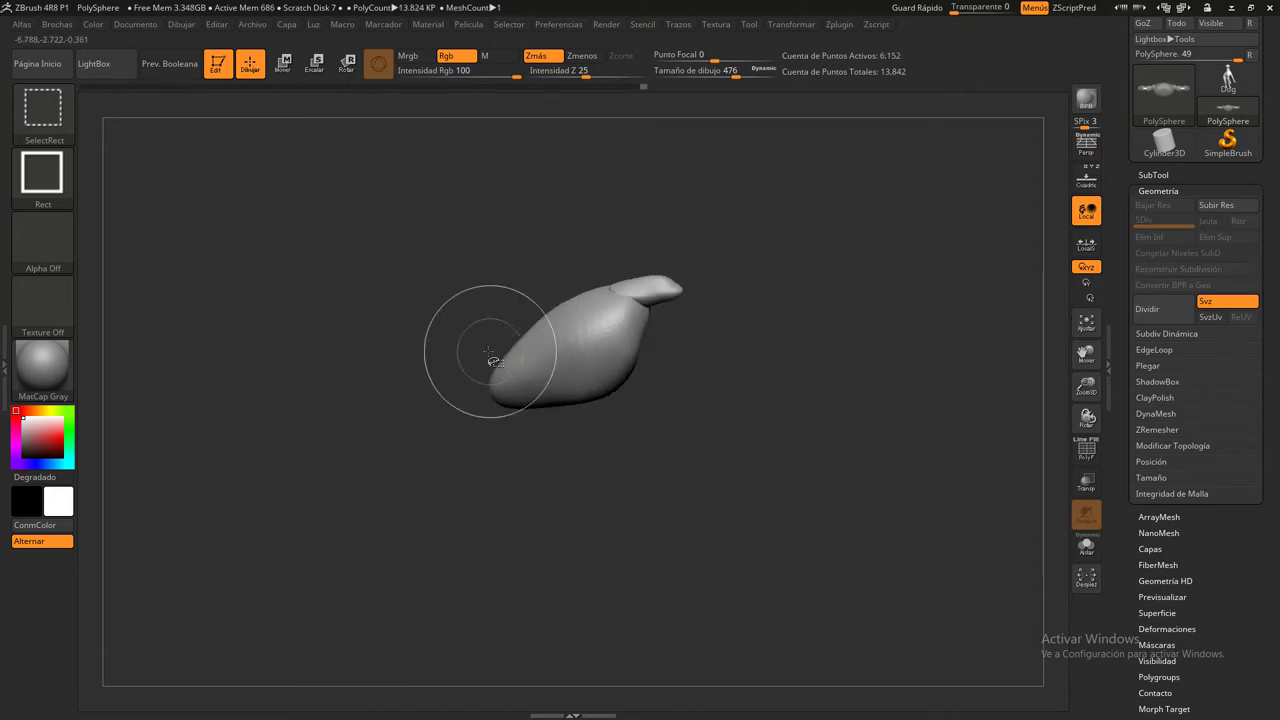
mouse_move(809, 475)
left_mouse_down()
mouse_move(707, 391)
mouse_move(706, 373)
left_mouse_up()
left_click_drag(486, 356, 440, 271, "alt")
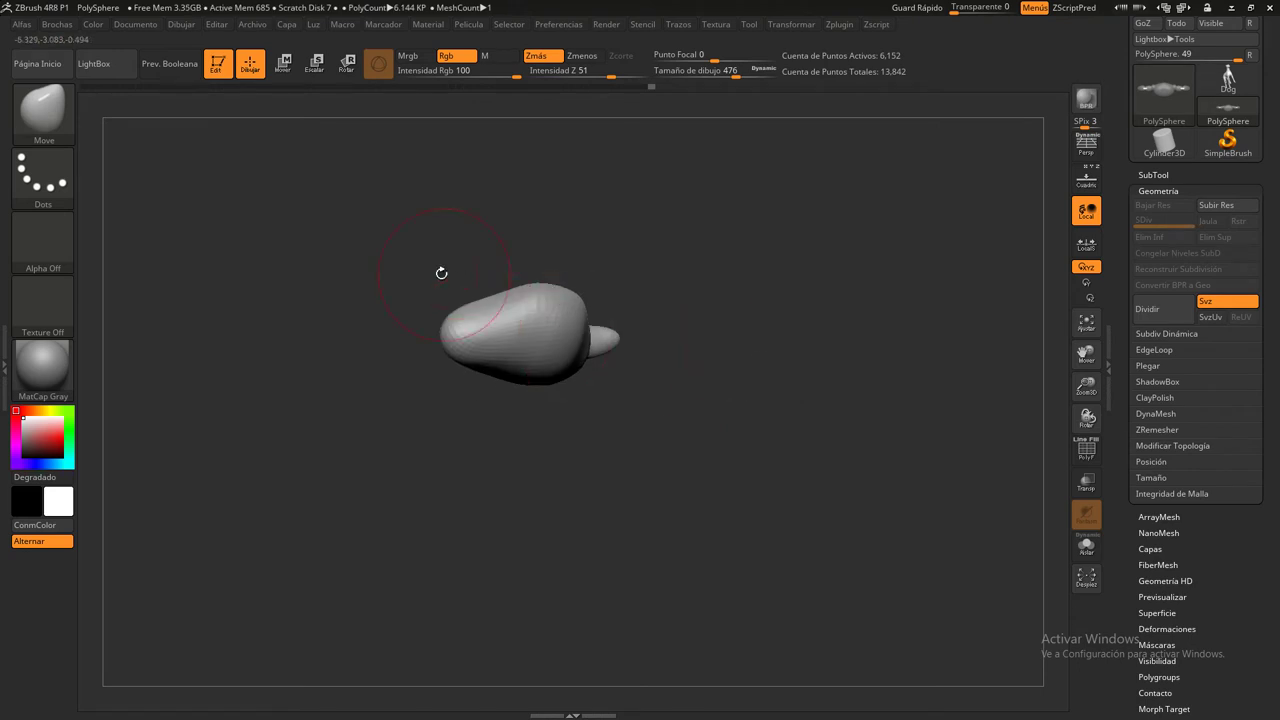
Mask all but the tip, then stretch the arm tips into tapered hand shapes
key("ctrl")
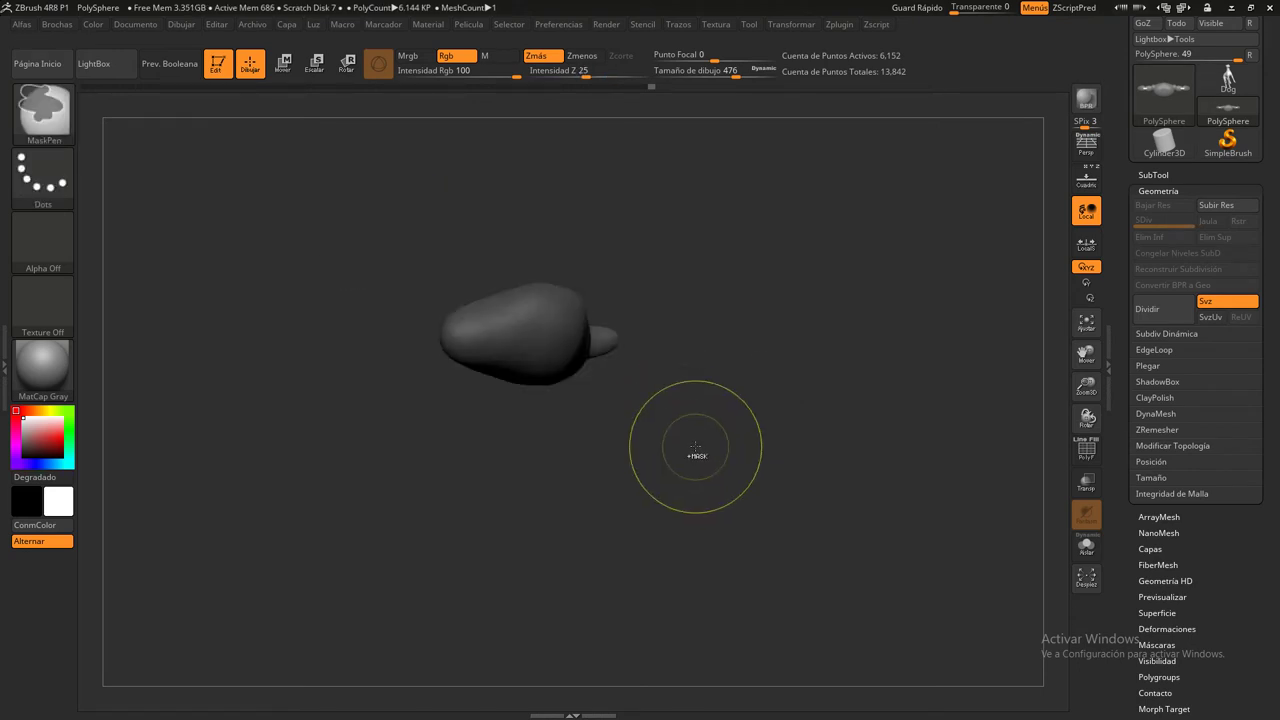
left_click_drag(694, 434, 617, 431)
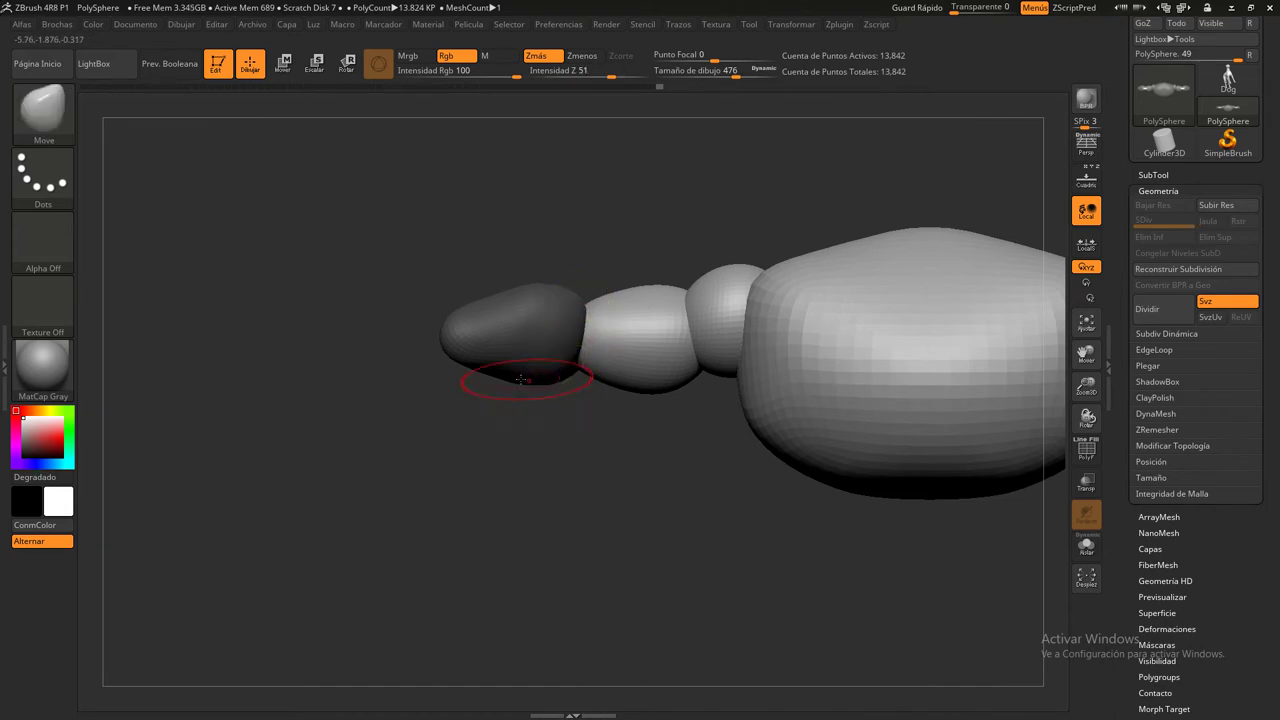
key("ctrl+i")
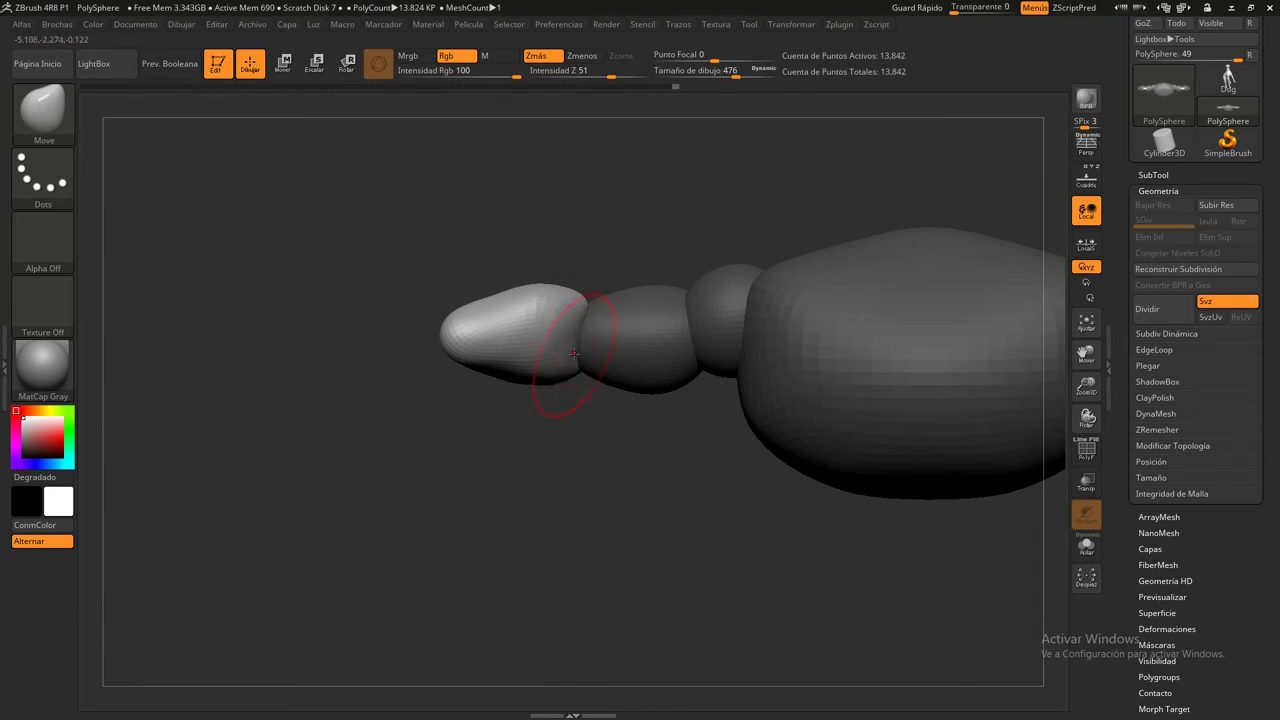
left_click_drag(736, 73, 721, 73)
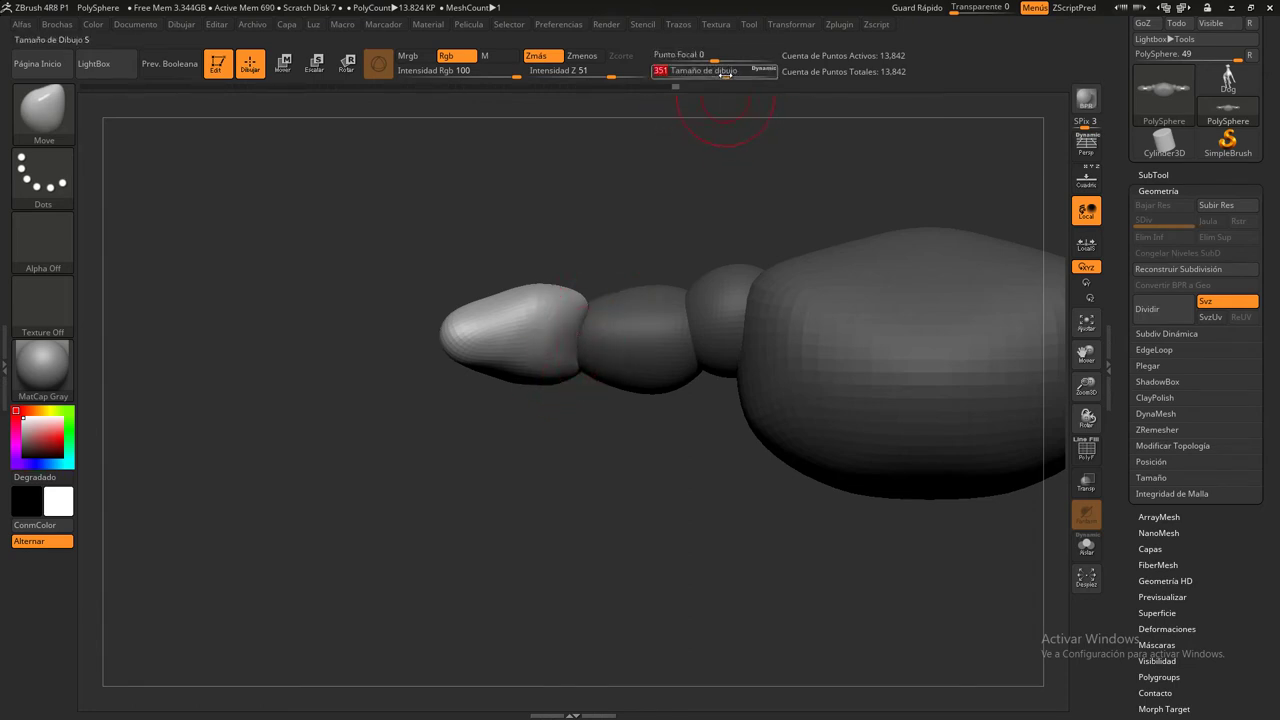
mouse_move(578, 323)
left_mouse_down()
mouse_move(589, 317)
mouse_move(557, 315)
left_mouse_up()
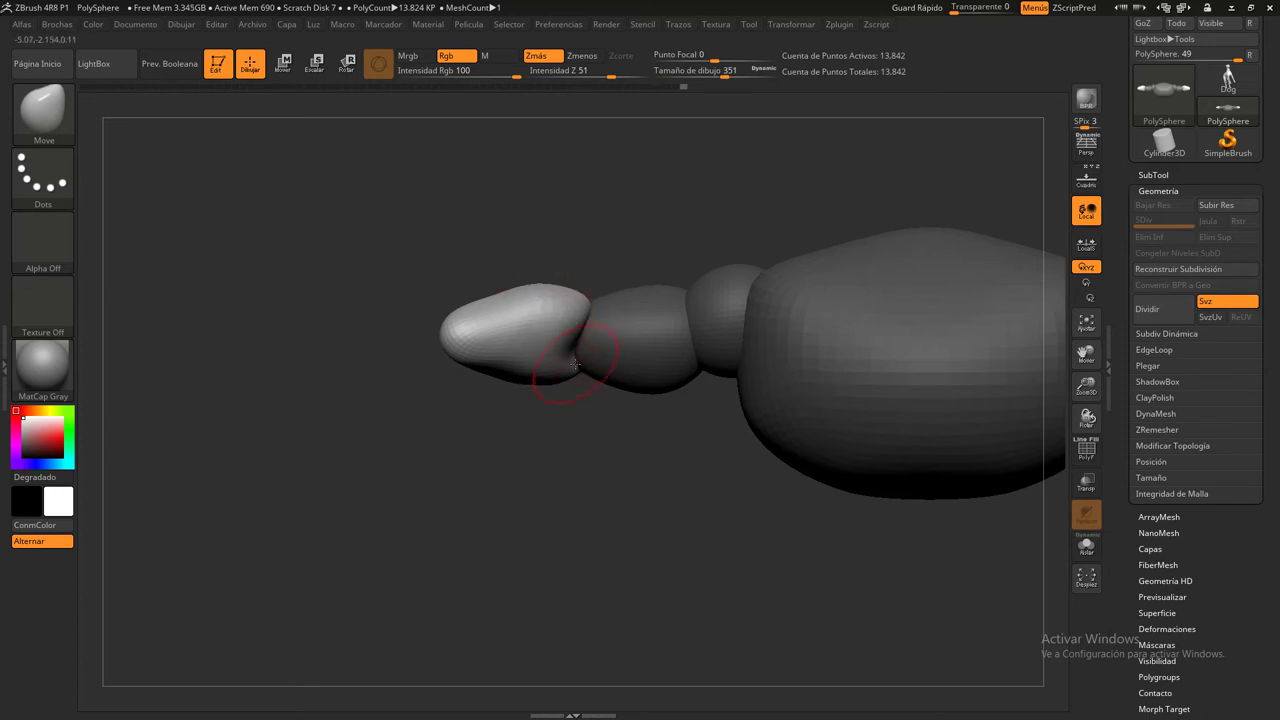
mouse_move(582, 373)
left_mouse_down()
mouse_move(544, 347)
mouse_move(591, 323)
left_mouse_up()
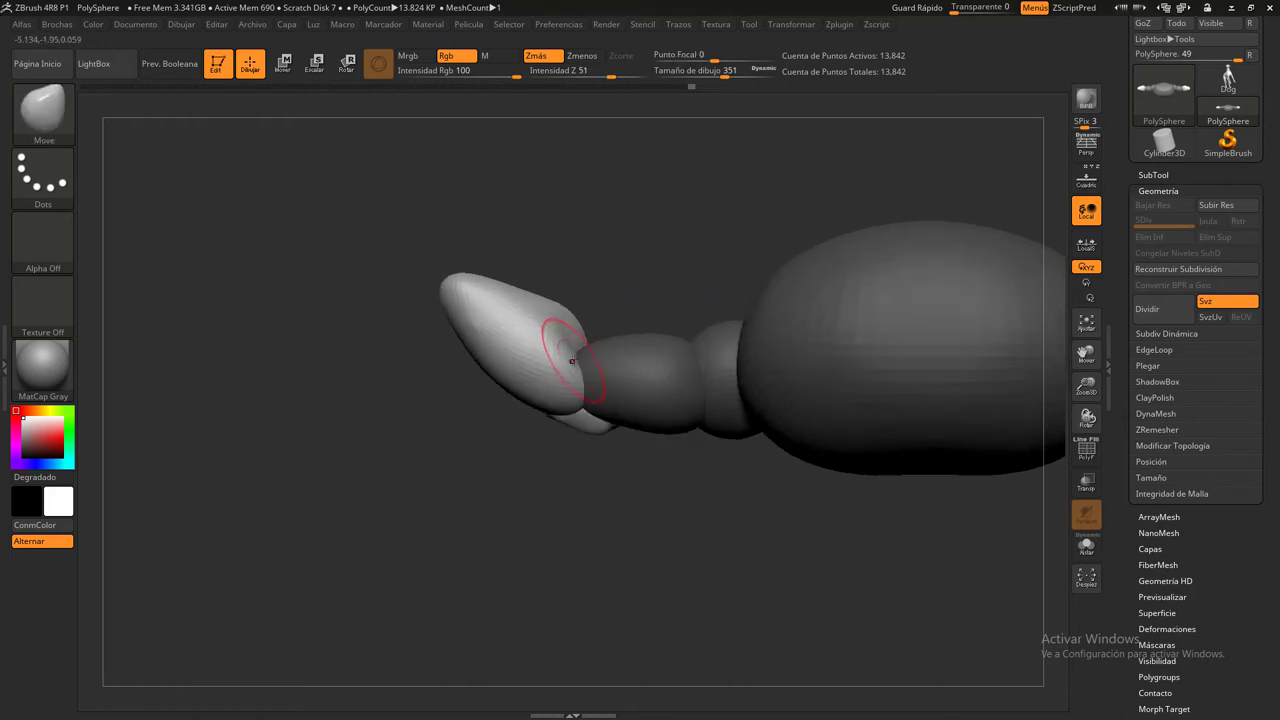
left_click_drag(600, 406, 635, 545)
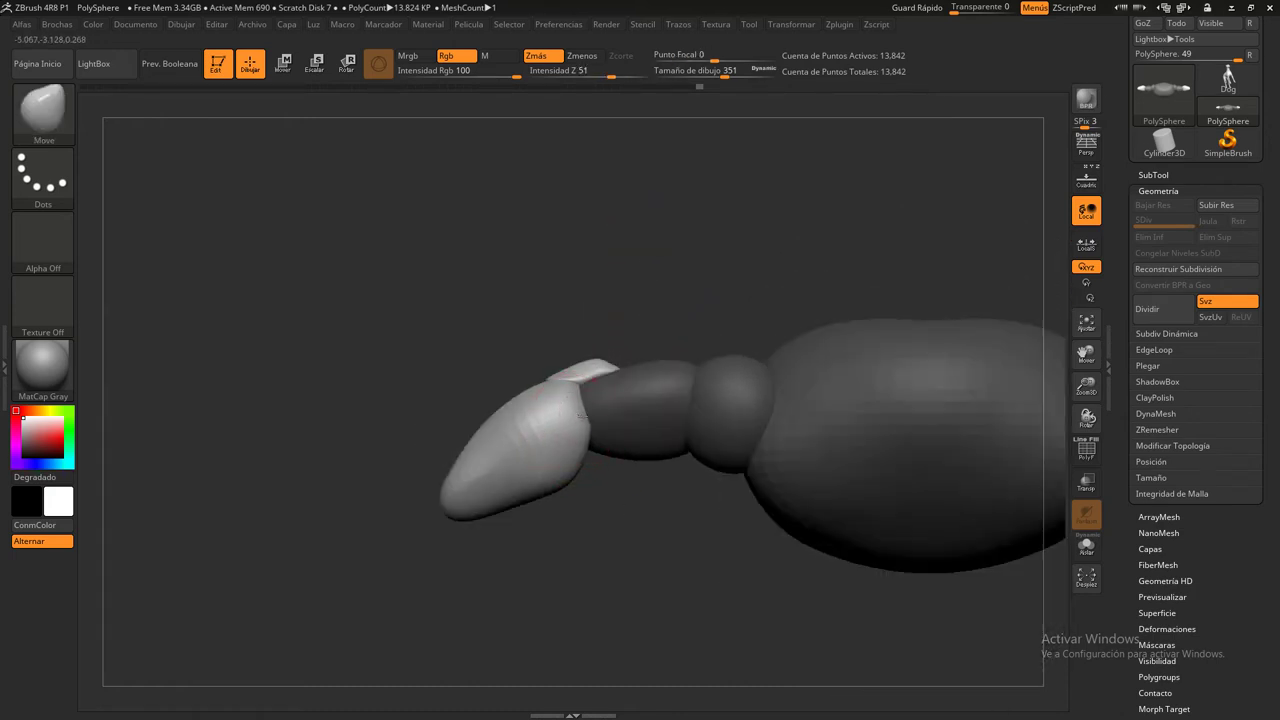
left_click_drag(581, 416, 598, 410)
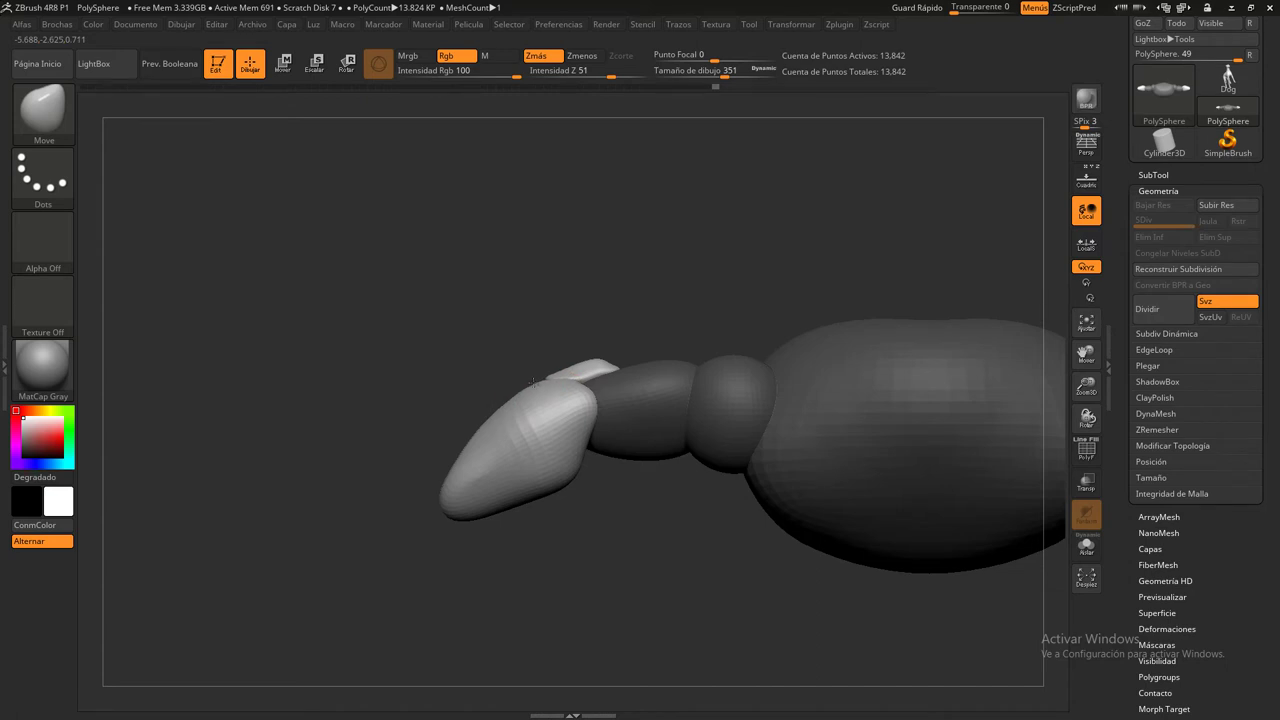
left_click_drag(608, 531, 586, 236)
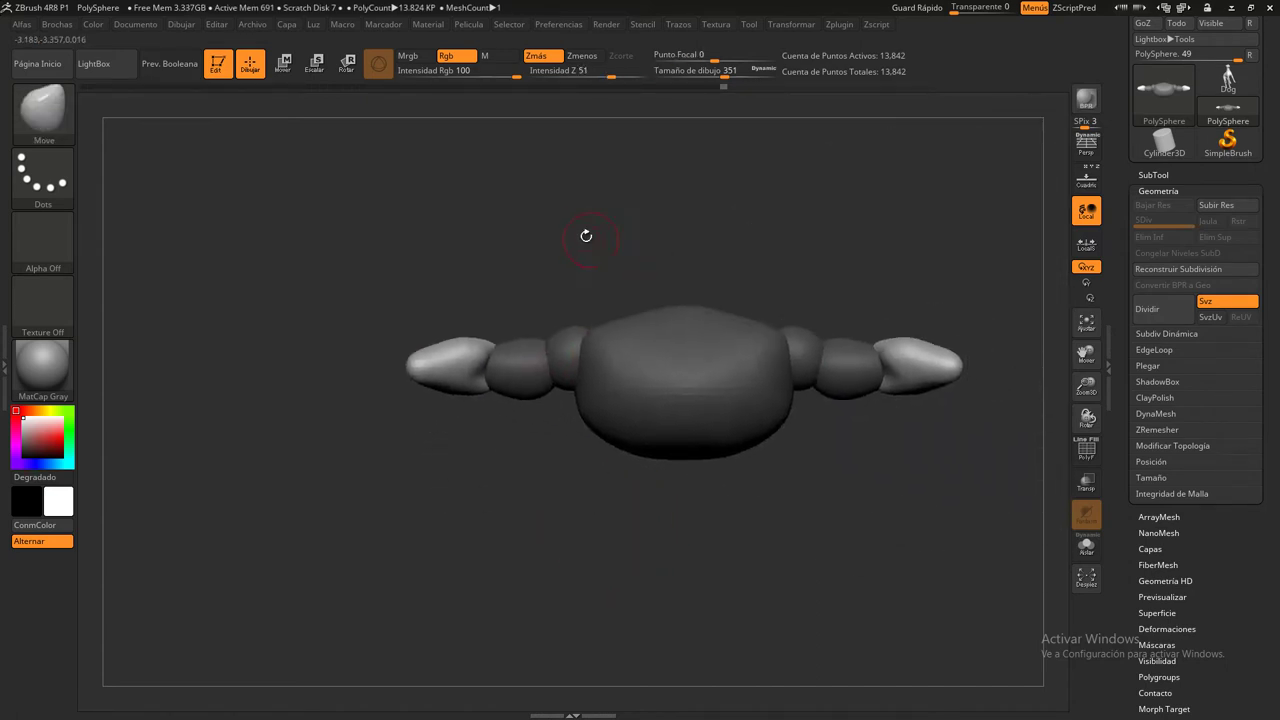
Turn on the Floor grid to show the reference sketch and compare the blockout against it
left_click(1158, 190)
left_click(1086, 180)
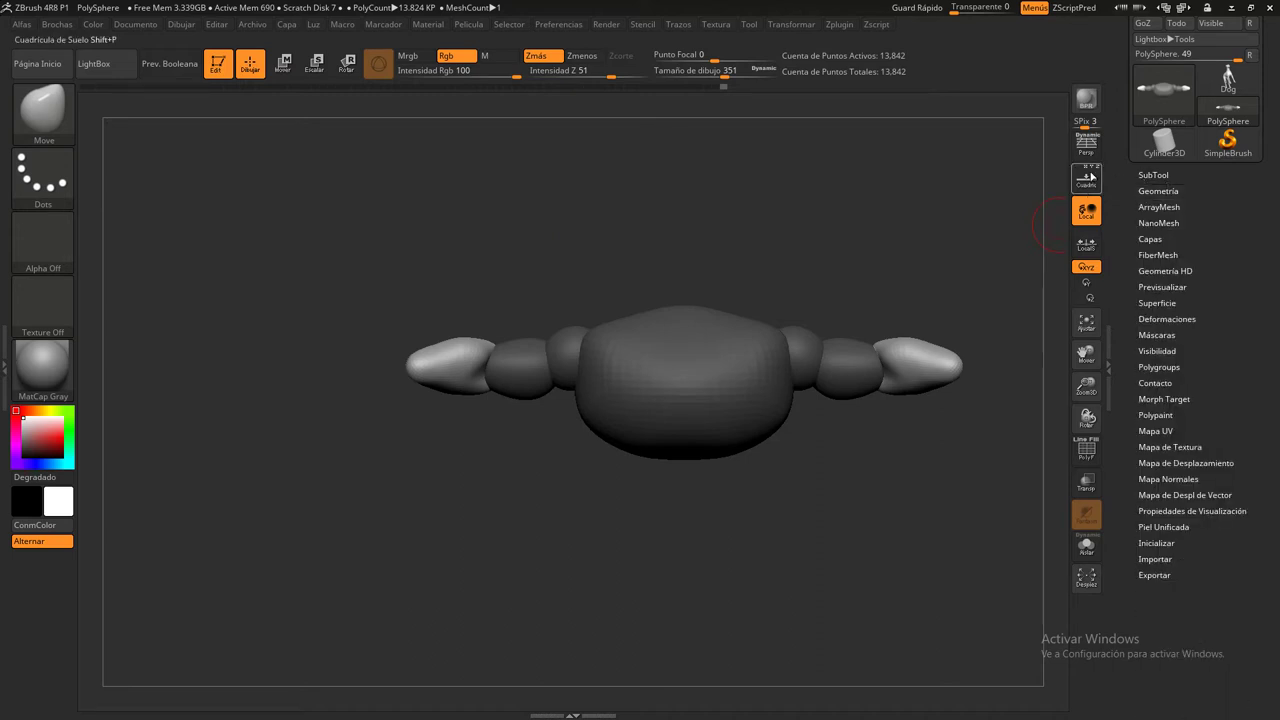
left_click_drag(928, 384, 868, 354, "alt")
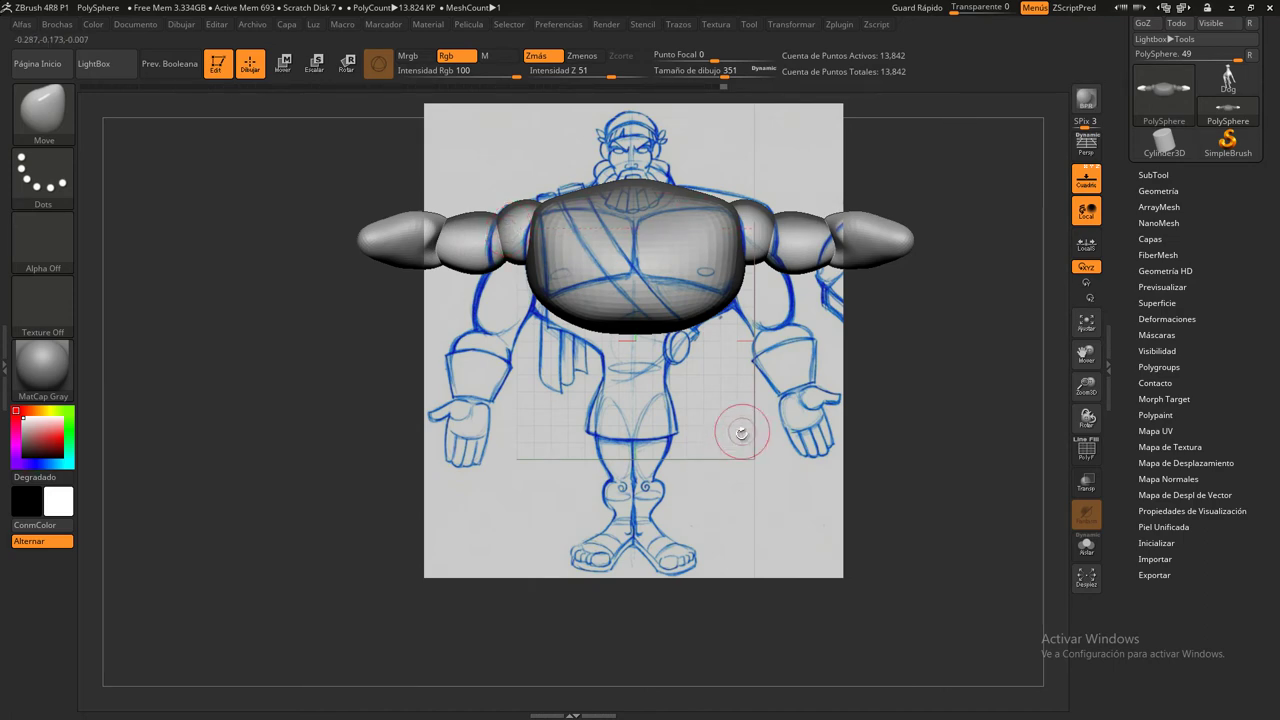
left_click_drag(822, 424, 826, 400)
left_click(43, 110)
Insert a cylinder atop the torso, shrink it and sink it into the chest
left_click(648, 128)
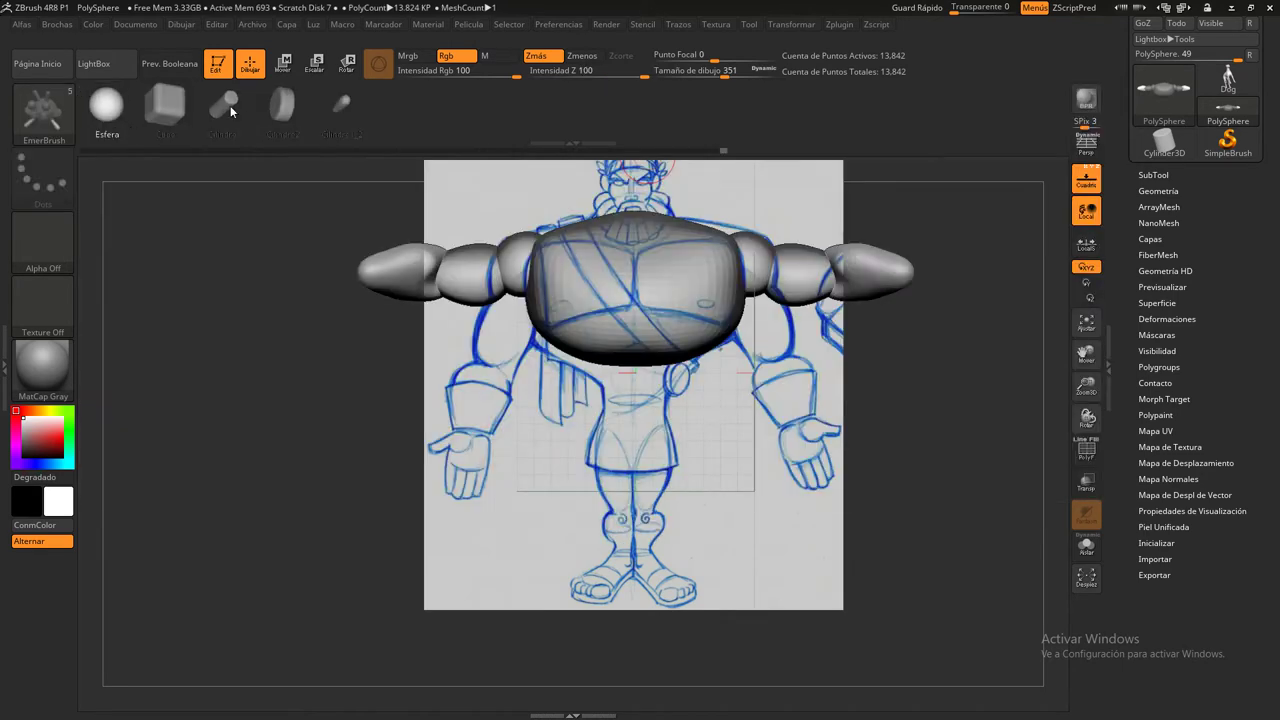
left_click_drag(820, 395, 824, 519, "alt")
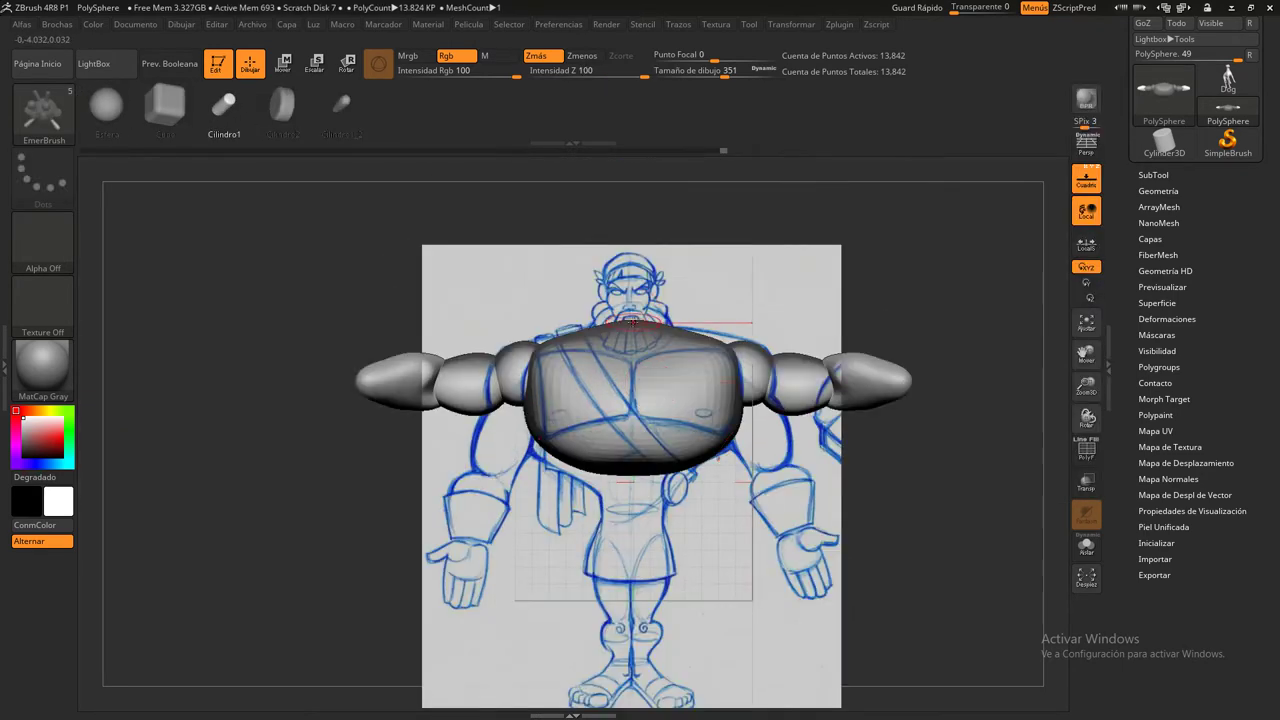
left_click_drag(633, 322, 634, 215)
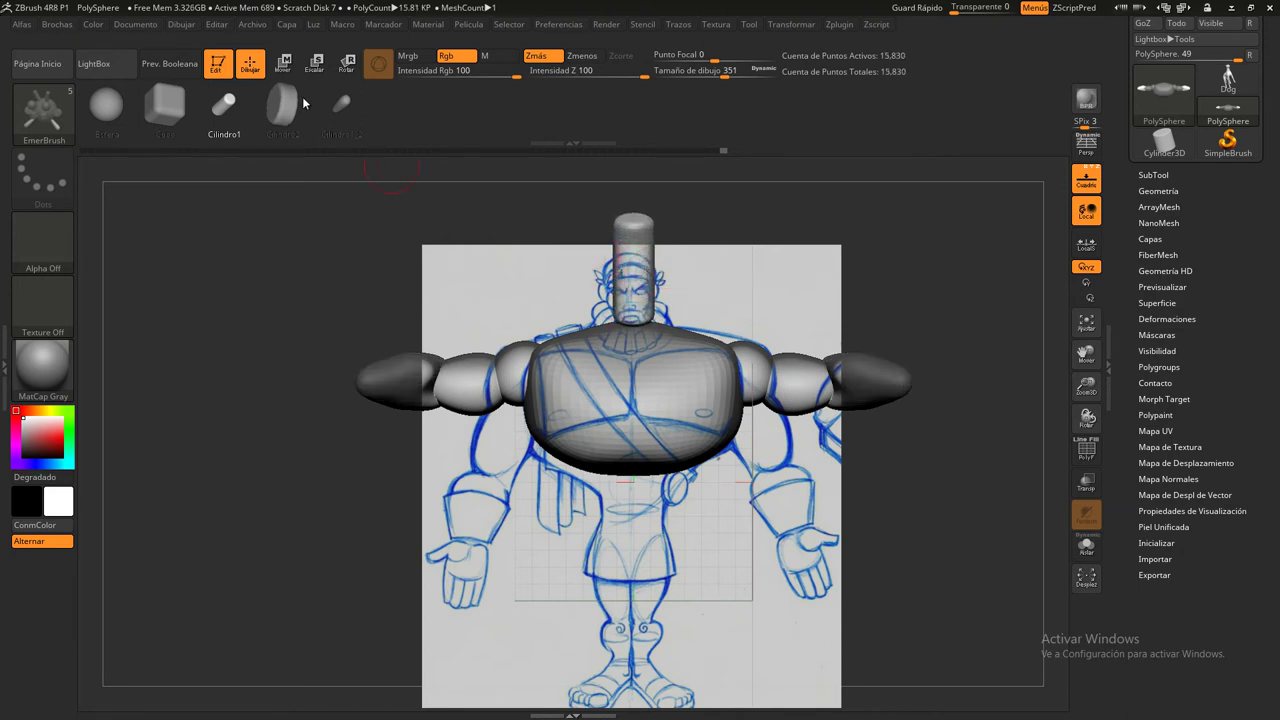
left_click(283, 63)
left_click_drag(632, 322, 632, 335)
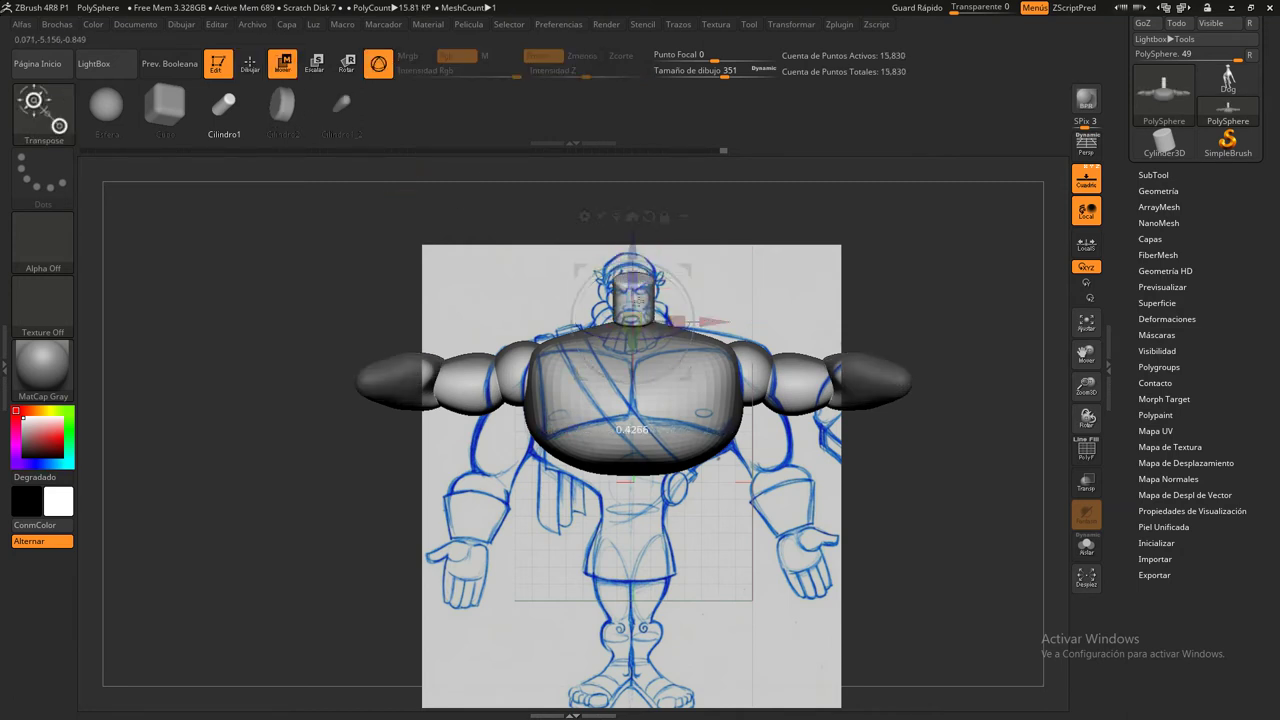
left_click_drag(700, 275, 893, 275)
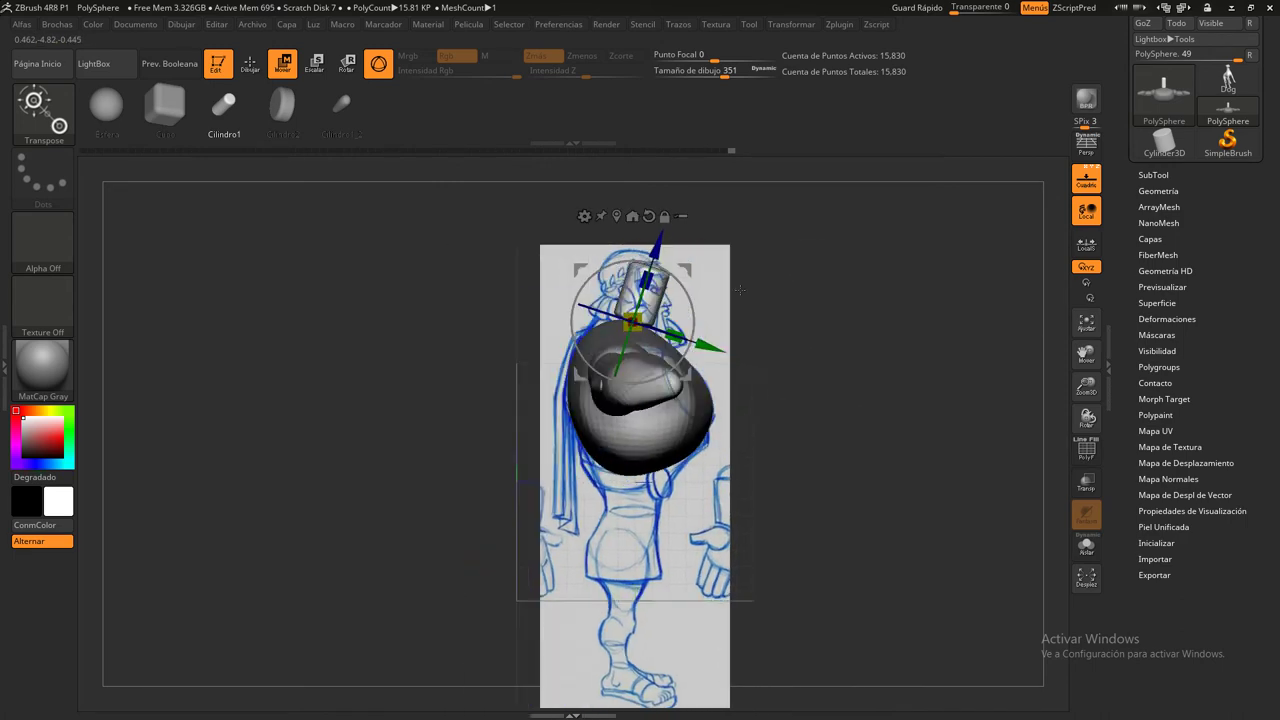
mouse_move(687, 268)
left_mouse_down()
mouse_move(661, 300)
mouse_move(660, 252)
left_mouse_up()
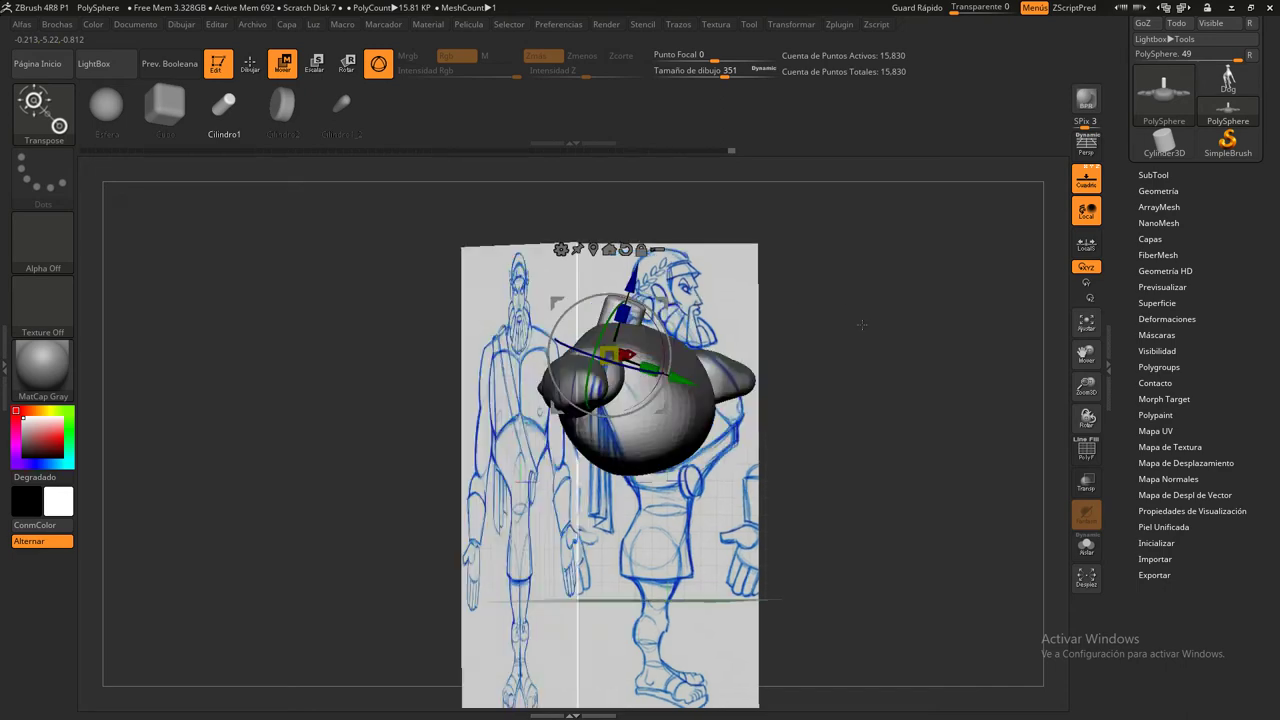
left_click(250, 63)
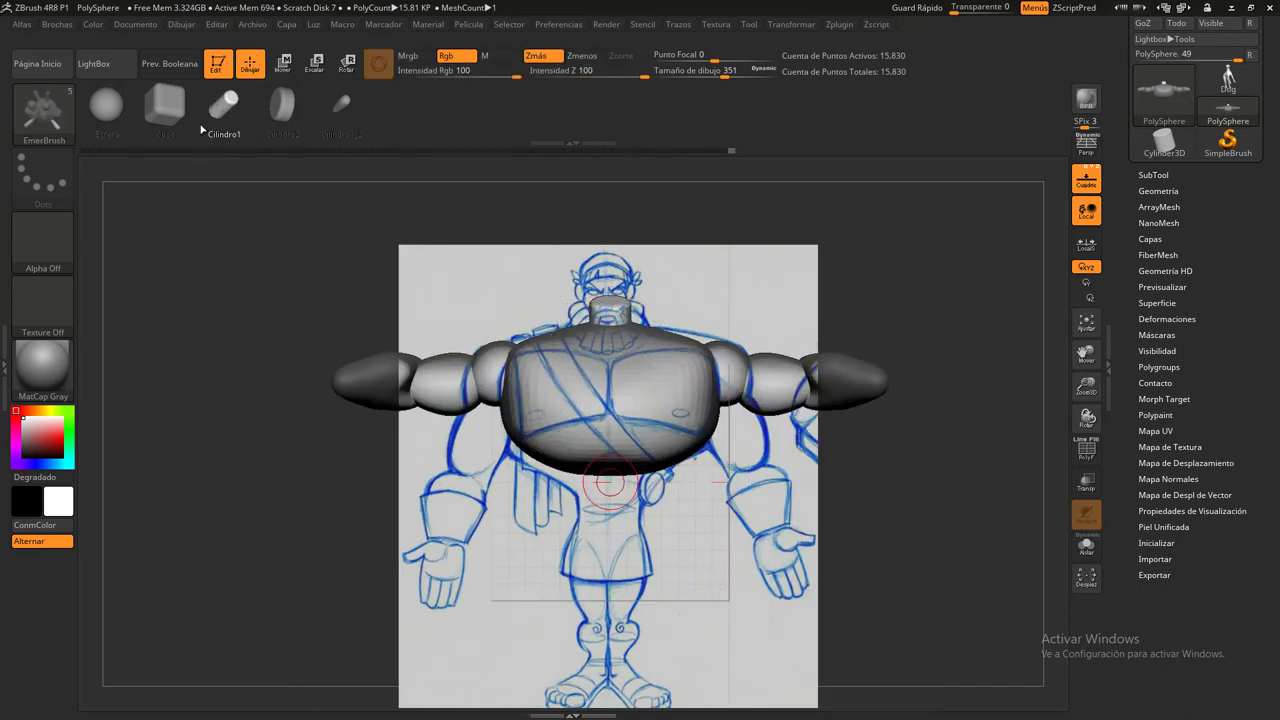
left_click(43, 110)
left_click(317, 122)
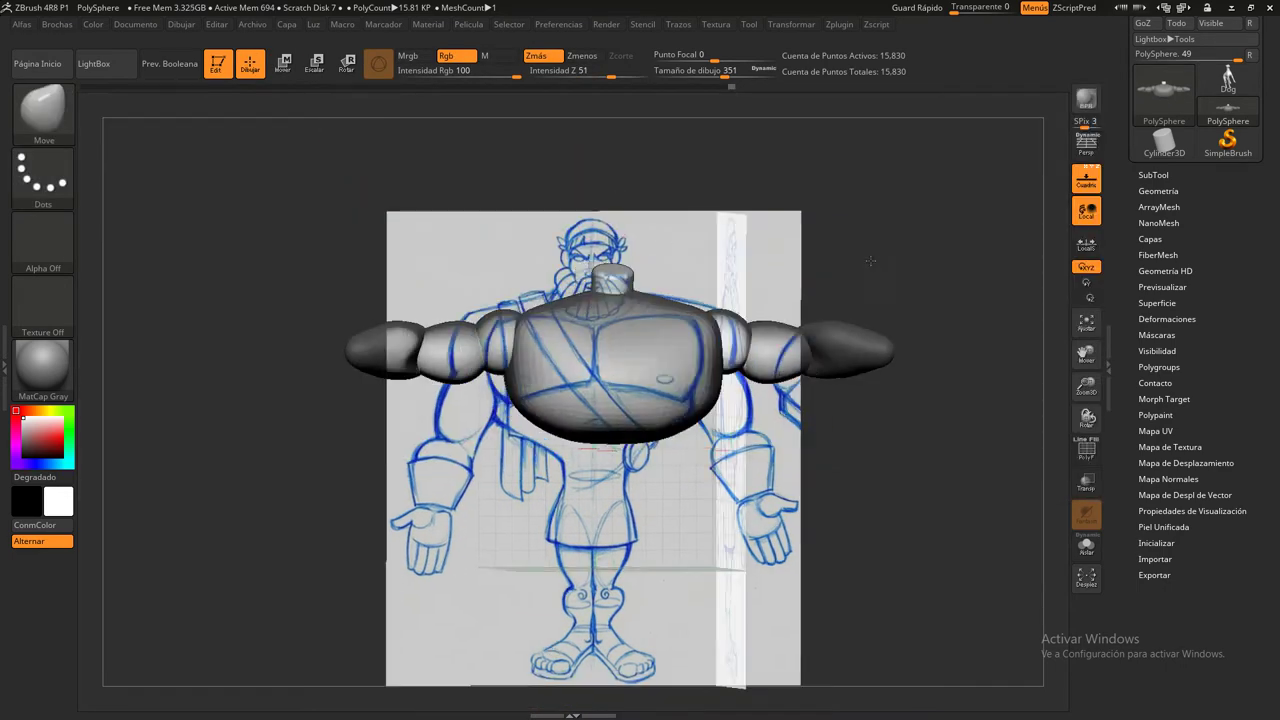
mouse_move(880, 295)
left_mouse_down()
mouse_move(814, 297)
mouse_move(829, 286)
left_mouse_up()
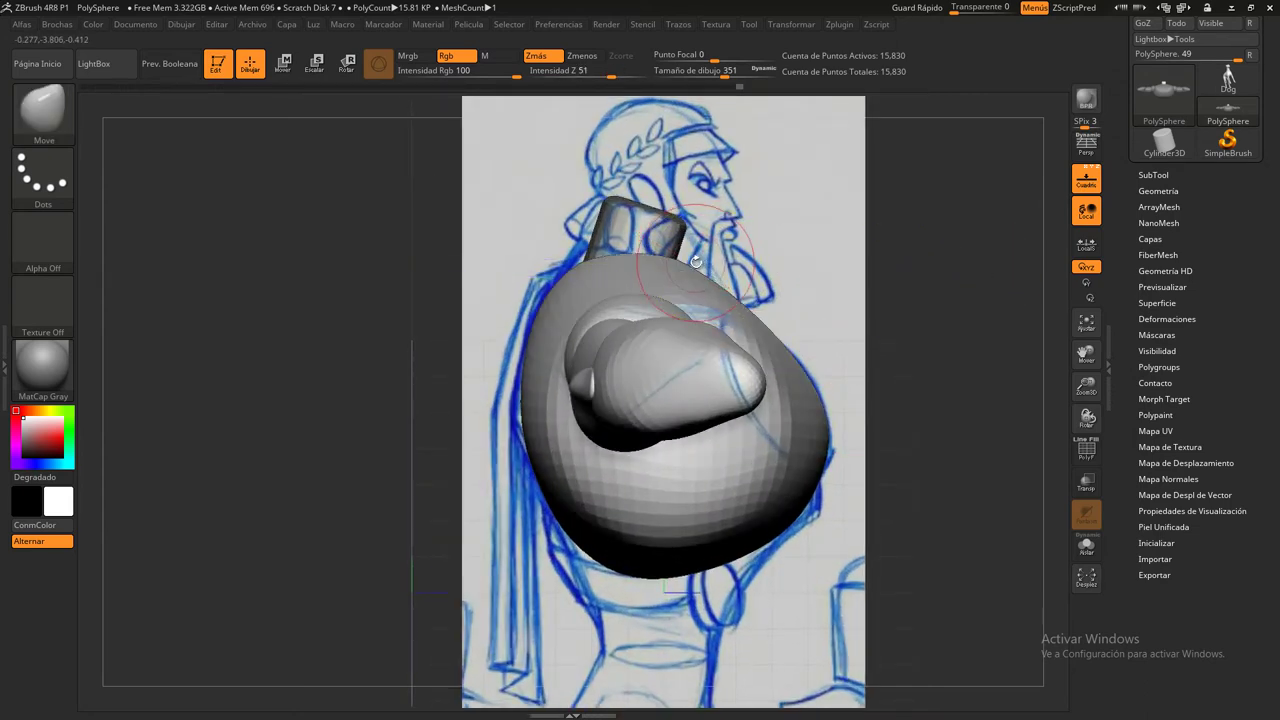
Raise the upper torso into sloping shoulders with the Move brush, ending at draw size 500
left_click_drag(728, 74, 742, 74)
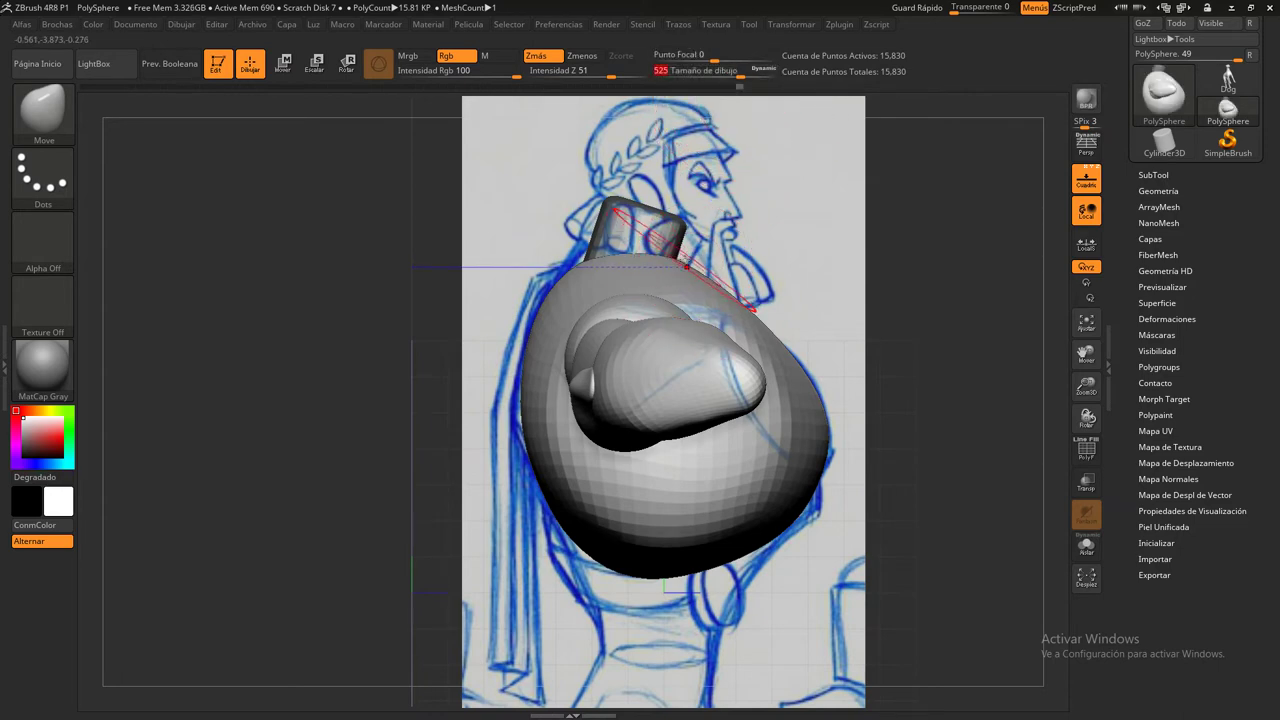
mouse_move(857, 260)
left_mouse_down()
mouse_move(784, 297)
mouse_move(719, 268)
left_mouse_up()
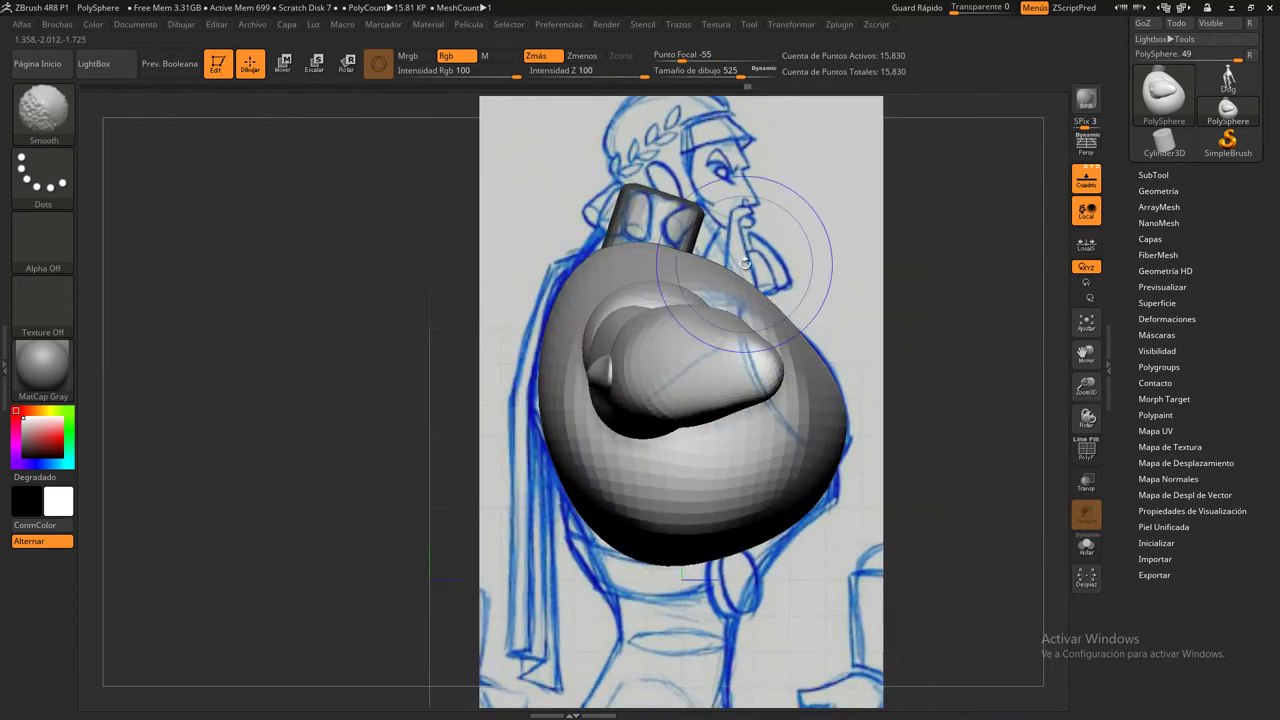
left_click_drag(742, 72, 750, 72)
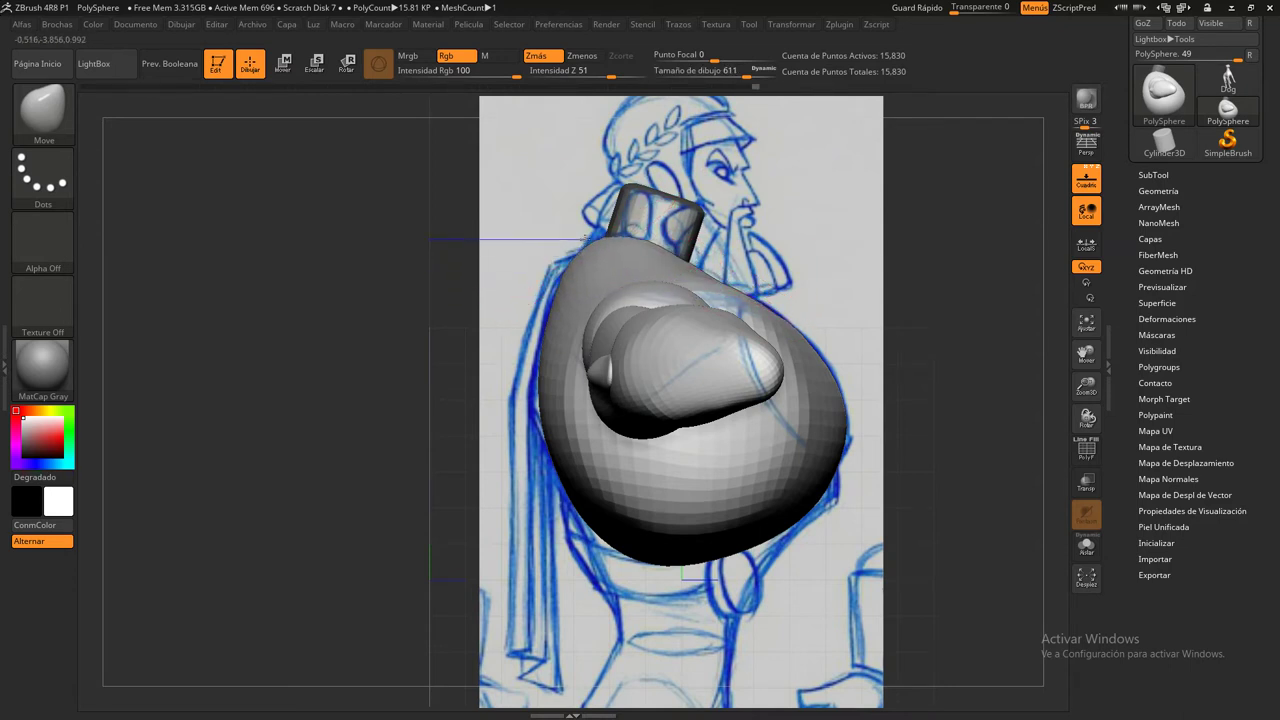
left_click_drag(829, 257, 726, 297, "shift")
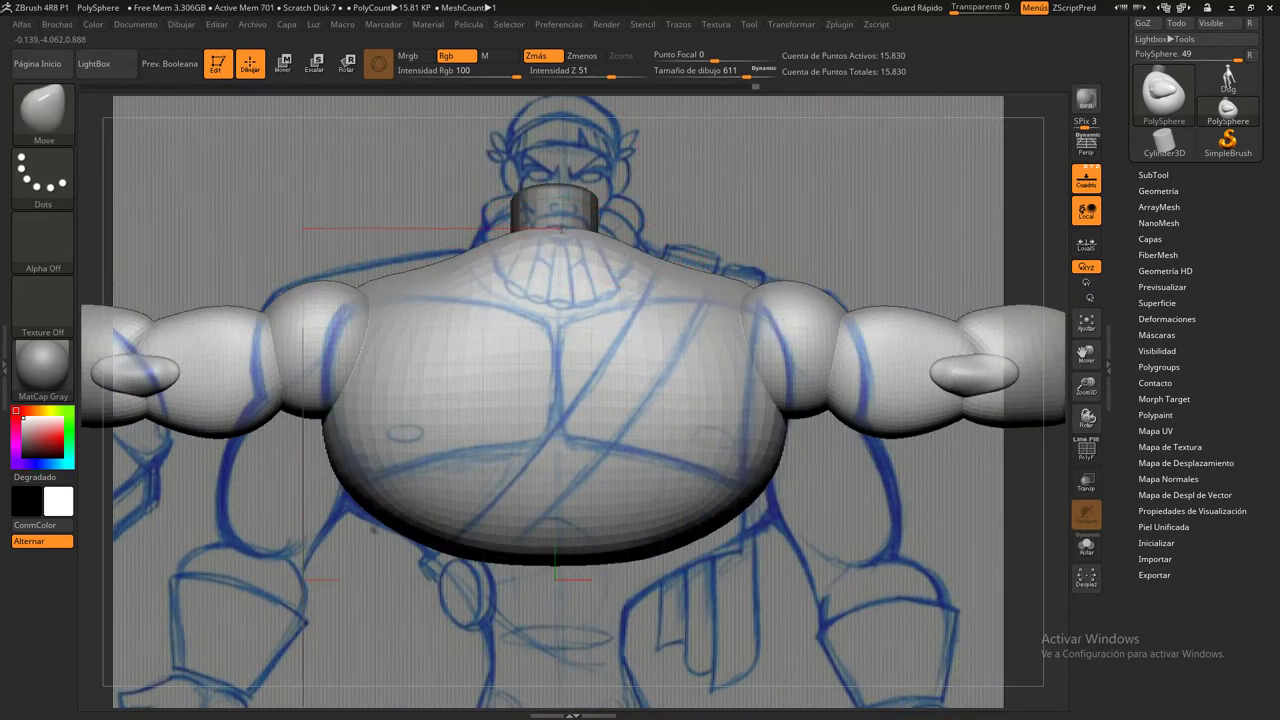
left_click_drag(620, 254, 622, 240)
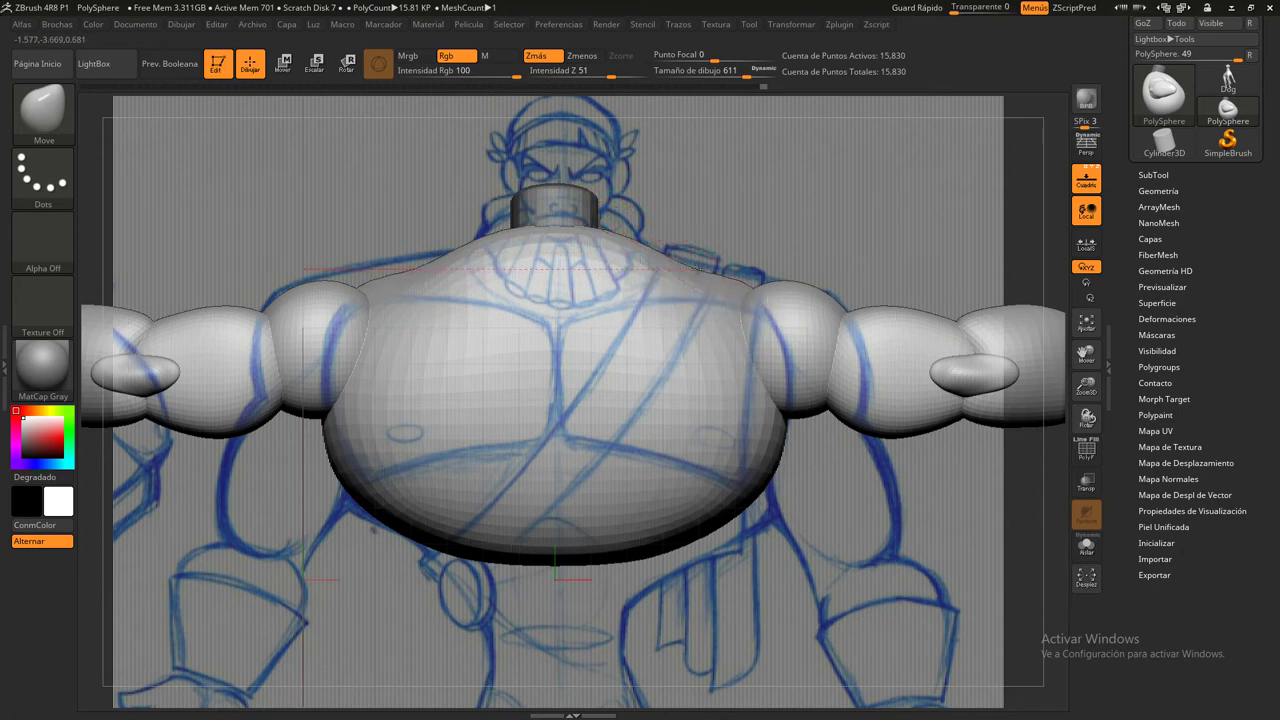
left_click_drag(712, 253, 780, 292)
mouse_move(937, 229)
left_mouse_down()
mouse_move(714, 206)
mouse_move(716, 303)
left_mouse_up()
left_click(700, 71)
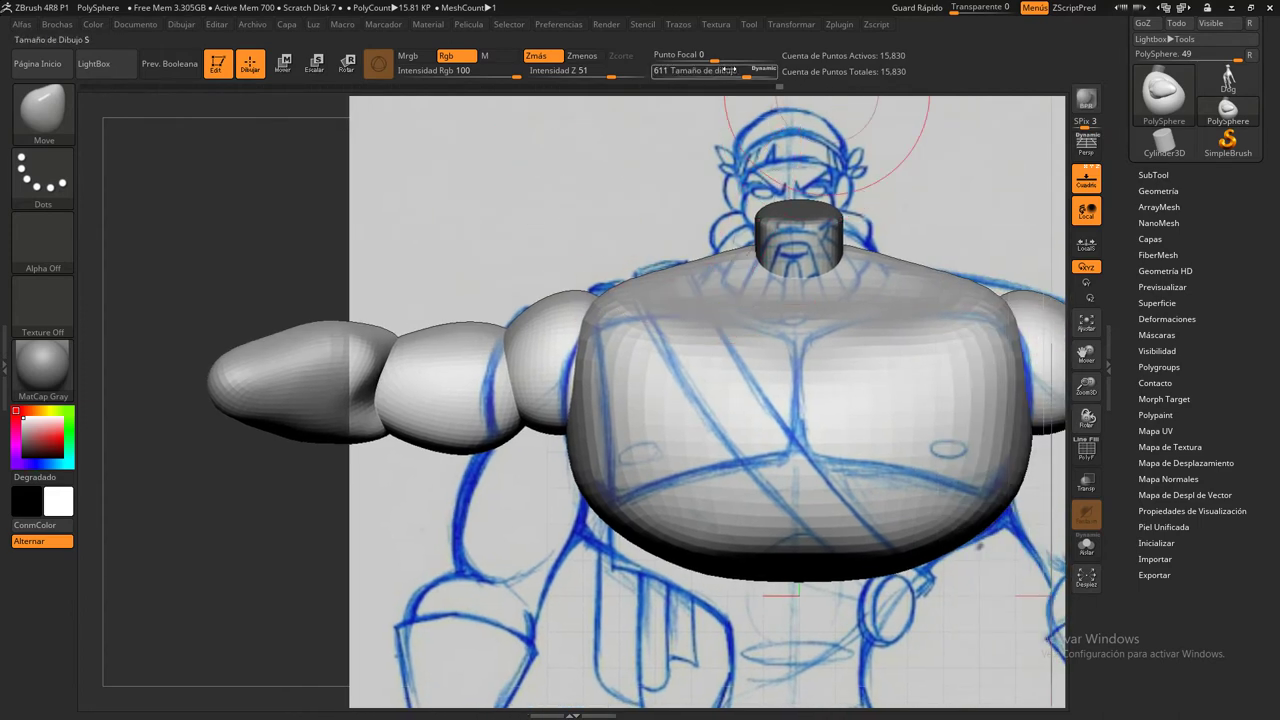
type("500")
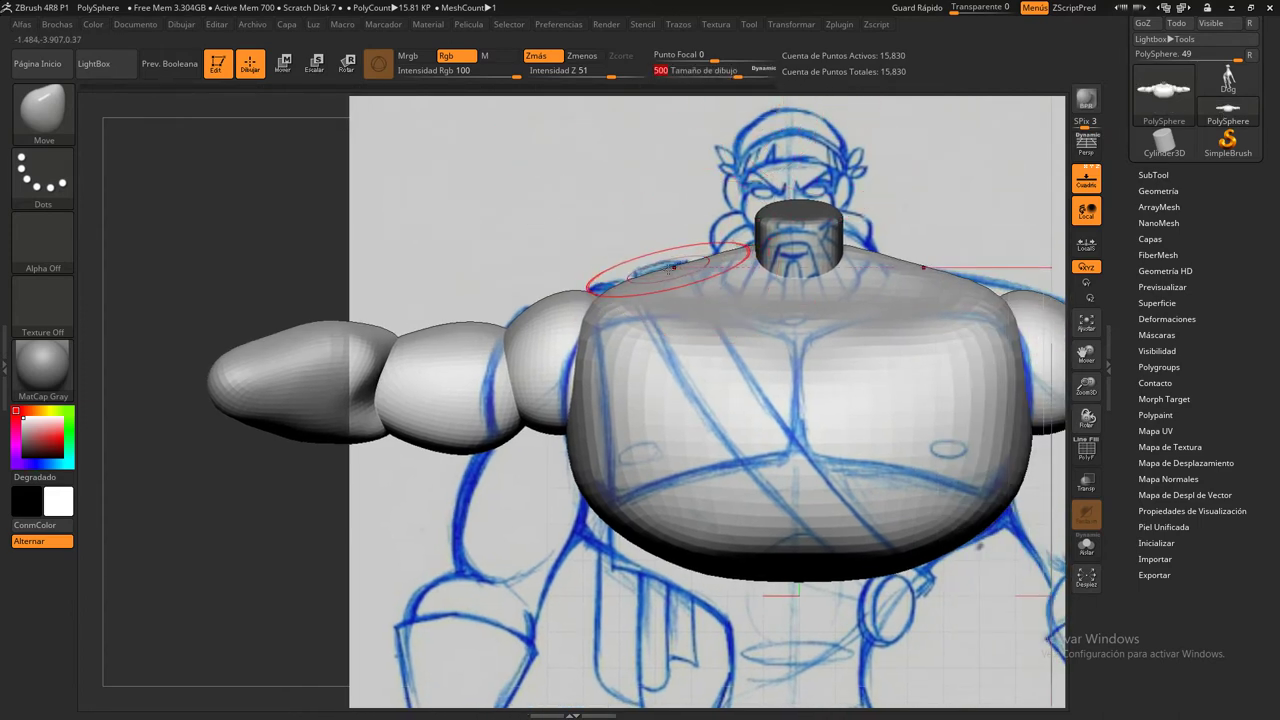
key("Return")
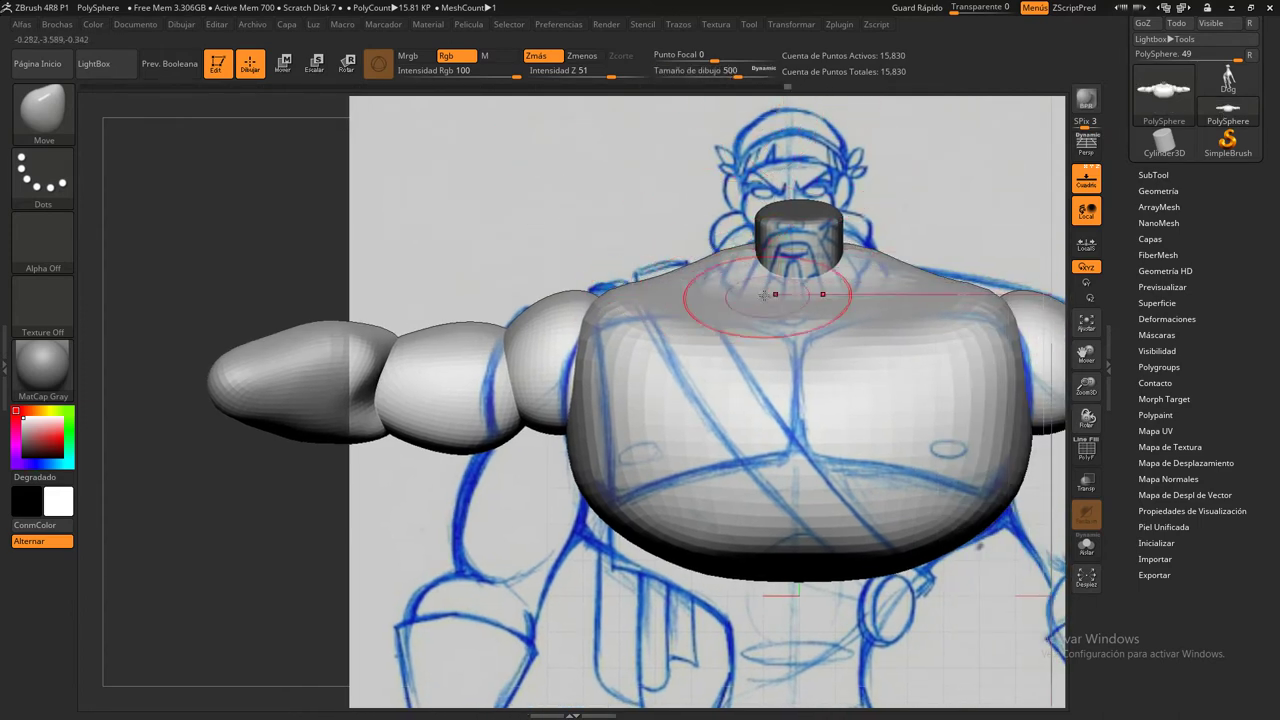
mouse_move(523, 214)
left_mouse_down()
mouse_move(928, 251)
mouse_move(806, 337)
left_mouse_up()
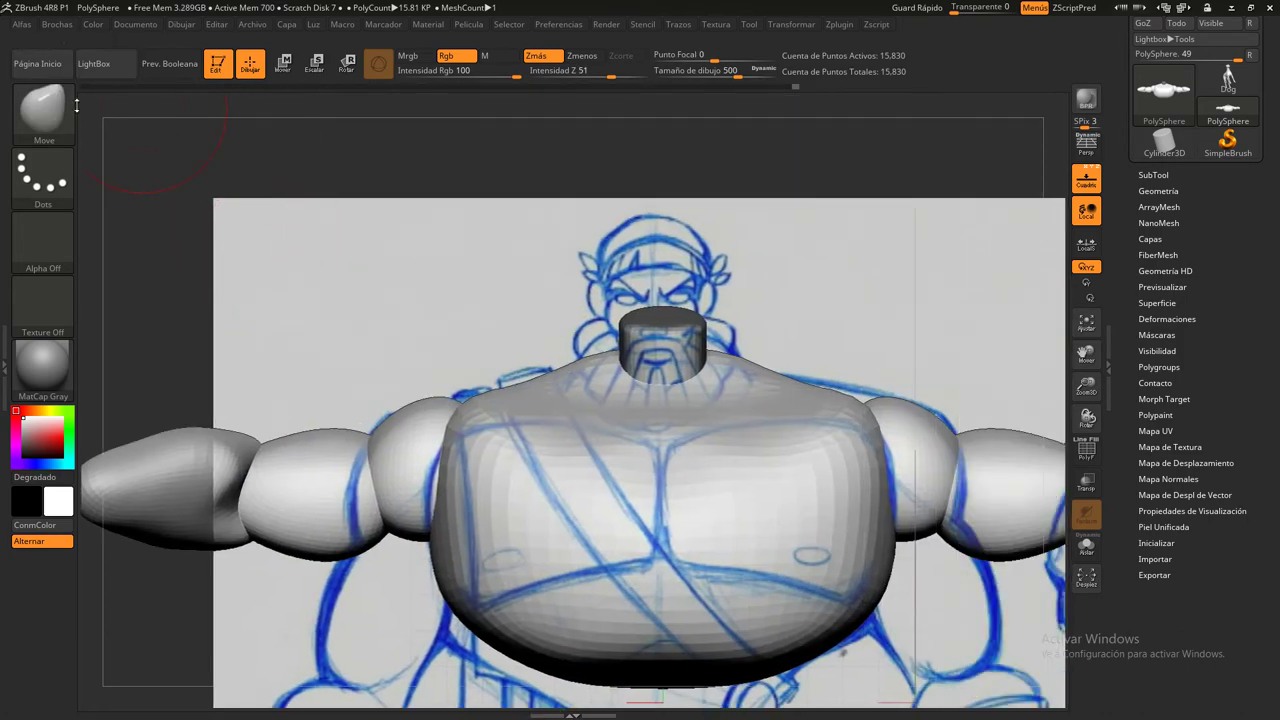
Insert a head sphere, lower it onto the neck and scale it up to the sketched head
left_click(70, 105)
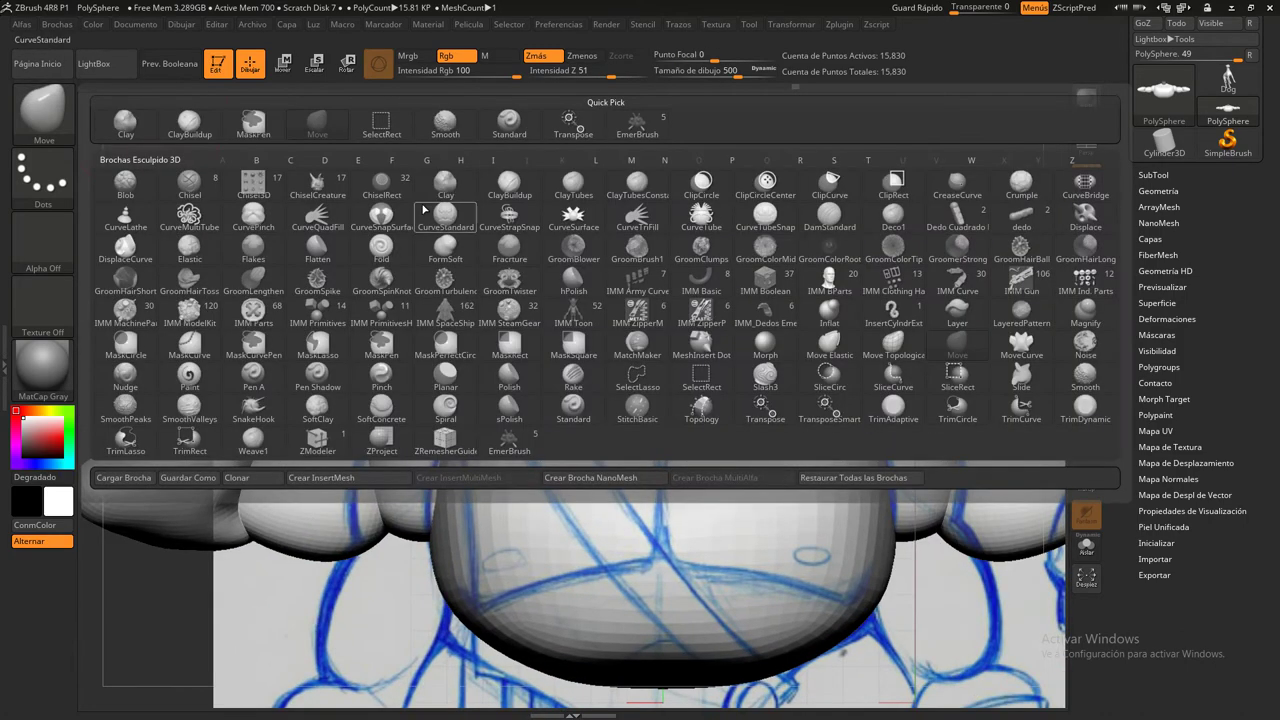
left_click(645, 127)
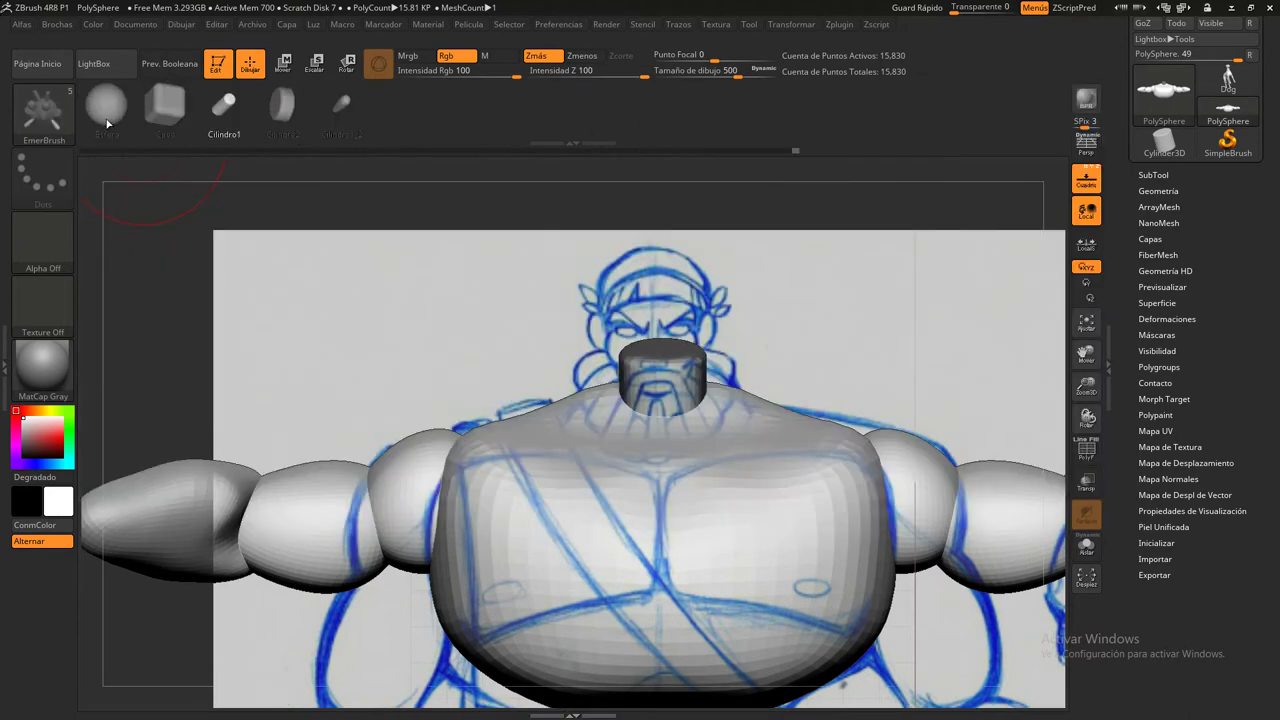
left_click_drag(652, 351, 661, 282)
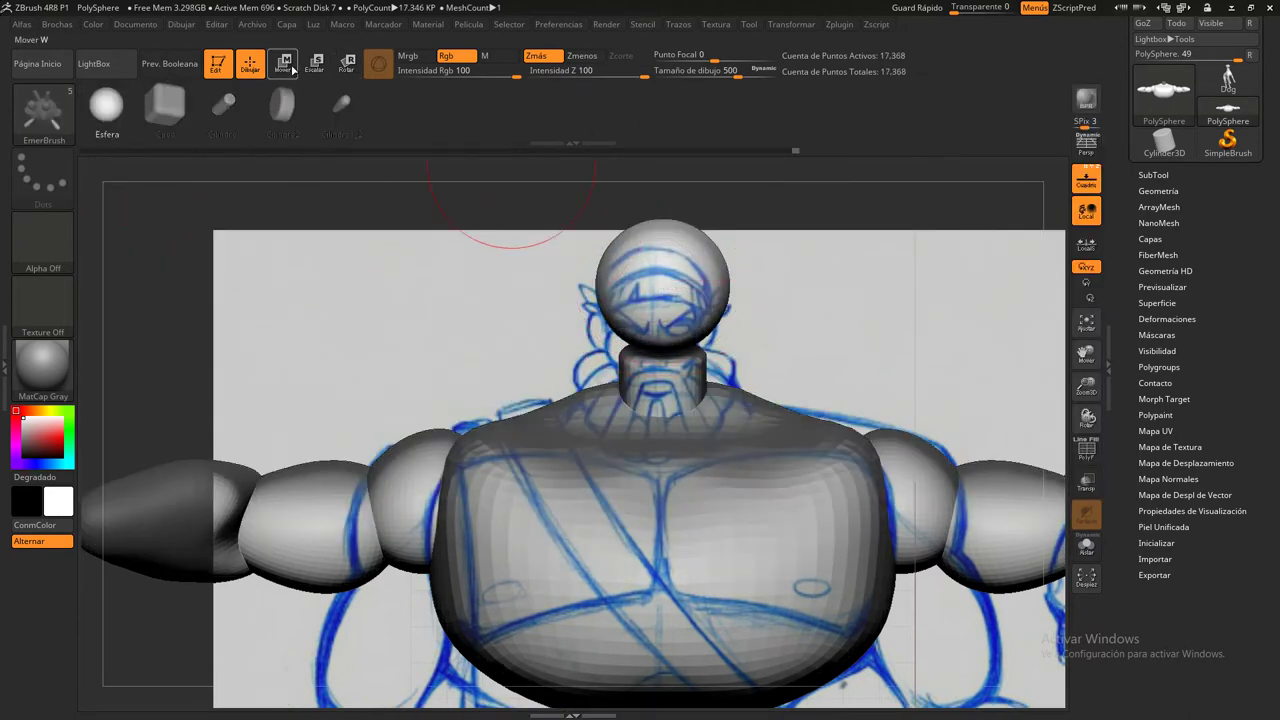
key("w")
left_click_drag(695, 303, 722, 322)
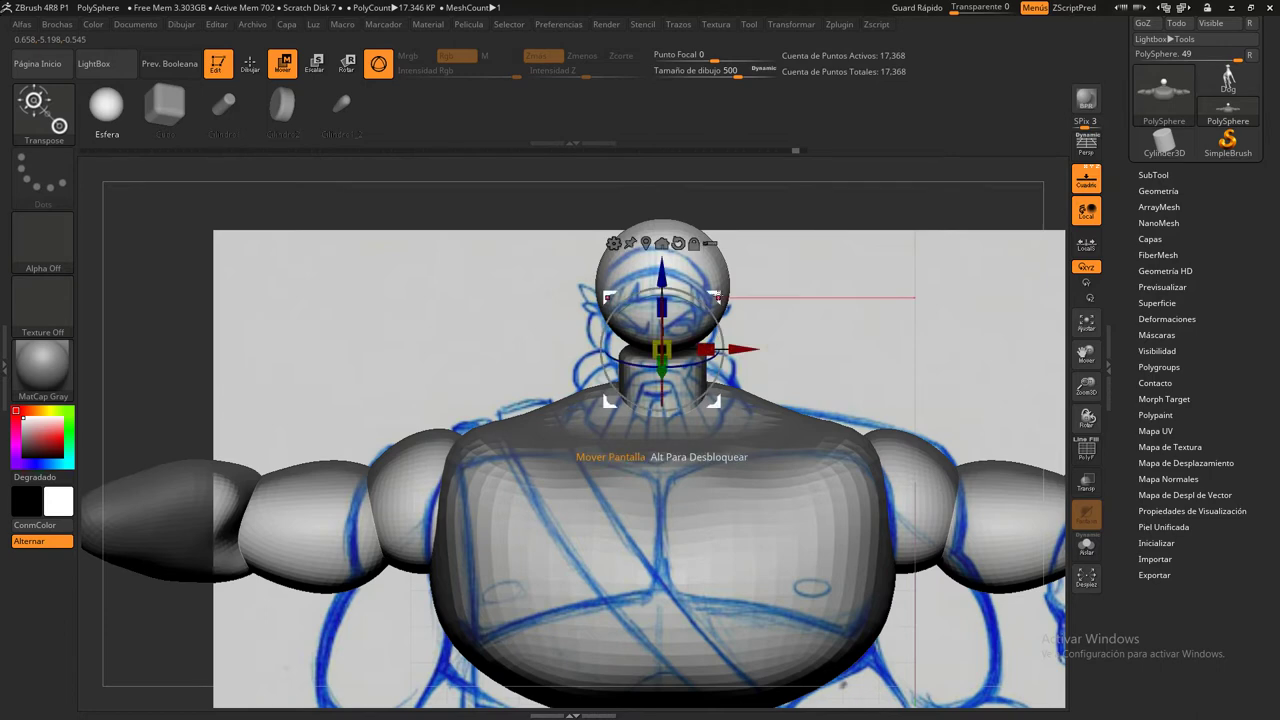
left_click_drag(661, 297, 662, 310)
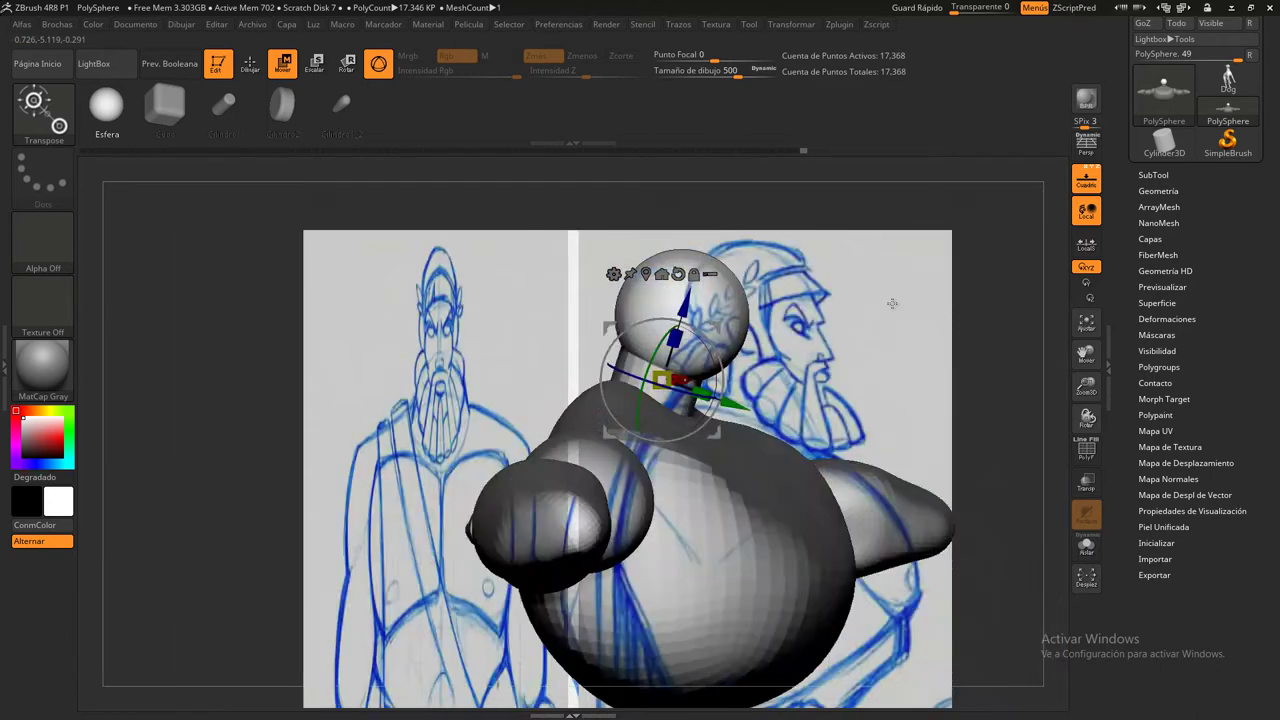
left_click_drag(760, 330, 810, 323)
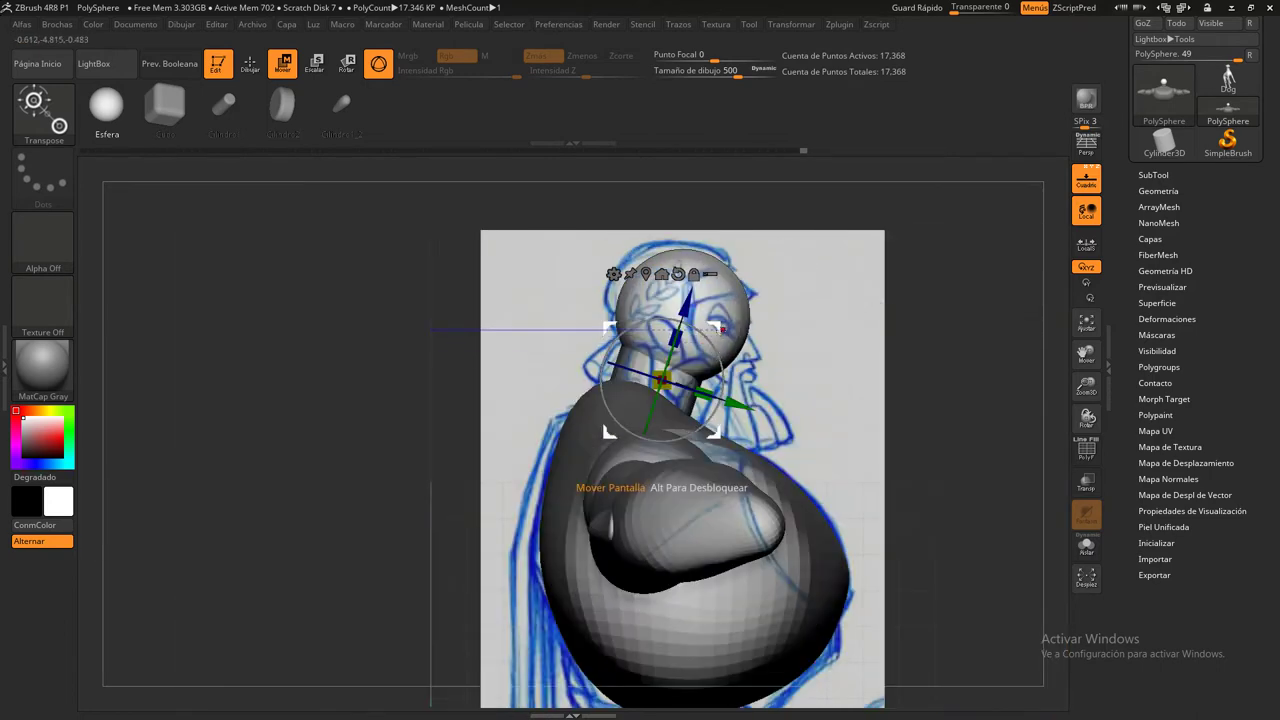
left_click_drag(662, 385, 708, 324)
left_click_drag(880, 382, 901, 380)
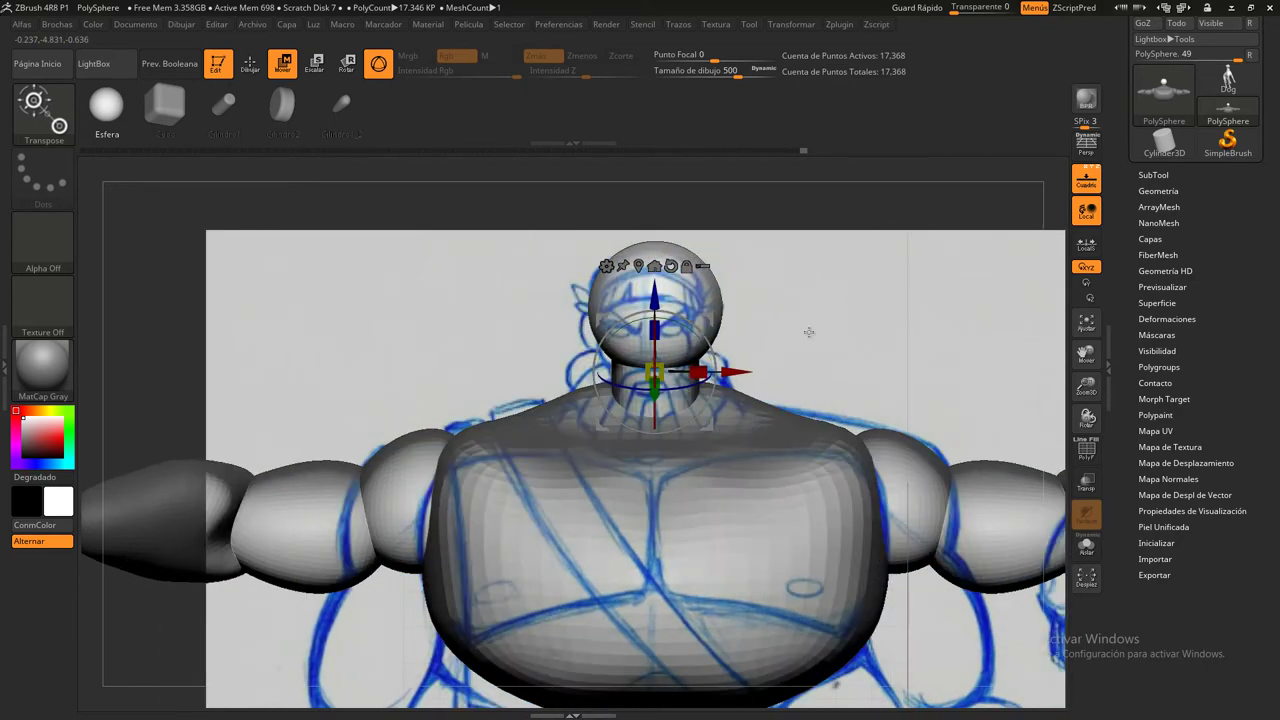
left_click_drag(809, 332, 681, 402, "alt")
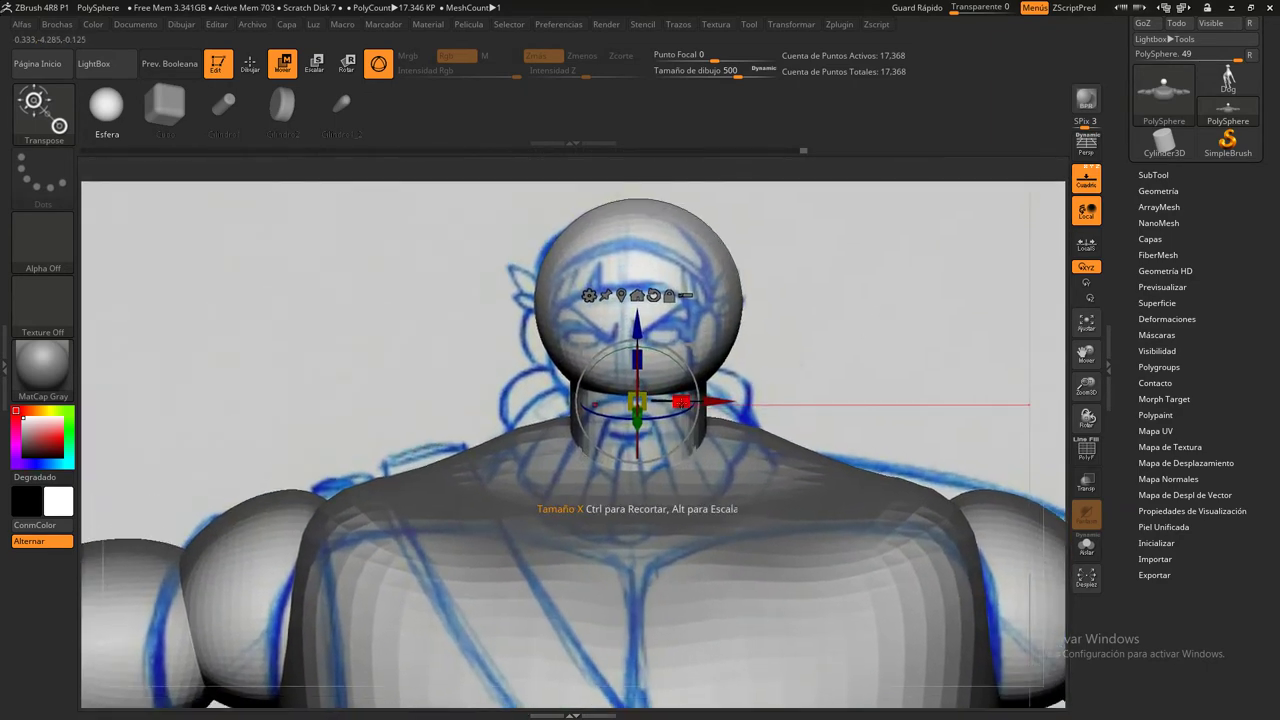
left_click(249, 66)
Narrow the head sphere evenly at both sides with the Move brush
left_click(57, 108)
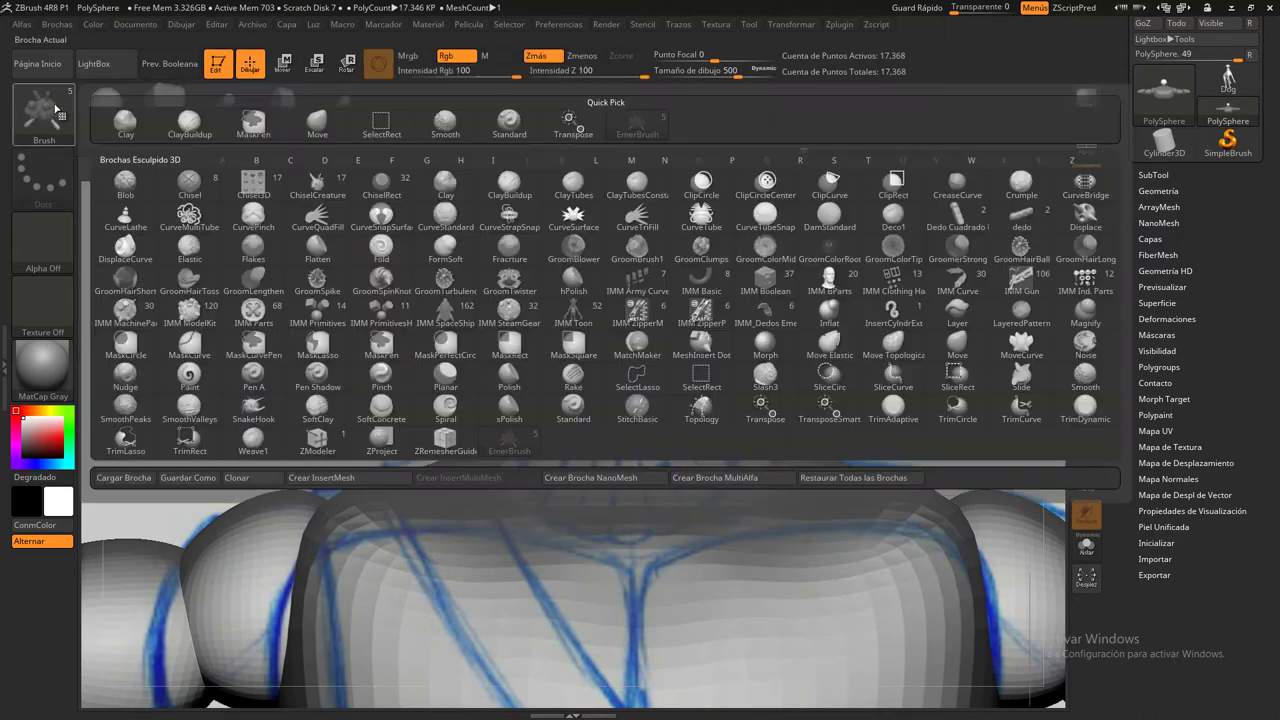
left_click(317, 122)
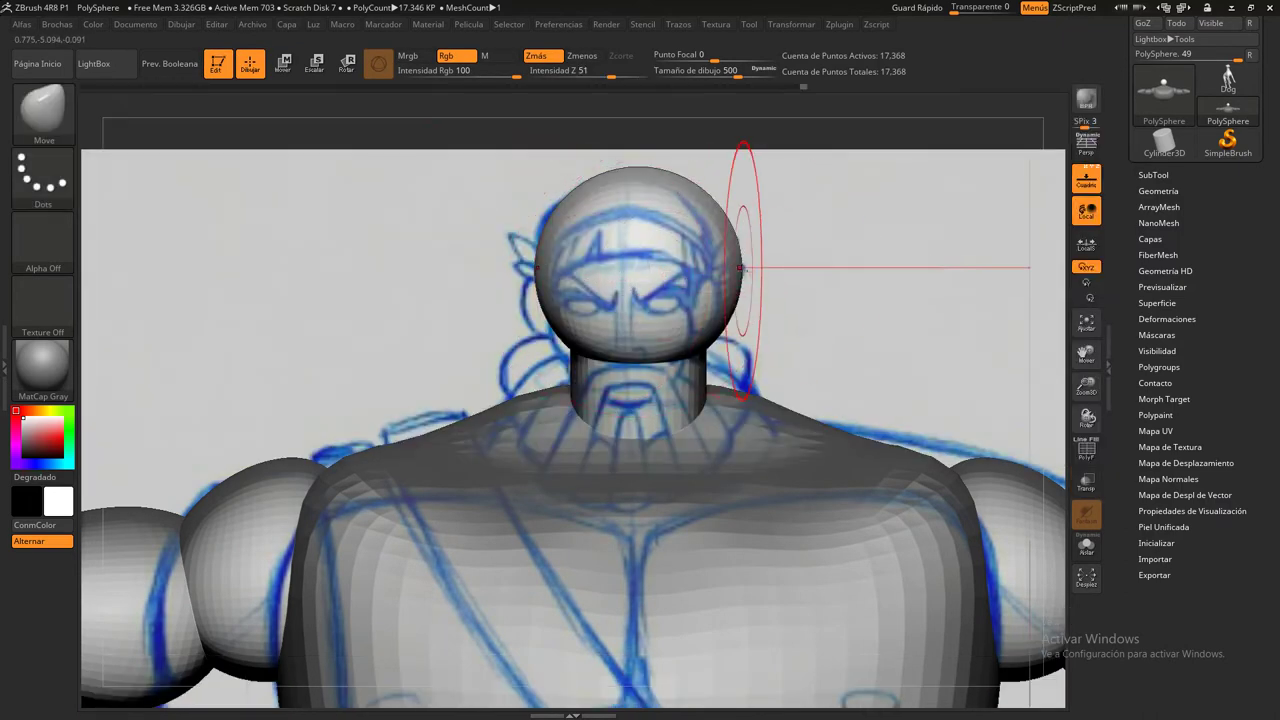
left_click_drag(735, 270, 722, 260)
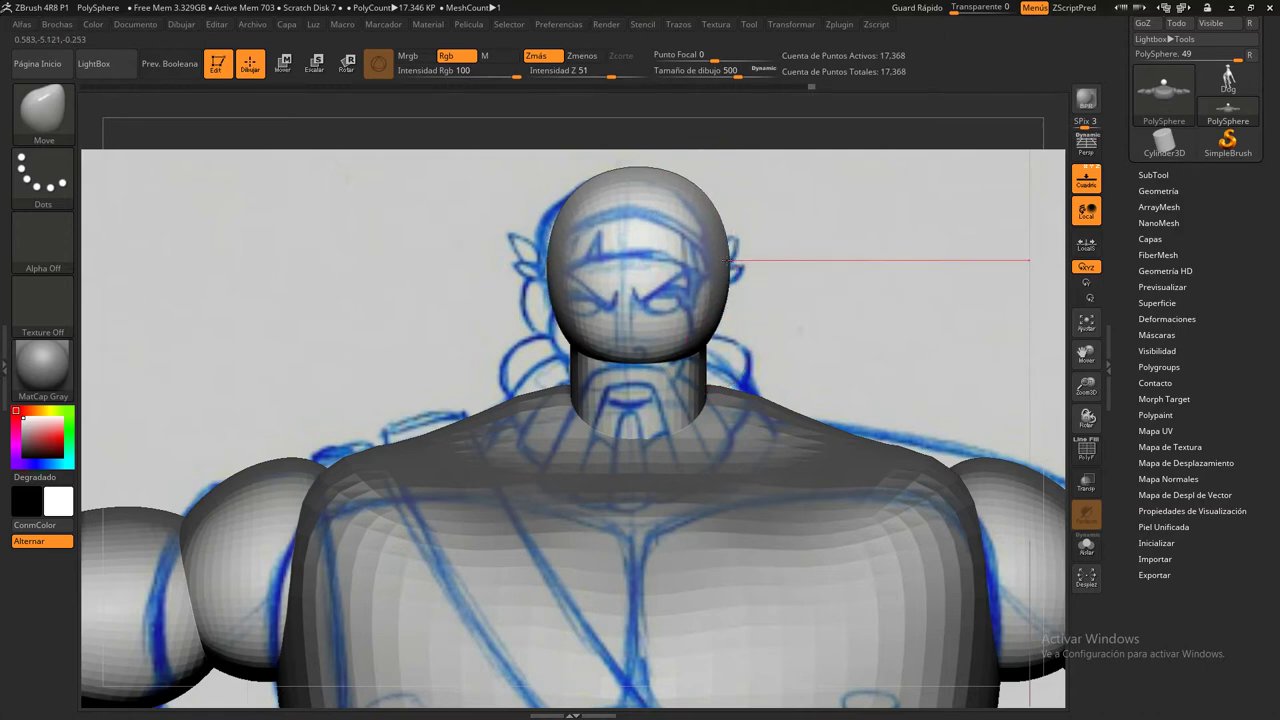
Insert a new sphere beside the head from the side view
left_click(42, 110)
left_click(646, 128)
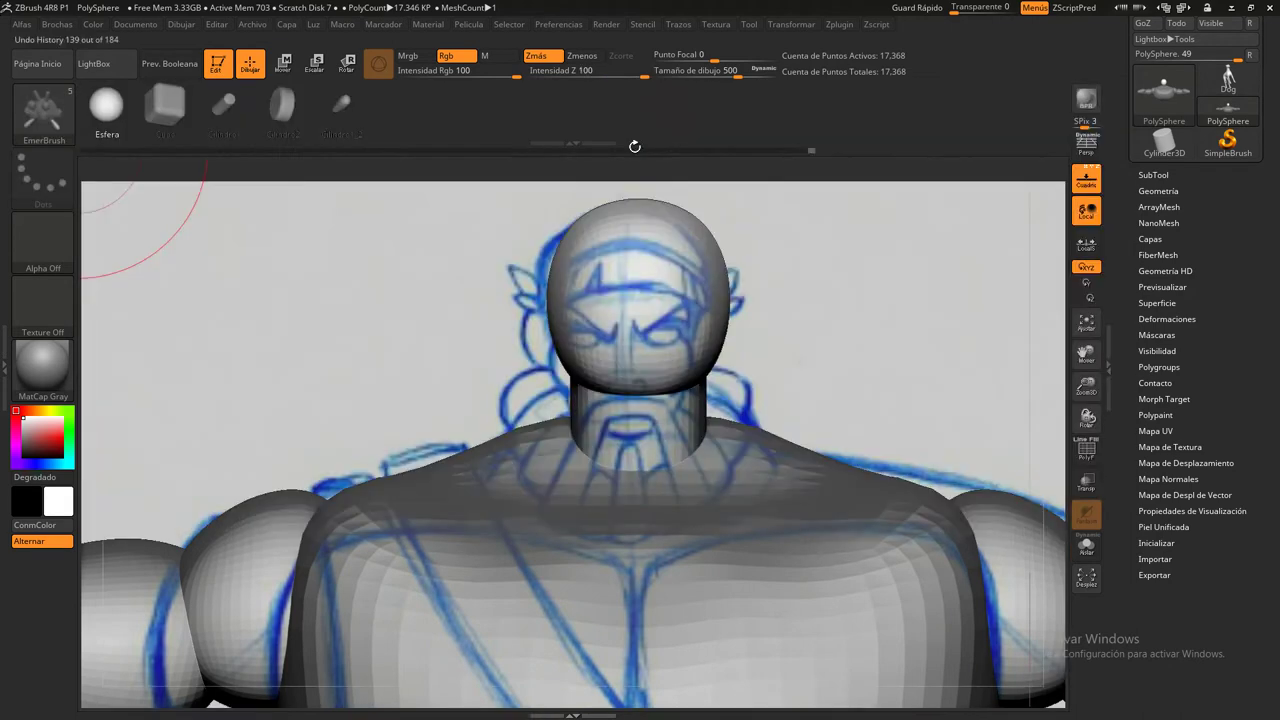
mouse_move(925, 300)
left_mouse_down()
mouse_move(988, 302)
mouse_move(943, 343)
left_mouse_up()
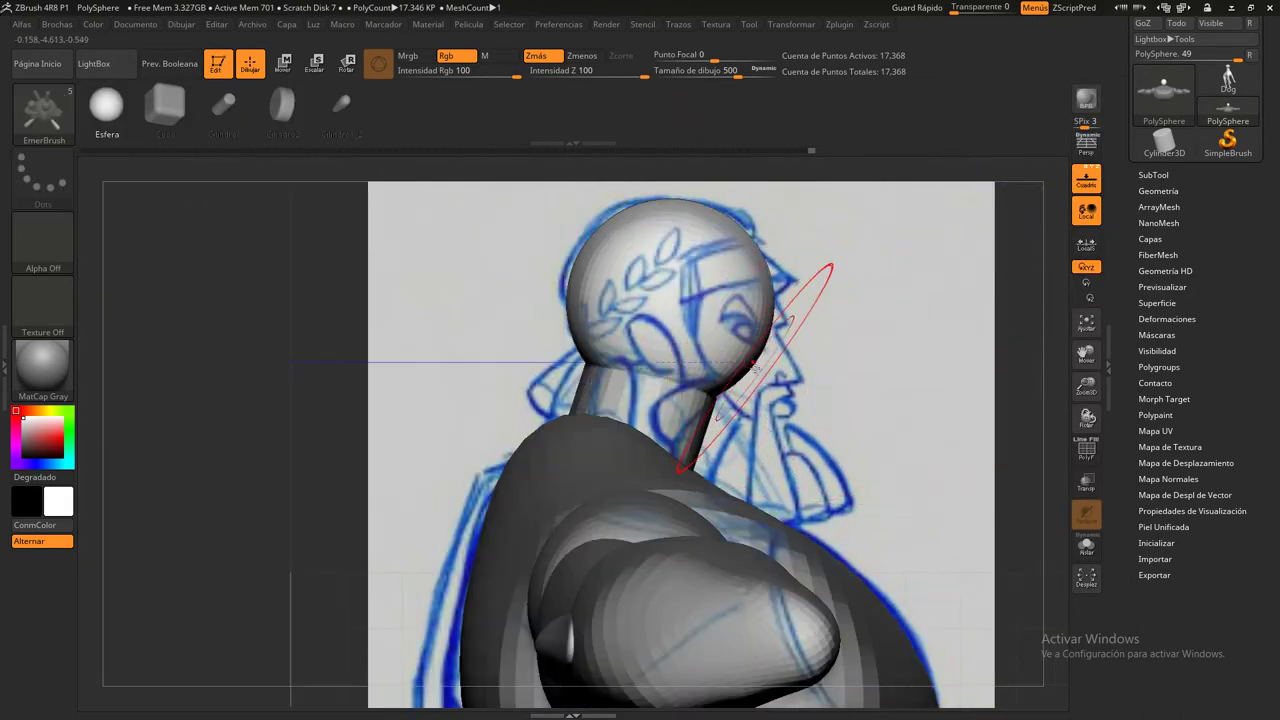
left_click_drag(760, 371, 770, 313)
Try moving the inserted sphere up toward the face, then undo it
left_click(281, 63)
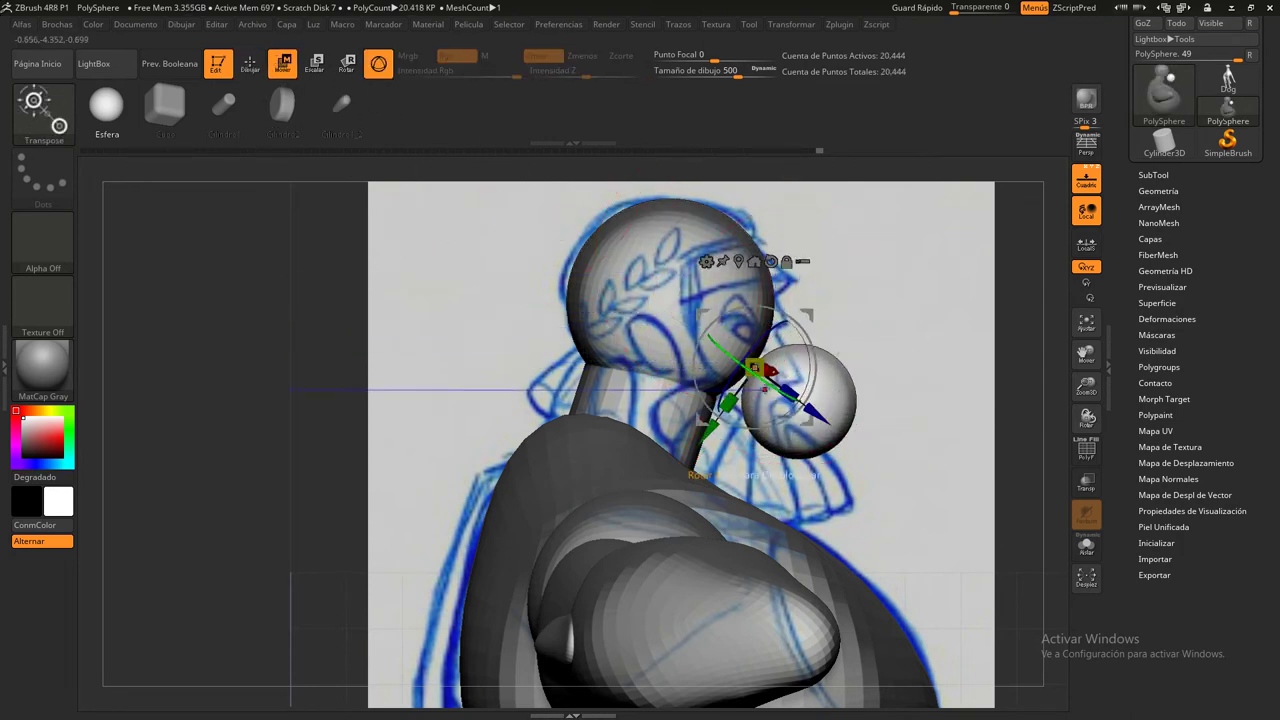
left_click_drag(755, 368, 715, 344)
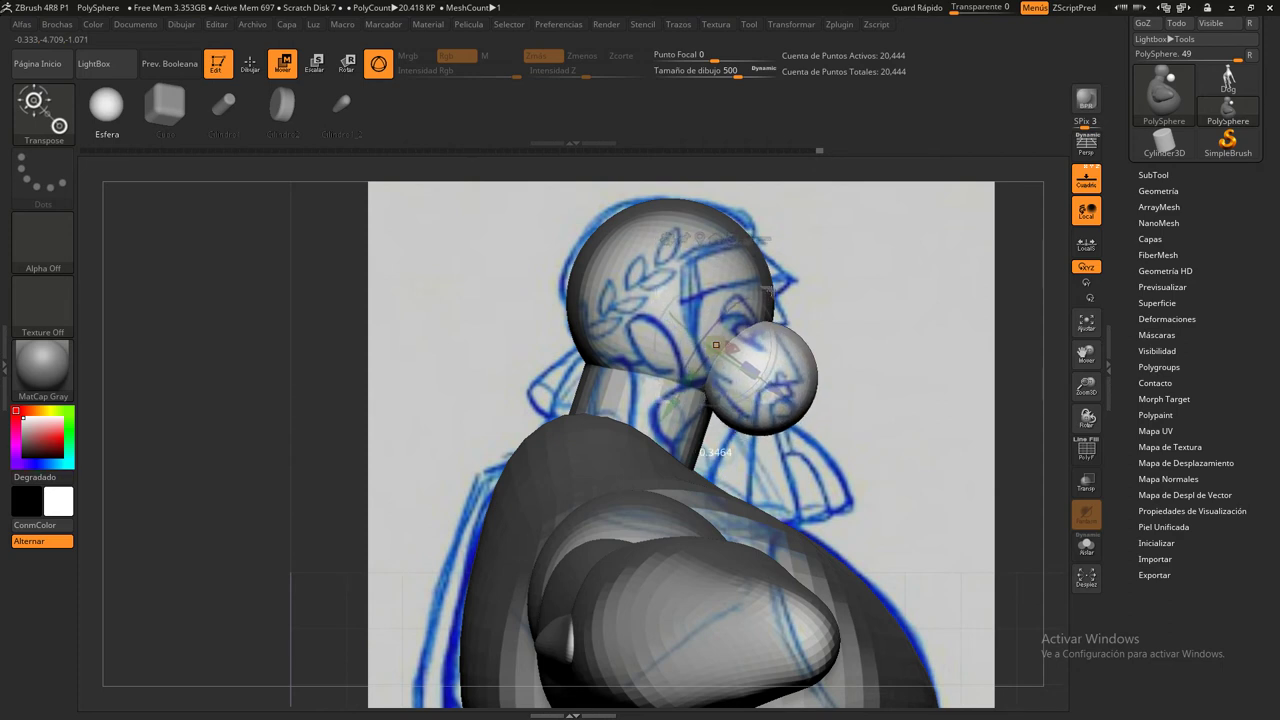
left_click_drag(768, 290, 761, 336)
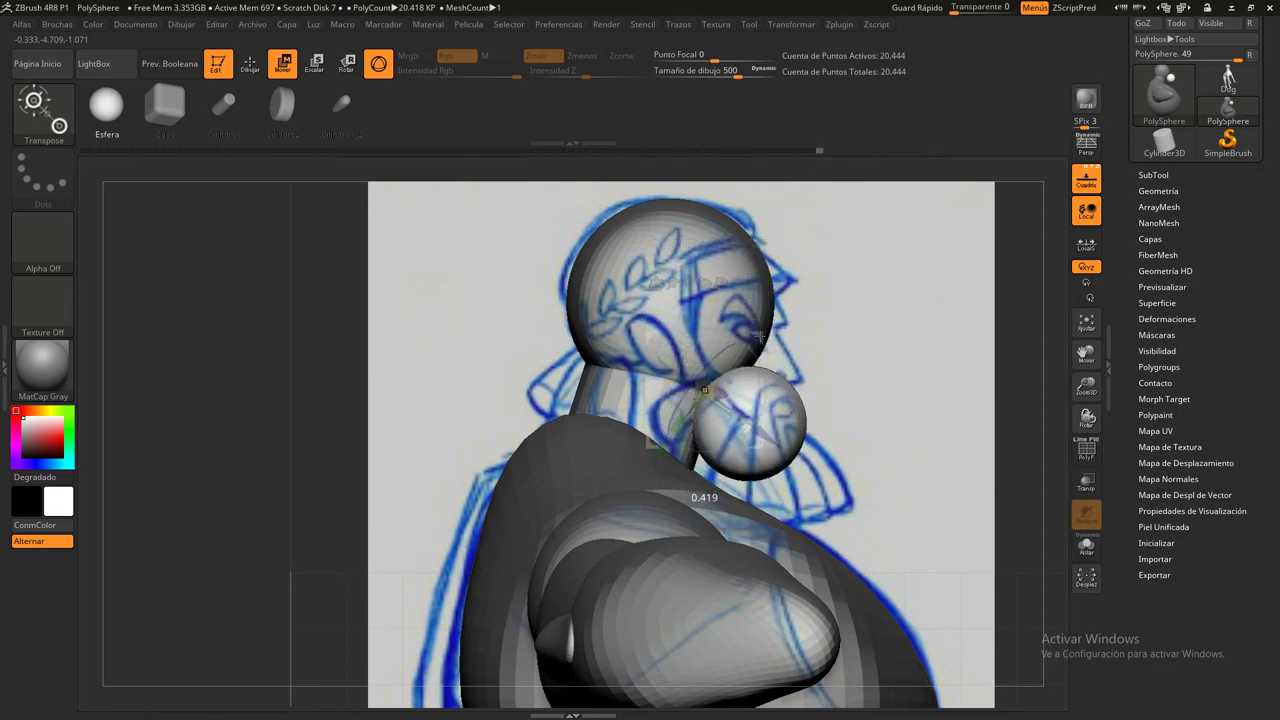
left_click_drag(870, 373, 831, 374, "shift")
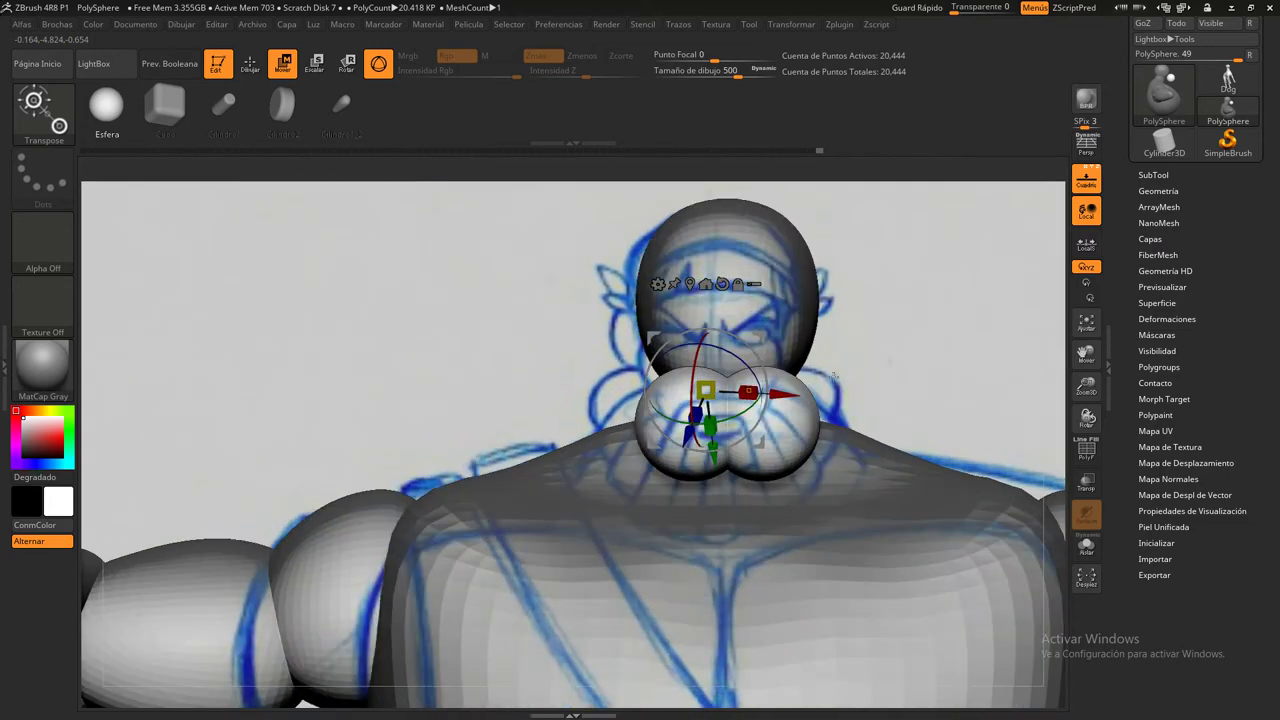
key("ctrl+z")
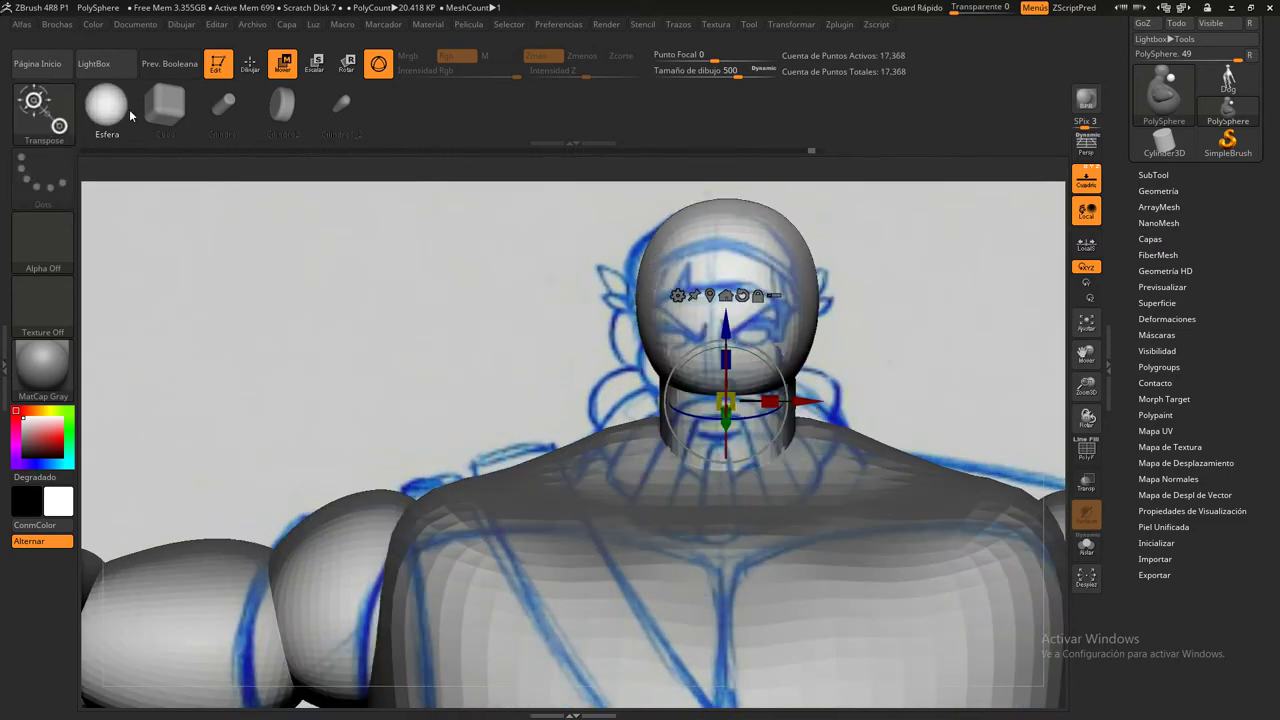
Draw a new sphere over the neck and nudge it up under the chin in profile
left_click(250, 63)
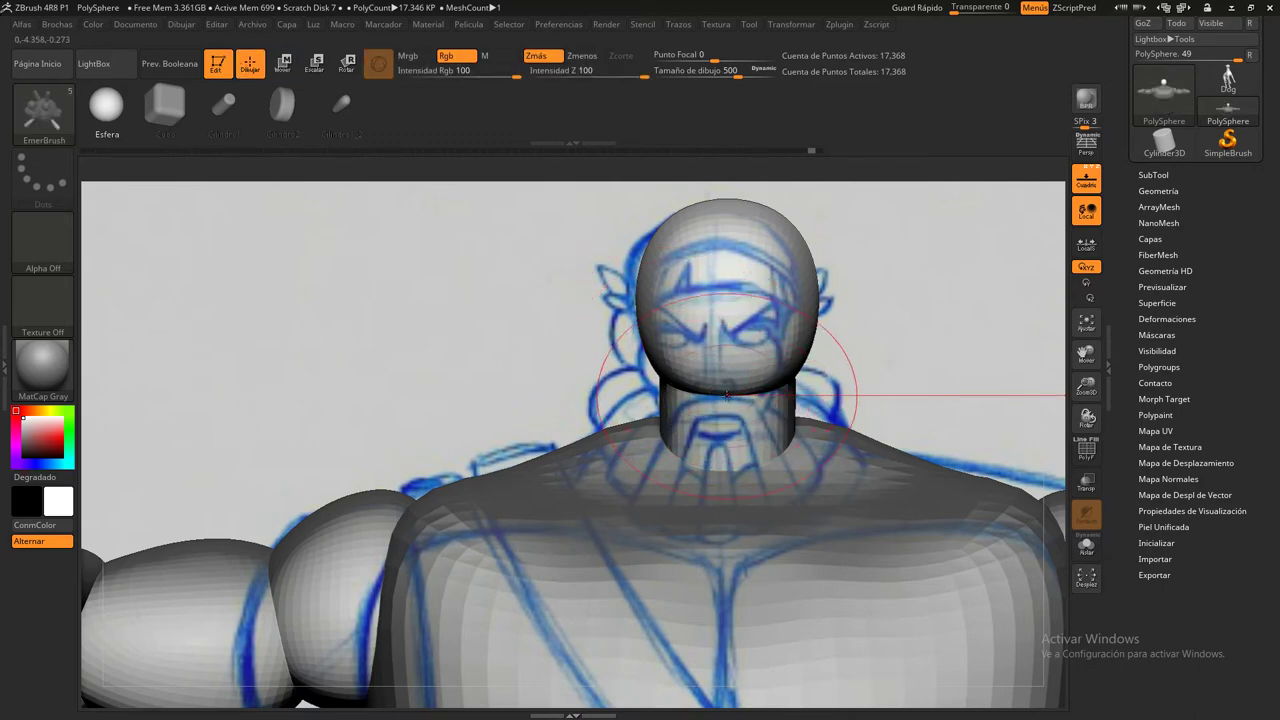
left_click_drag(727, 378, 737, 322)
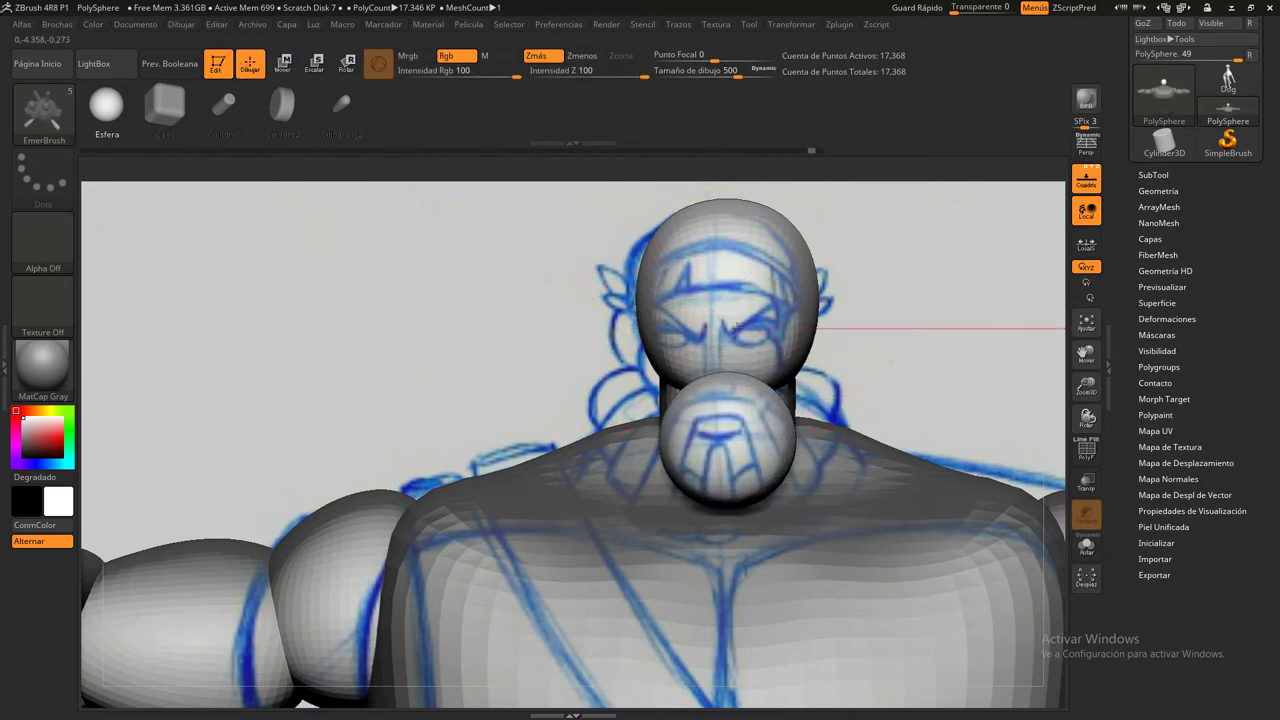
left_click(283, 63)
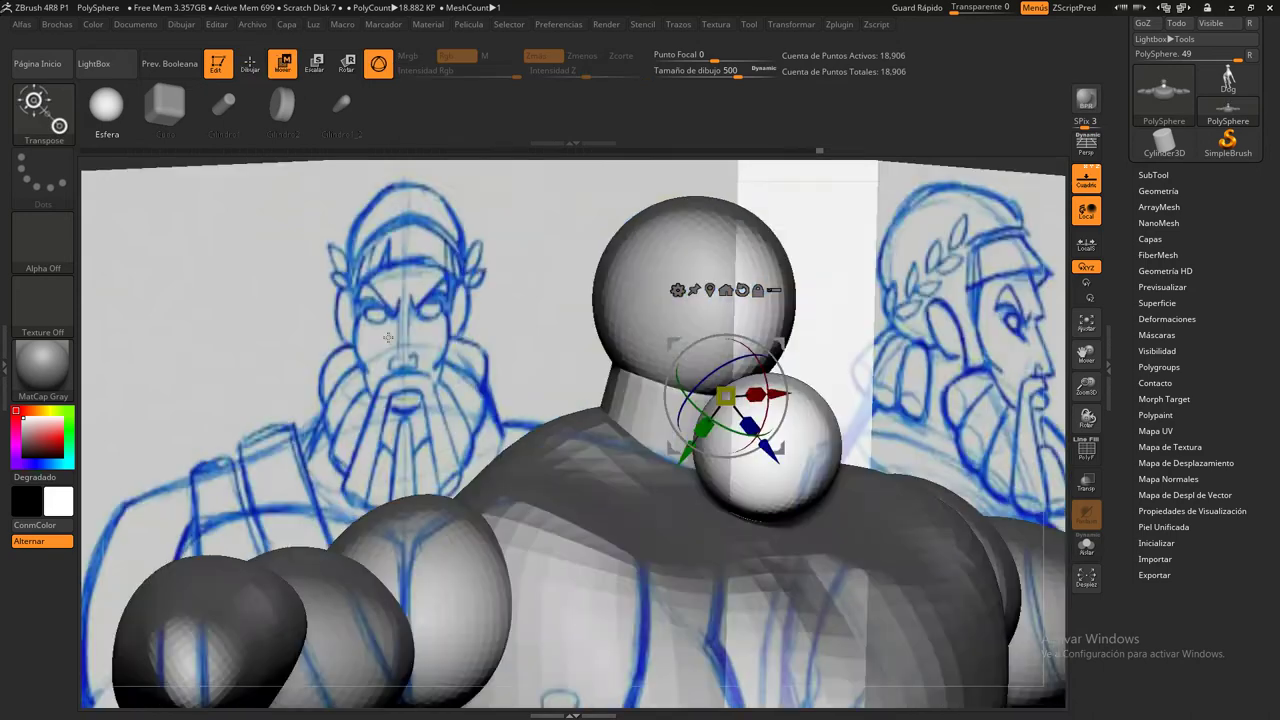
left_click_drag(950, 250, 415, 337)
left_click_drag(785, 347, 773, 322)
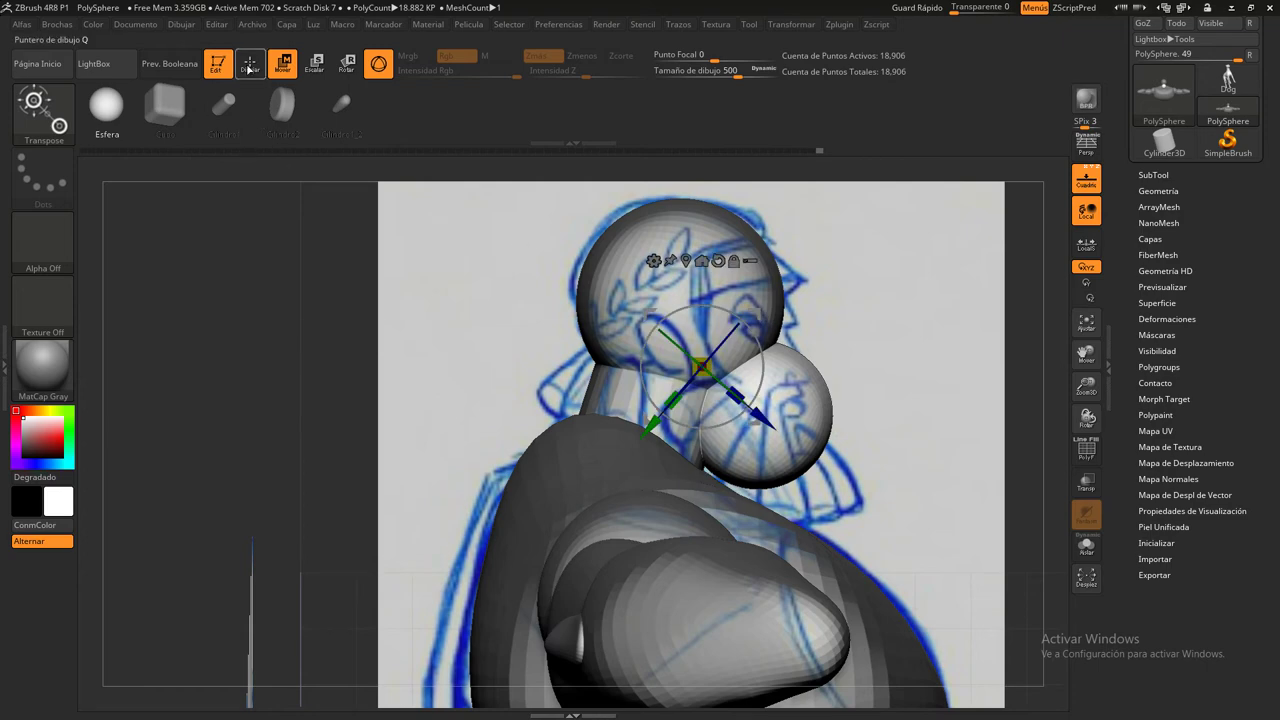
left_click(249, 66)
With the Move brush, shape the beard sphere's front and sides, dropping size to 228
left_click(48, 110)
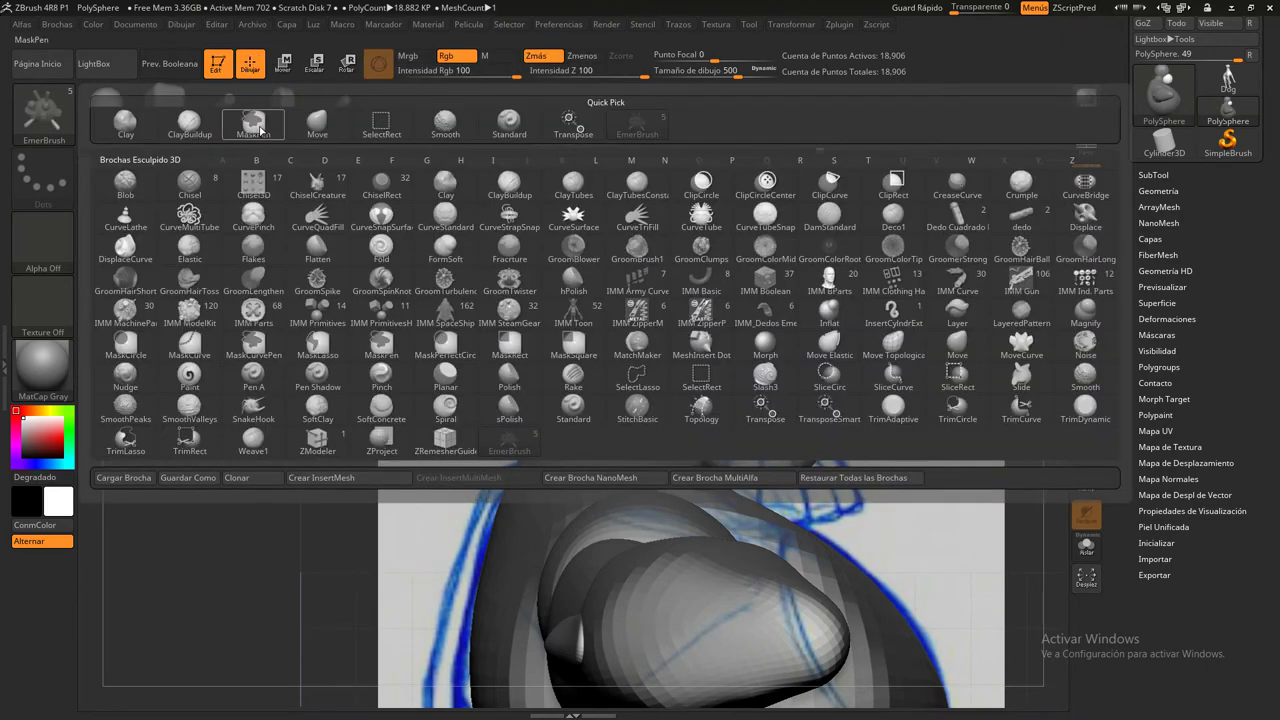
left_click(317, 127)
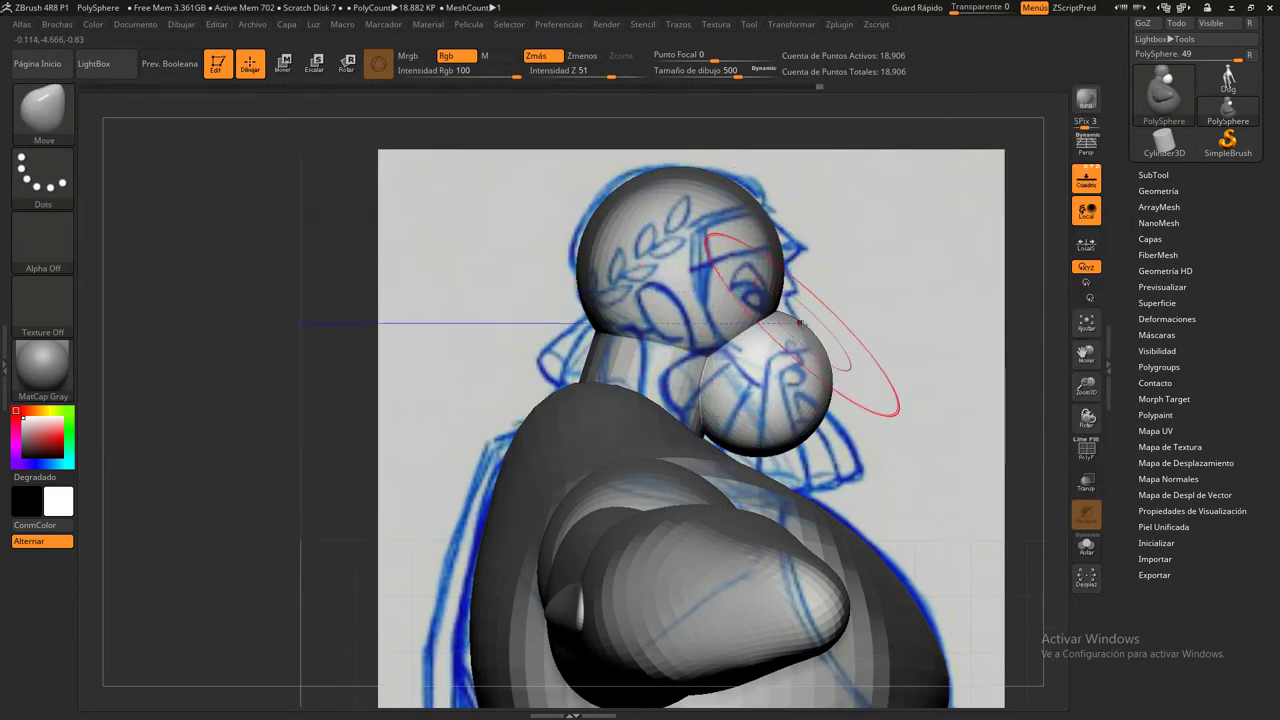
left_click_drag(773, 302, 755, 383)
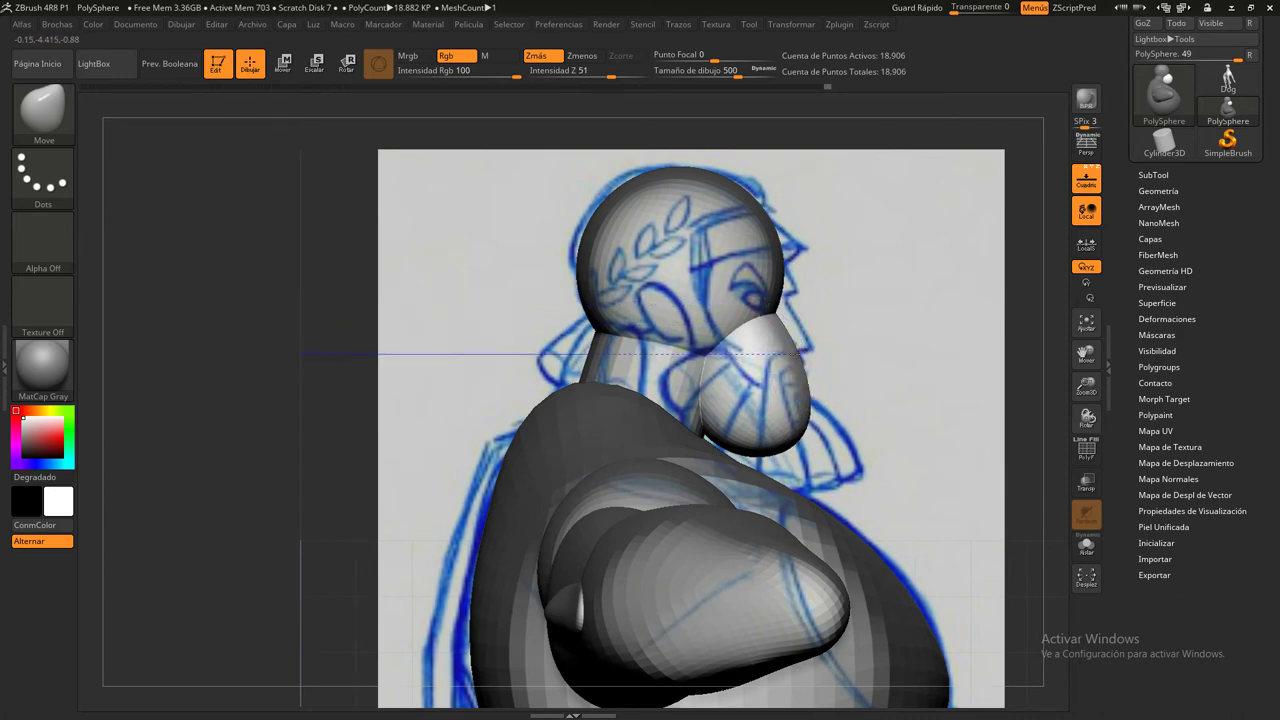
left_click_drag(929, 414, 780, 388, "shift")
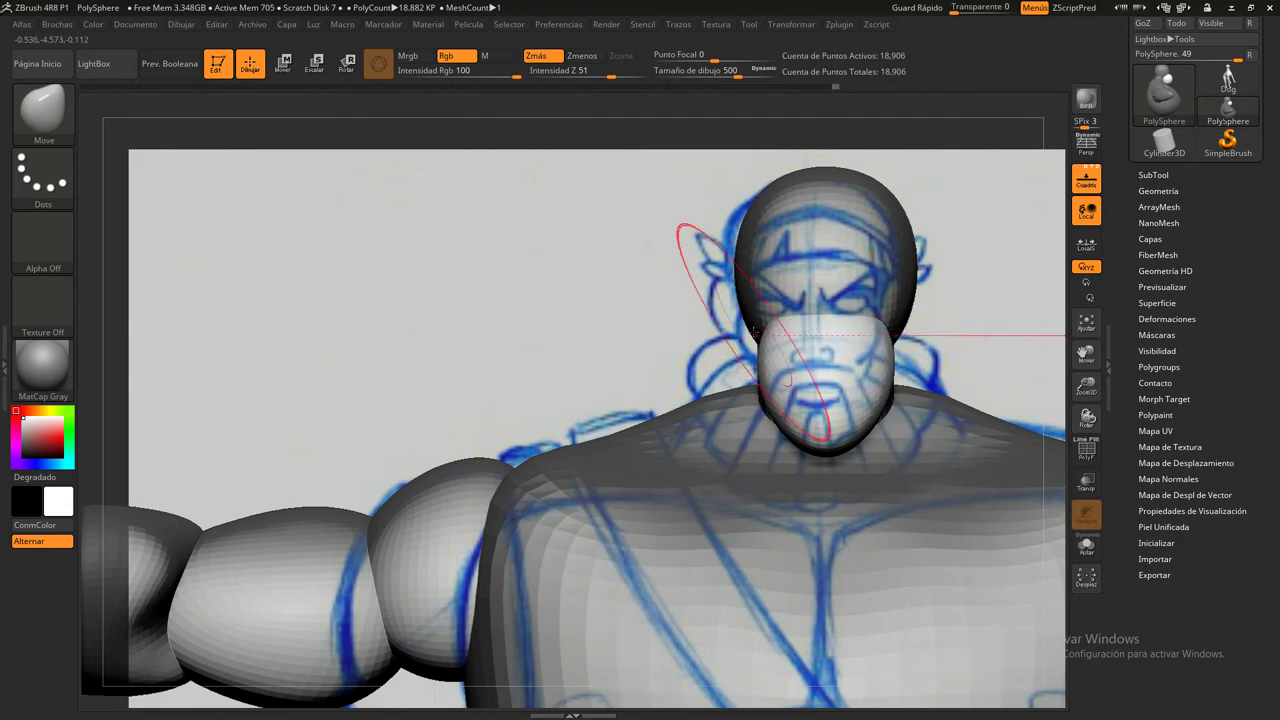
left_click_drag(763, 382, 762, 392)
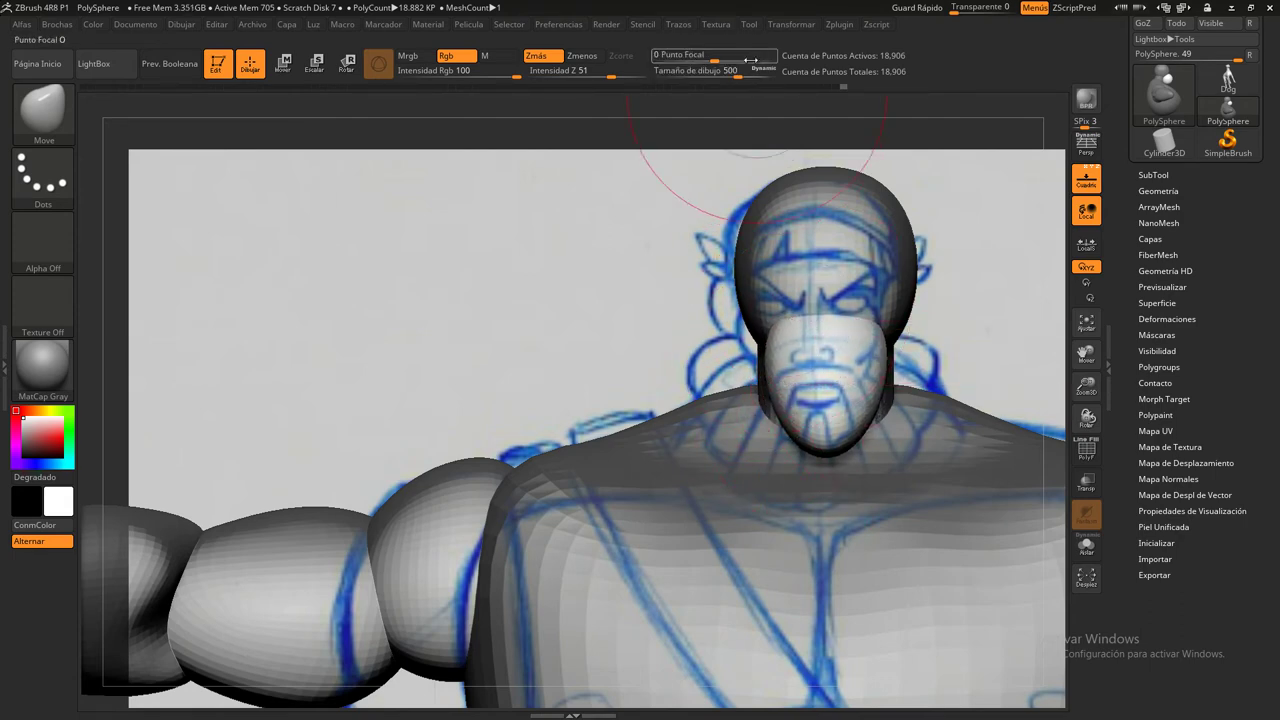
left_click_drag(712, 73, 709, 73)
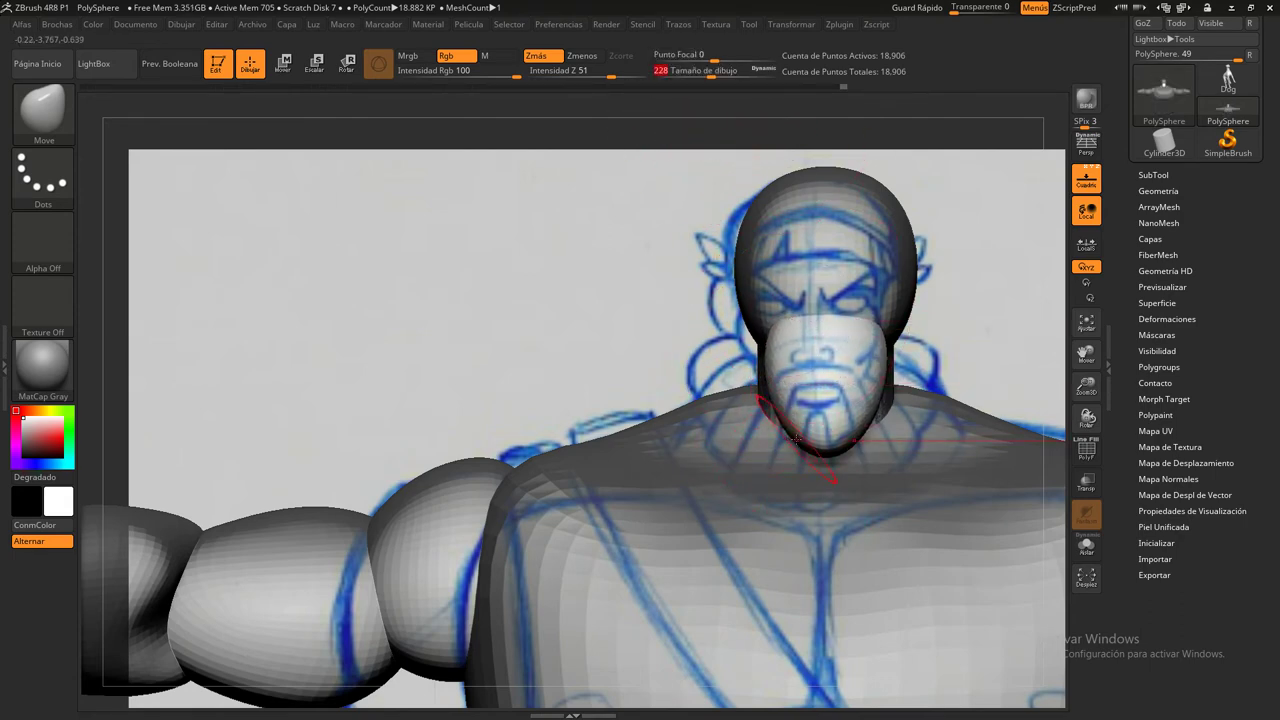
left_click_drag(797, 439, 770, 444)
left_click_drag(768, 384, 766, 346)
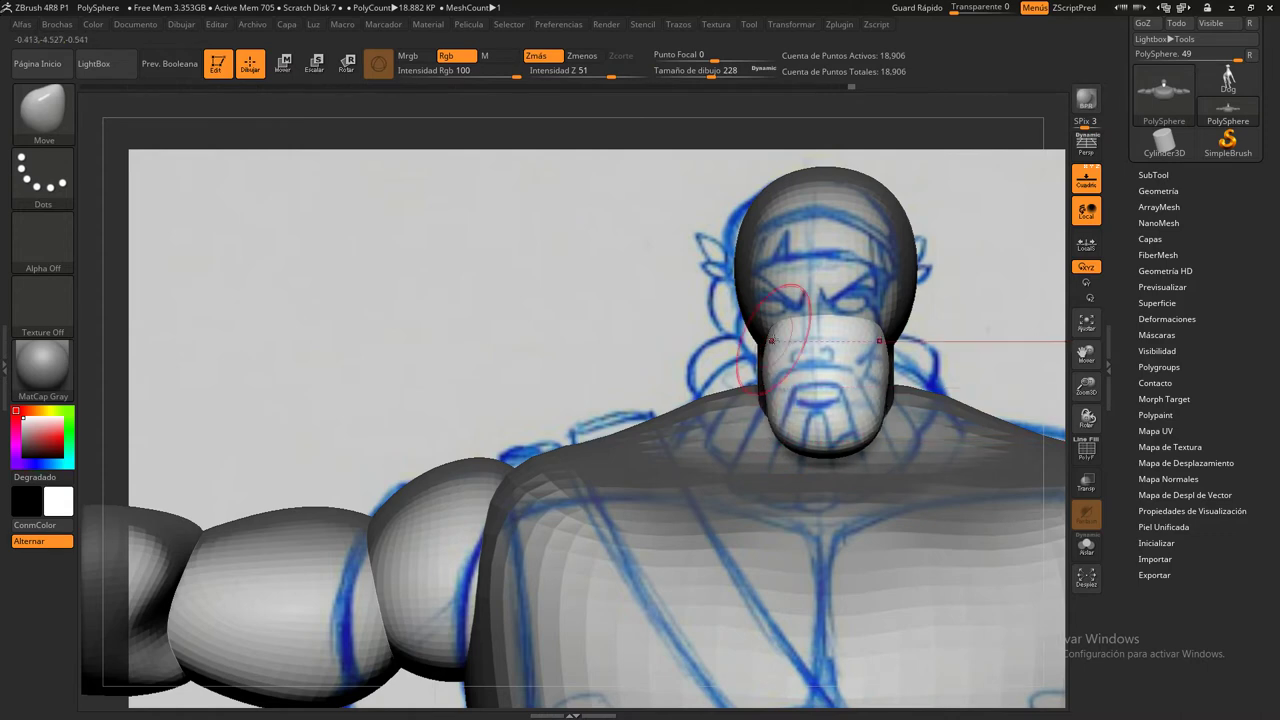
left_click_drag(780, 425, 790, 432)
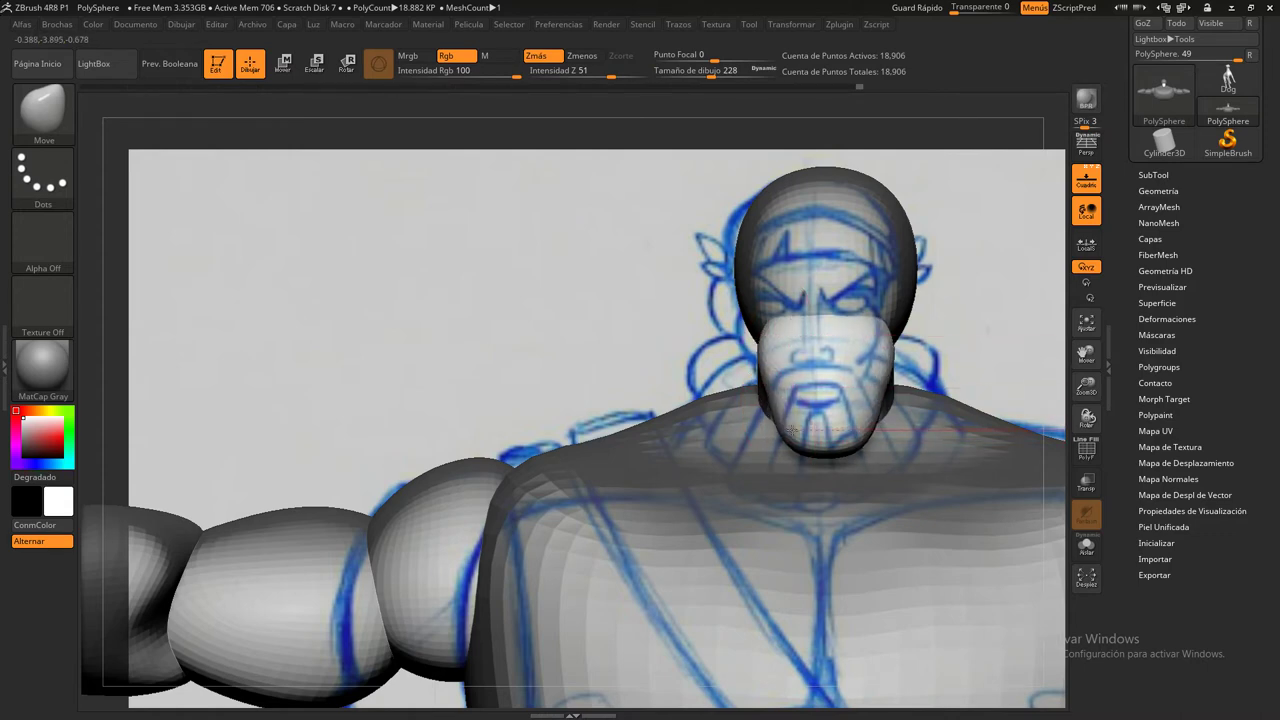
Refine the beard's upper front edge and shrink the brush to 145
left_click_drag(541, 338, 792, 473)
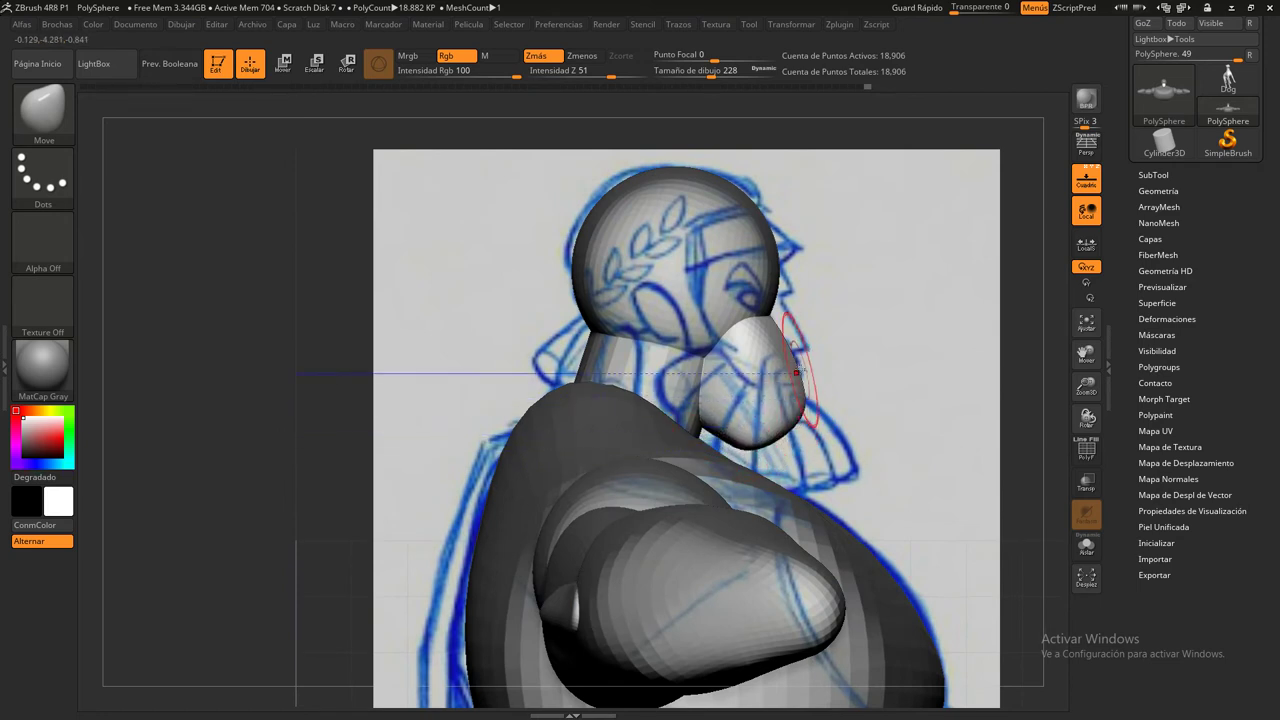
left_click_drag(796, 372, 792, 370)
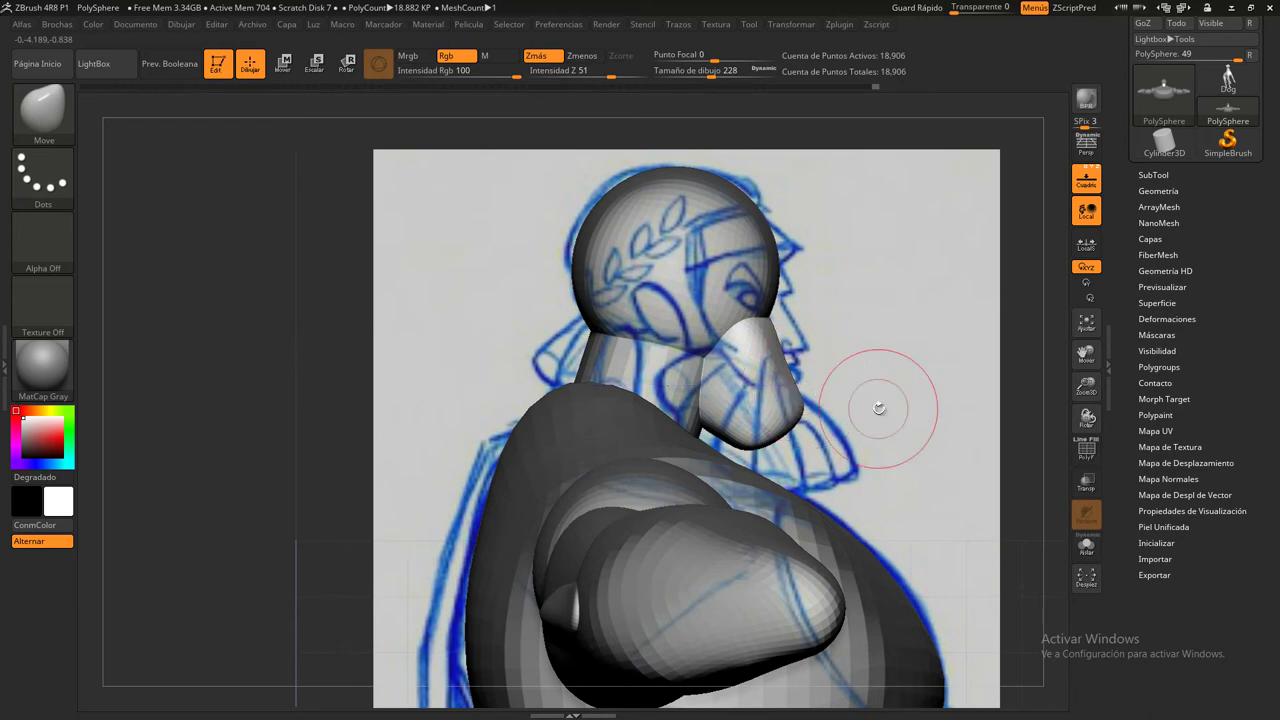
mouse_move(880, 408)
left_mouse_down()
mouse_move(949, 366)
mouse_move(893, 356)
mouse_move(857, 443)
mouse_move(832, 428)
left_mouse_up()
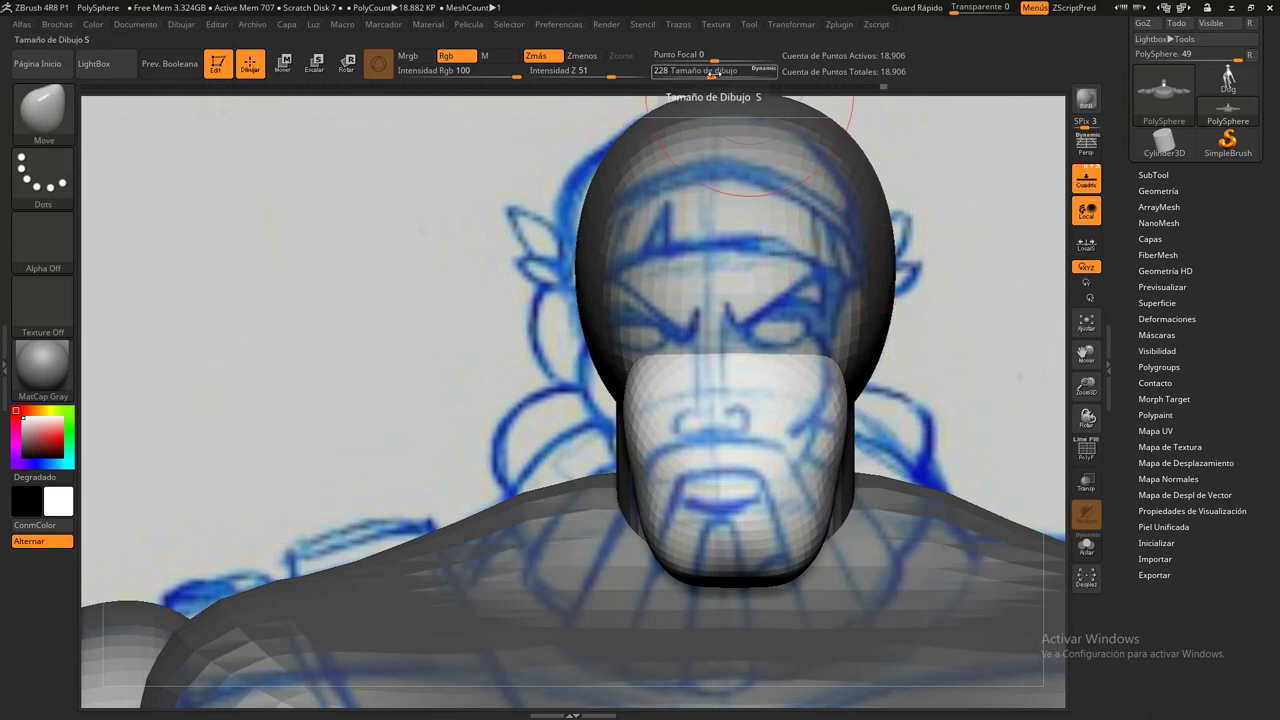
left_click_drag(712, 74, 700, 74)
mouse_move(983, 337)
left_mouse_down("alt")
mouse_move(866, 345)
mouse_move(894, 360)
mouse_move(934, 357)
mouse_move(857, 337)
left_mouse_up("alt")
left_click(43, 108)
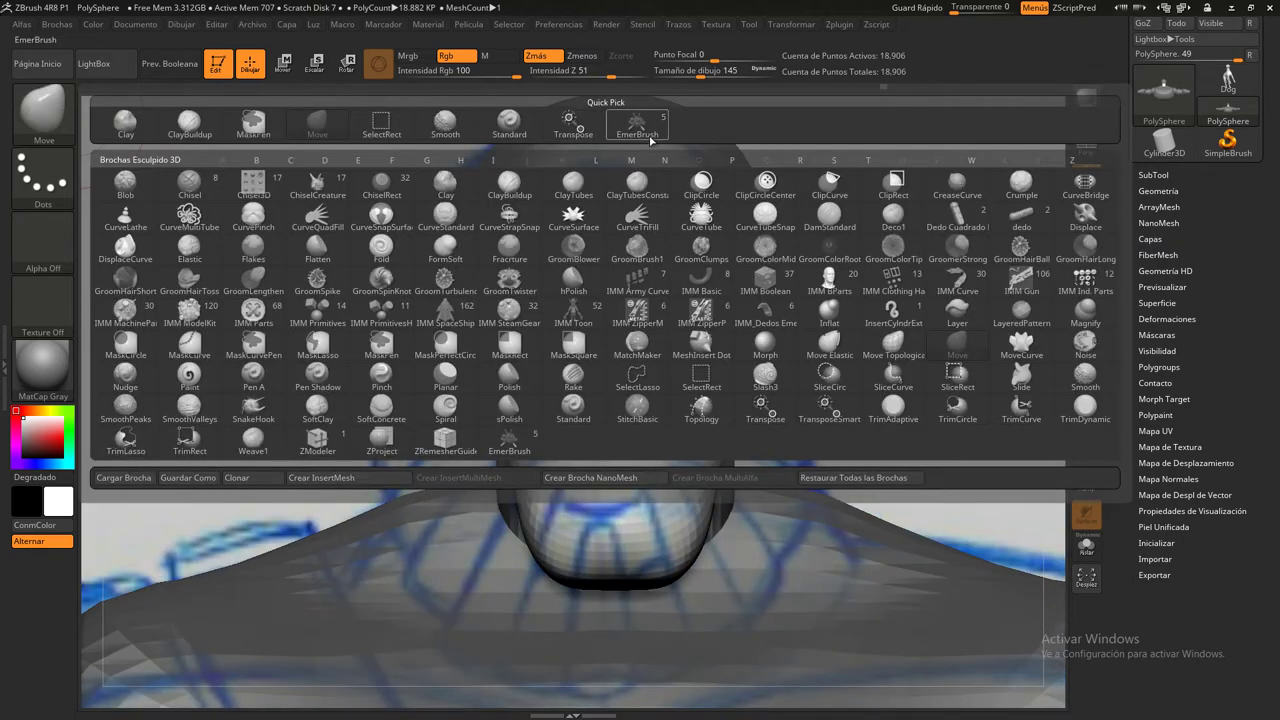
Insert a small sphere at the nose and switch to the Move brush, sized to fit it
left_click(650, 137)
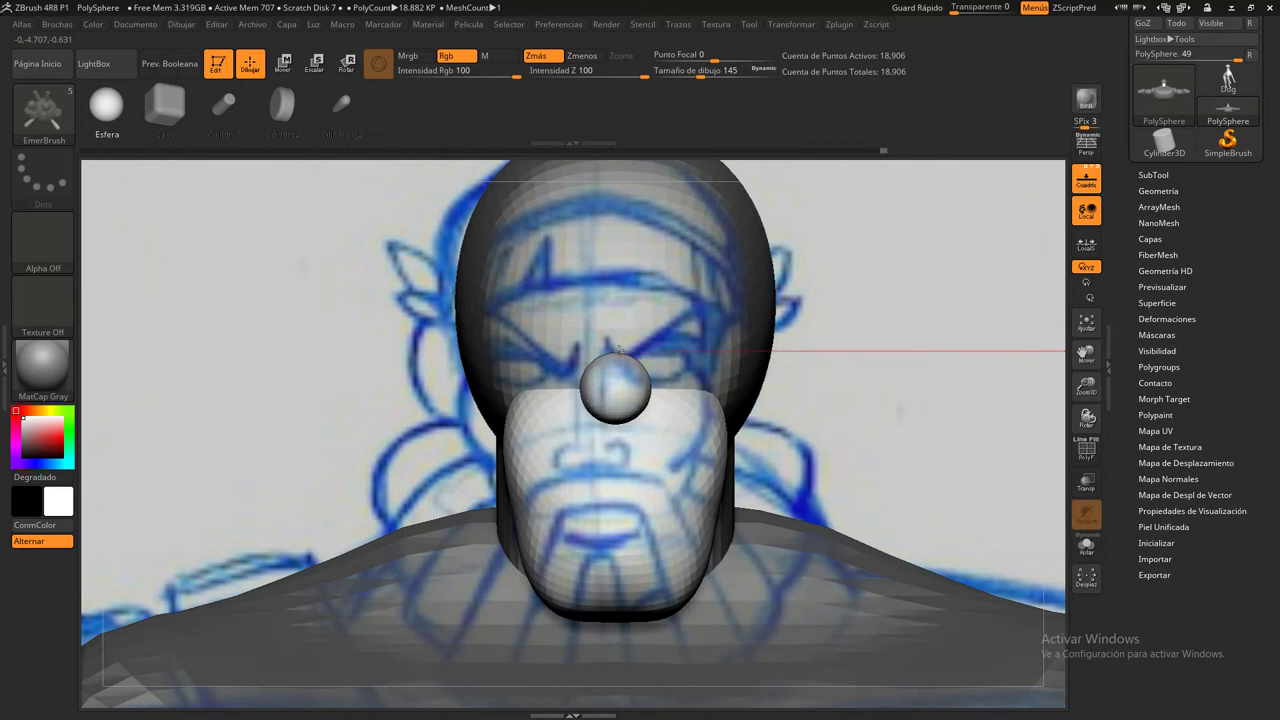
left_click_drag(620, 350, 621, 351)
key("b")
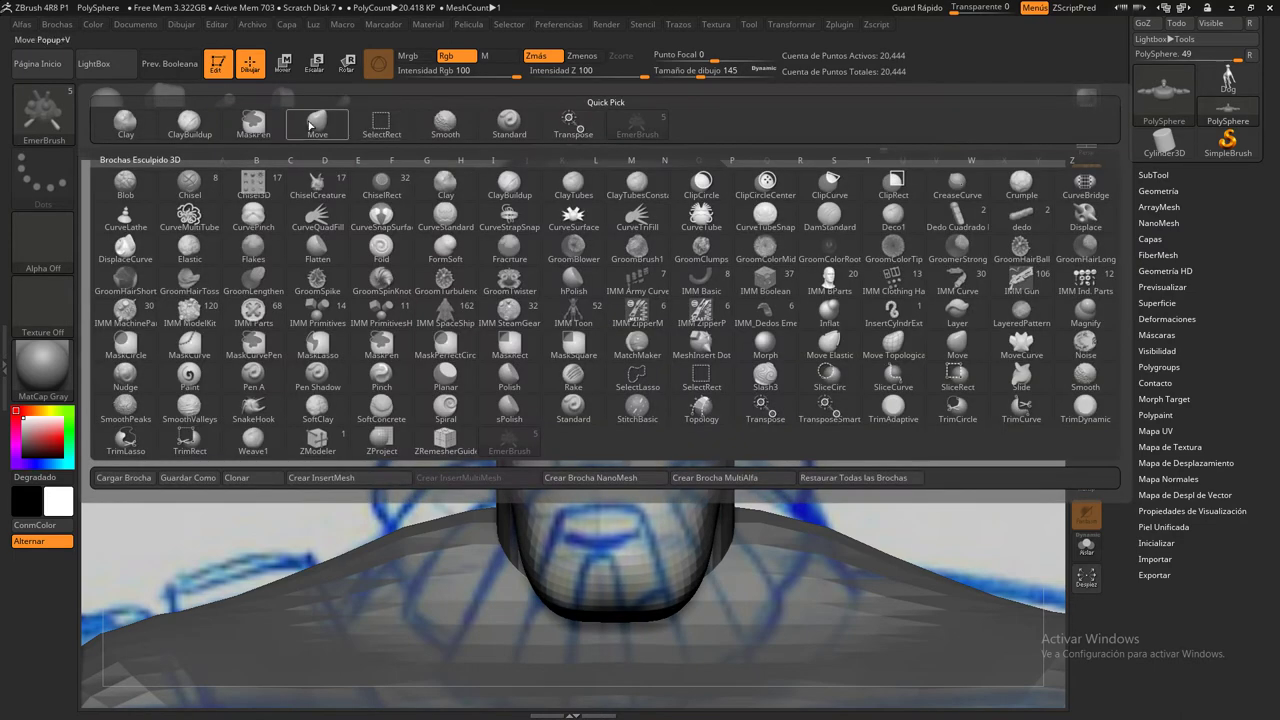
key("m")
key("v")
left_click_drag(708, 77, 697, 77)
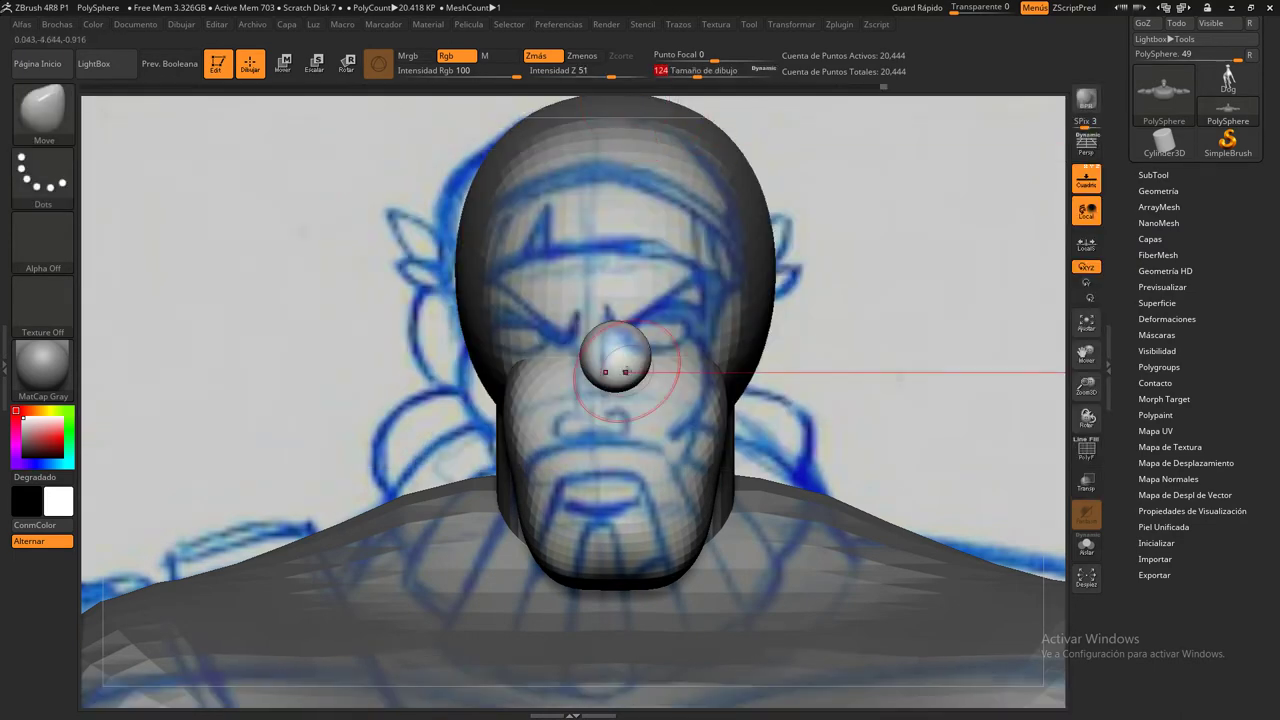
mouse_move(780, 368)
left_mouse_down()
mouse_move(952, 343)
mouse_move(920, 346)
left_mouse_up()
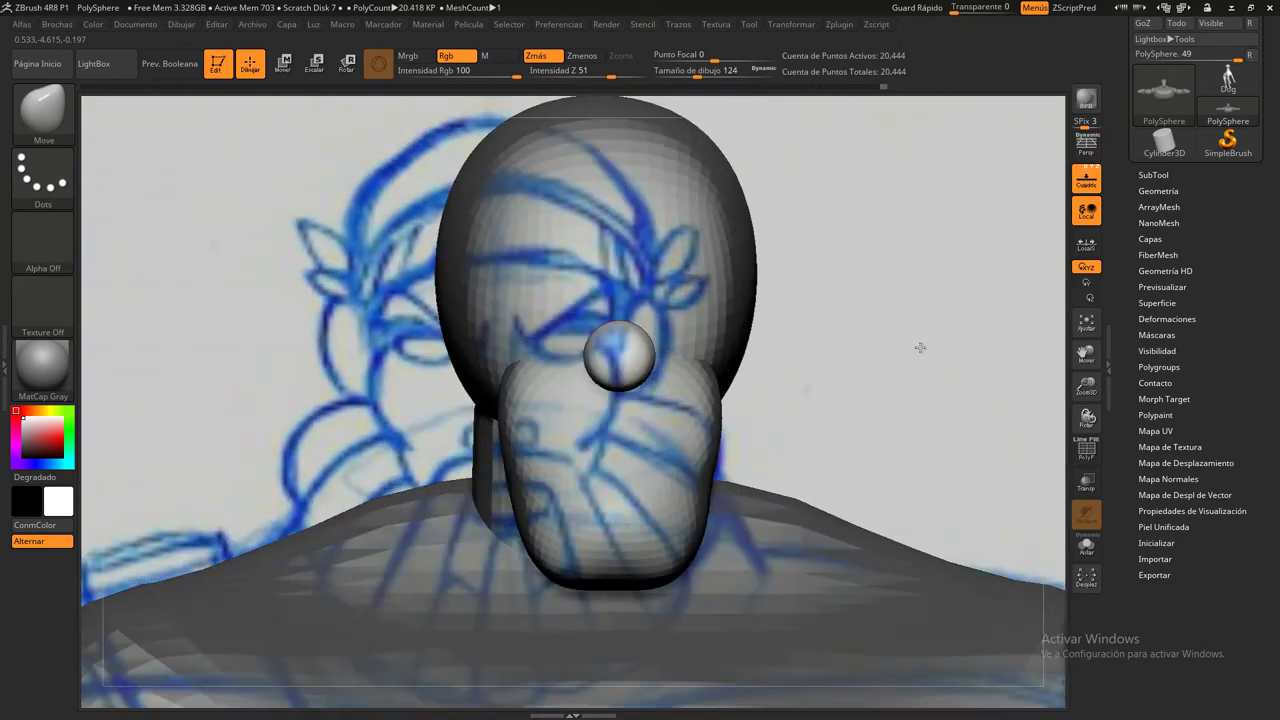
Pull the nose bottom down and round it, narrowing the top into a pointed bridge
left_click_drag(615, 425, 615, 442)
left_click_drag(615, 338, 615, 332)
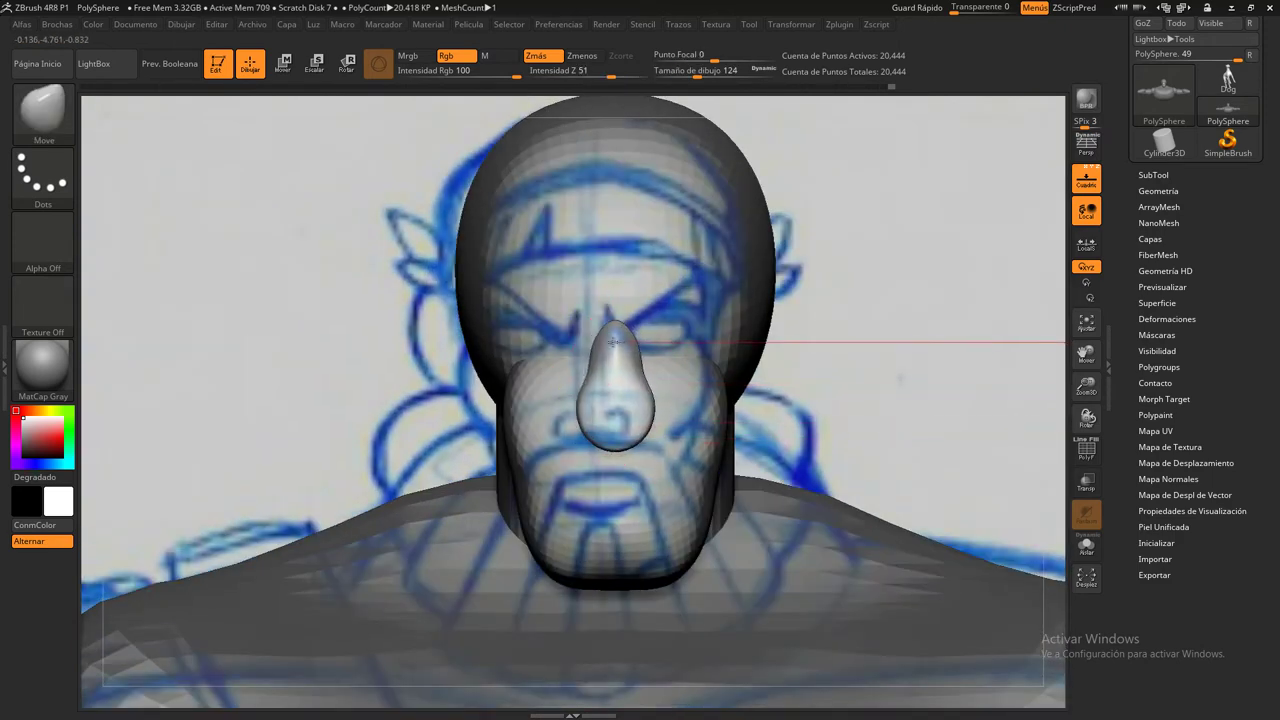
left_click_drag(789, 339, 618, 345)
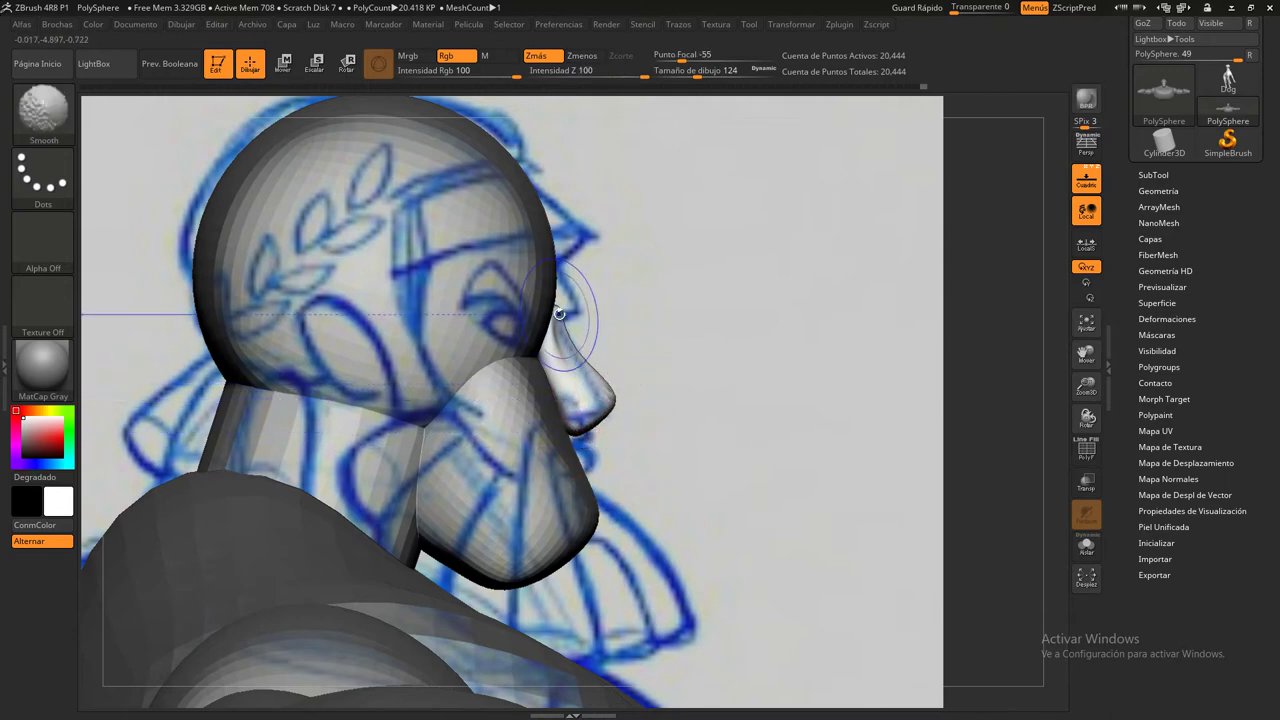
left_click_drag(628, 379, 614, 330, "shift")
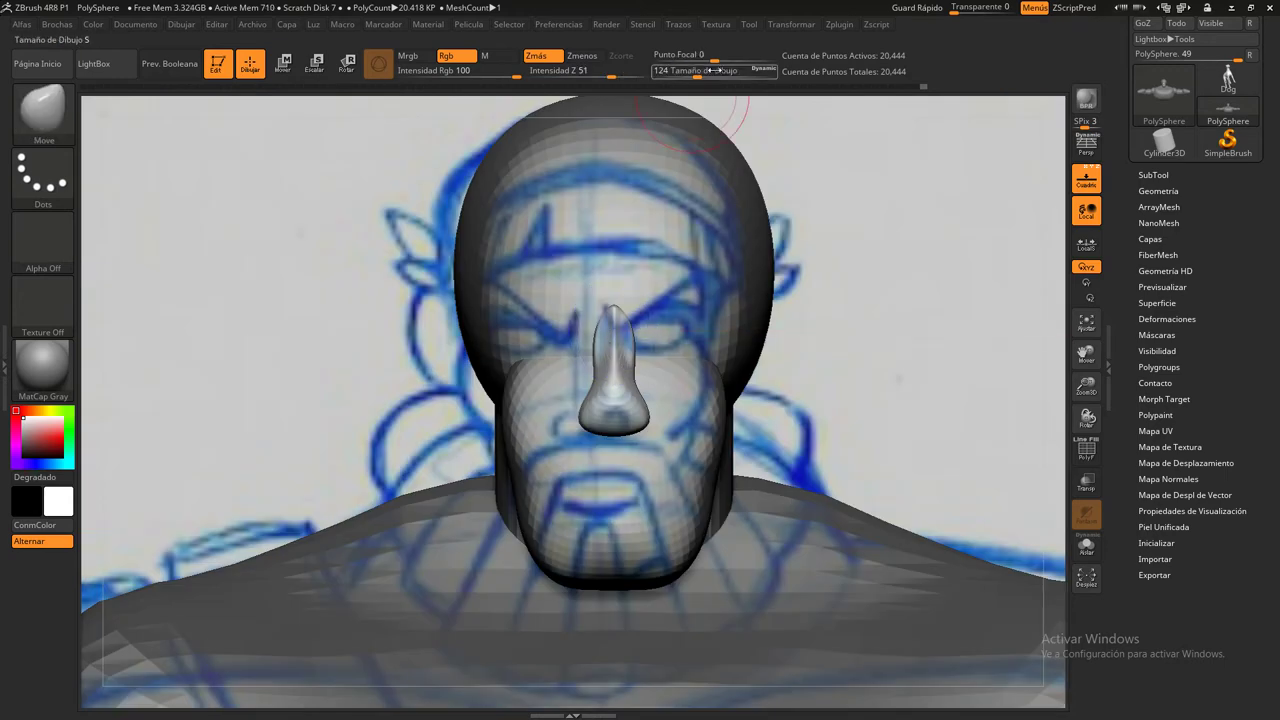
At draw size 44, smooth the nose shaft and bulge the underside lower and rounder
mouse_move(920, 243)
left_mouse_down()
mouse_move(922, 311)
mouse_move(640, 300)
left_mouse_up()
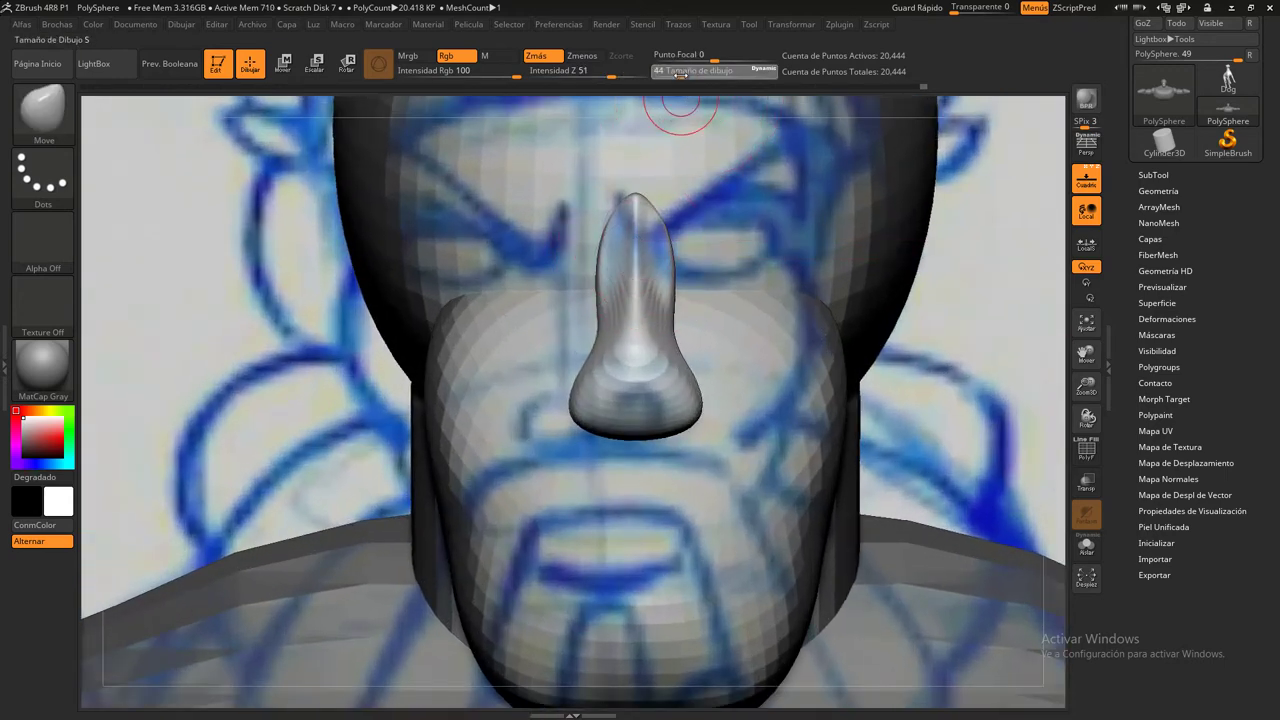
key("shift")
left_click_drag(638, 258, 618, 437, "shift")
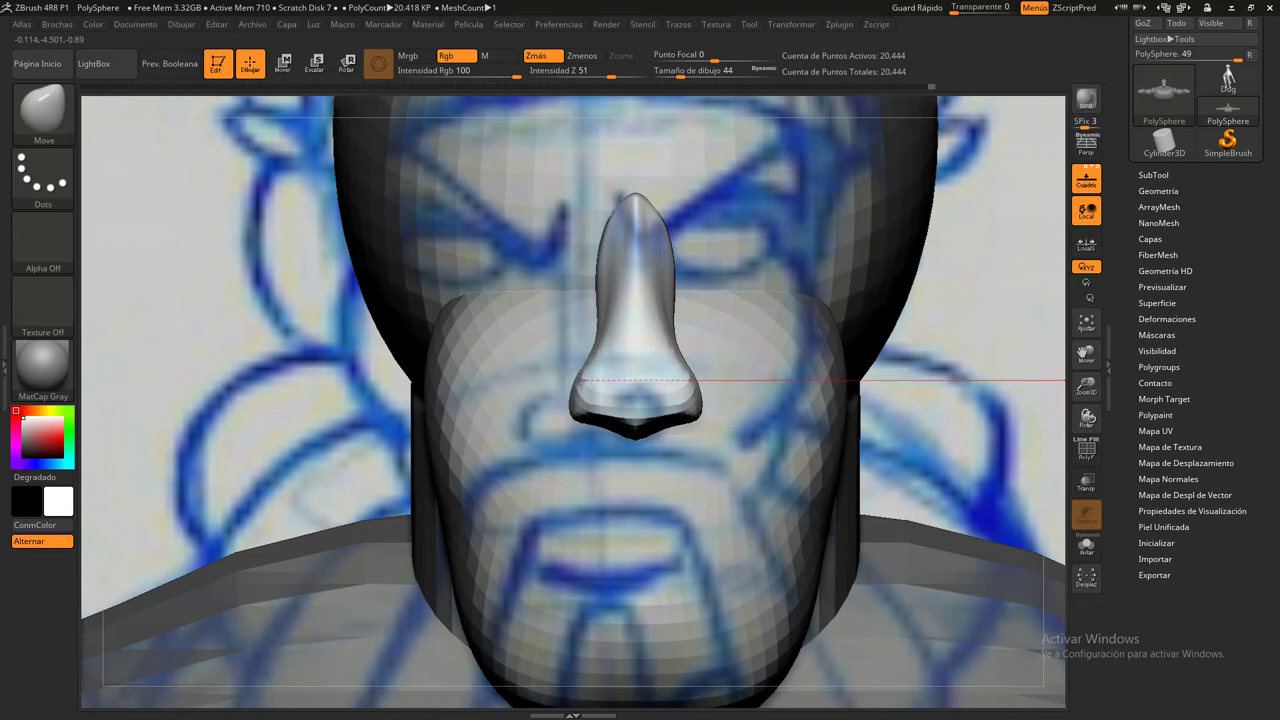
left_click_drag(621, 428, 600, 436)
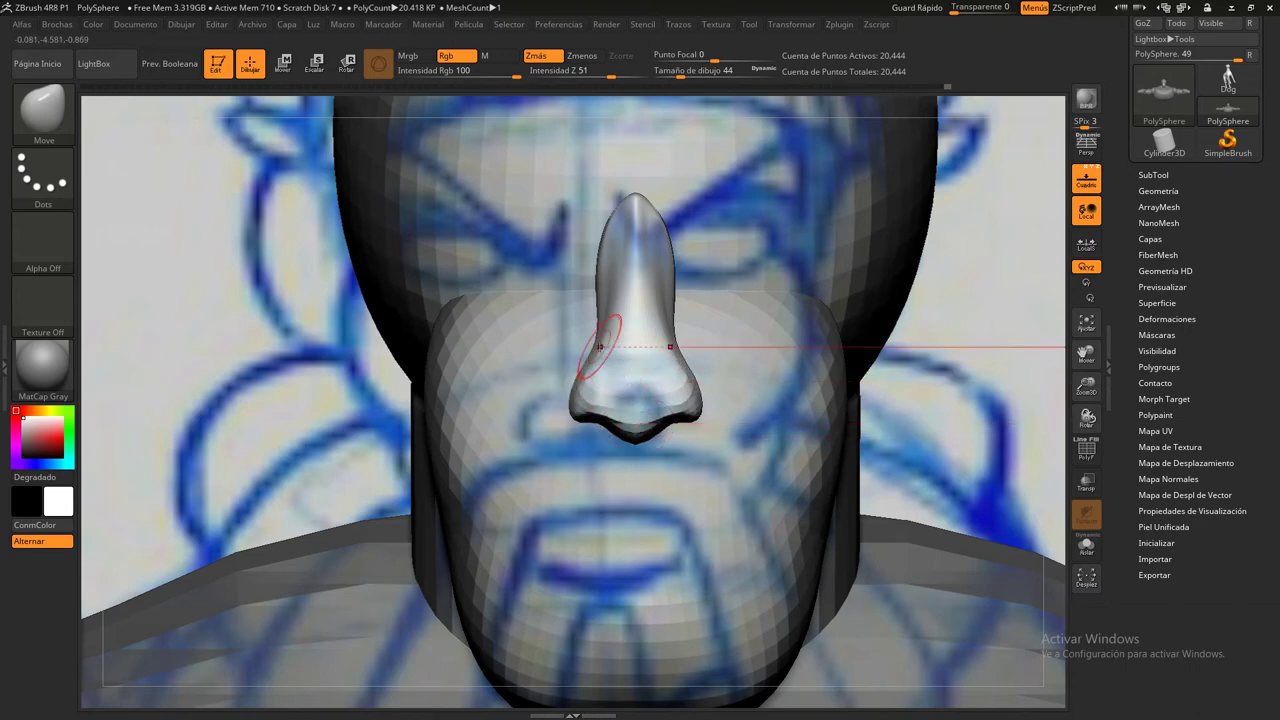
key("shift")
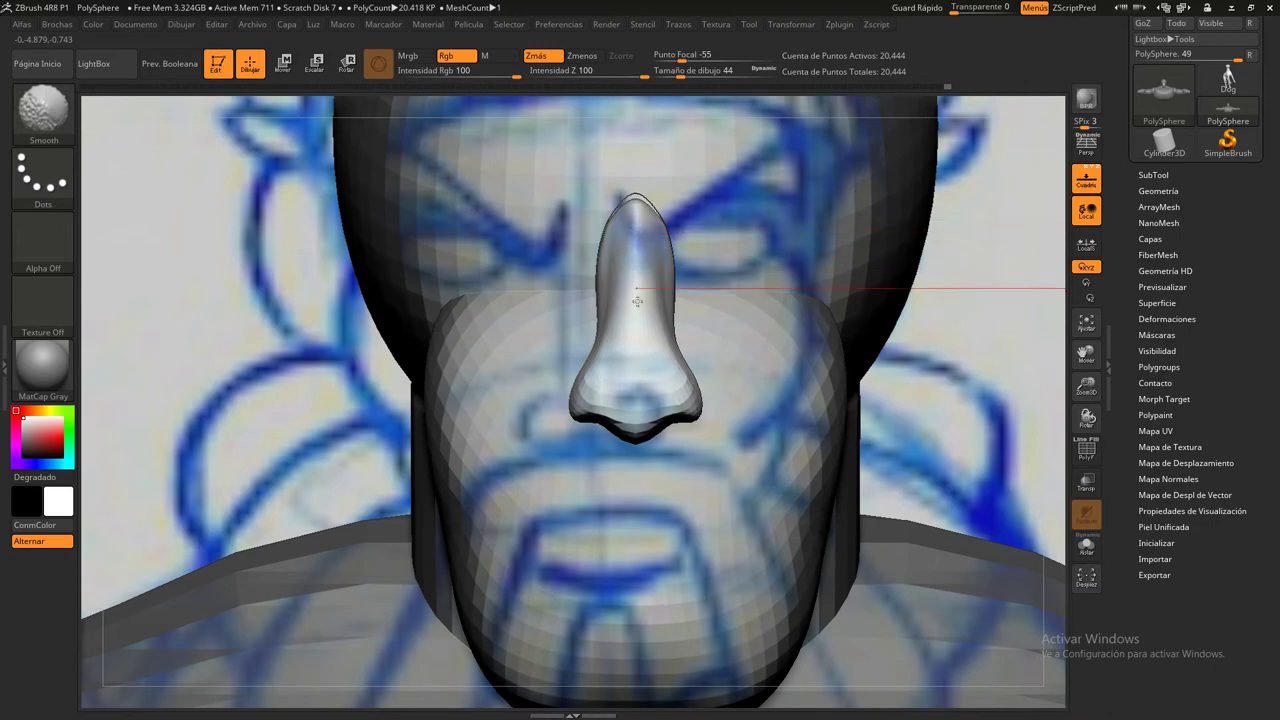
In profile against the sketch, push the nose tip inward and round it at Draw Size 87
left_click_drag(1020, 380, 970, 358)
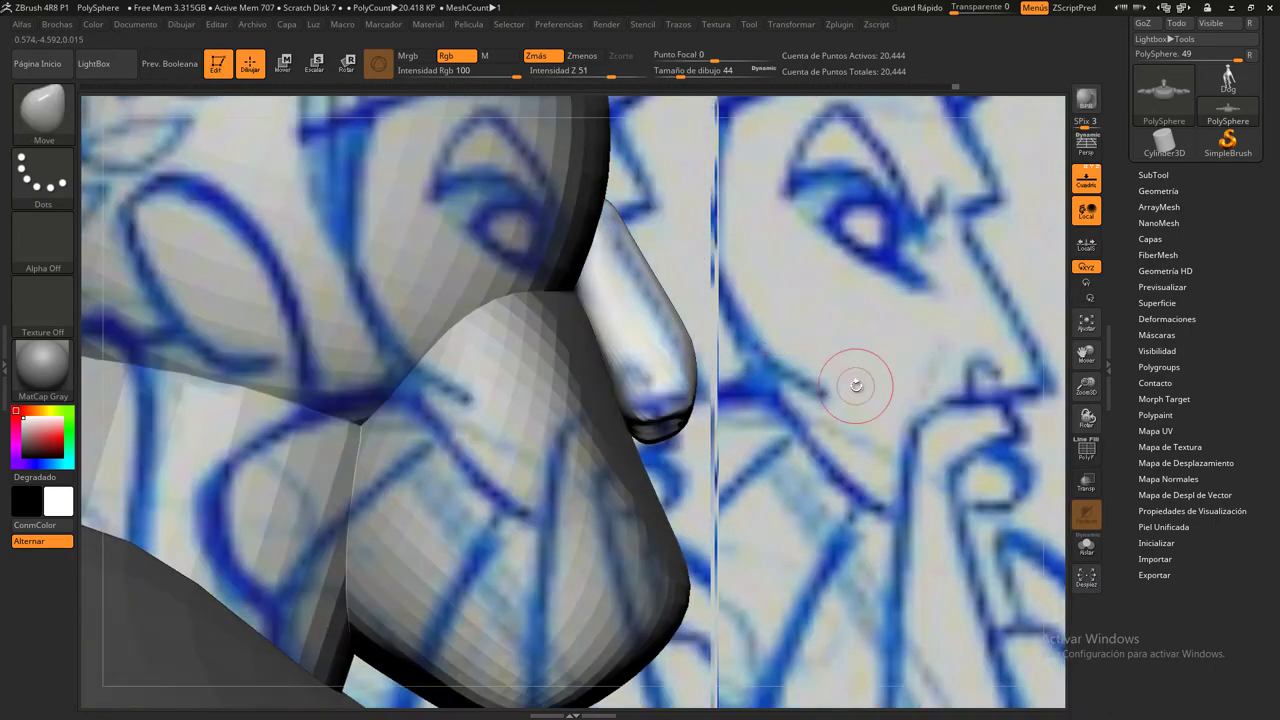
left_click_drag(736, 384, 688, 382, "alt")
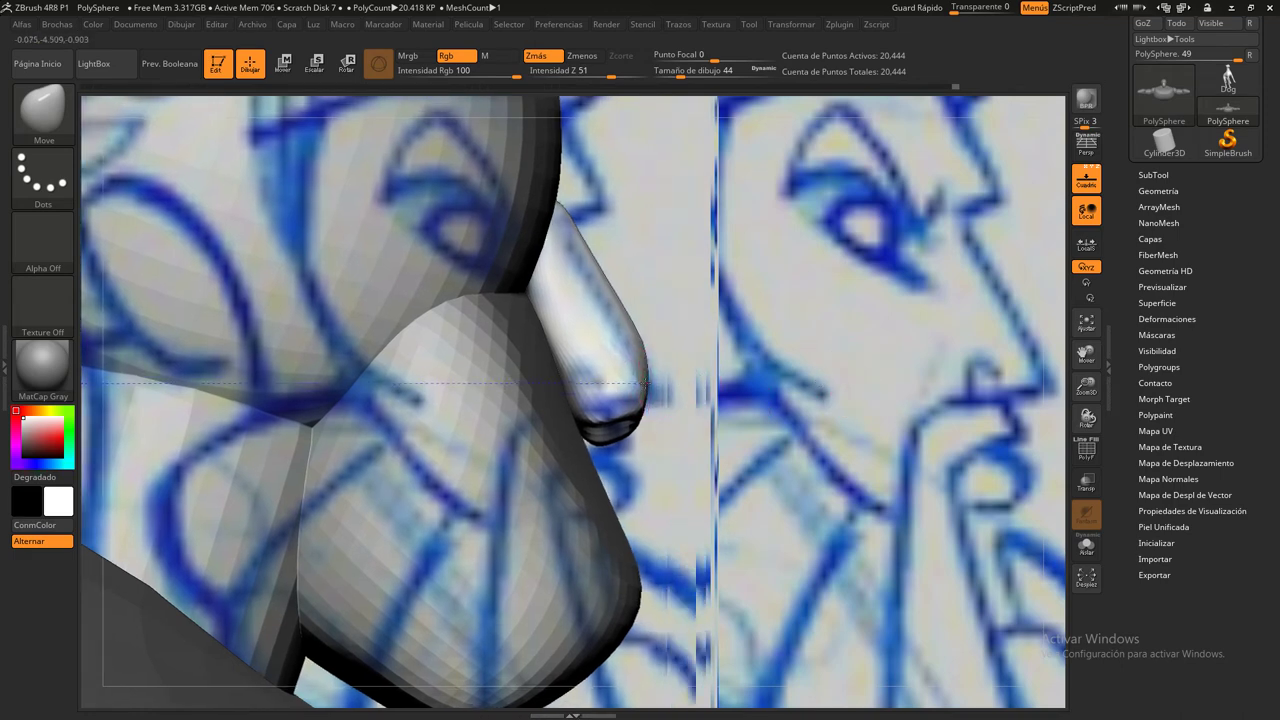
left_click_drag(783, 375, 800, 252)
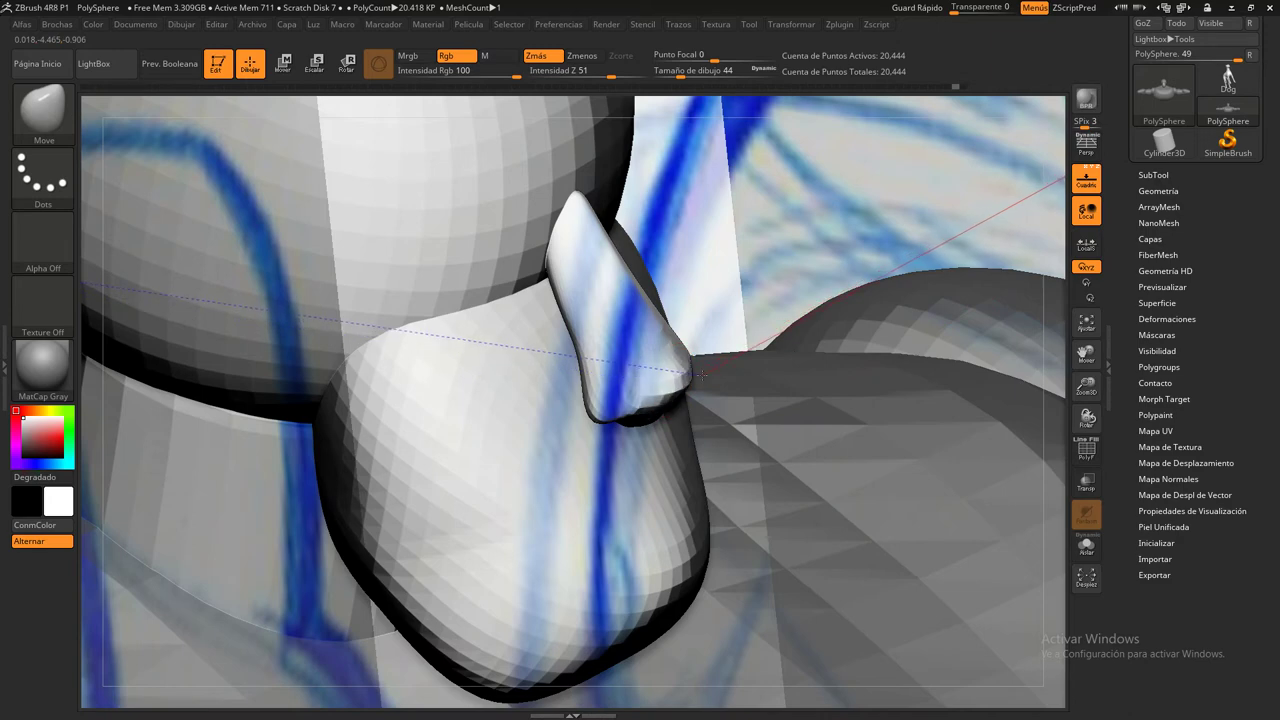
key("s")
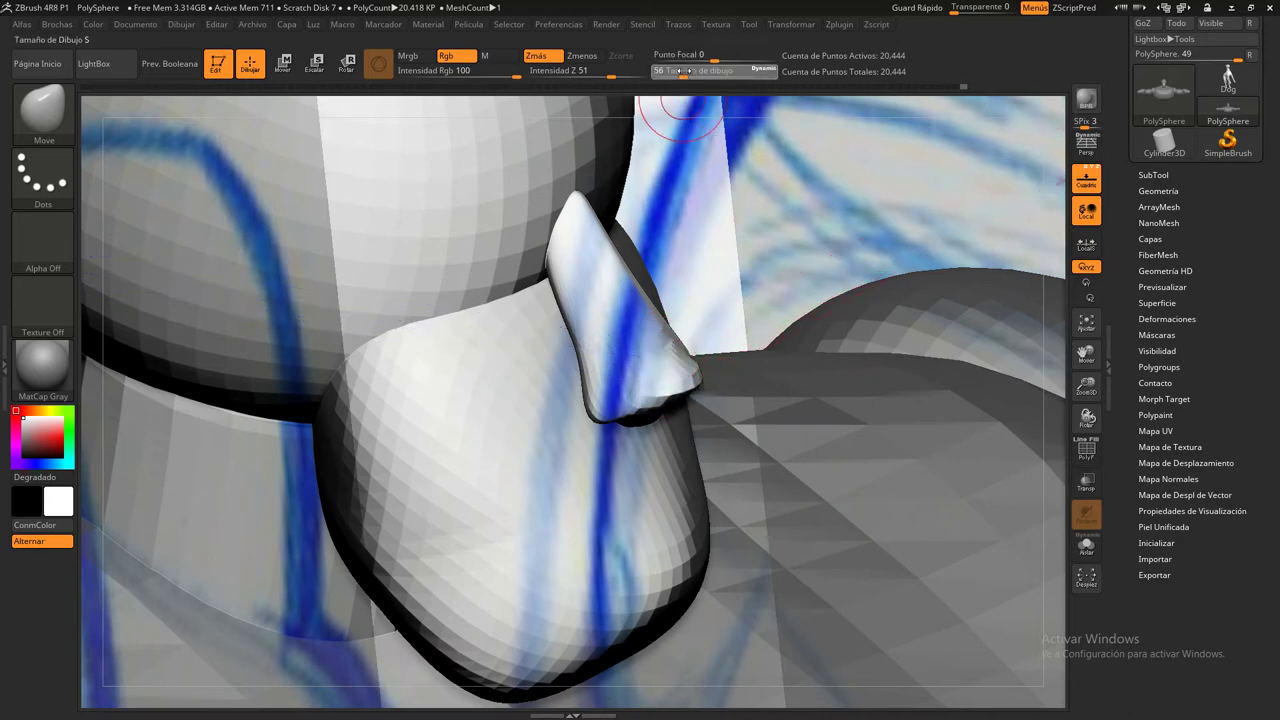
left_click_drag(657, 140, 707, 218)
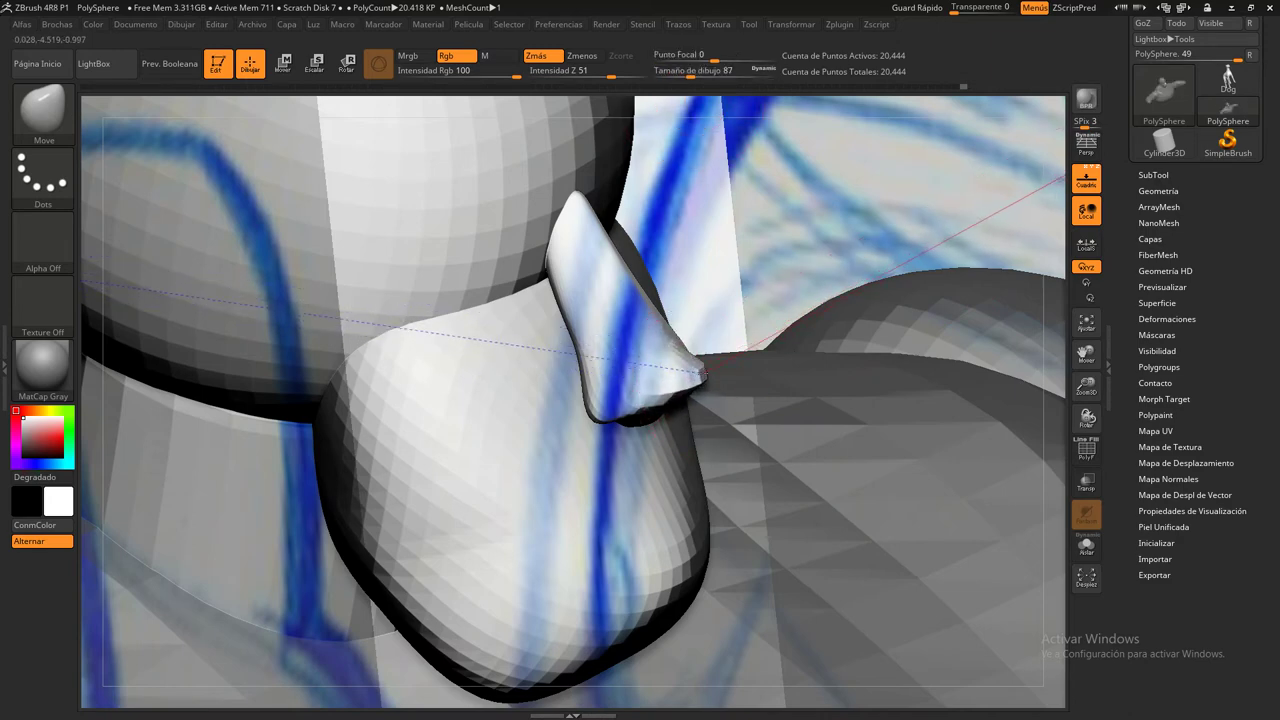
left_click_drag(705, 370, 820, 234)
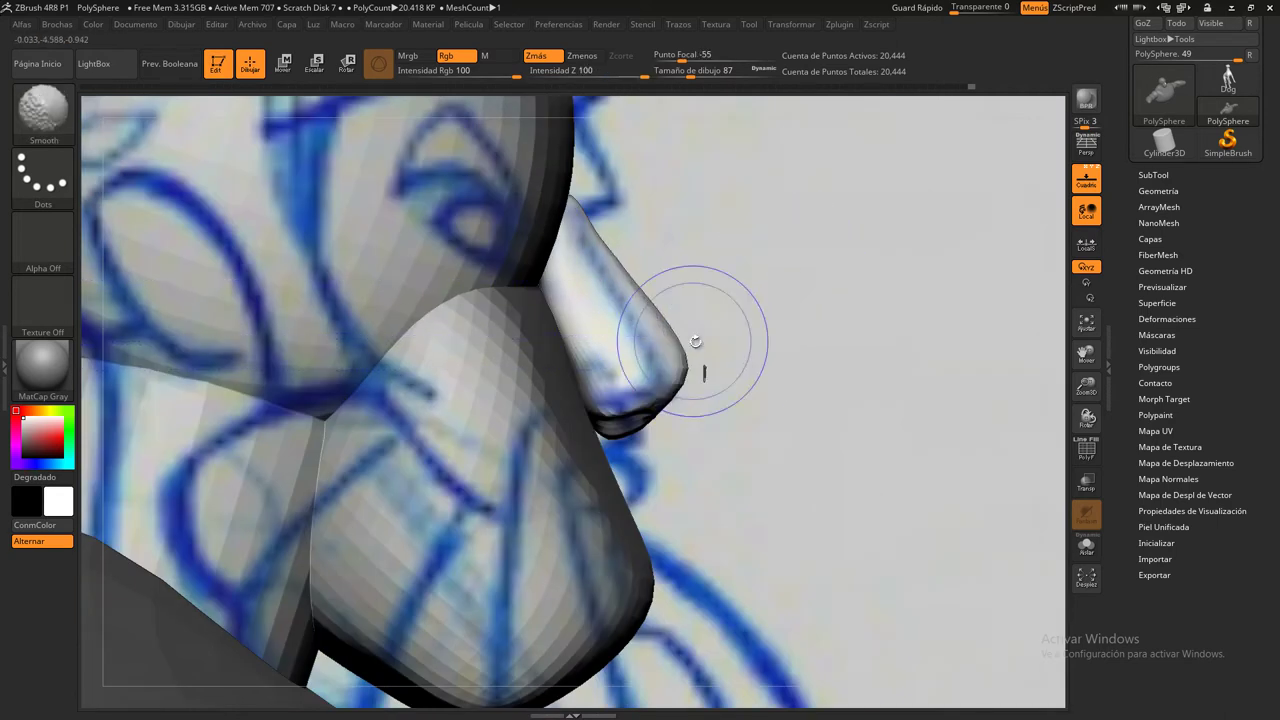
left_click_drag(694, 343, 649, 366)
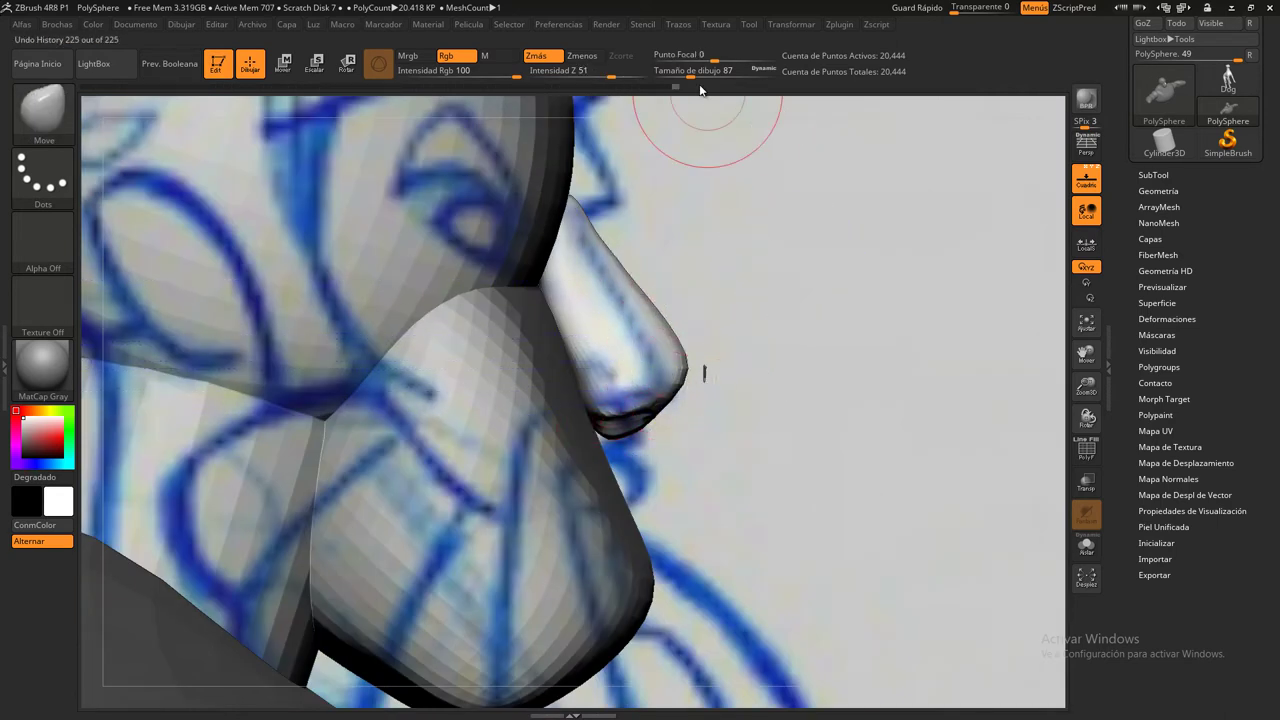
At Draw Size 62, lift the nose tip slightly and widen the nose wings and nostrils
left_click_drag(690, 76, 684, 76)
mouse_move(870, 312)
left_mouse_down()
mouse_move(833, 334)
mouse_move(864, 327)
left_mouse_up()
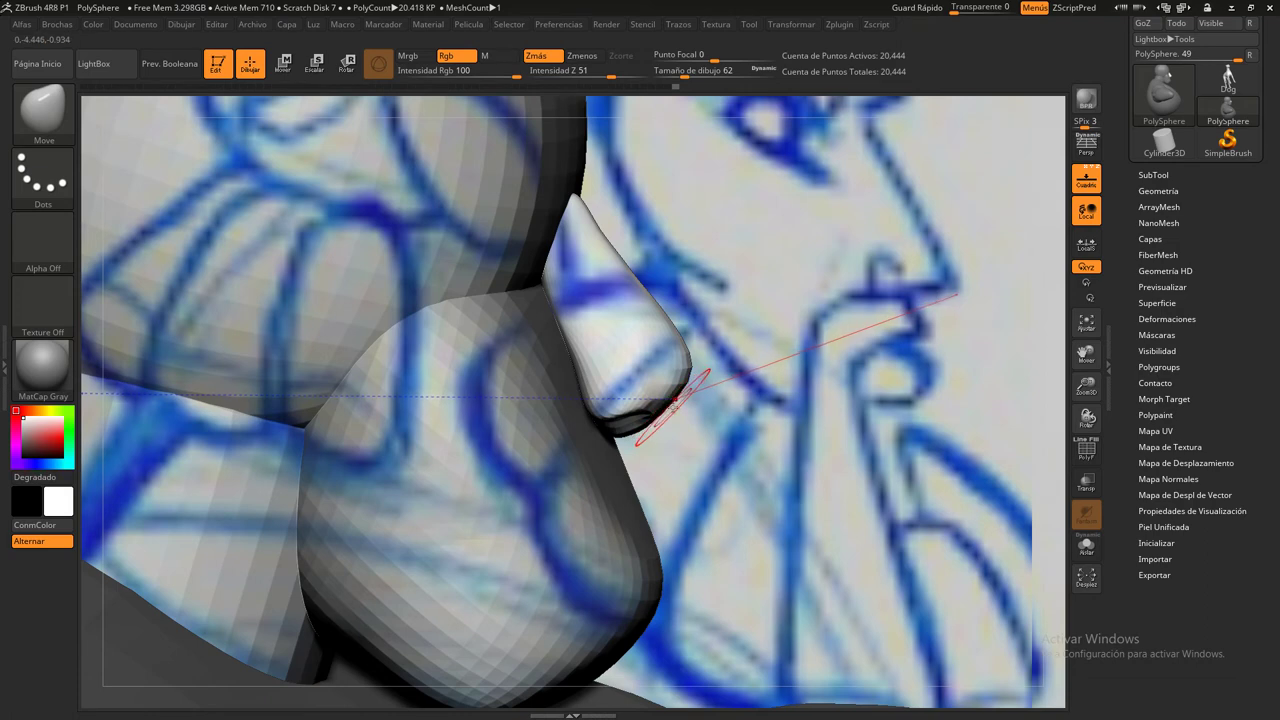
left_click_drag(684, 413, 538, 335)
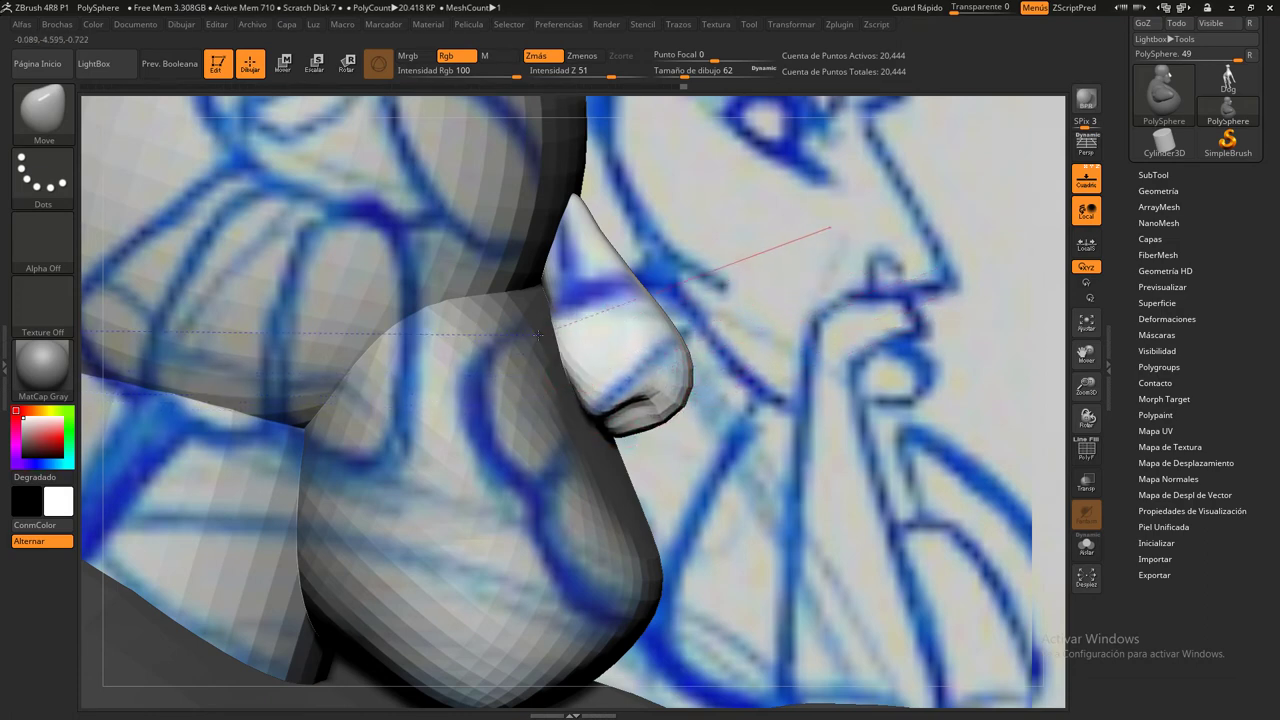
left_click_drag(606, 366, 809, 460, "shift")
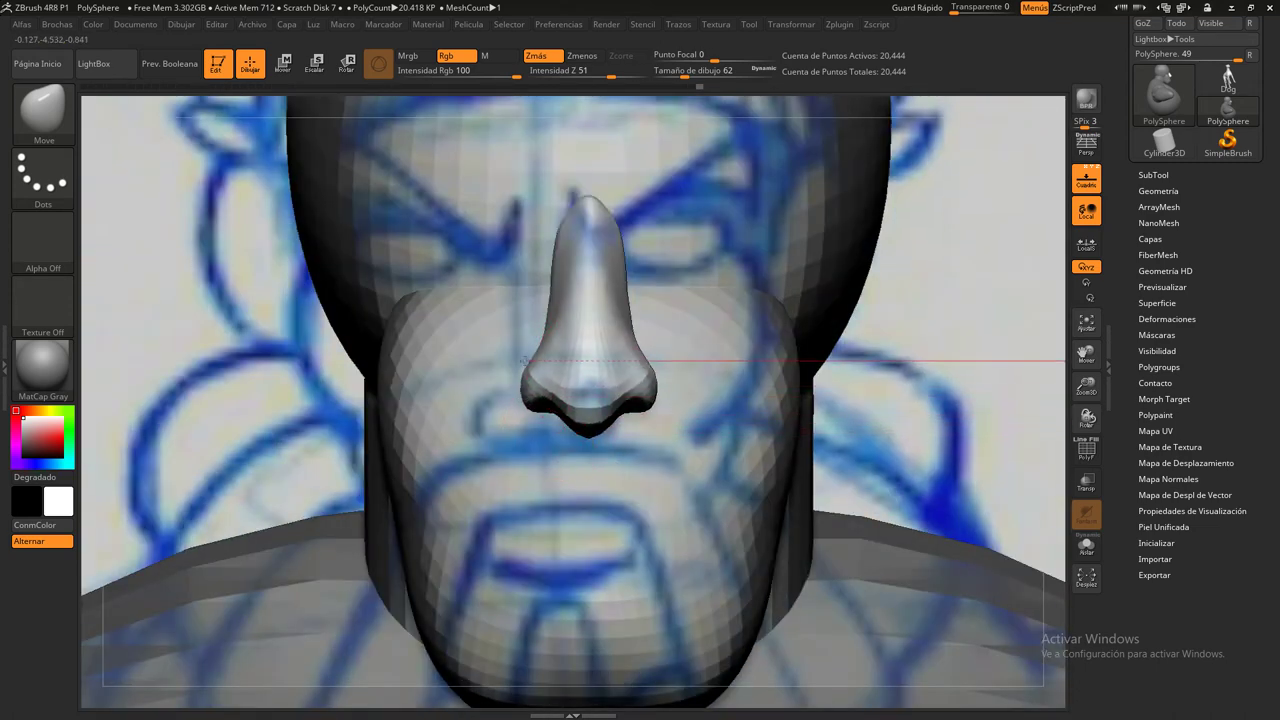
left_click_drag(520, 362, 508, 357)
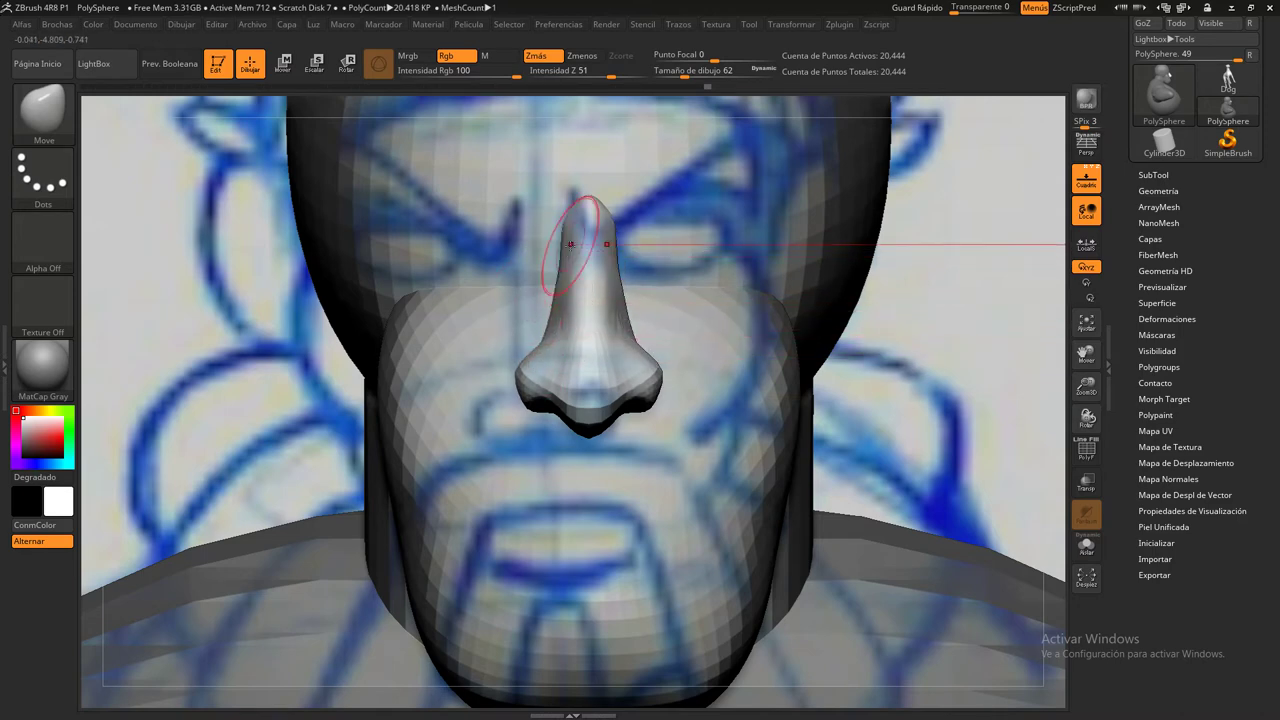
Smooth and round the top of the nose bridge, checking it from side and front
left_click_drag(588, 207, 589, 240, "shift")
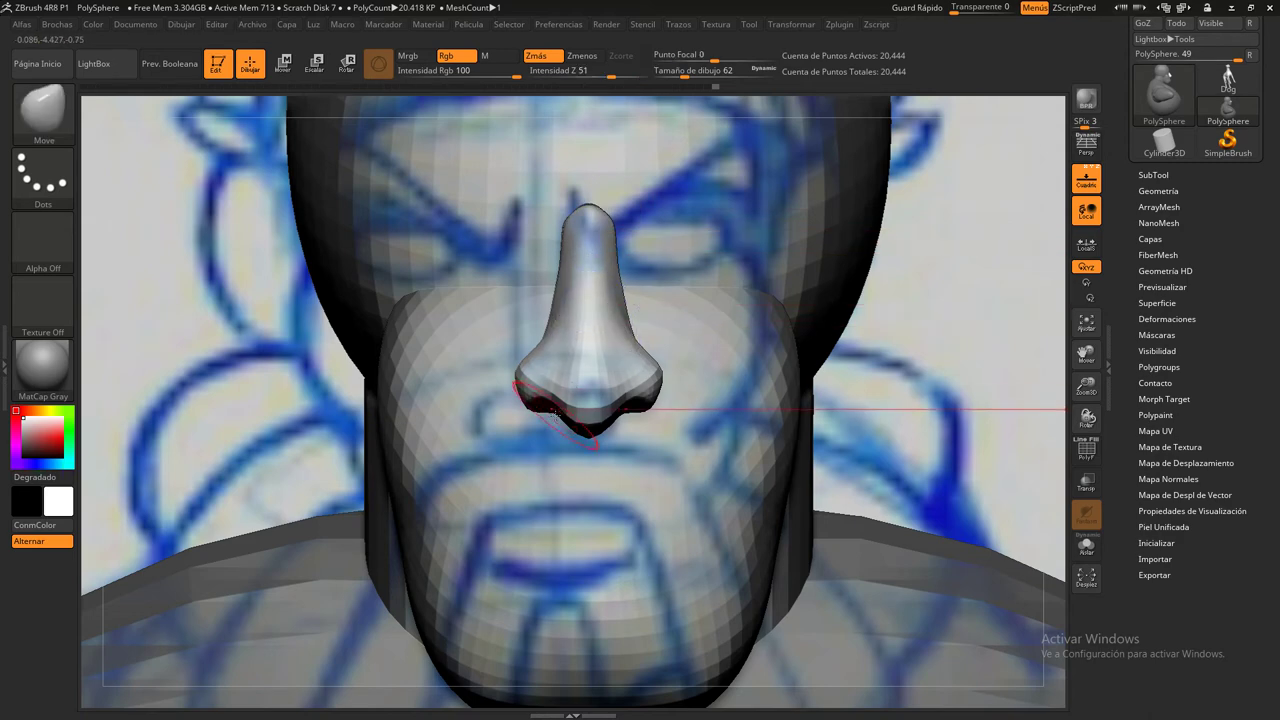
mouse_move(815, 293)
left_mouse_down()
mouse_move(1000, 306)
mouse_move(586, 395)
left_mouse_up()
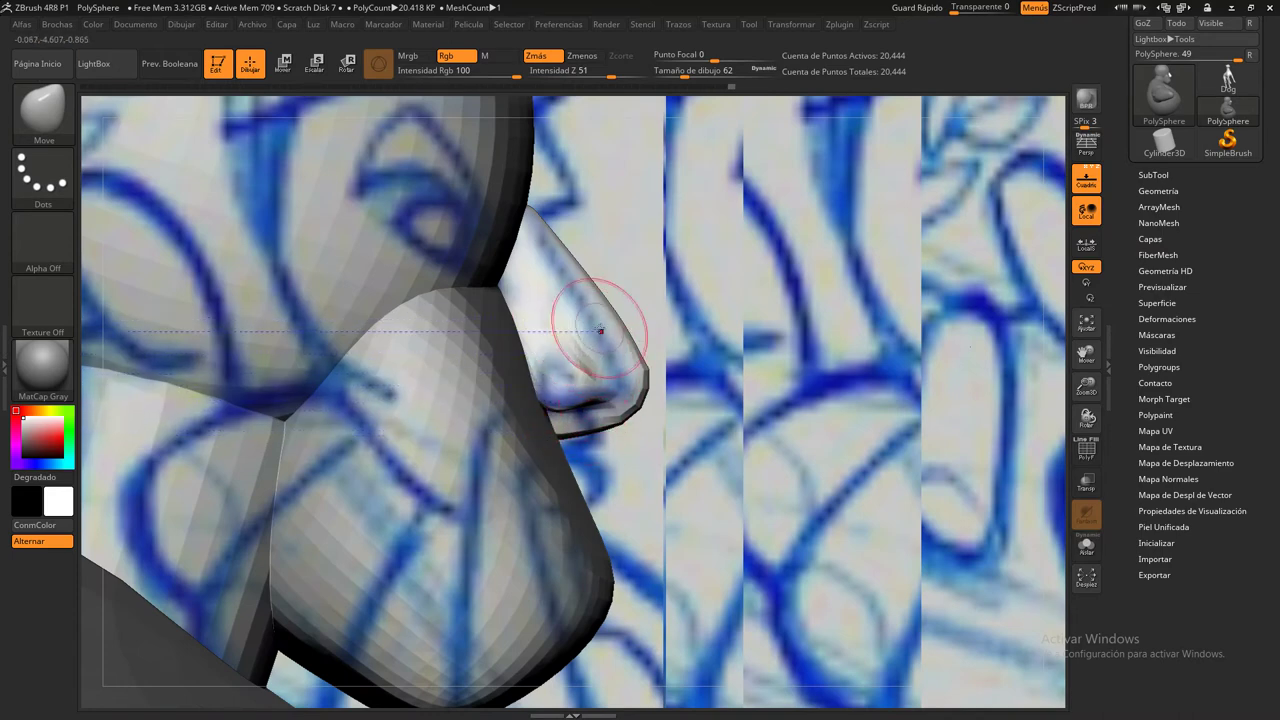
mouse_move(600, 330)
left_mouse_down()
mouse_move(930, 381)
mouse_move(586, 294)
left_mouse_up()
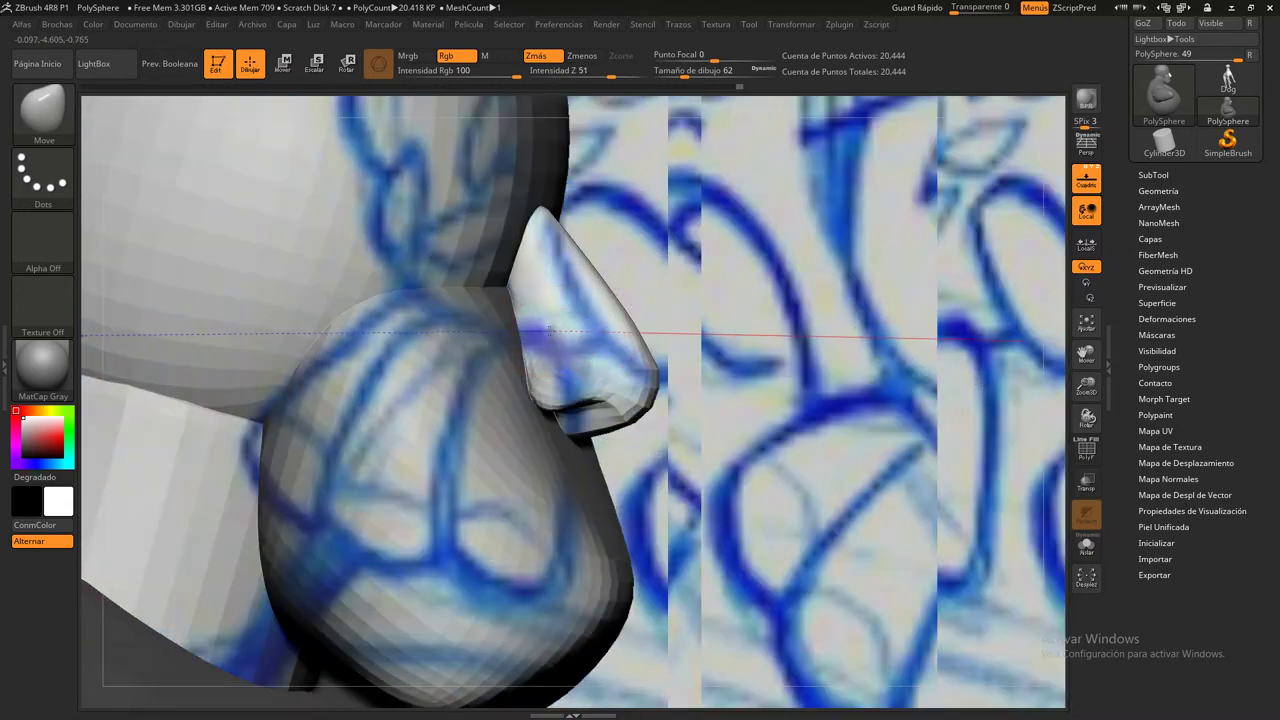
left_click_drag(838, 358, 571, 265)
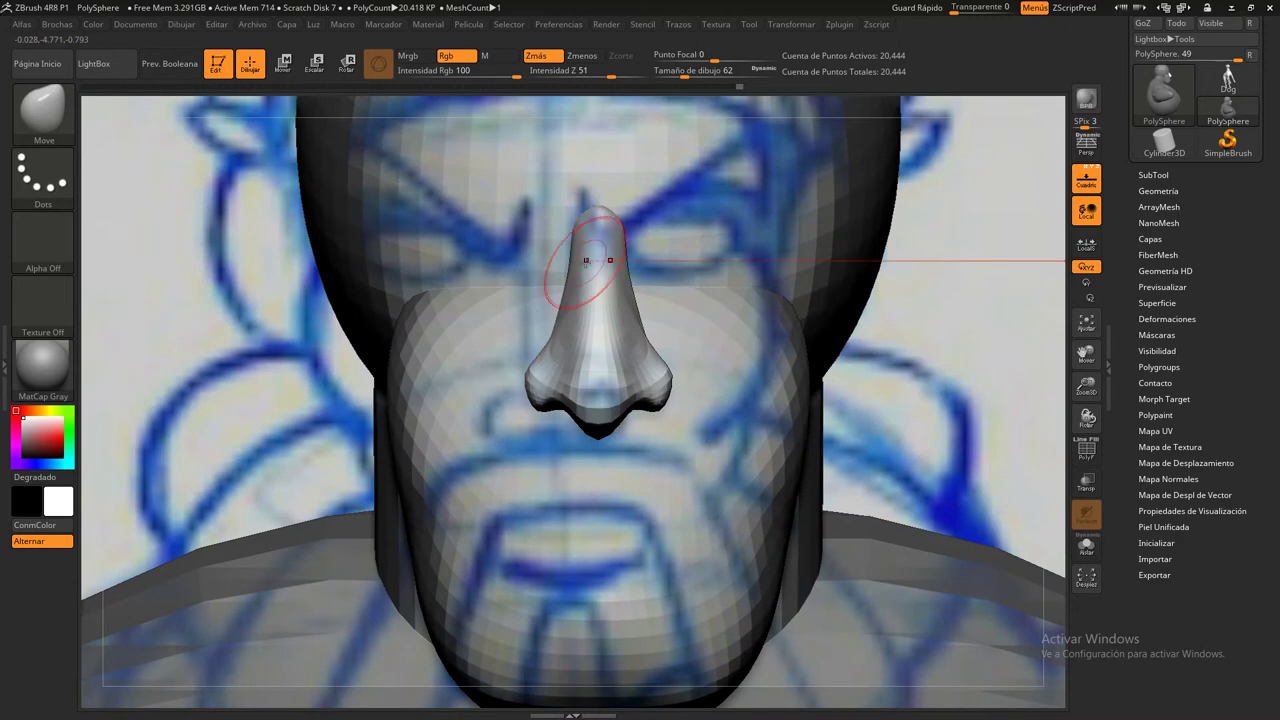
left_click_drag(969, 348, 768, 295, "alt")
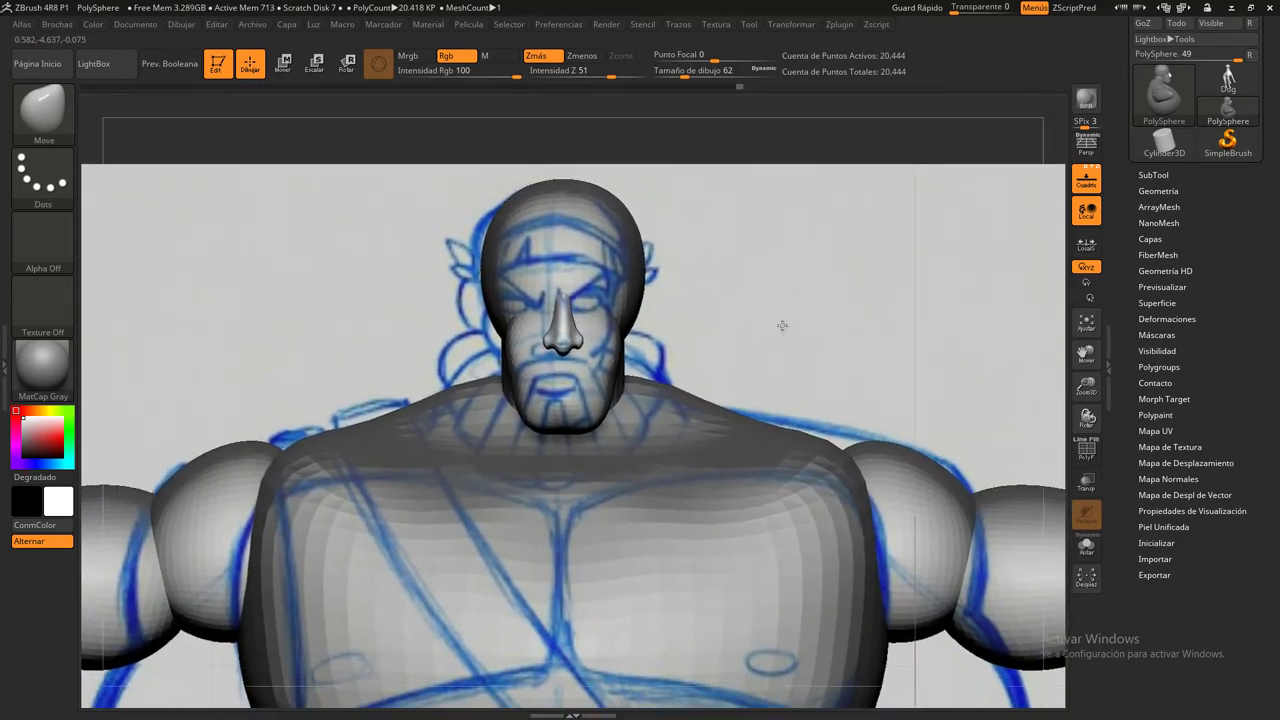
Select EmerBrush with the Cilindro2 insert mesh, hiding and then re-showing the reference sketch
key("shift+p")
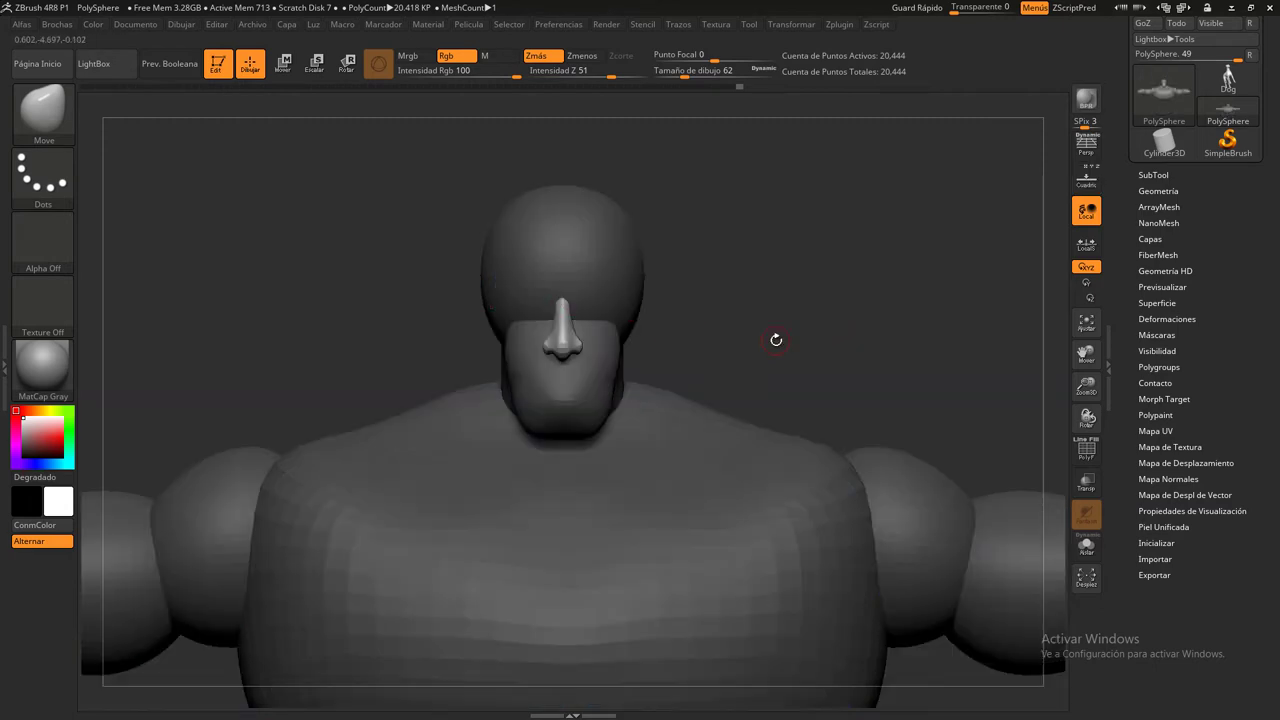
mouse_move(776, 340)
left_mouse_down()
mouse_move(864, 414)
mouse_move(769, 355)
left_mouse_up()
left_click(43, 110)
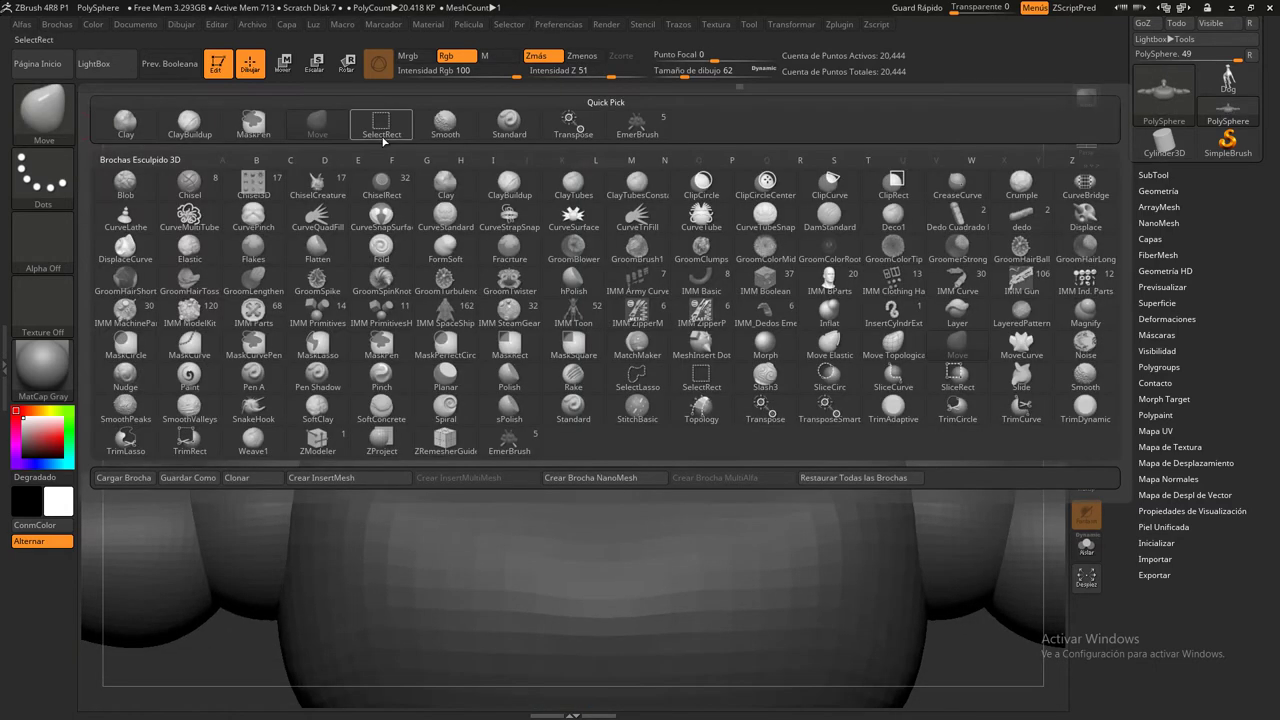
left_click(637, 120)
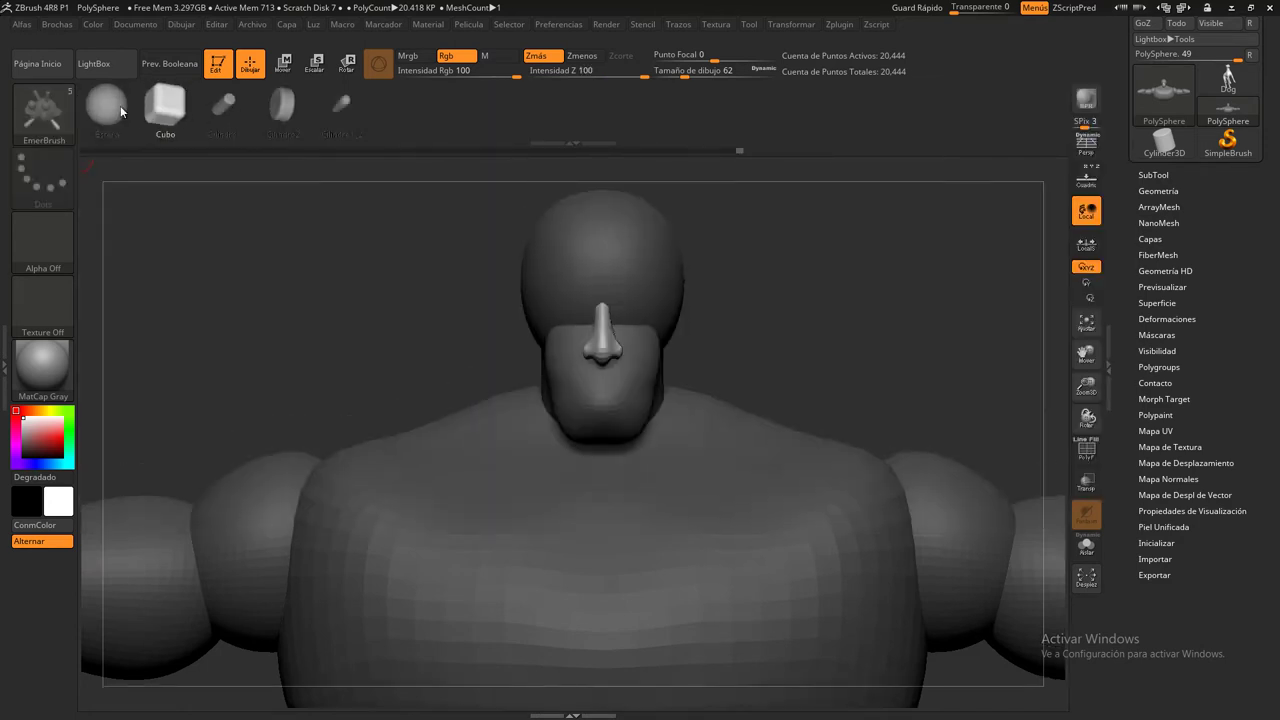
left_click(274, 105)
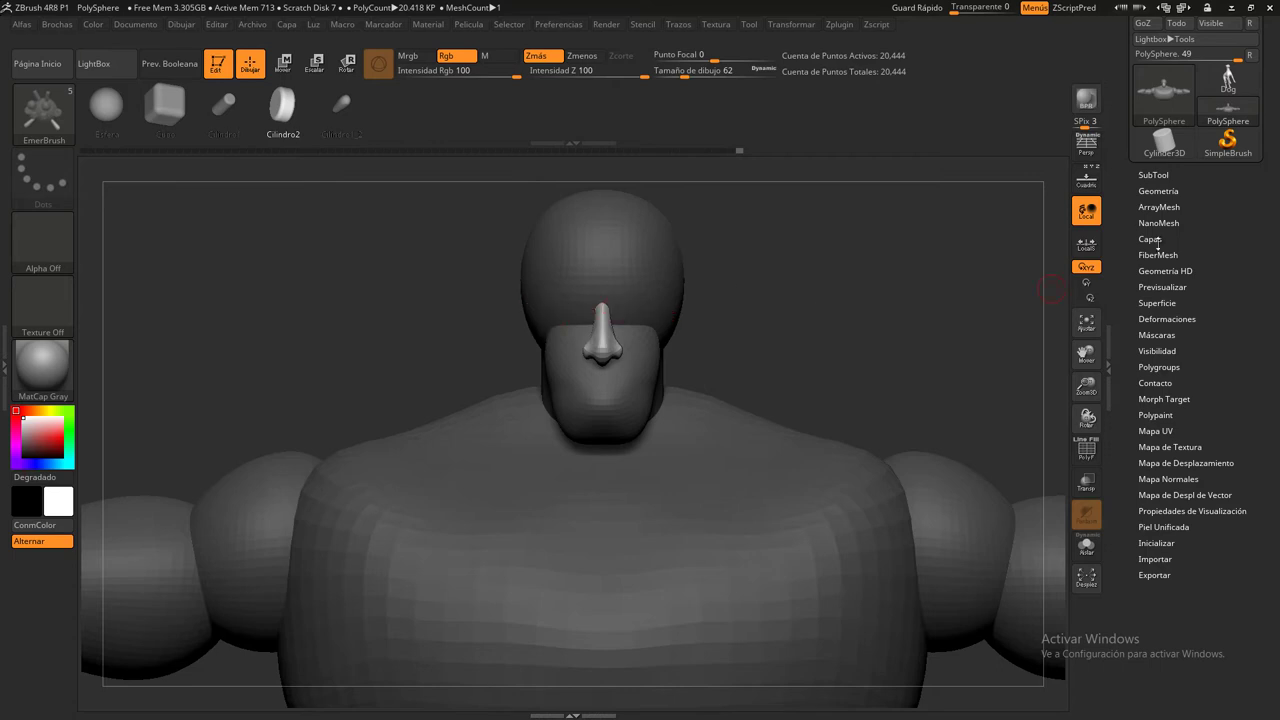
left_click(1087, 180)
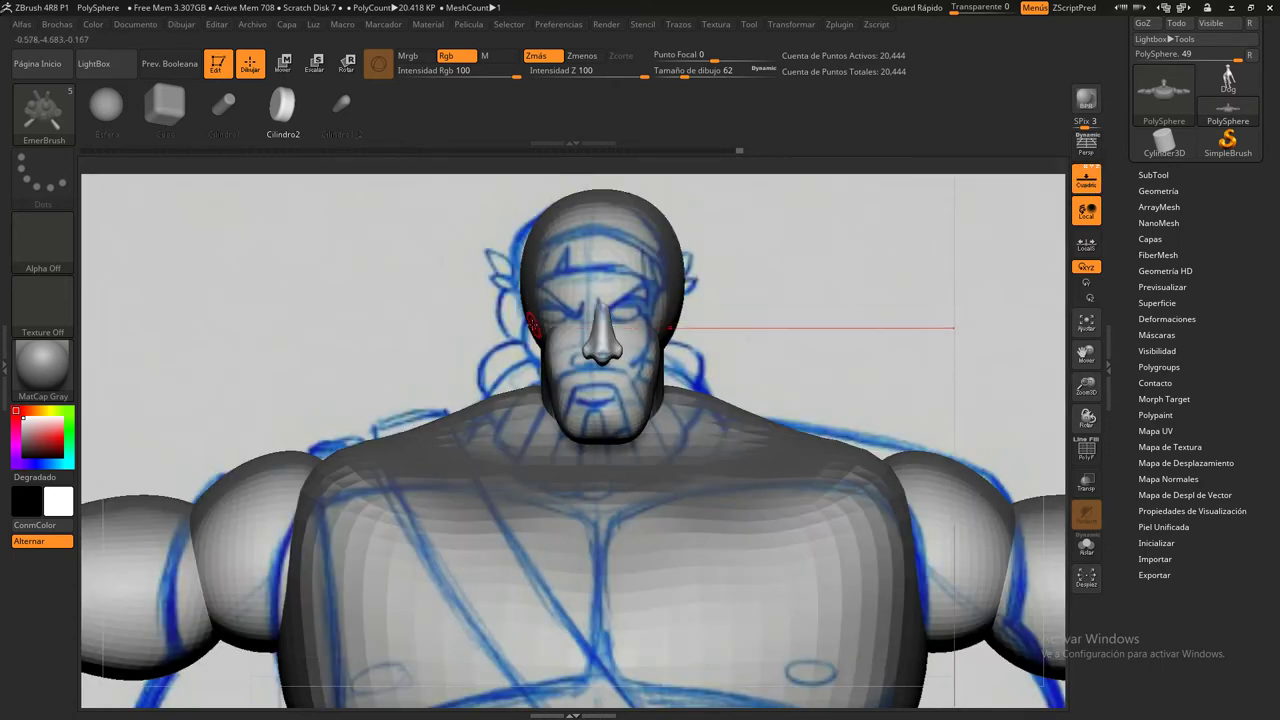
Pull the ear spheres in against the head with Transpose and rotate them side-on to match the sketch
left_click_drag(954, 296, 954, 282)
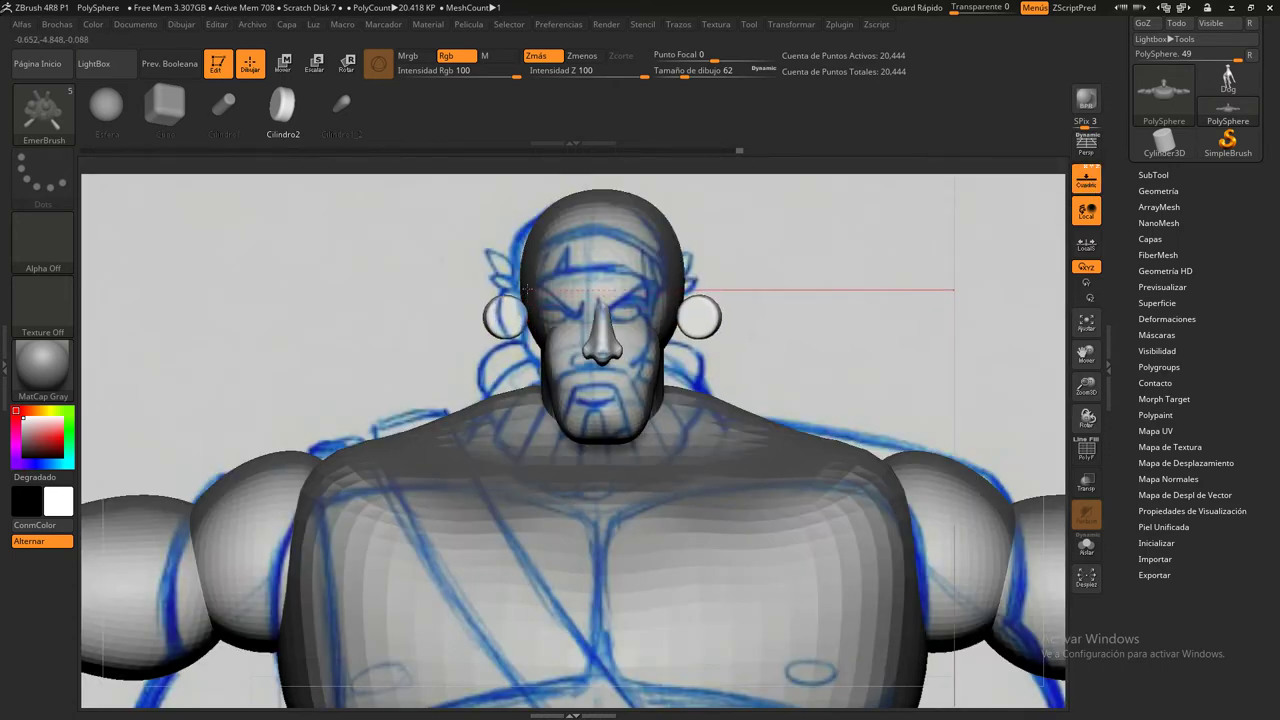
left_click(284, 64)
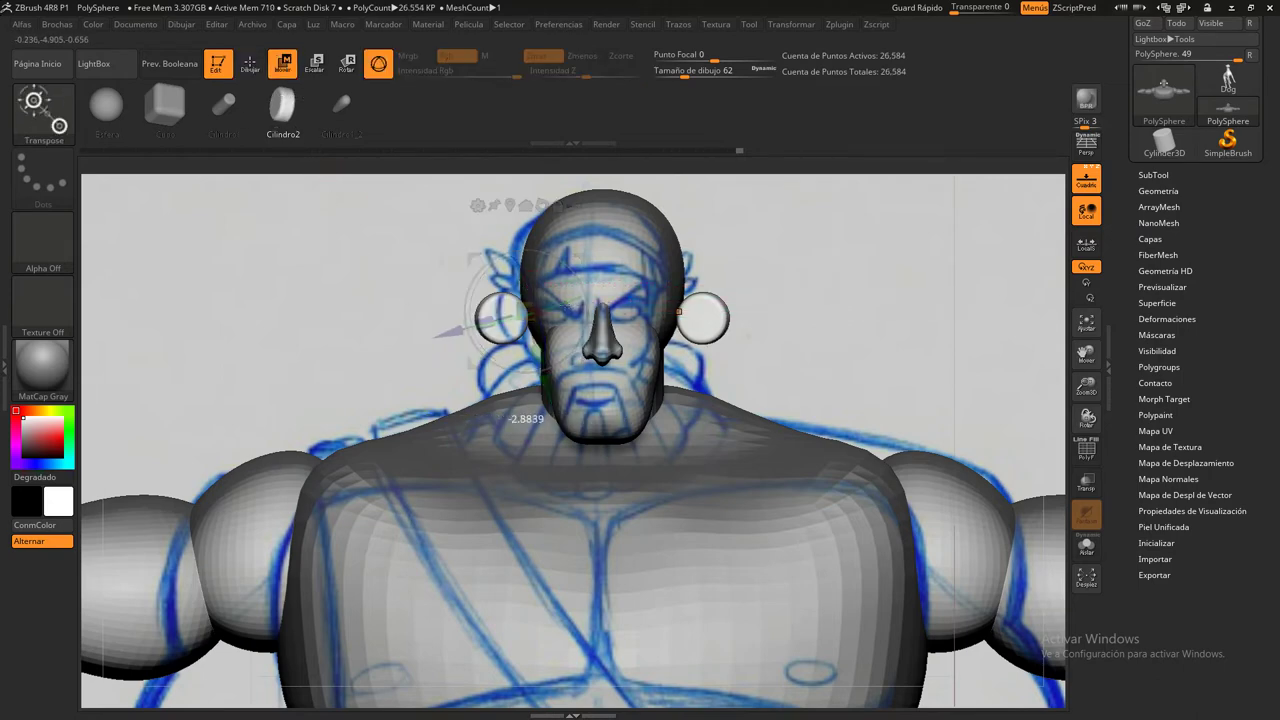
left_click_drag(434, 336, 591, 261)
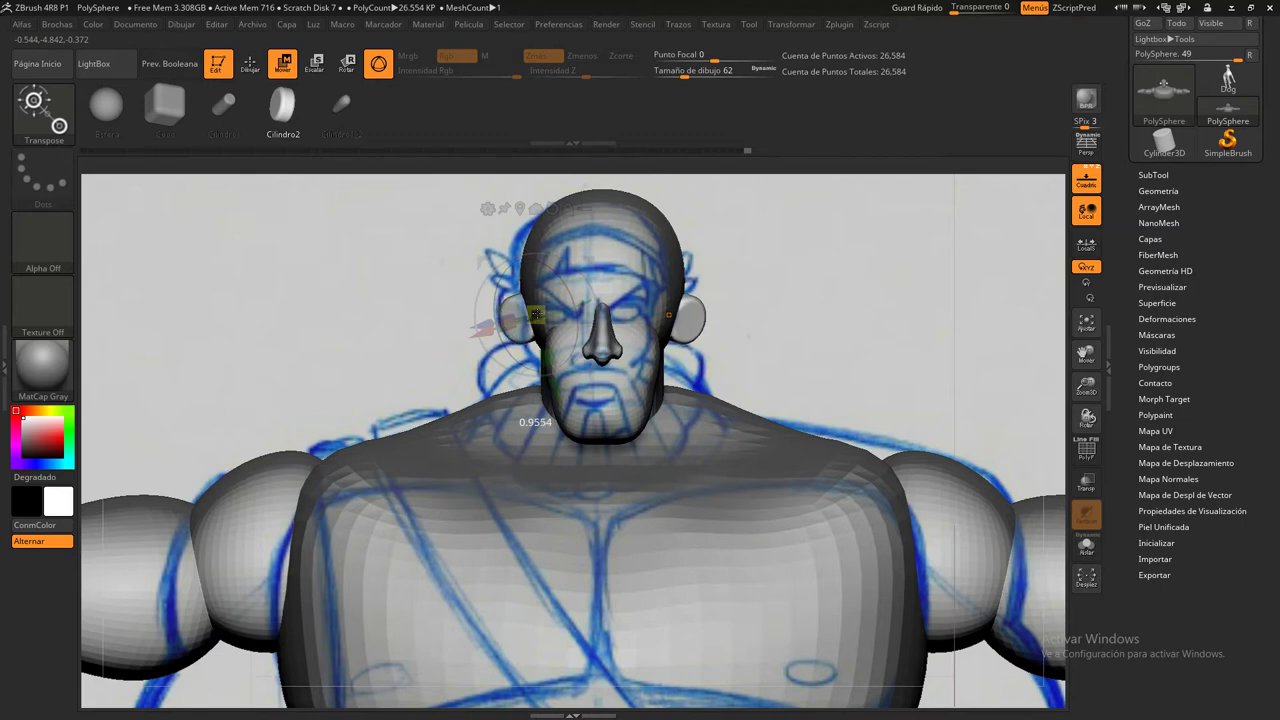
left_click_drag(537, 314, 748, 320)
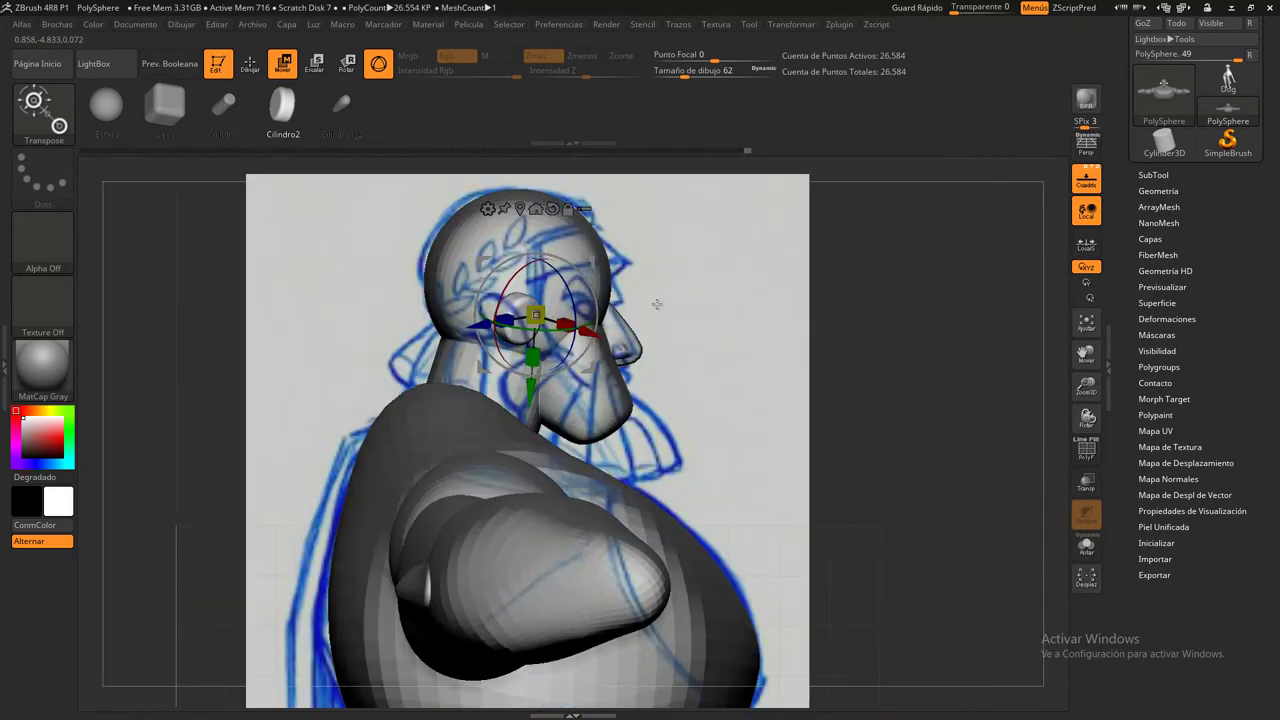
scroll(521, 328, "up", 5)
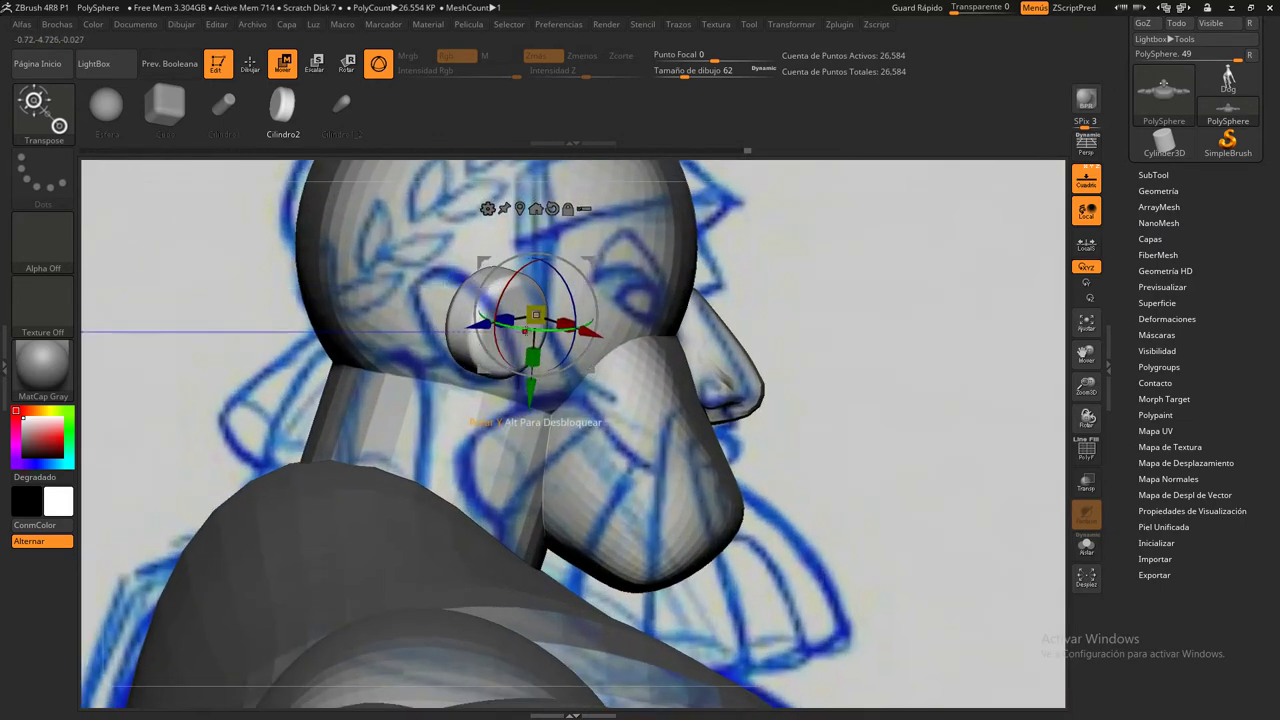
left_click_drag(521, 328, 505, 324)
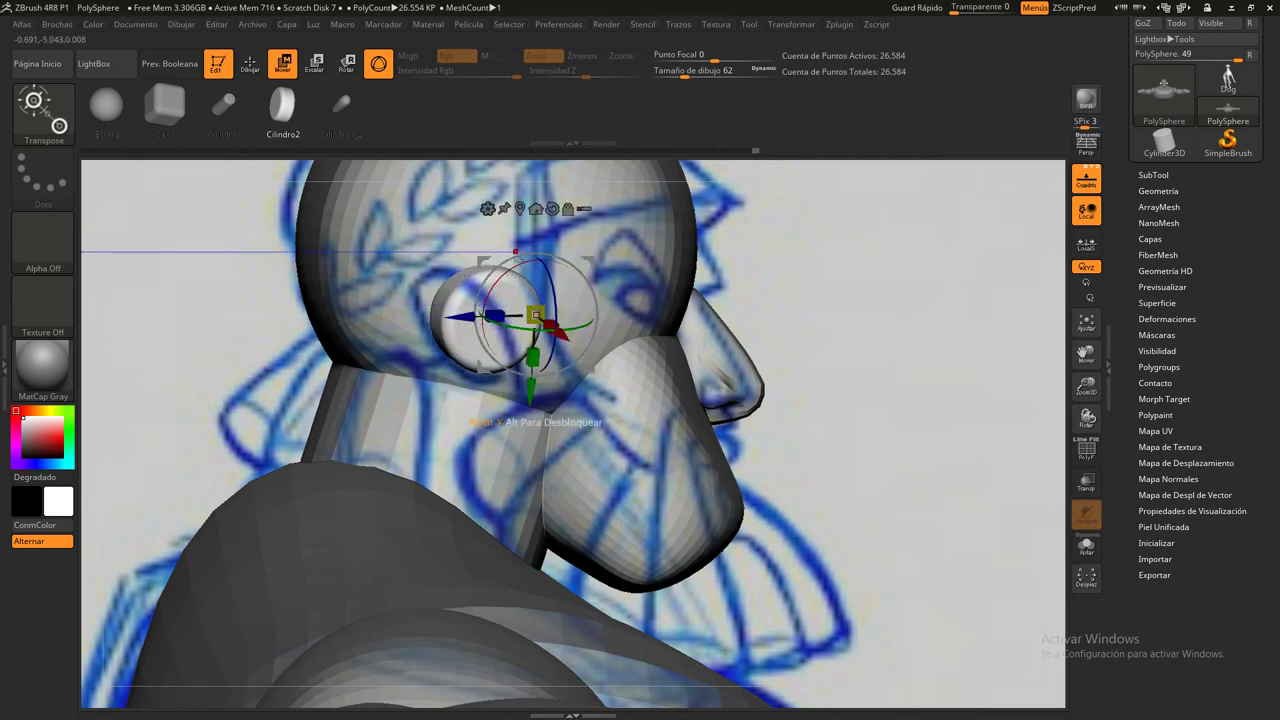
left_click_drag(521, 252, 588, 256)
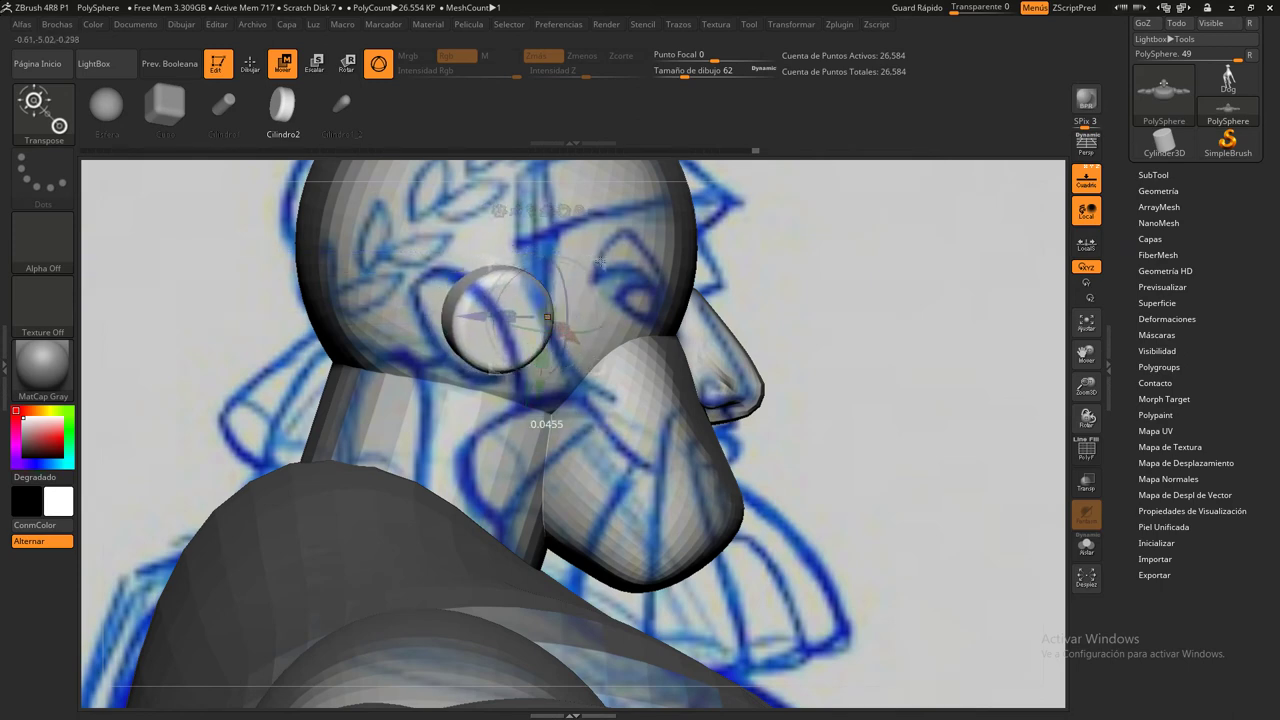
left_click(250, 63)
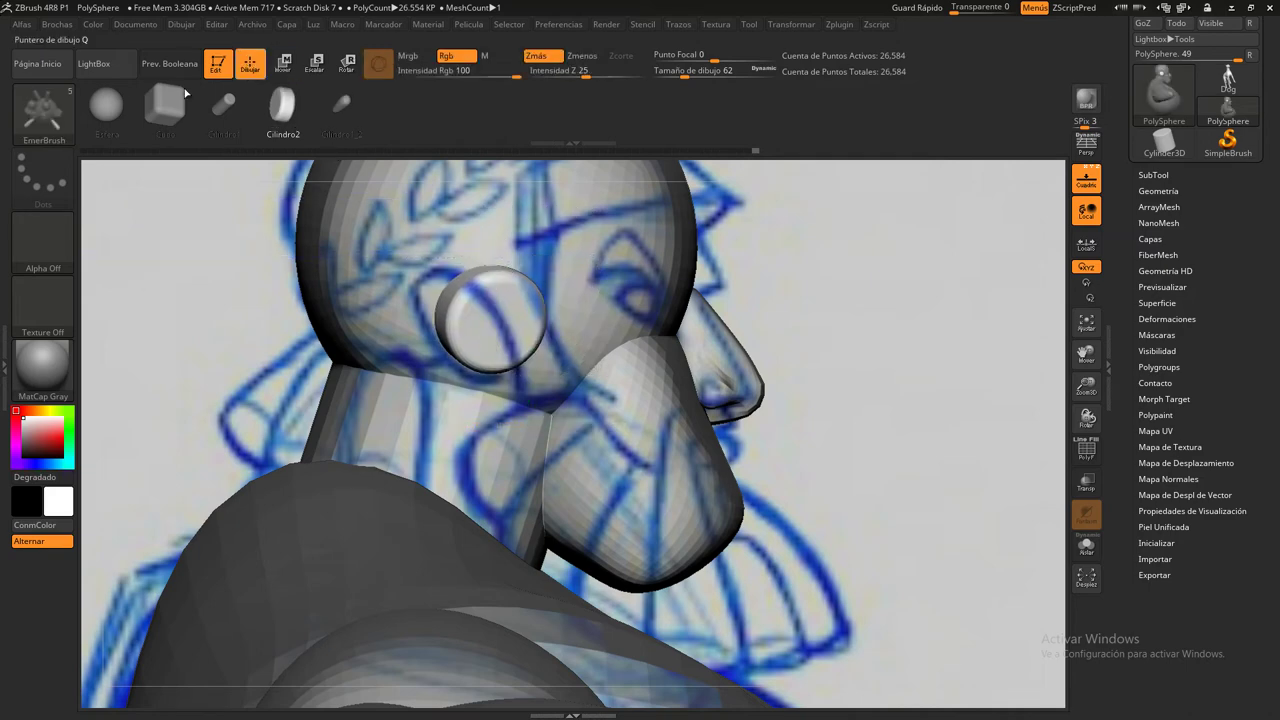
With the Move brush at Draw Size 154, pull both ears up into points and flare them outward
left_click(44, 115)
left_click(323, 125)
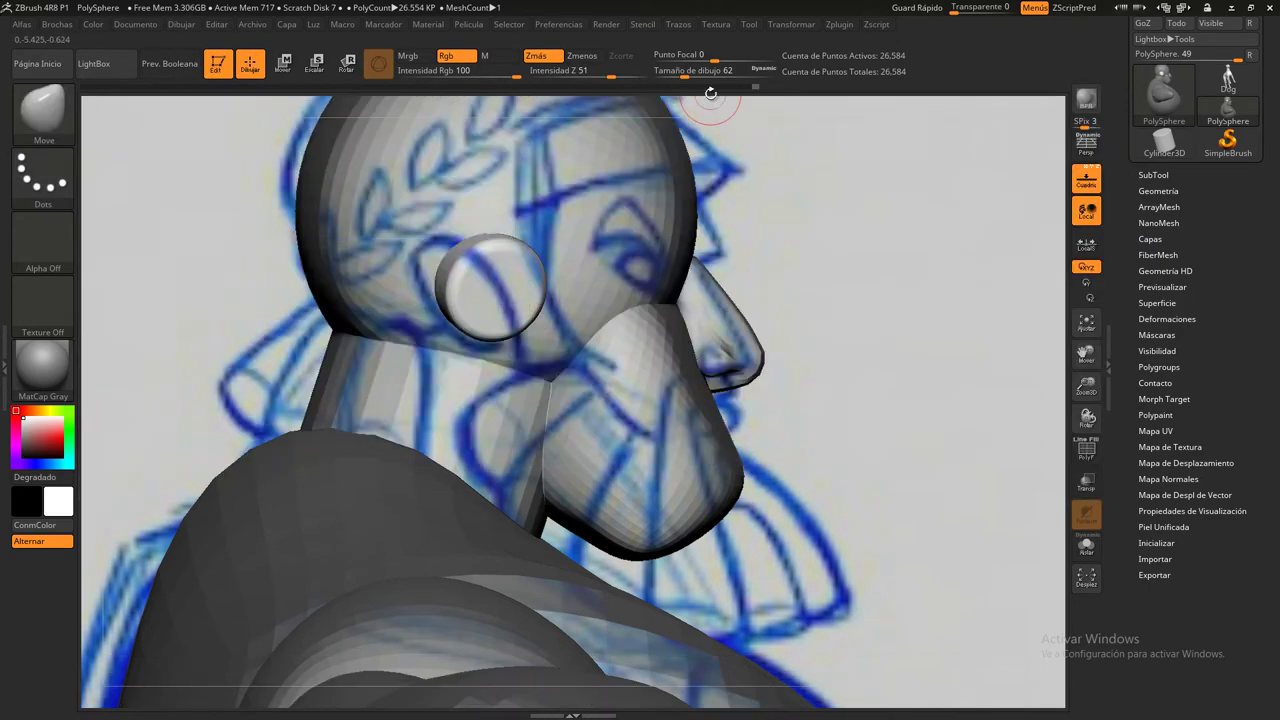
left_click_drag(684, 72, 701, 74)
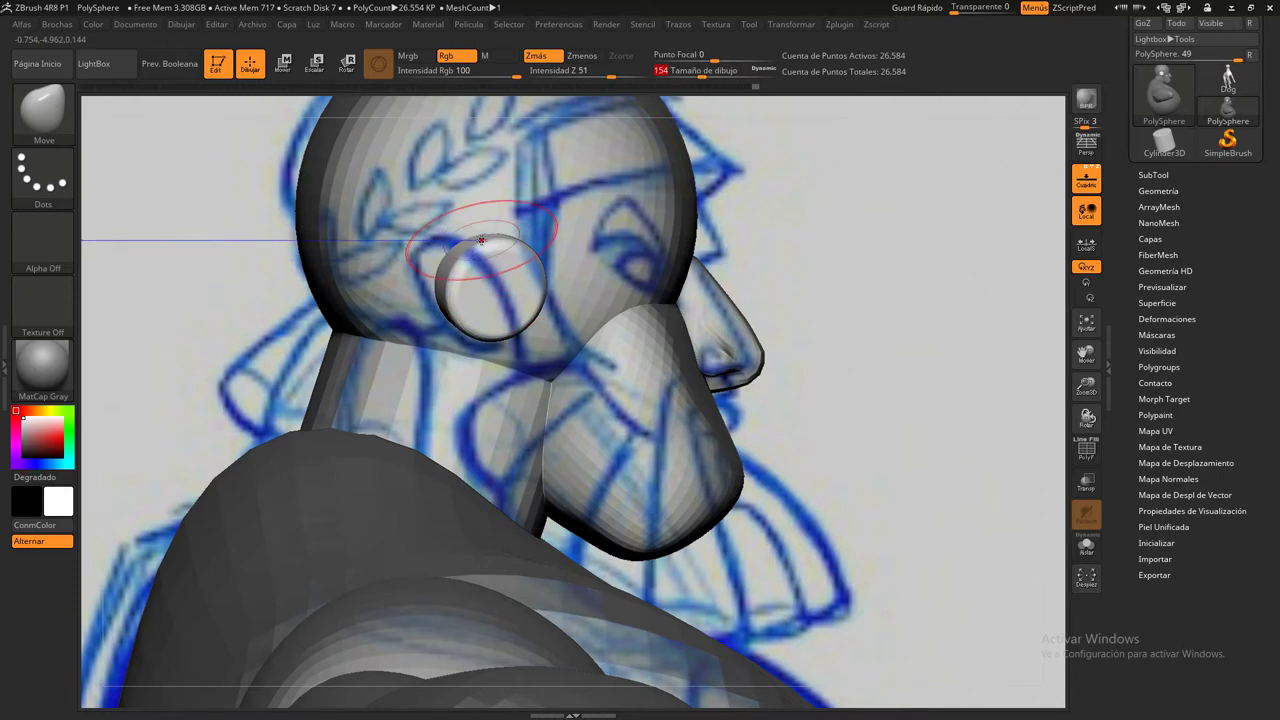
left_click_drag(512, 236, 512, 222)
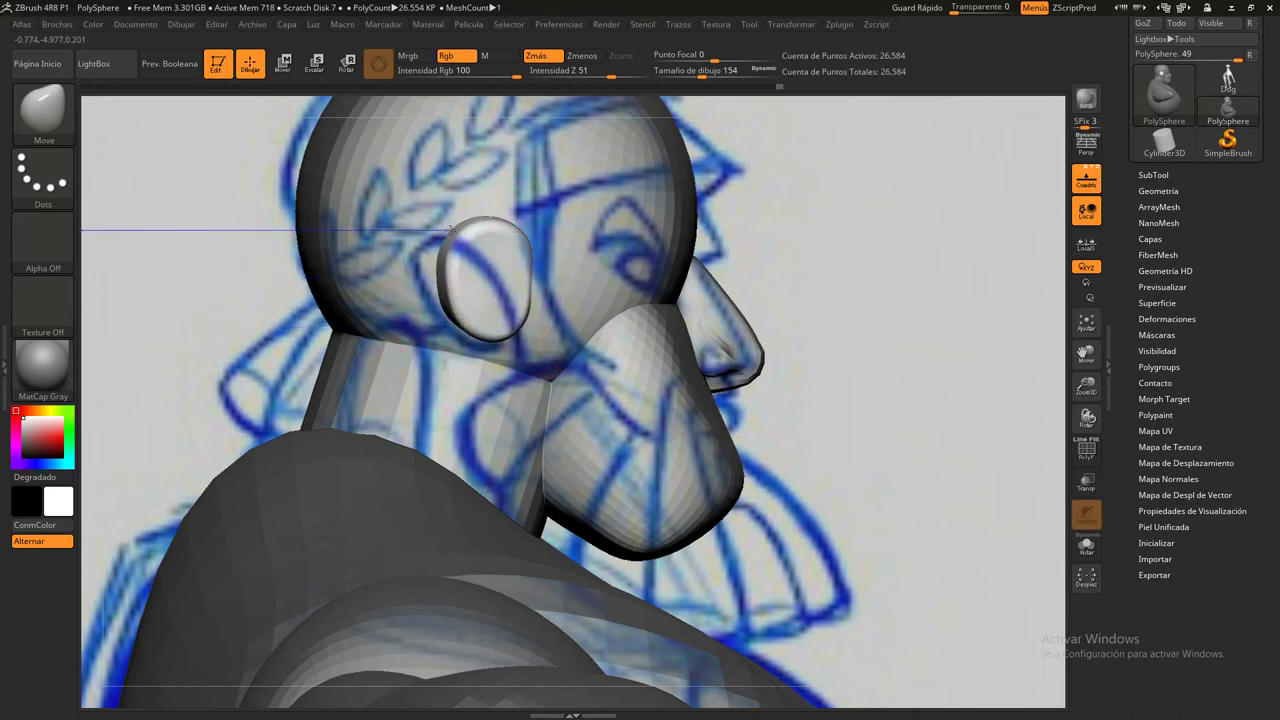
left_click_drag(518, 252, 528, 230)
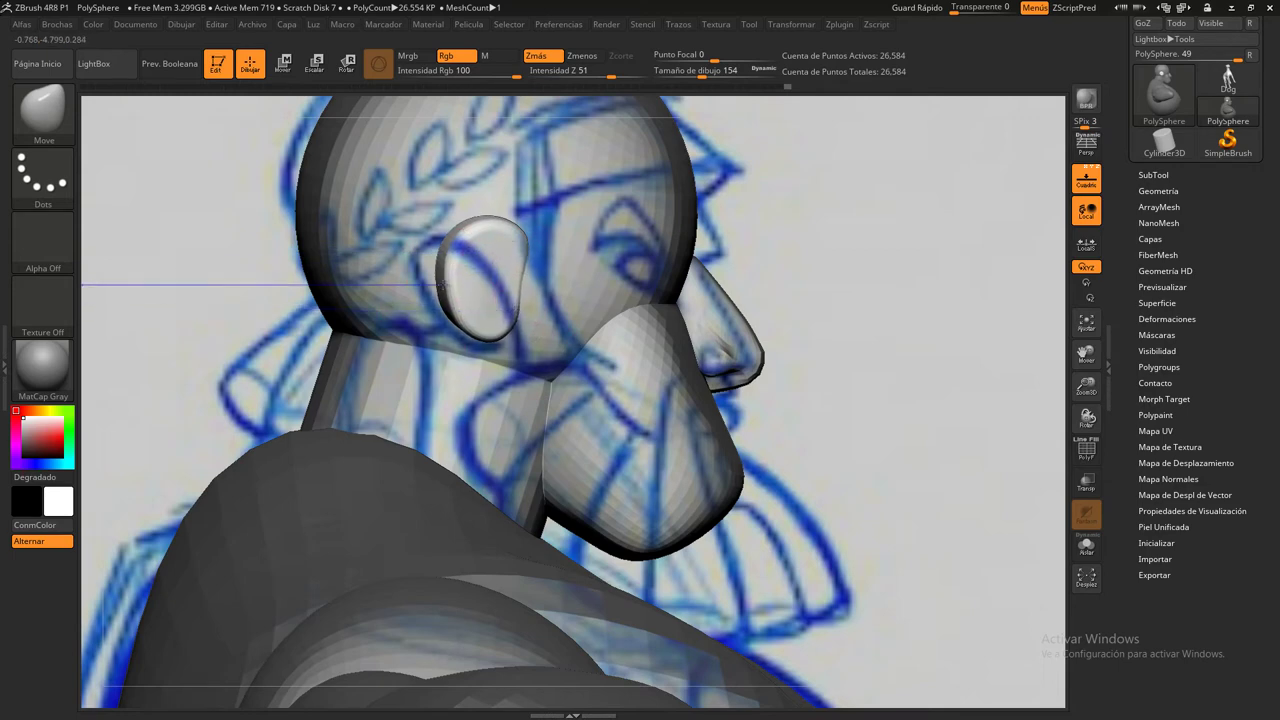
mouse_move(571, 277)
left_mouse_down()
mouse_move(793, 320)
mouse_move(440, 300)
left_mouse_up()
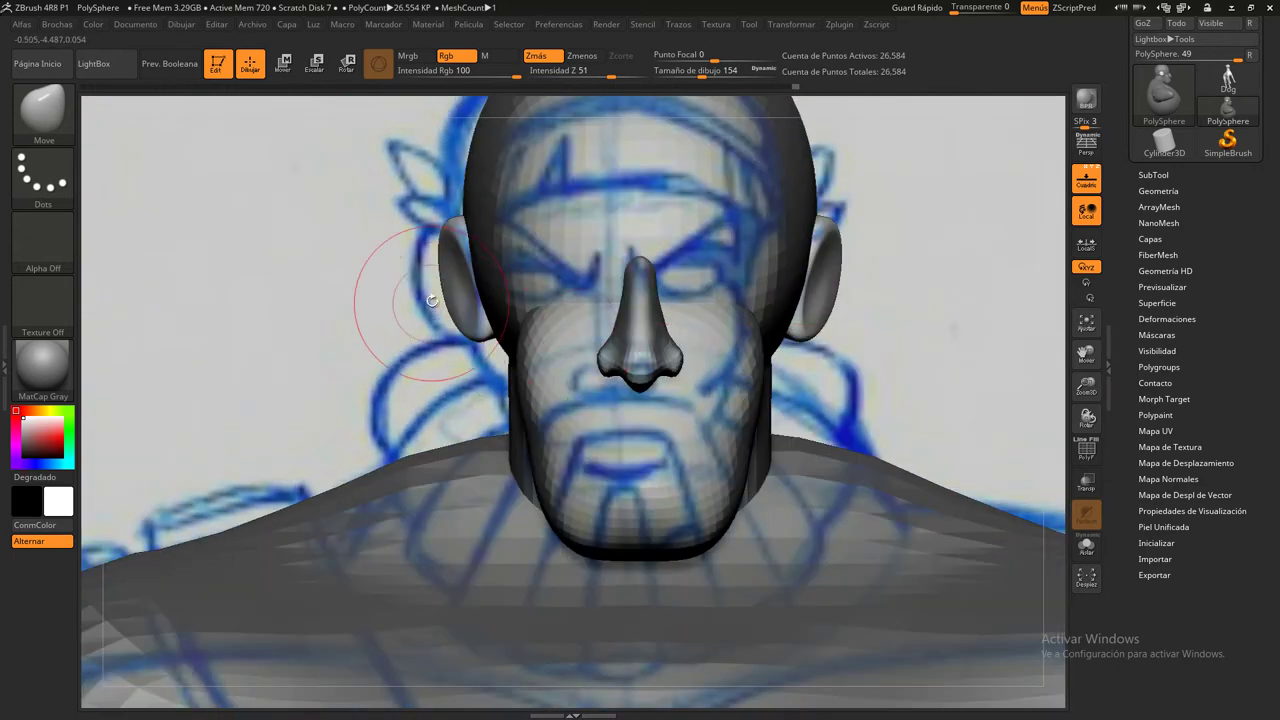
left_click_drag(443, 237, 445, 249)
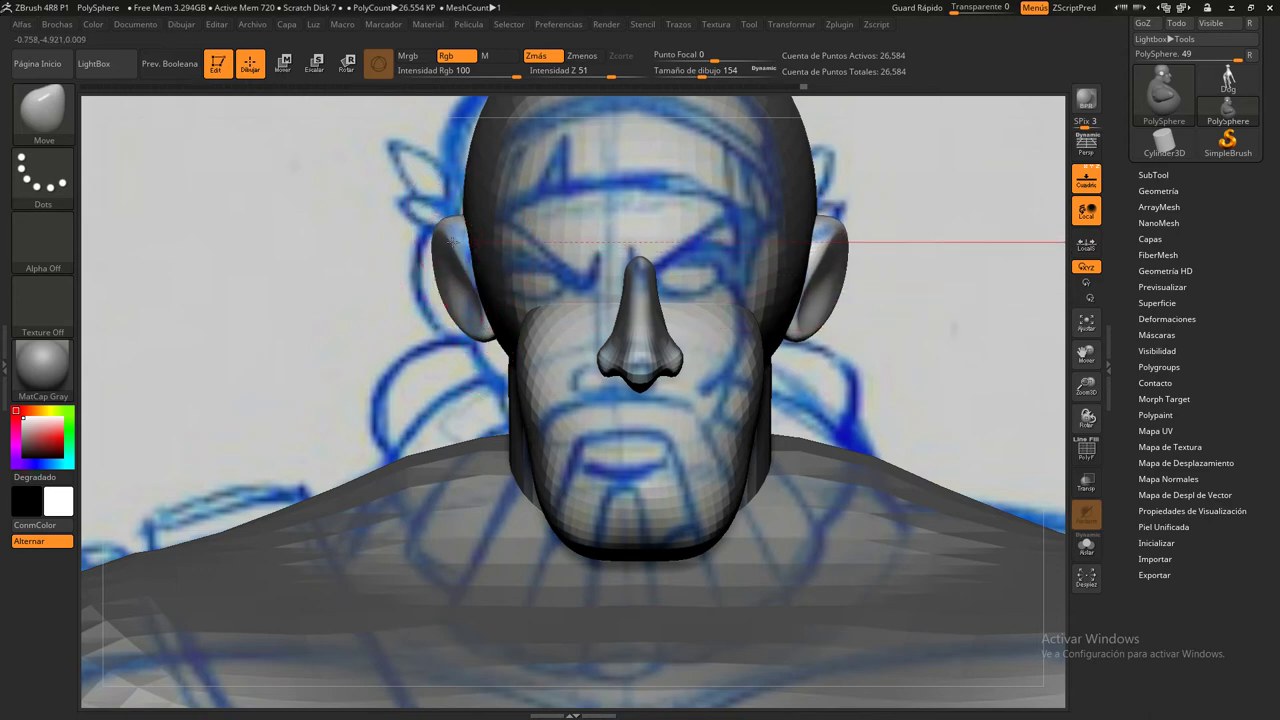
mouse_move(886, 330)
left_mouse_down("alt")
mouse_move(908, 148)
mouse_move(1113, 154)
left_mouse_up("alt")
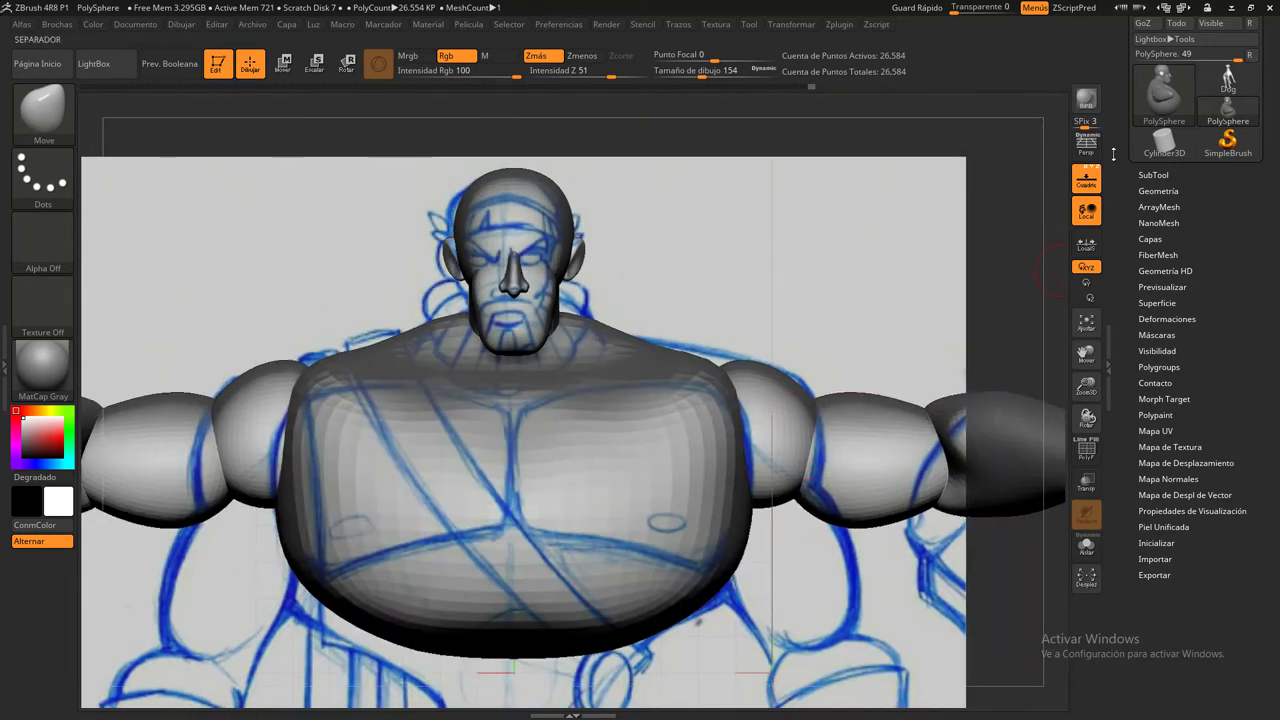
left_click(1088, 176)
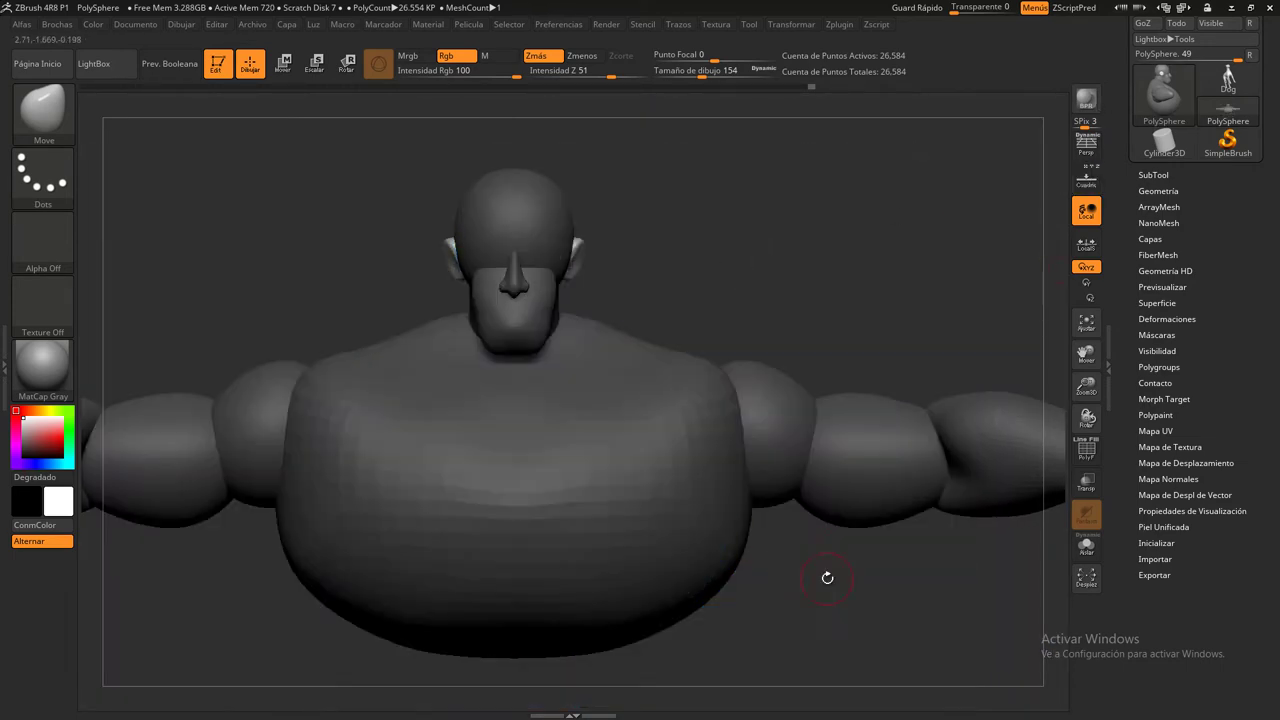
mouse_move(827, 577)
left_mouse_down()
mouse_move(826, 591)
mouse_move(833, 453)
mouse_move(760, 446)
left_mouse_up()
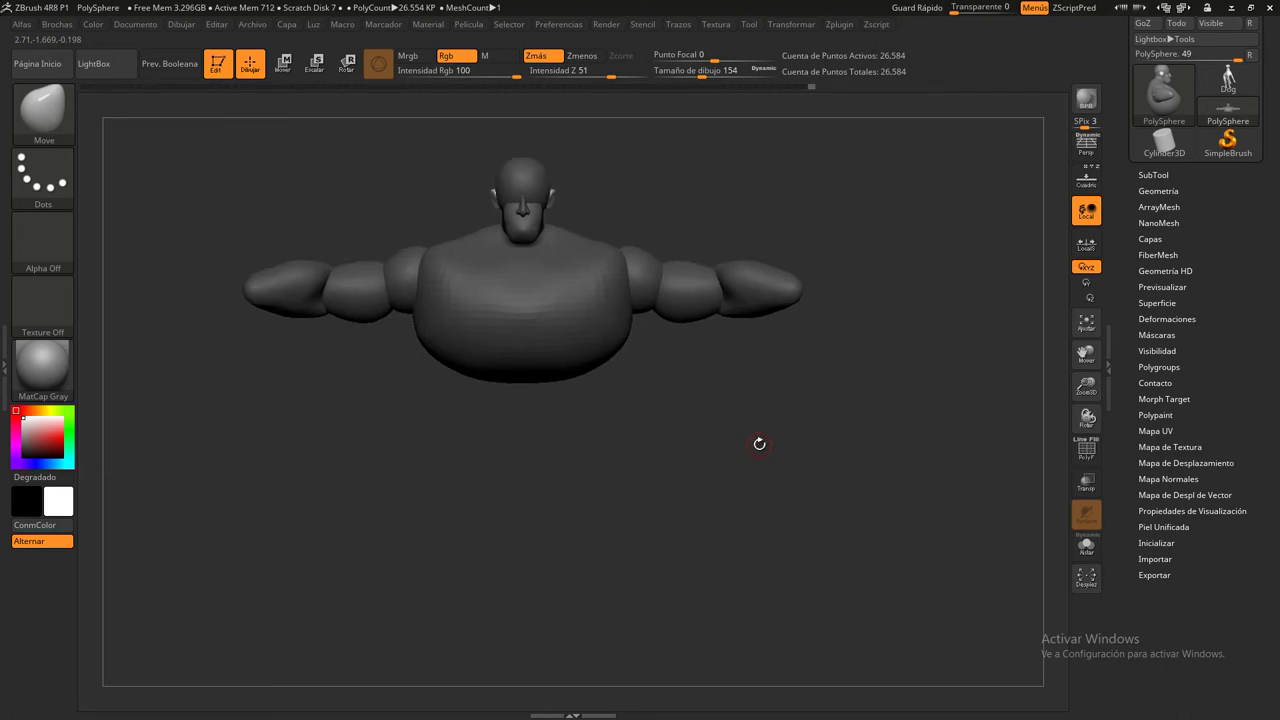
left_click_drag(371, 486, 493, 479)
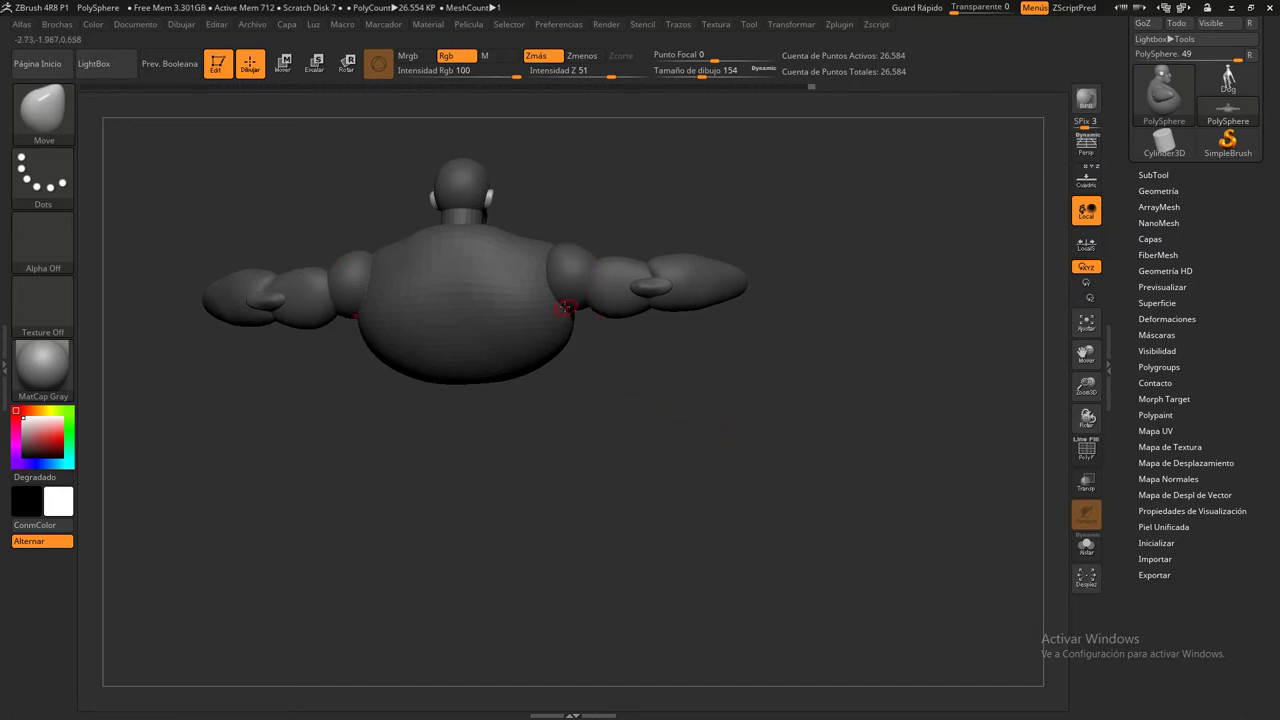
left_click_drag(736, 448, 680, 463)
key("shift+p")
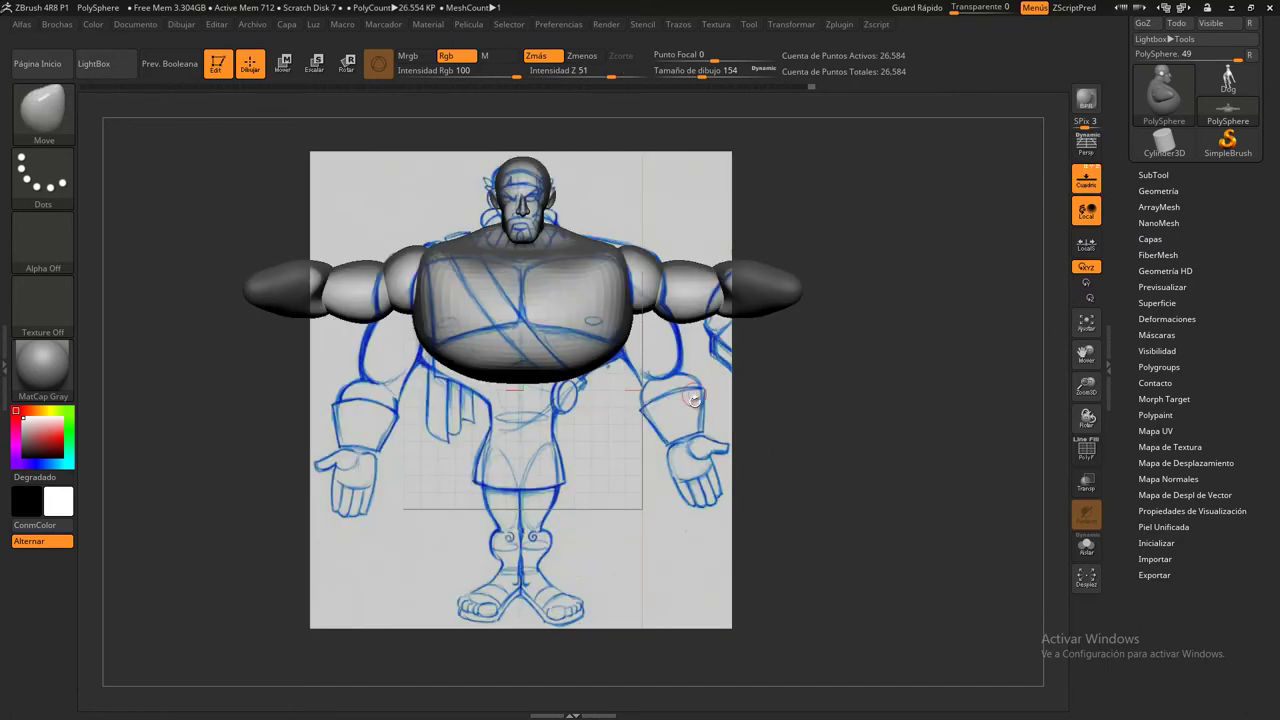
Insert a sphere below the chest as the belly/pelvis mass
mouse_move(764, 525)
left_mouse_down()
mouse_move(788, 469)
mouse_move(272, 183)
left_mouse_up()
left_click(30, 115)
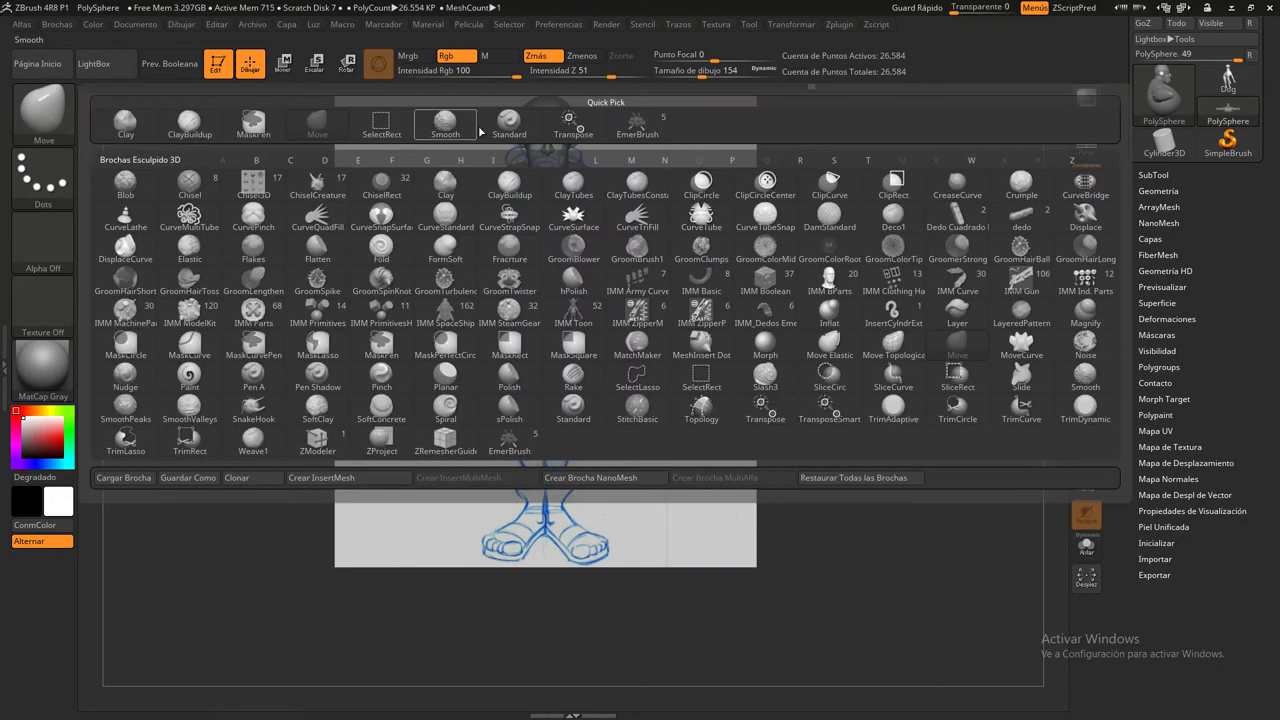
left_click(639, 124)
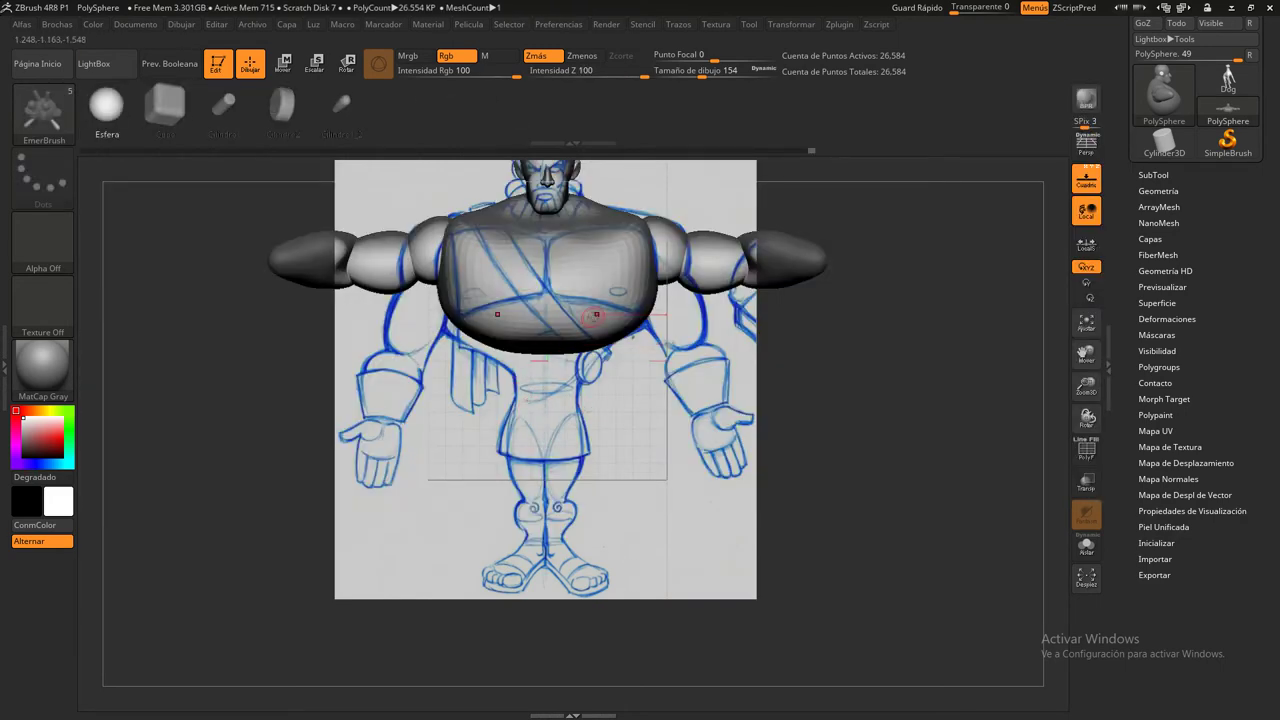
left_click_drag(548, 353, 557, 310)
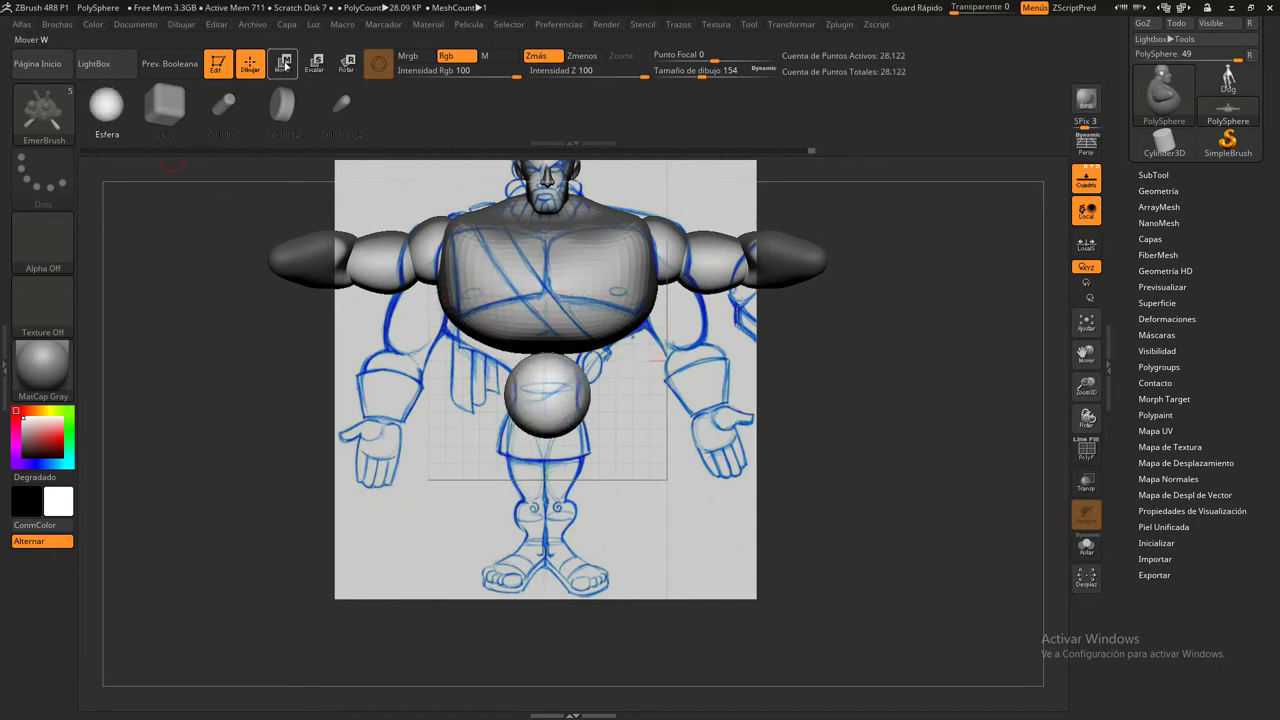
With a large Move brush, stretch the sphere into an egg shape fitting the side sketch
left_click(43, 110)
left_click(294, 118)
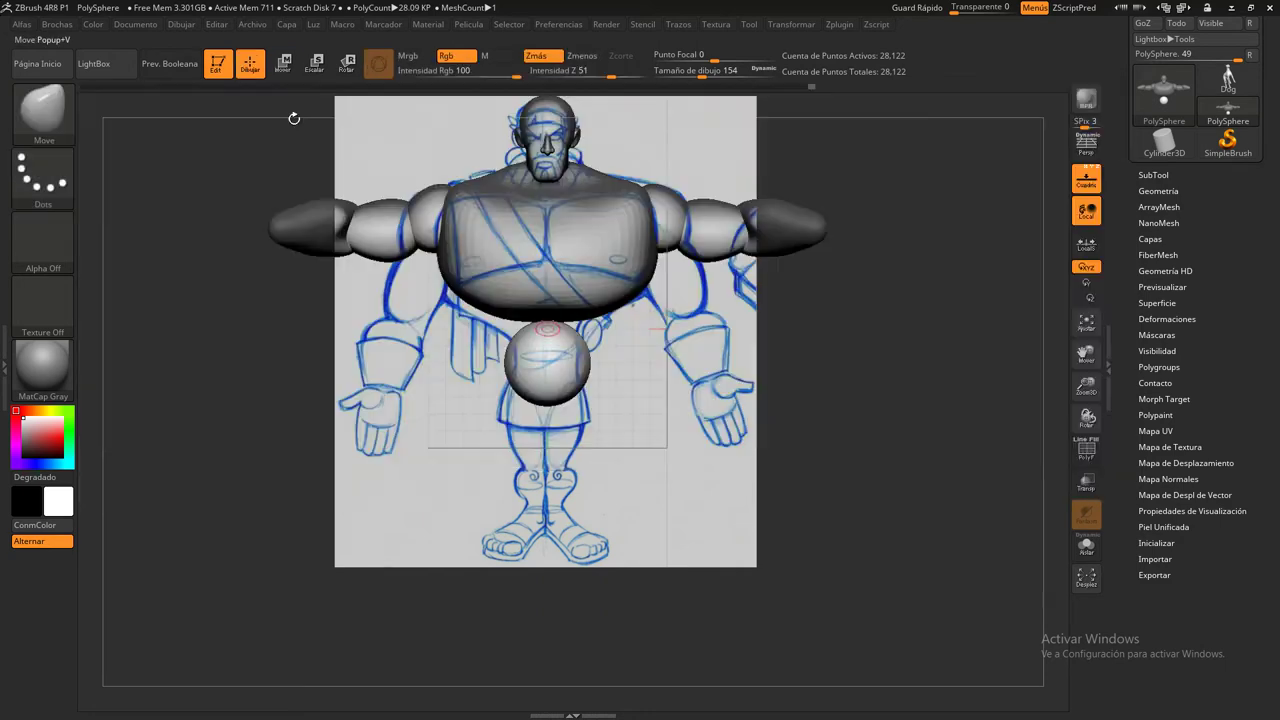
left_click_drag(705, 75, 727, 74)
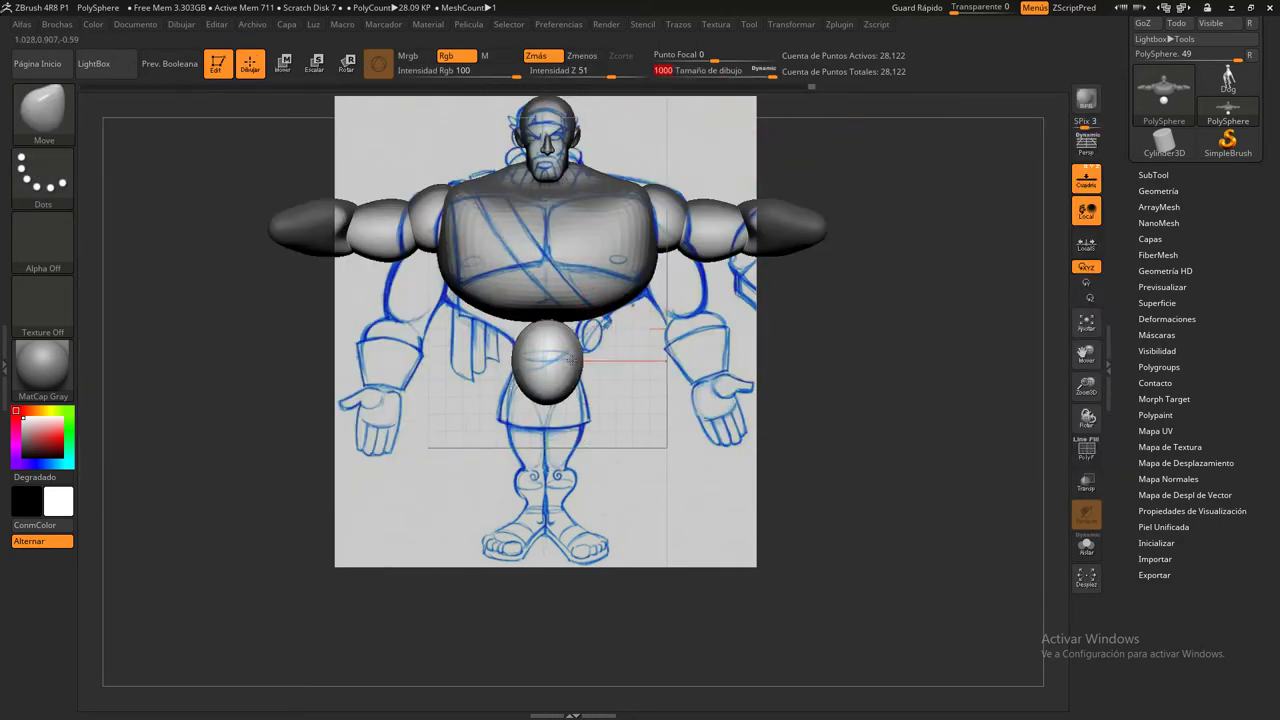
mouse_move(582, 330)
left_mouse_down()
mouse_move(580, 308)
mouse_move(592, 335)
mouse_move(530, 380)
left_mouse_up()
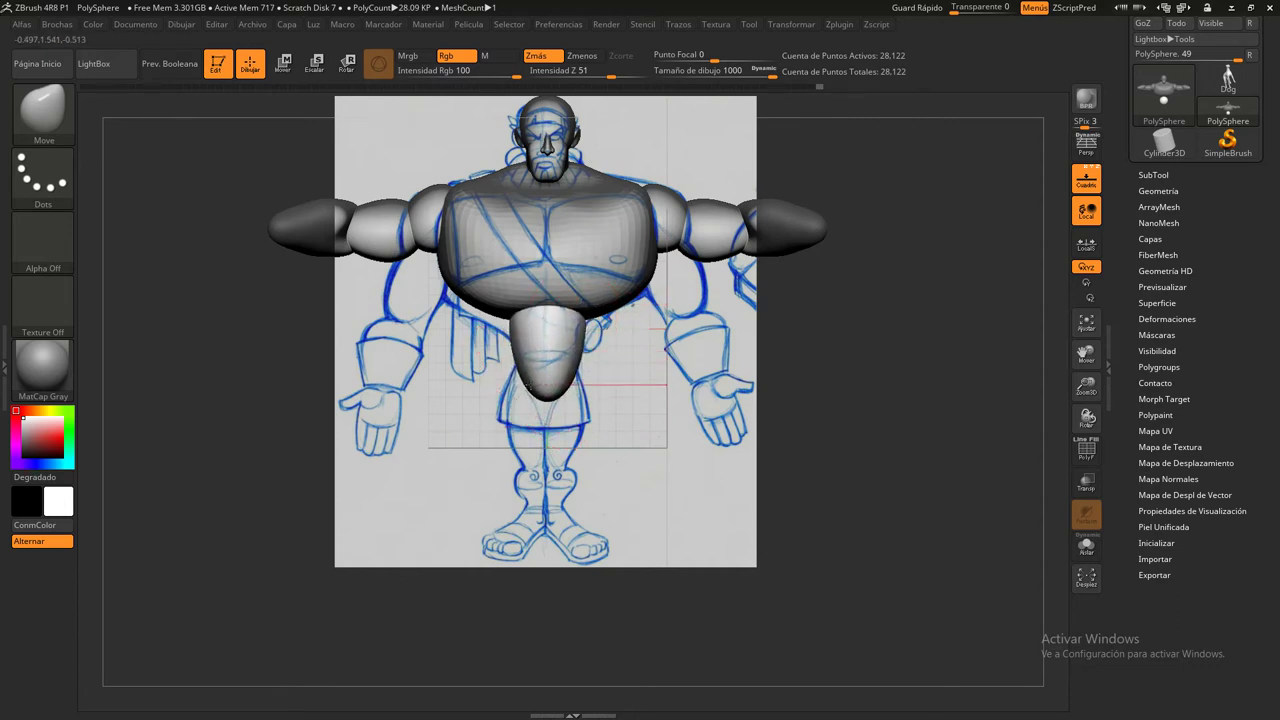
left_click_drag(623, 424, 683, 411)
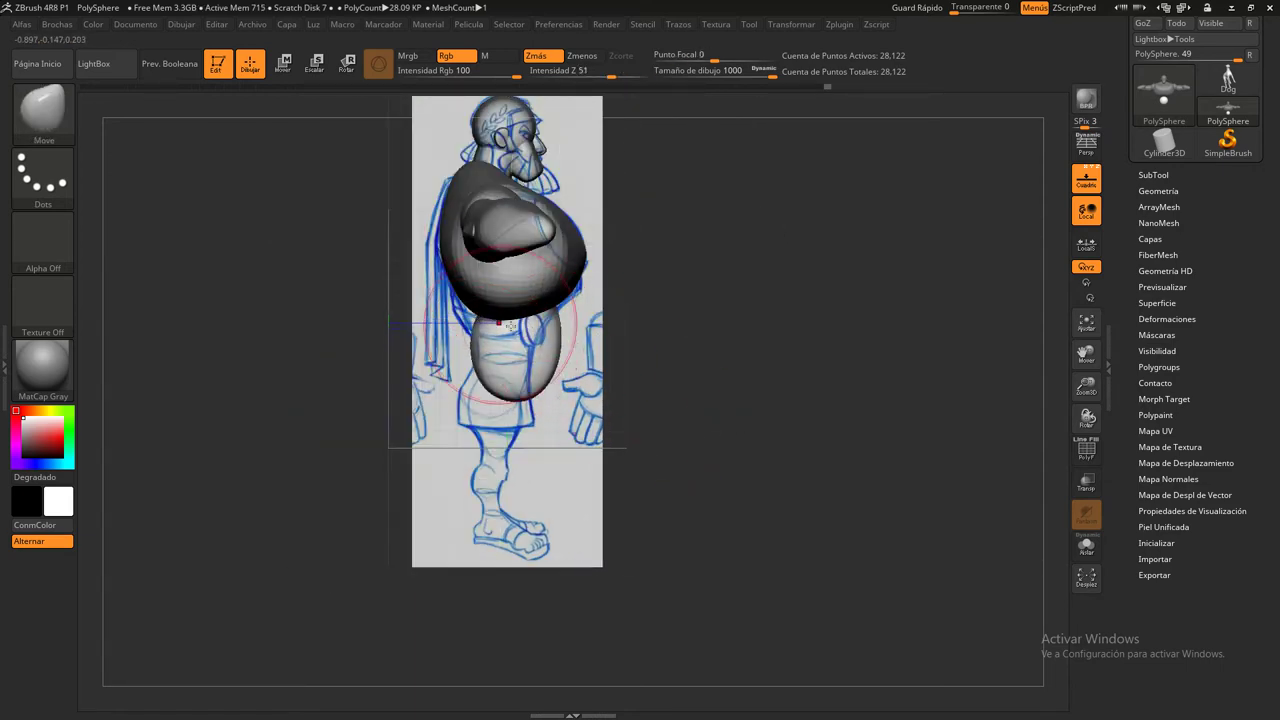
mouse_move(510, 325)
left_mouse_down()
mouse_move(535, 360)
mouse_move(465, 330)
left_mouse_up()
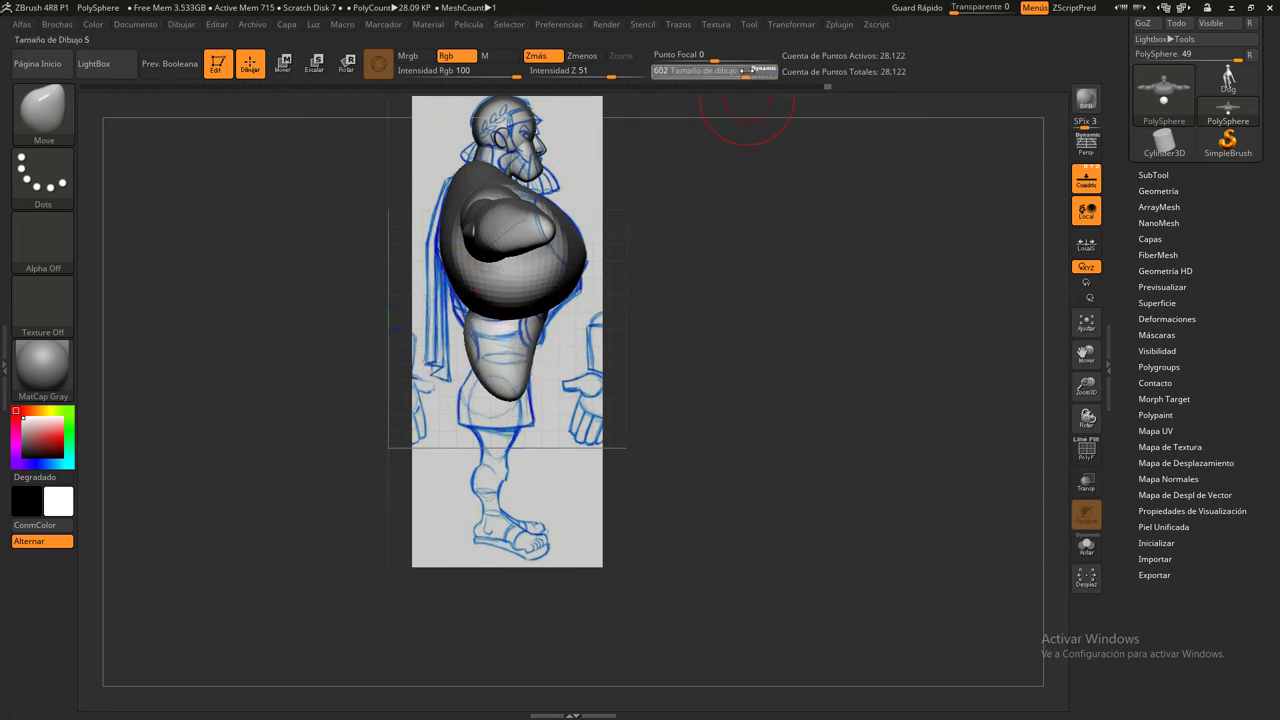
Pull the mass's upper sides outward, round its lower tip and bulge the lower right side
mouse_move(712, 115)
left_mouse_down("alt")
mouse_move(774, 360)
mouse_move(406, 350)
left_mouse_up("alt")
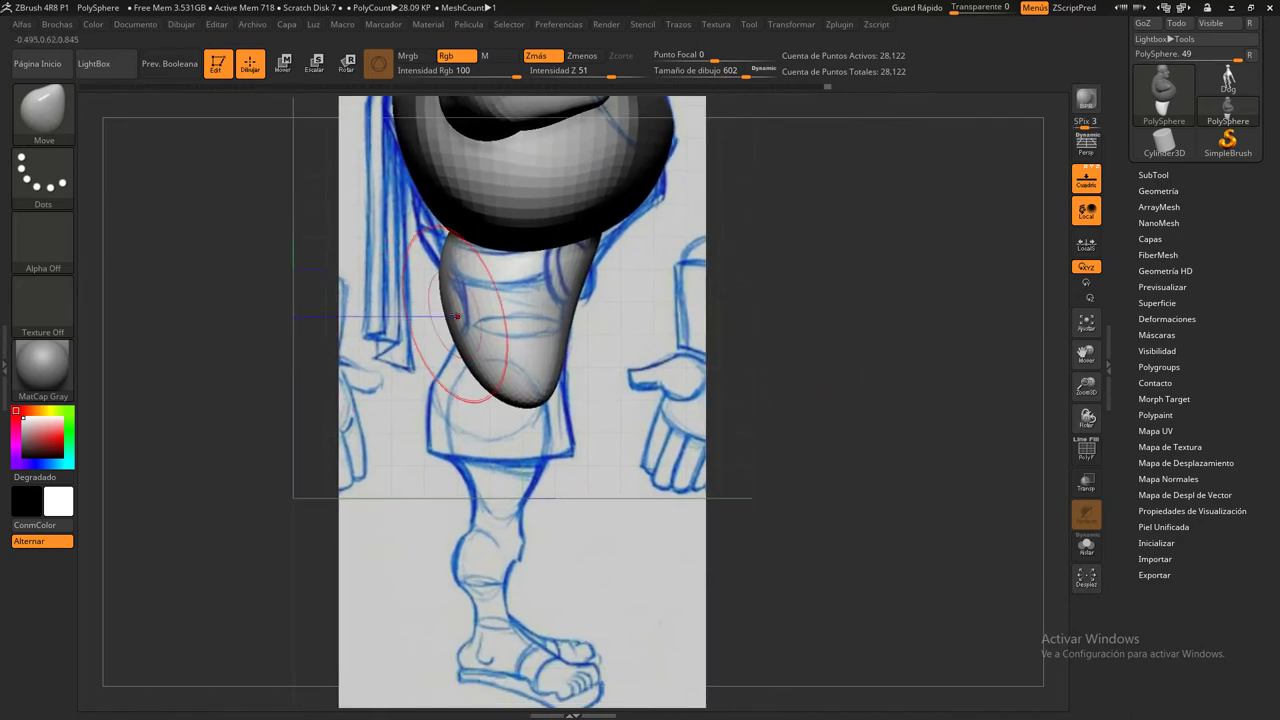
left_click_drag(457, 307, 432, 226)
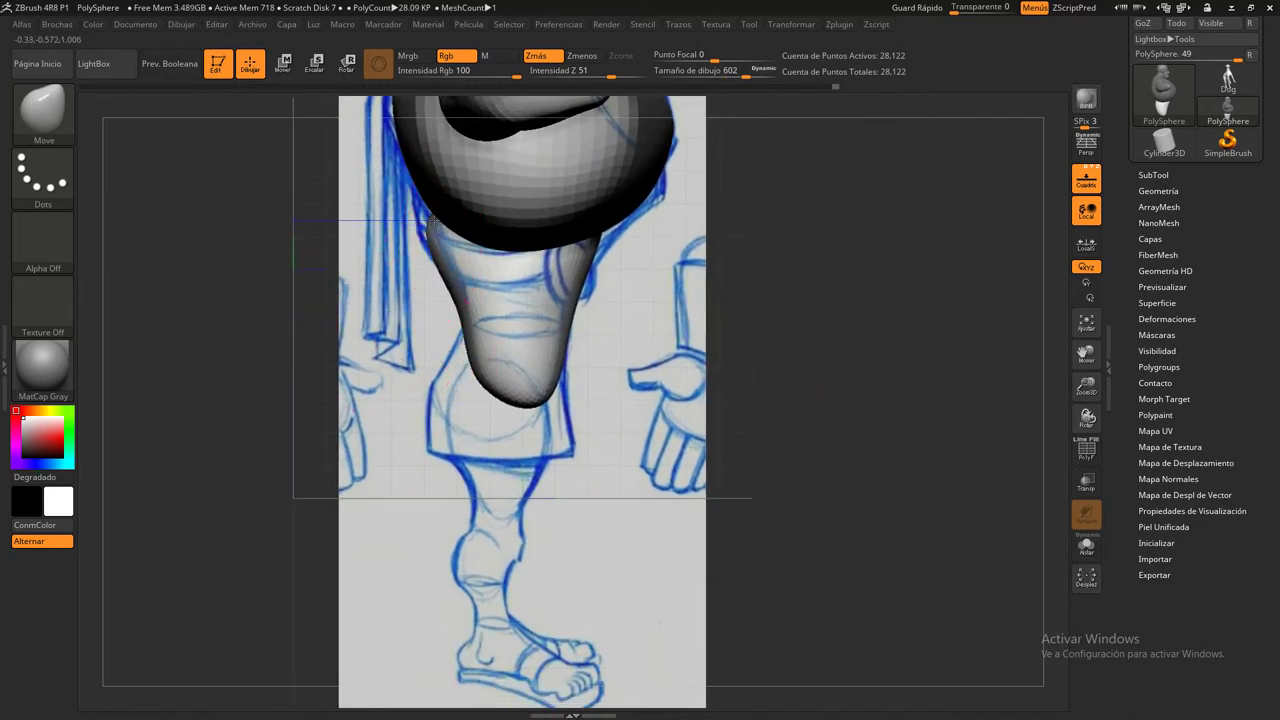
left_click_drag(580, 285, 617, 230)
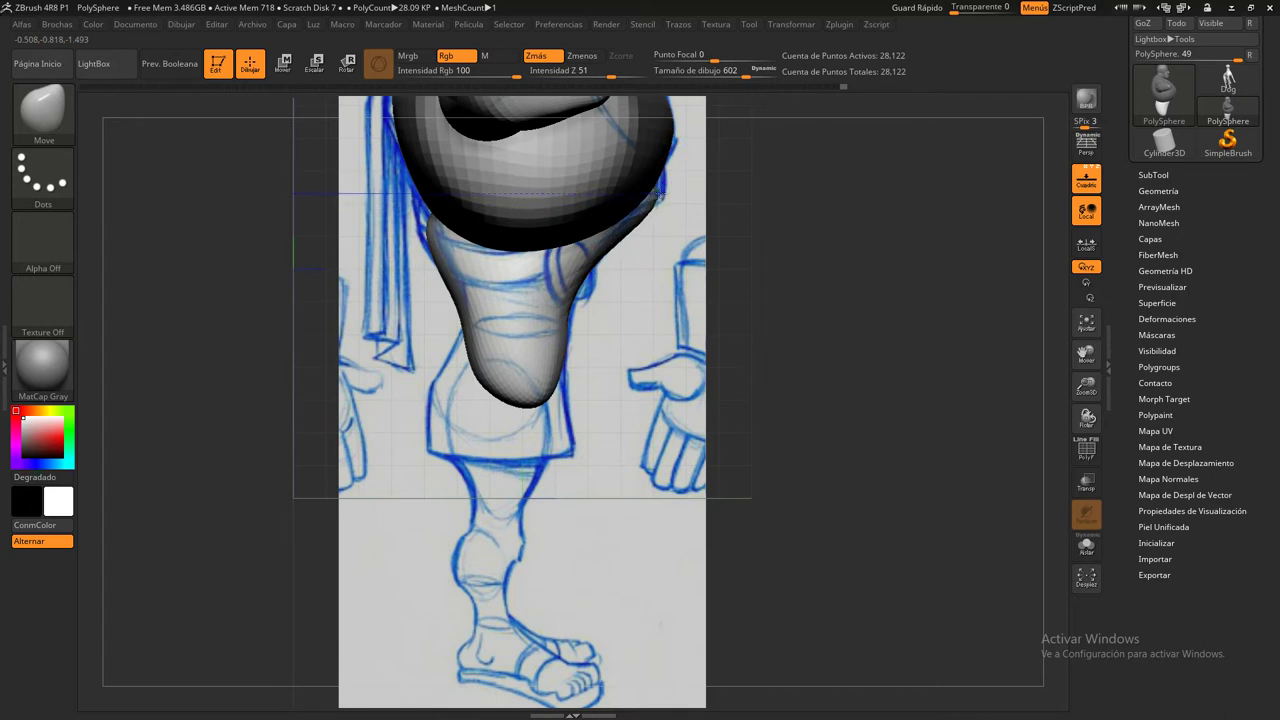
left_click_drag(545, 365, 483, 401)
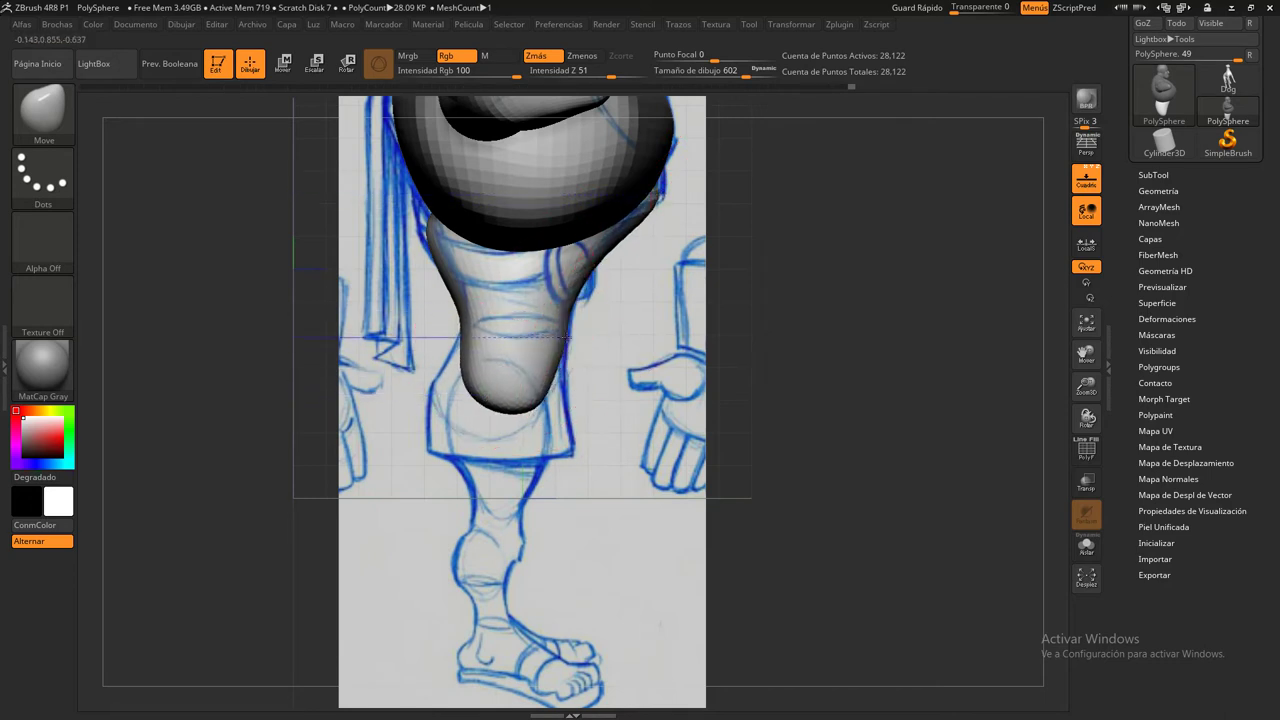
left_click_drag(558, 340, 574, 336)
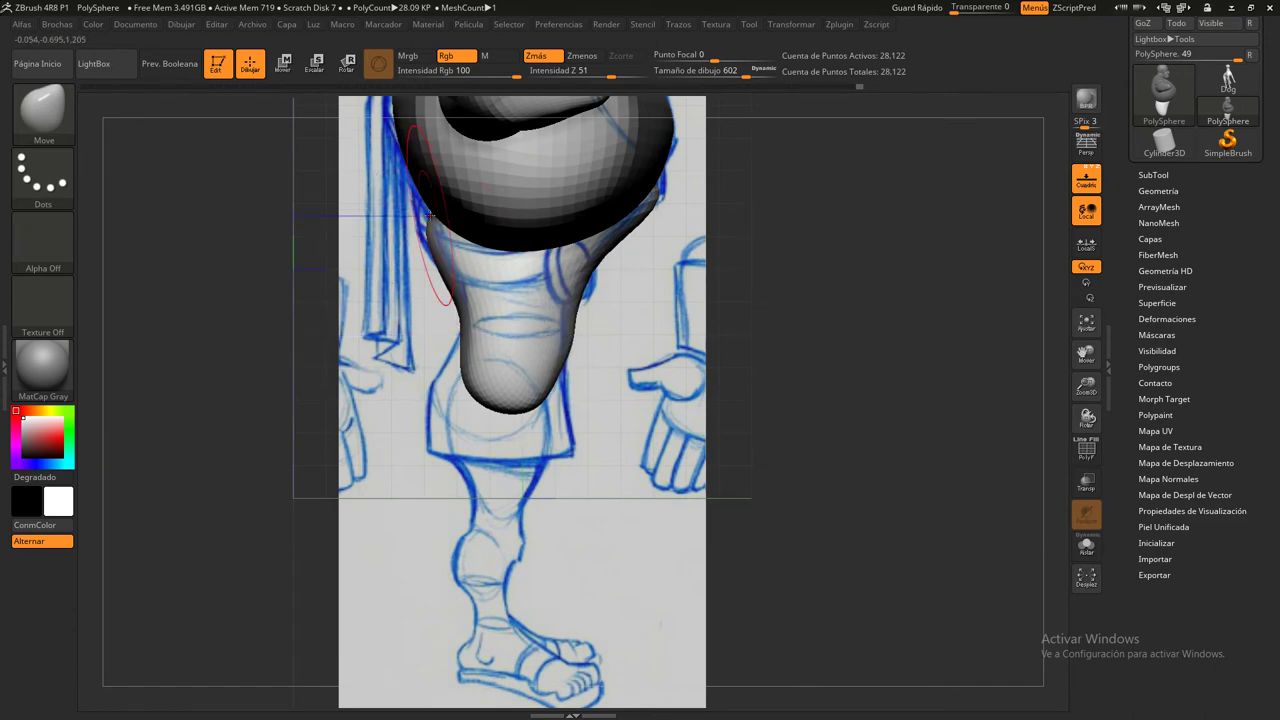
left_click_drag(425, 210, 620, 337)
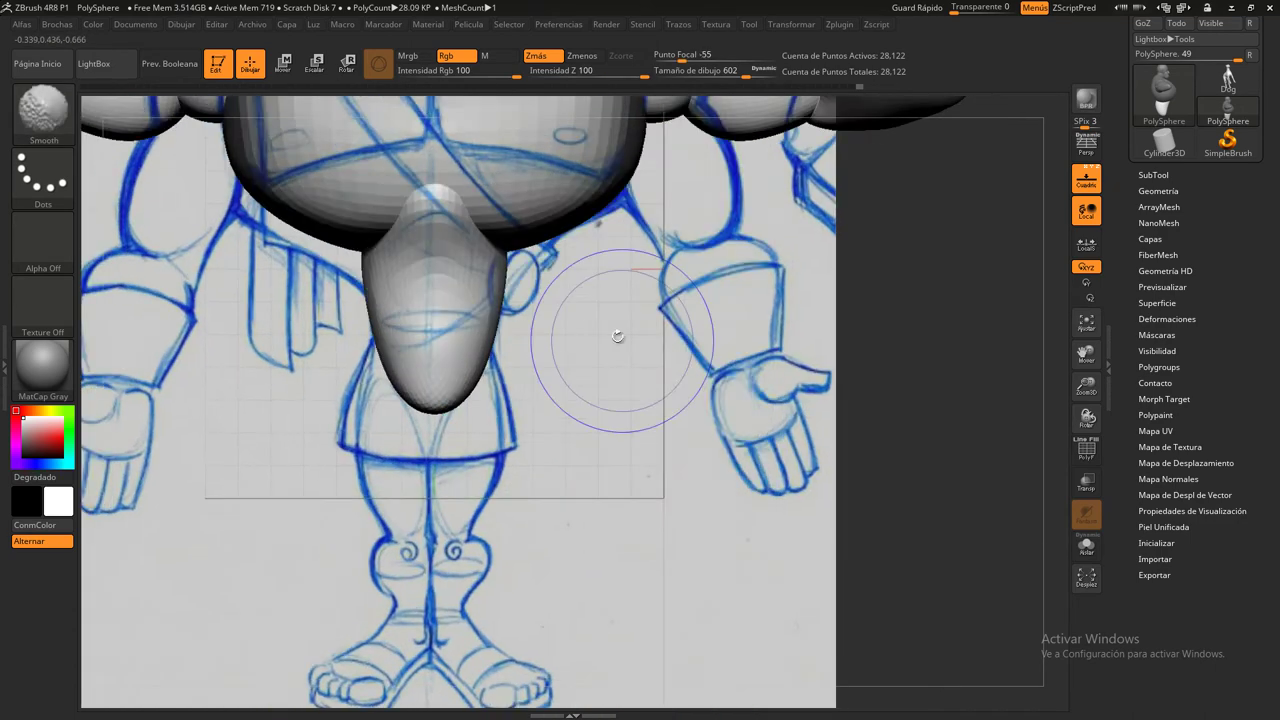
left_click_drag(514, 256, 530, 252)
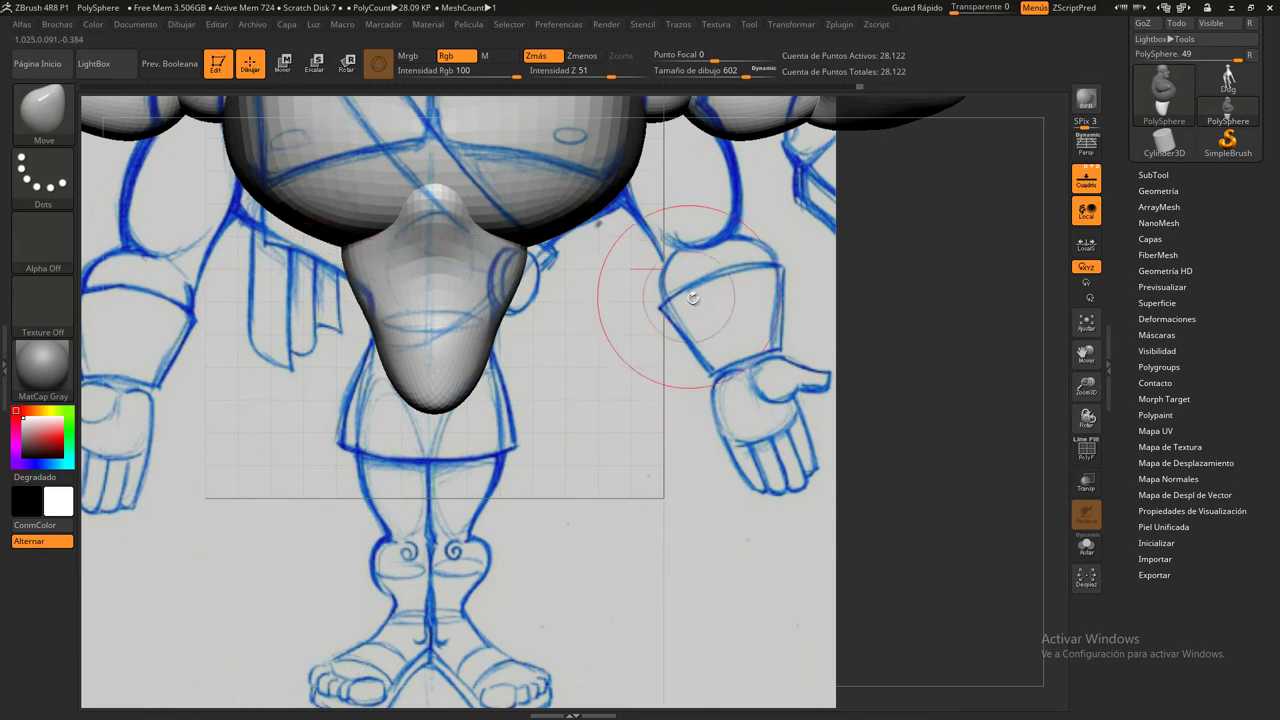
Check the pelvis mass from a side angle and hide the reference sketch and grid
left_click_drag(660, 288, 742, 376)
left_click_drag(745, 303, 798, 404)
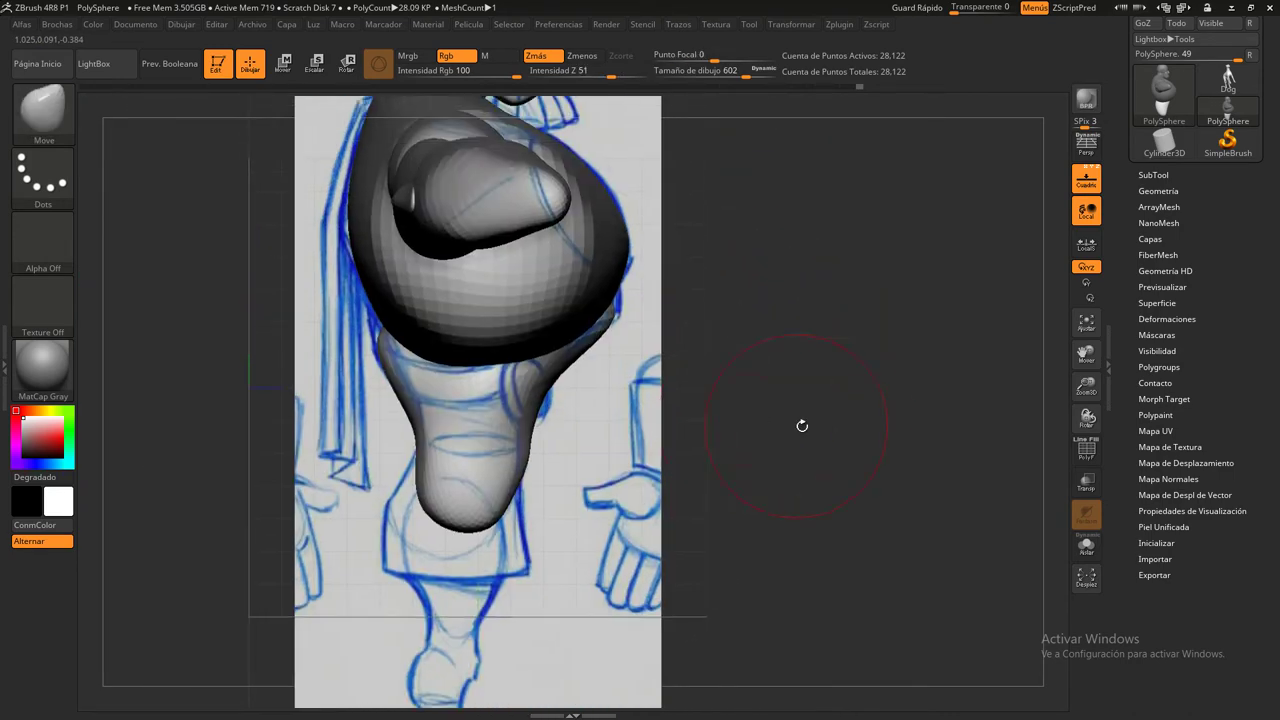
left_click(1094, 183)
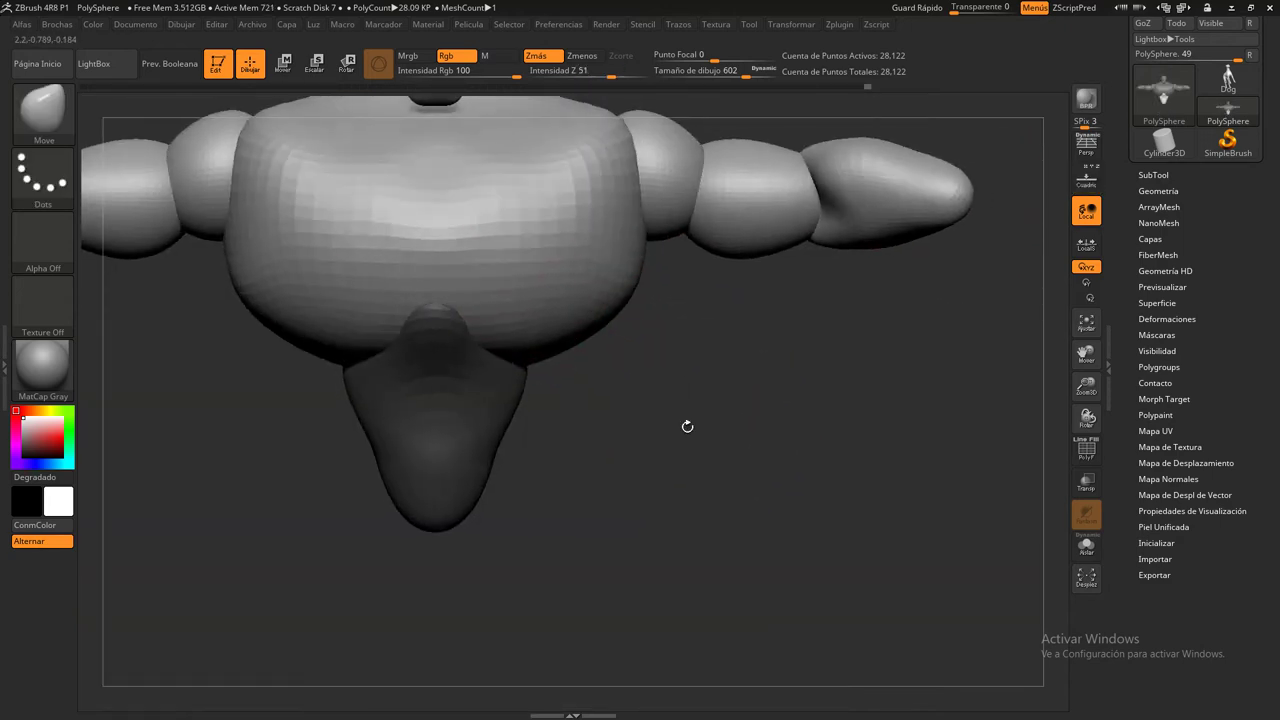
Mask everything but the torso by isolating its polygroup, masking, unhiding and inverting; re-show the sketch
key("ctrl+shift")
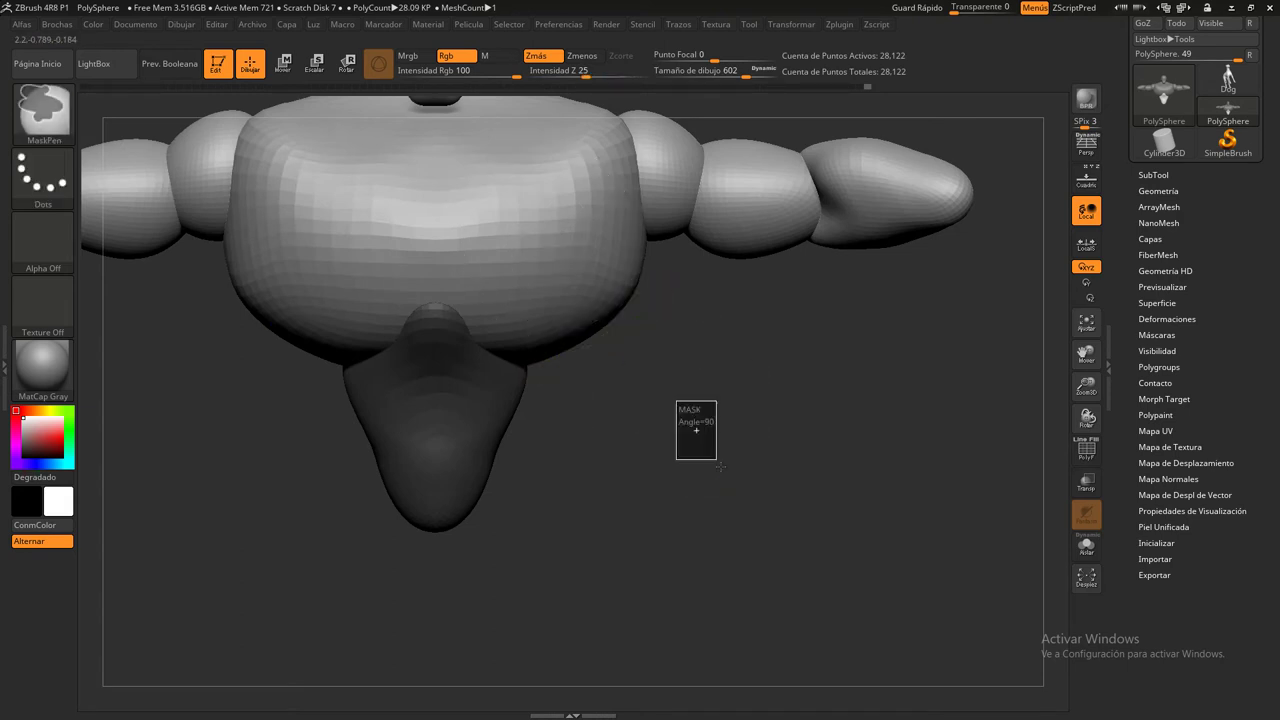
left_click(648, 391, "ctrl")
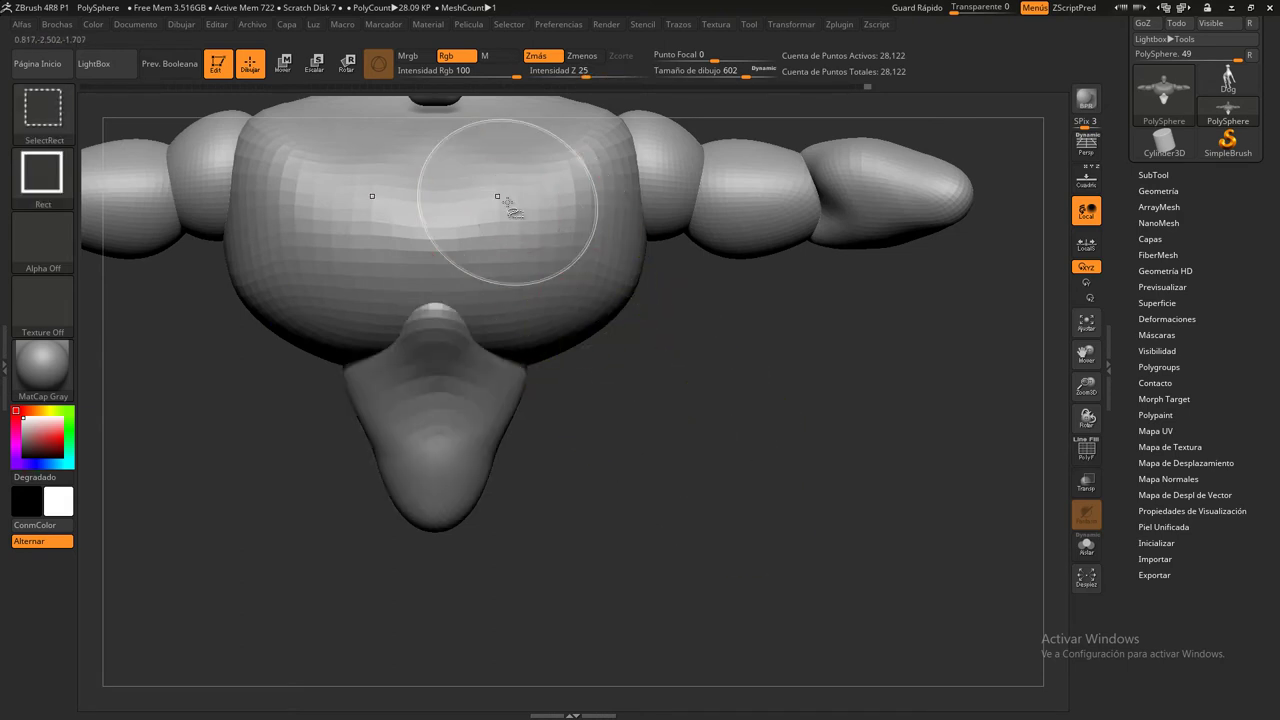
left_click(509, 206, "ctrl+shift")
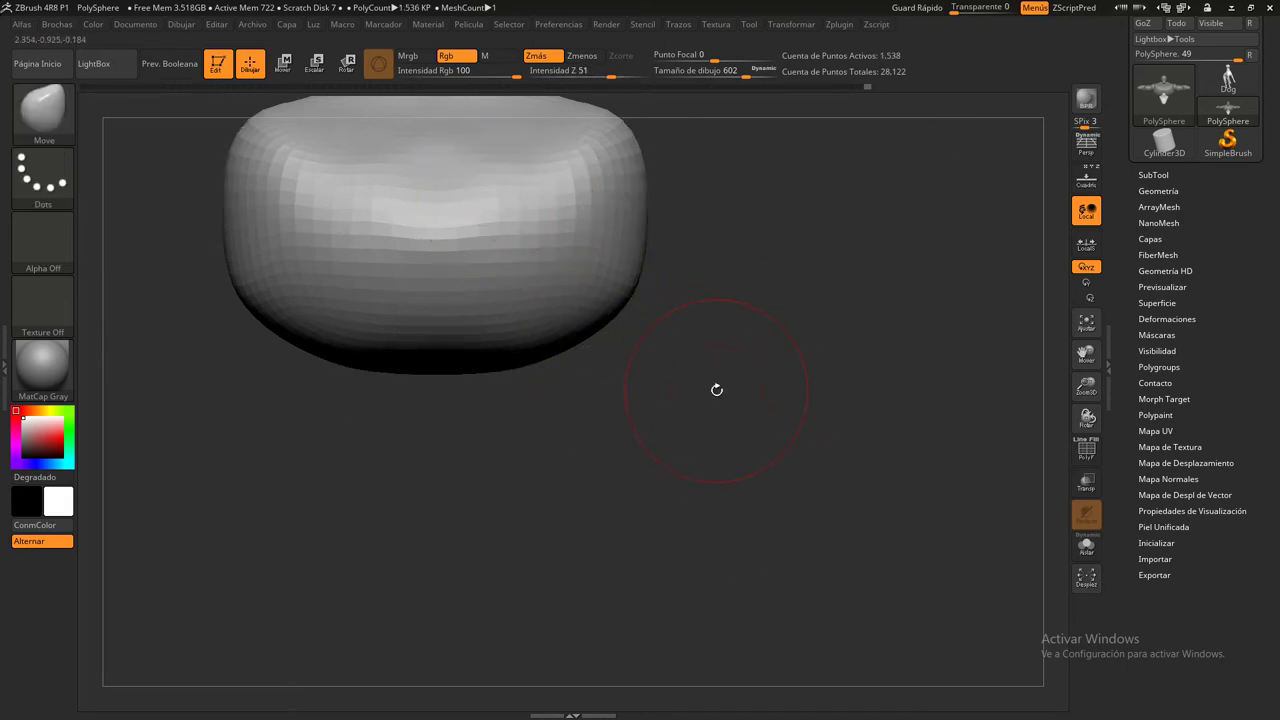
left_click_drag(716, 390, 716, 360, "shift")
left_click_drag(280, 170, 834, 523, "ctrl")
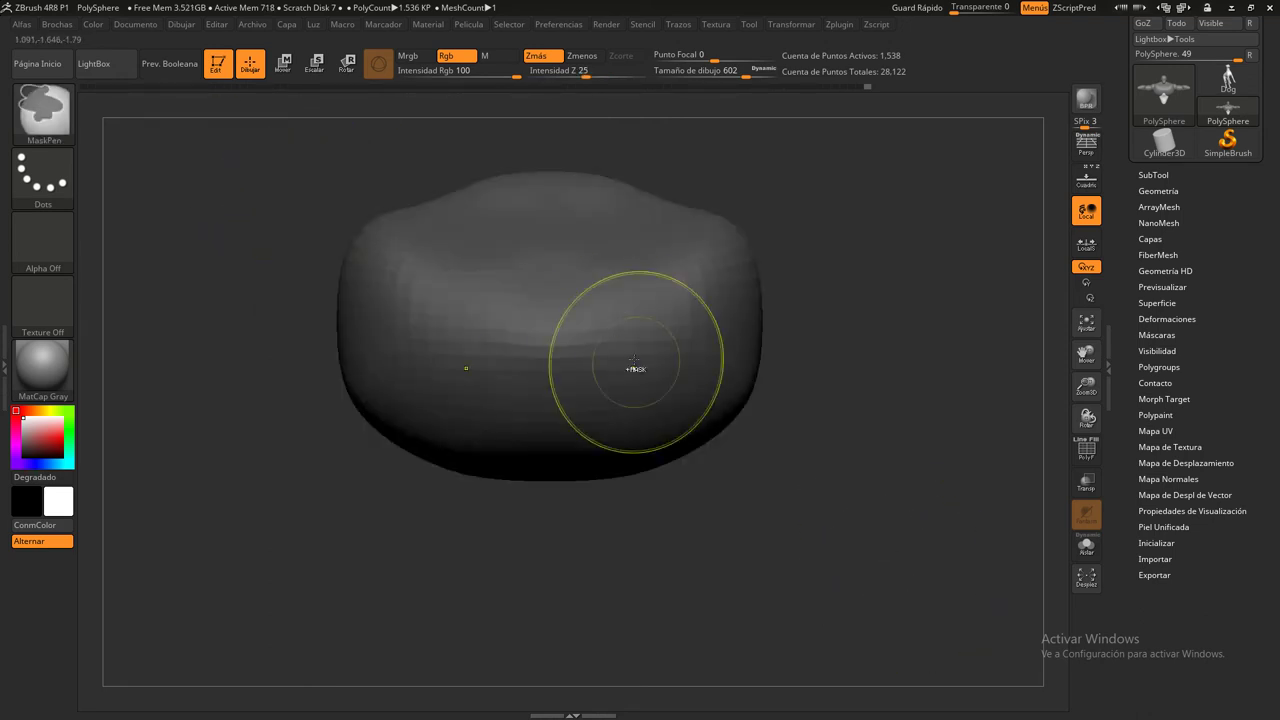
left_click(889, 487, "ctrl+shift")
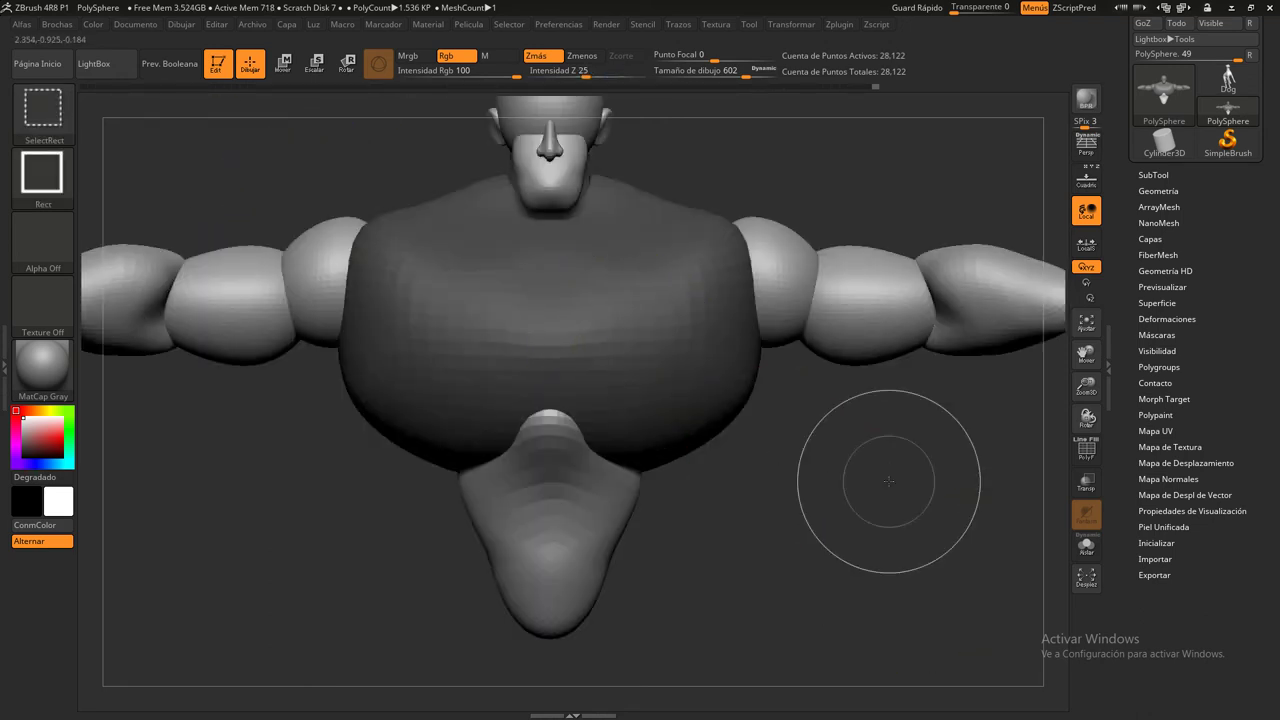
left_click(829, 498, "ctrl")
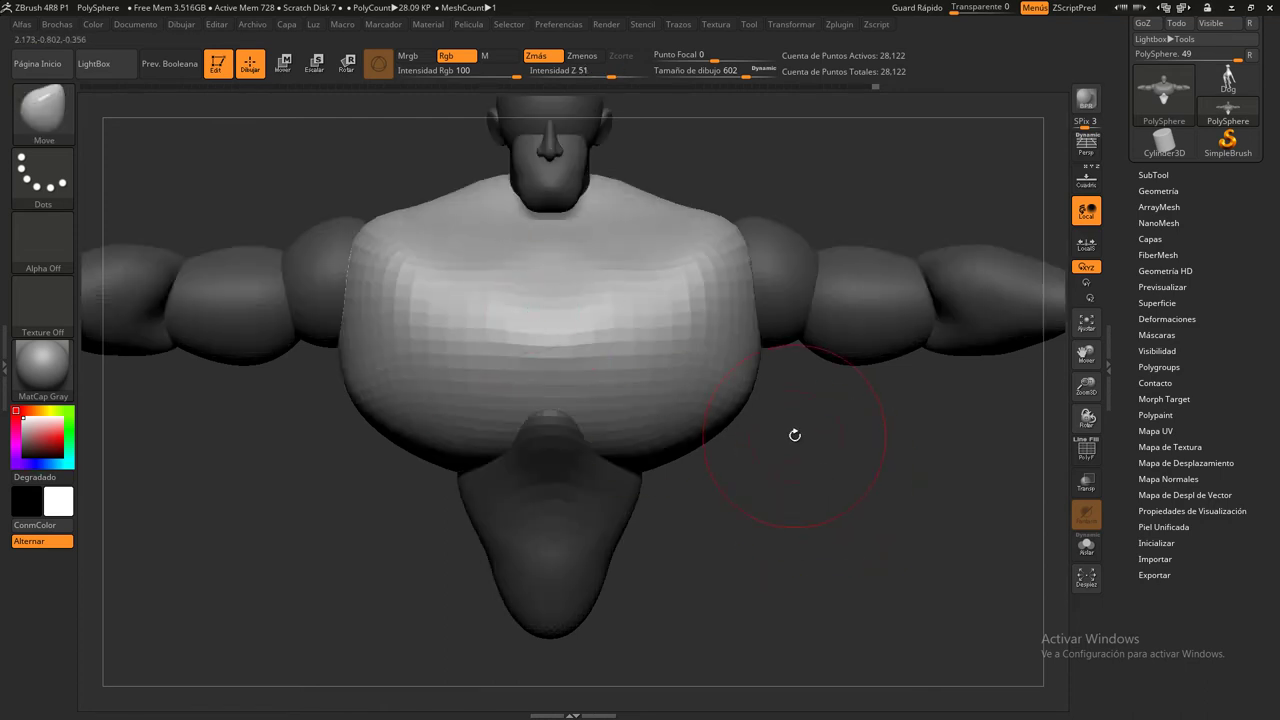
left_click_drag(822, 572, 934, 557)
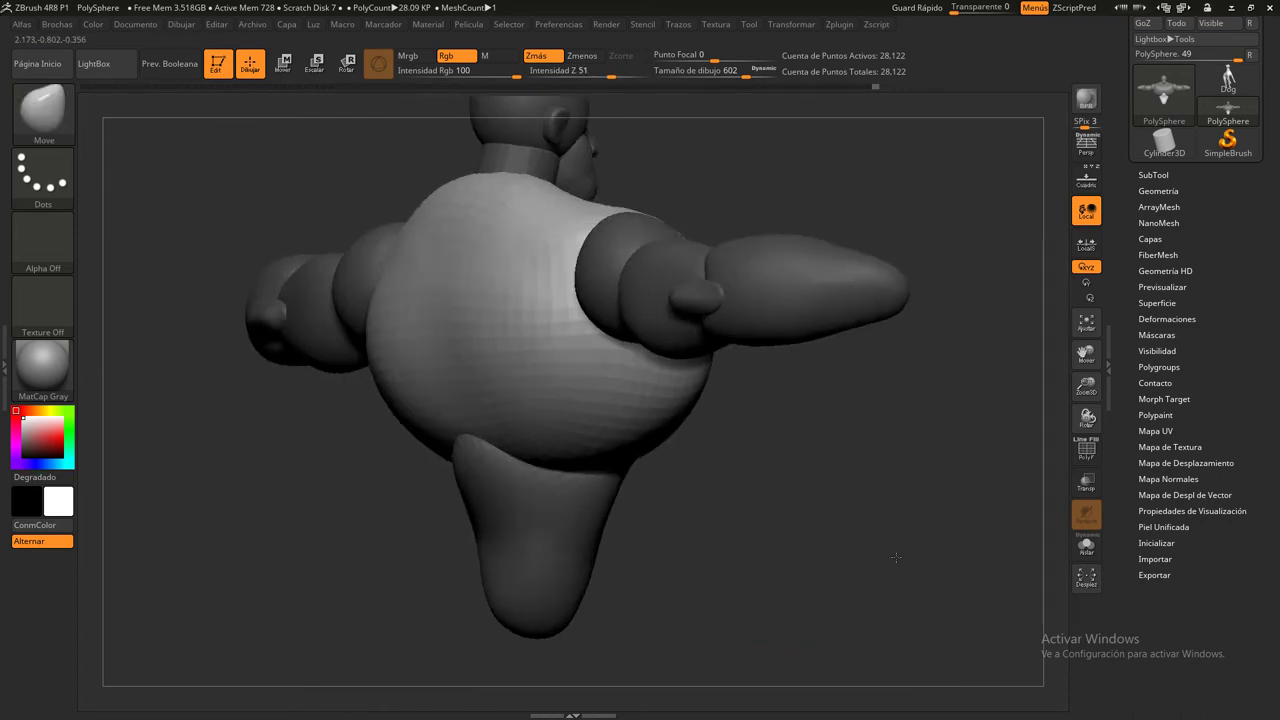
left_click_drag(786, 414, 986, 300, "shift")
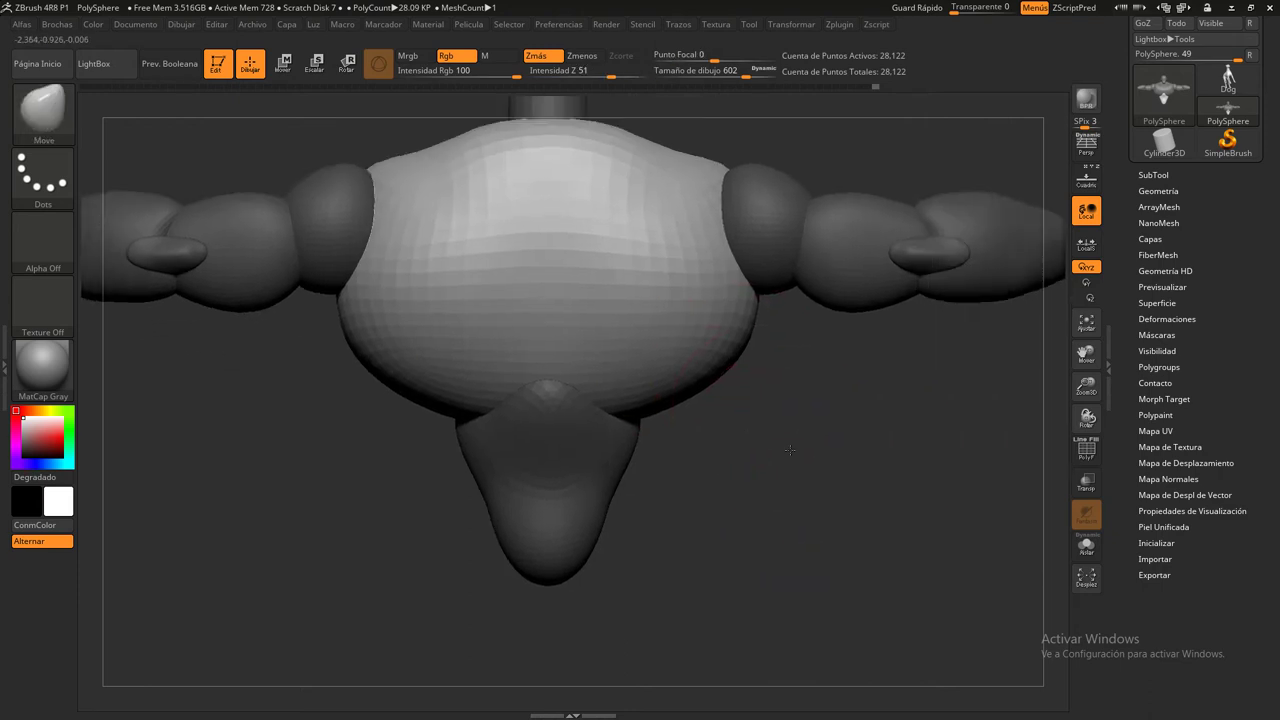
left_click(1086, 180)
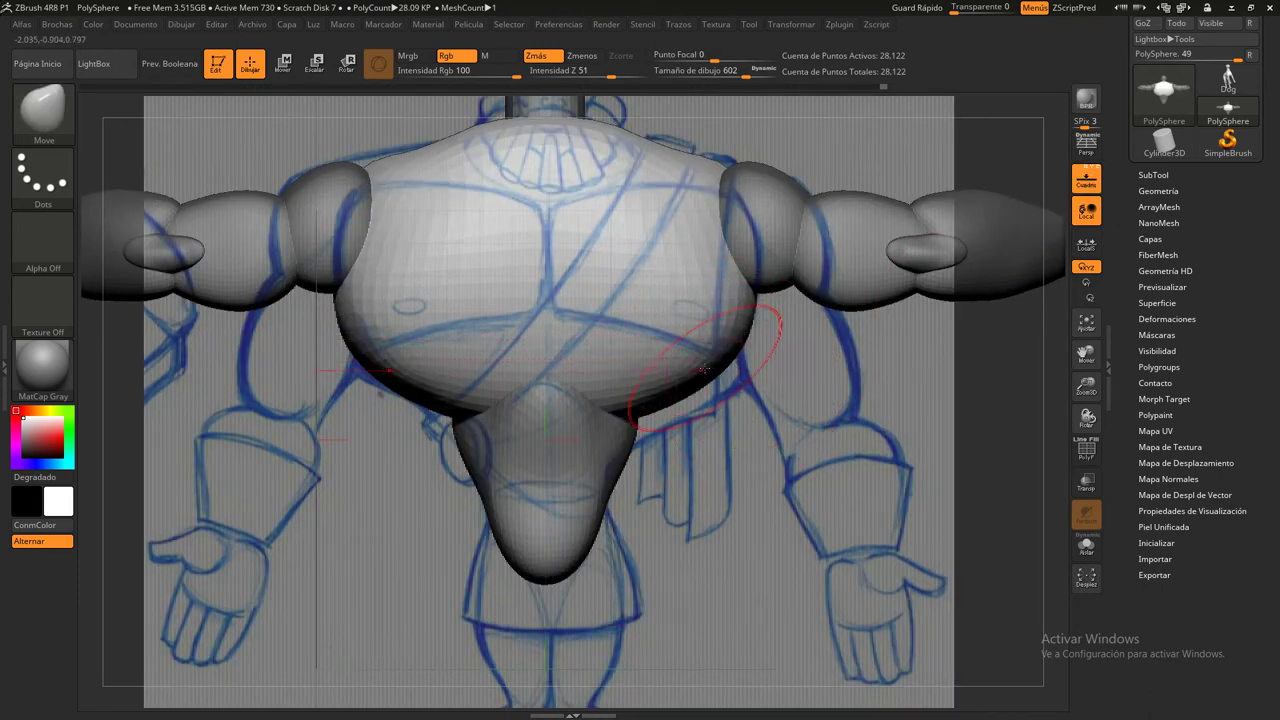
Pull the lower belly down over the pelvis on both sides
left_click_drag(705, 370, 700, 362)
mouse_move(610, 380)
left_mouse_down()
mouse_move(610, 410)
mouse_move(630, 430)
mouse_move(590, 455)
left_mouse_up()
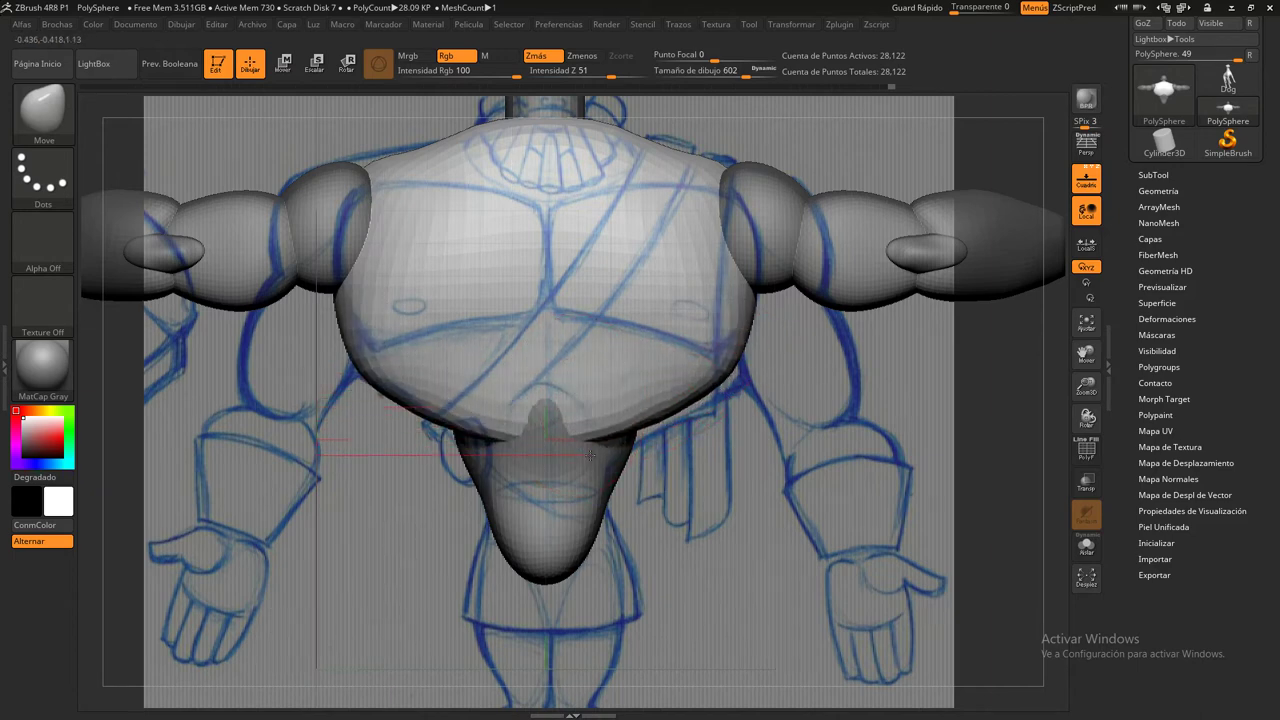
left_click_drag(686, 337, 730, 382)
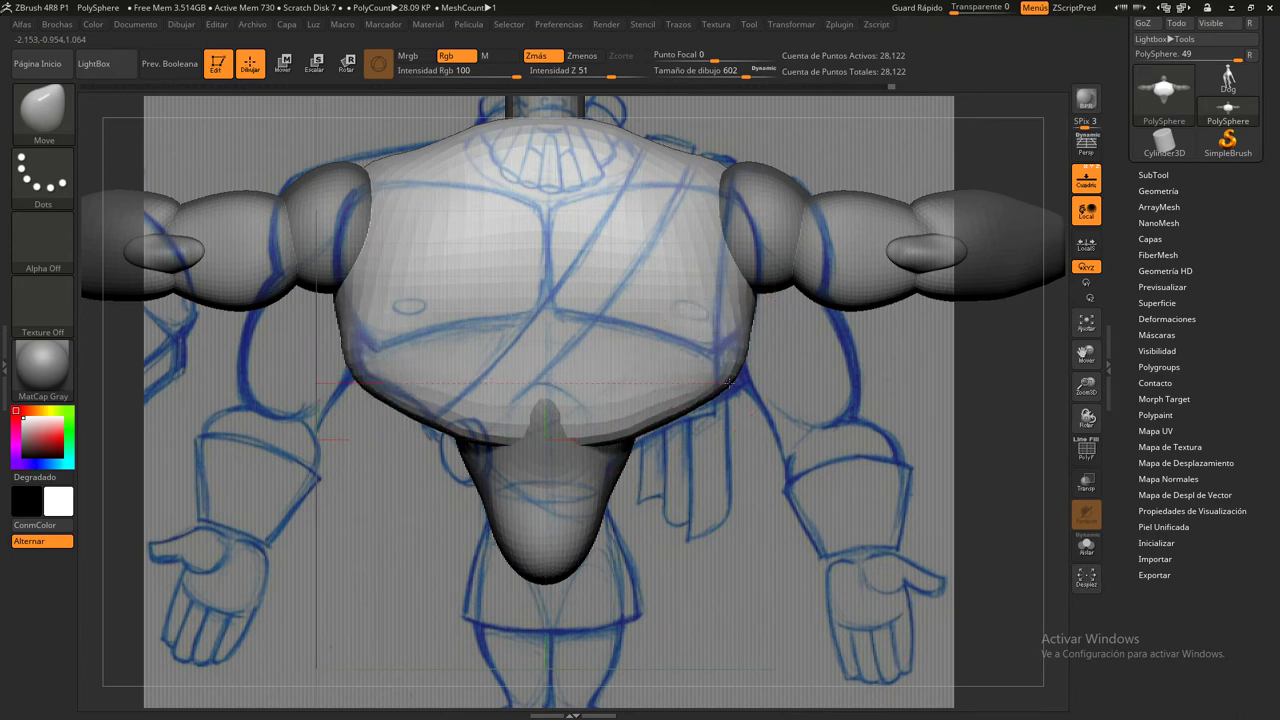
Push the torso sides outward and raise the chest line toward the shoulders
left_click_drag(733, 315, 756, 303)
mouse_move(708, 242)
left_mouse_down()
mouse_move(691, 200)
mouse_move(720, 180)
left_mouse_up()
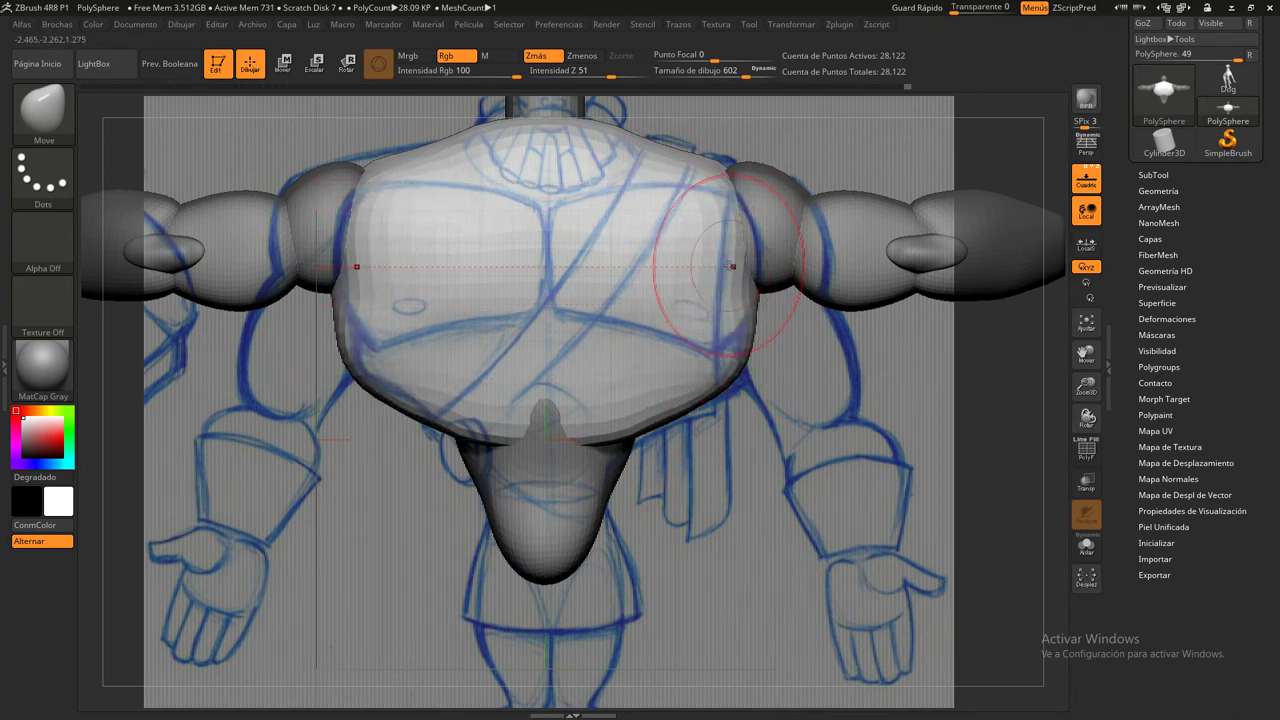
left_click_drag(686, 257, 745, 250)
left_click_drag(743, 186, 690, 130)
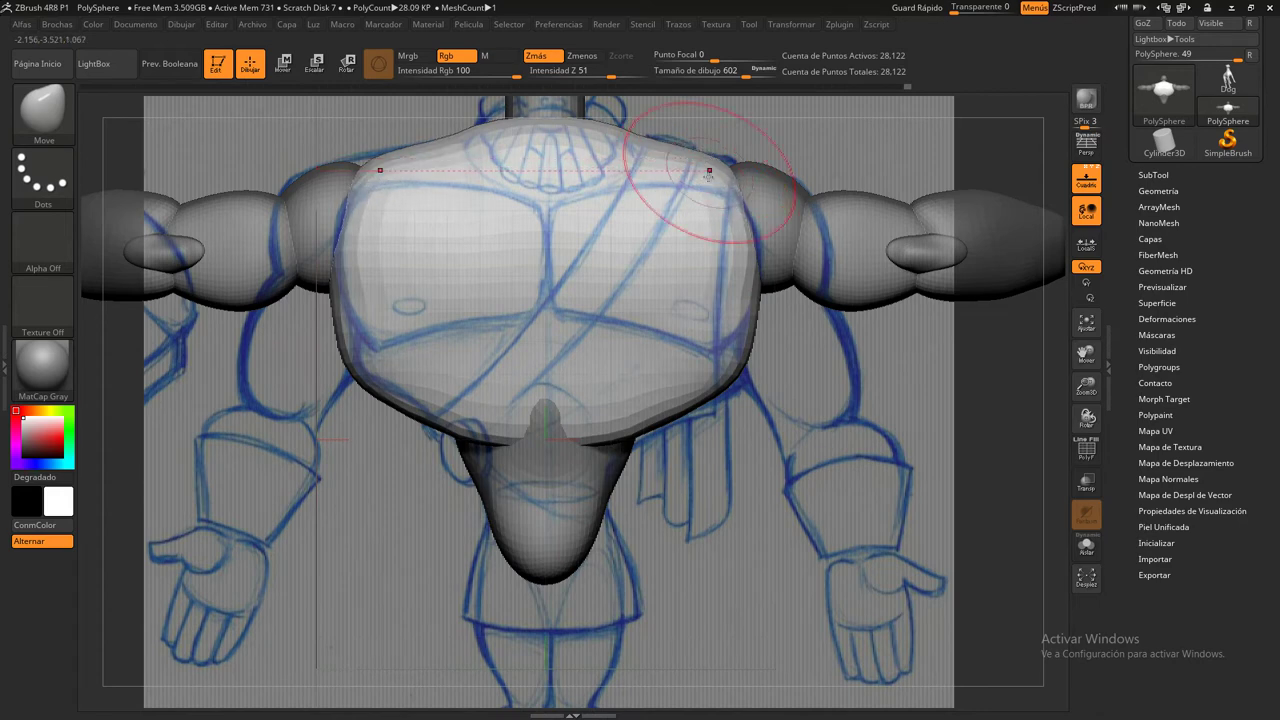
mouse_move(722, 252)
left_mouse_down()
mouse_move(743, 251)
mouse_move(724, 346)
left_mouse_up()
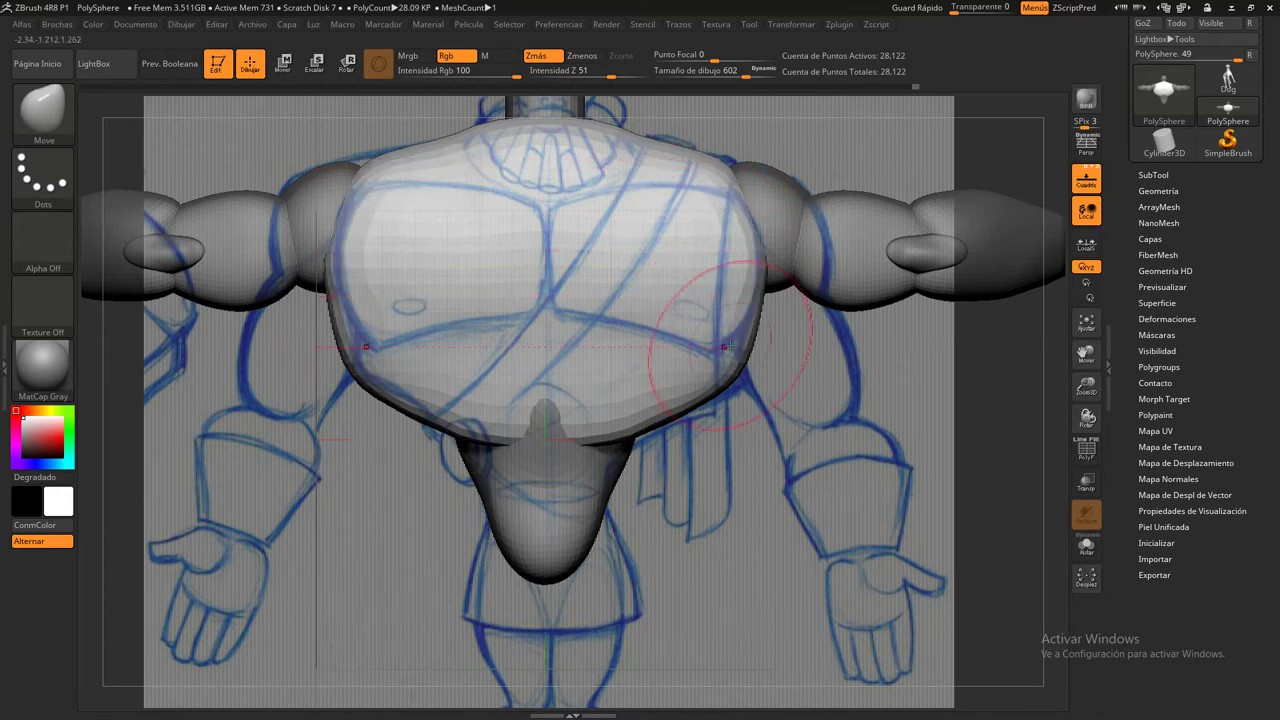
right_click_drag(544, 411, 722, 355, "shift")
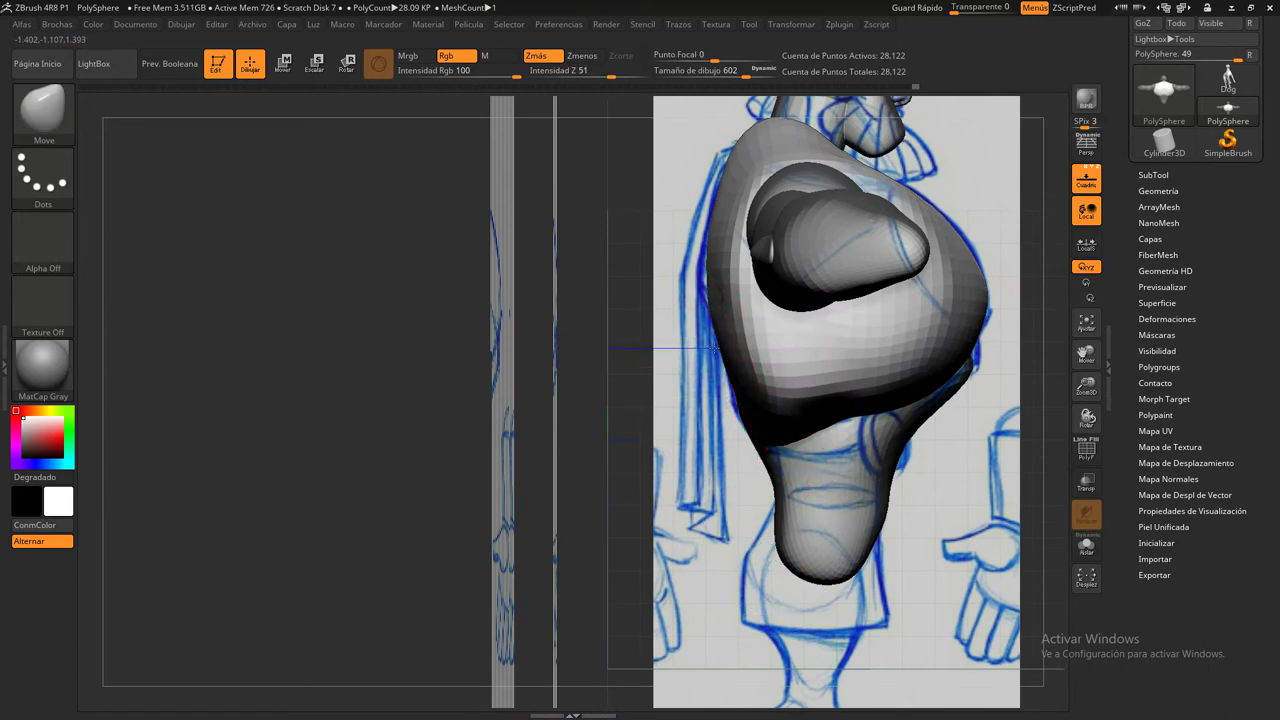
right_click_drag(743, 454, 576, 364, "alt")
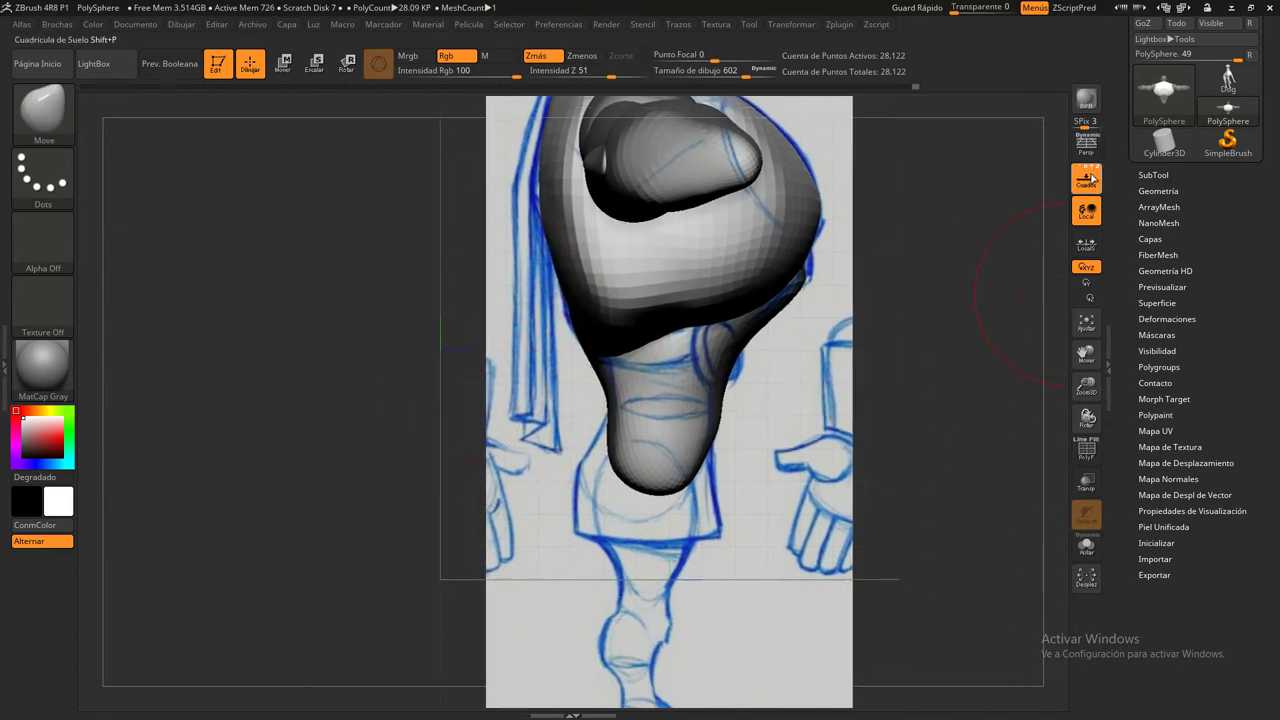
Flatten the knob atop the pelvis mass into a broad dome, undoing a stray bulge
left_click(1092, 178)
mouse_move(886, 463)
right_mouse_down()
mouse_move(921, 473)
mouse_move(863, 464)
mouse_move(827, 439)
mouse_move(955, 452)
right_mouse_up()
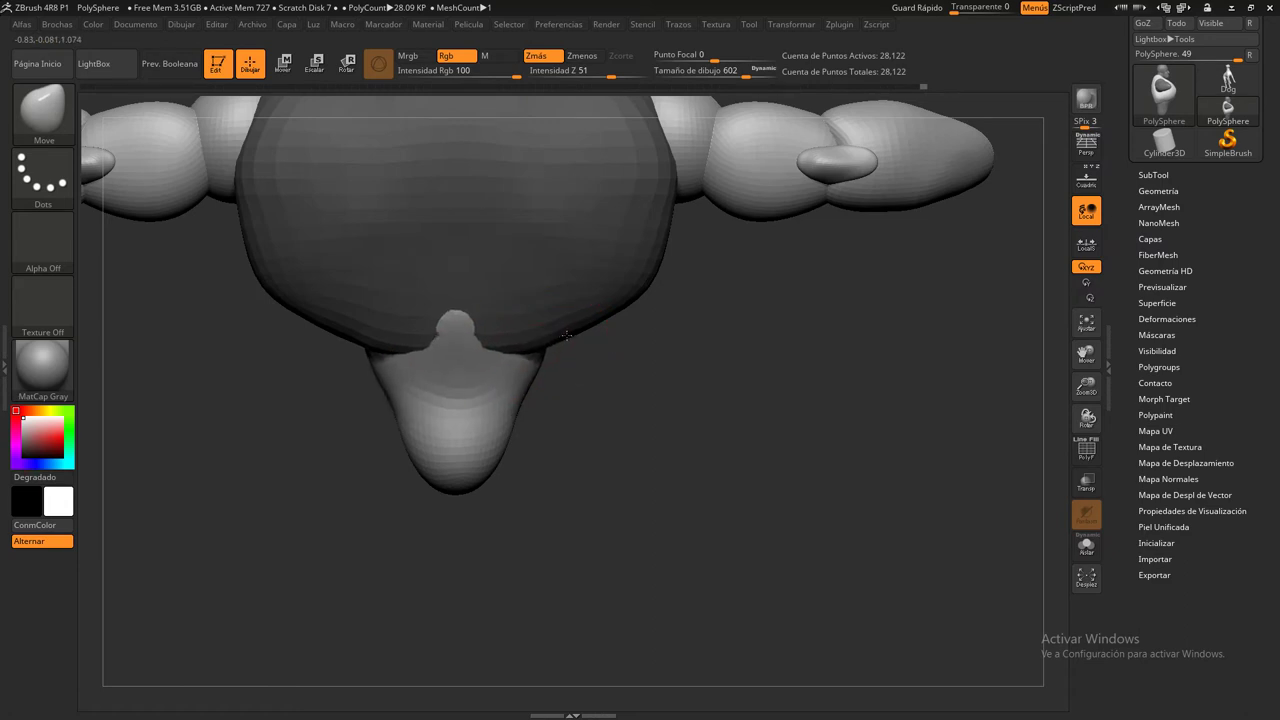
left_click_drag(523, 280, 541, 323)
right_click_drag(553, 323, 580, 370)
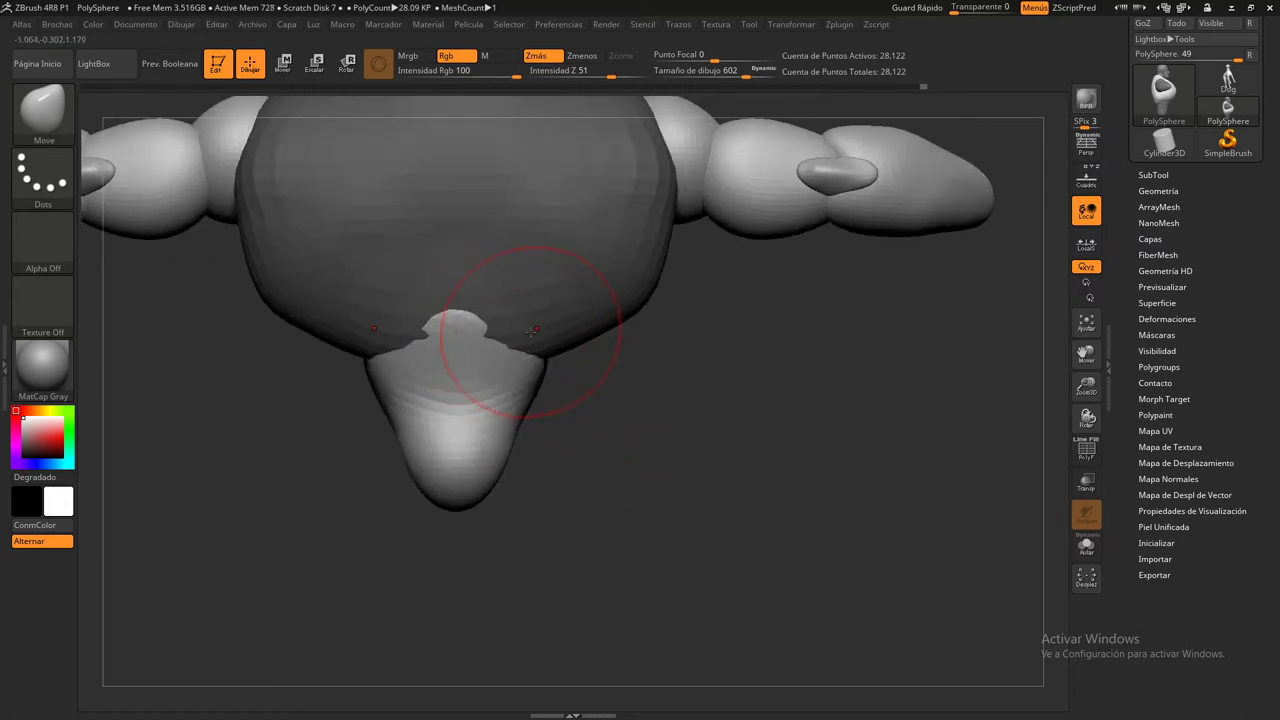
right_click_drag(531, 331, 557, 332)
mouse_move(631, 386)
right_mouse_down()
mouse_move(820, 491)
mouse_move(505, 374)
right_mouse_up()
key("ctrl+z")
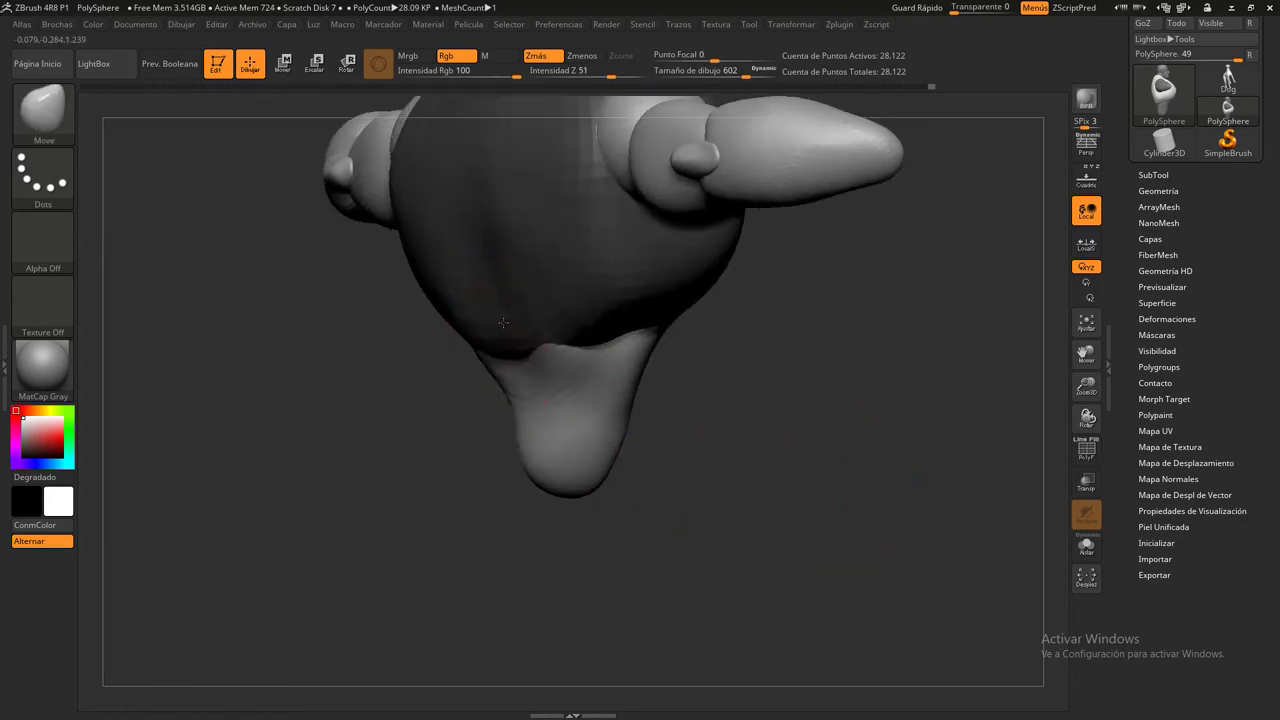
Smooth the crease where belly meets pelvis mass and show the reference sketch again
mouse_move(857, 476)
right_mouse_down()
mouse_move(864, 492)
mouse_move(752, 458)
right_mouse_up()
right_click_drag(428, 315, 455, 305)
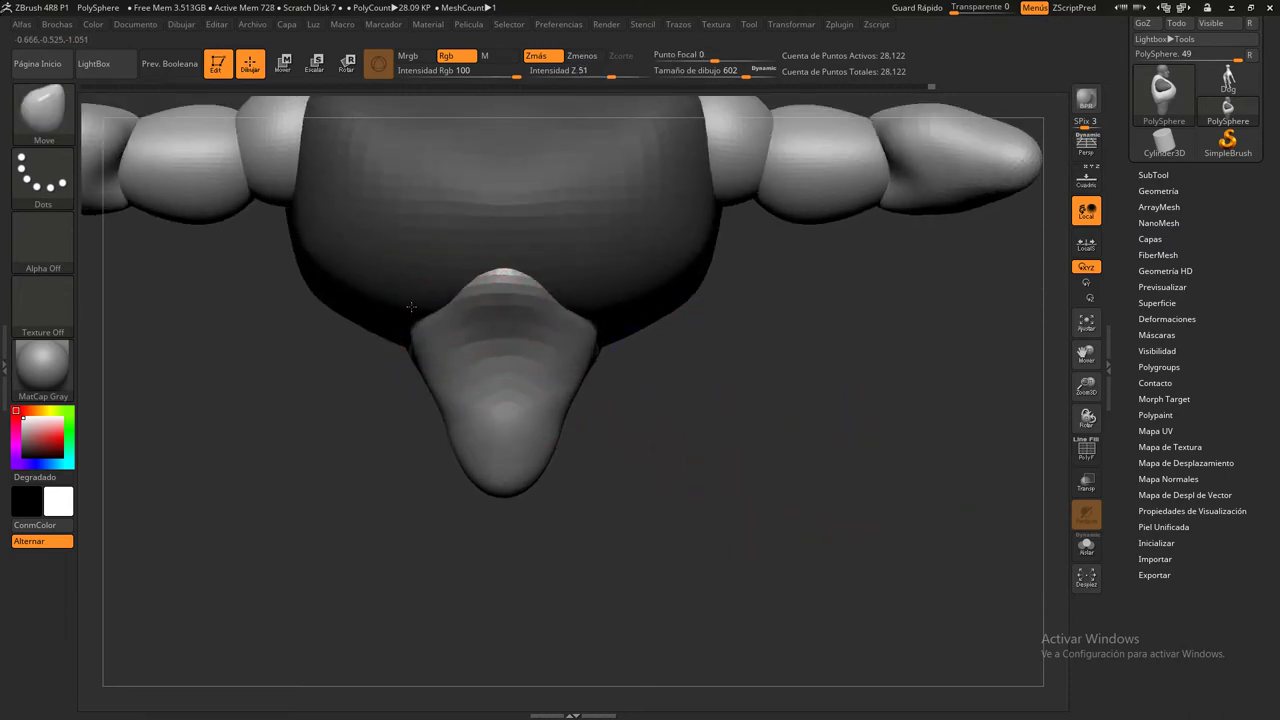
right_click_drag(464, 361, 597, 387)
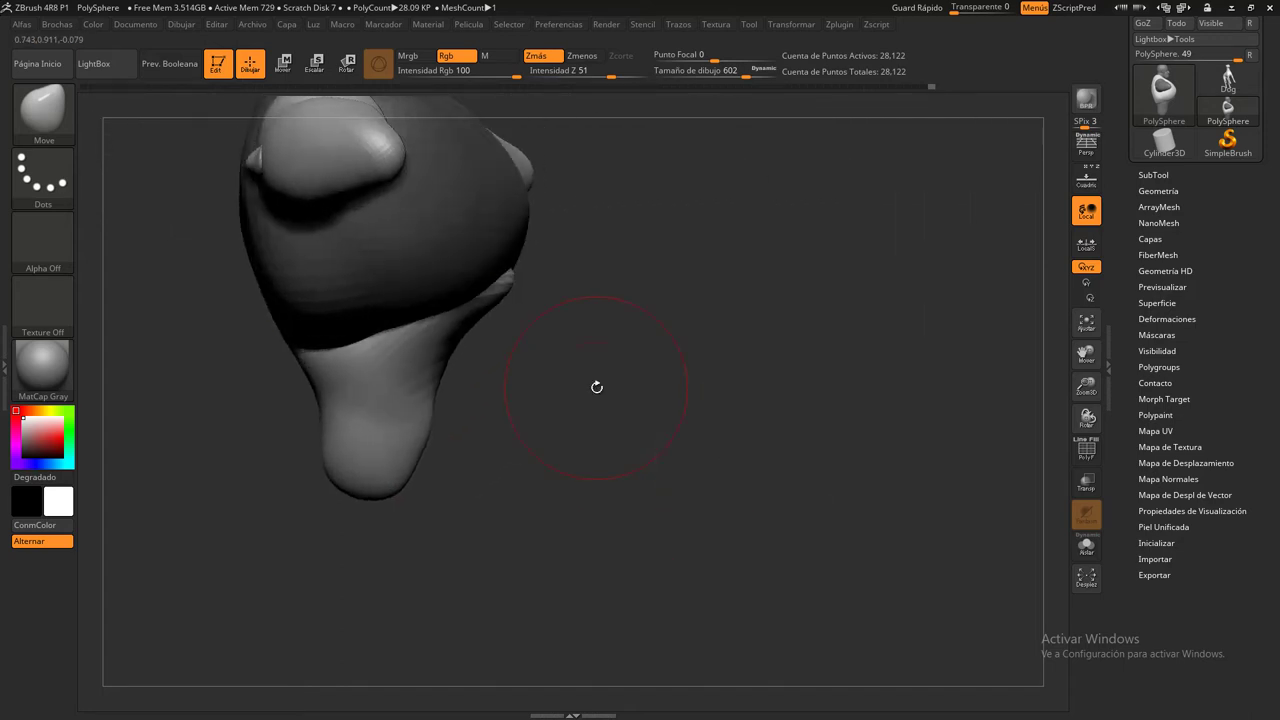
left_click_drag(447, 318, 470, 326)
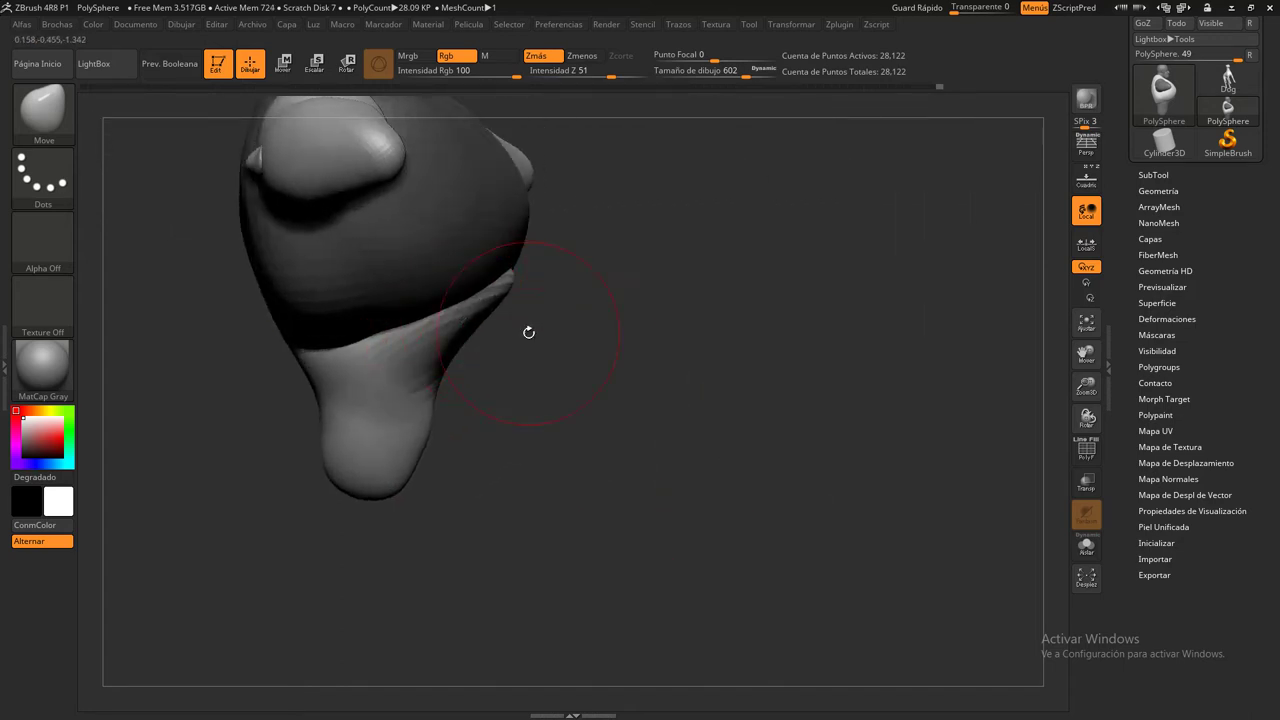
mouse_move(529, 332)
left_mouse_down("shift")
mouse_move(524, 282)
mouse_move(503, 287)
left_mouse_up("shift")
left_click(1086, 182)
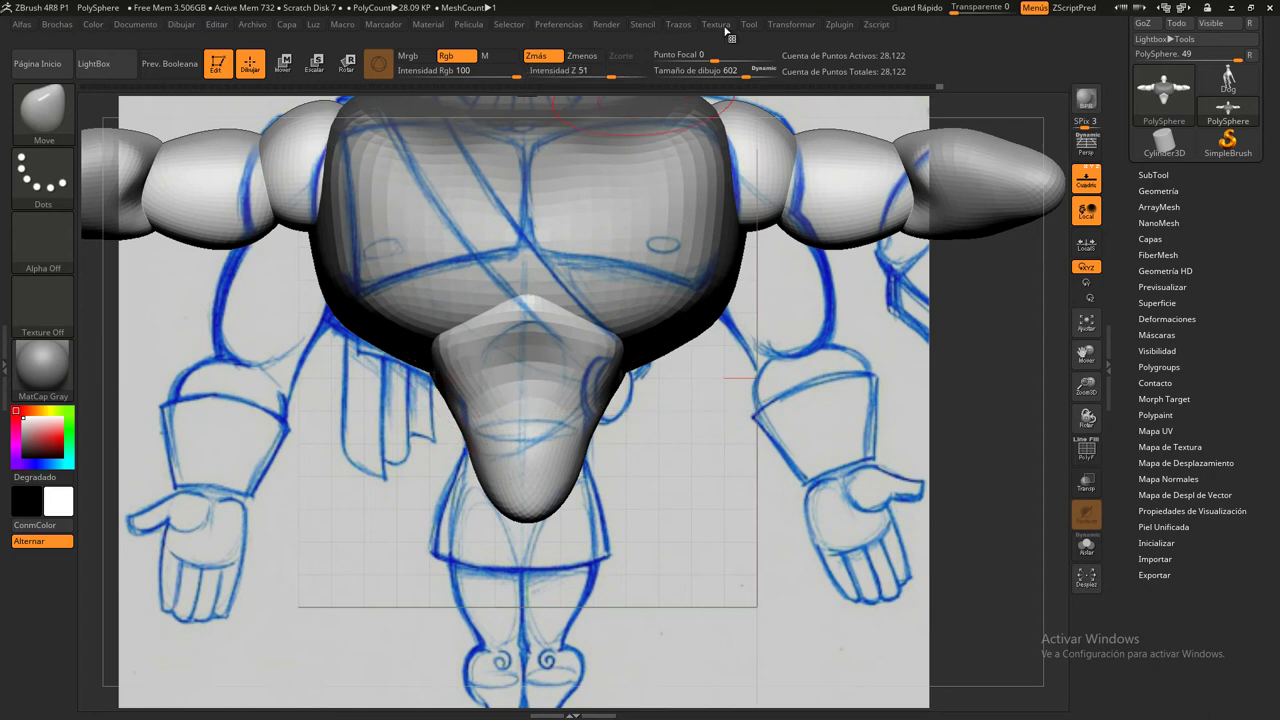
At Draw Size 517, narrow the pelvis mass's lower sides, then make EmerBrush active
left_click_drag(745, 72, 740, 72)
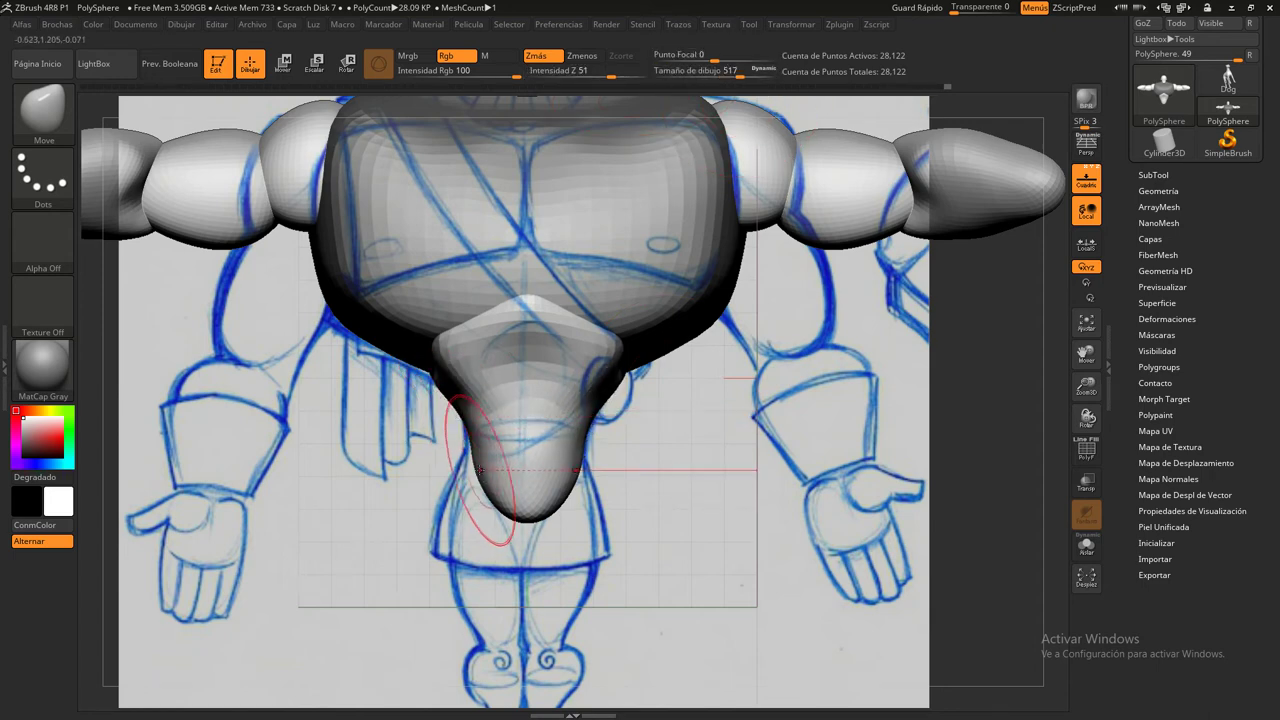
left_click_drag(440, 458, 530, 490)
mouse_move(657, 528)
left_mouse_down("alt")
mouse_move(702, 535)
mouse_move(657, 477)
mouse_move(803, 406)
left_mouse_up("alt")
key("b")
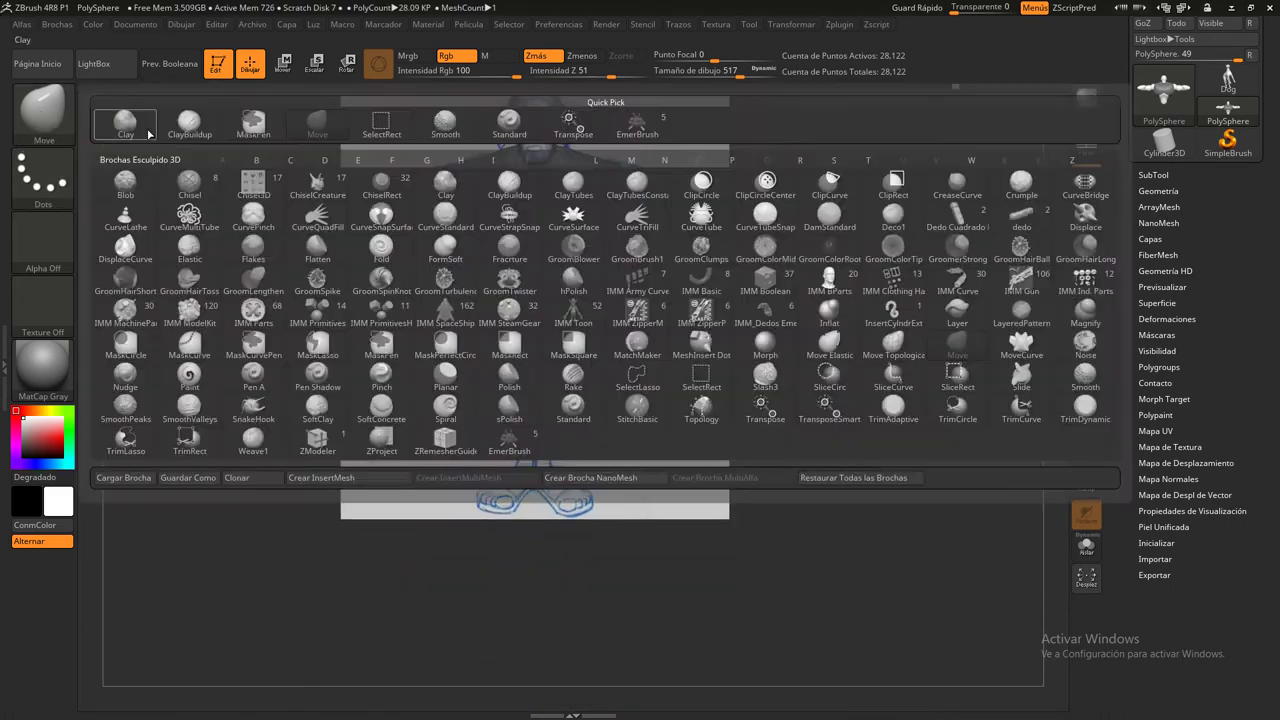
left_click(638, 125)
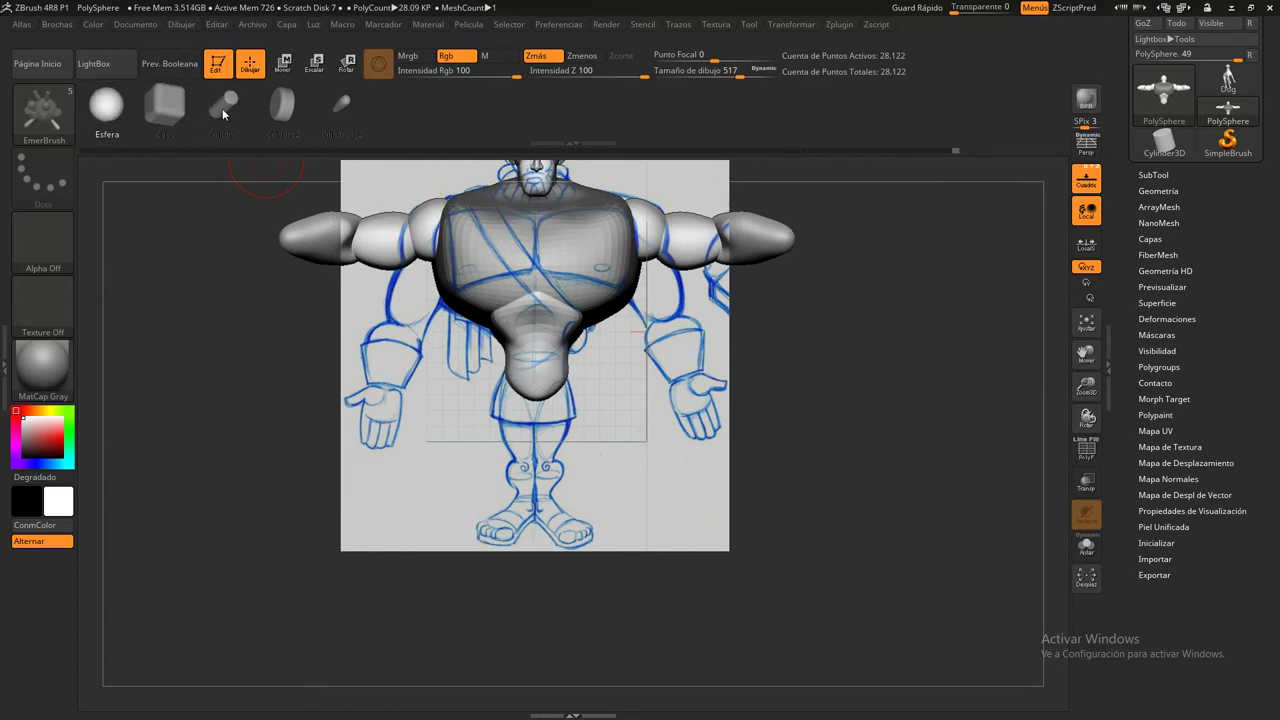
Insert a mirrored pair of Cilindro1 cylinders at the crotch and place them under the pelvis
left_click(222, 108)
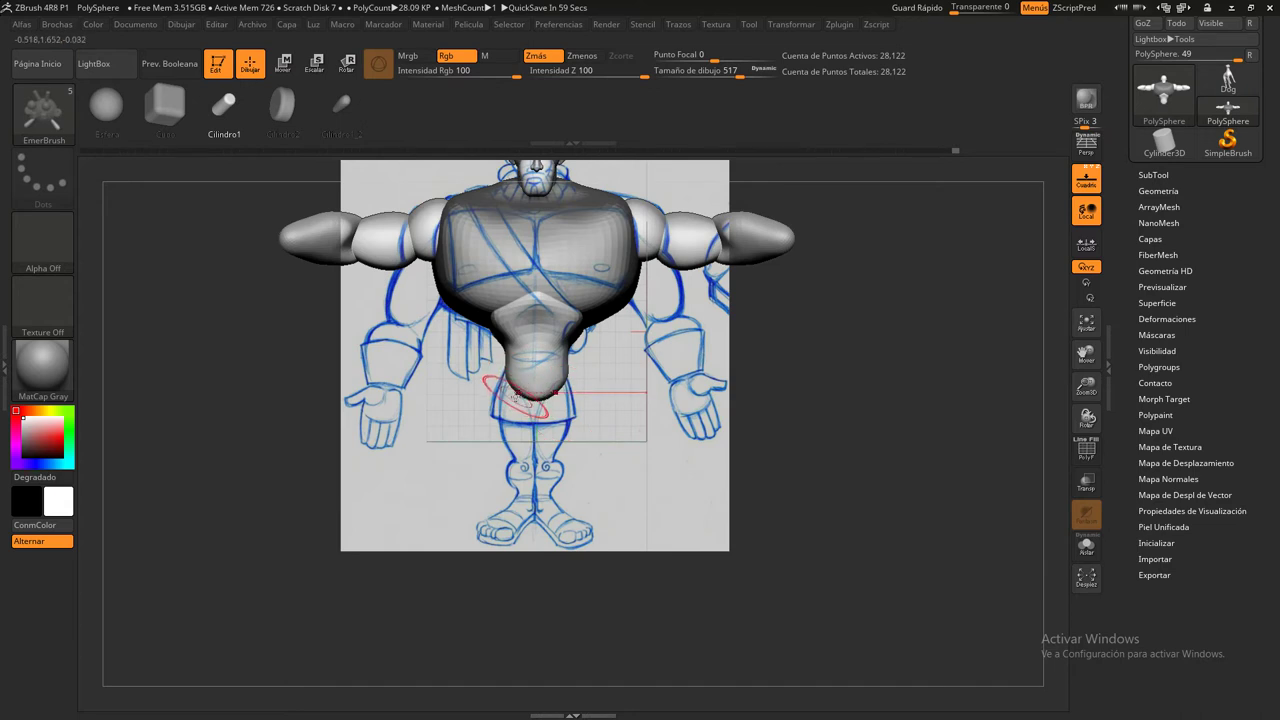
left_click_drag(513, 396, 468, 478)
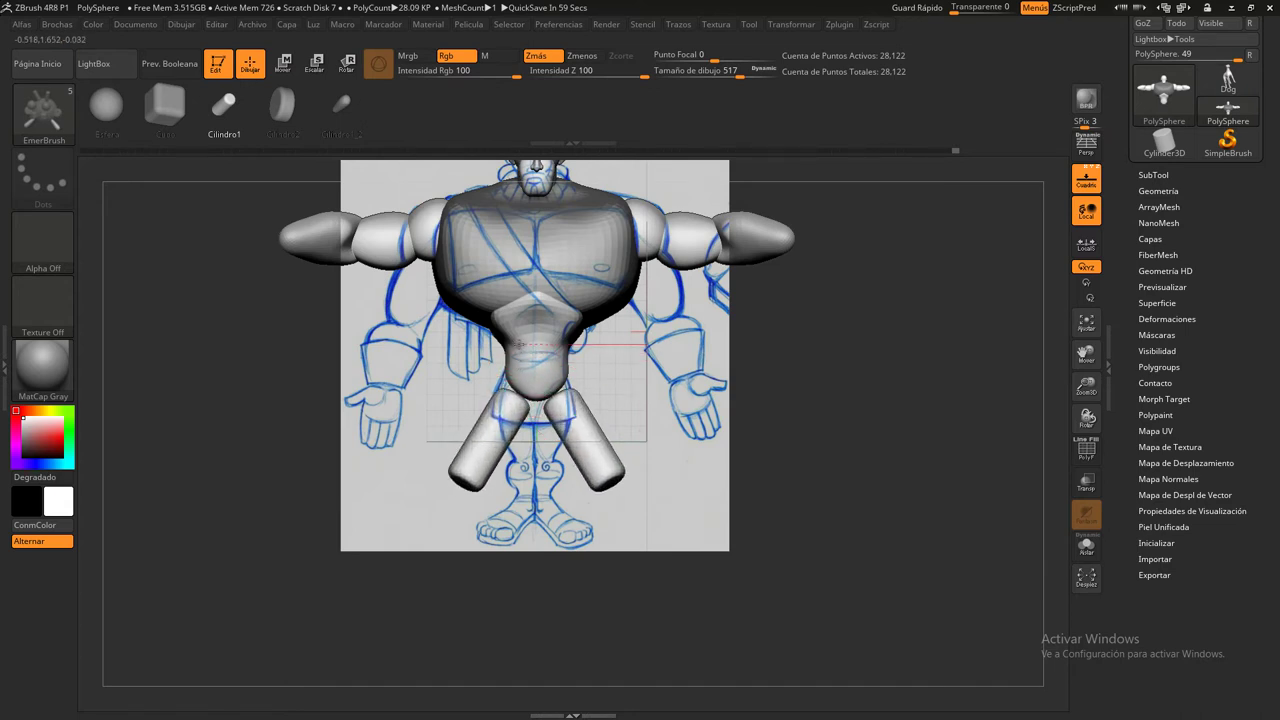
mouse_move(519, 343)
left_mouse_down()
mouse_move(520, 397)
mouse_move(520, 357)
left_mouse_up()
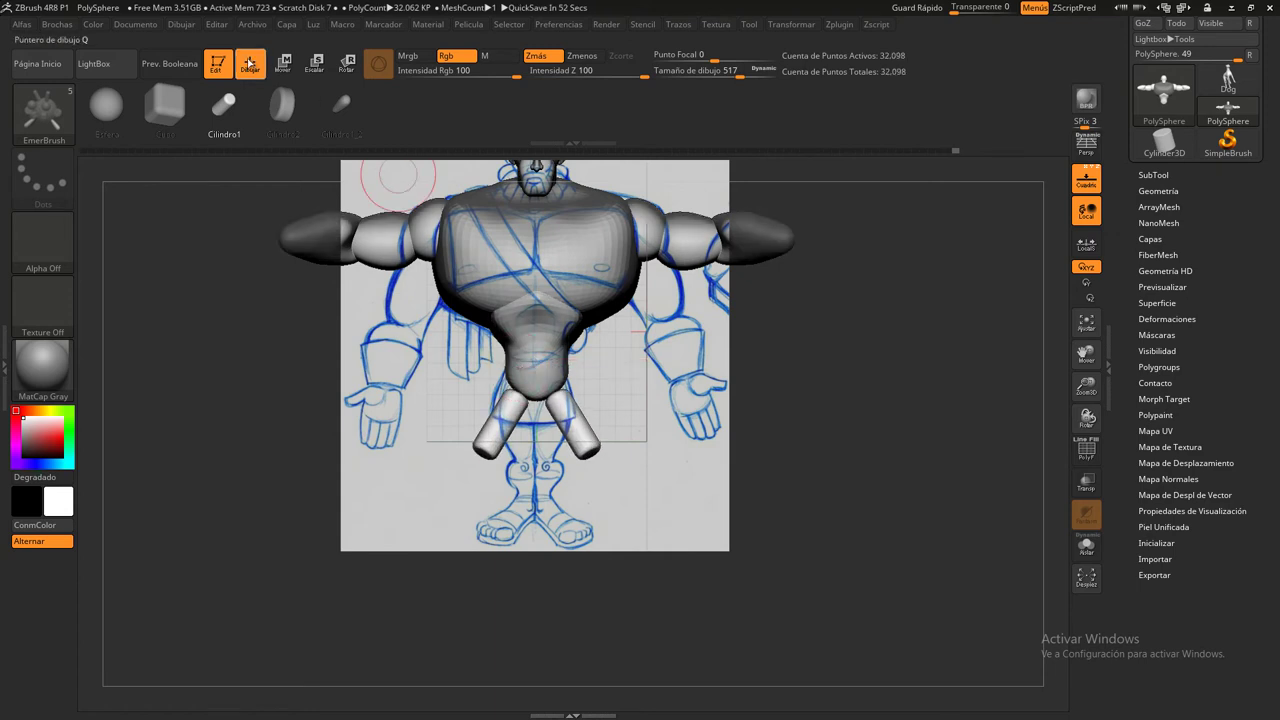
Rotate the leg cylinders with the Transpose gizmo so they hang straight down
key("w")
left_click_drag(563, 398, 557, 393)
left_click_drag(682, 457, 748, 462)
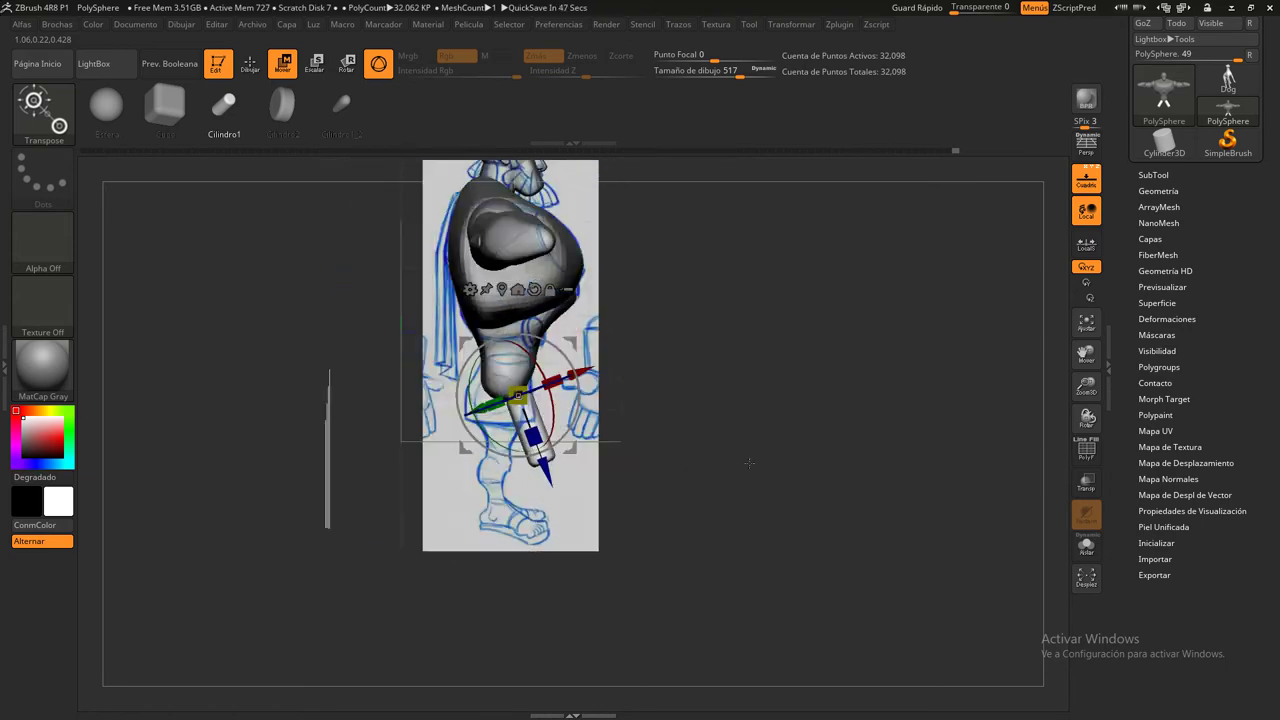
mouse_move(566, 362)
left_mouse_down()
mouse_move(589, 378)
mouse_move(560, 334)
left_mouse_up()
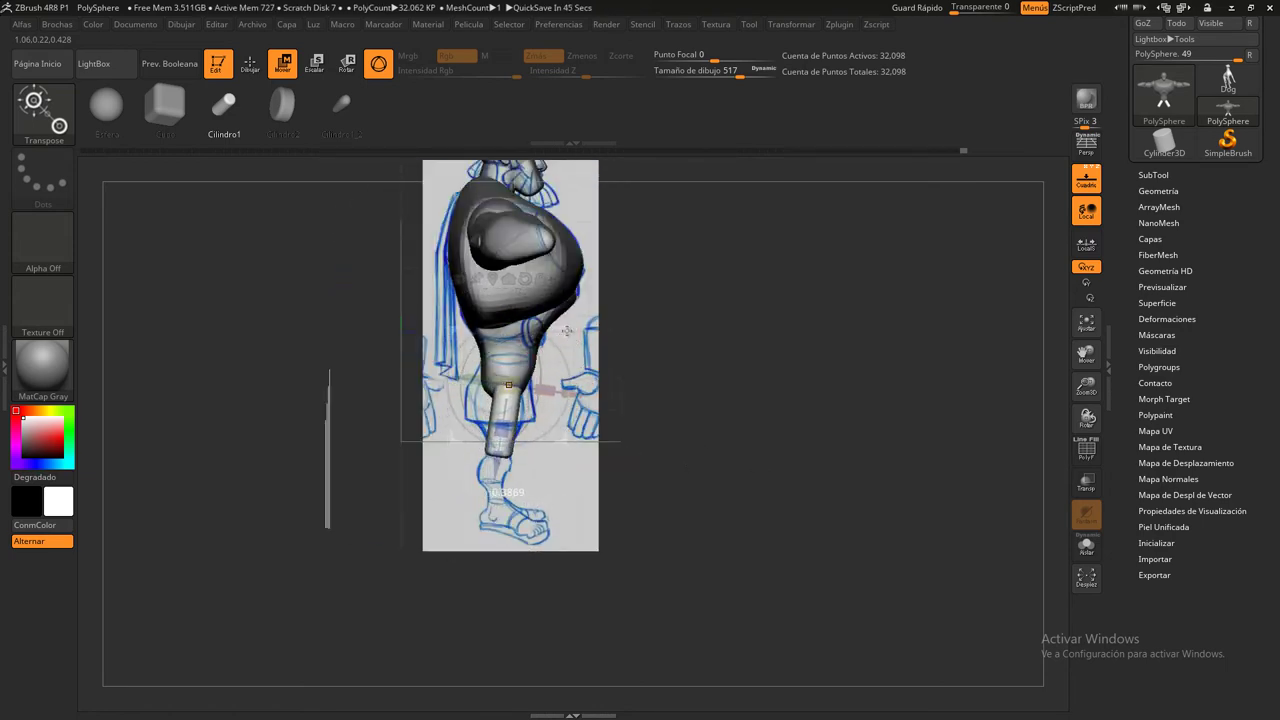
scroll(645, 420, "up", 3)
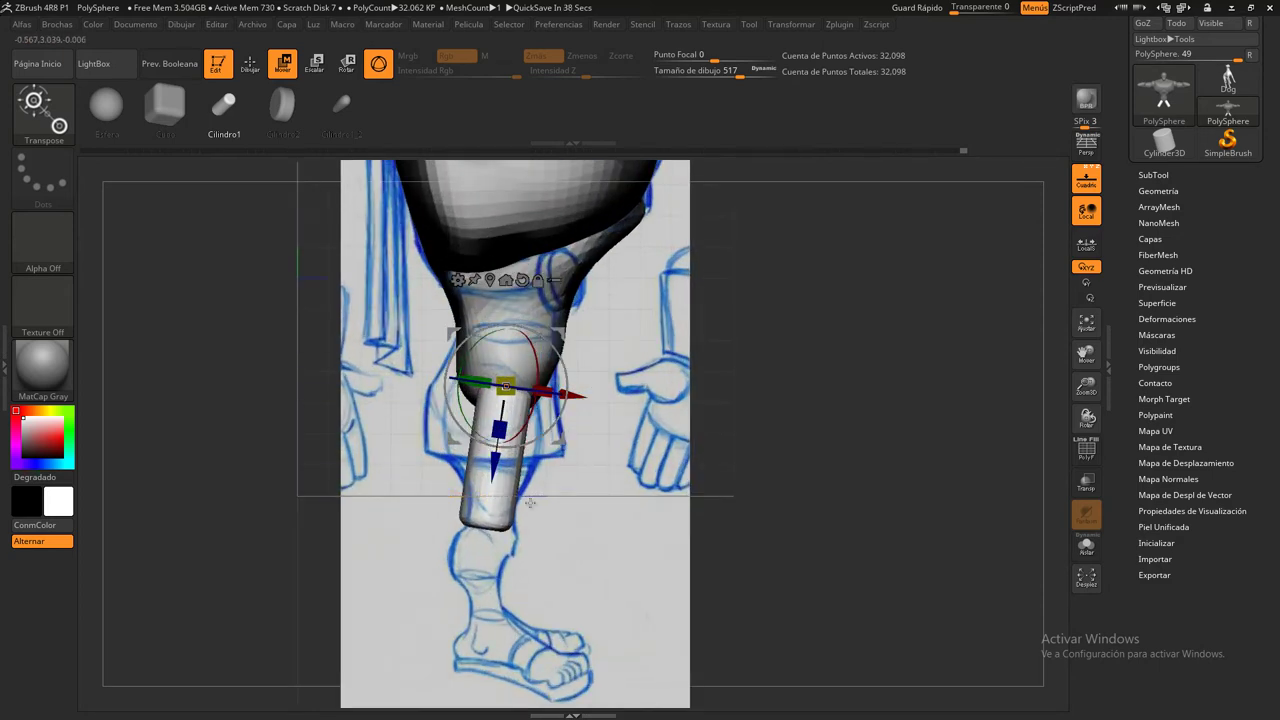
left_click_drag(563, 334, 564, 330)
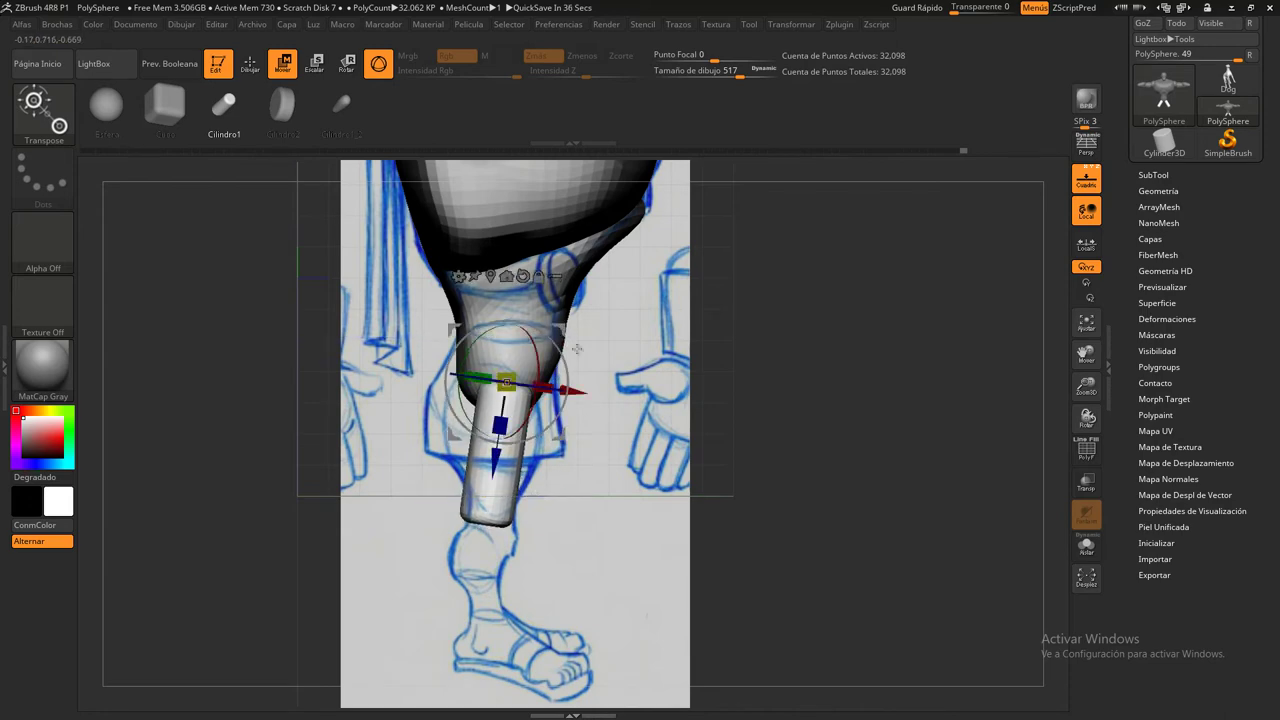
key("ctrl+z")
key("ctrl+z")
key("ctrl+z")
key("ctrl+z")
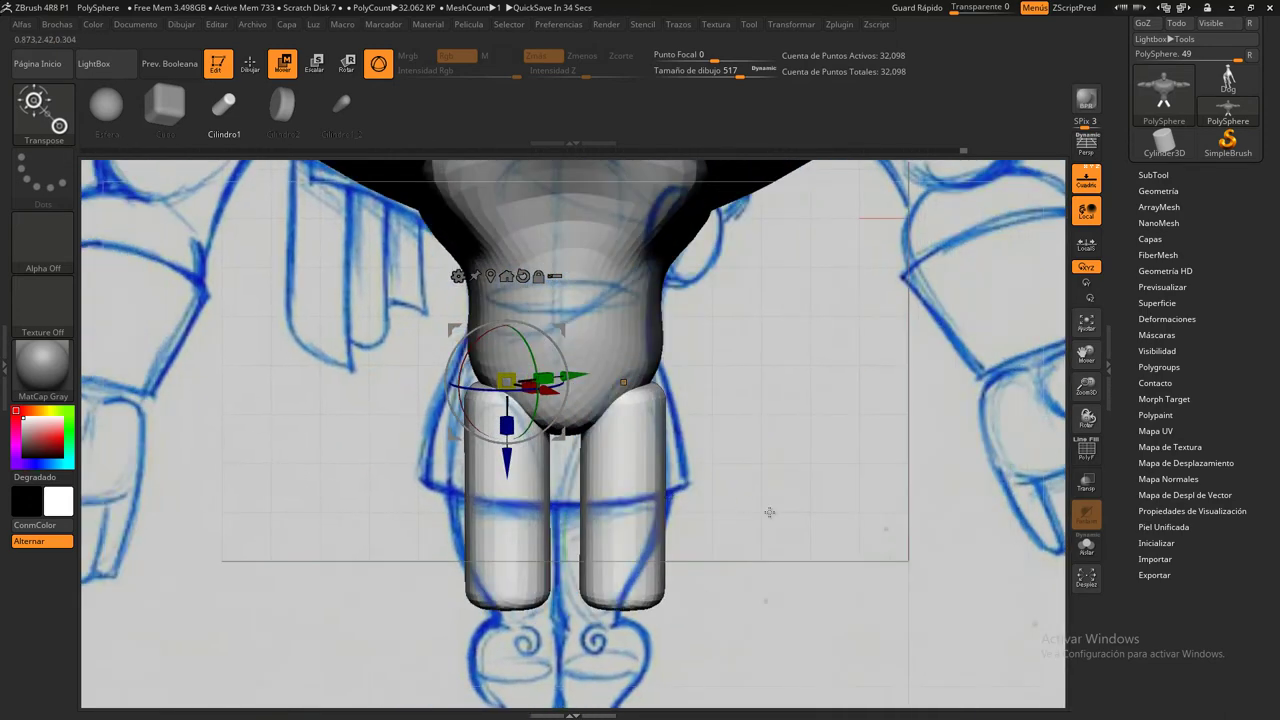
Spread the leg cylinders apart and stretch them longer toward the knees
left_click_drag(769, 512, 769, 420, "alt")
left_click_drag(507, 288, 540, 245)
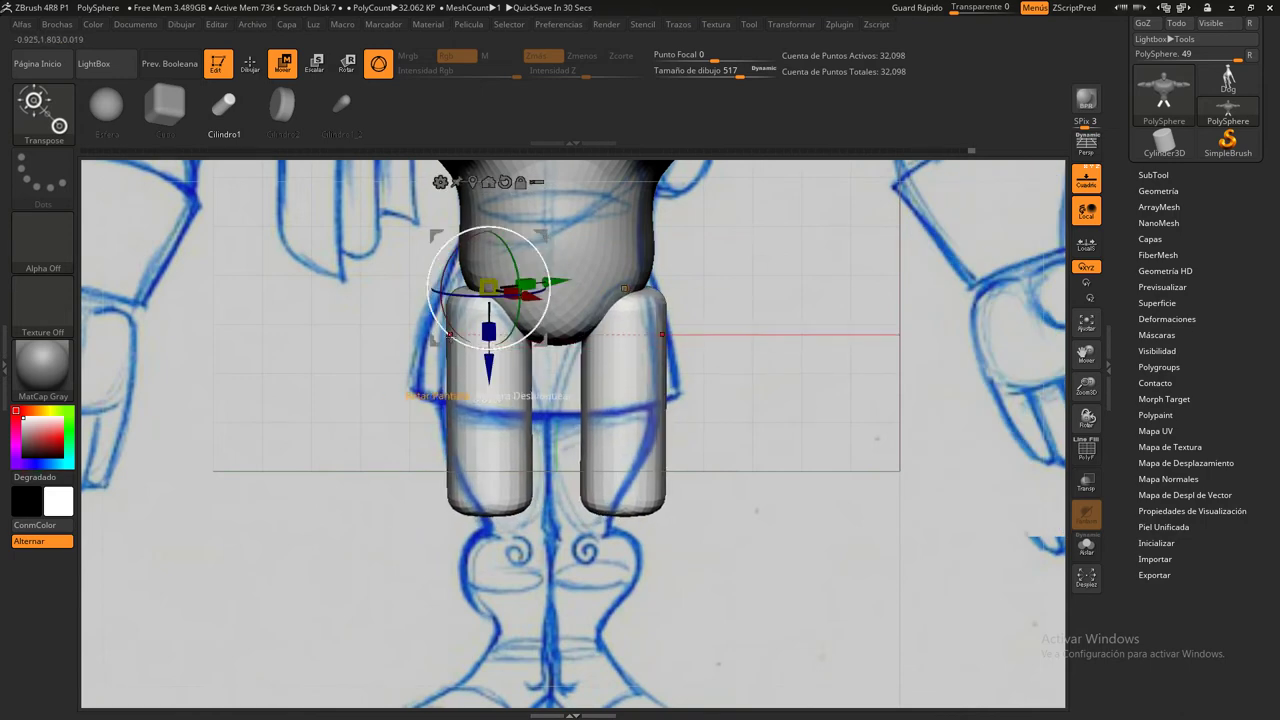
left_click_drag(488, 375, 490, 382)
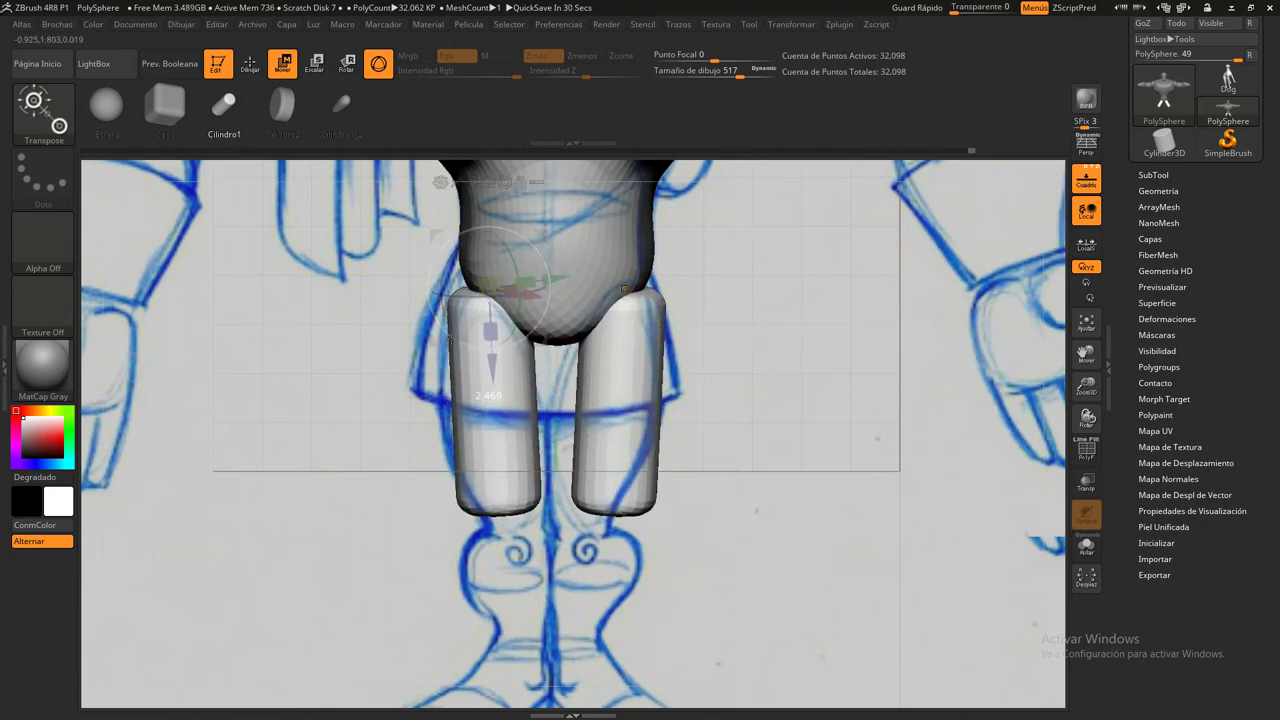
left_click(250, 63)
left_click(5, 365)
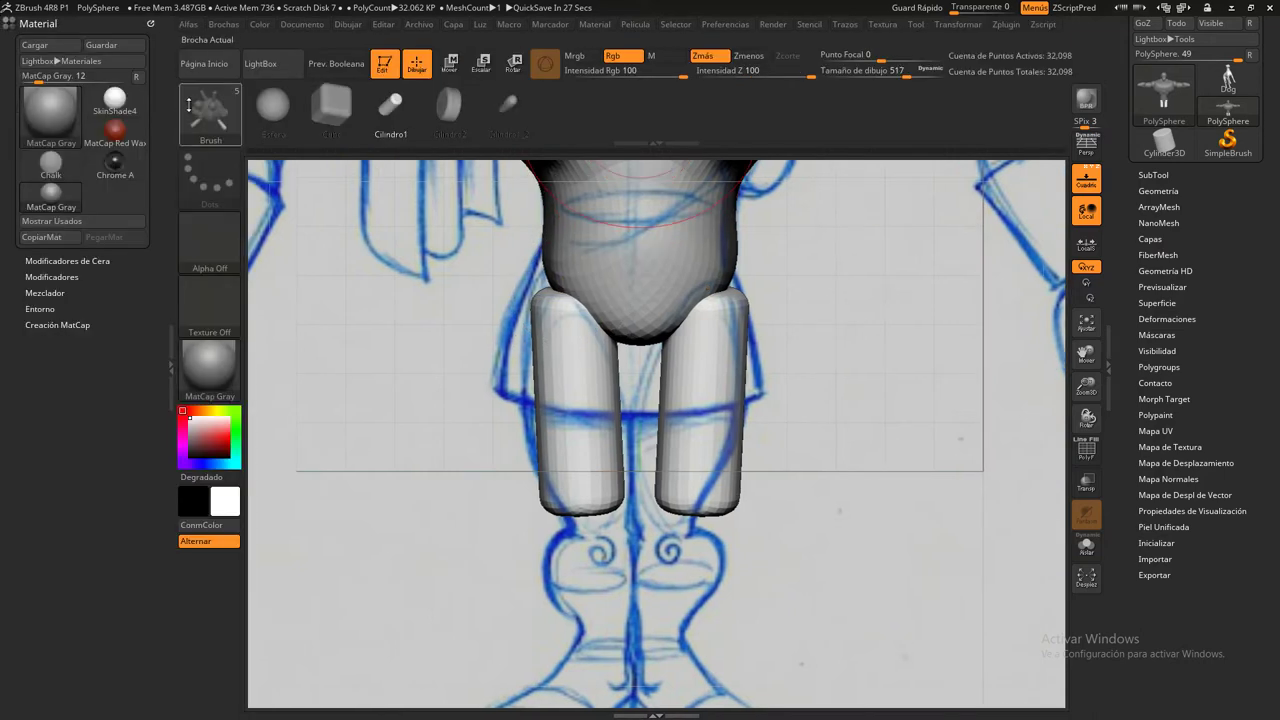
With the Move brush at Draw Size 408, widen the legs and pull their tops into the body
left_click(167, 353)
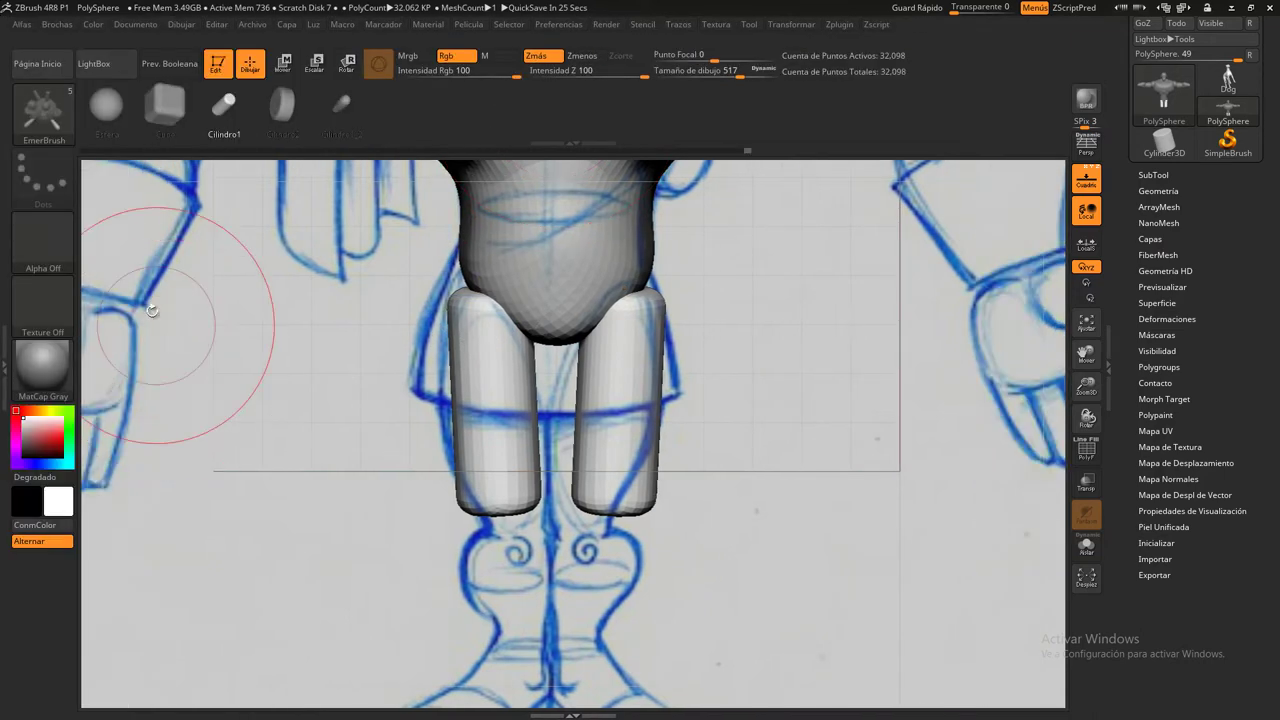
left_click(68, 103)
left_click(326, 130)
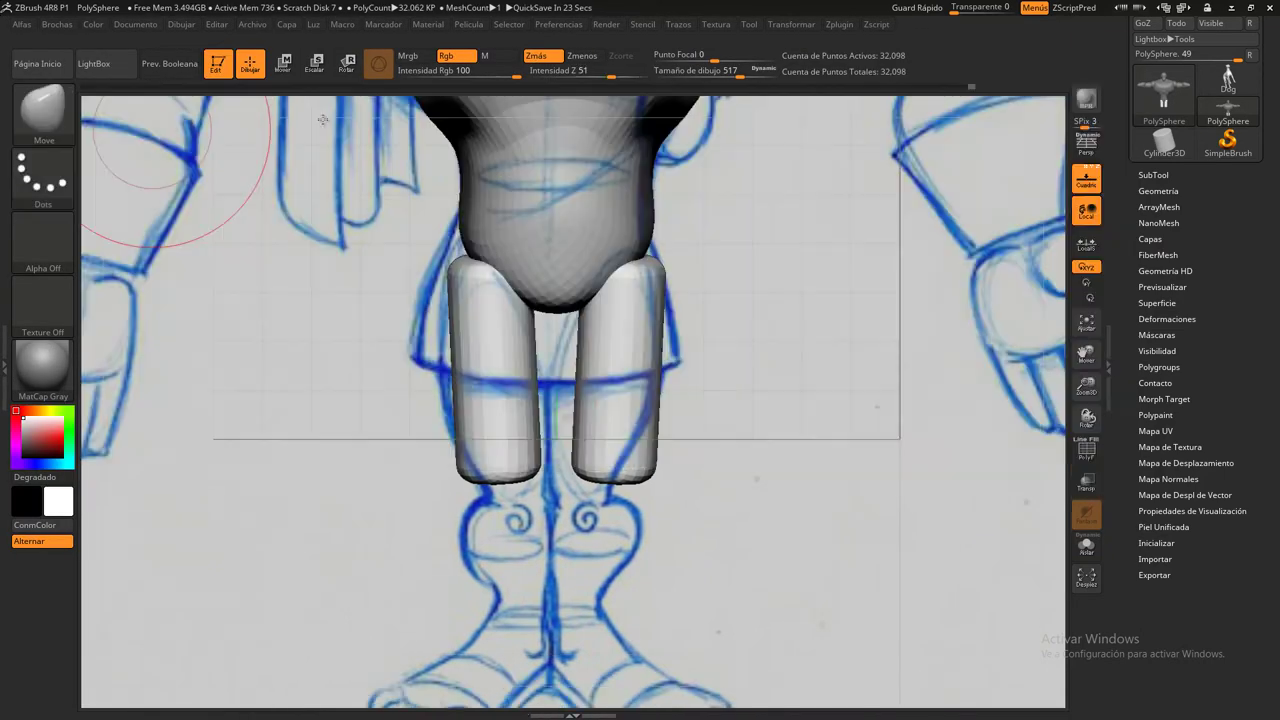
left_click_drag(456, 378, 425, 380)
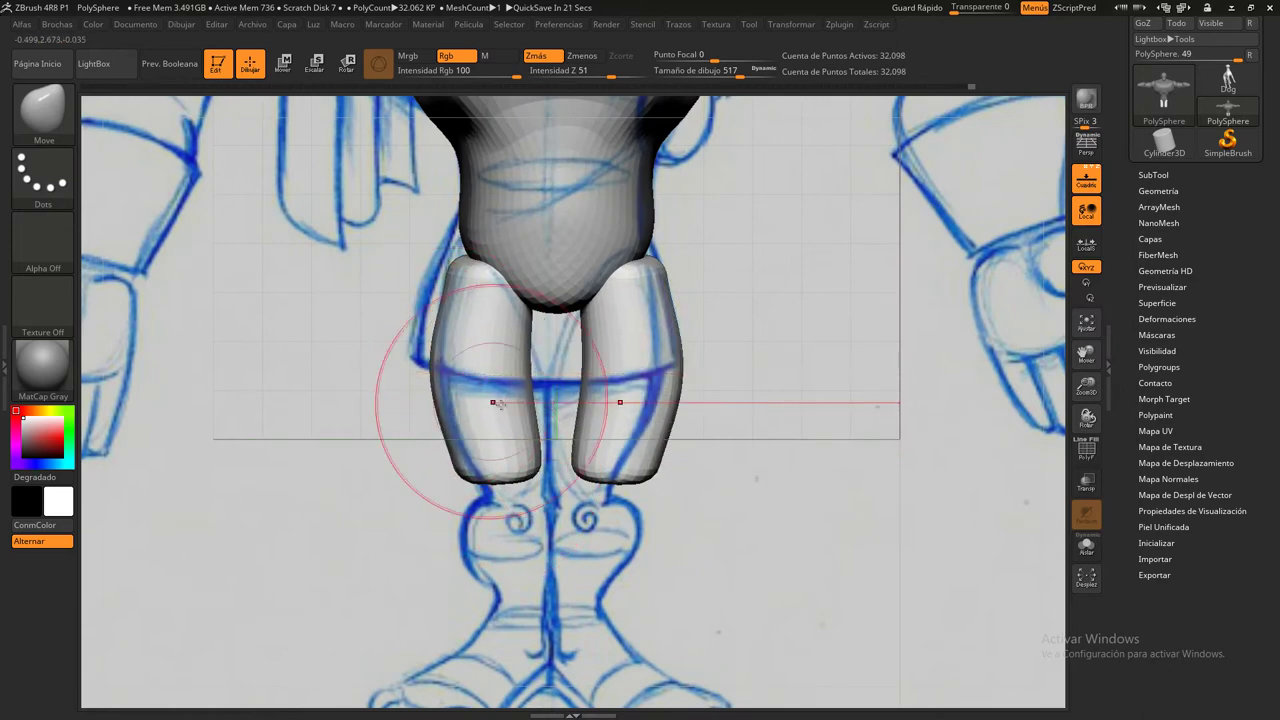
left_click_drag(500, 400, 495, 330)
left_click_drag(740, 73, 727, 73)
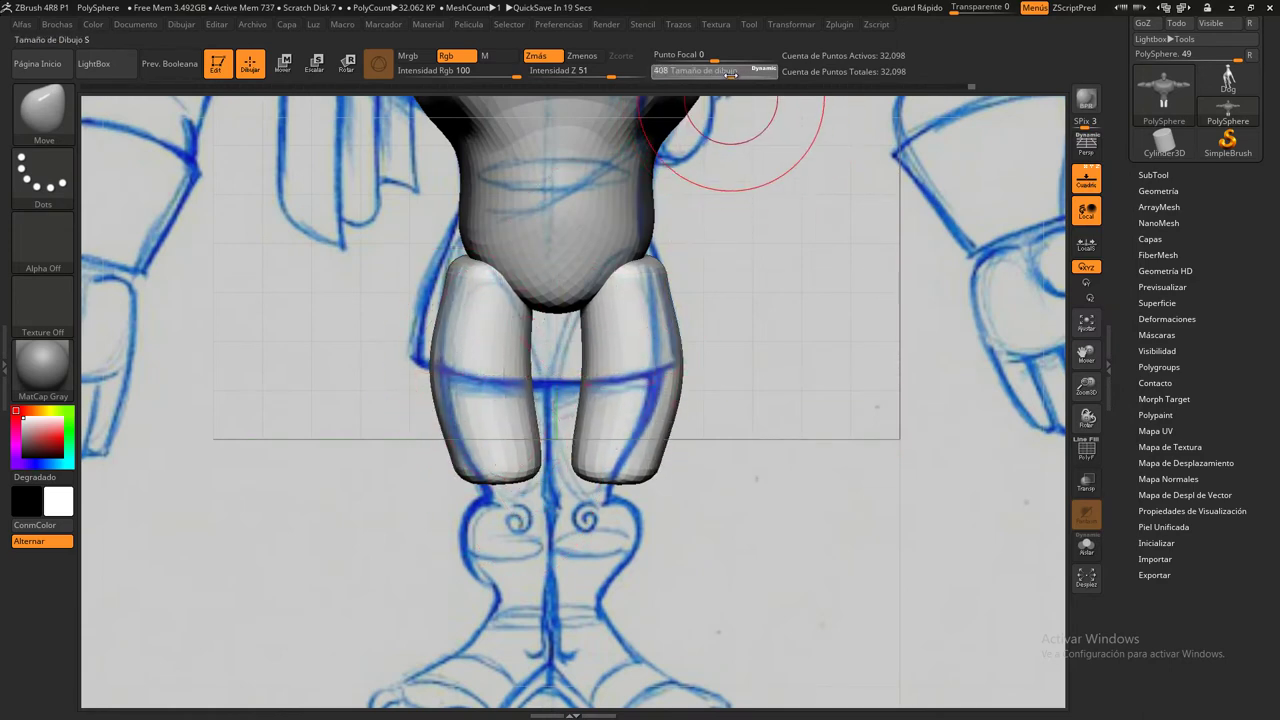
left_click_drag(545, 383, 552, 380)
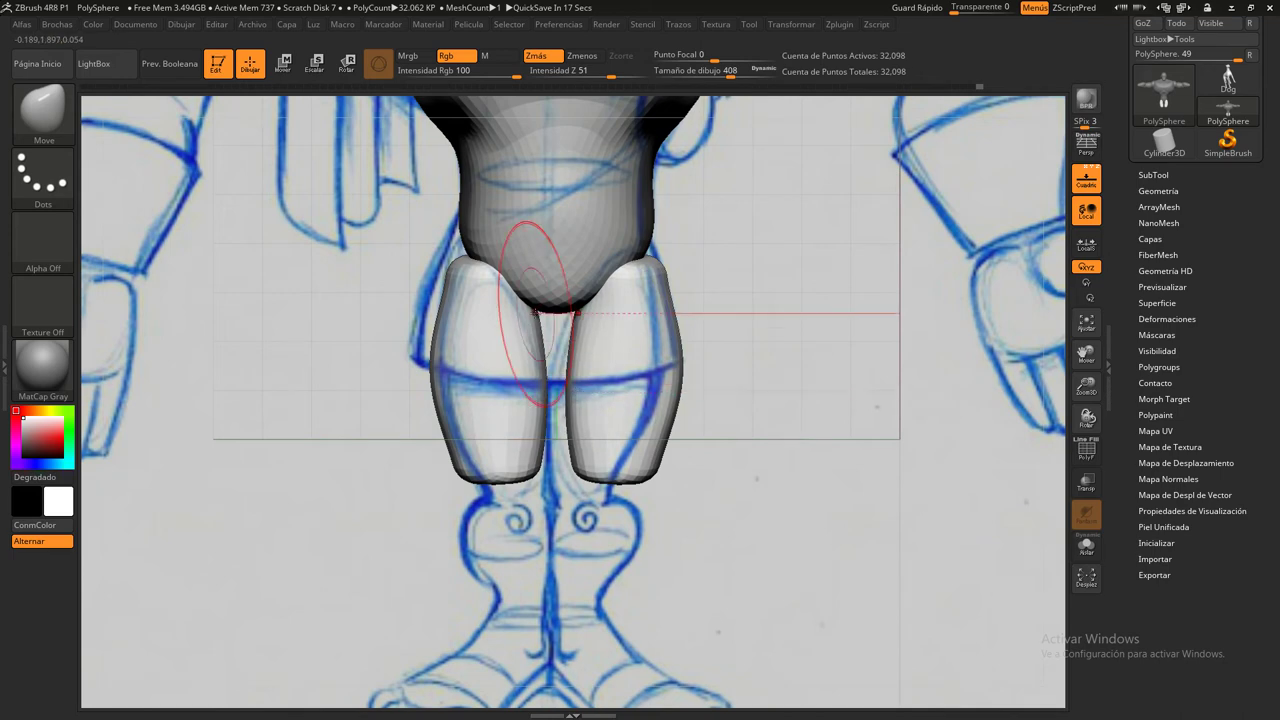
left_click_drag(457, 275, 455, 250)
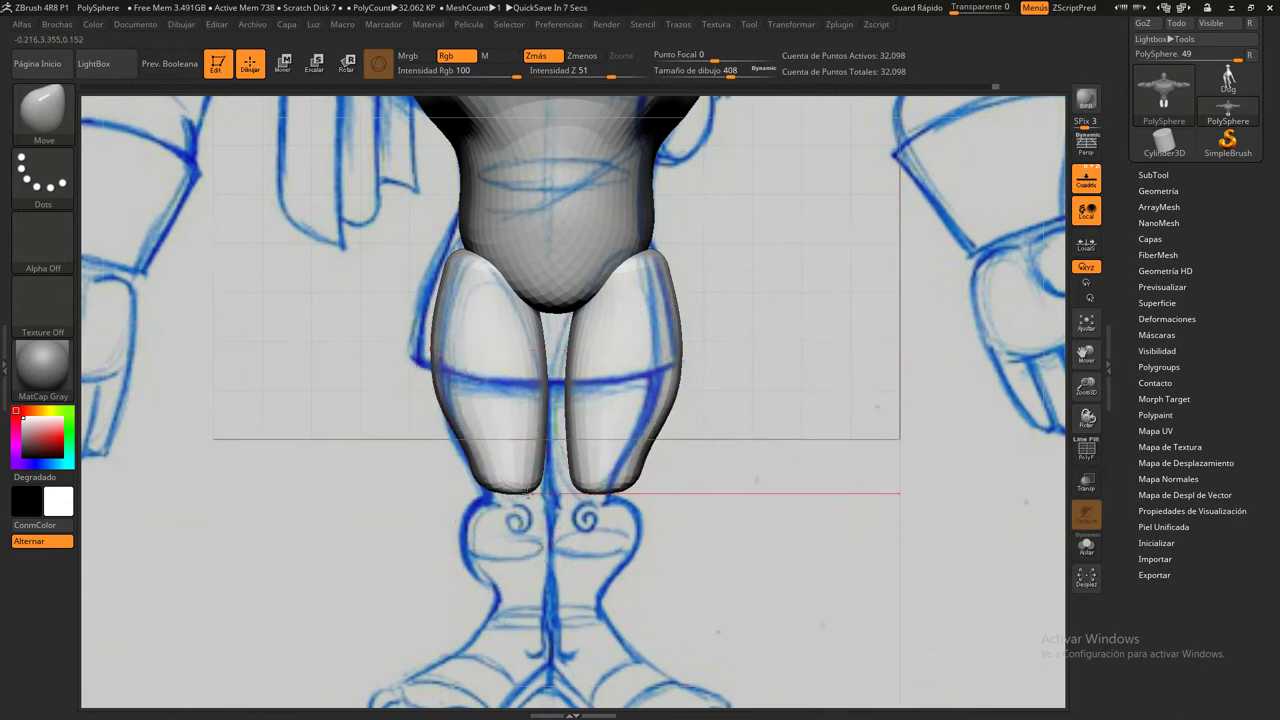
mouse_move(484, 480)
left_mouse_down()
mouse_move(505, 496)
mouse_move(558, 389)
left_mouse_up()
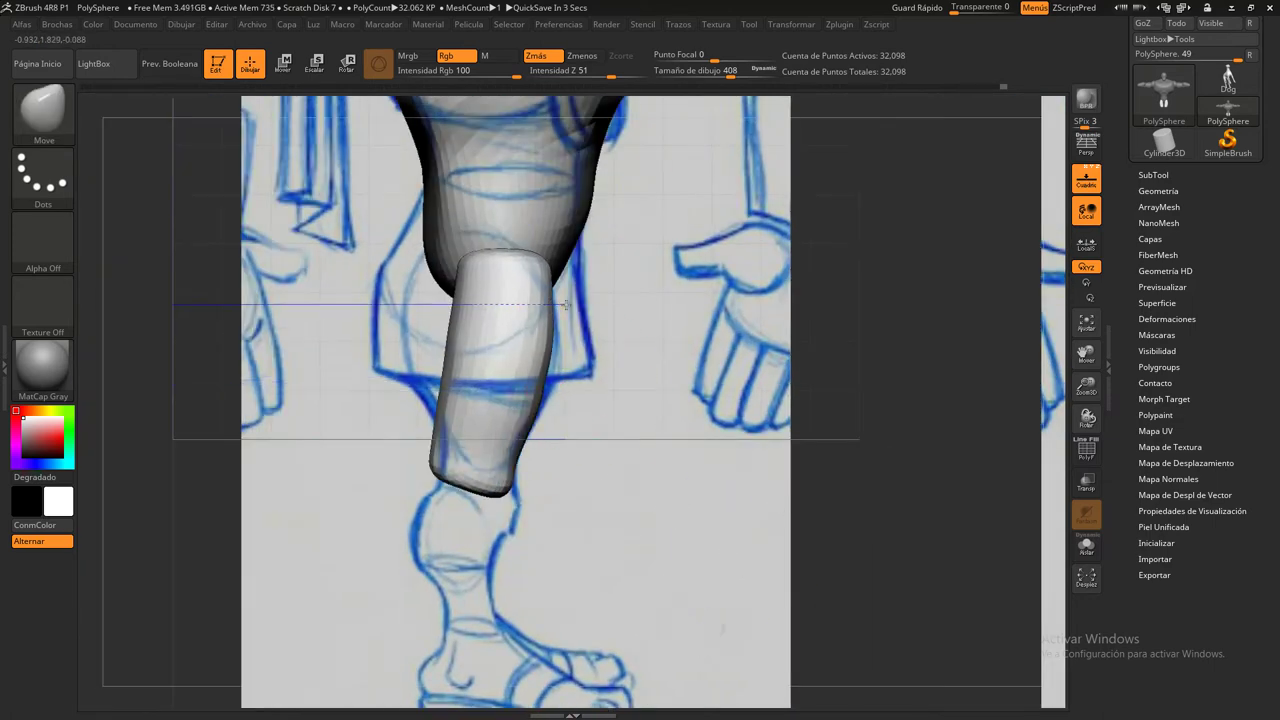
Bulge the calves and upper legs outward and tuck the leg tips upward
left_click_drag(566, 371, 580, 372)
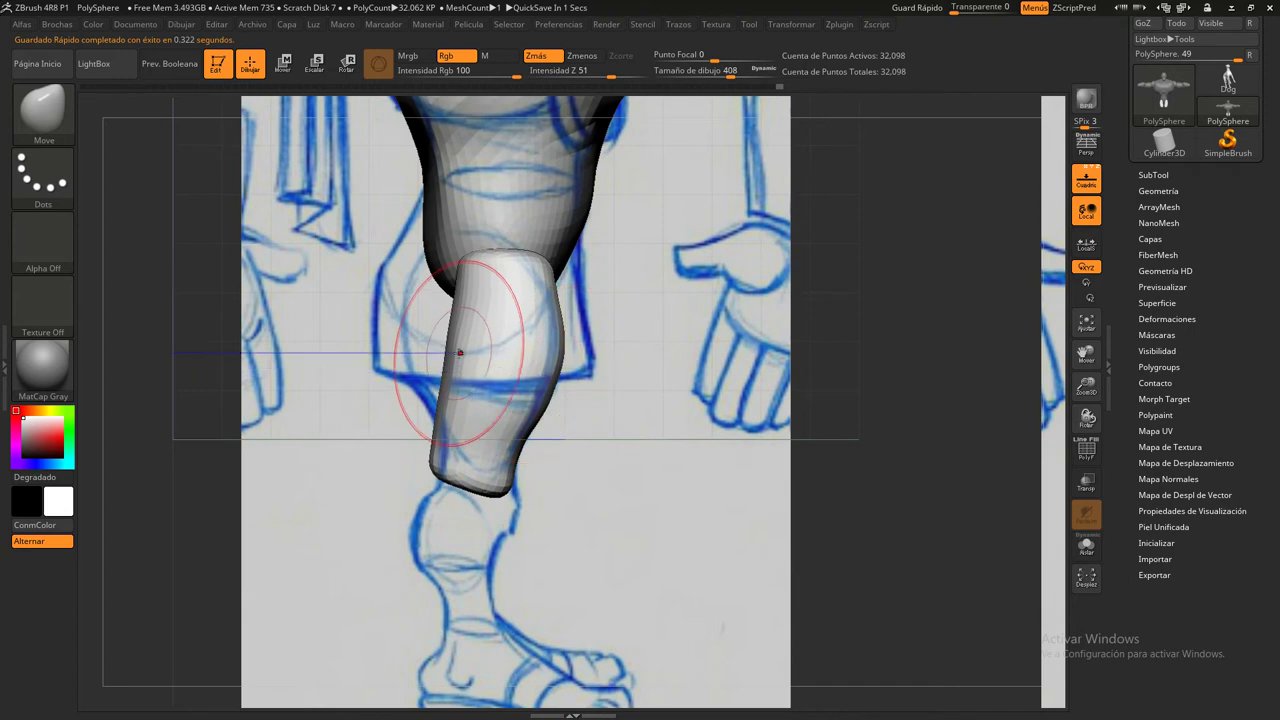
left_click_drag(457, 357, 430, 360)
mouse_move(450, 290)
left_mouse_down()
mouse_move(425, 300)
mouse_move(429, 286)
left_mouse_up()
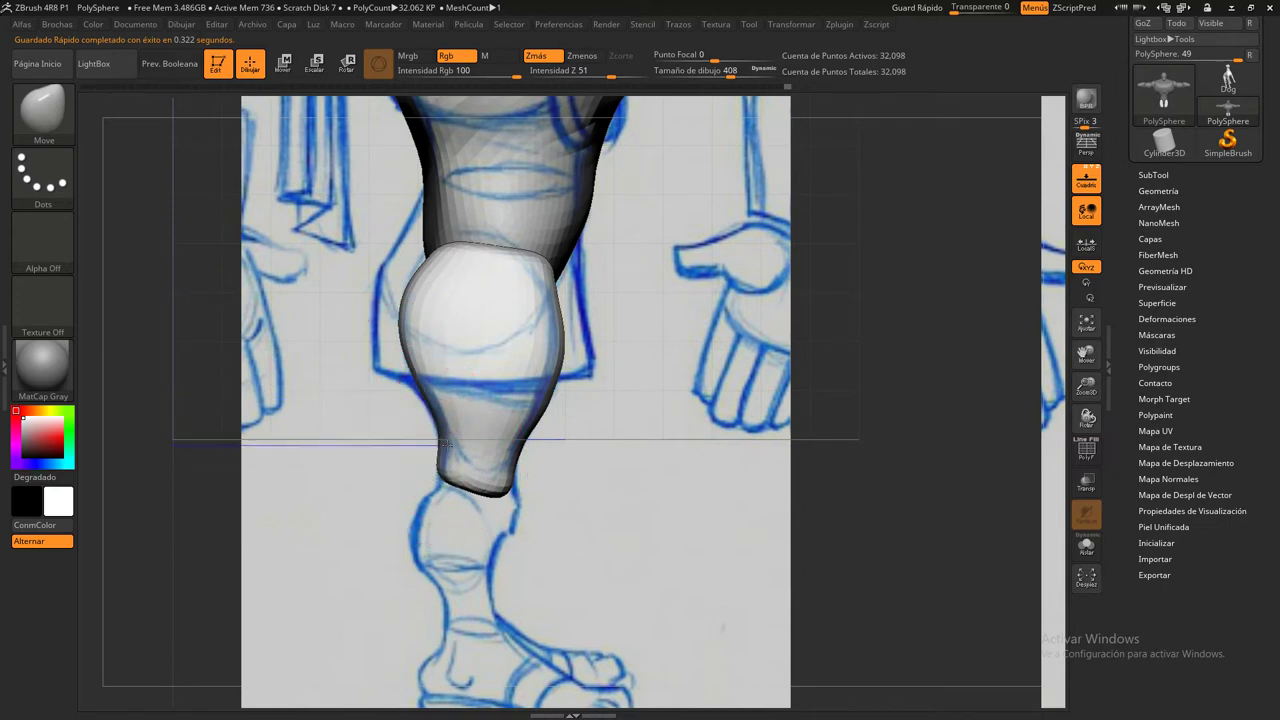
left_click_drag(500, 488, 497, 478)
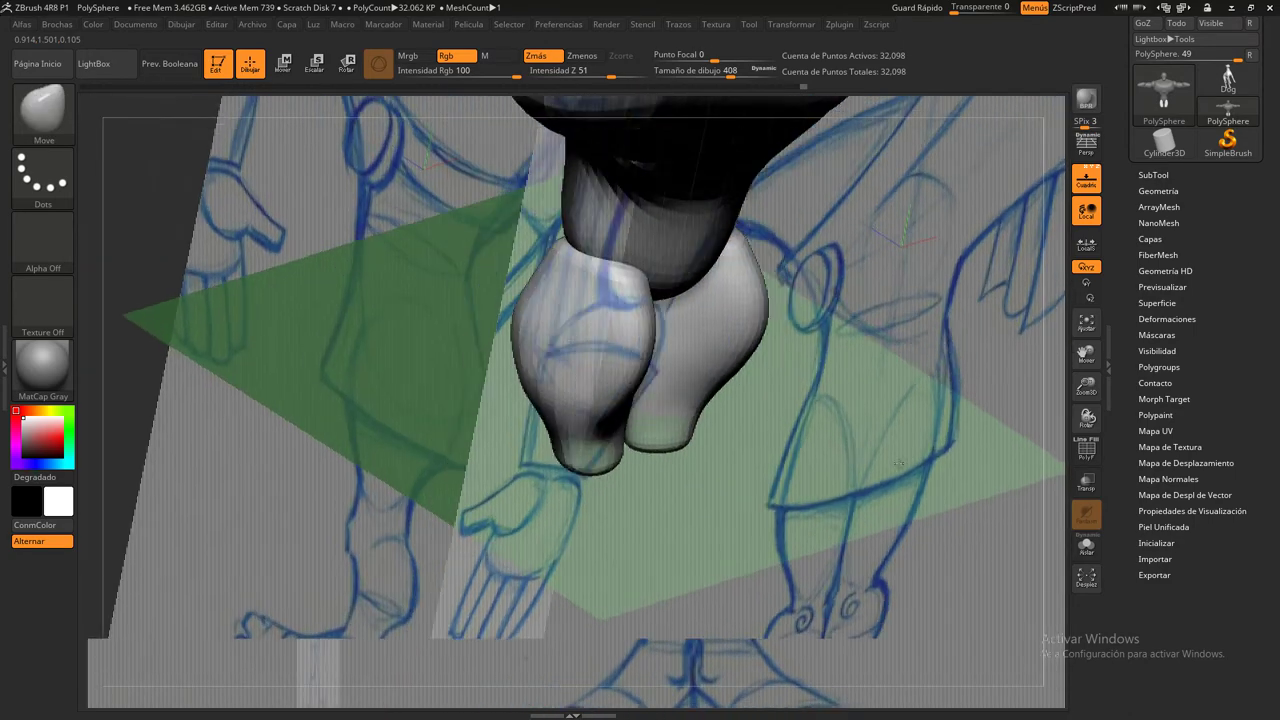
Hide the floor grid and reference sketch, then refine both legs' upper contours from the front
left_click_drag(898, 463, 863, 447, "shift")
left_click(1088, 180)
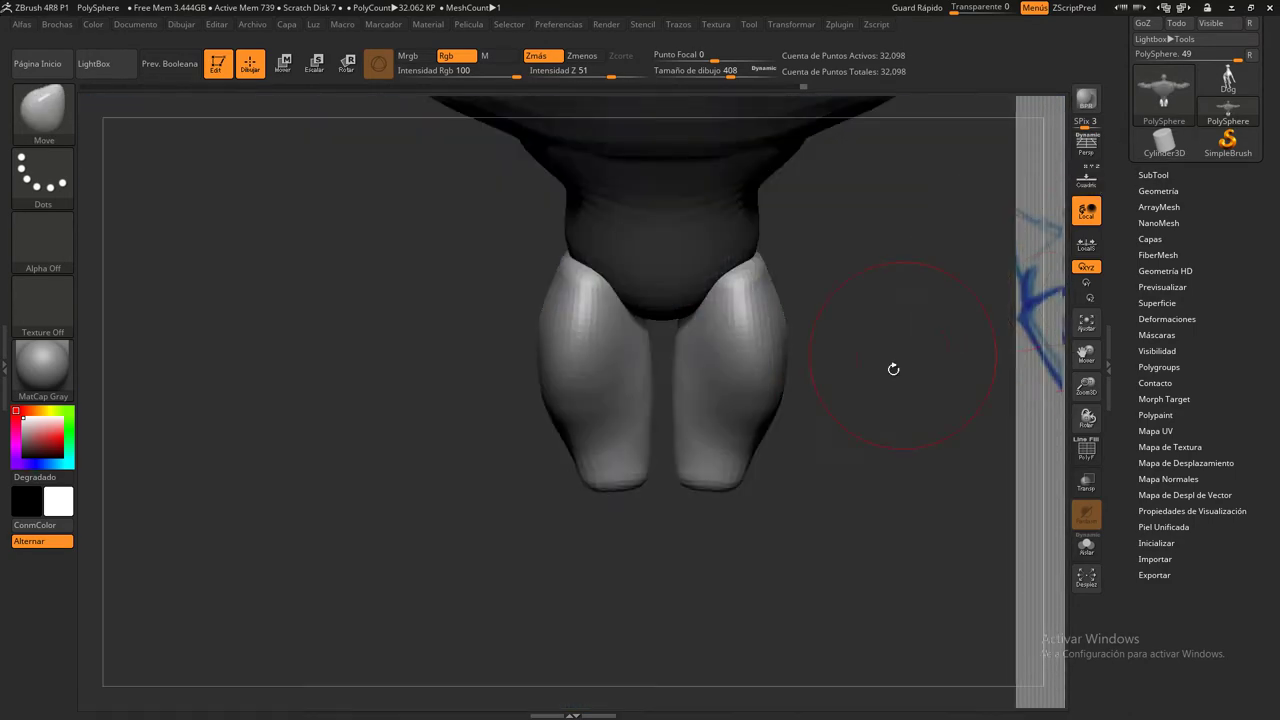
mouse_move(894, 366)
left_mouse_down("shift")
mouse_move(876, 328)
mouse_move(777, 402)
left_mouse_up("shift")
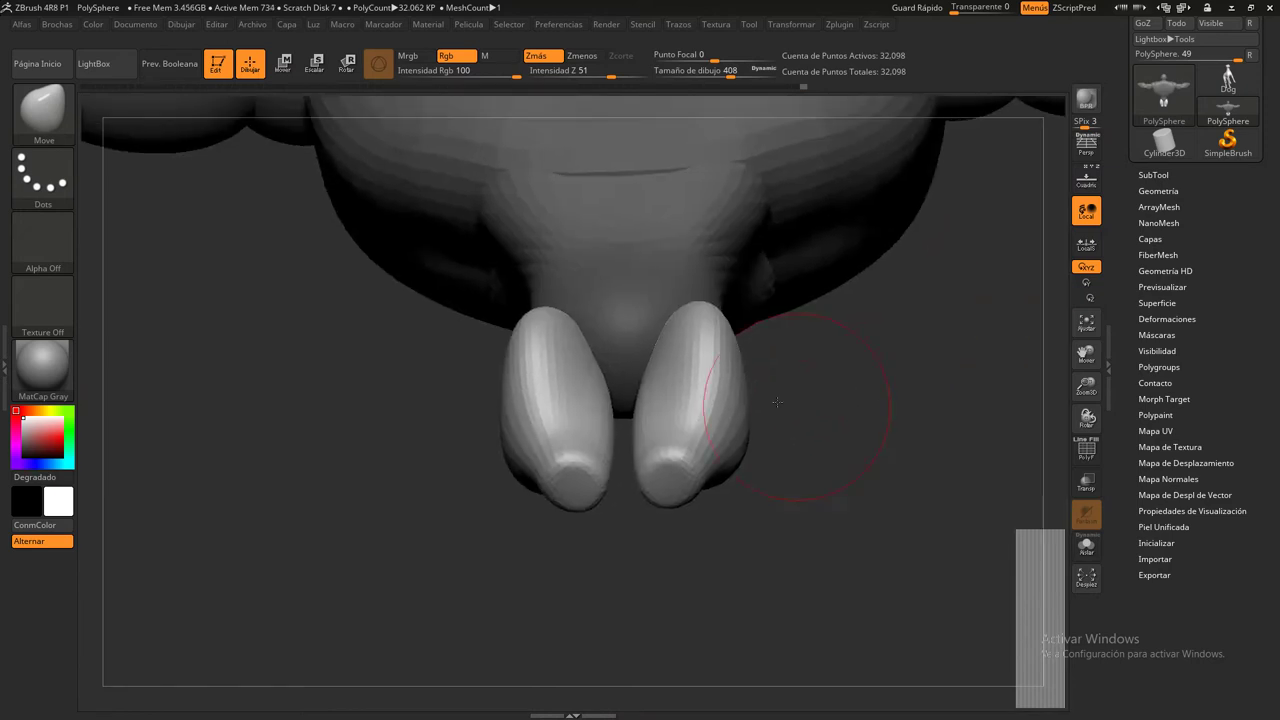
left_click_drag(598, 360, 601, 343)
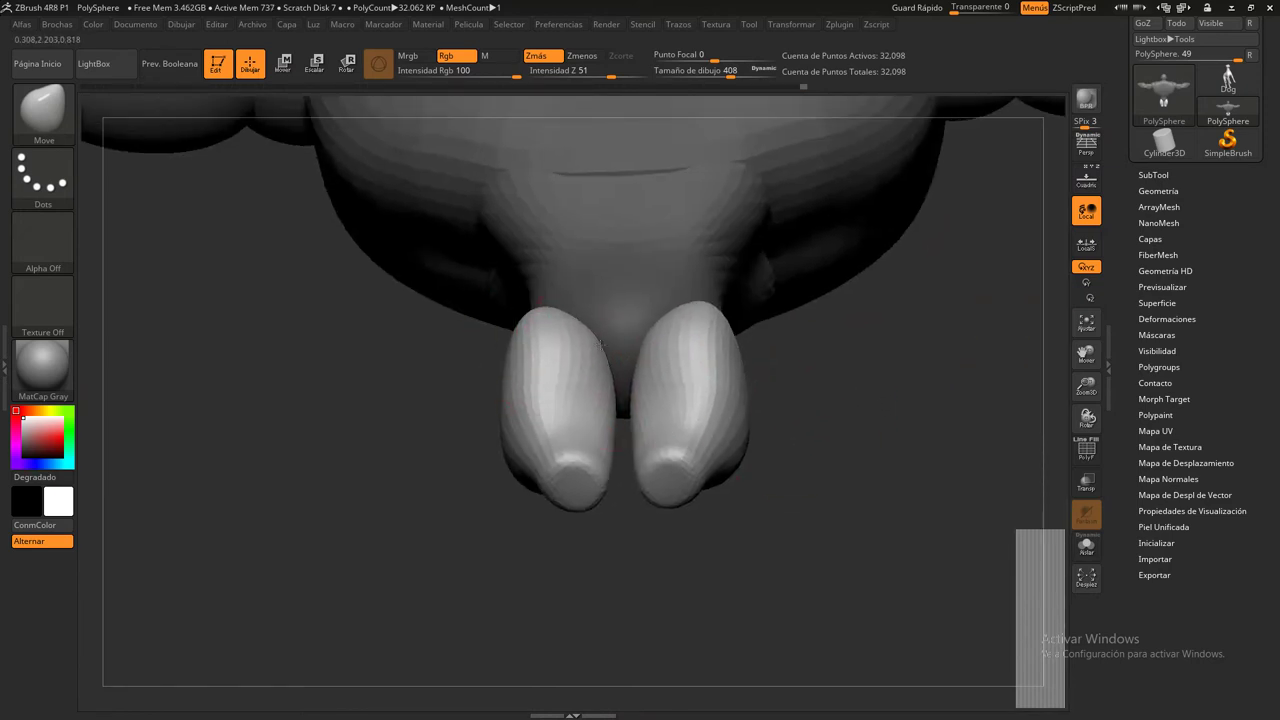
left_click_drag(598, 398, 601, 407)
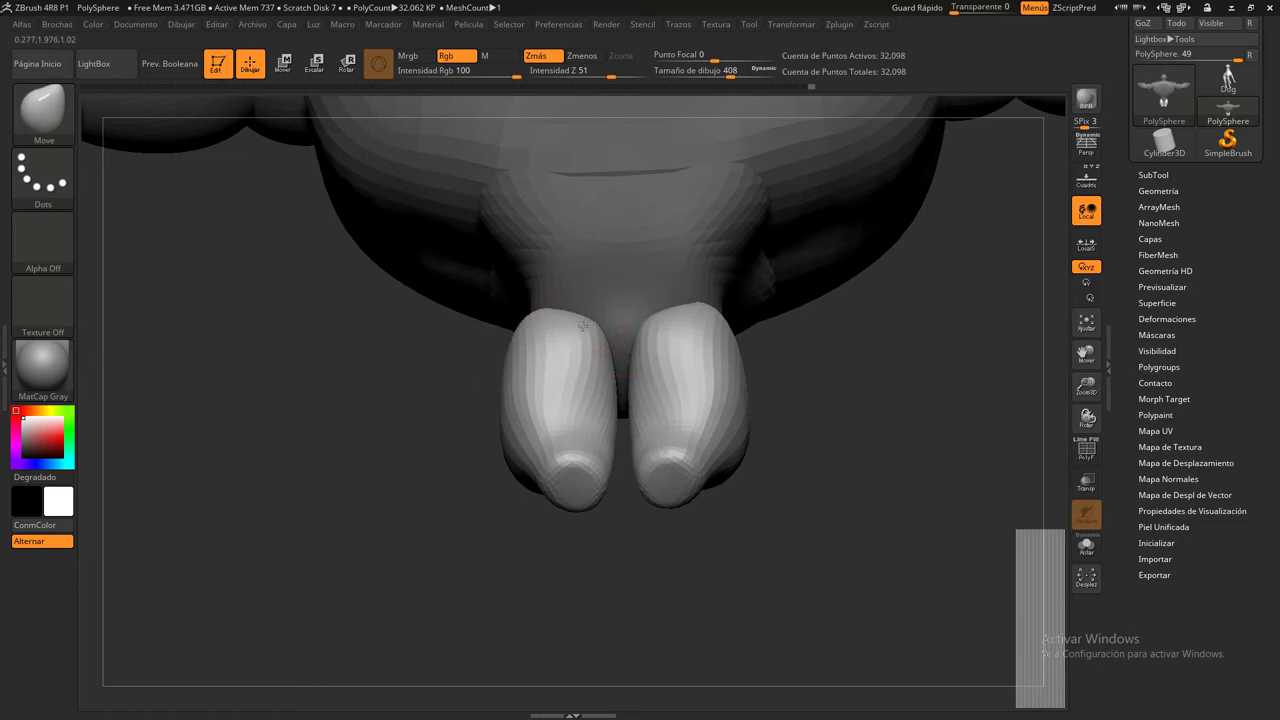
left_click_drag(760, 320, 840, 534)
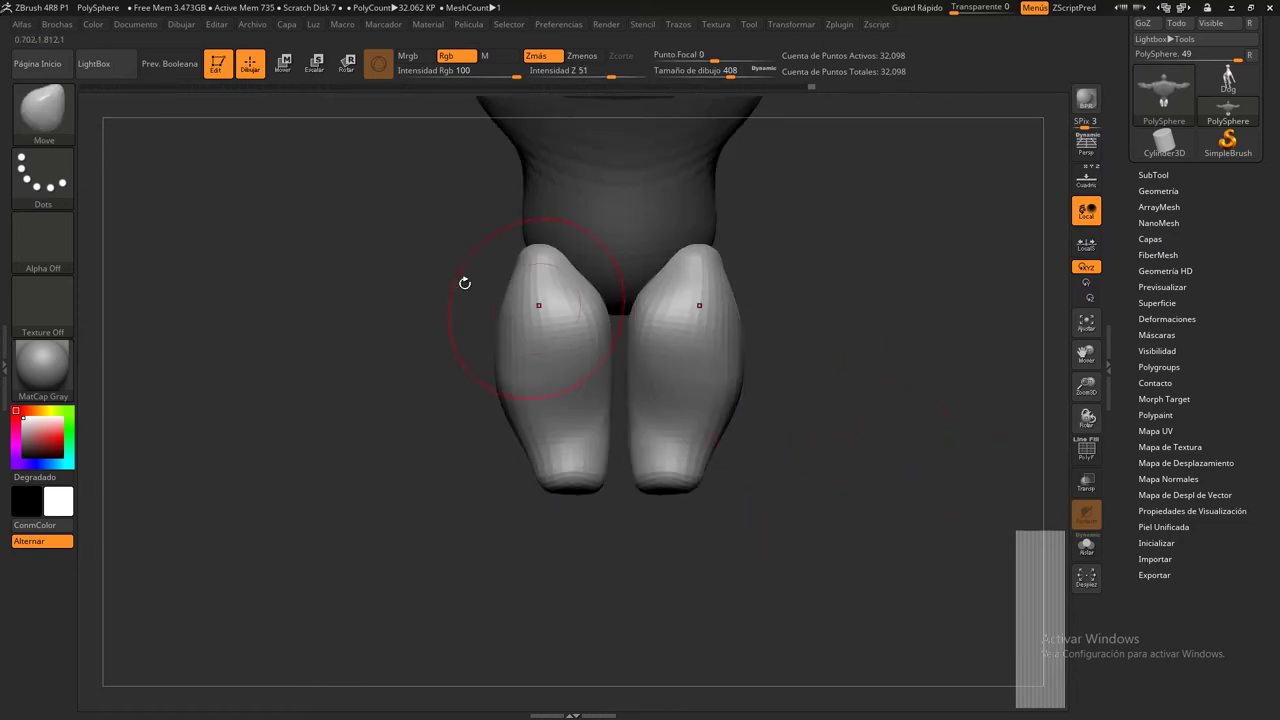
left_click(51, 121)
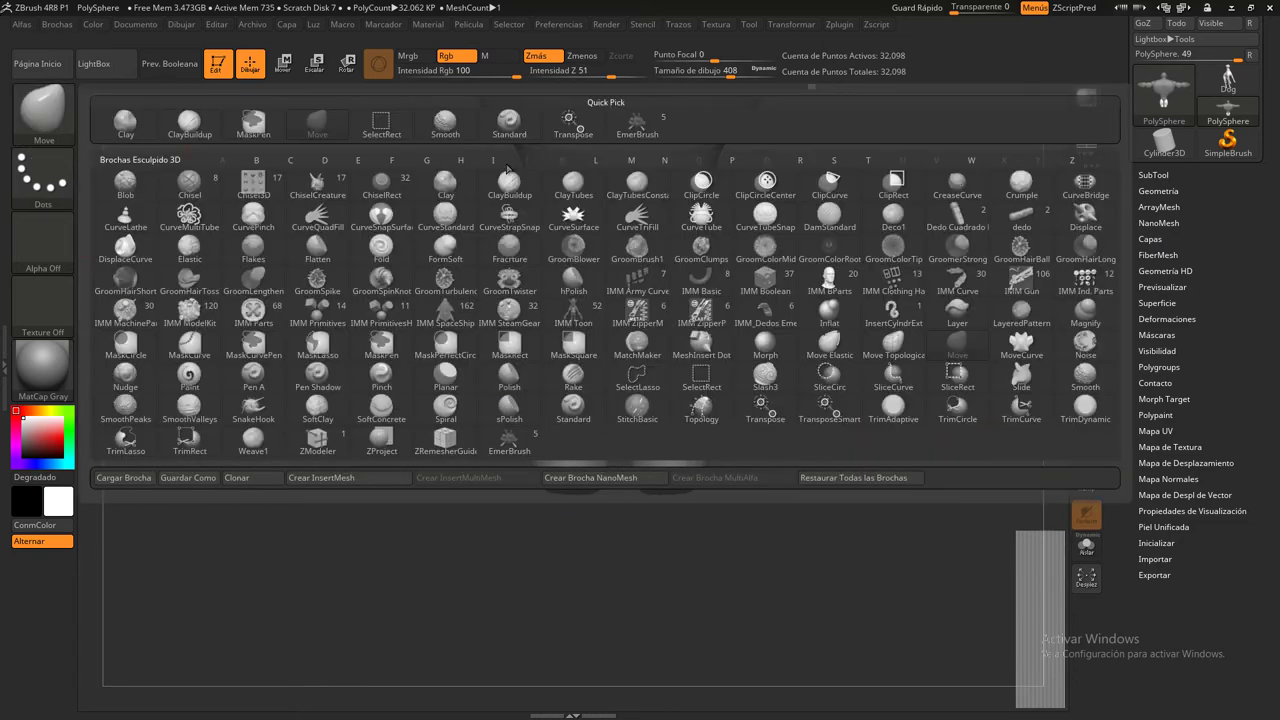
Insert a mirrored pair of spheres and lower them onto the thighs
left_click(639, 126)
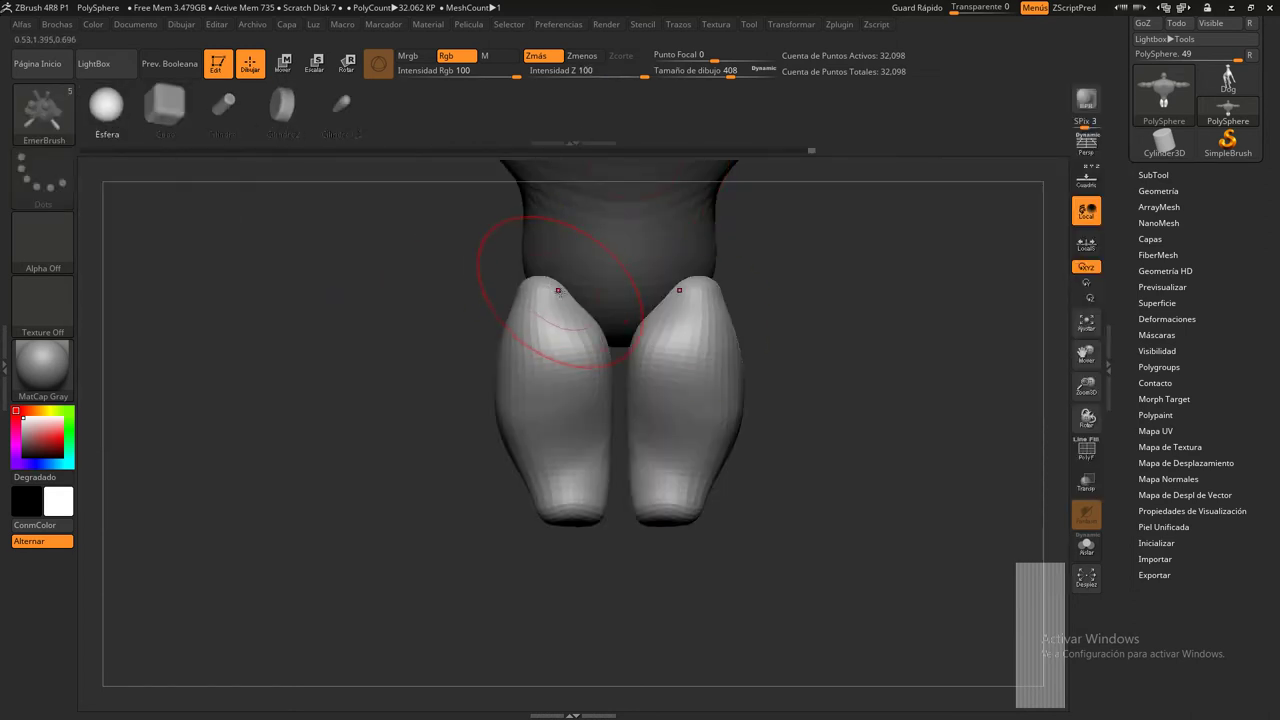
left_click_drag(557, 289, 557, 249)
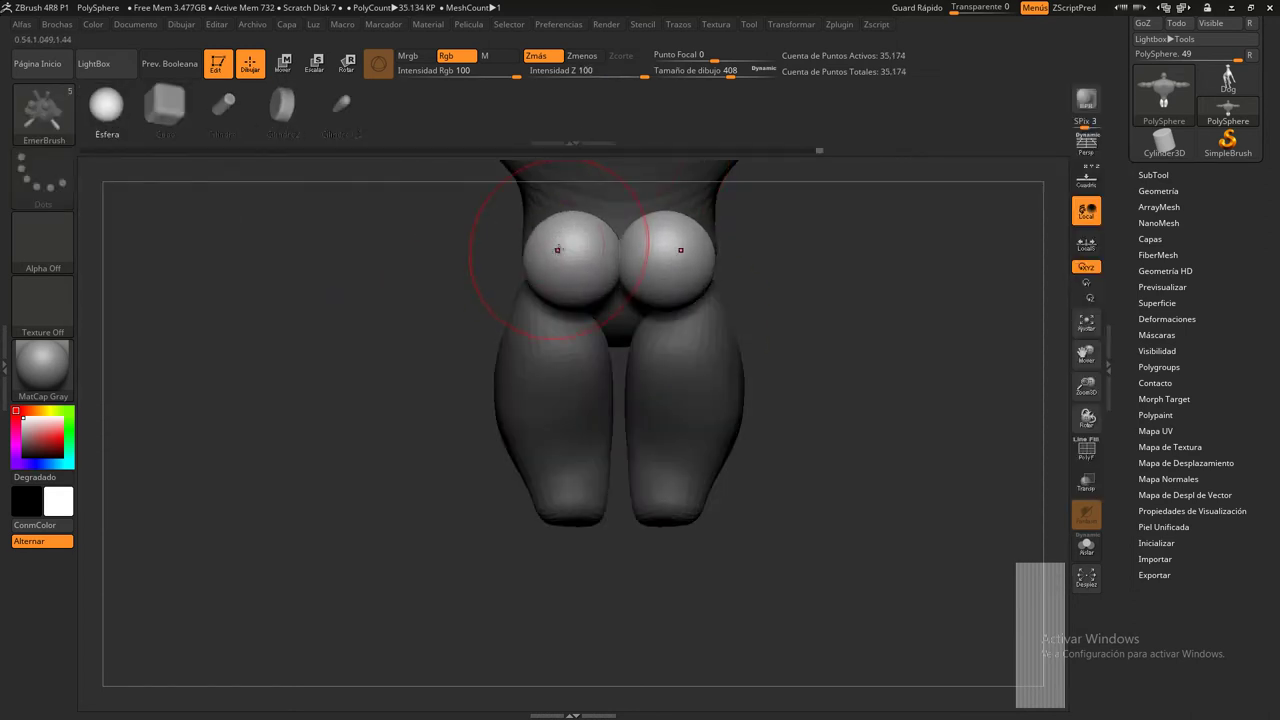
left_click(288, 74)
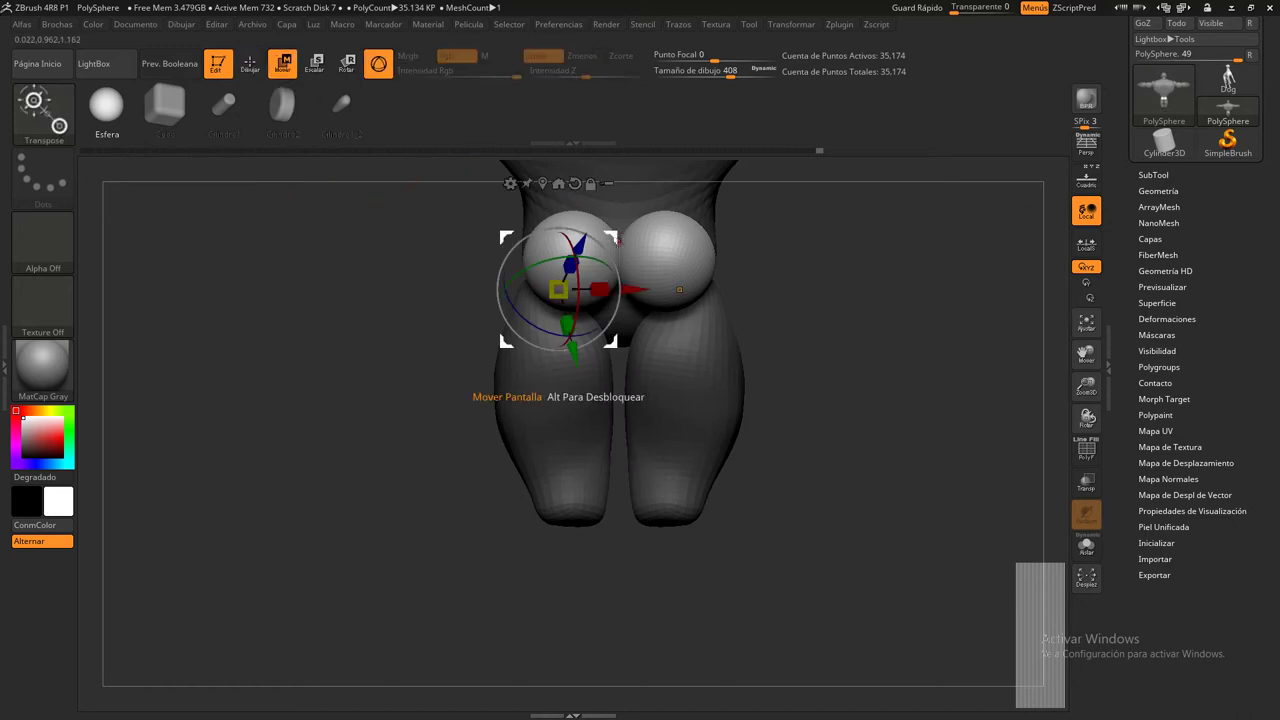
left_click_drag(557, 290, 555, 327)
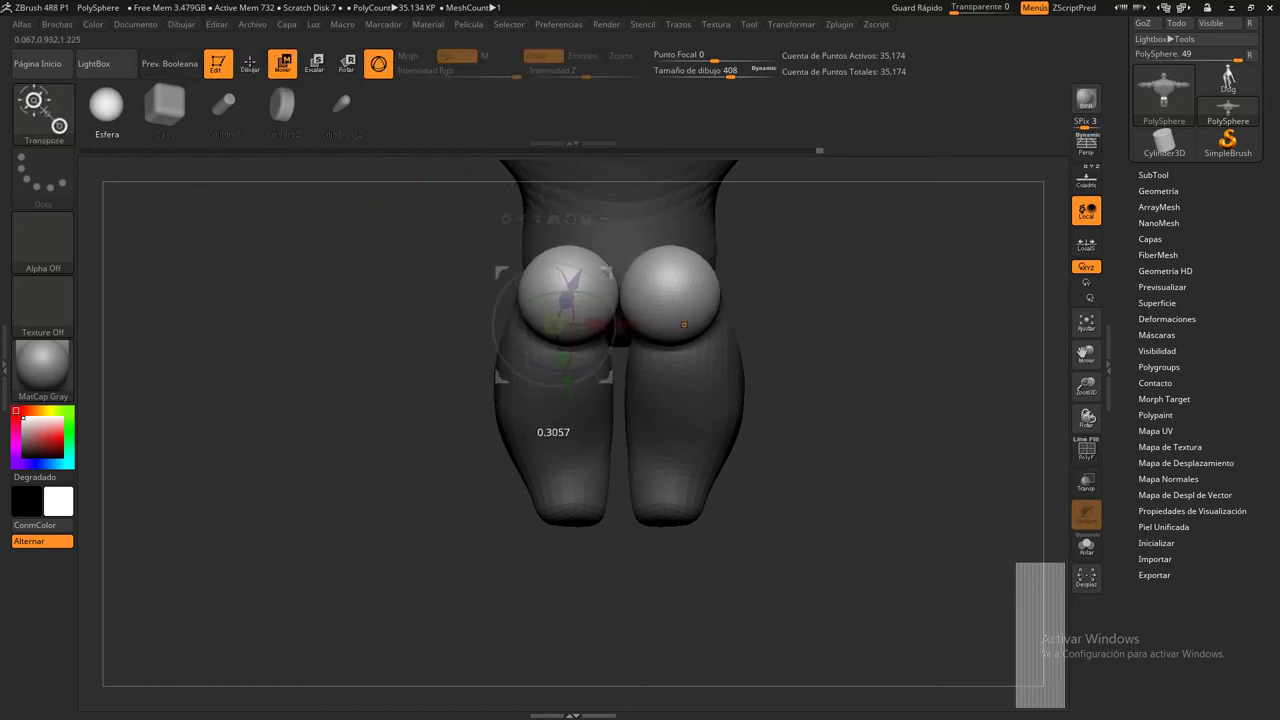
Show the reference sketch and push the spheres into the thighs to align with it
left_click_drag(780, 330, 887, 337)
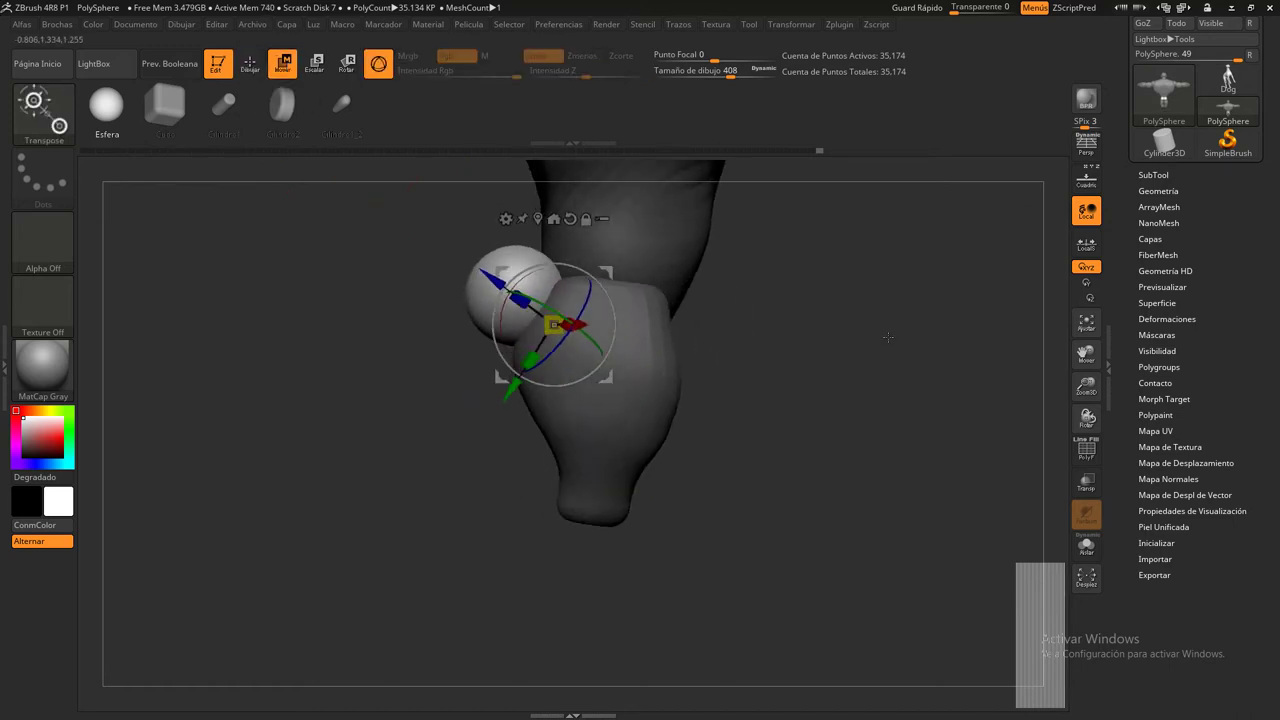
left_click_drag(553, 325, 577, 333)
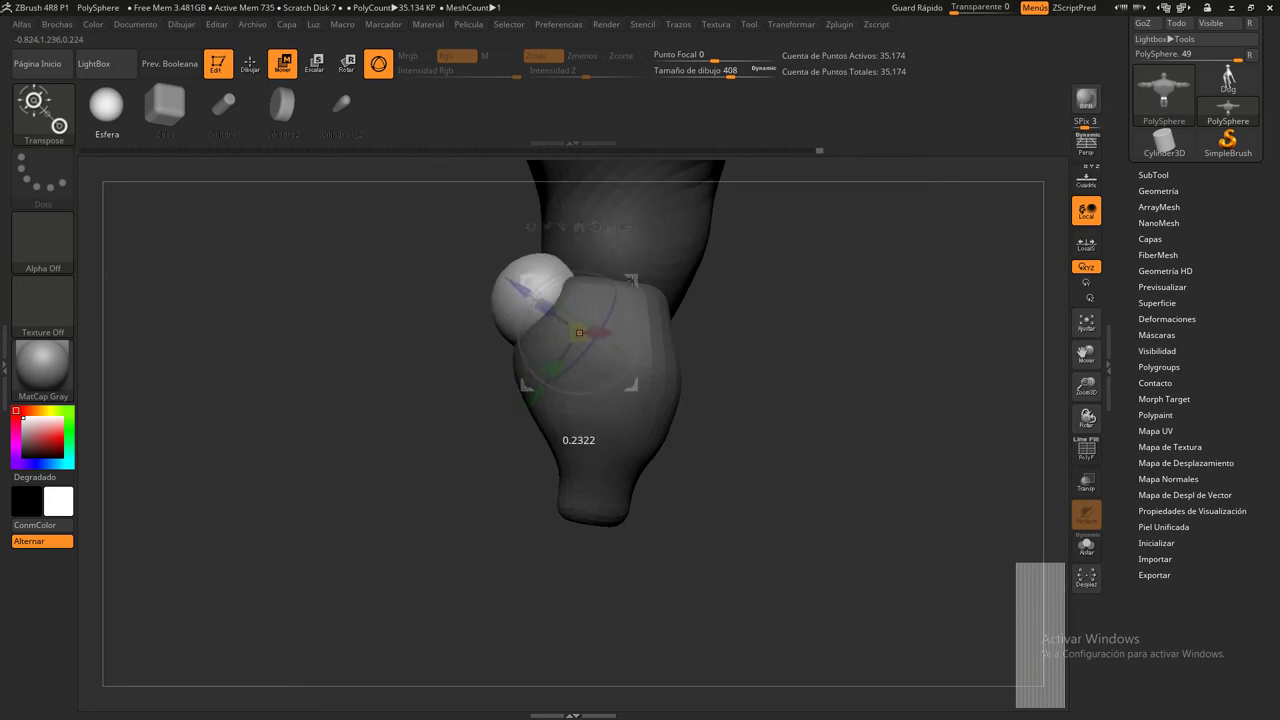
left_click(1087, 177)
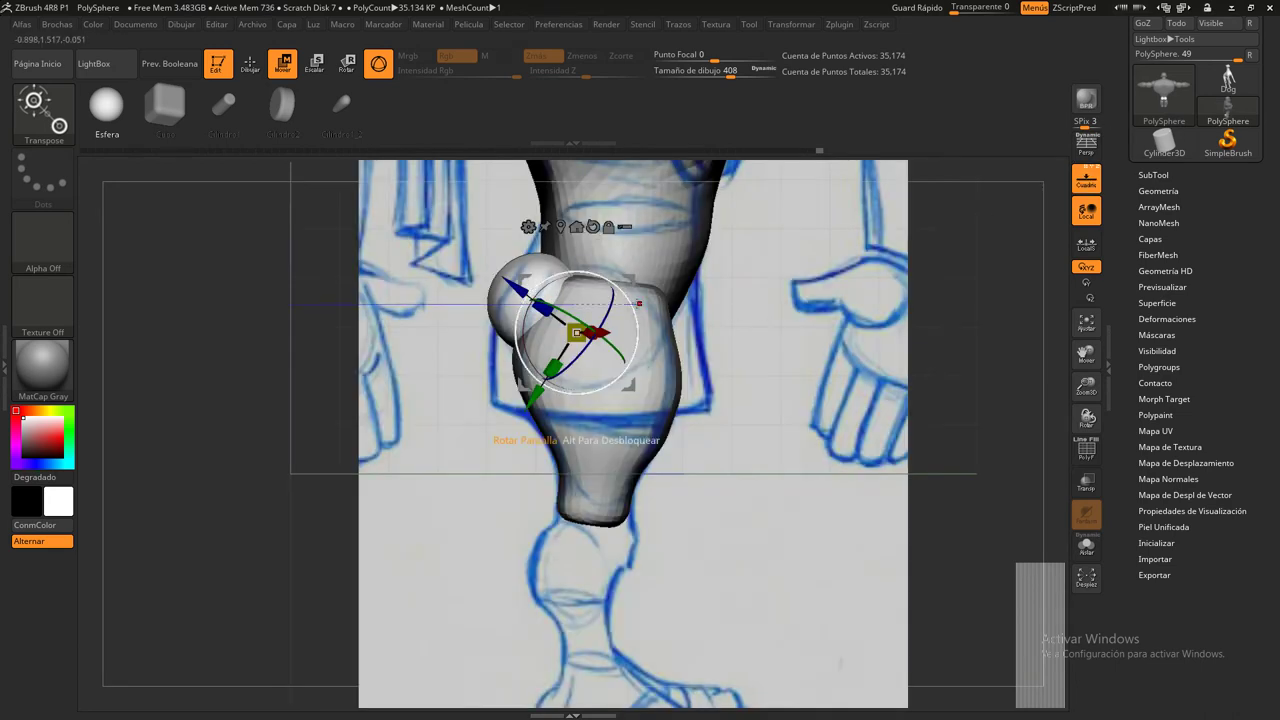
left_click_drag(632, 280, 640, 290)
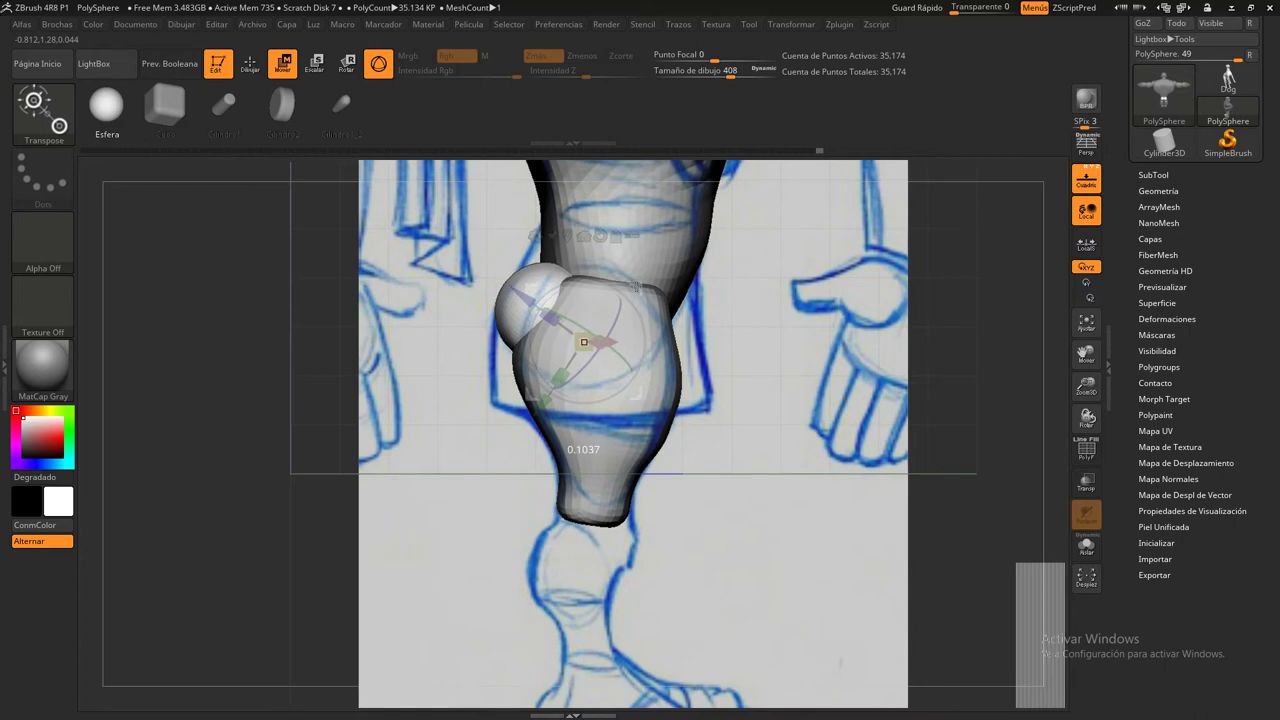
left_click_drag(760, 300, 758, 348, "shift")
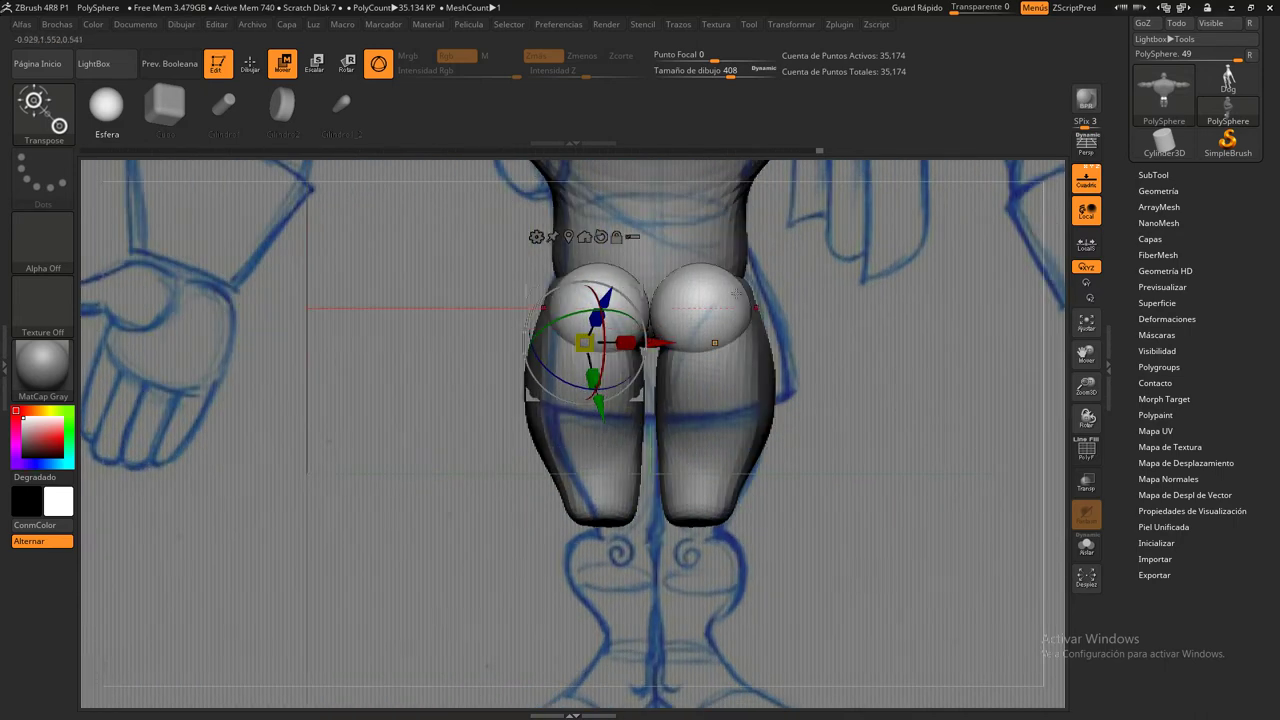
left_click(250, 63)
With the Move brush, reshape the sphere outlines and push them down onto the thighs
key("b")
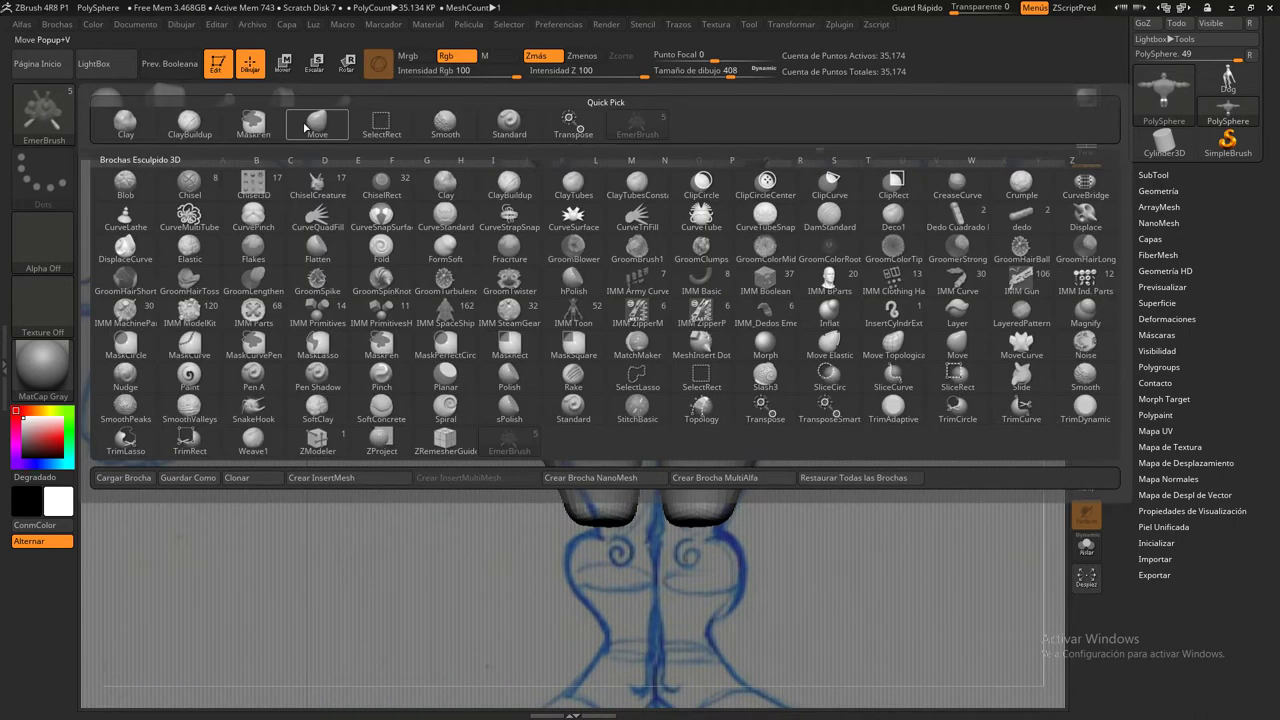
left_click(305, 127)
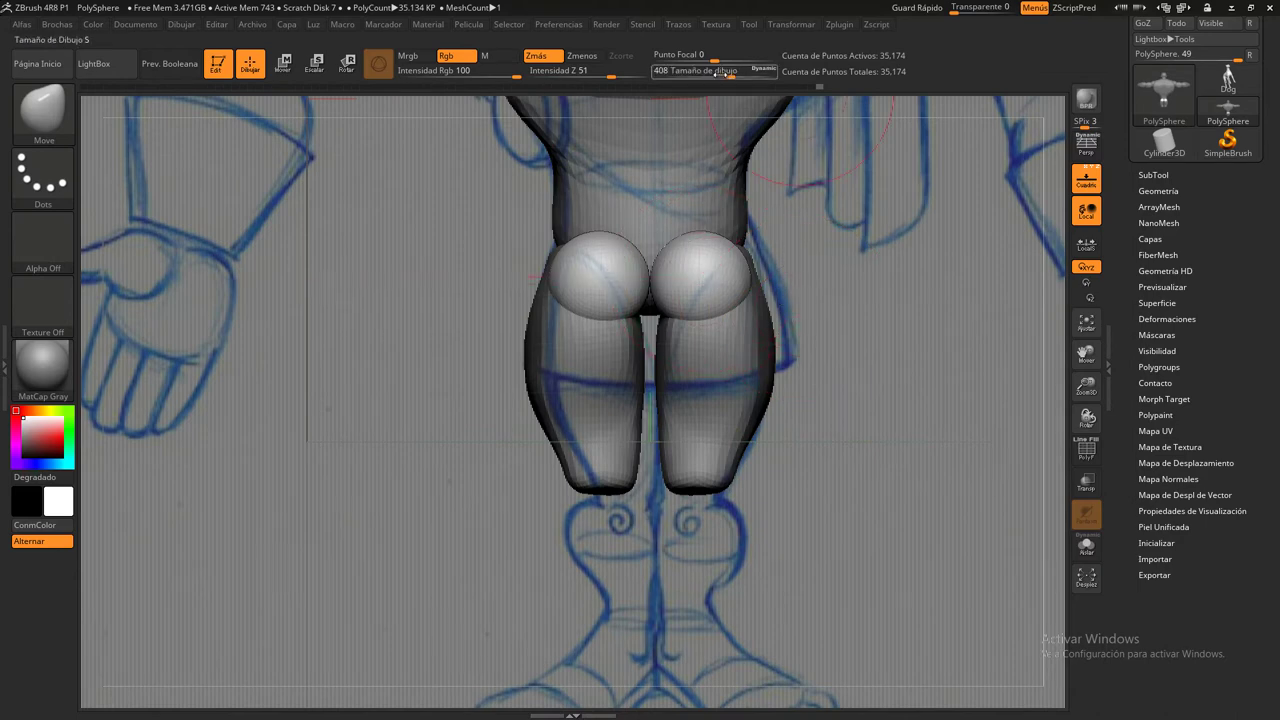
mouse_move(932, 314)
left_mouse_down("alt")
mouse_move(724, 270)
mouse_move(728, 325)
left_mouse_up("alt")
mouse_move(805, 310)
left_mouse_down()
mouse_move(857, 296)
mouse_move(752, 326)
left_mouse_up()
mouse_move(775, 200)
left_mouse_down()
mouse_move(840, 195)
mouse_move(995, 268)
mouse_move(700, 290)
left_mouse_up()
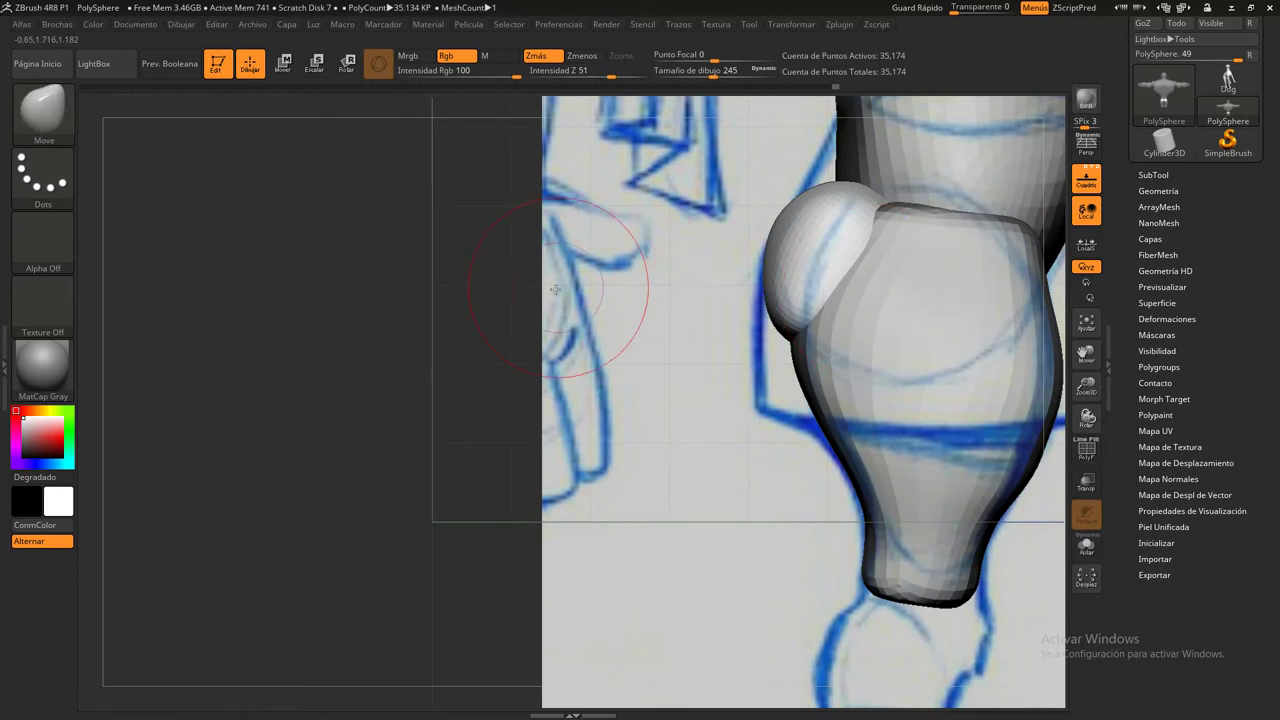
left_click_drag(557, 286, 623, 251, "alt")
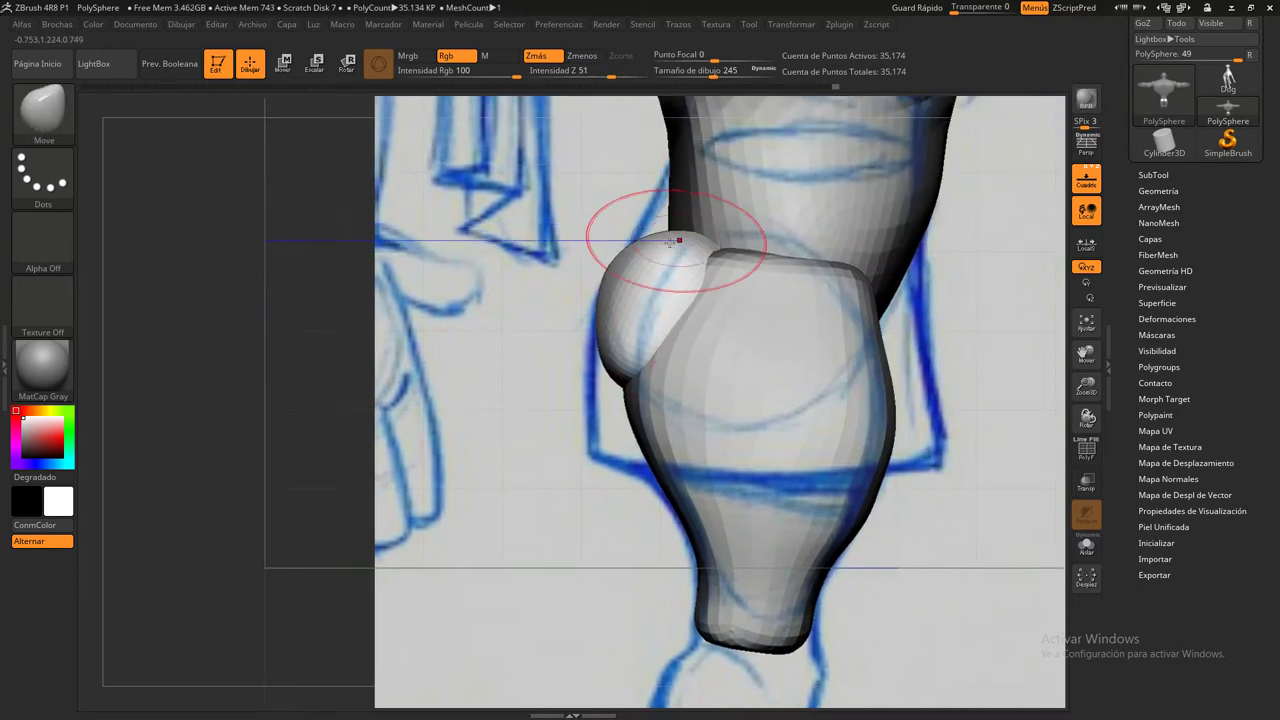
left_click_drag(710, 76, 731, 76)
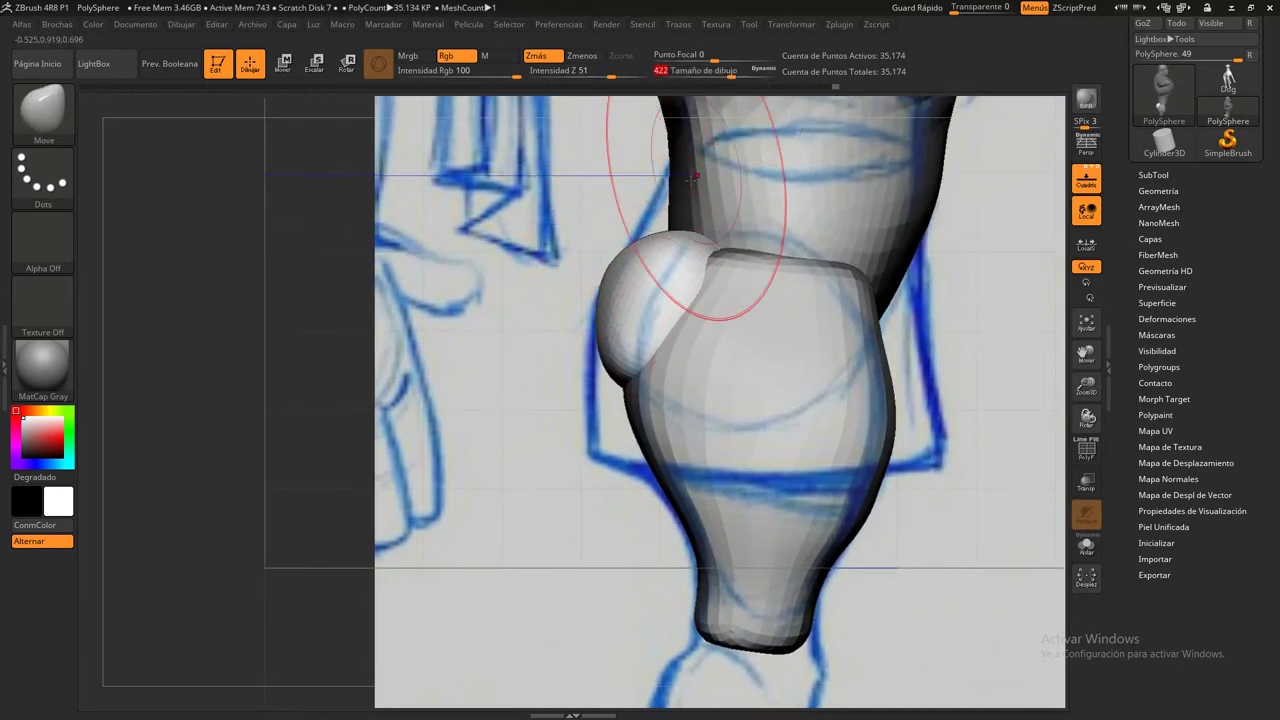
left_click_drag(621, 260, 626, 265)
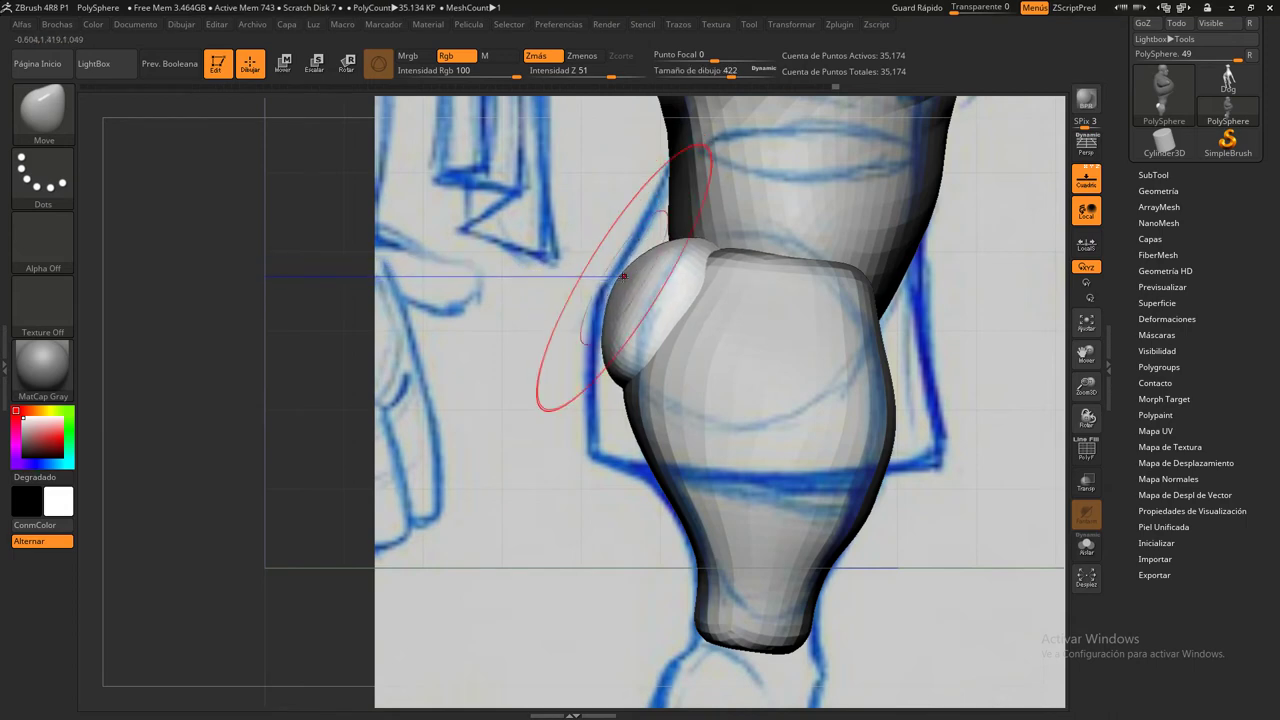
left_click_drag(731, 74, 720, 73)
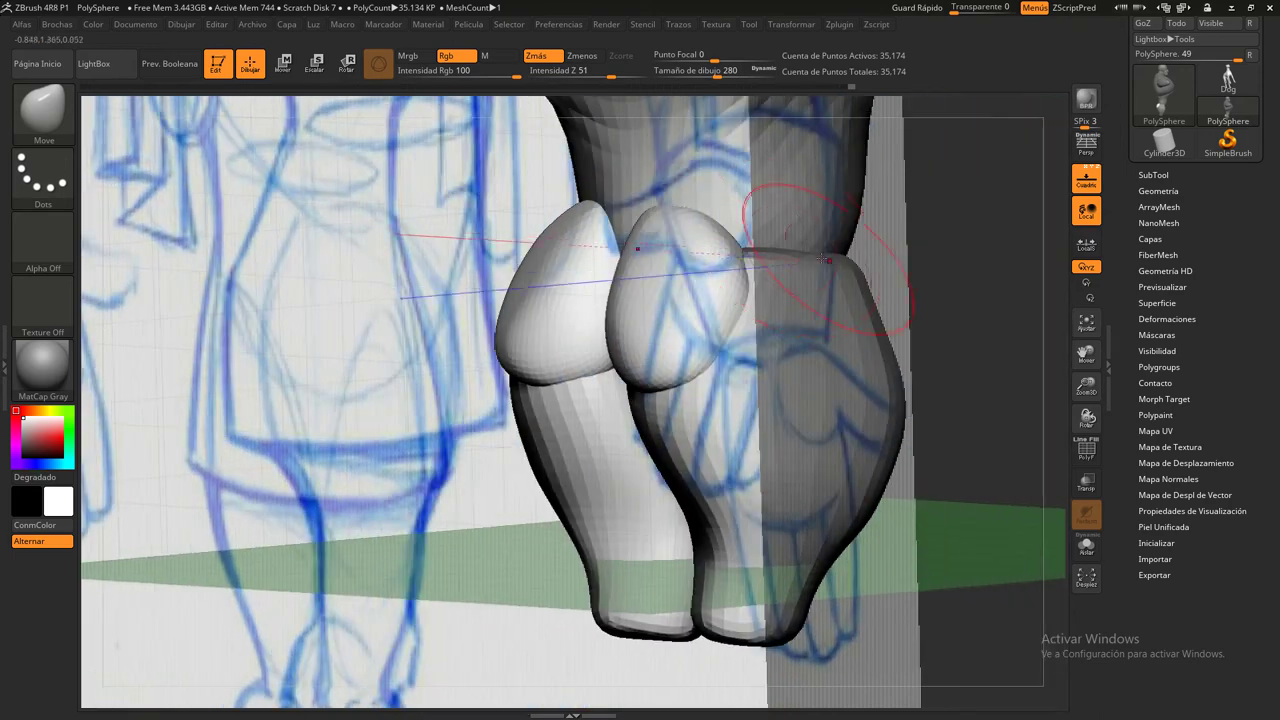
Widen and round out both spheres from the back, then hide the floor grid and sketch
mouse_move(887, 251)
left_mouse_down()
mouse_move(787, 260)
mouse_move(764, 304)
mouse_move(760, 255)
left_mouse_up()
mouse_move(670, 255)
left_mouse_down()
mouse_move(600, 251)
mouse_move(547, 204)
left_mouse_up()
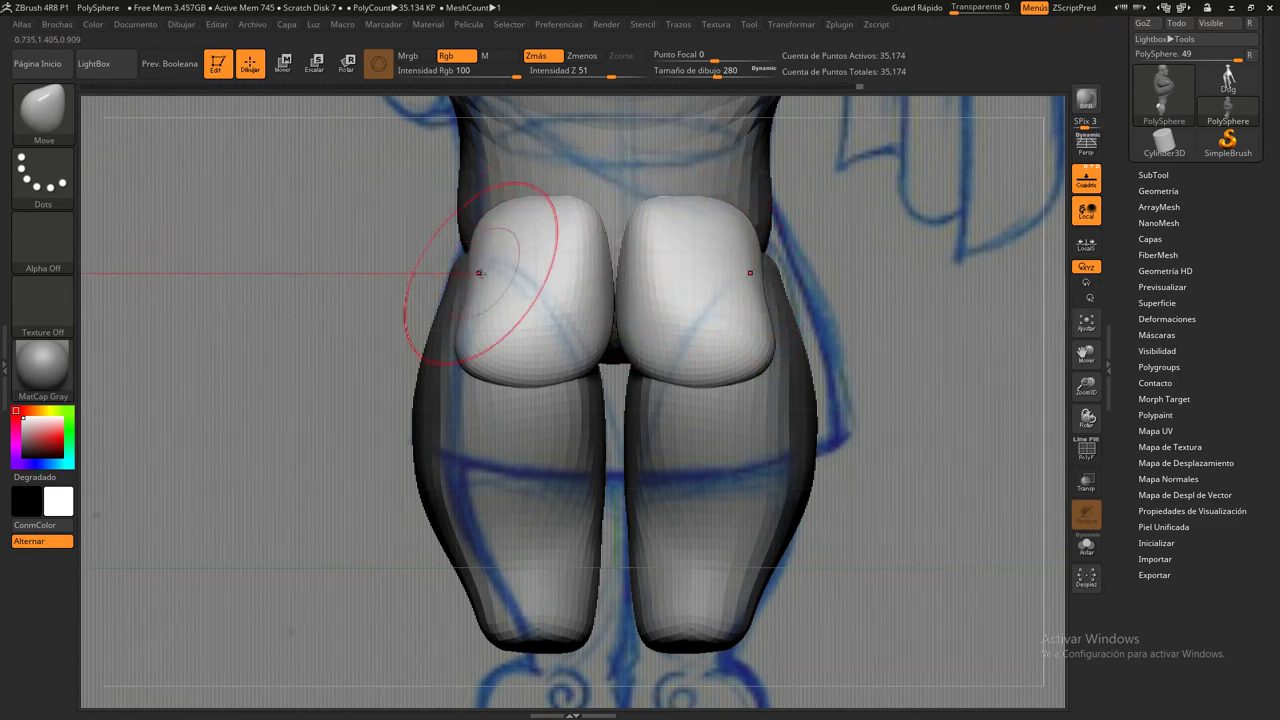
mouse_move(478, 272)
left_mouse_down()
mouse_move(457, 298)
mouse_move(463, 271)
left_mouse_up()
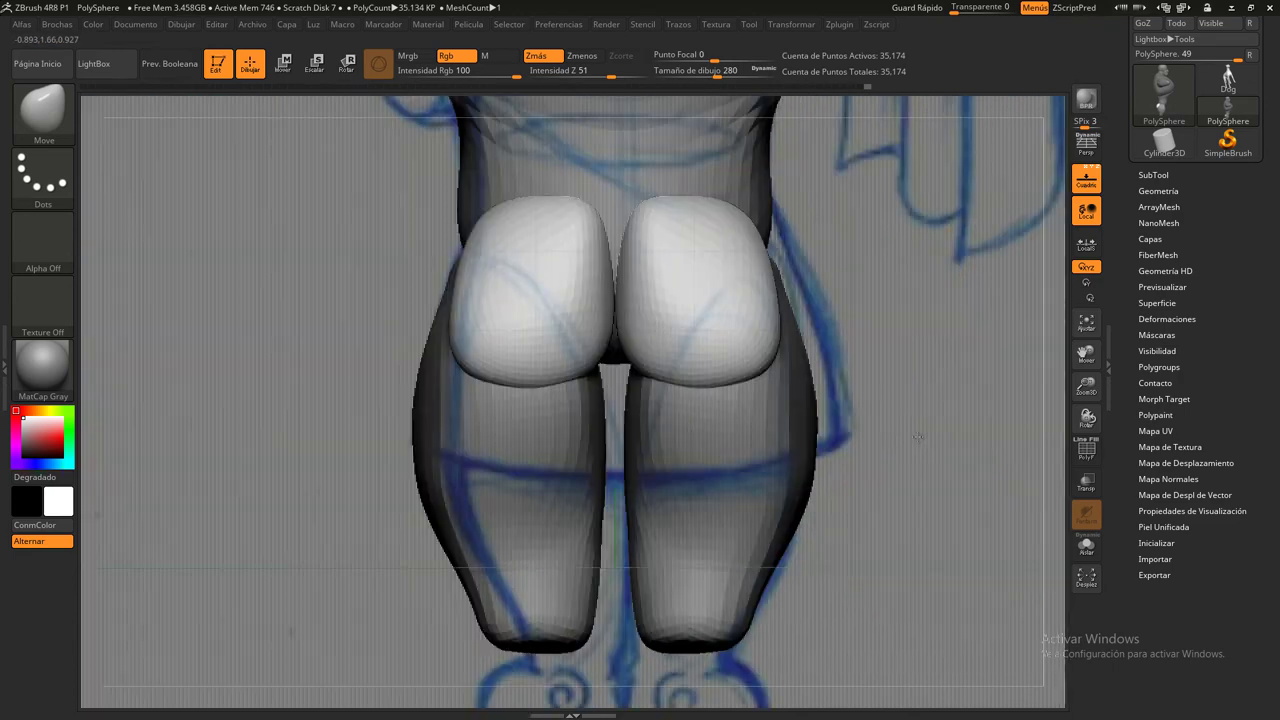
left_click_drag(917, 437, 1012, 275, "shift")
left_click(1087, 181)
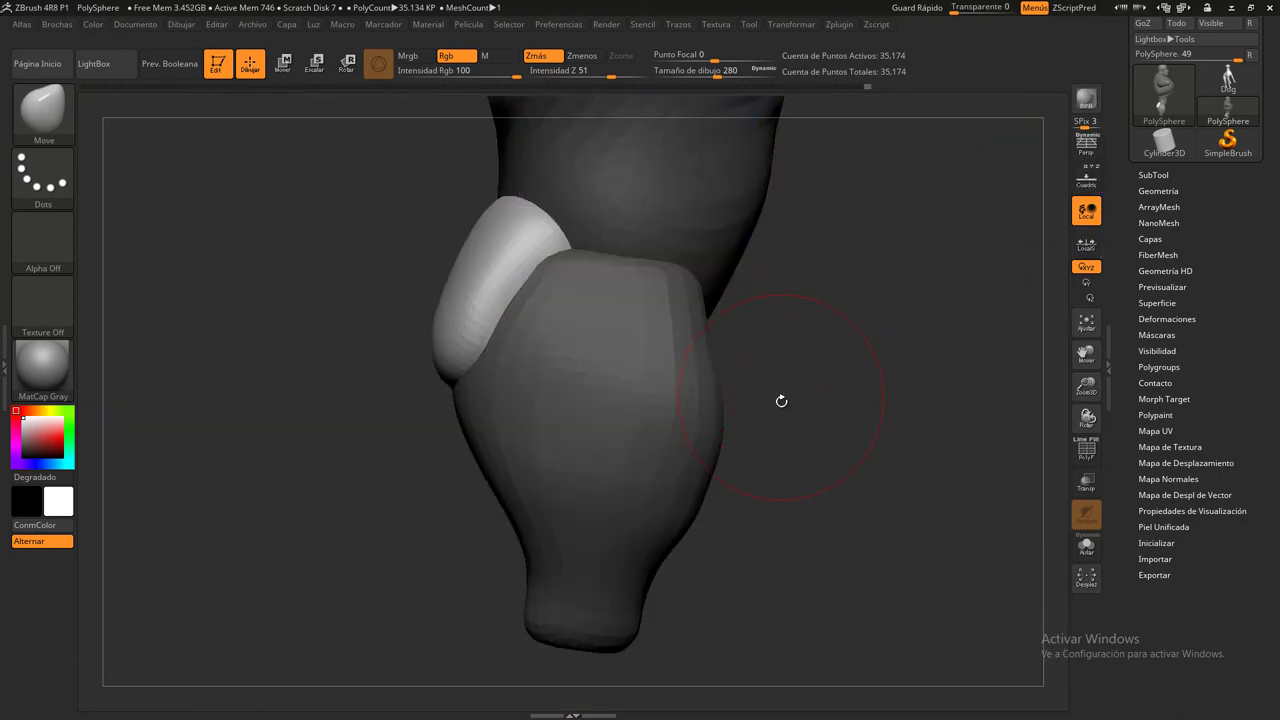
Flatten the pads from the back, bulging their lower edges and pulling in their outer sides
mouse_move(780, 397)
left_mouse_down("shift")
mouse_move(711, 380)
mouse_move(787, 401)
mouse_move(671, 328)
left_mouse_up("shift")
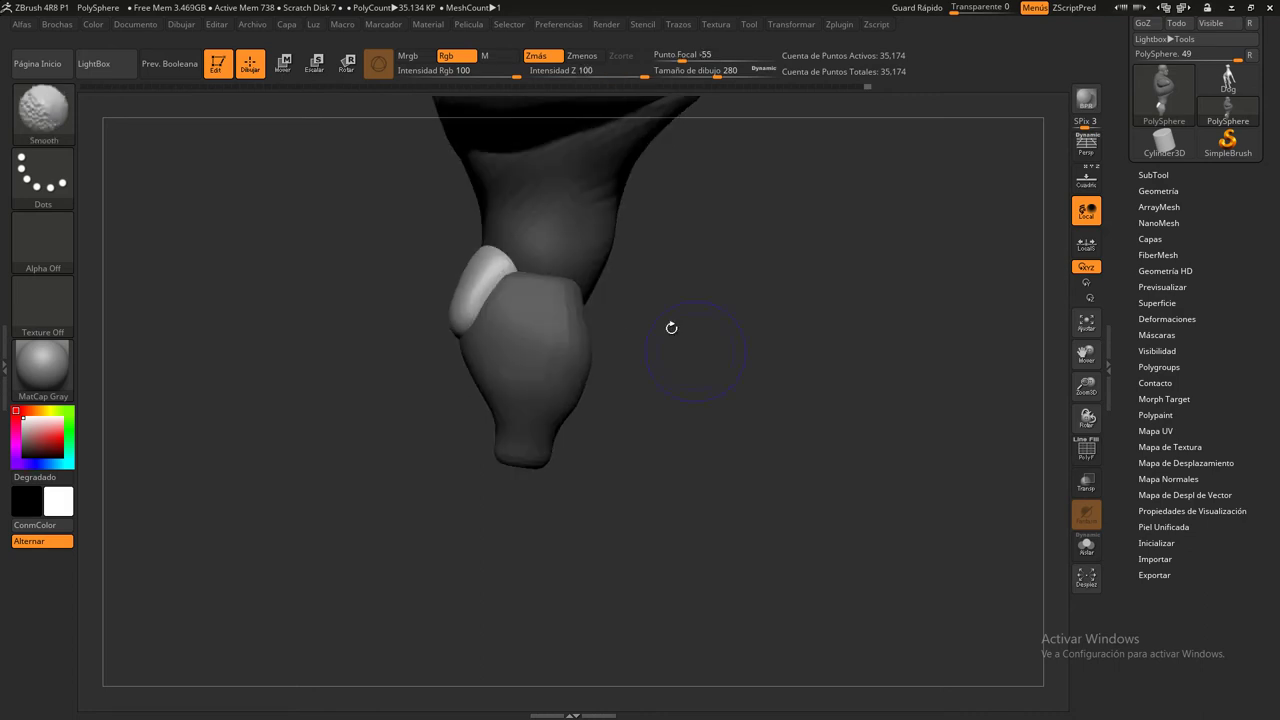
left_click_drag(752, 383, 652, 342)
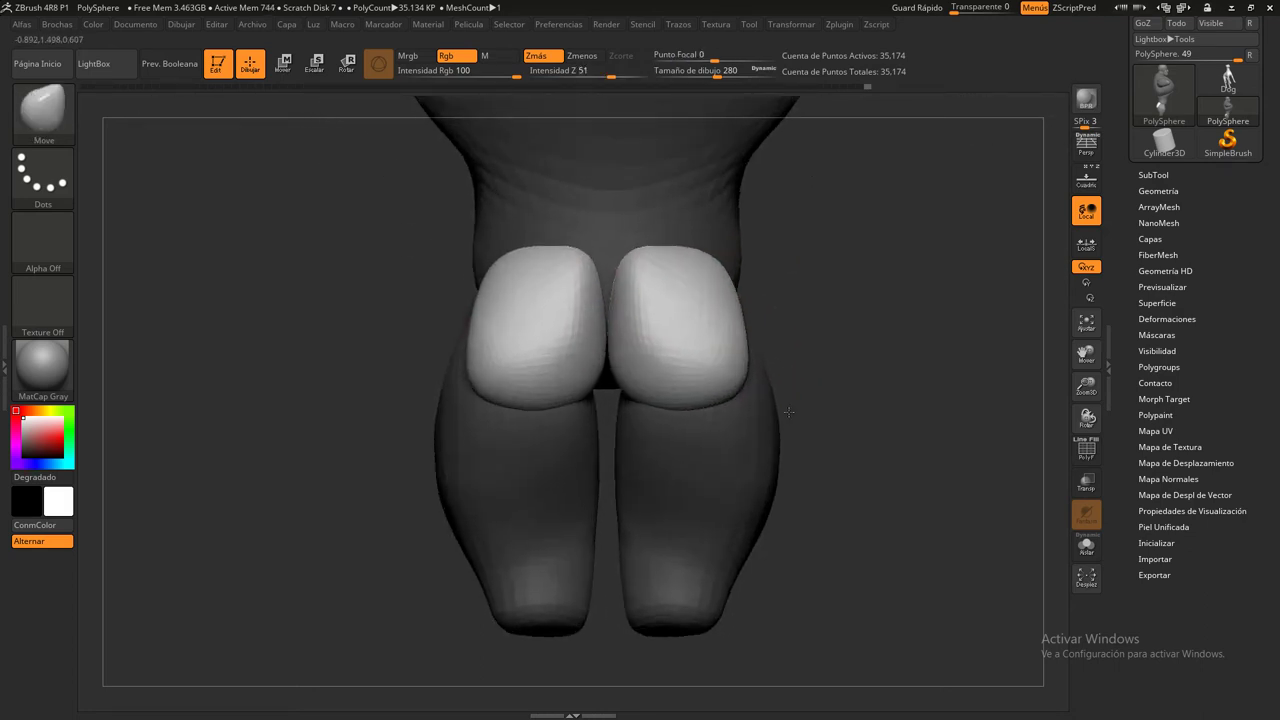
mouse_move(750, 355)
left_mouse_down()
mouse_move(831, 380)
mouse_move(669, 296)
left_mouse_up()
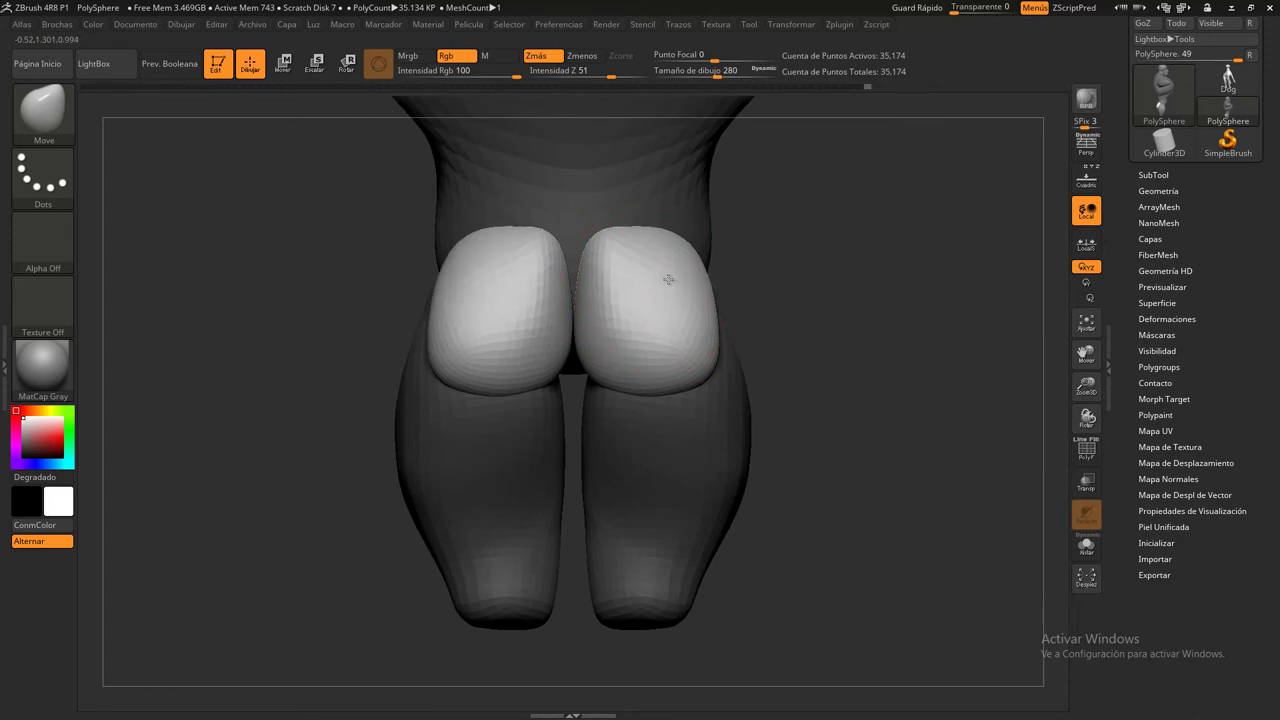
left_click_drag(517, 292, 537, 296)
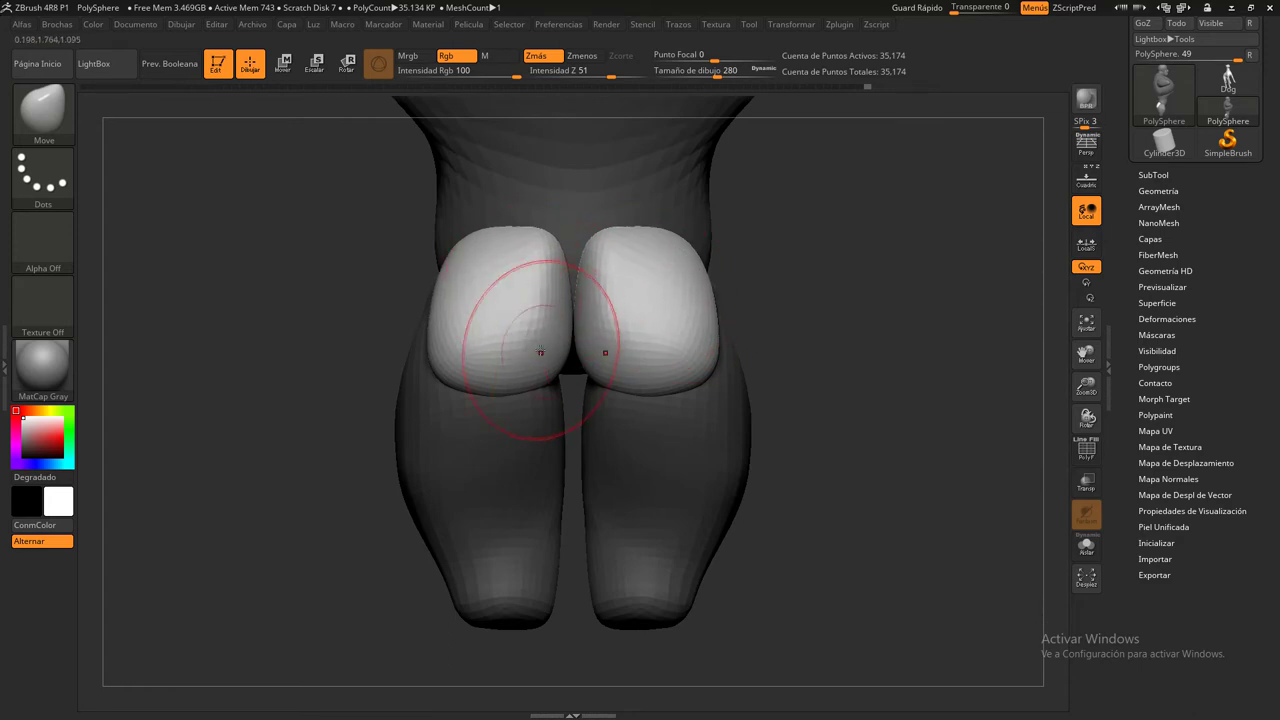
left_click_drag(540, 352, 542, 359)
left_click_drag(493, 397, 484, 411)
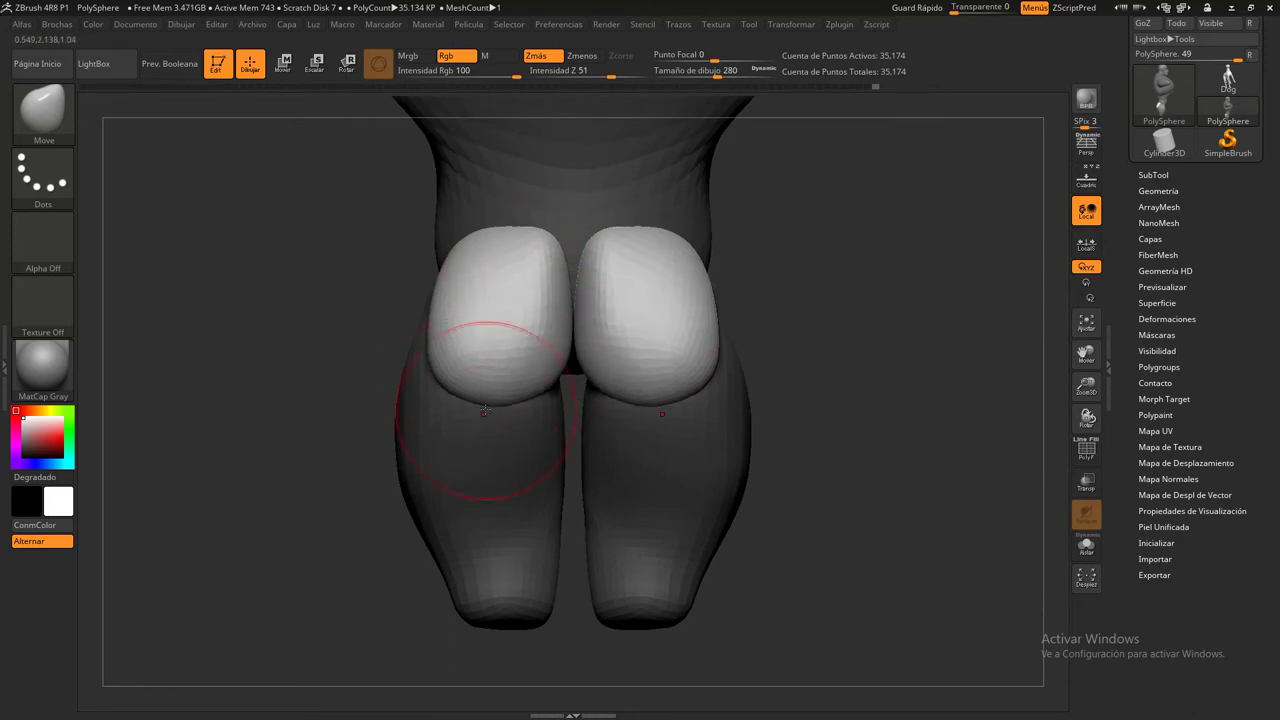
mouse_move(430, 358)
left_mouse_down()
mouse_move(450, 290)
mouse_move(431, 352)
left_mouse_up()
left_click_drag(444, 282, 459, 257)
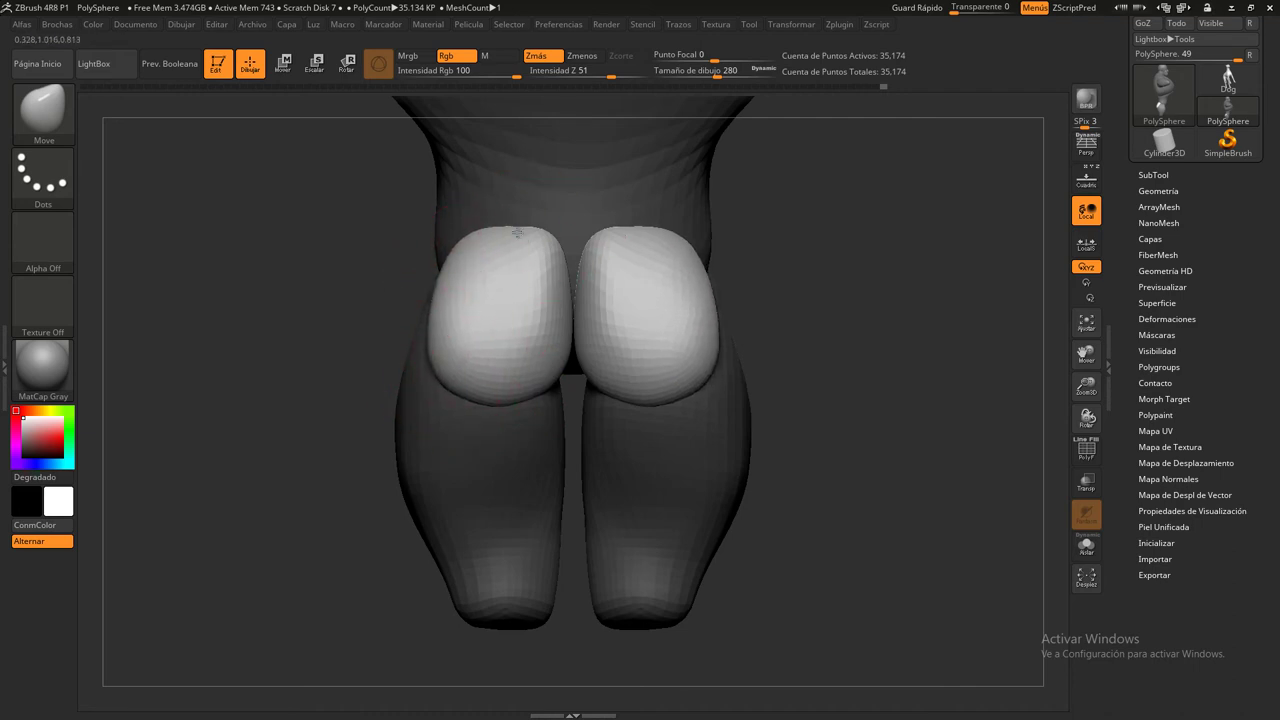
Refine the pads from a three-quarter rear view and smooth the inner thighs
left_click_drag(891, 356, 883, 378)
left_click_drag(566, 318, 599, 251)
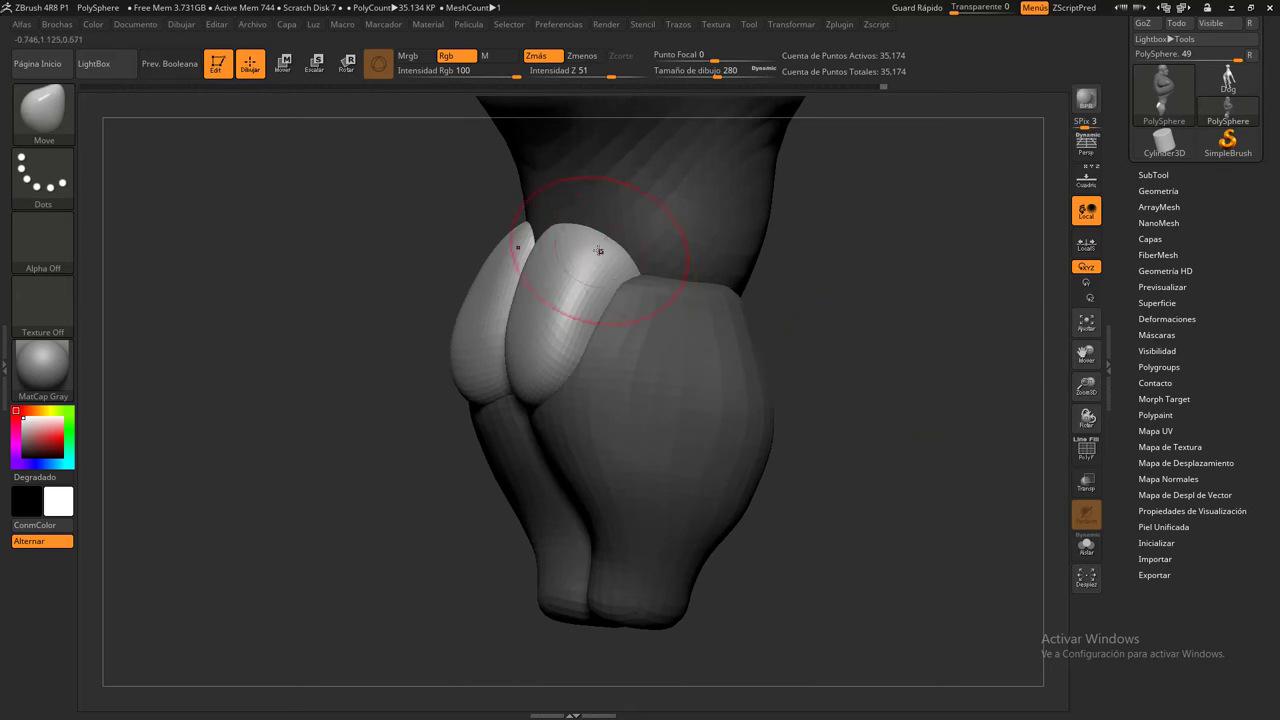
mouse_move(884, 313)
left_mouse_down()
mouse_move(809, 321)
mouse_move(893, 325)
left_mouse_up()
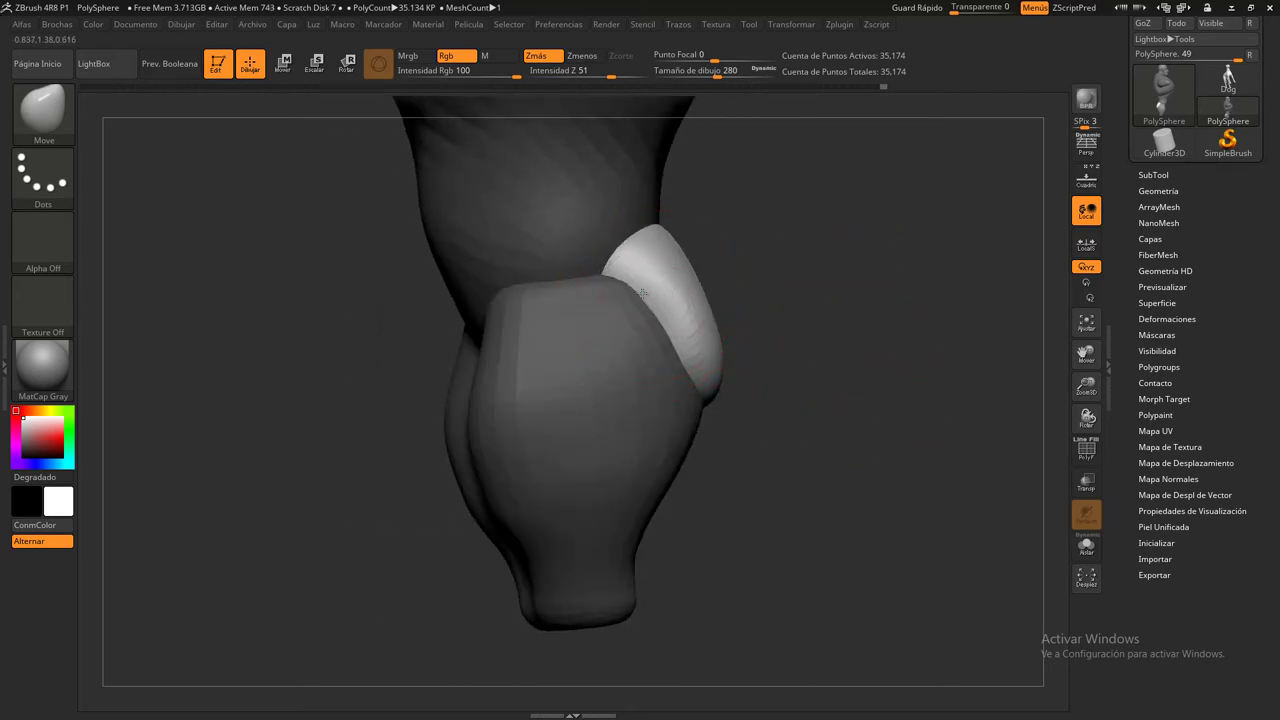
mouse_move(853, 344)
left_mouse_down()
mouse_move(893, 368)
mouse_move(678, 362)
left_mouse_up()
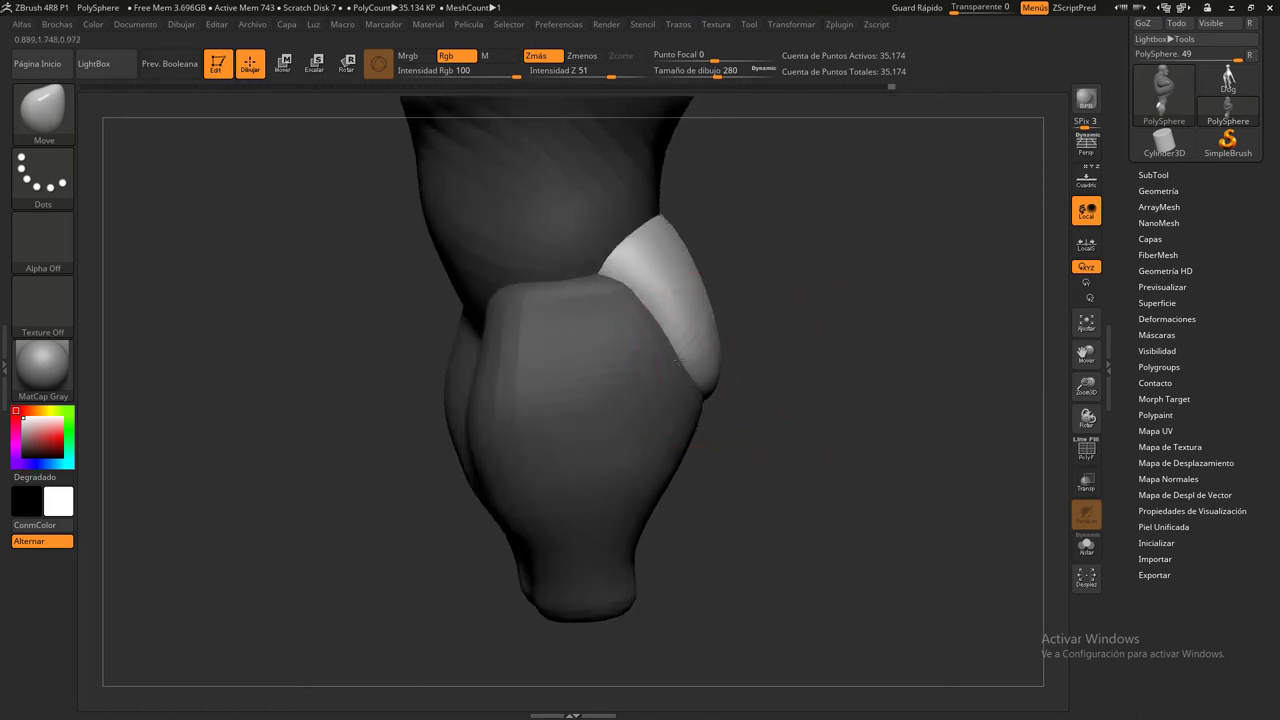
mouse_move(847, 420)
left_mouse_down()
mouse_move(489, 506)
mouse_move(466, 266)
left_mouse_up()
mouse_move(841, 424)
left_mouse_down()
mouse_move(811, 463)
mouse_move(743, 451)
mouse_move(760, 457)
mouse_move(777, 419)
mouse_move(661, 324)
left_mouse_up()
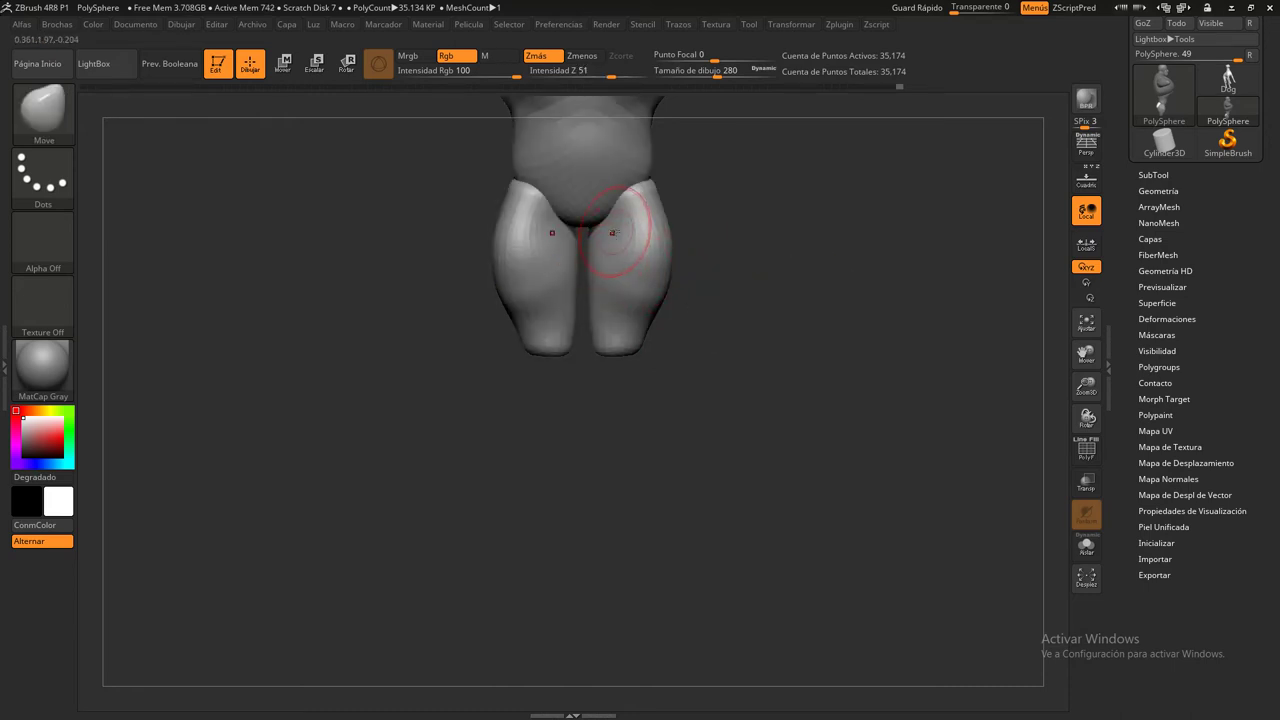
left_click_drag(613, 233, 607, 232, "shift")
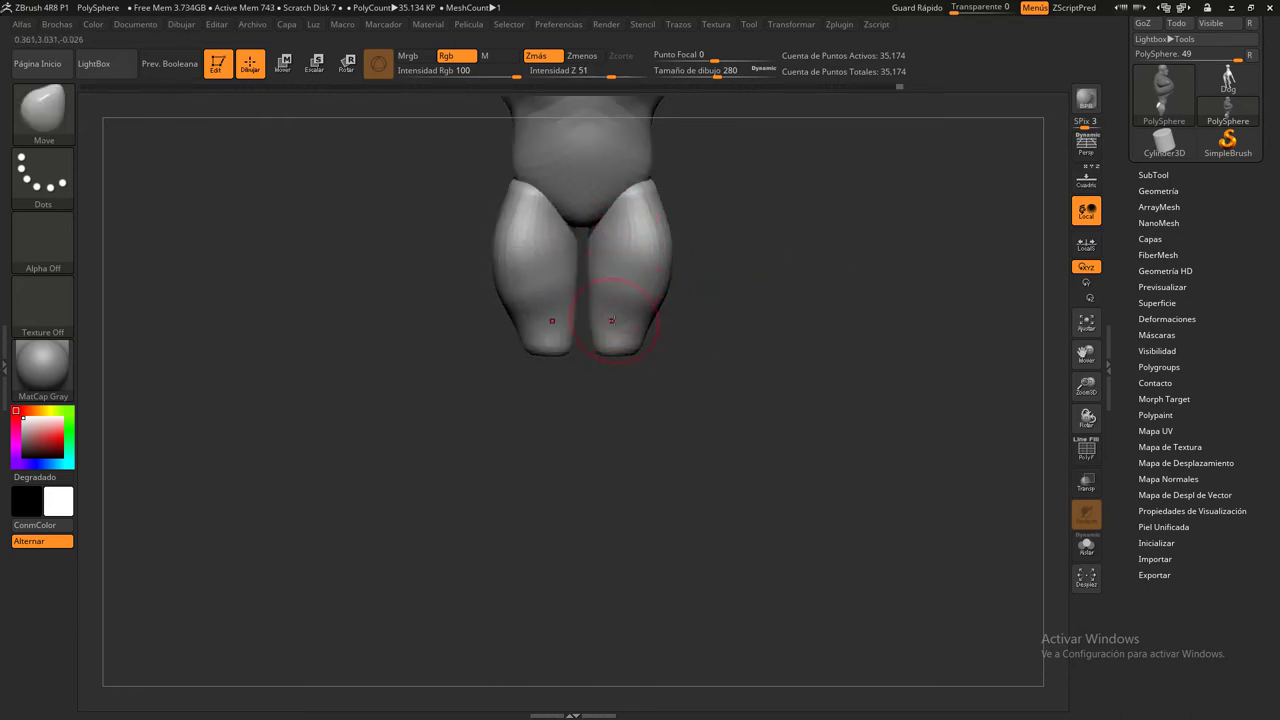
Show the reference sketch and insert Cilindro1 cylinders under both thighs as shins
left_click(40, 122)
left_click(830, 188)
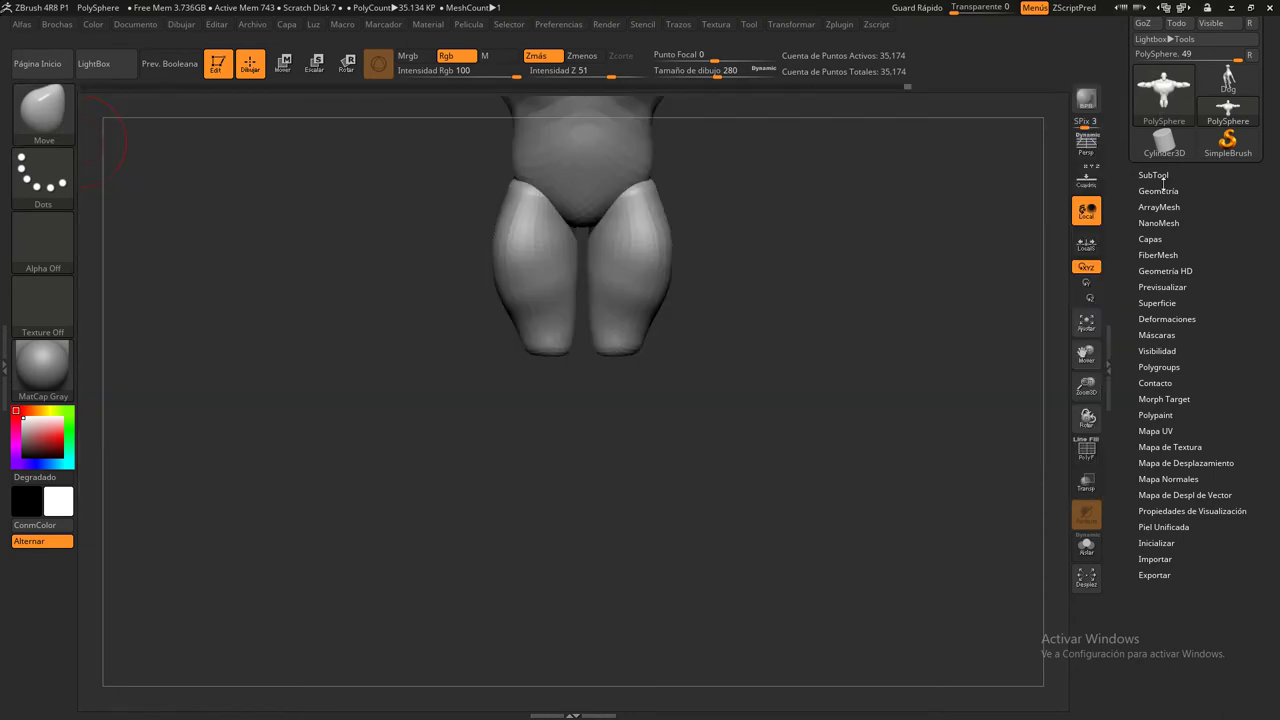
left_click(1087, 184)
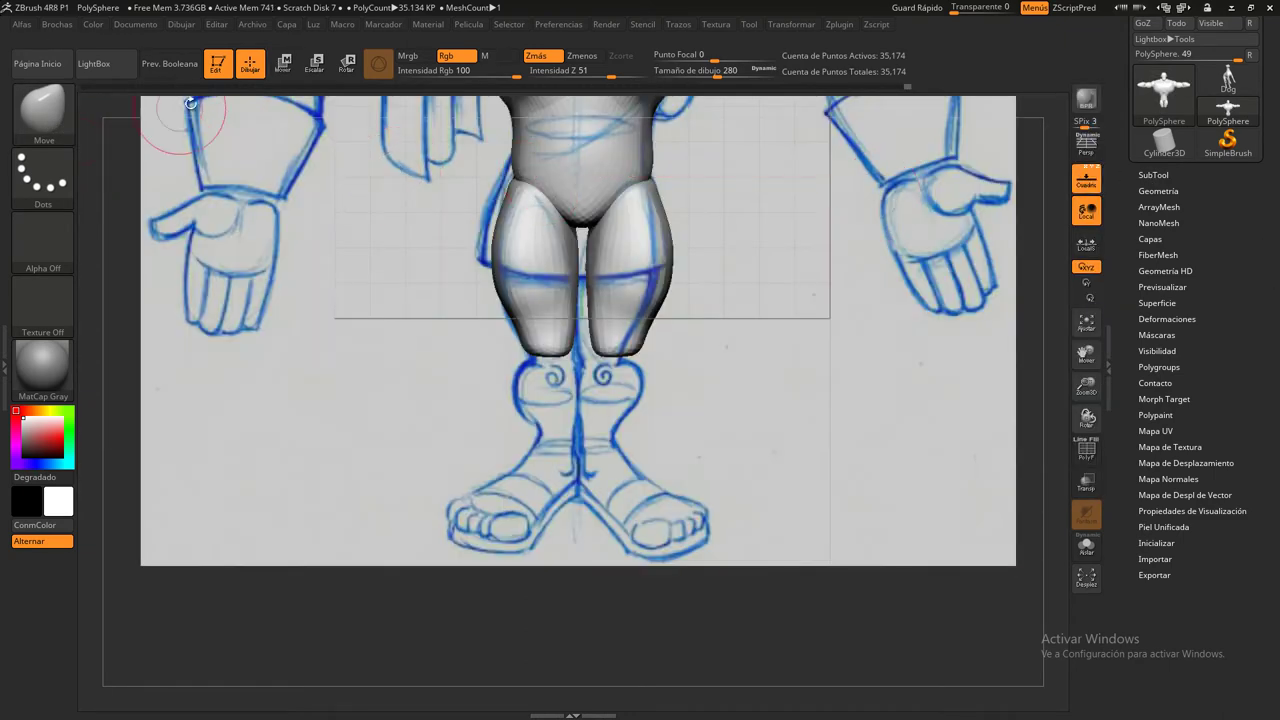
left_click(42, 112)
left_click(641, 126)
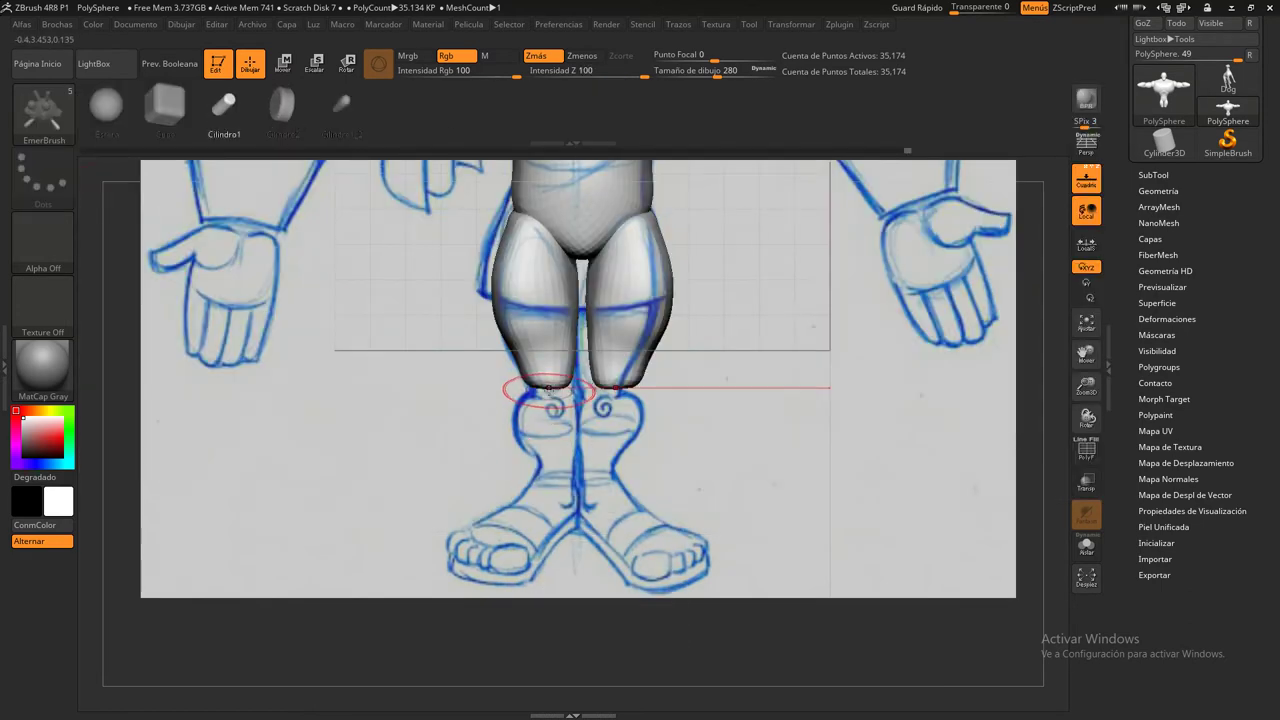
left_click_drag(550, 381, 550, 336)
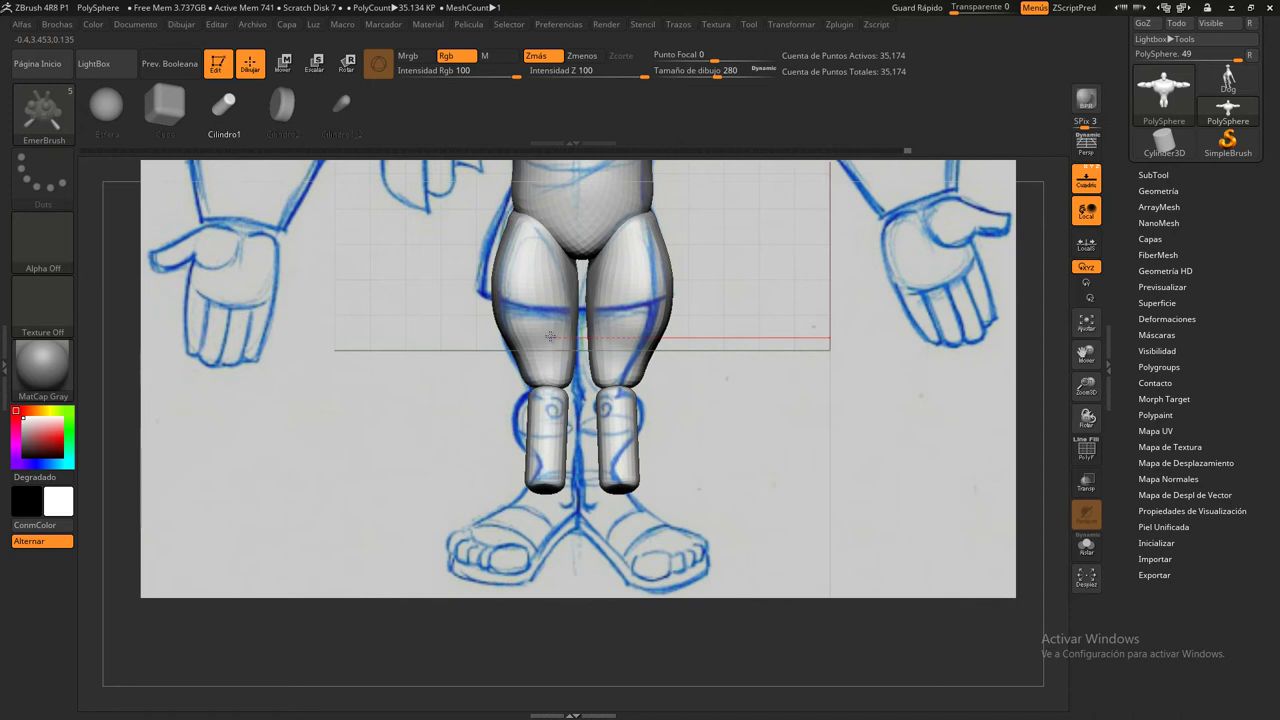
left_click_drag(550, 336, 550, 328)
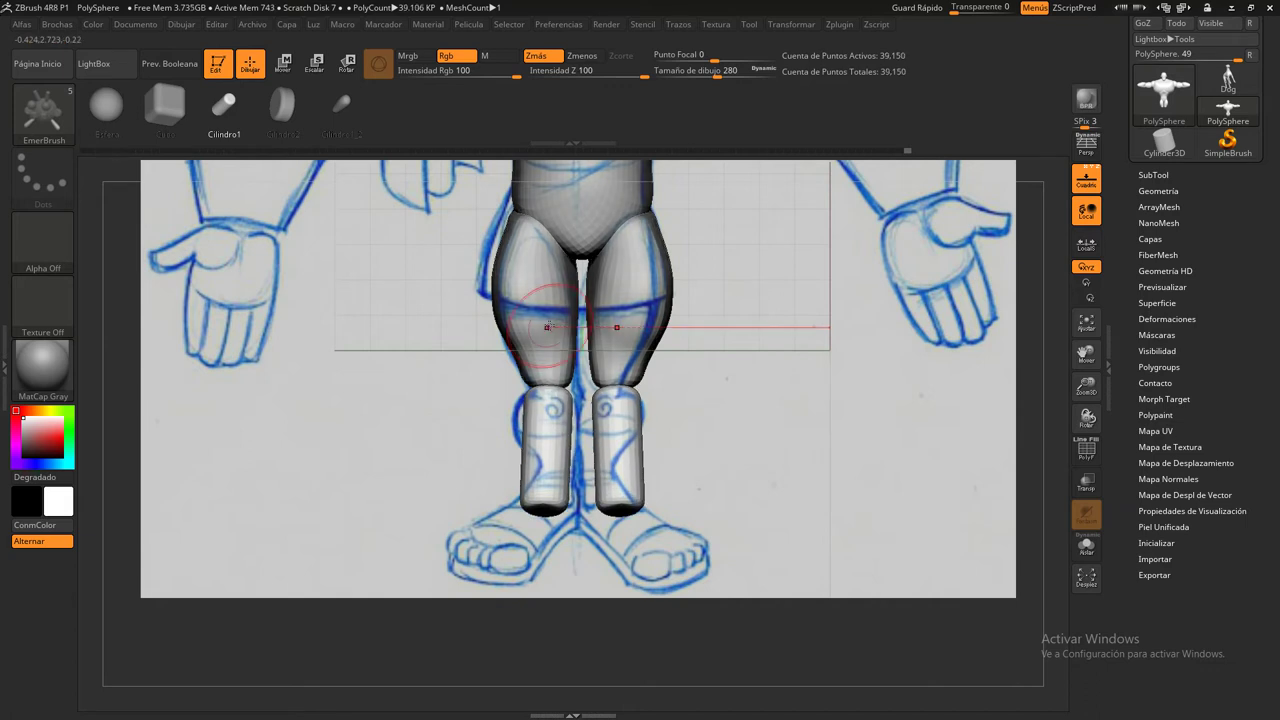
Slim the shin cylinders and rotate them to stand vertically, matching the sketch
left_click(280, 66)
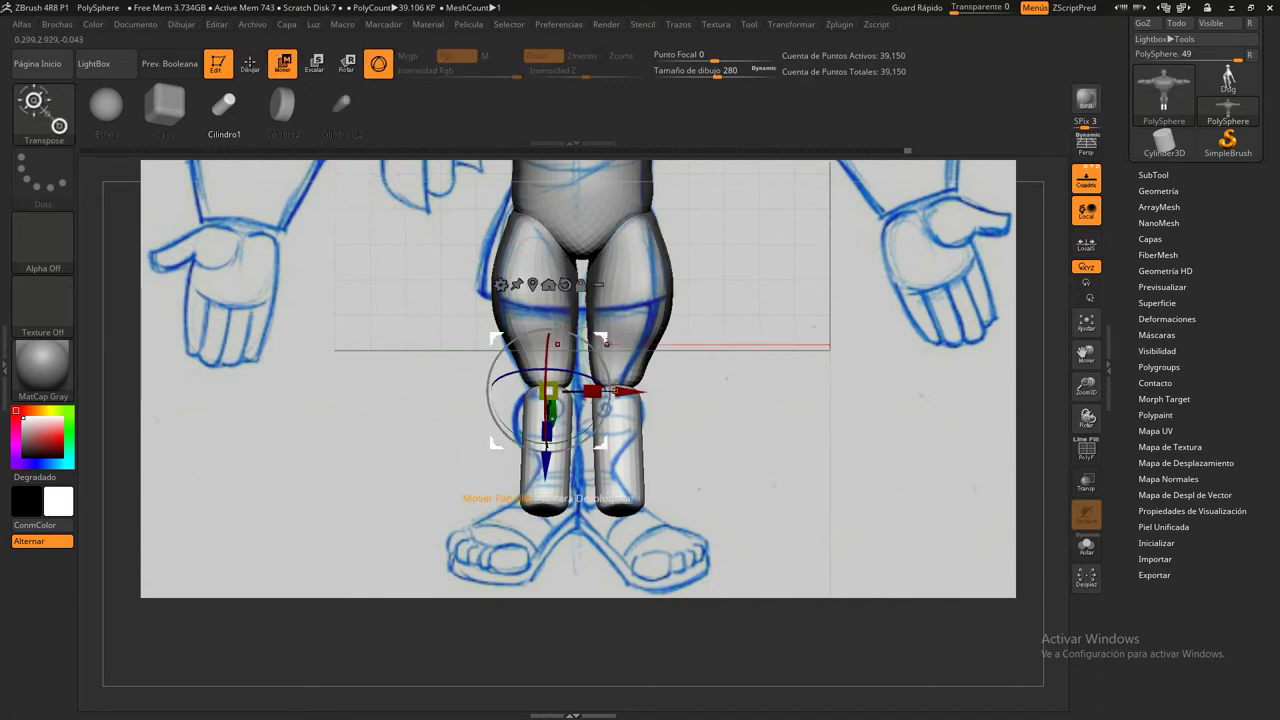
left_click_drag(625, 388, 615, 390)
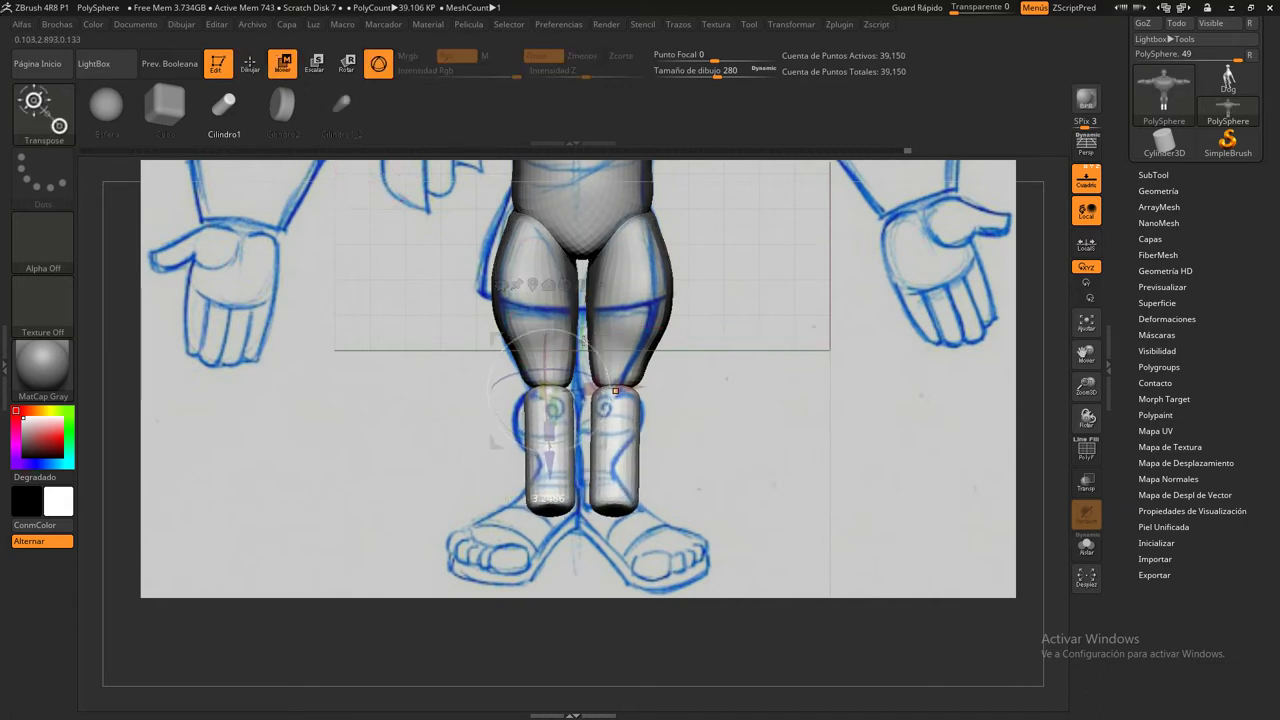
left_click_drag(800, 451, 866, 461)
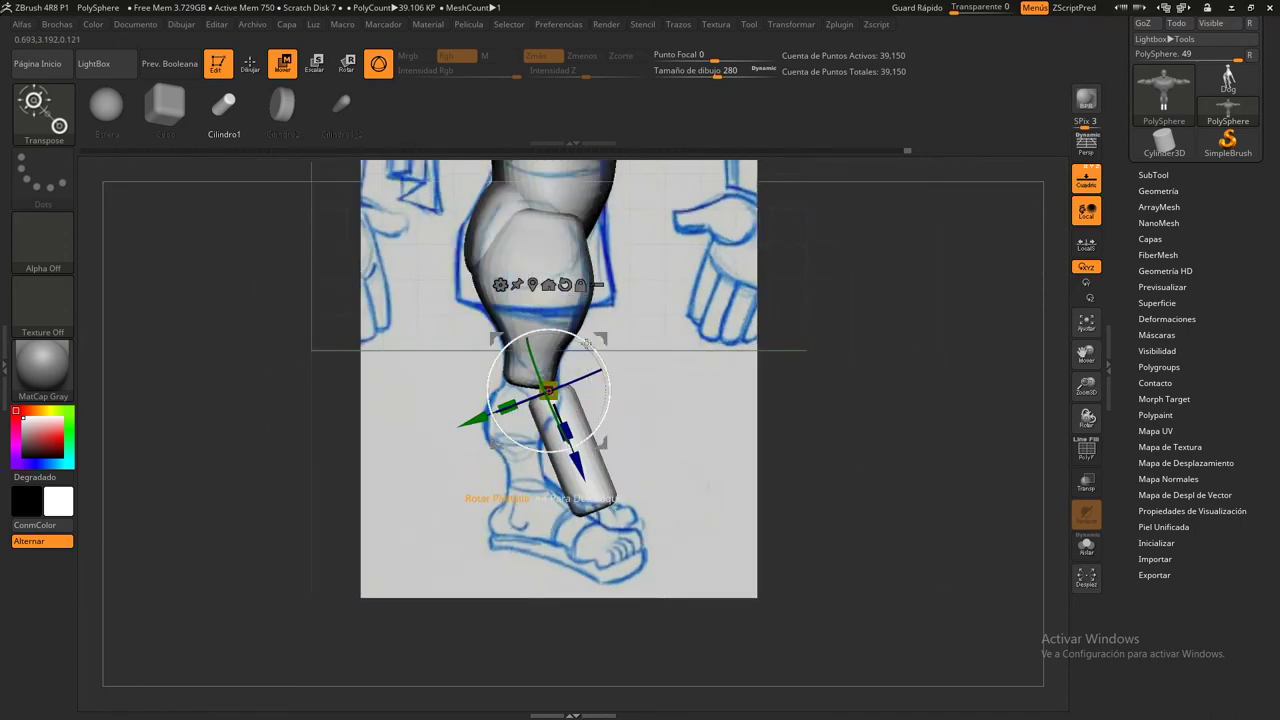
left_click_drag(587, 342, 584, 340)
left_click_drag(566, 437, 591, 381)
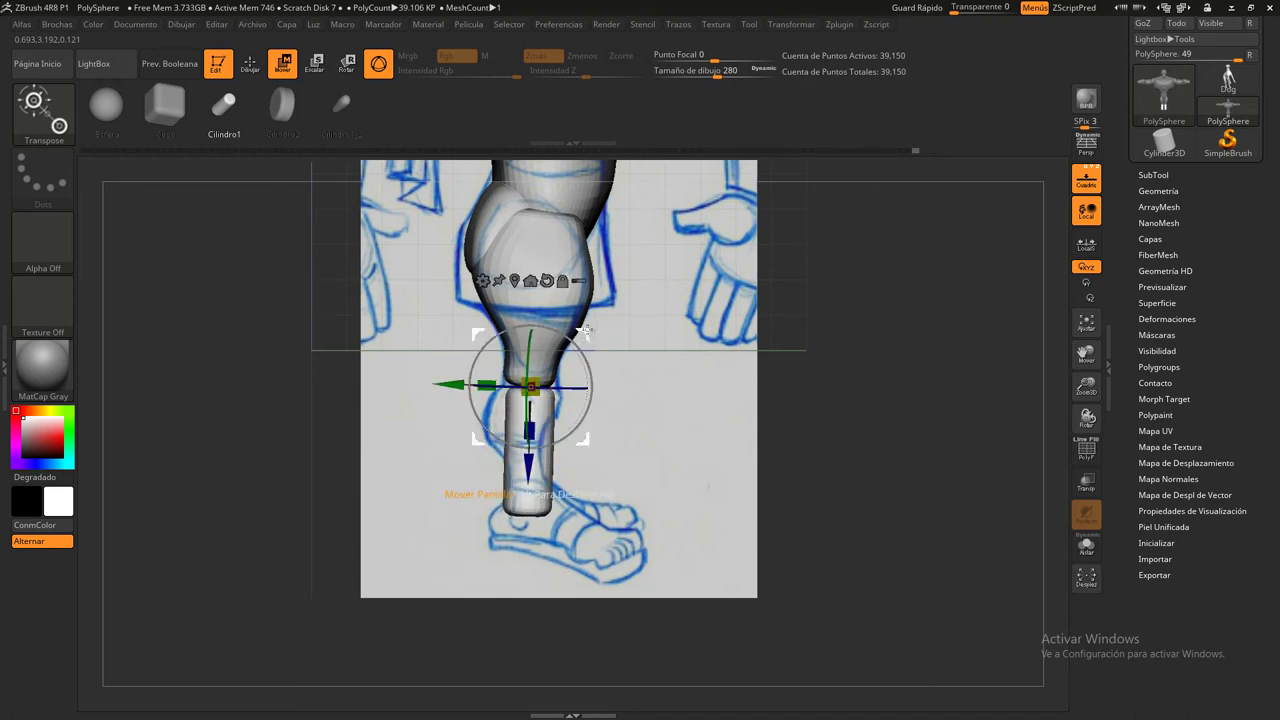
left_click_drag(586, 331, 582, 334)
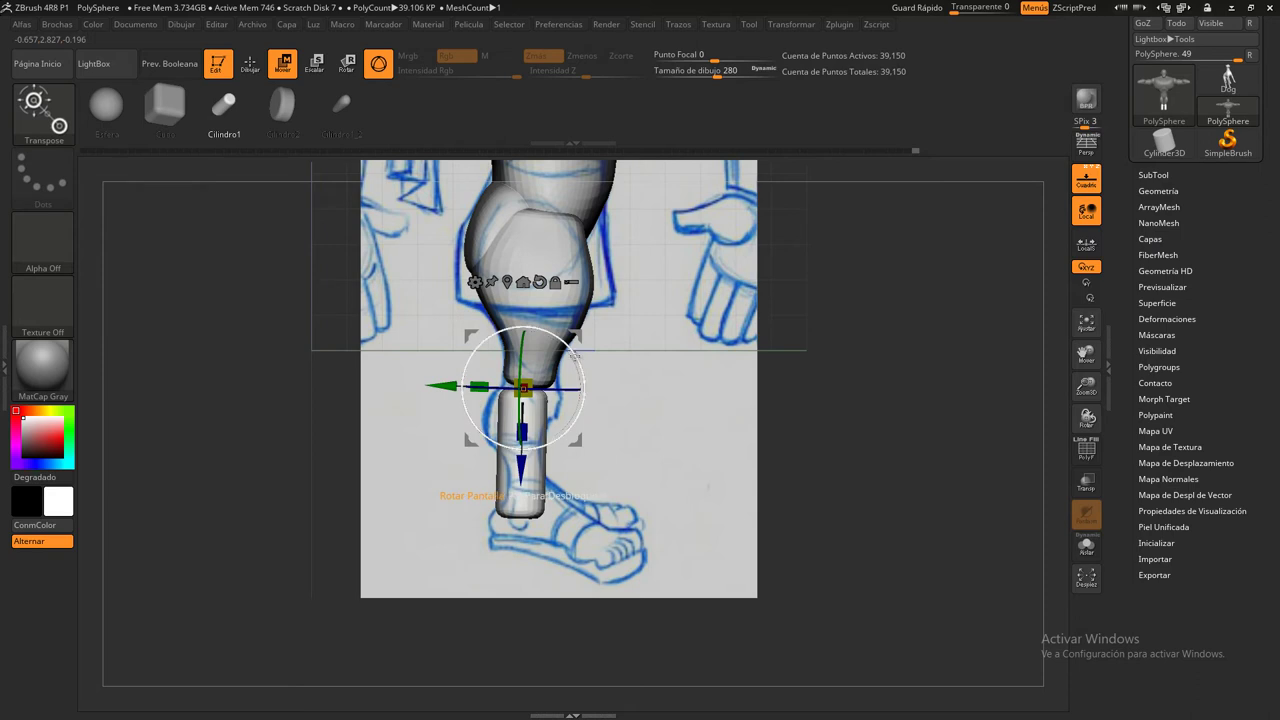
left_click_drag(575, 355, 590, 335)
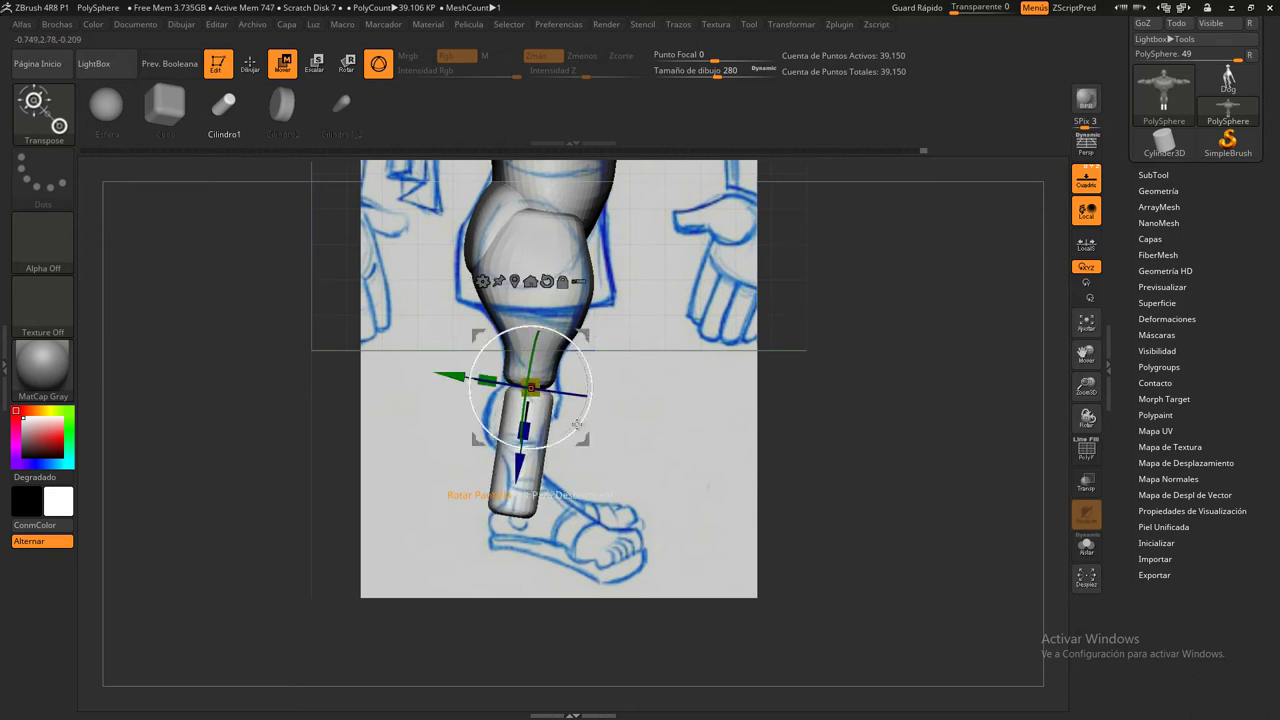
left_click_drag(577, 425, 644, 420)
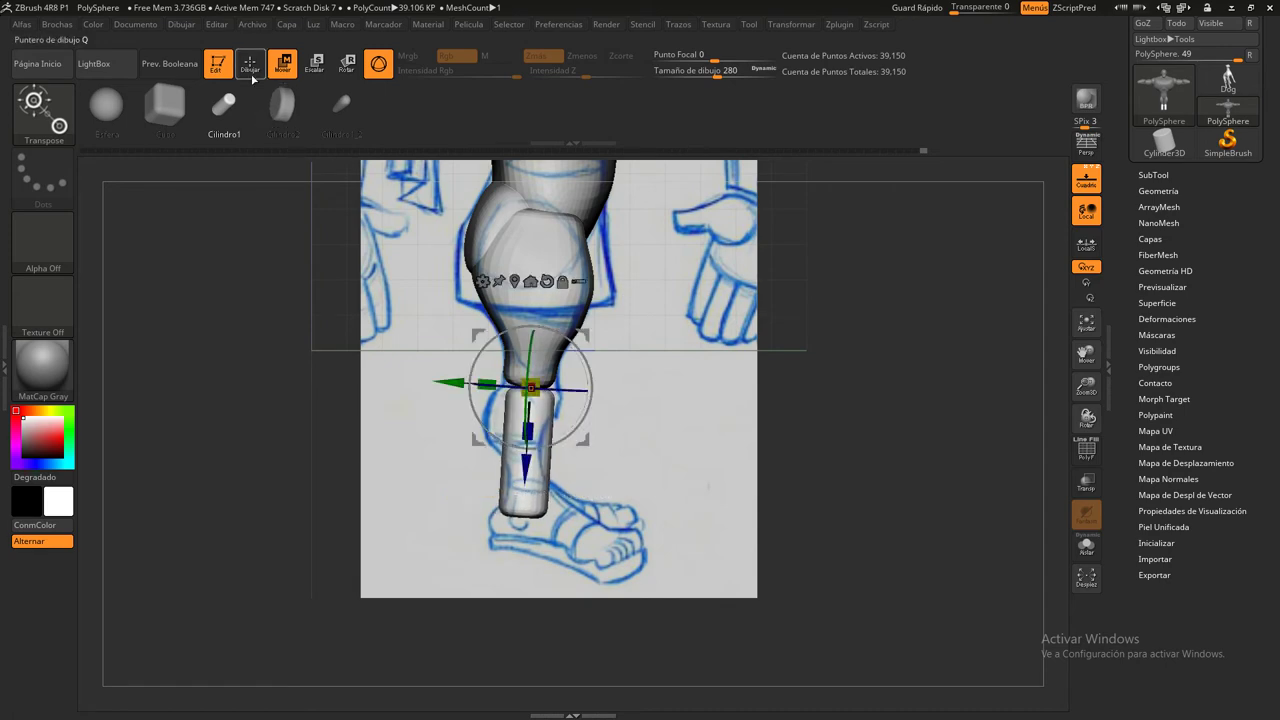
left_click(252, 76)
With the Move brush in side view, bulge the calves and slim the legs toward the ankles
key("b")
left_click(317, 126)
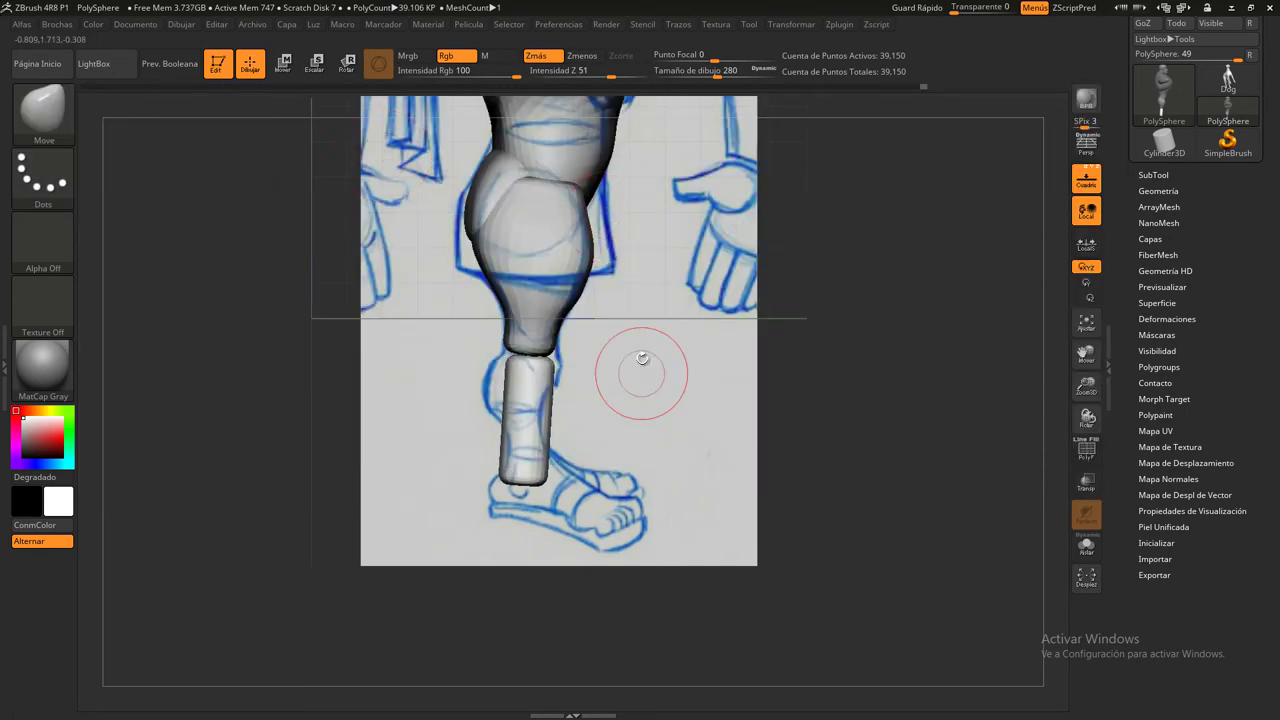
key("plus")
mouse_move(540, 250)
left_mouse_down()
mouse_move(505, 255)
mouse_move(515, 290)
mouse_move(503, 282)
left_mouse_up()
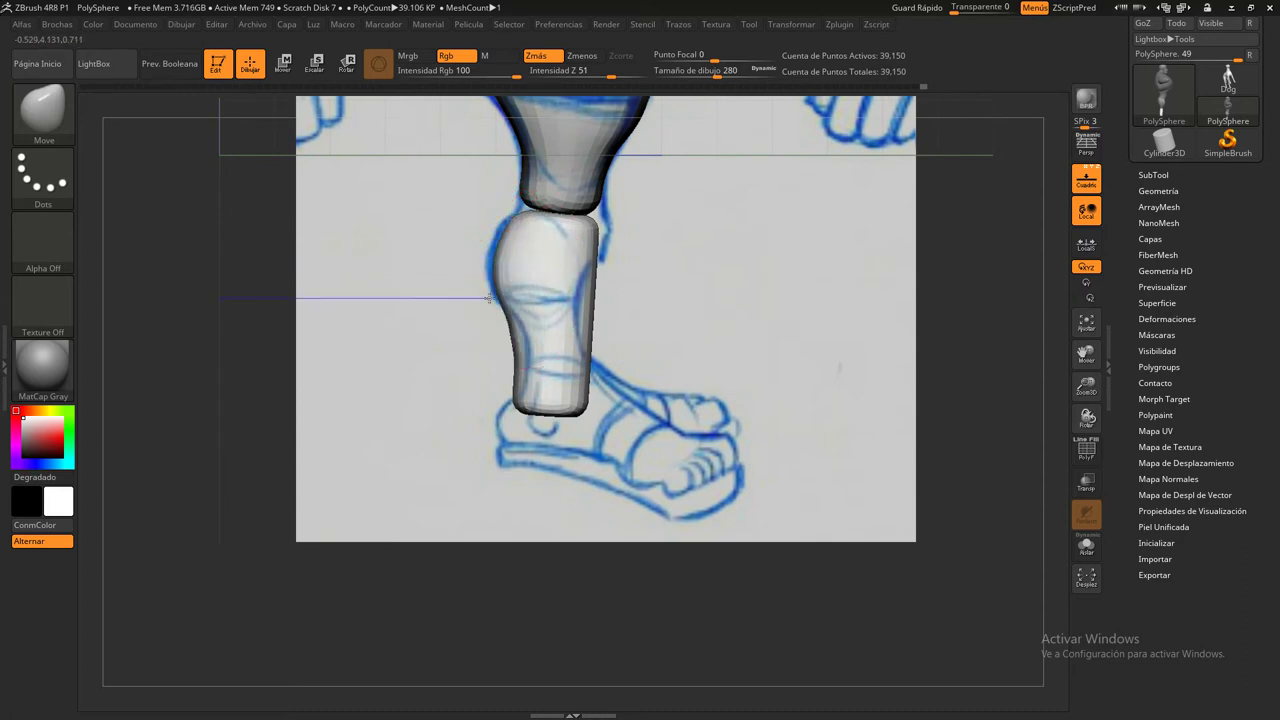
left_click_drag(490, 350, 522, 360)
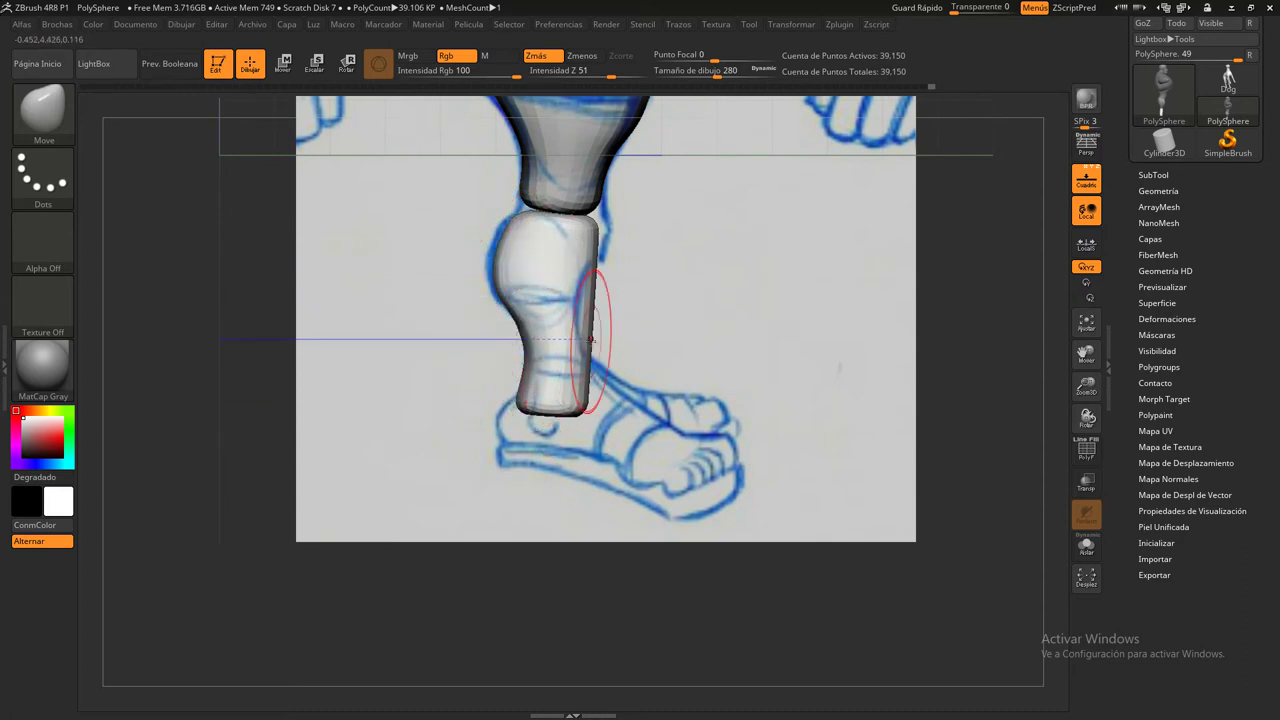
left_click_drag(586, 329, 600, 271)
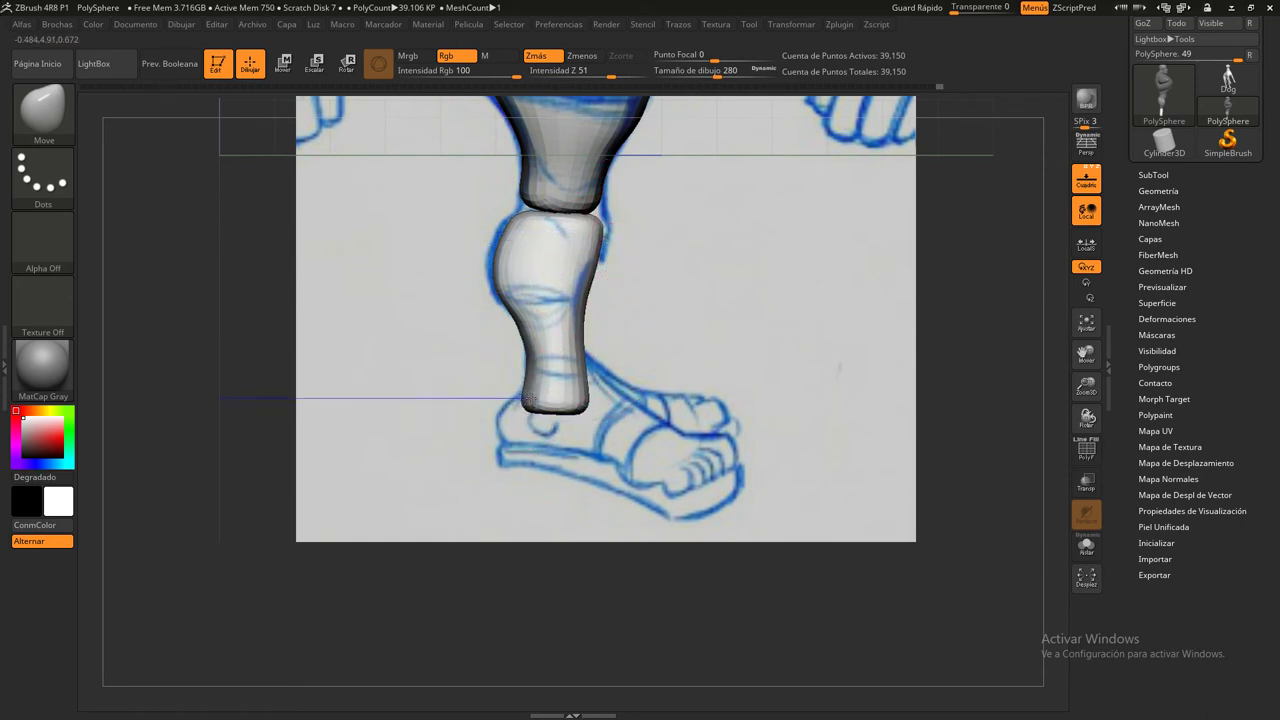
From the front, push both calves outward, pull the ankles in and reshape the shin bottoms
left_click_drag(757, 387, 694, 380, "shift")
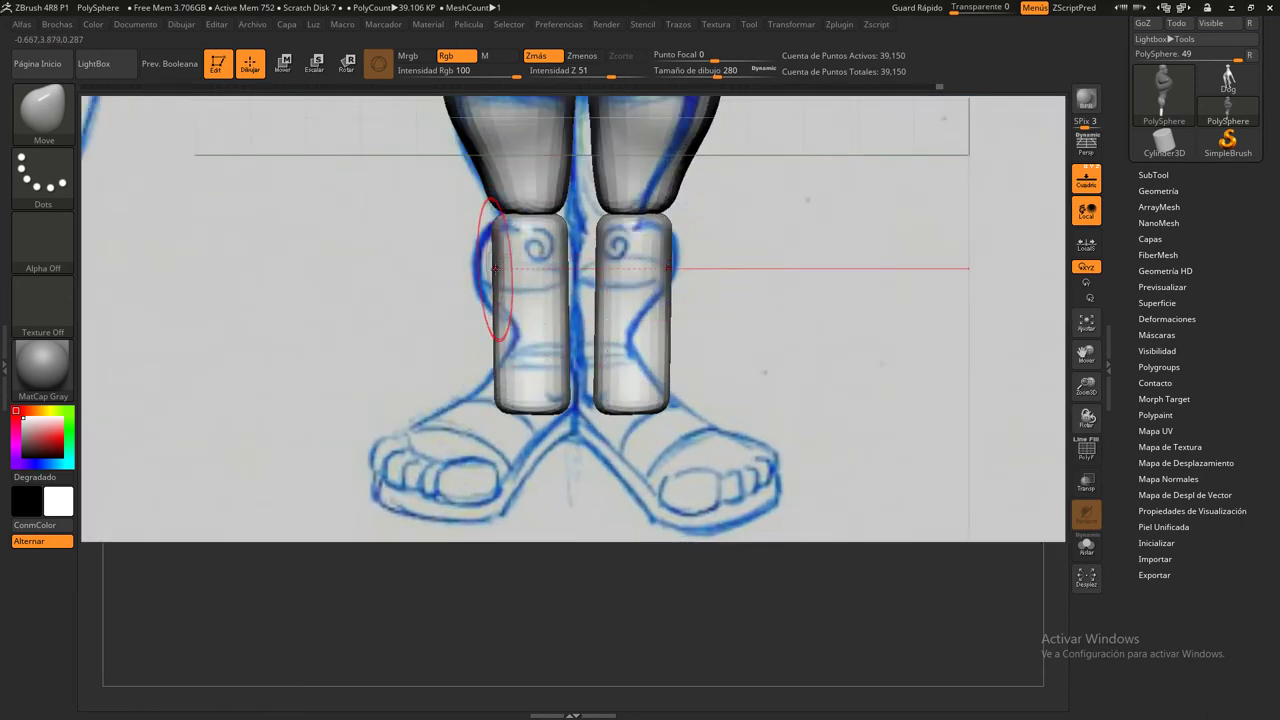
left_click_drag(497, 268, 484, 266)
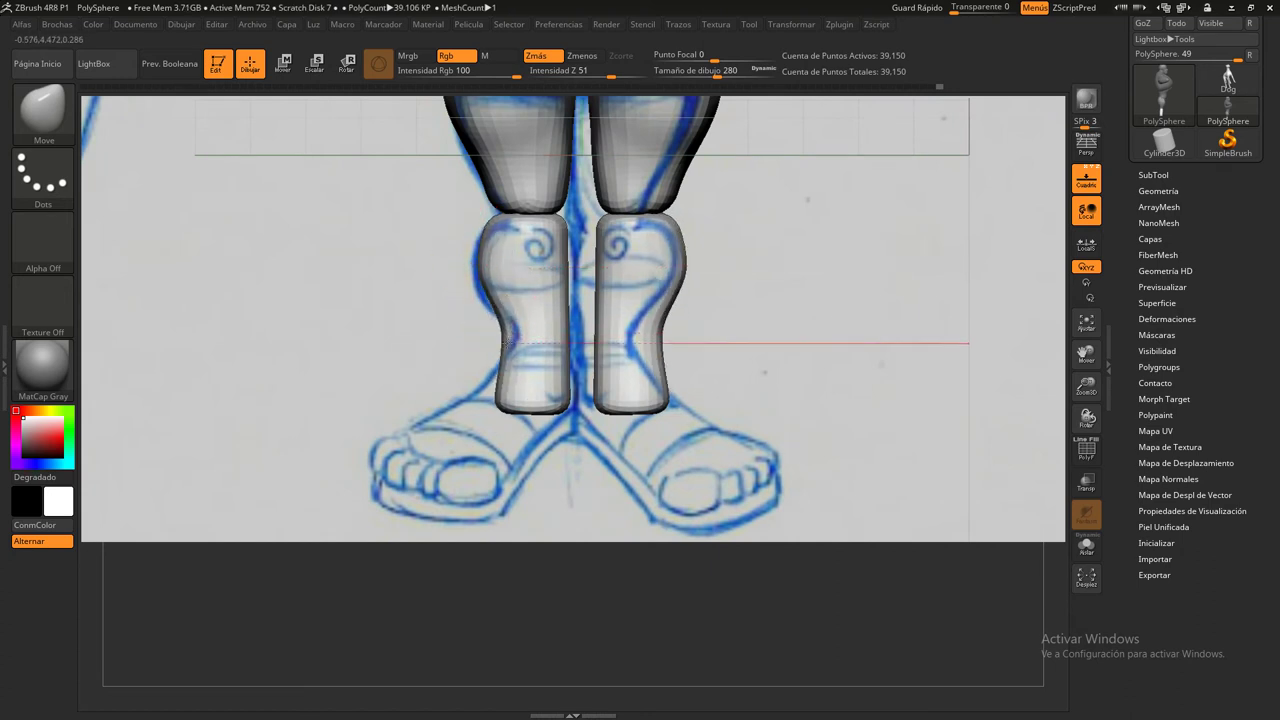
left_click_drag(493, 335, 579, 325)
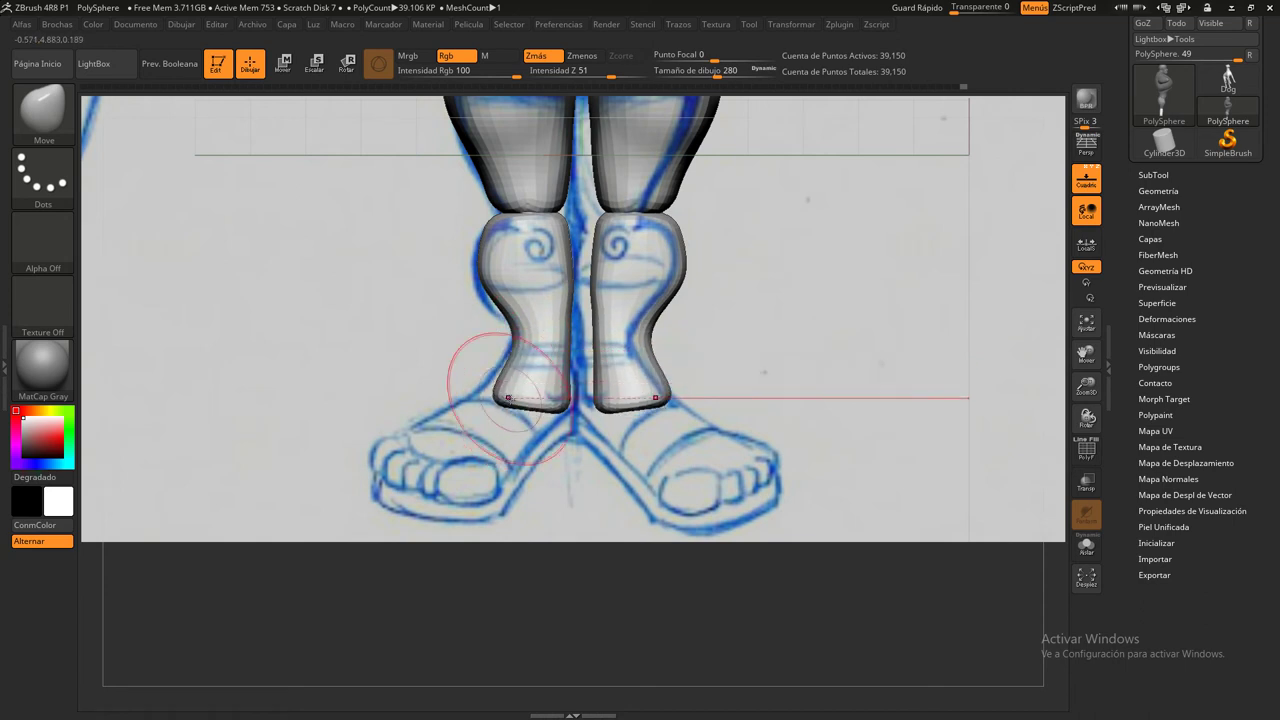
mouse_move(515, 412)
left_mouse_down()
mouse_move(490, 399)
mouse_move(512, 333)
left_mouse_up()
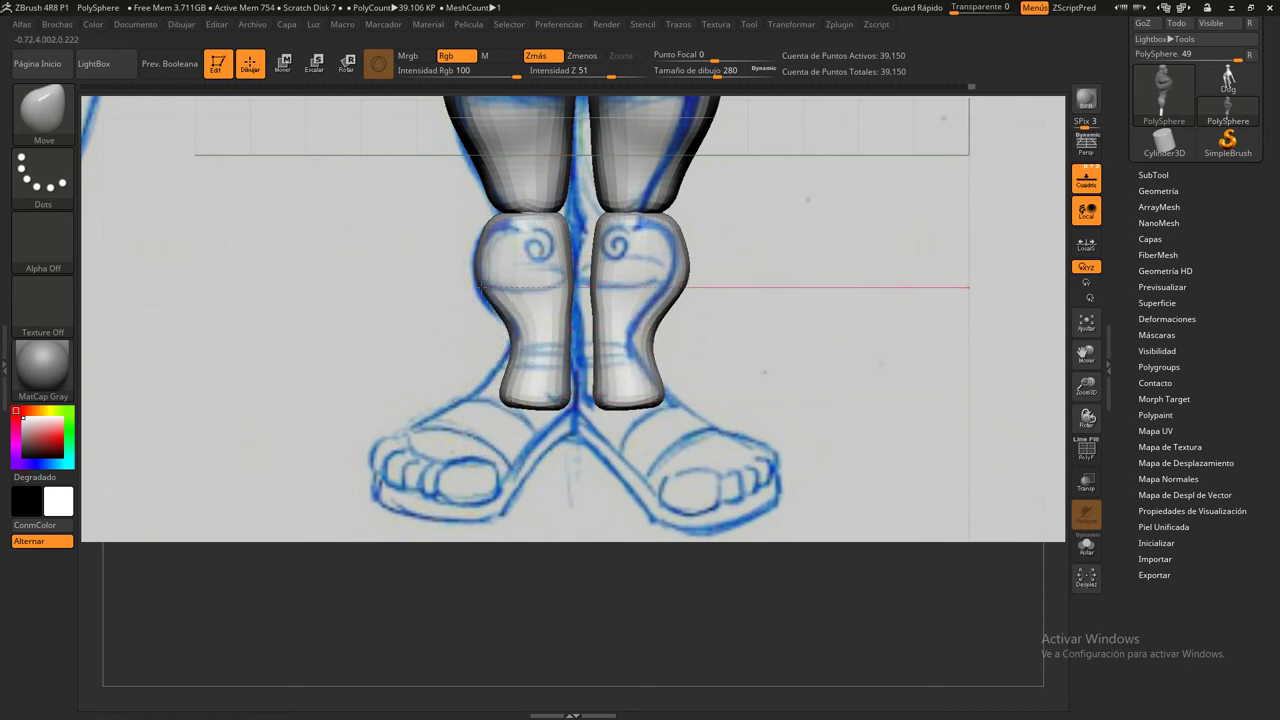
left_click_drag(943, 271, 925, 353)
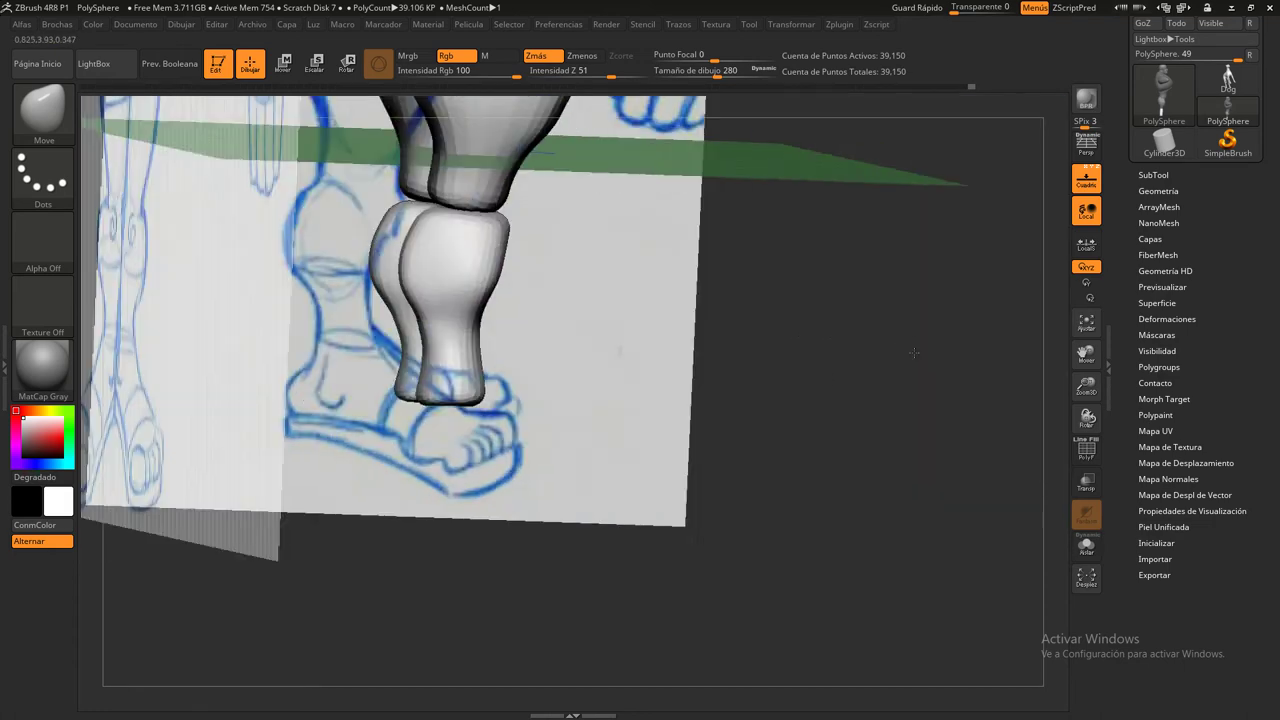
Insert a mirrored pair of Esfera spheres at the knees in place of cylinders
left_click_drag(823, 380, 766, 371)
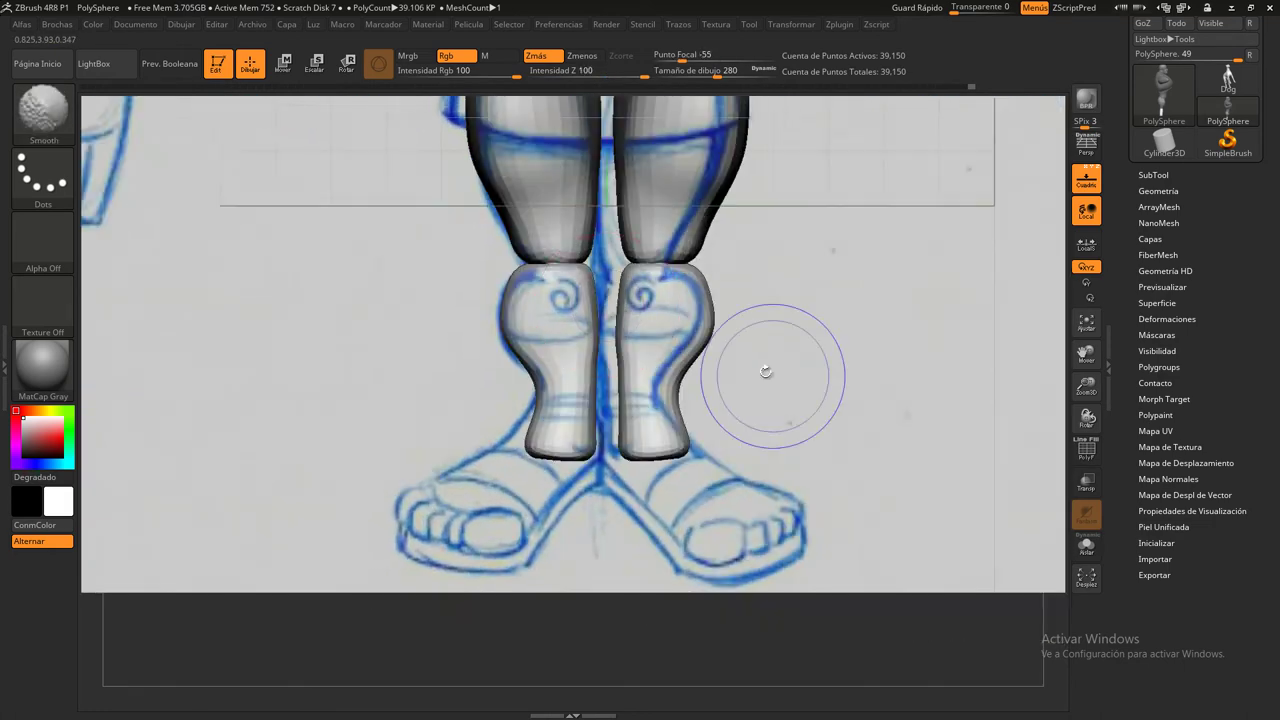
left_click(43, 110)
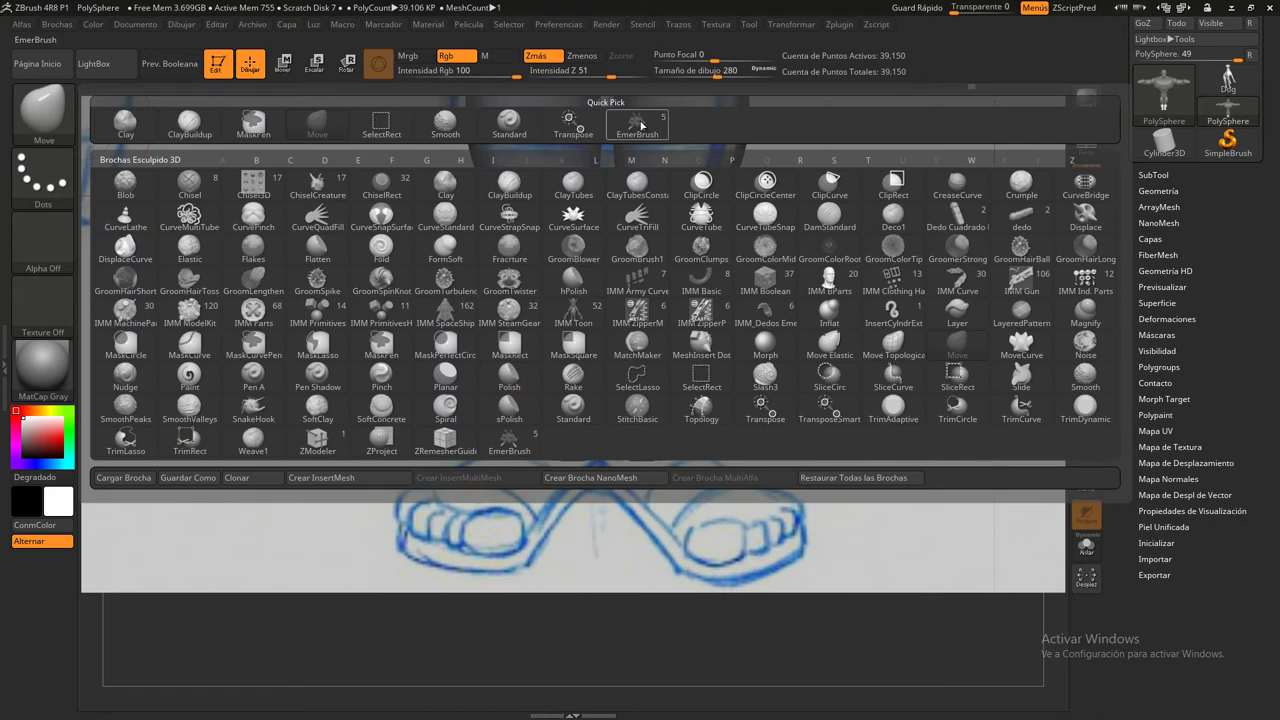
left_click(637, 124)
left_click_drag(545, 285, 558, 258)
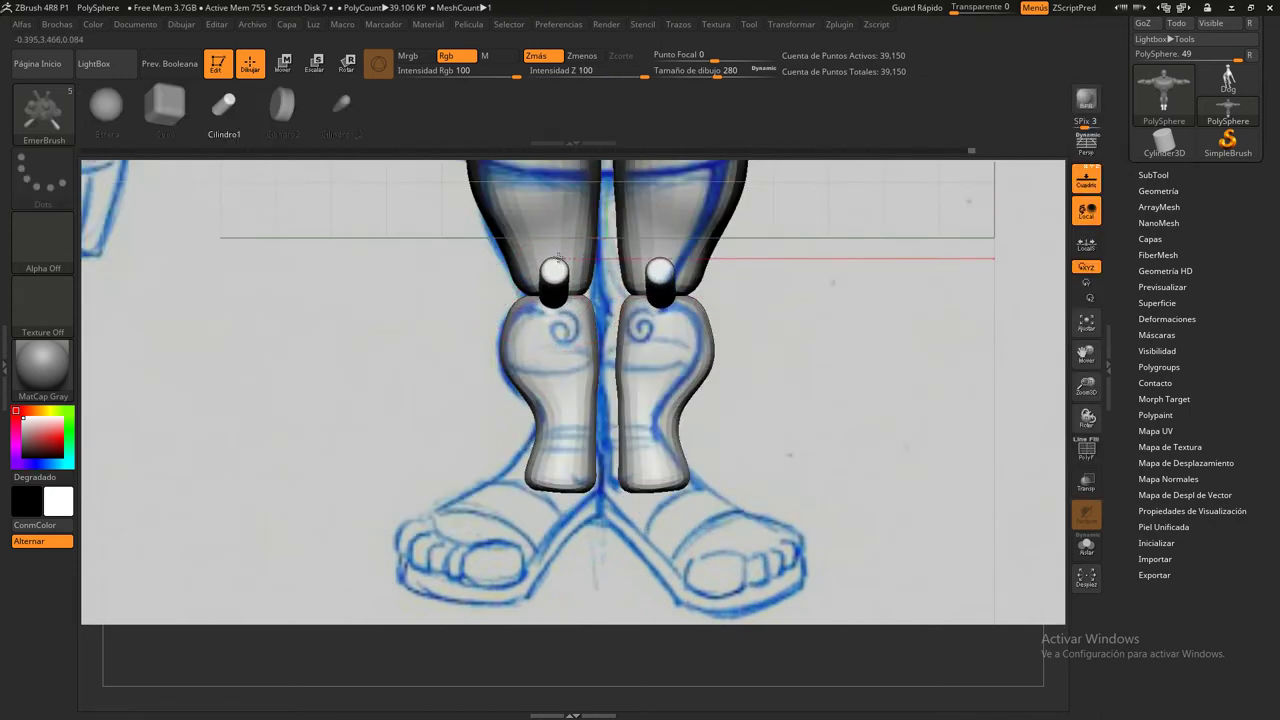
key("ctrl+z")
left_click(106, 103)
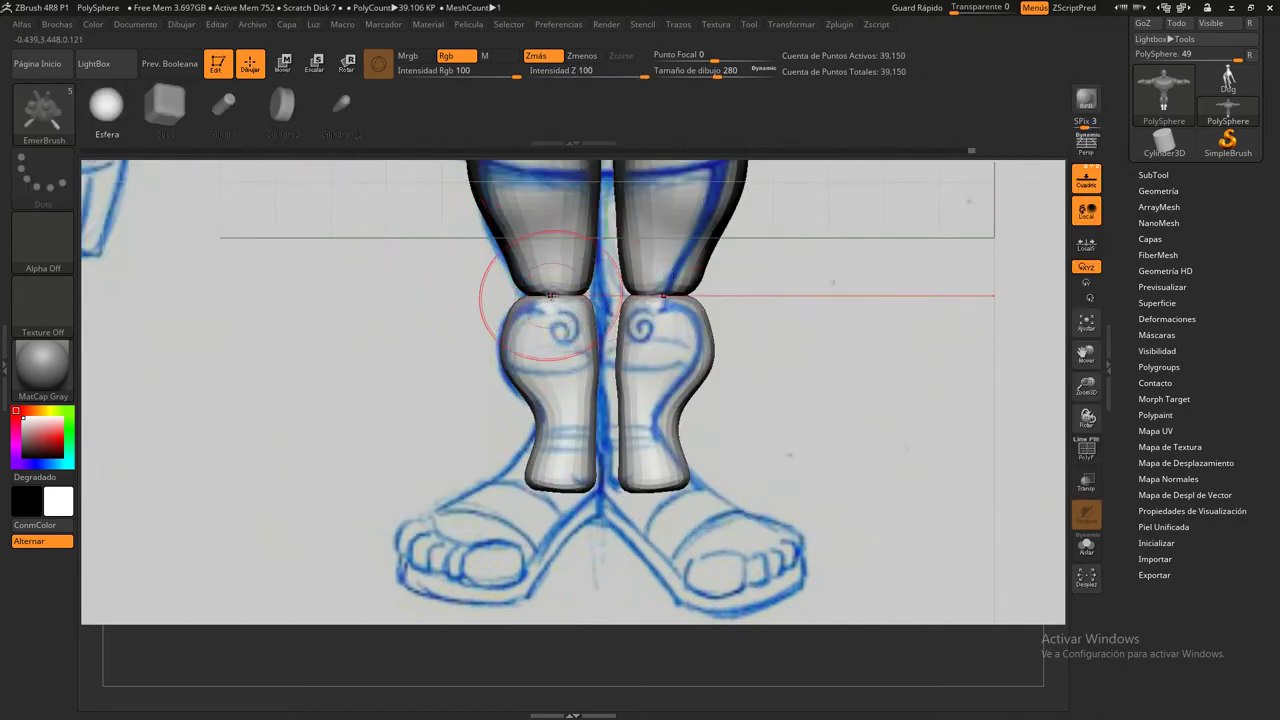
left_click_drag(555, 290, 560, 262)
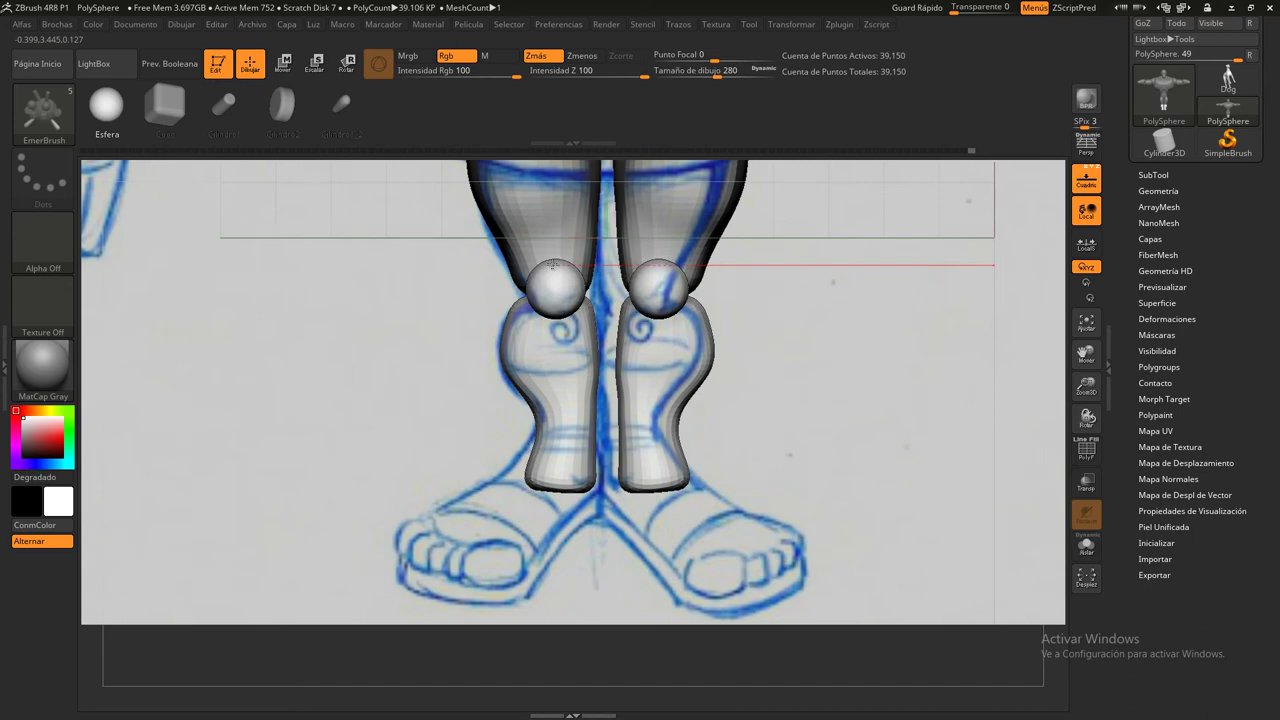
Scale both knee spheres down to kneecap size with Transpose
left_click(283, 63)
left_click_drag(760, 360, 846, 359, "shift")
left_click_drag(617, 248, 399, 237)
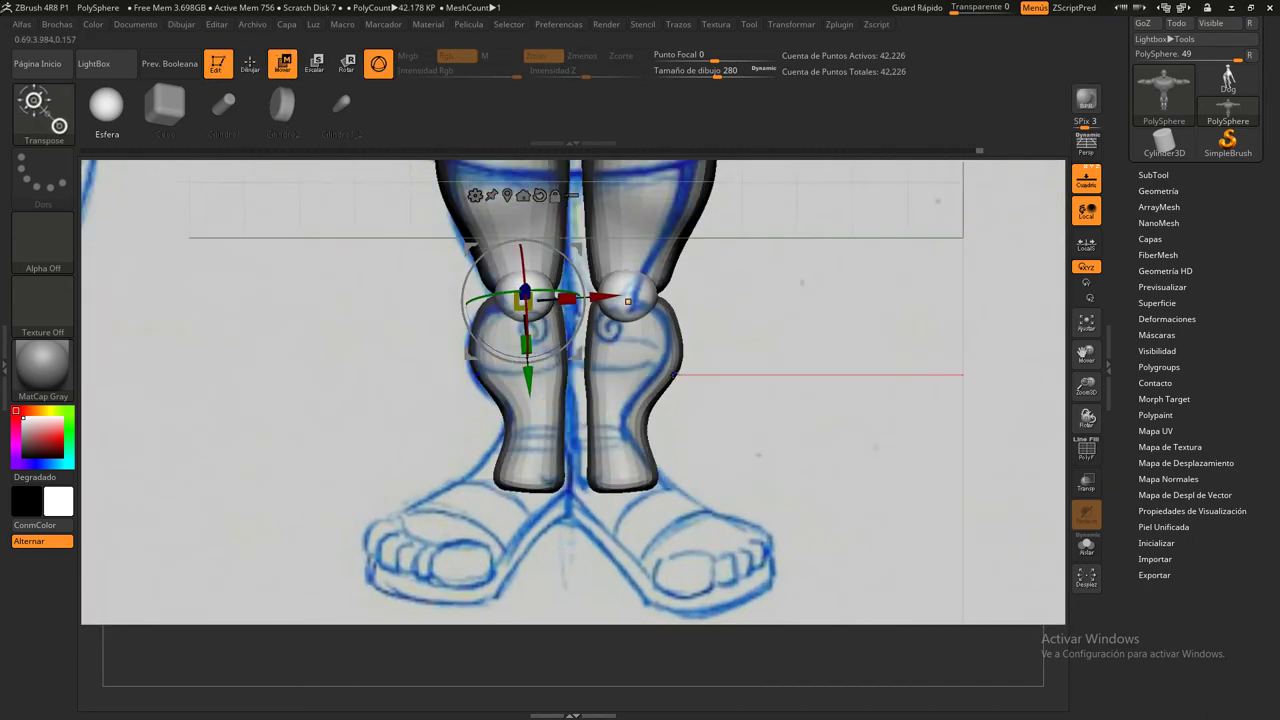
left_click(36, 101)
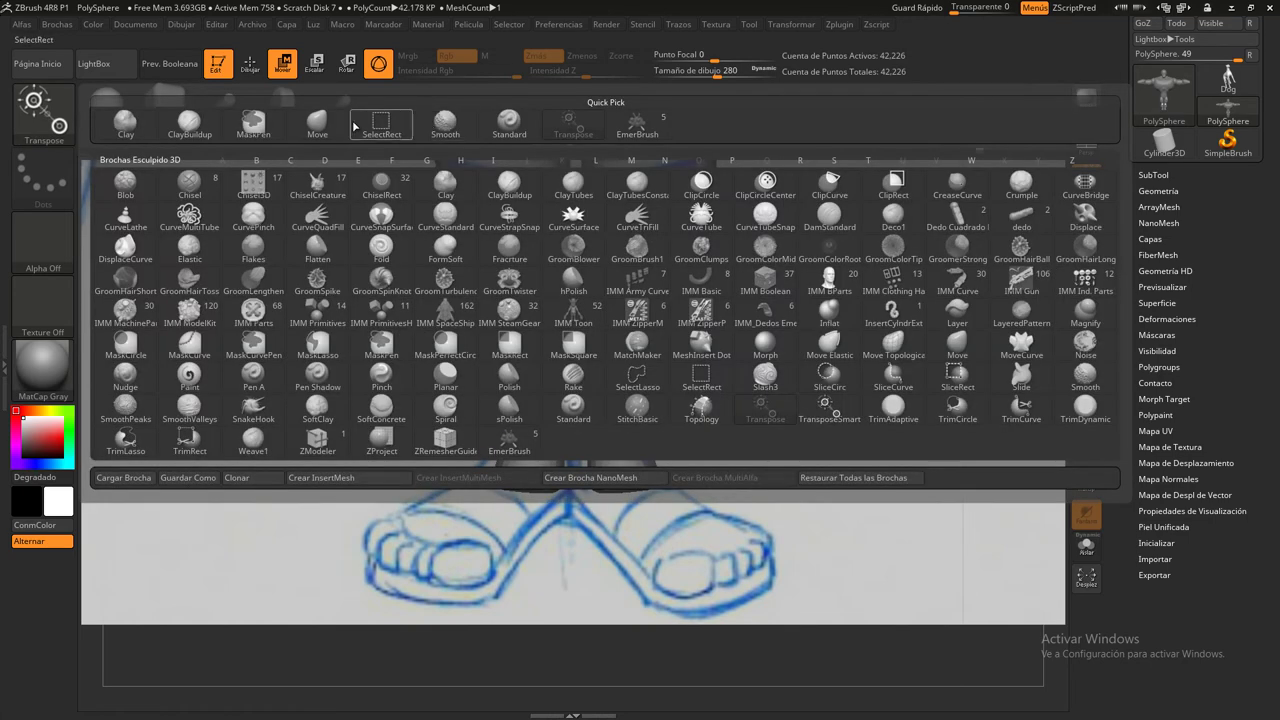
left_click(316, 122)
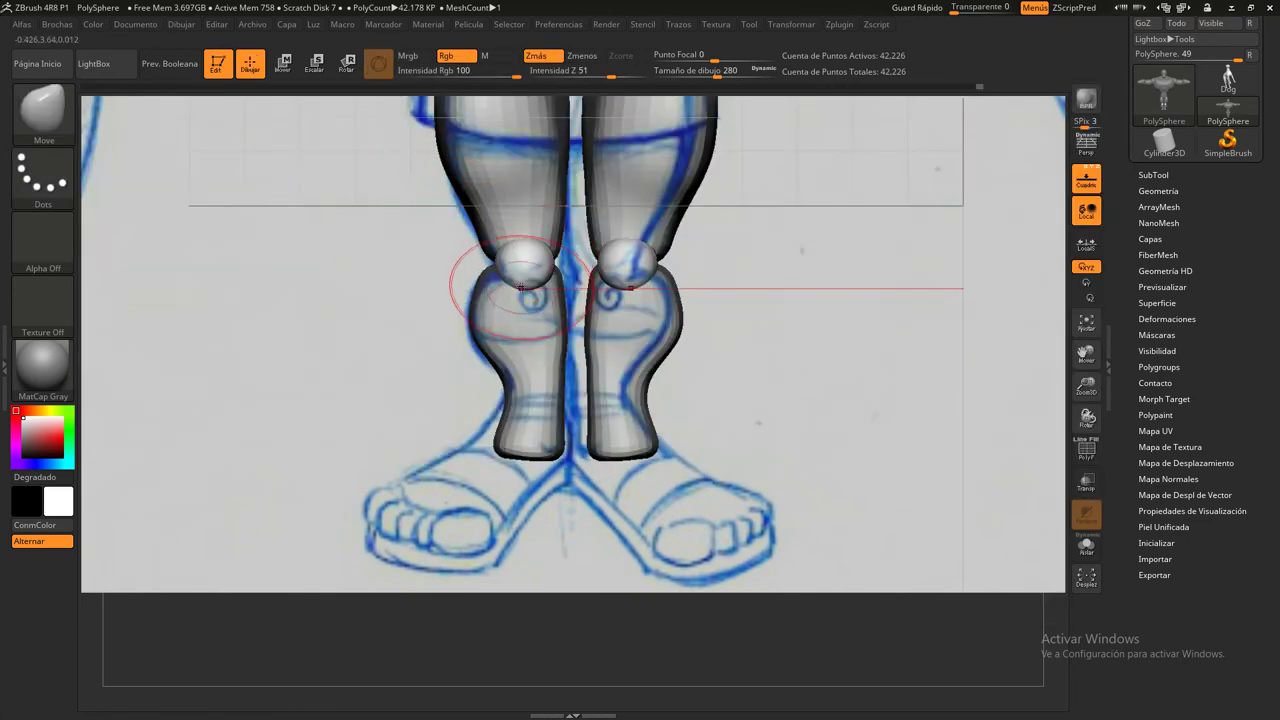
Undo the last knee change, shrink the brush to 187 and clear the mask from the legs
key("ctrl+z")
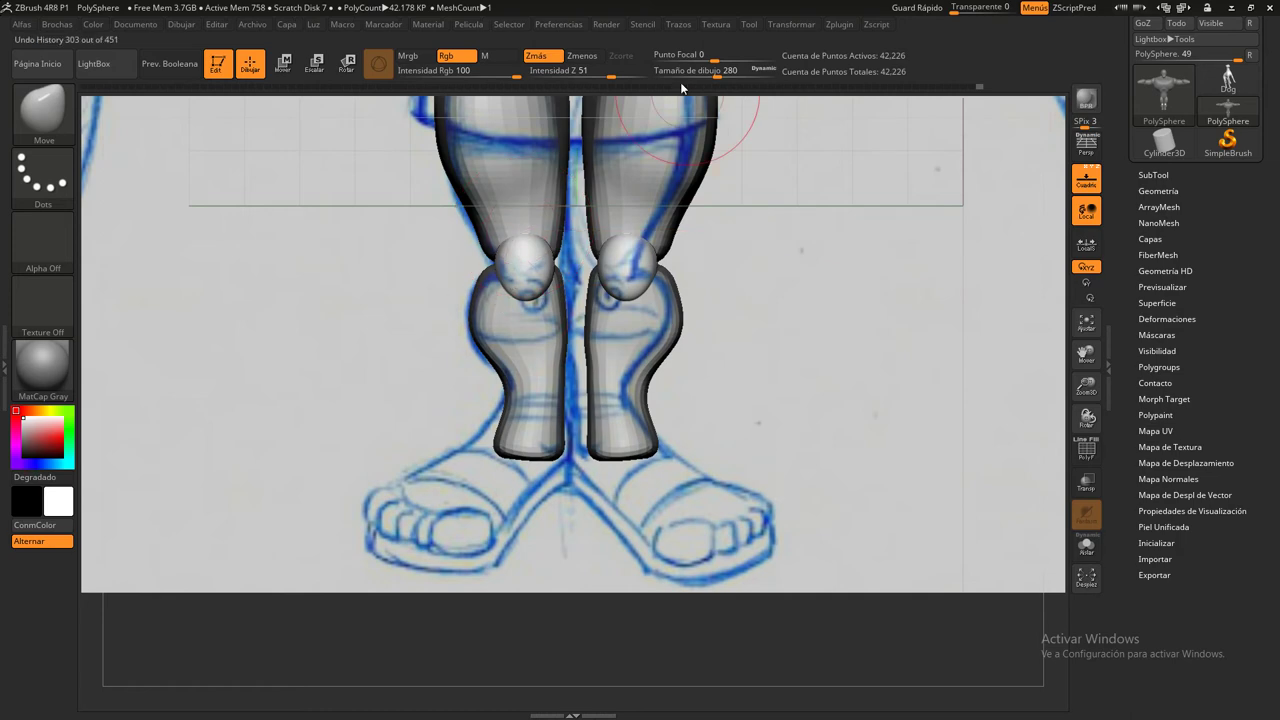
left_click_drag(714, 84, 705, 84)
left_click_drag(300, 300, 511, 289)
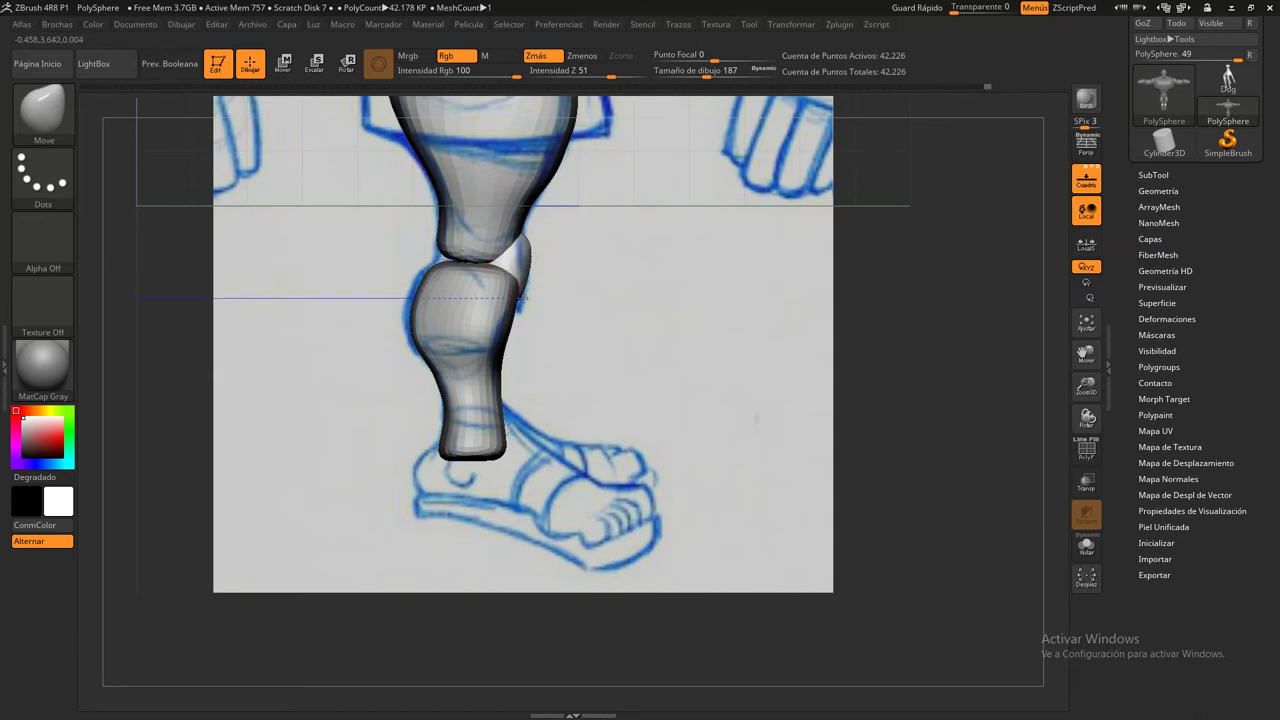
left_click_drag(586, 289, 779, 432)
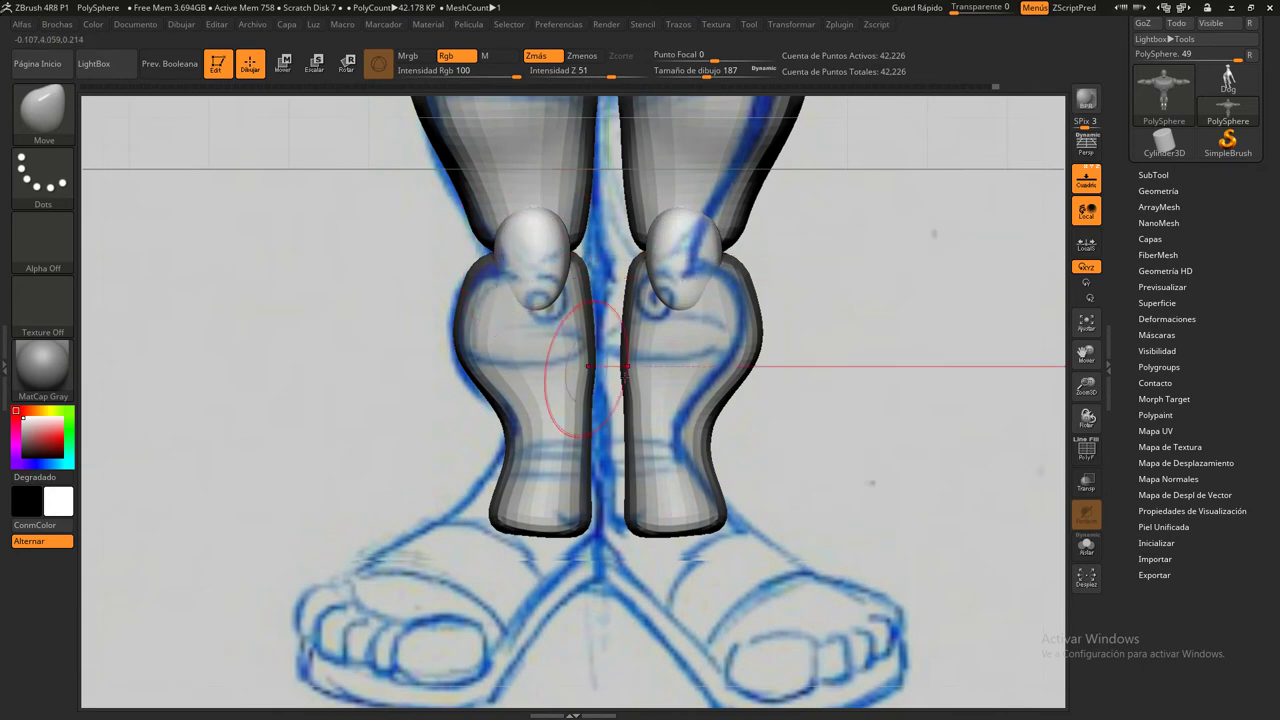
key("ctrl")
left_click_drag(847, 347, 850, 350, "ctrl")
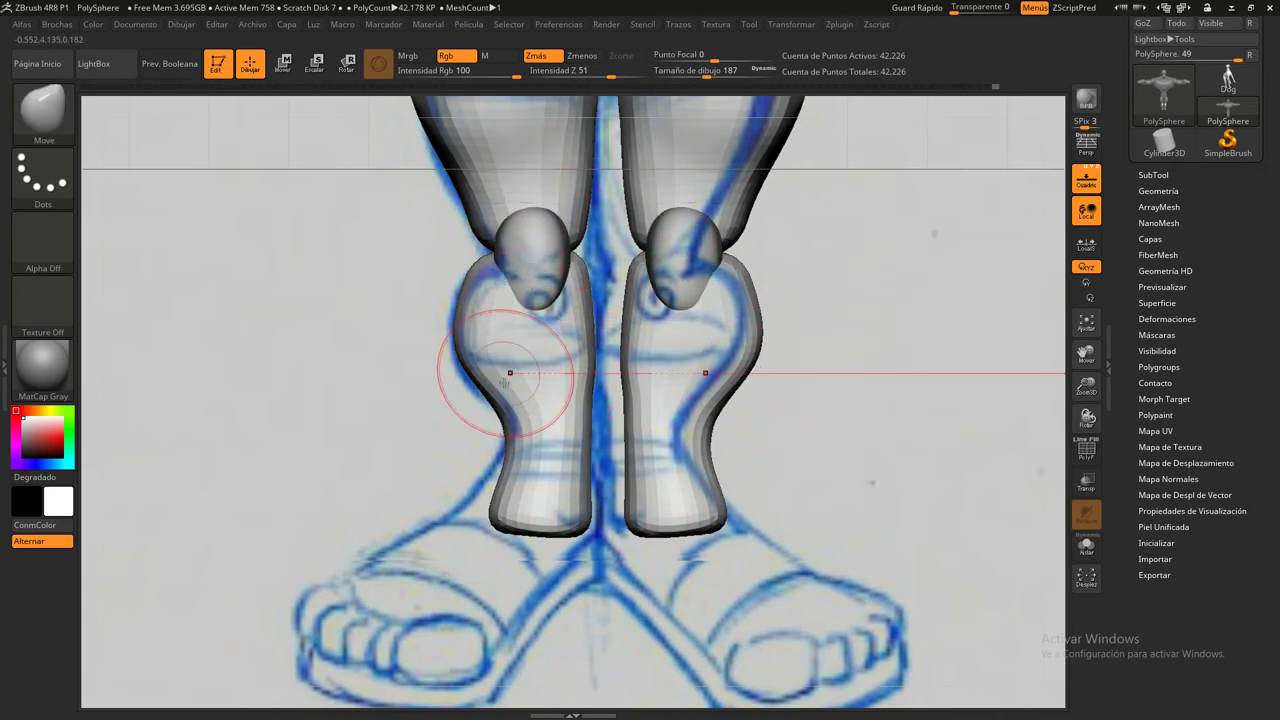
Reshape the tops of both kneecaps in front view, then hide the floor grid and references
mouse_move(346, 389)
left_mouse_down()
mouse_move(392, 392)
mouse_move(471, 286)
left_mouse_up()
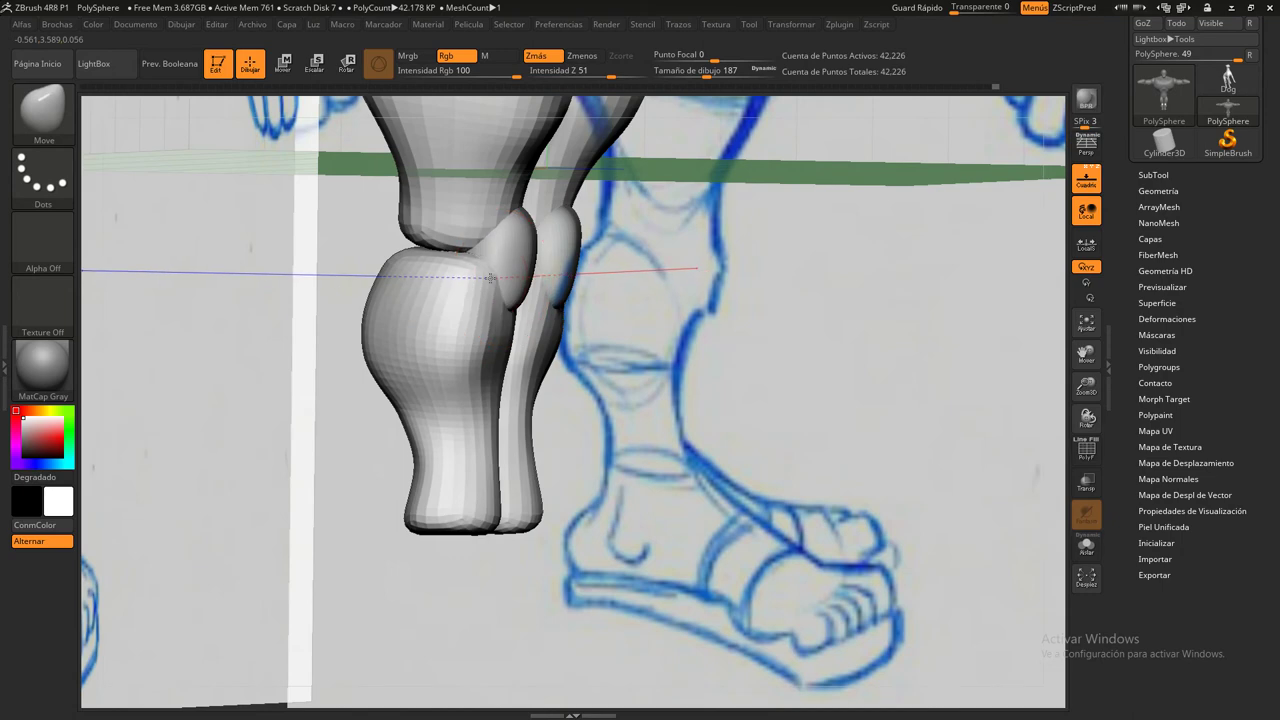
left_click_drag(700, 300, 710, 344, "shift")
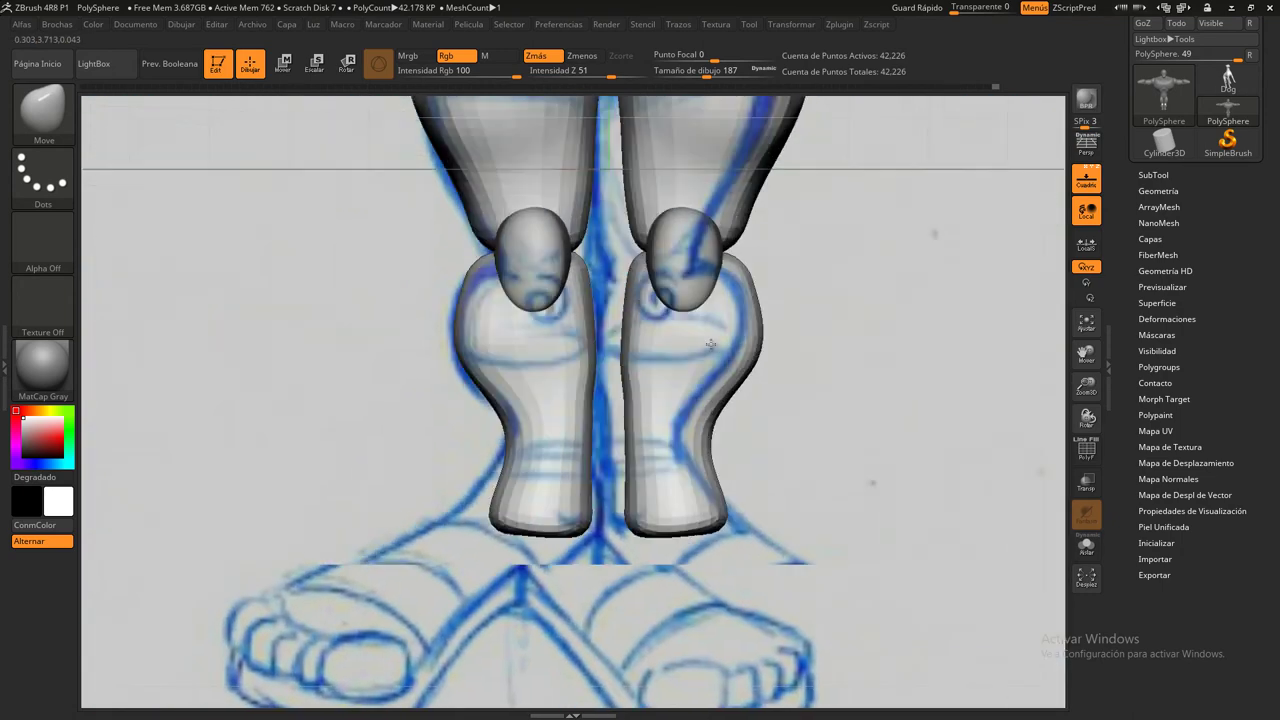
mouse_move(343, 251)
left_mouse_down("shift")
mouse_move(559, 250)
mouse_move(535, 311)
left_mouse_up("shift")
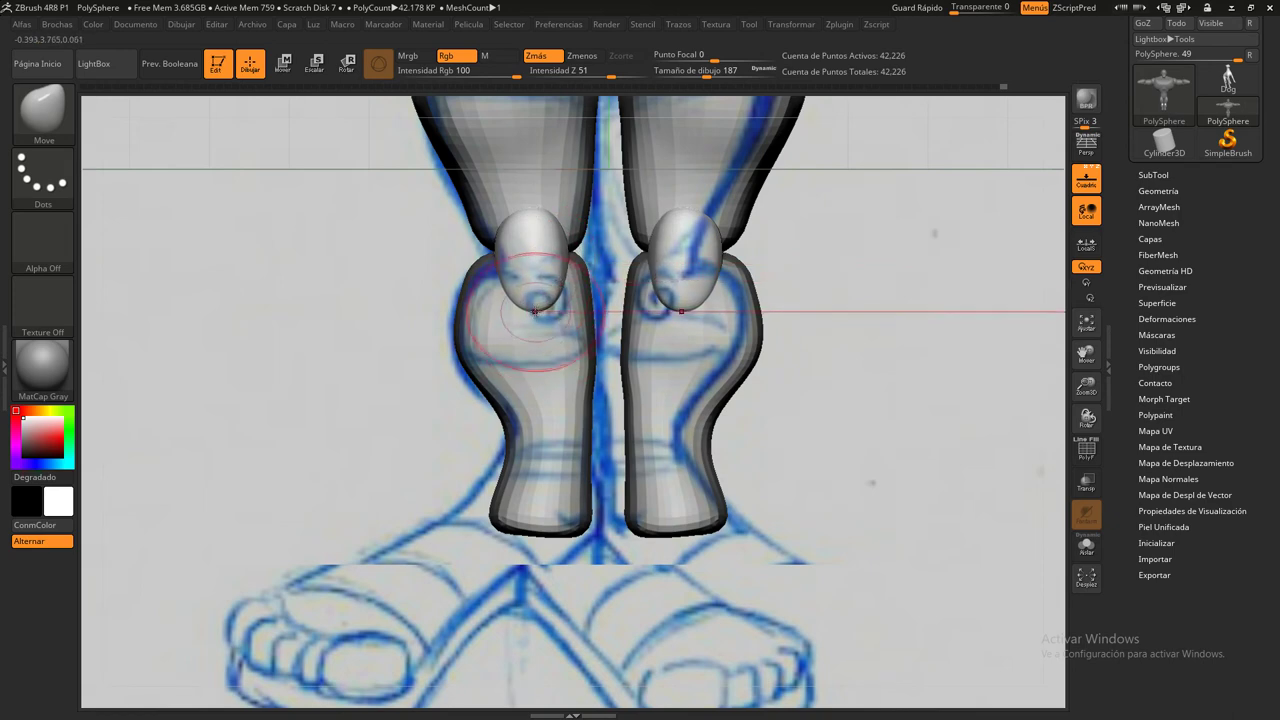
mouse_move(500, 229)
left_mouse_down()
mouse_move(490, 219)
mouse_move(563, 241)
left_mouse_up()
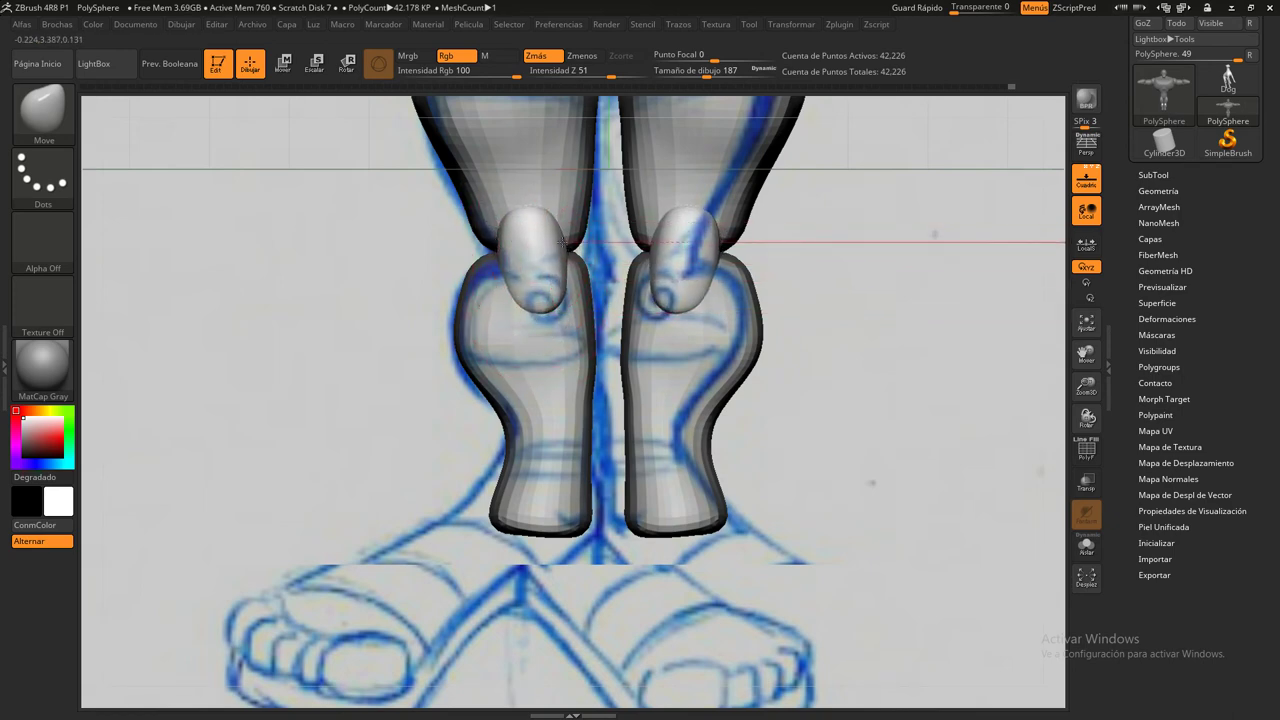
left_click_drag(400, 320, 377, 331, "shift")
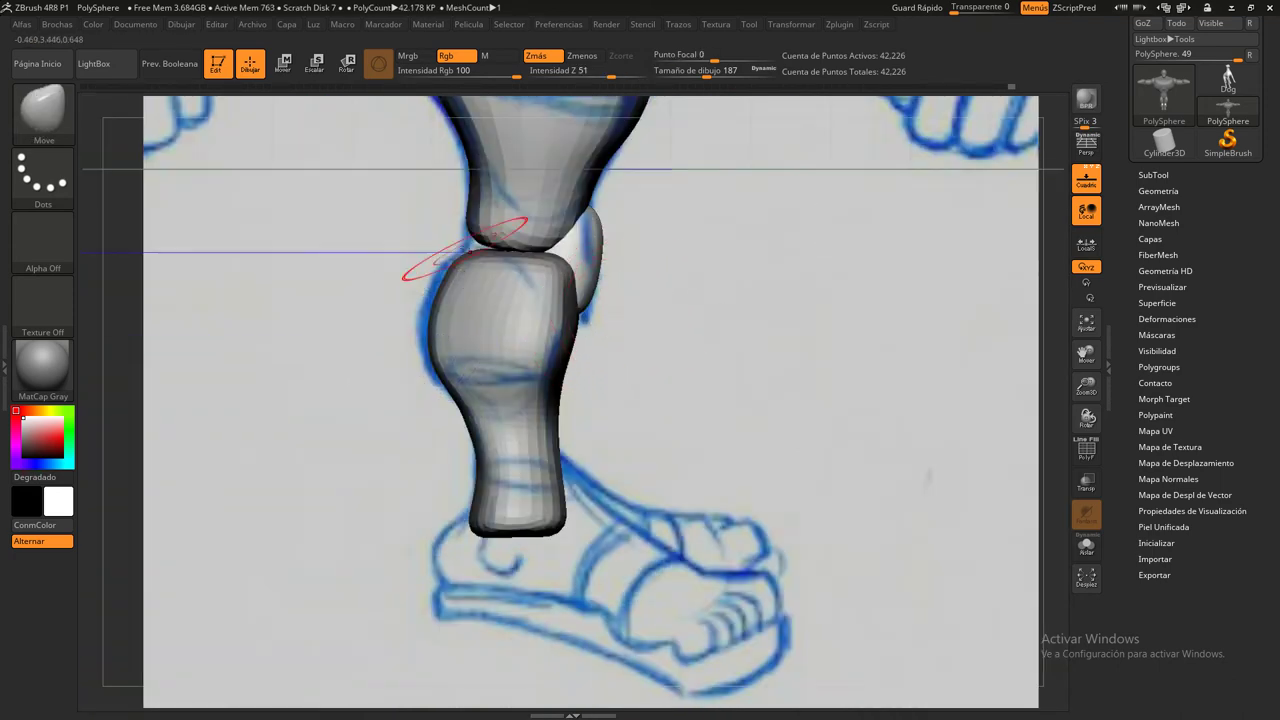
mouse_move(814, 349)
left_mouse_down("alt")
mouse_move(773, 293)
mouse_move(731, 434)
mouse_move(703, 435)
left_mouse_up("alt")
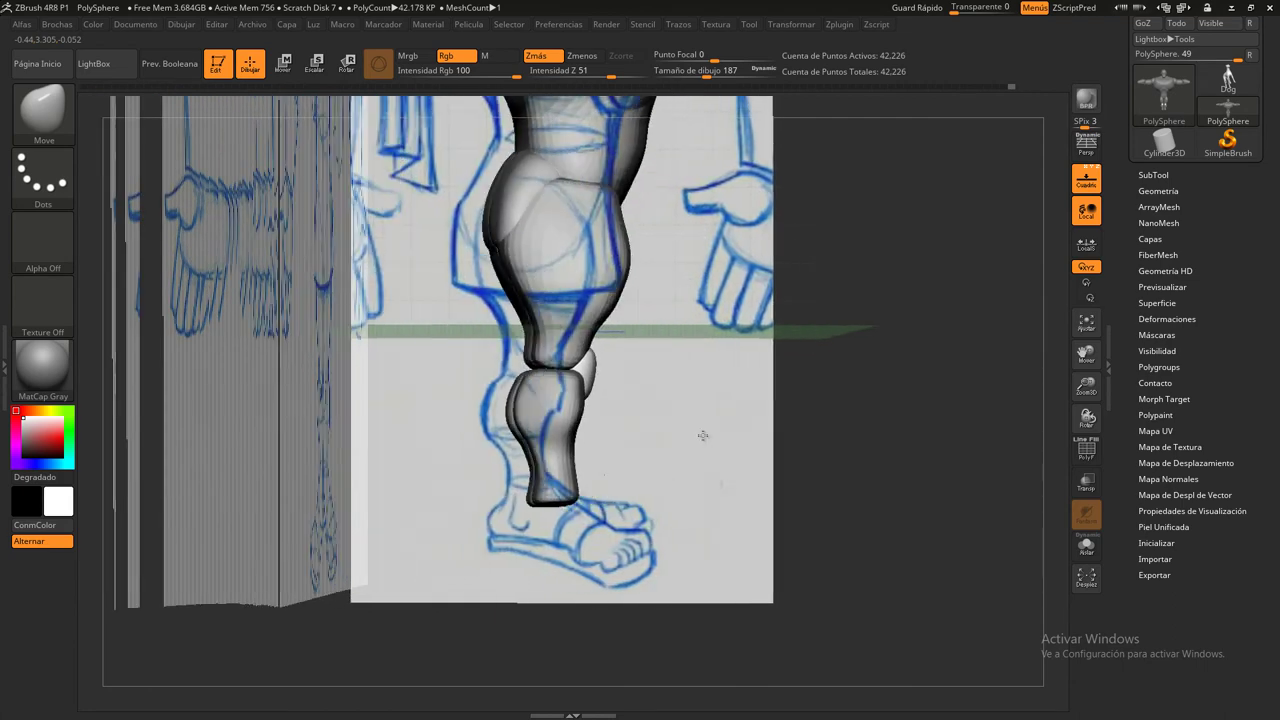
key("ctrl")
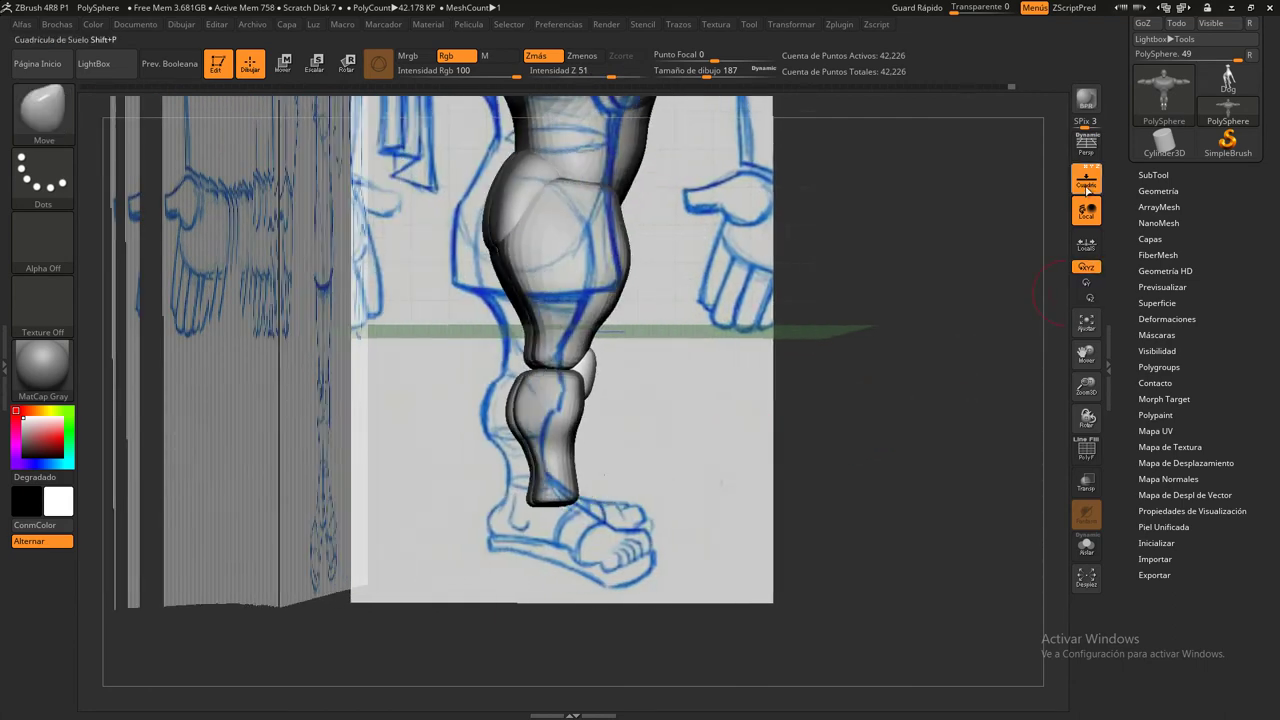
left_click(1087, 186)
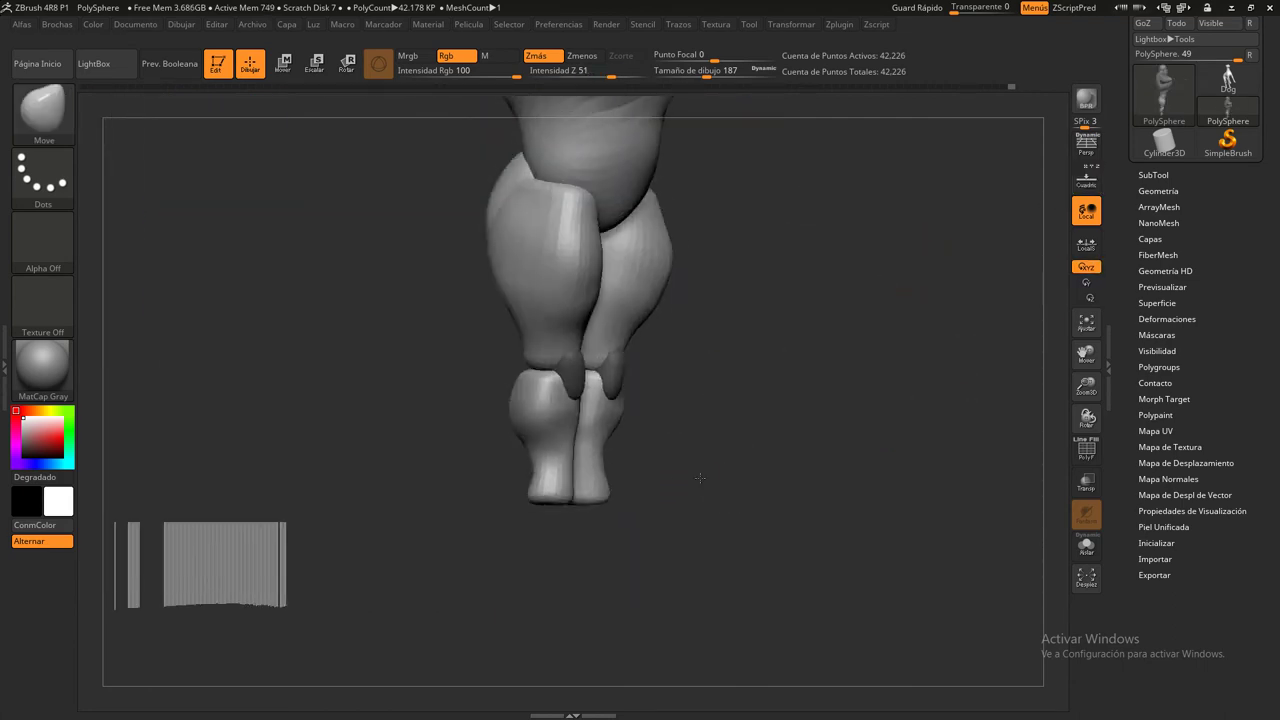
Briefly isolate the two lower-leg pieces, then bring the full model back, twice
left_click_drag(704, 445, 729, 477)
key("ctrl+shift")
left_click(576, 452, "ctrl+shift")
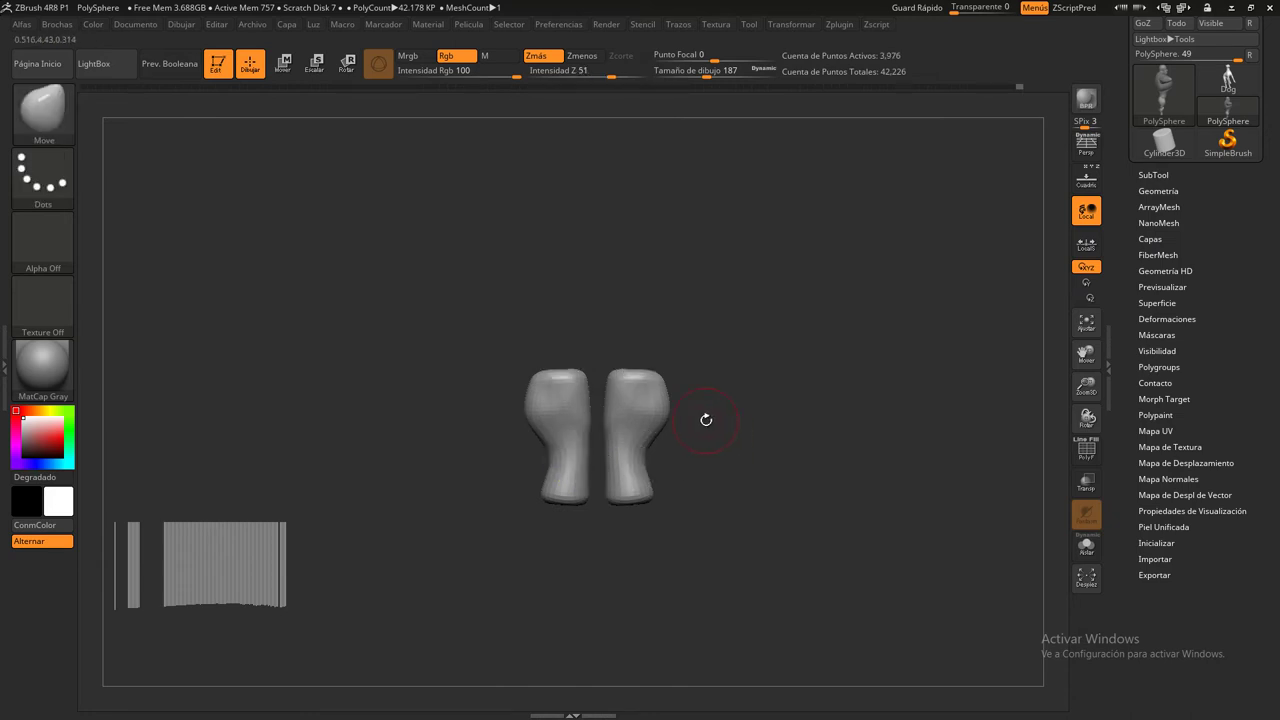
left_click(772, 470, "ctrl+shift")
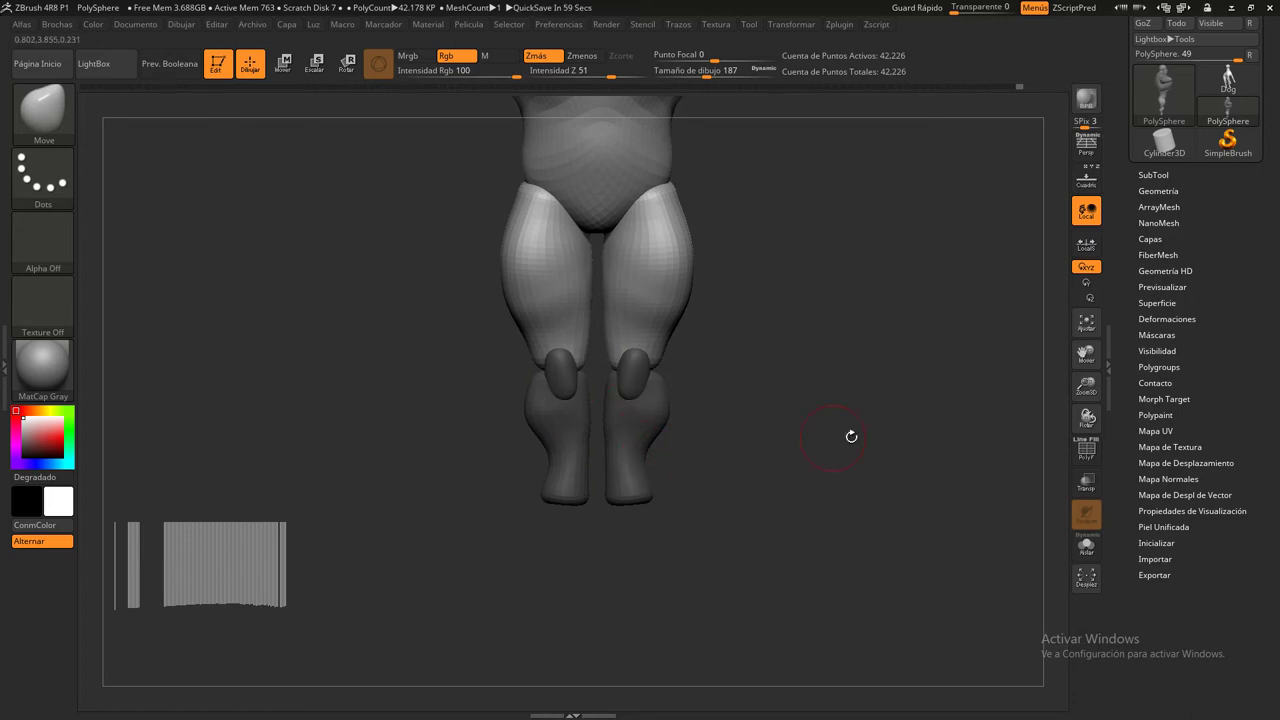
left_click(722, 432, "ctrl+shift")
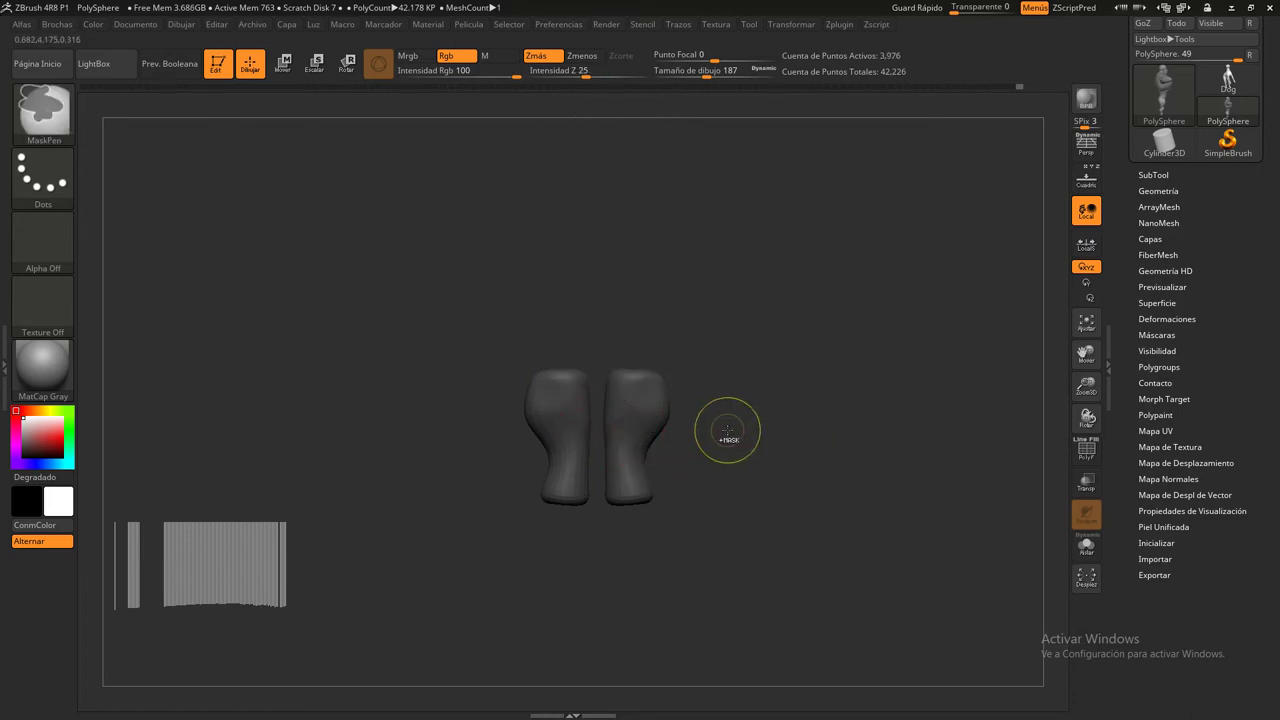
left_click(783, 412, "ctrl+shift")
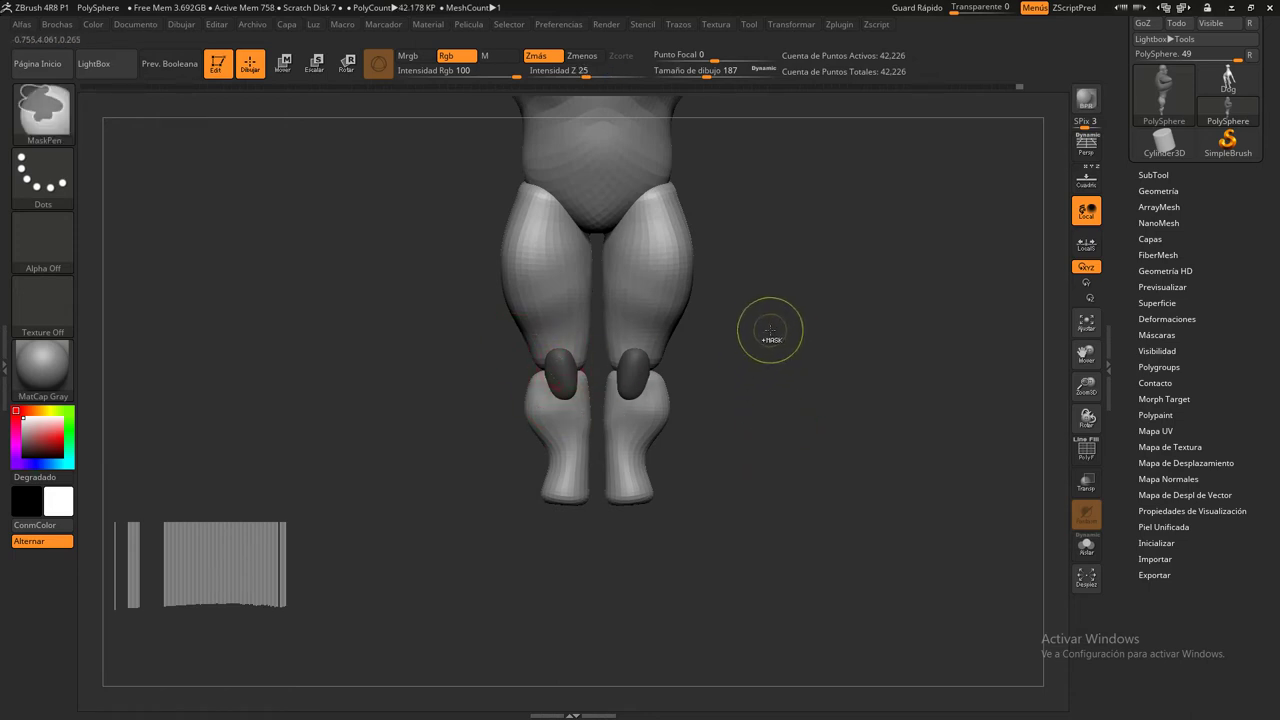
Clear the knee pieces' mask, mask both isolated lower legs completely, then unhide everything
left_click_drag(771, 334, 714, 400, "ctrl")
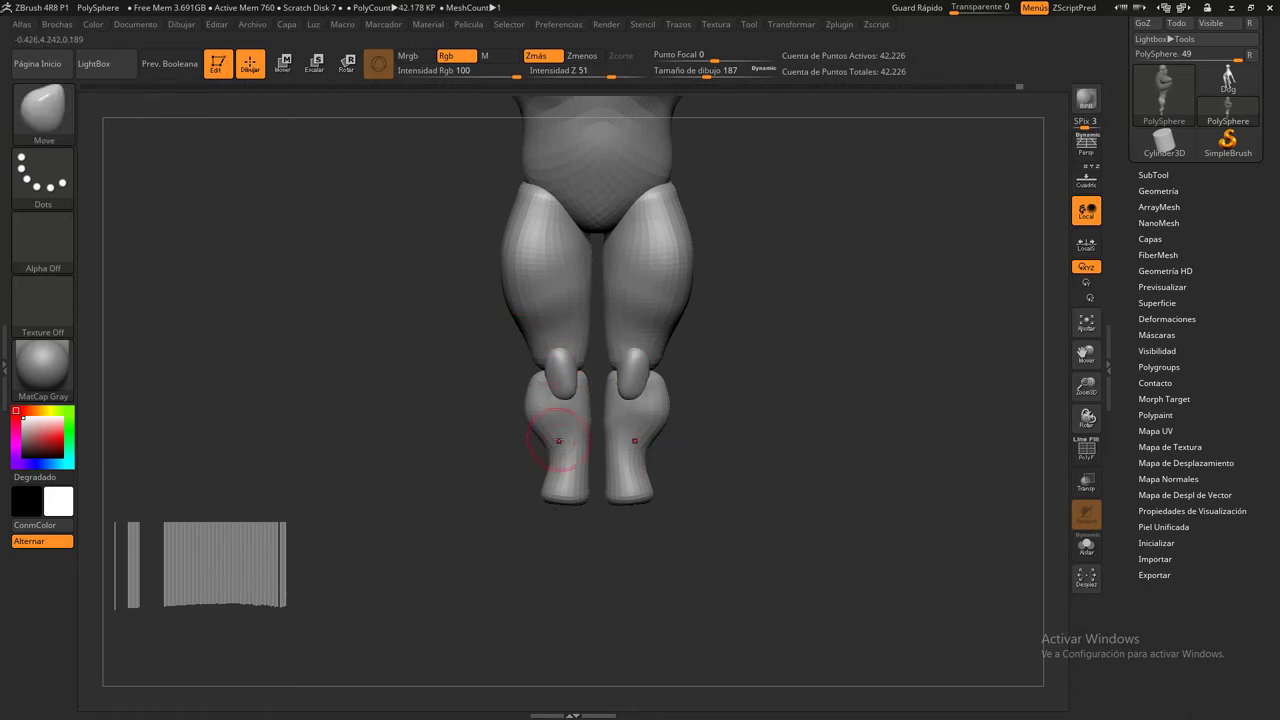
key("ctrl+shift")
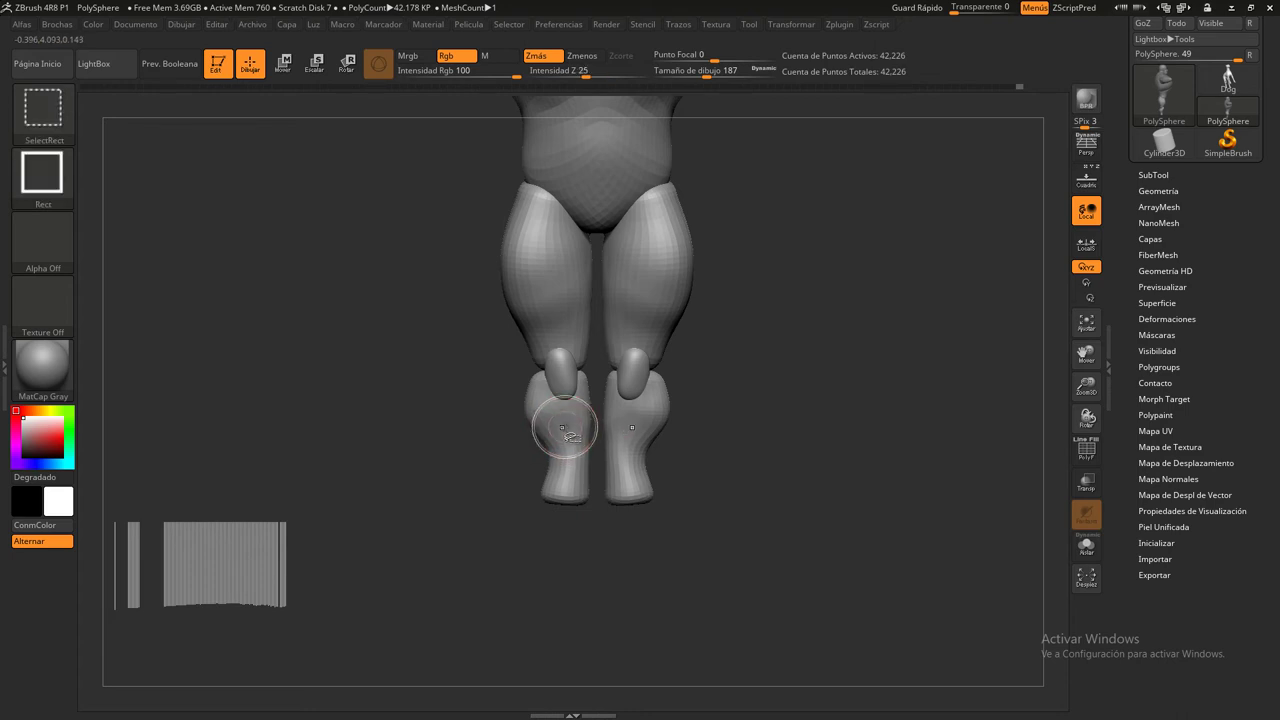
left_click(565, 428, "ctrl+shift")
key("ctrl")
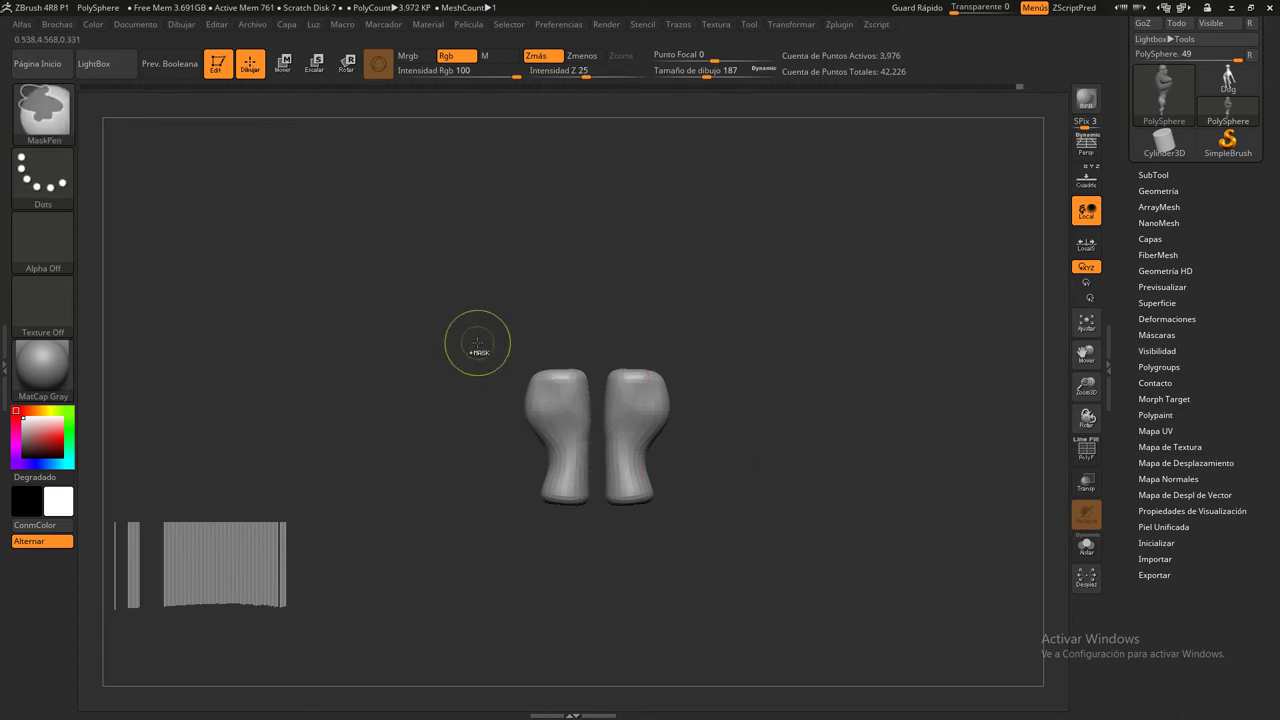
left_click_drag(436, 305, 806, 611, "ctrl")
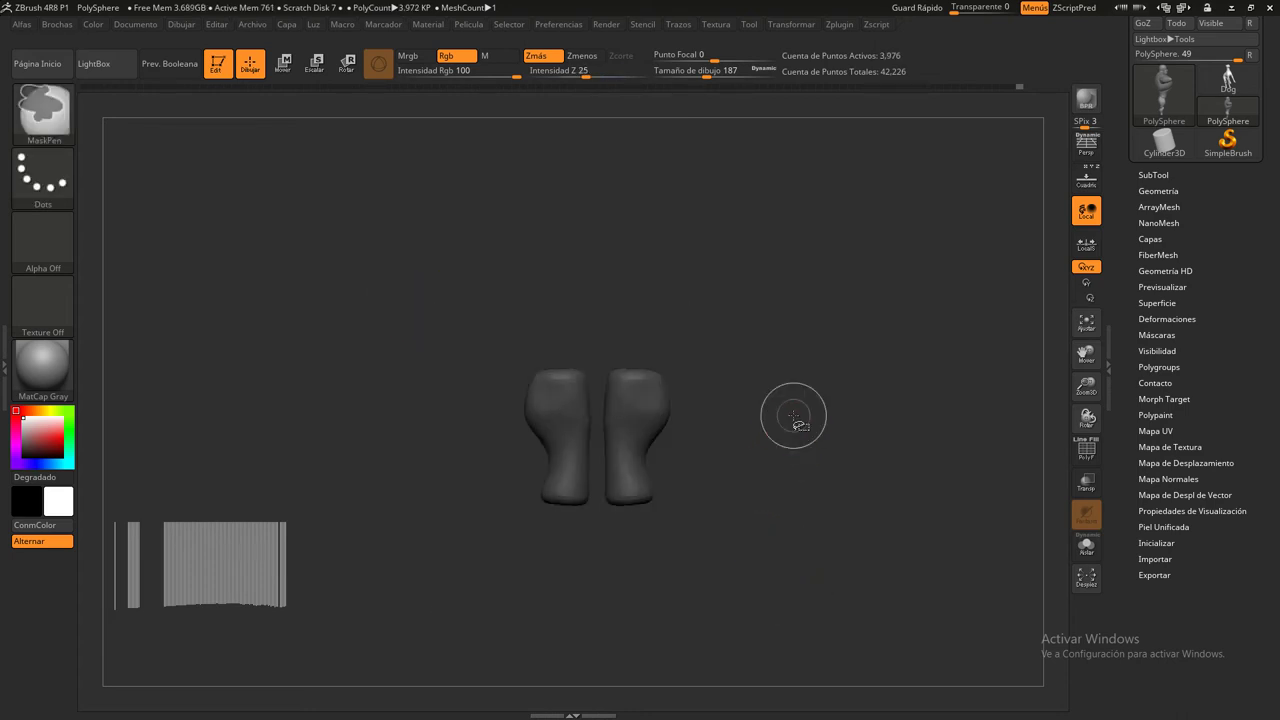
key("ctrl+shift")
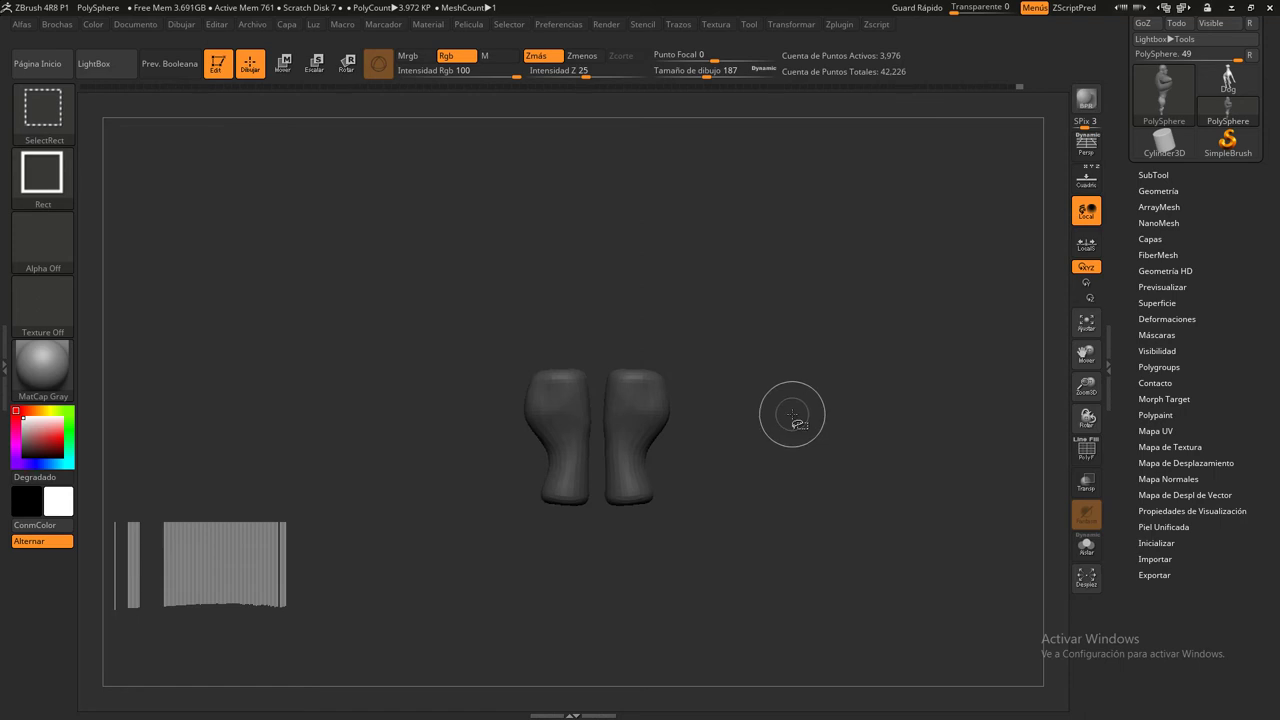
left_click(792, 414, "ctrl+shift")
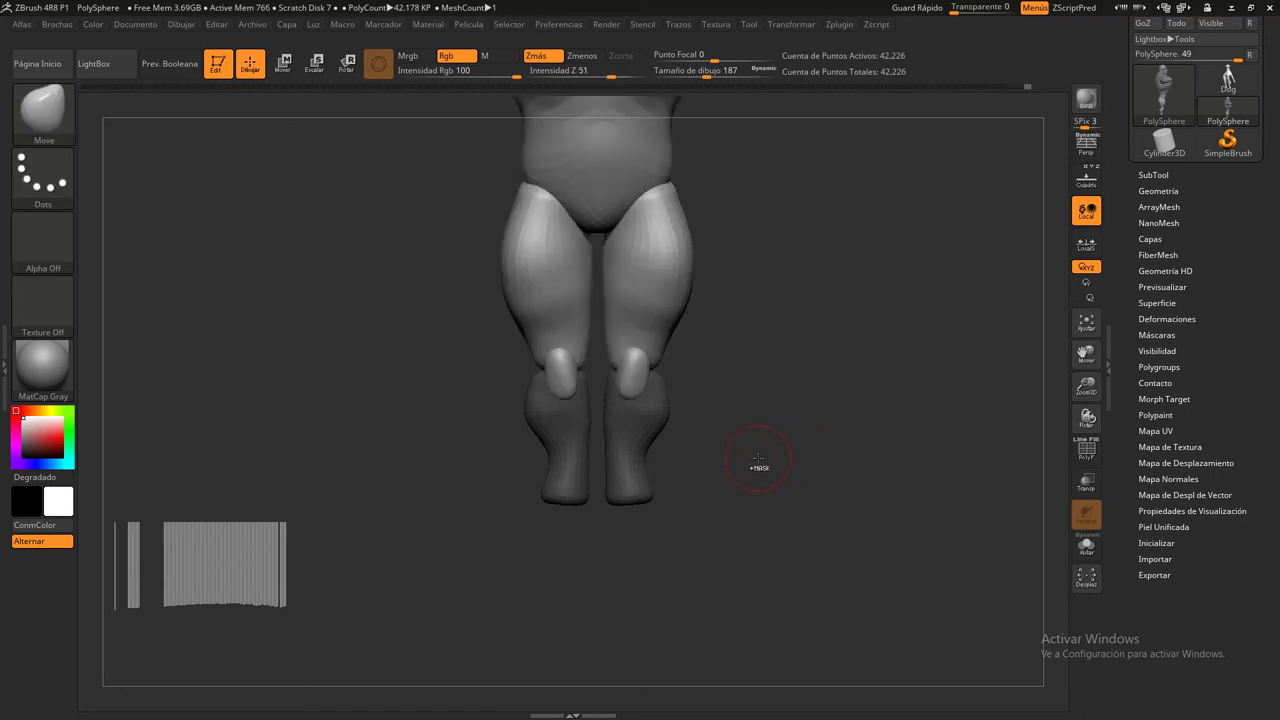
left_click_drag(758, 458, 828, 484)
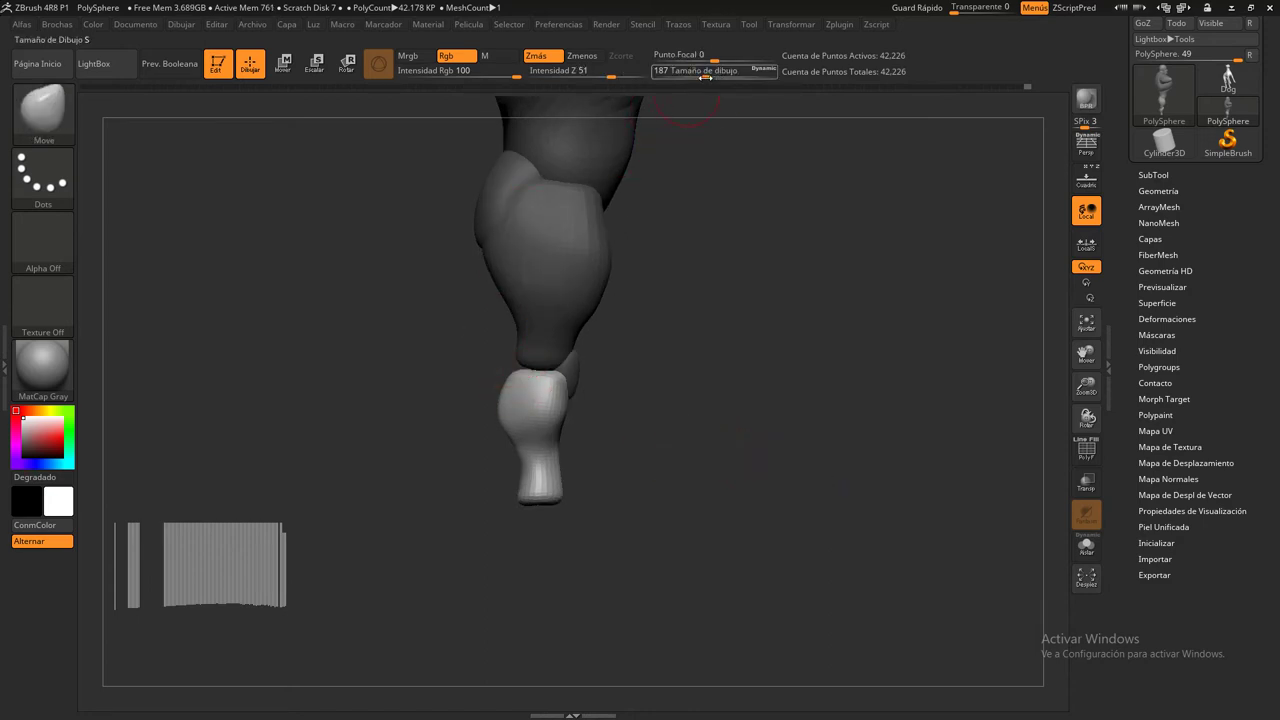
Pull up and reshape both boot tops and lower calves with the Move brush at size 132
left_click_drag(705, 76, 718, 76)
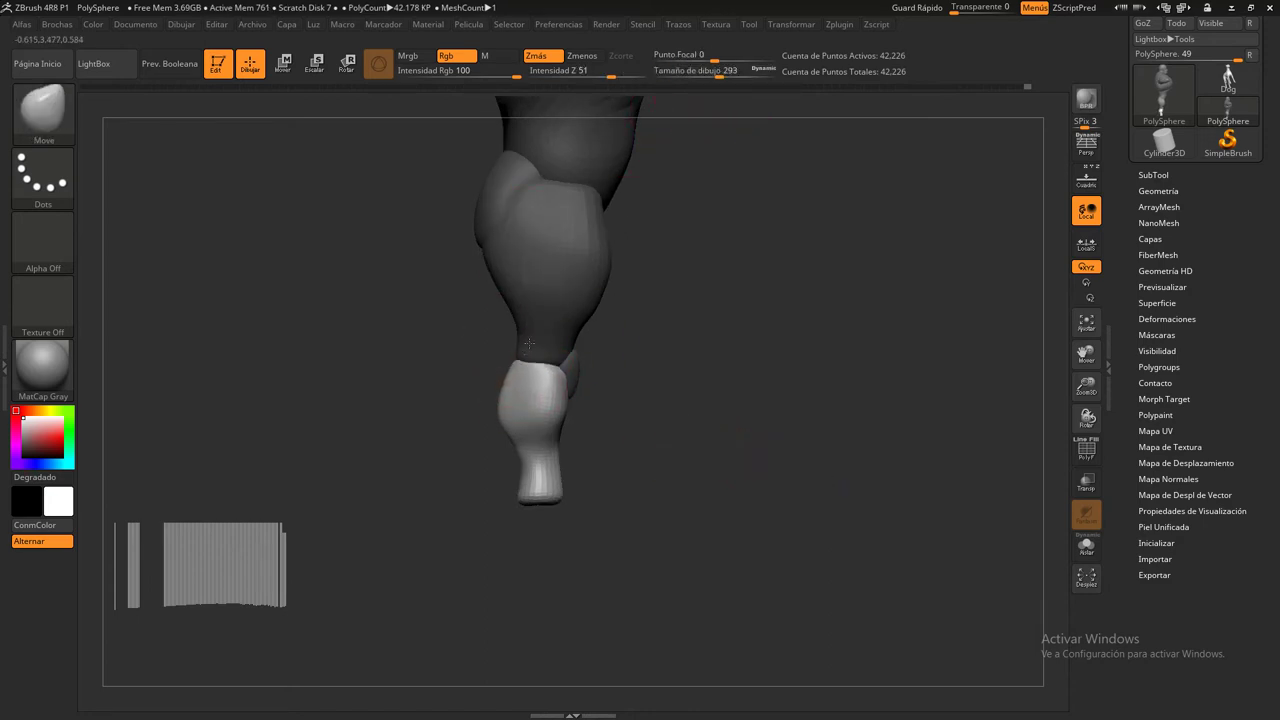
mouse_move(650, 400)
left_mouse_down()
mouse_move(806, 423)
mouse_move(782, 423)
left_mouse_up()
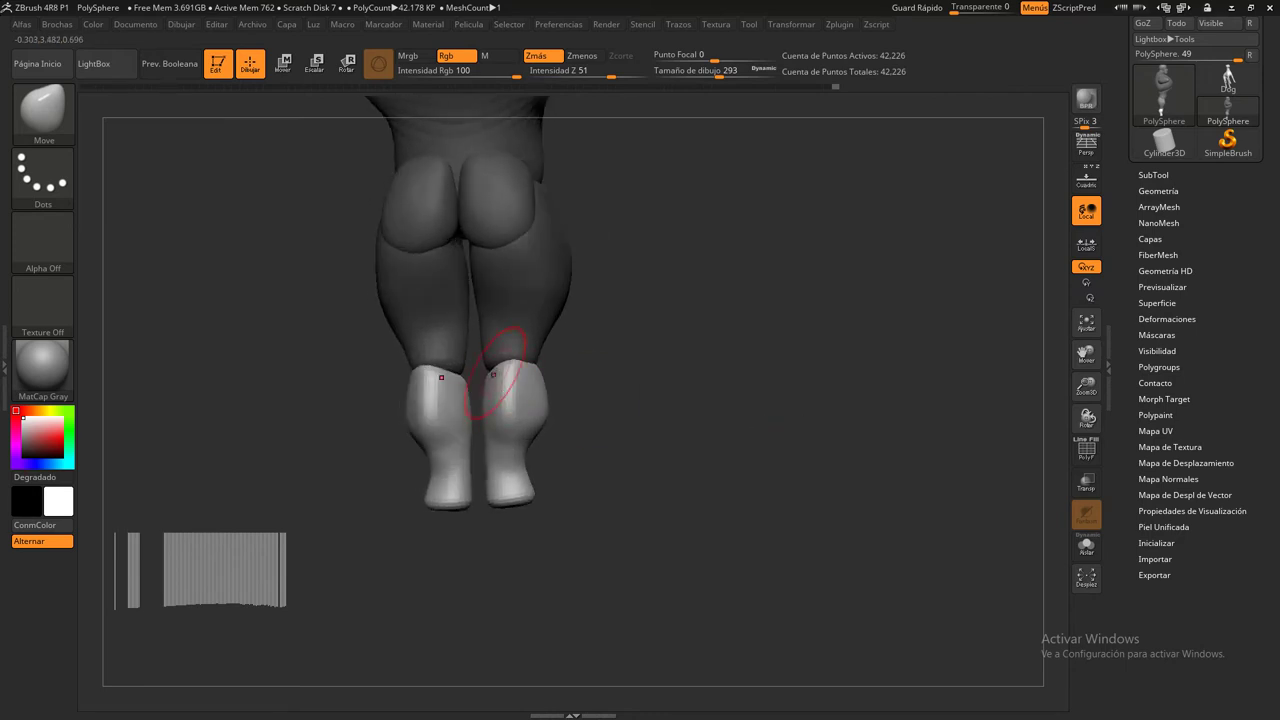
mouse_move(493, 375)
left_mouse_down()
mouse_move(483, 357)
mouse_move(540, 369)
left_mouse_up()
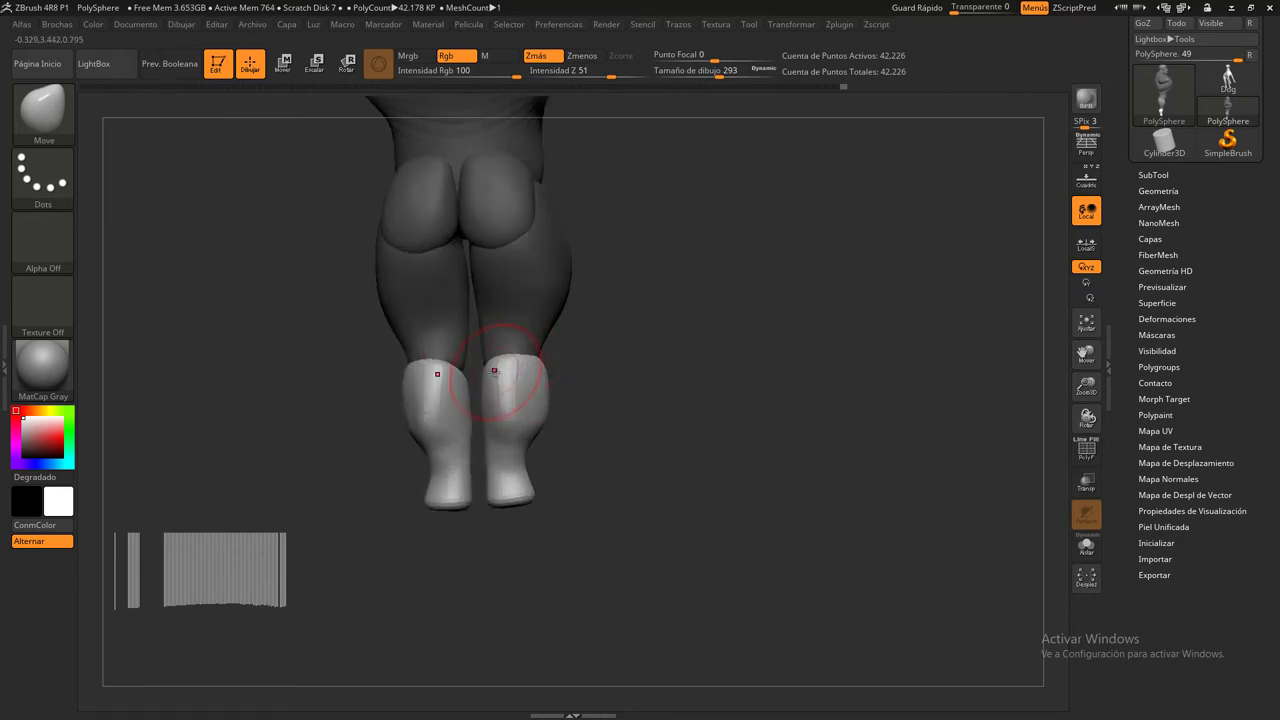
left_click_drag(720, 78, 698, 76)
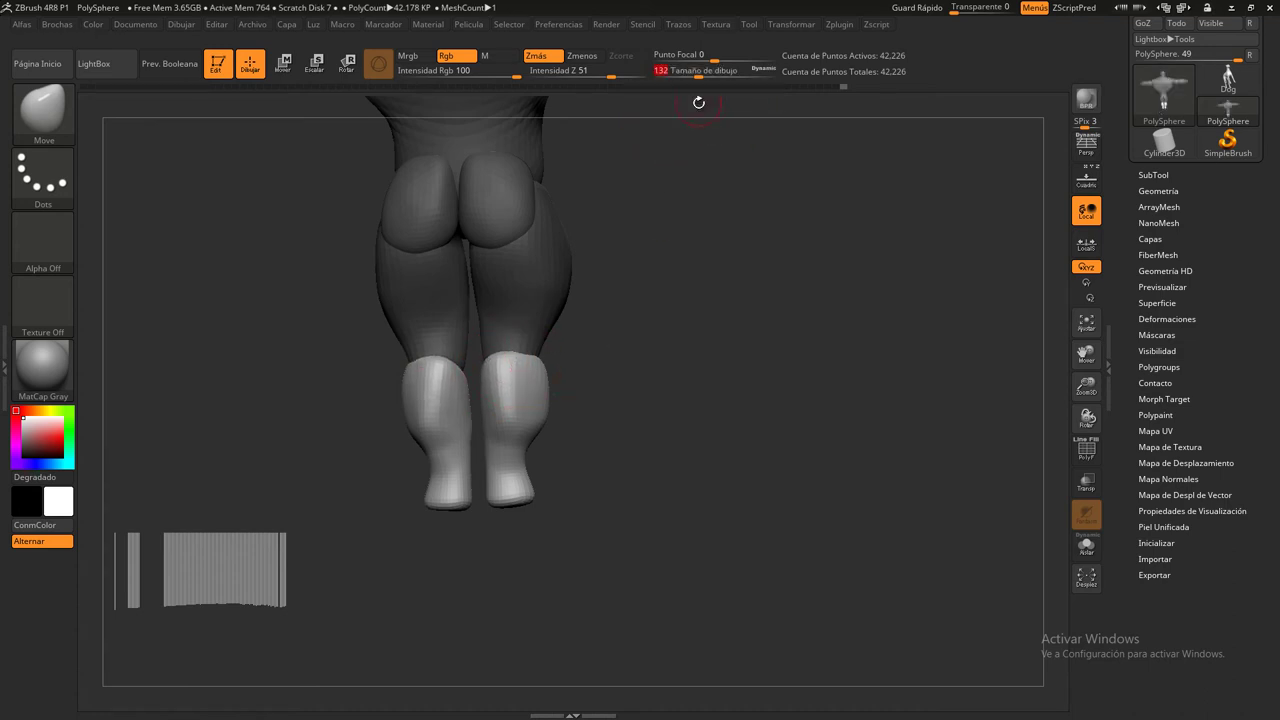
right_click_drag(699, 103, 543, 357, "alt")
left_click_drag(543, 357, 535, 352)
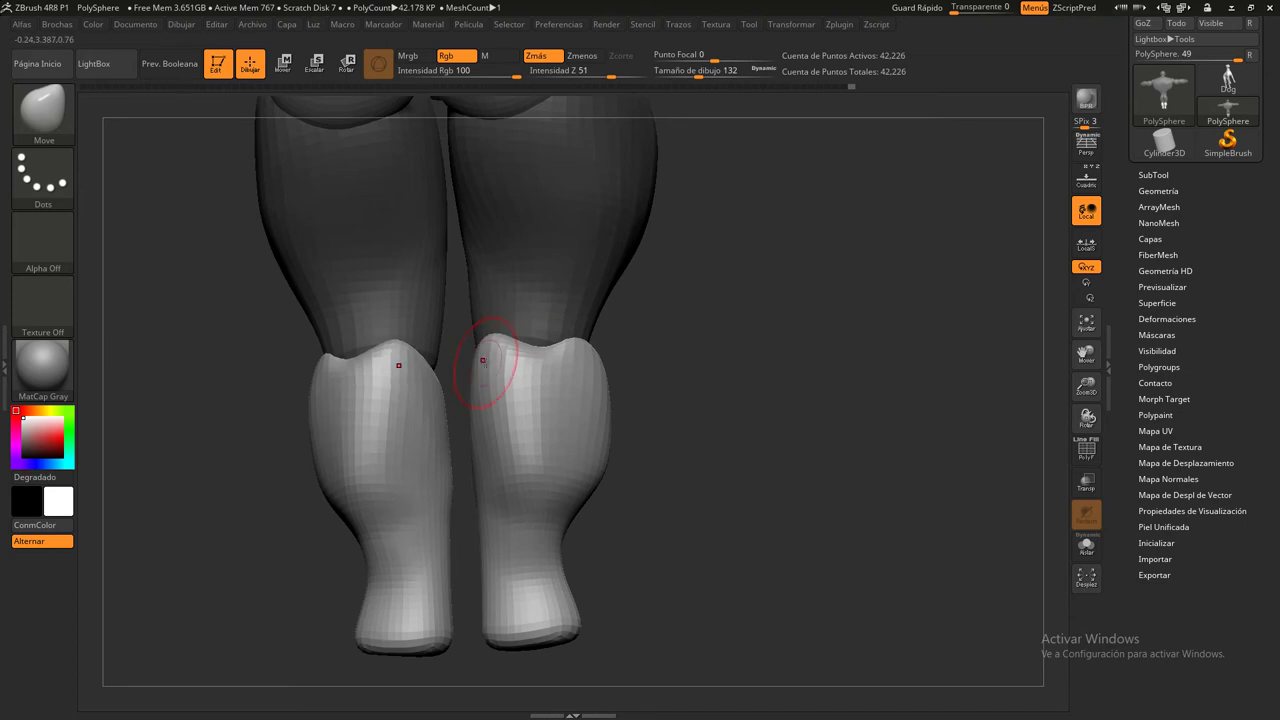
left_click_drag(485, 437, 548, 465)
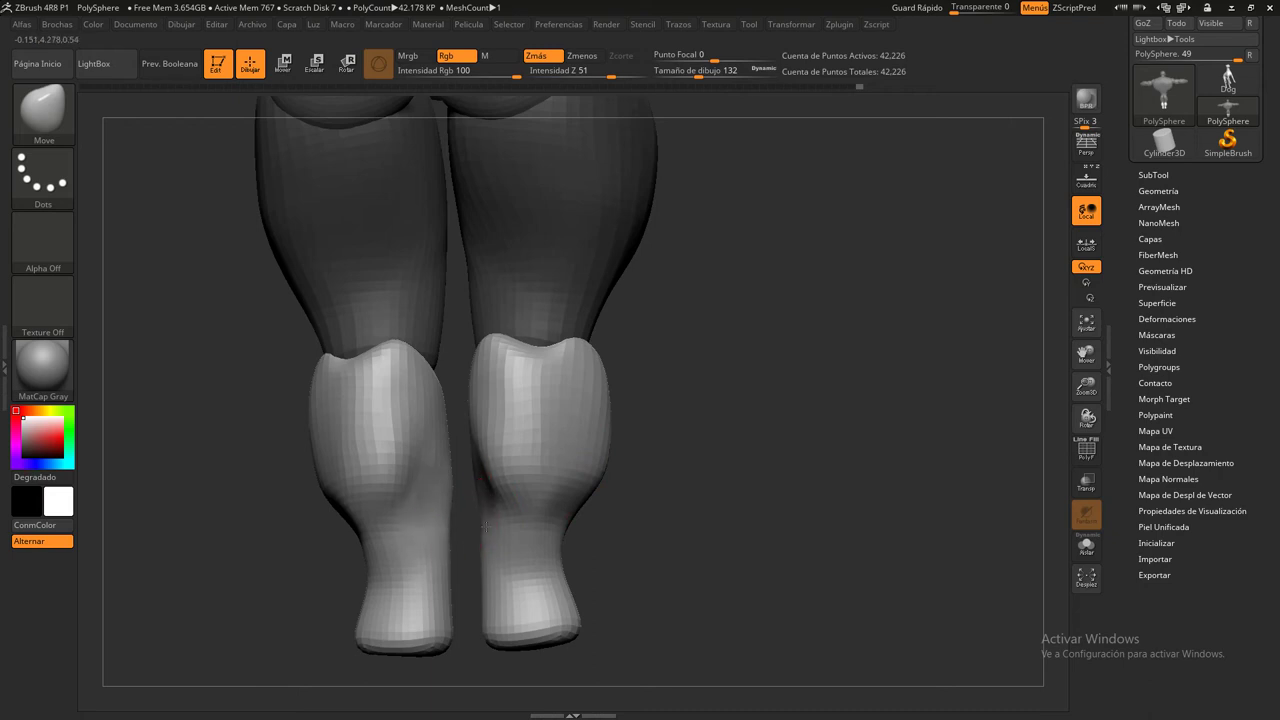
key("shift")
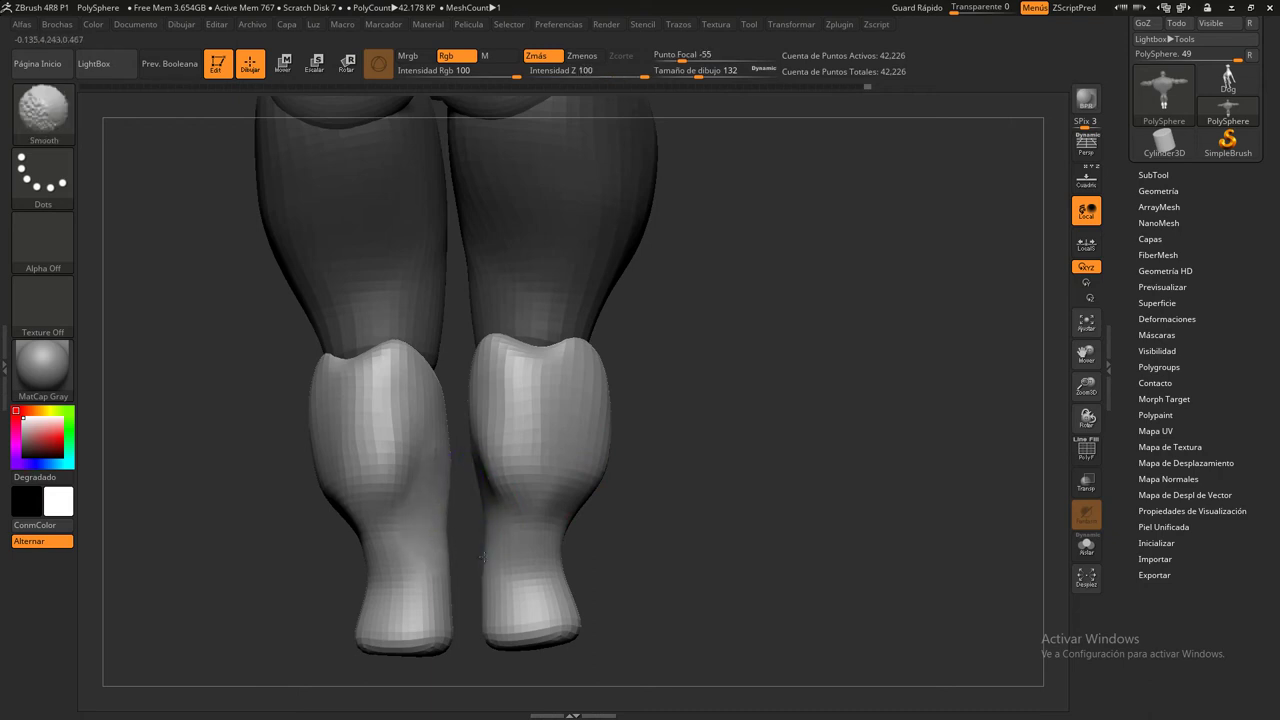
key("shift")
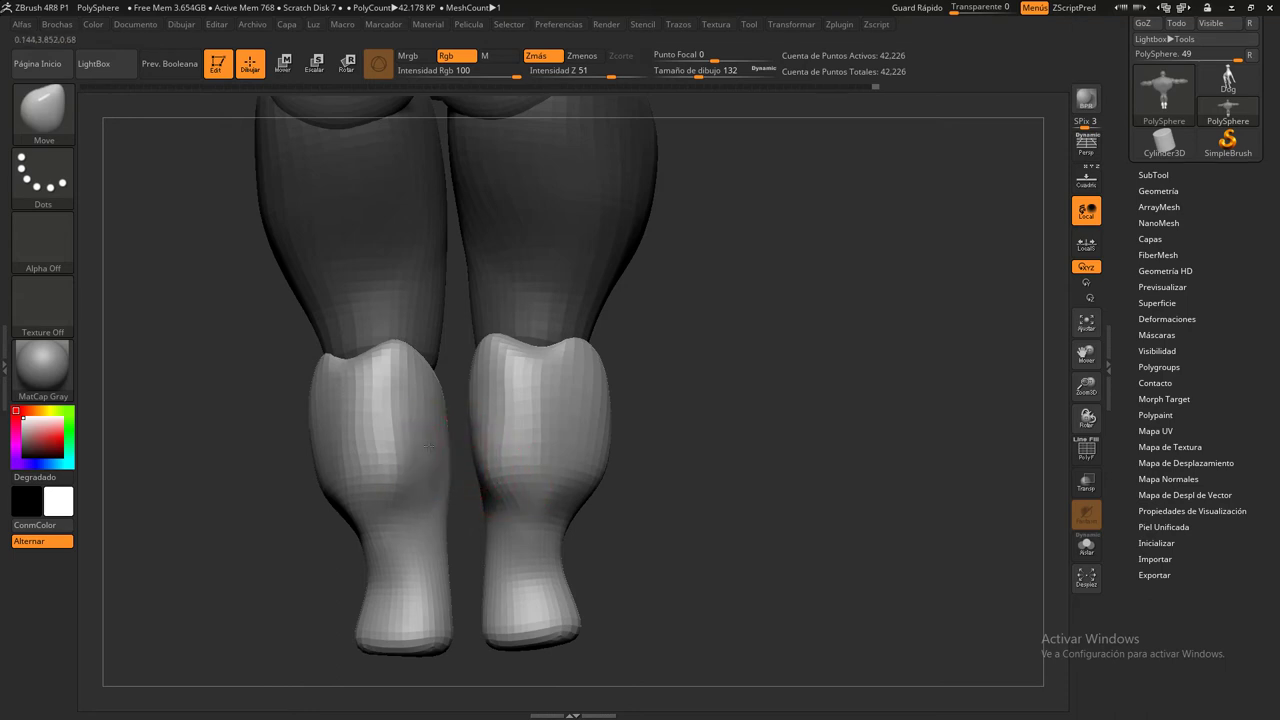
Smooth and raise the left boot's rim near the notch, inspecting the legs from several angles
left_click_drag(793, 423, 806, 427)
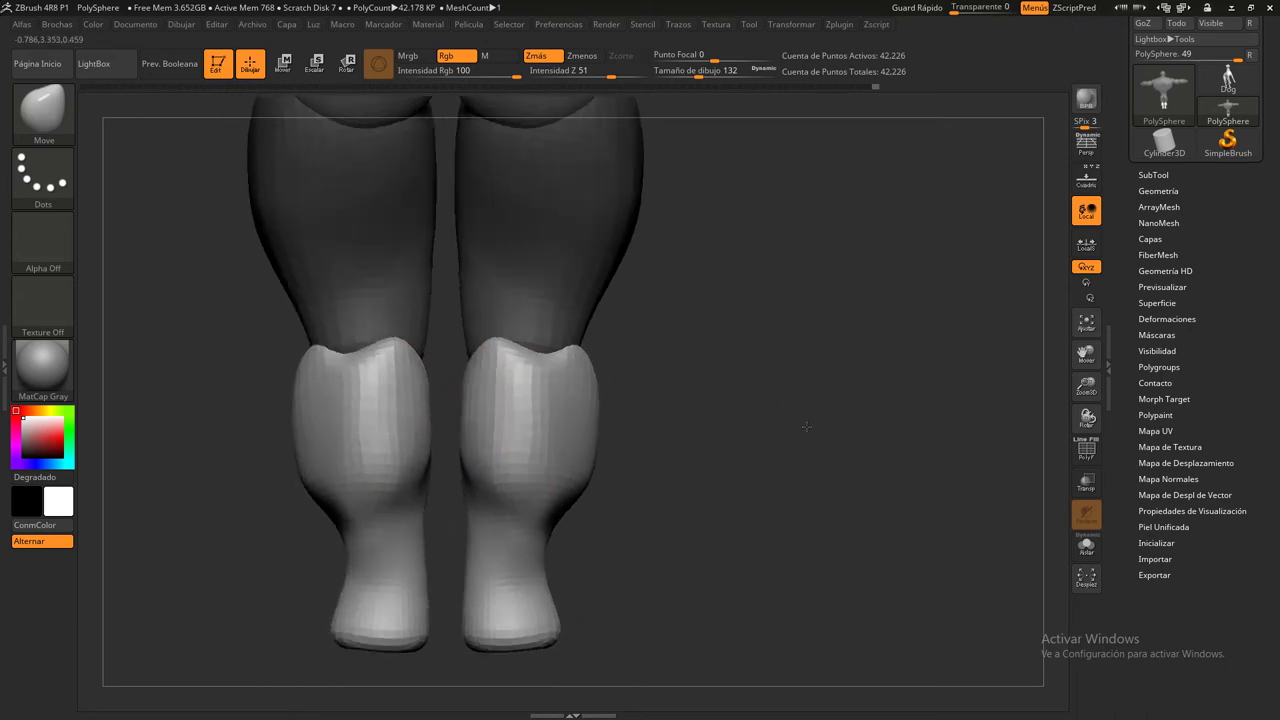
left_click_drag(547, 354, 575, 400)
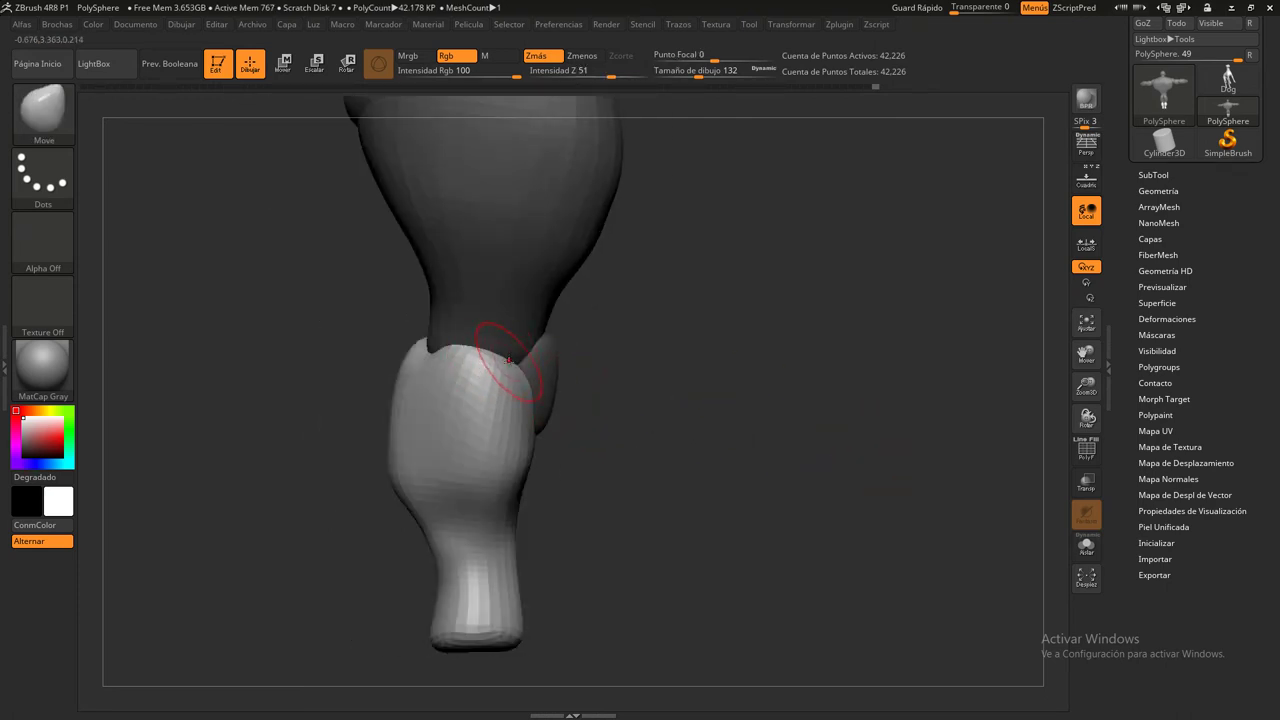
left_click_drag(511, 345, 647, 378)
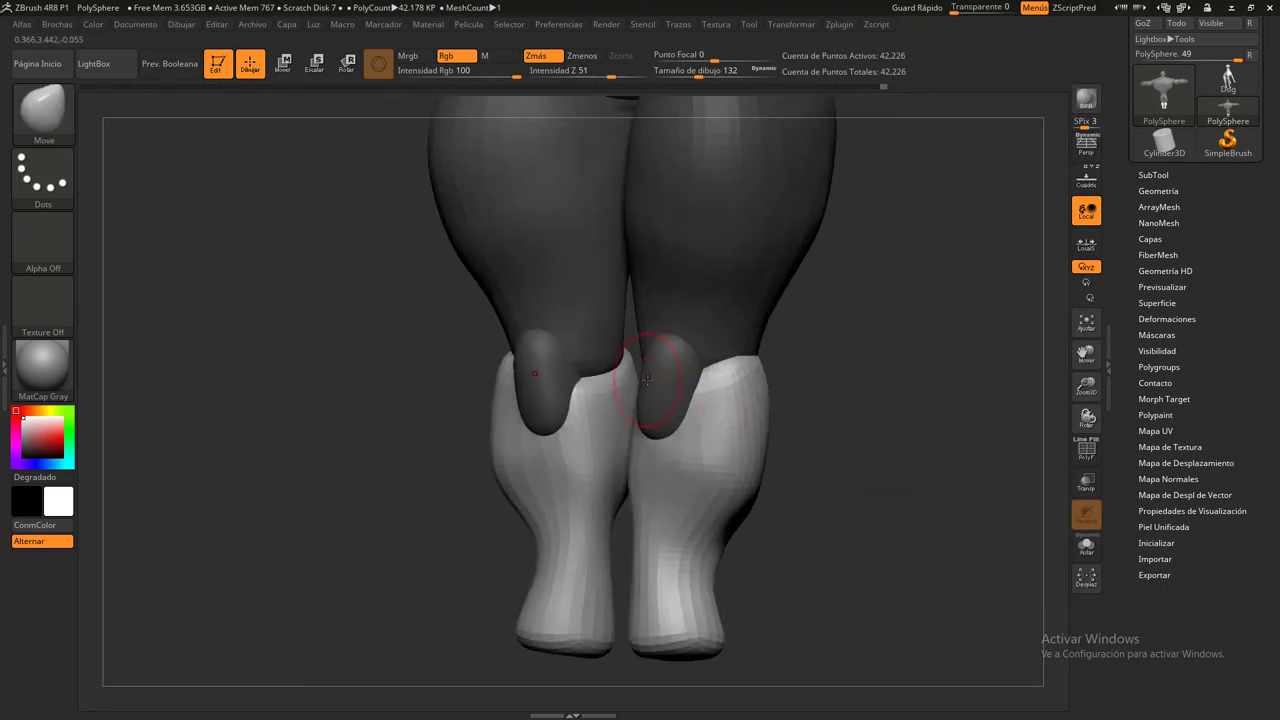
left_click_drag(823, 415, 849, 417)
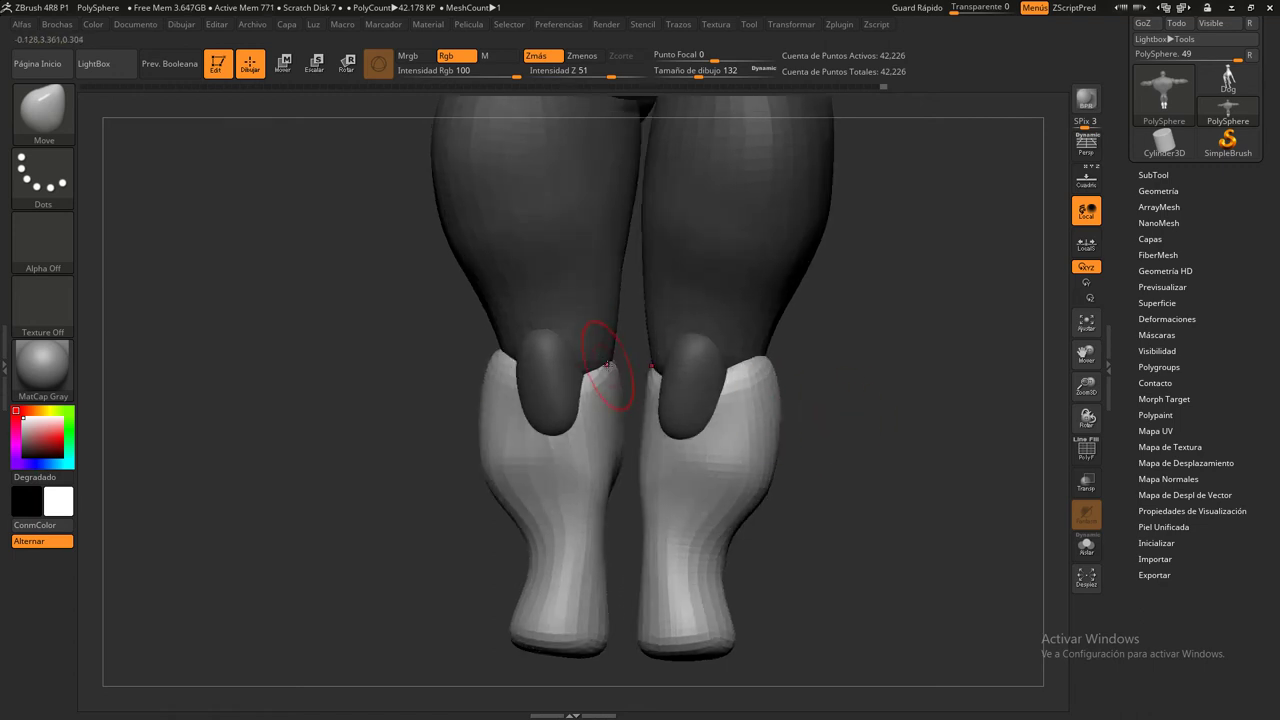
mouse_move(606, 364)
left_mouse_down()
mouse_move(875, 388)
mouse_move(933, 415)
mouse_move(700, 400)
left_mouse_up()
left_click_drag(545, 366, 557, 350)
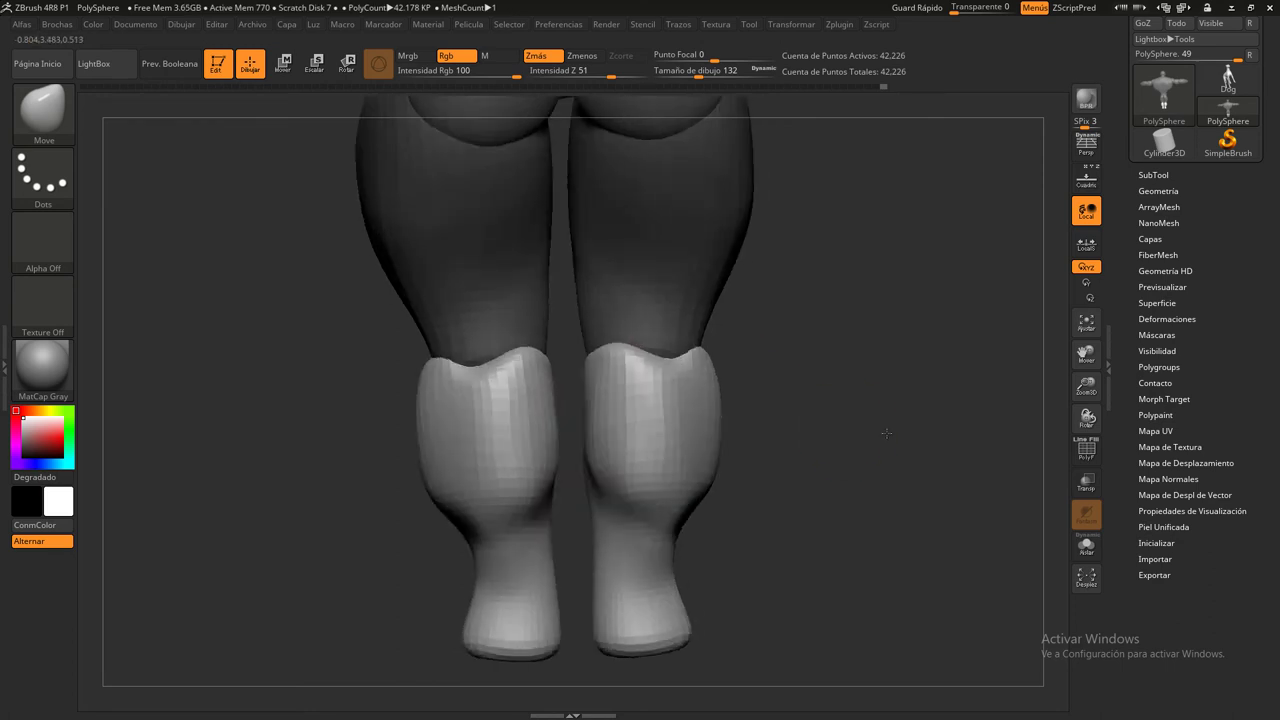
mouse_move(700, 420)
left_mouse_down()
mouse_move(943, 434)
mouse_move(819, 441)
left_mouse_up()
left_click_drag(852, 484, 923, 483)
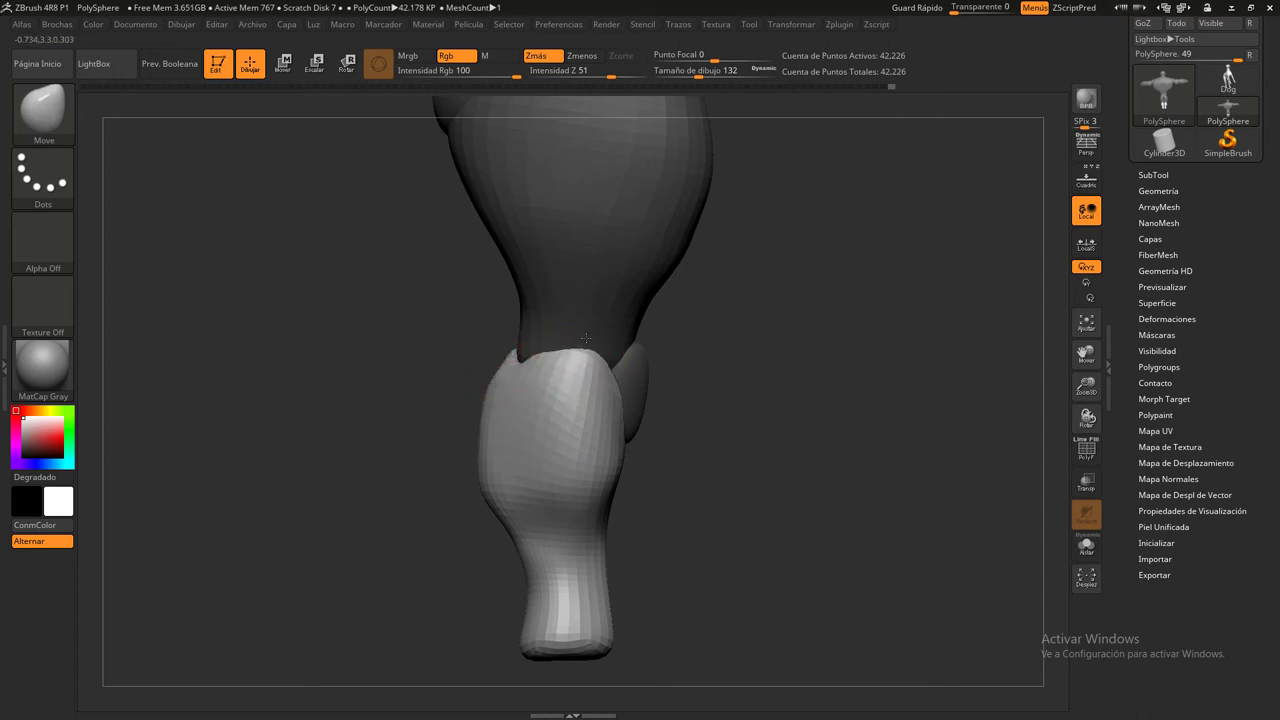
left_click_drag(539, 363, 813, 503)
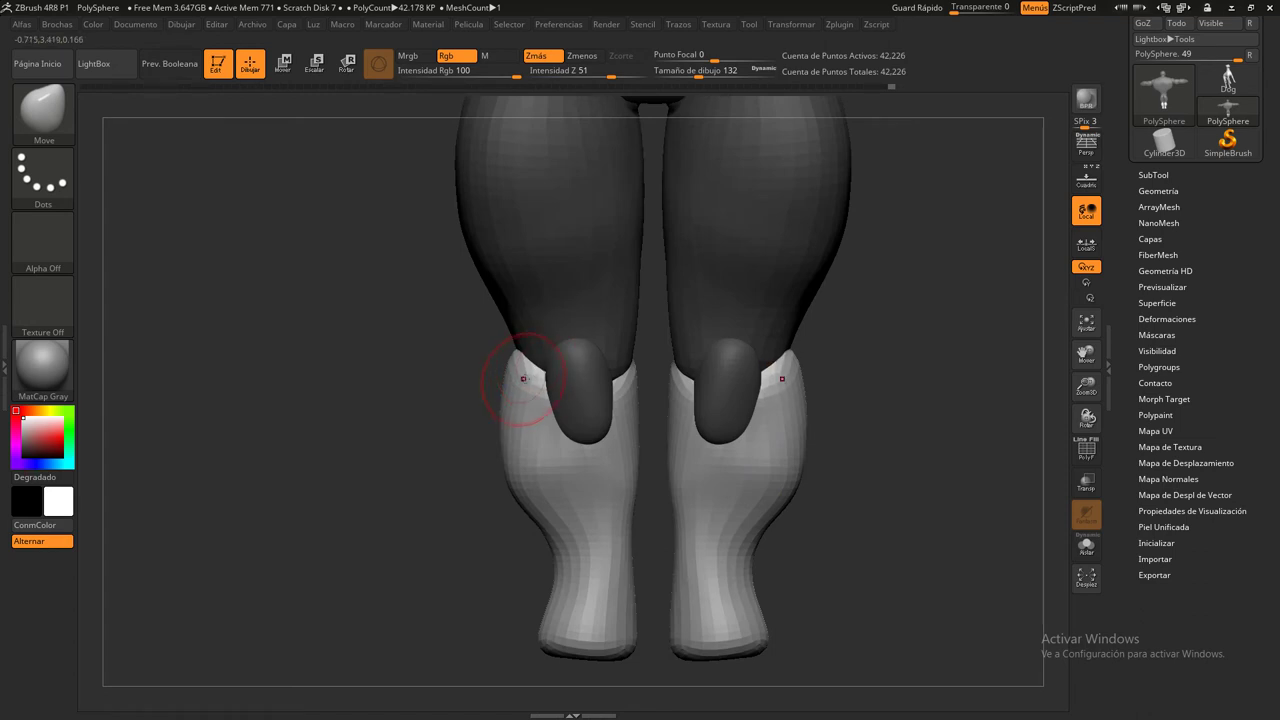
mouse_move(434, 468)
left_mouse_down("alt")
mouse_move(430, 447)
mouse_move(524, 480)
mouse_move(509, 408)
left_mouse_up("alt")
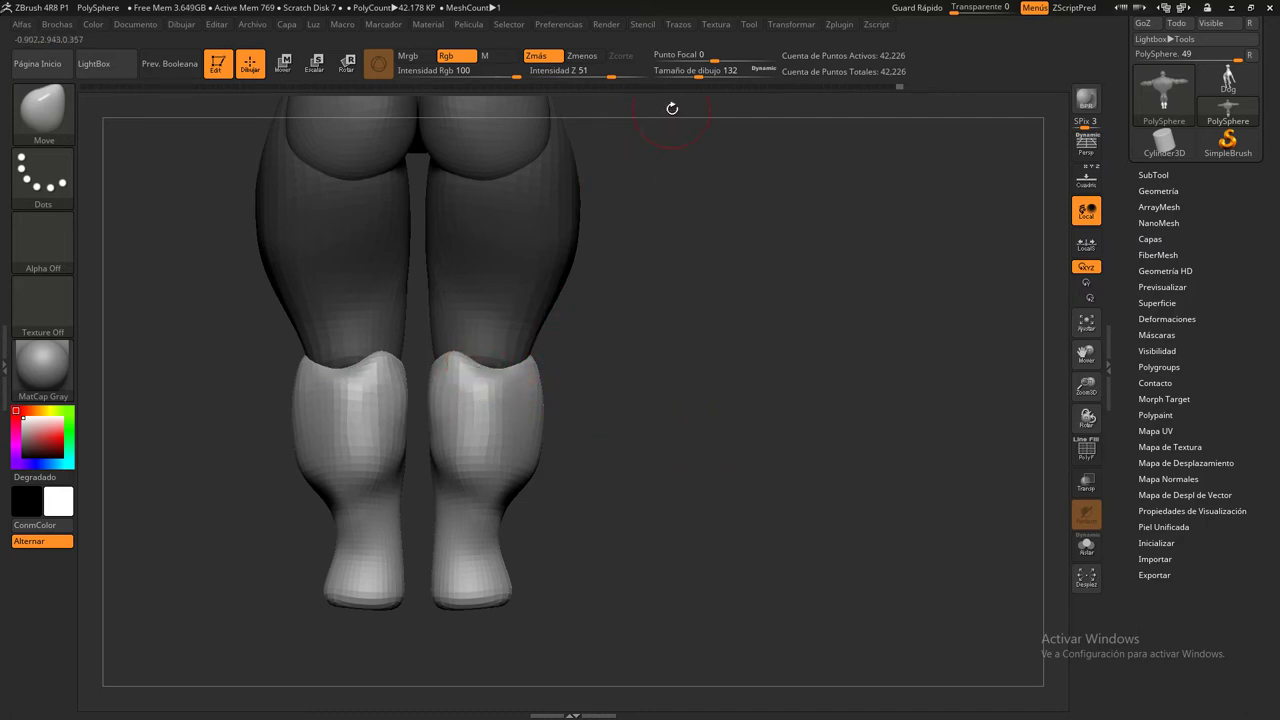
mouse_move(710, 444)
left_mouse_down()
mouse_move(659, 450)
mouse_move(626, 240)
mouse_move(686, 377)
left_mouse_up()
Clear the mask from the legs and turn on the PolyF wireframe to check the mesh
key("ctrl")
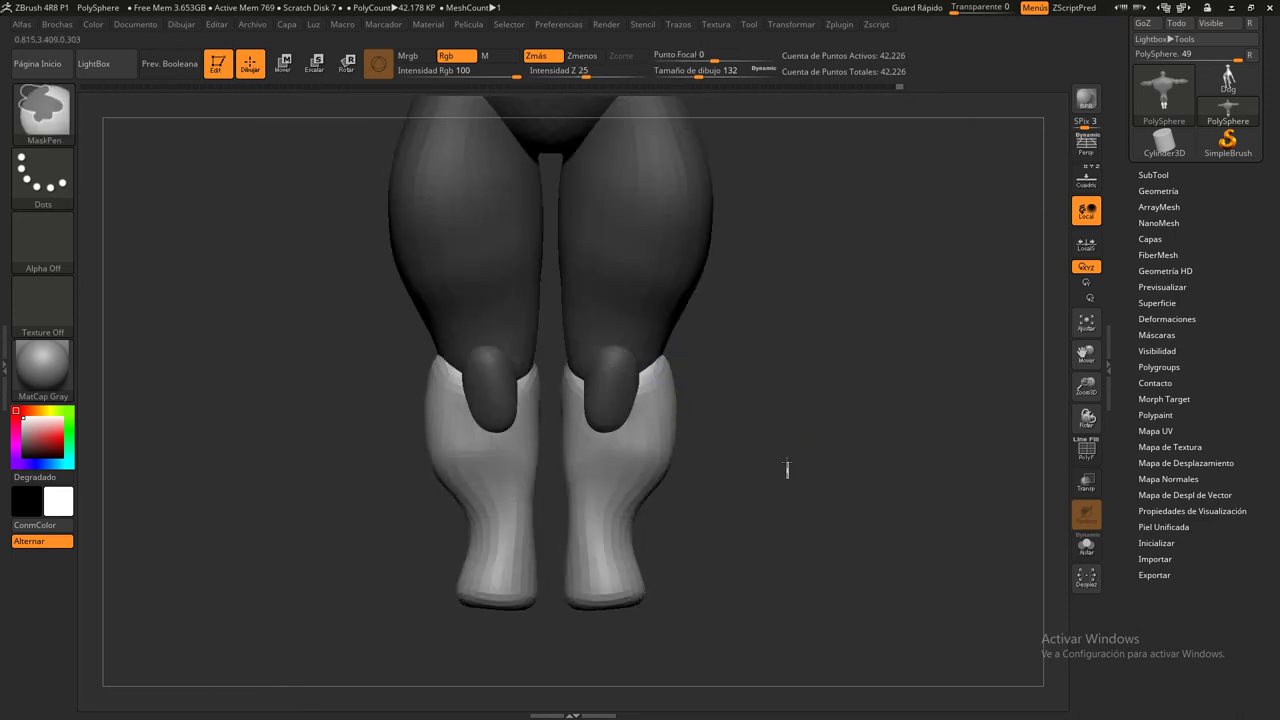
left_click_drag(785, 420, 791, 414, "ctrl")
left_click_drag(815, 463, 792, 372, "alt")
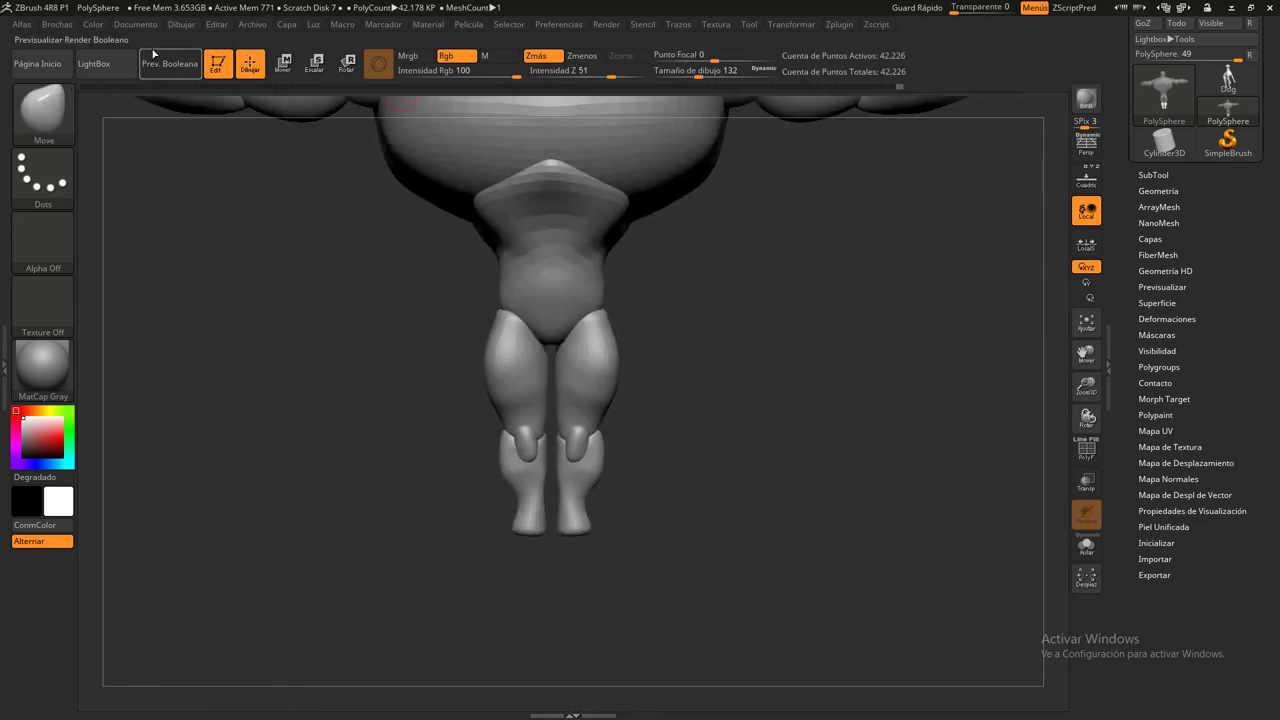
key("shift+f")
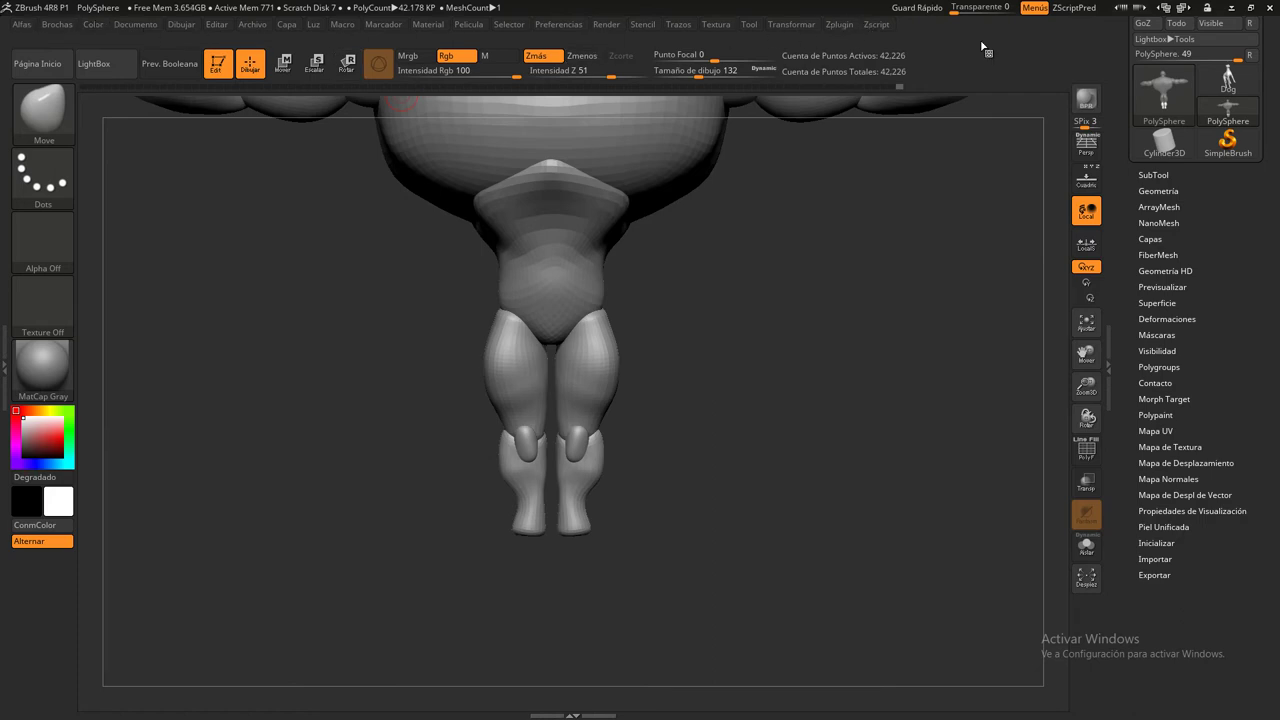
scroll(1249, 88, "up", 3)
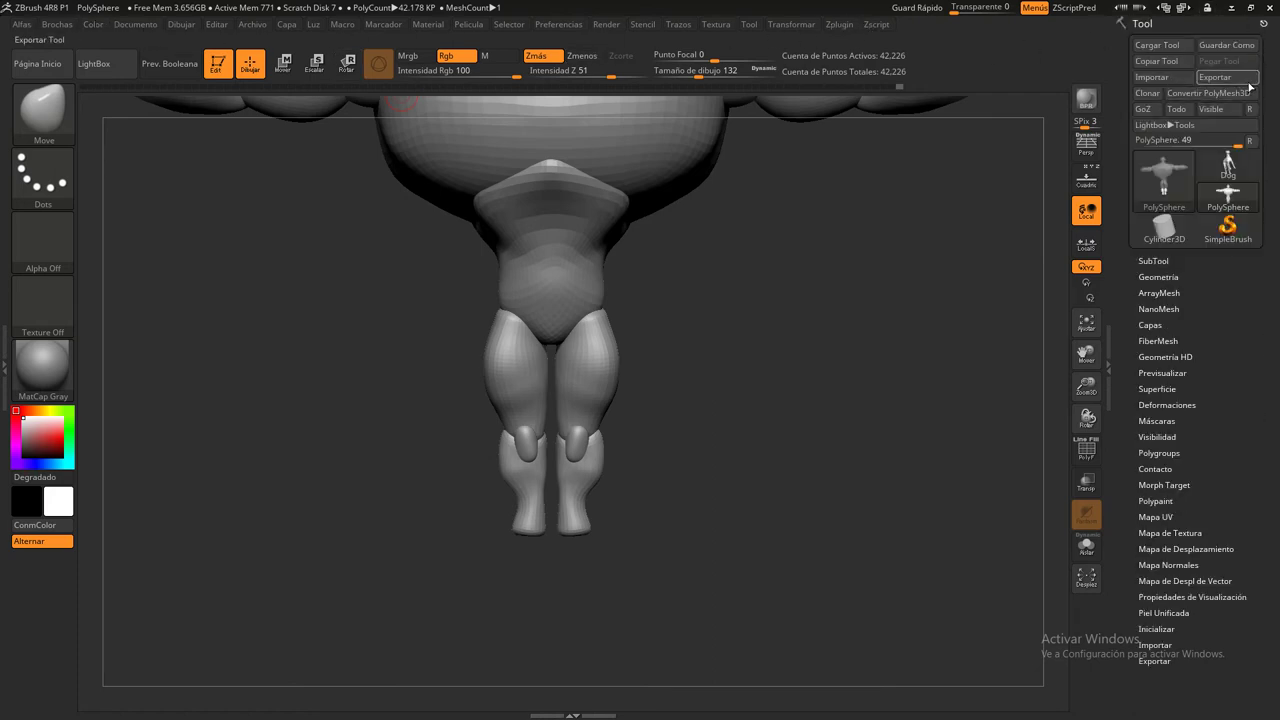
Use Guardar Como to save the tool to the Escritorio folder as 'Zeus'
left_click(1228, 45)
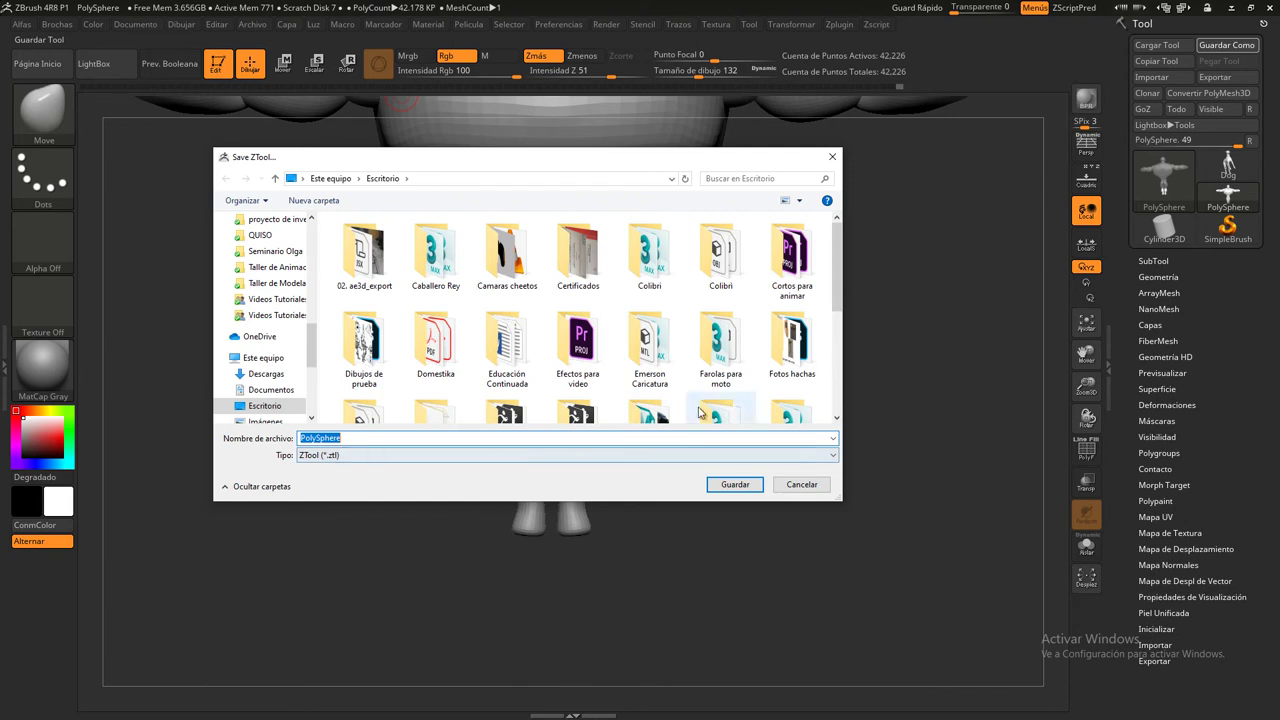
scroll(840, 246, "down", 2)
scroll(837, 251, "down", 3)
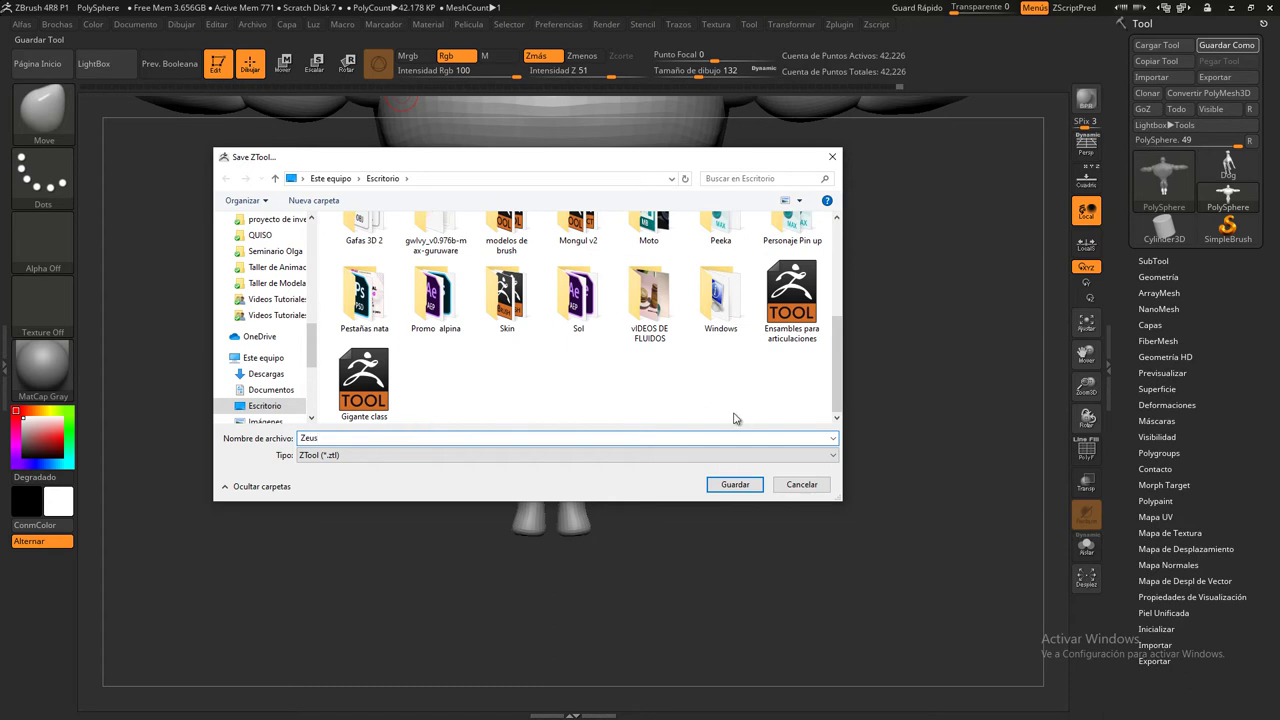
left_click(740, 488)
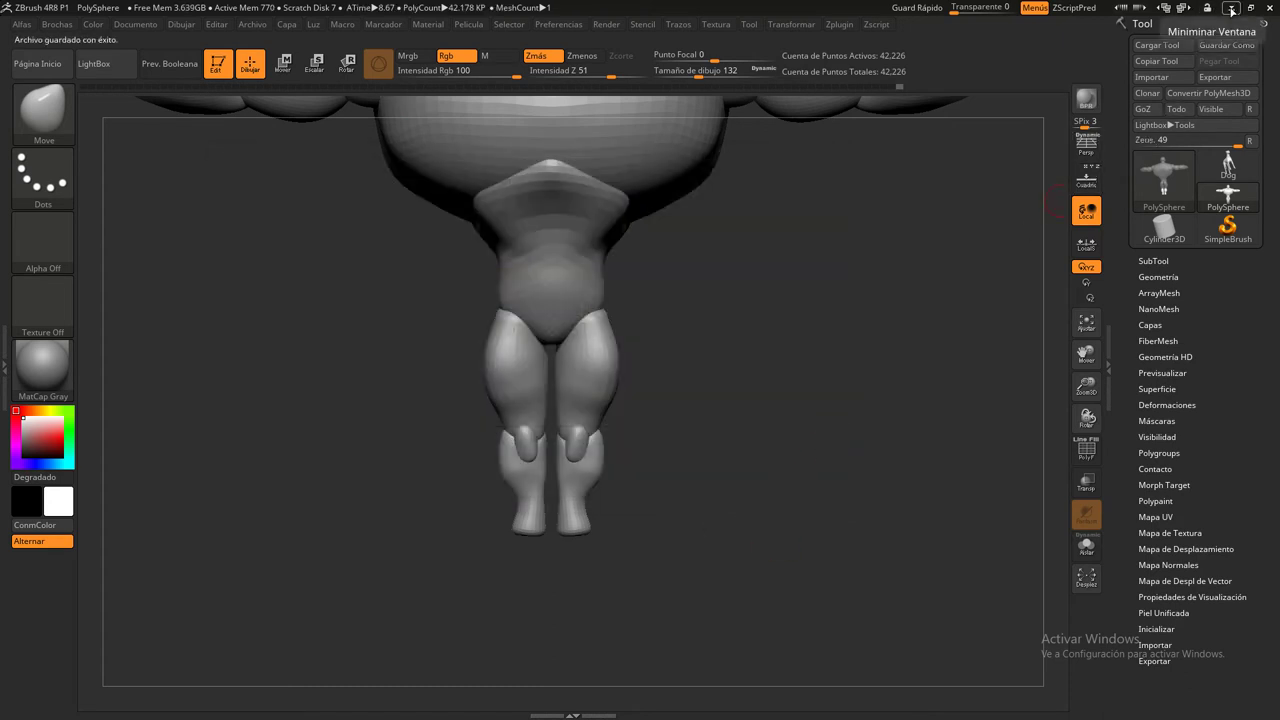
left_click(1231, 9)
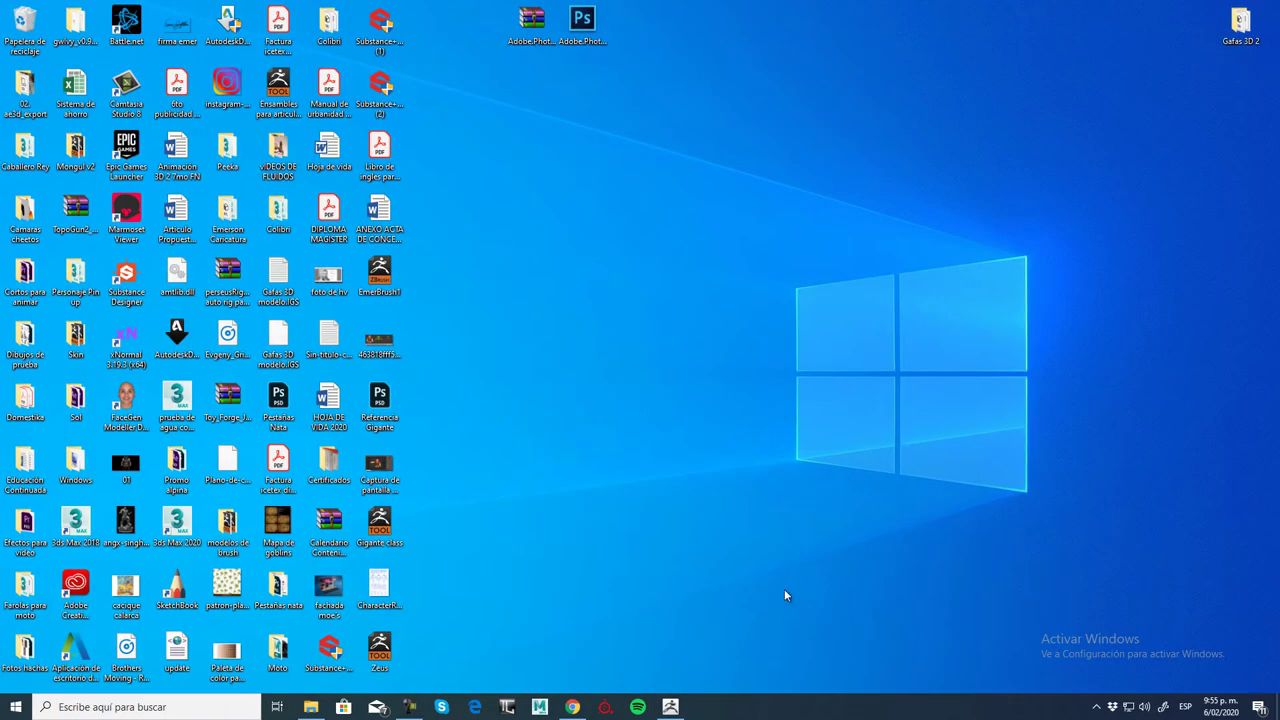
left_click(409, 707)
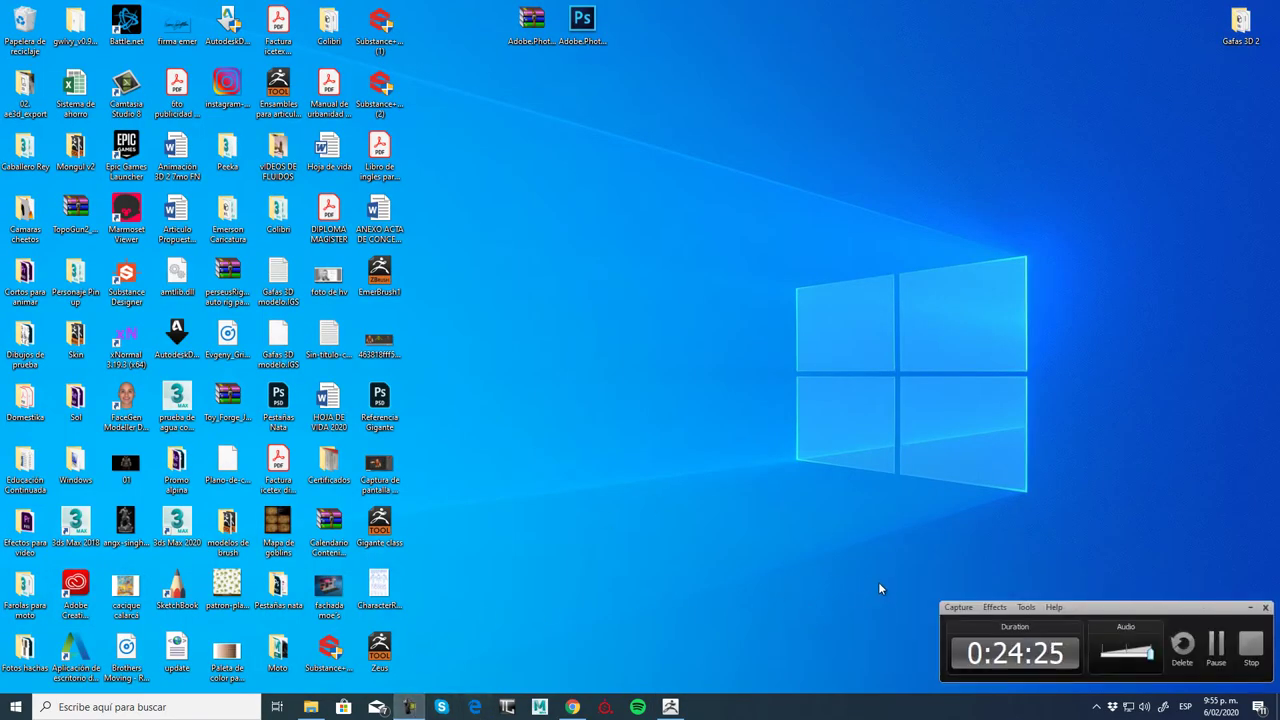
left_click(1252, 608)
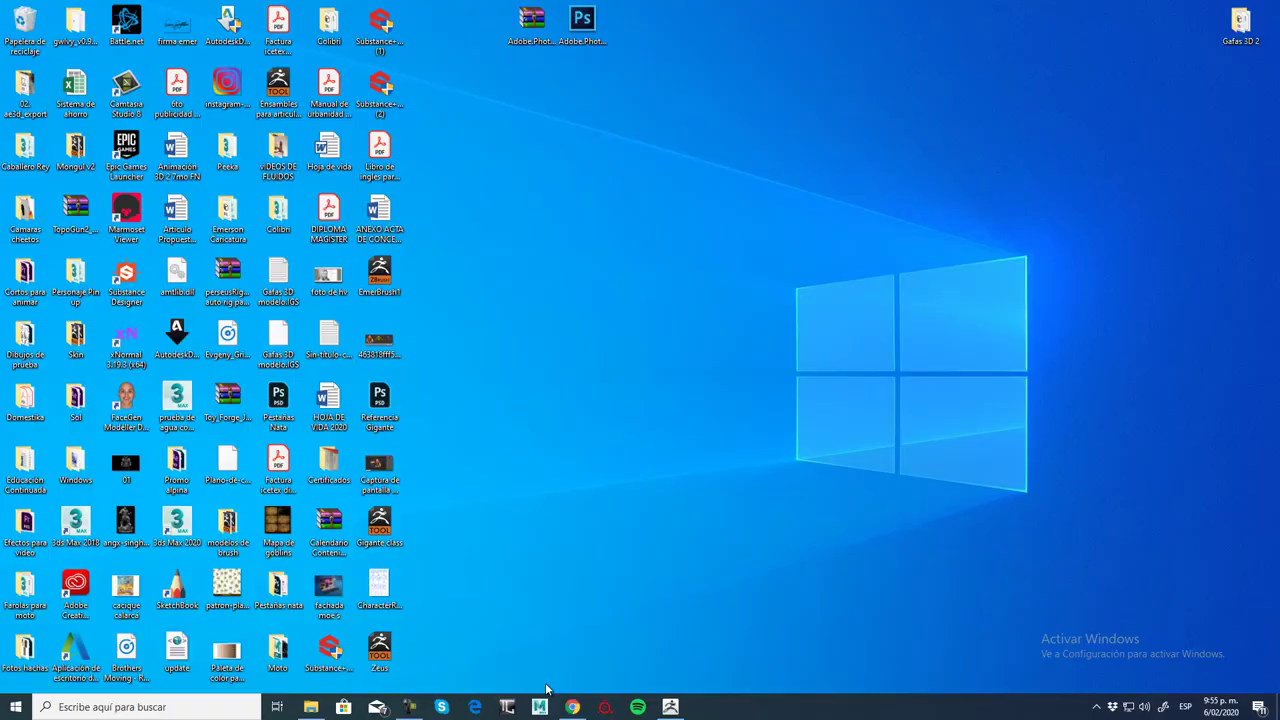
left_click(669, 707)
mouse_move(757, 445)
left_mouse_down("alt")
mouse_move(704, 398)
mouse_move(713, 455)
left_mouse_up("alt")
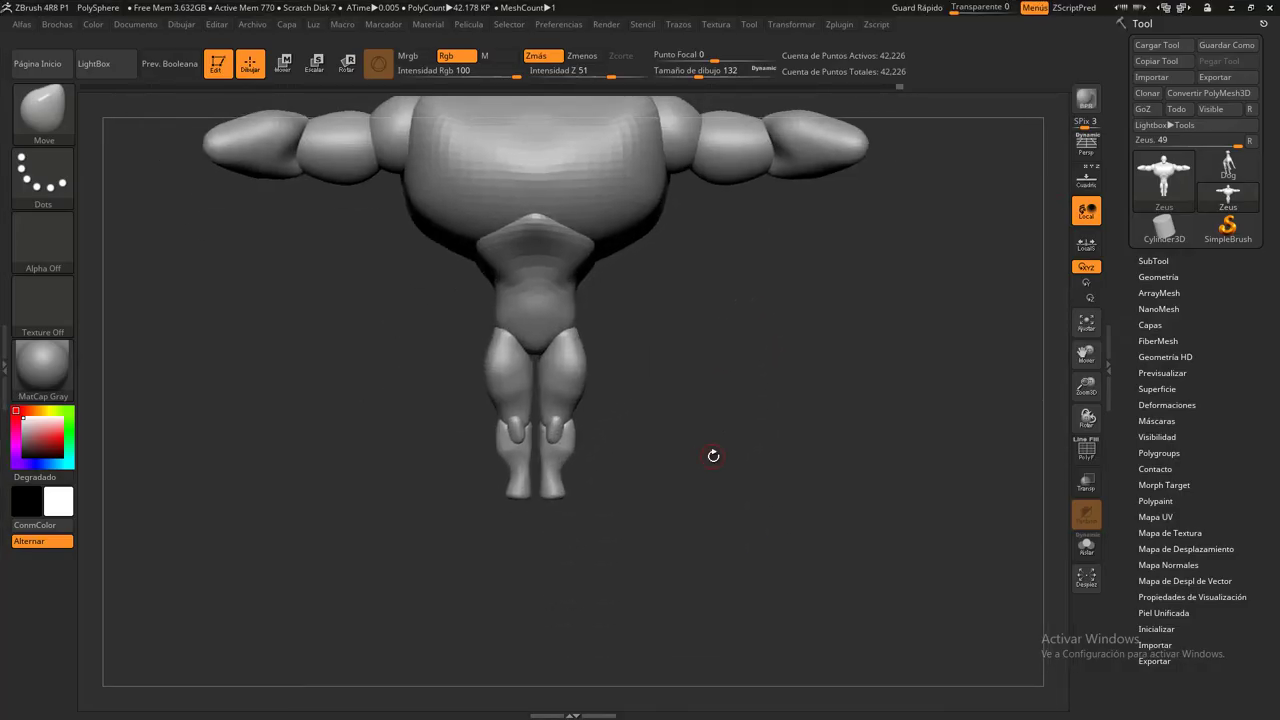
Insert a mirrored pair of spheres under both legs with the EmerBrush insert brush
left_click(43, 108)
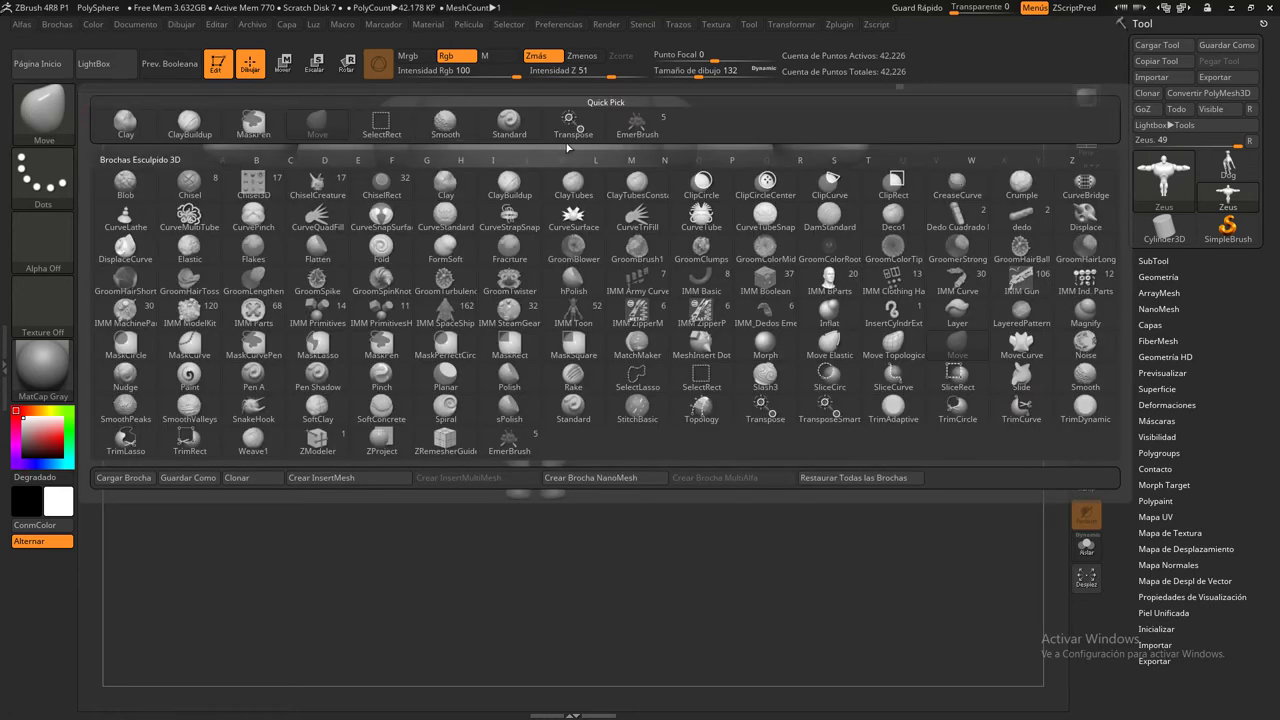
left_click(644, 127)
left_click_drag(627, 552, 707, 389, "alt")
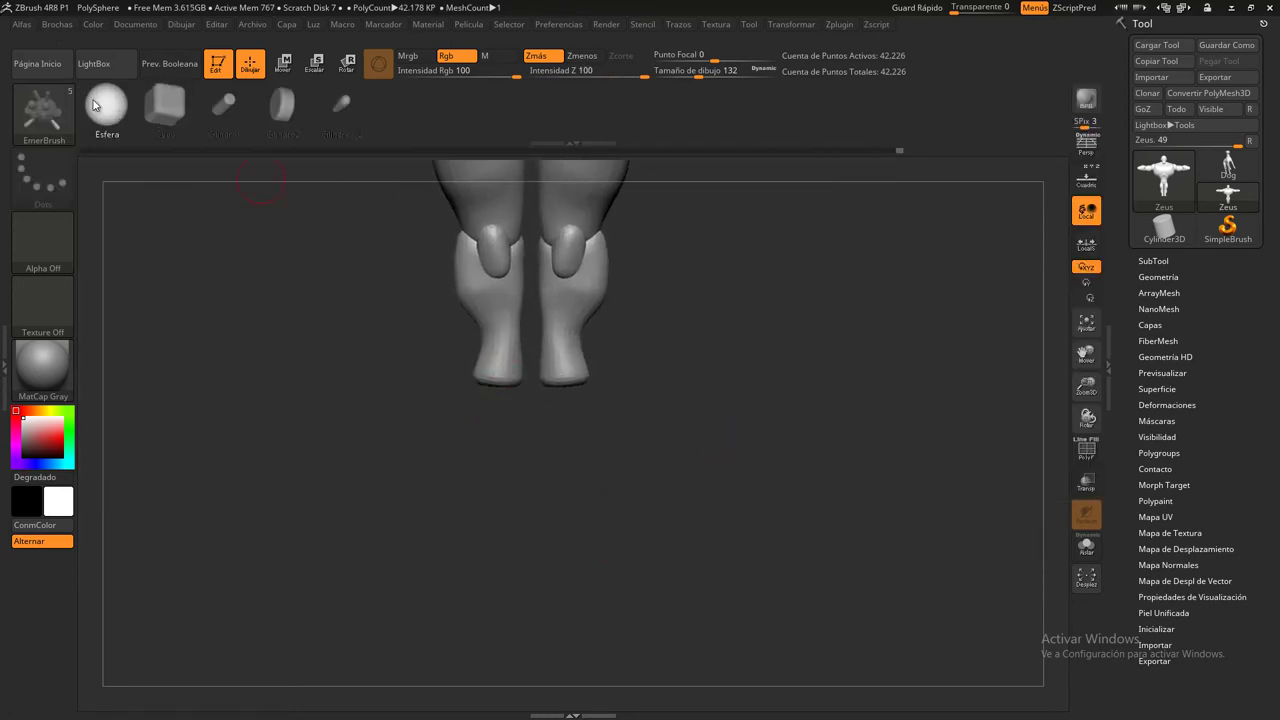
left_click_drag(499, 381, 501, 364)
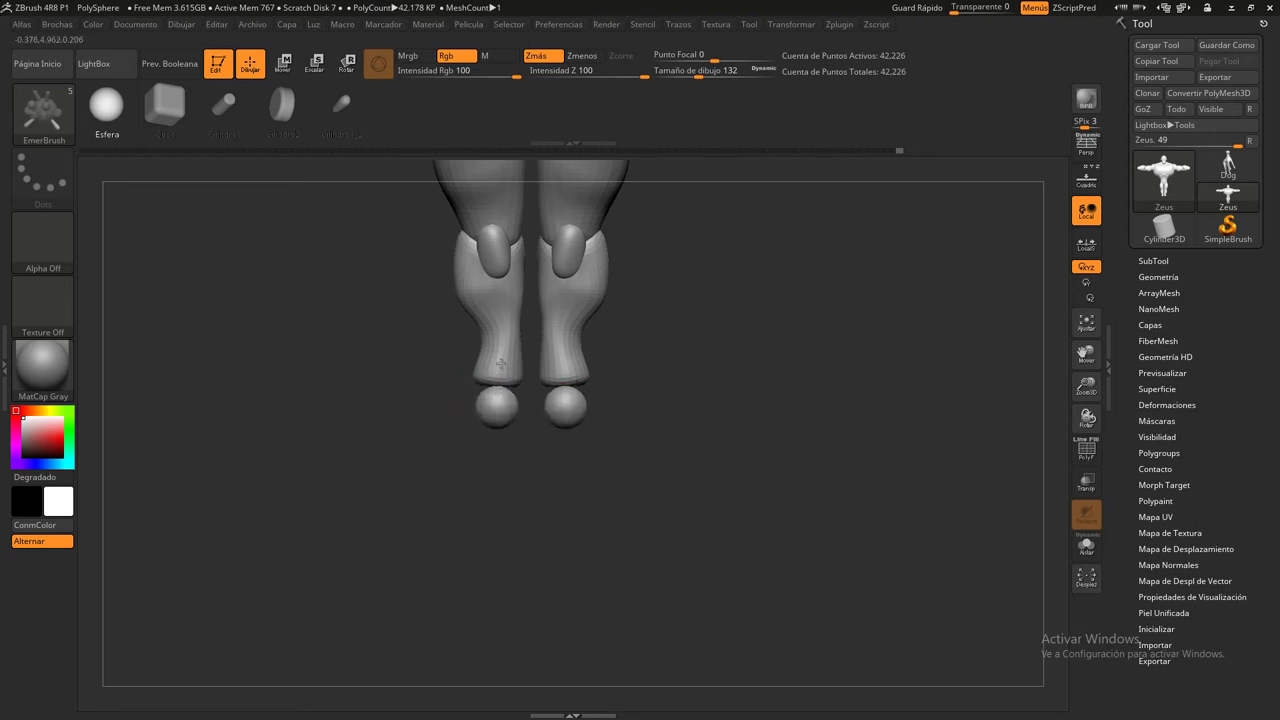
Move and scale the foot spheres with Transpose to match the feet in the reference sketch
left_click(283, 67)
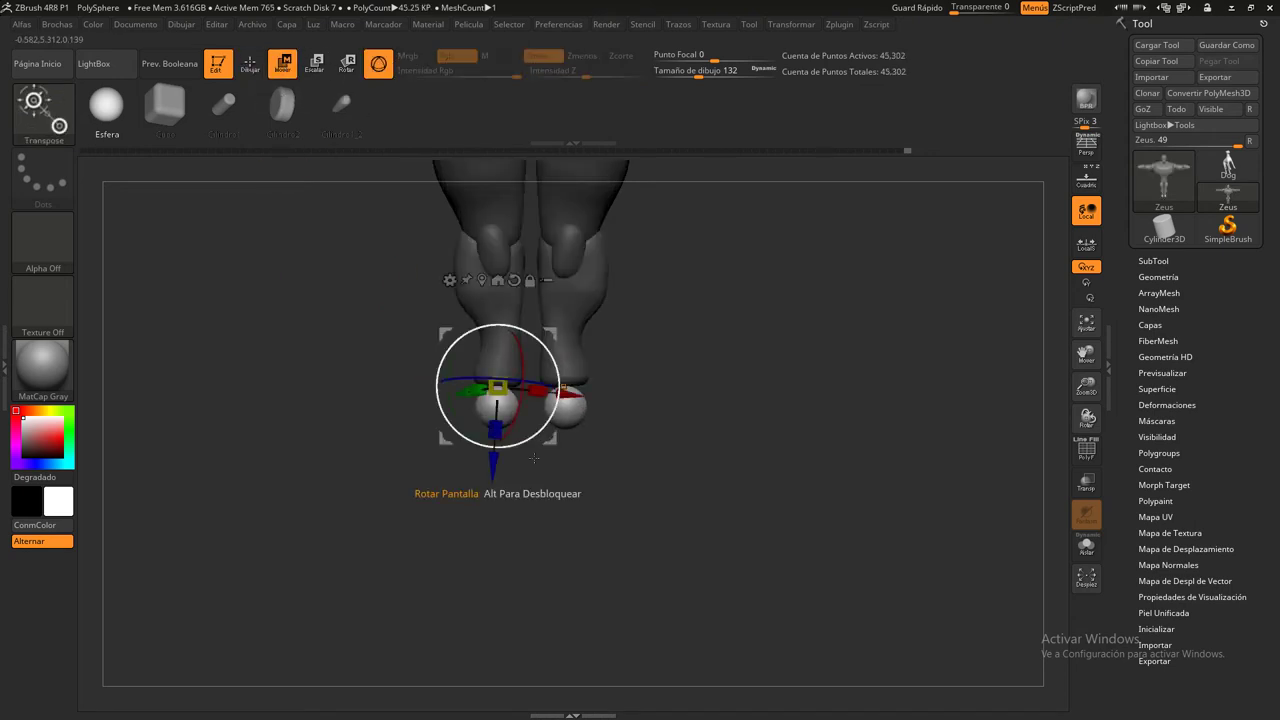
left_click_drag(800, 400, 968, 328)
left_click(1086, 180)
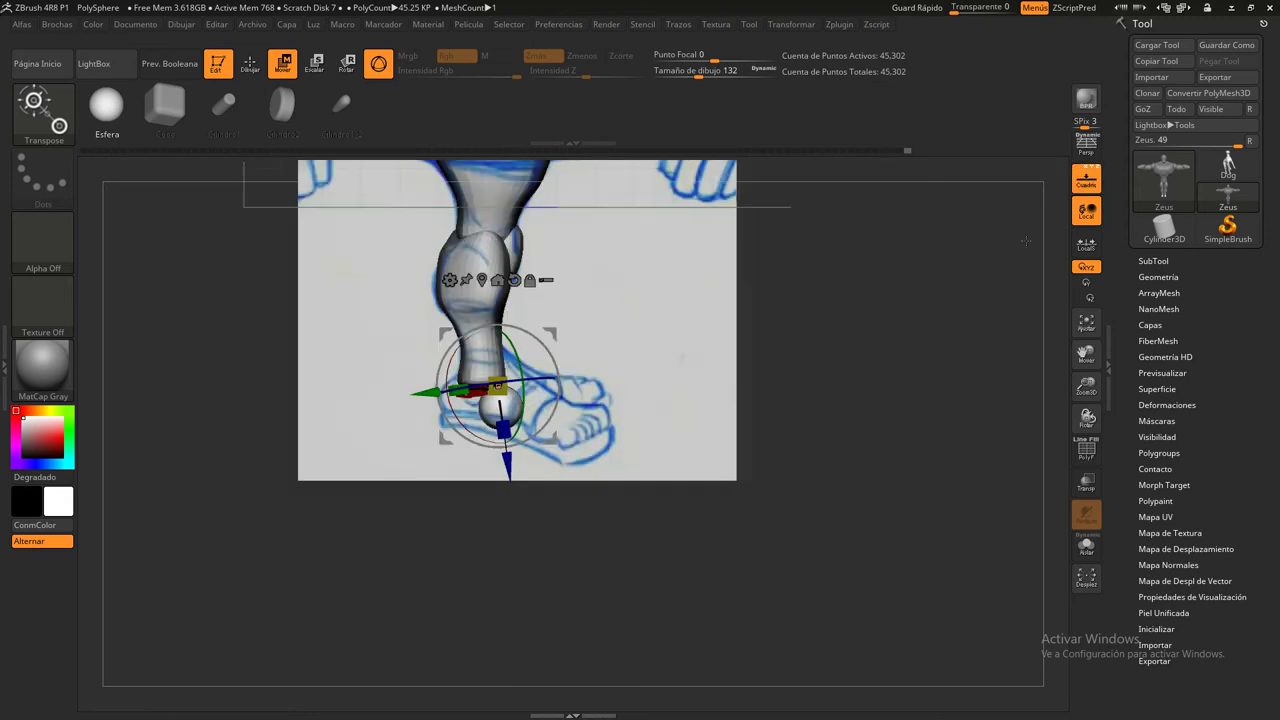
mouse_move(550, 336)
left_mouse_down()
mouse_move(527, 319)
mouse_move(490, 392)
left_mouse_up()
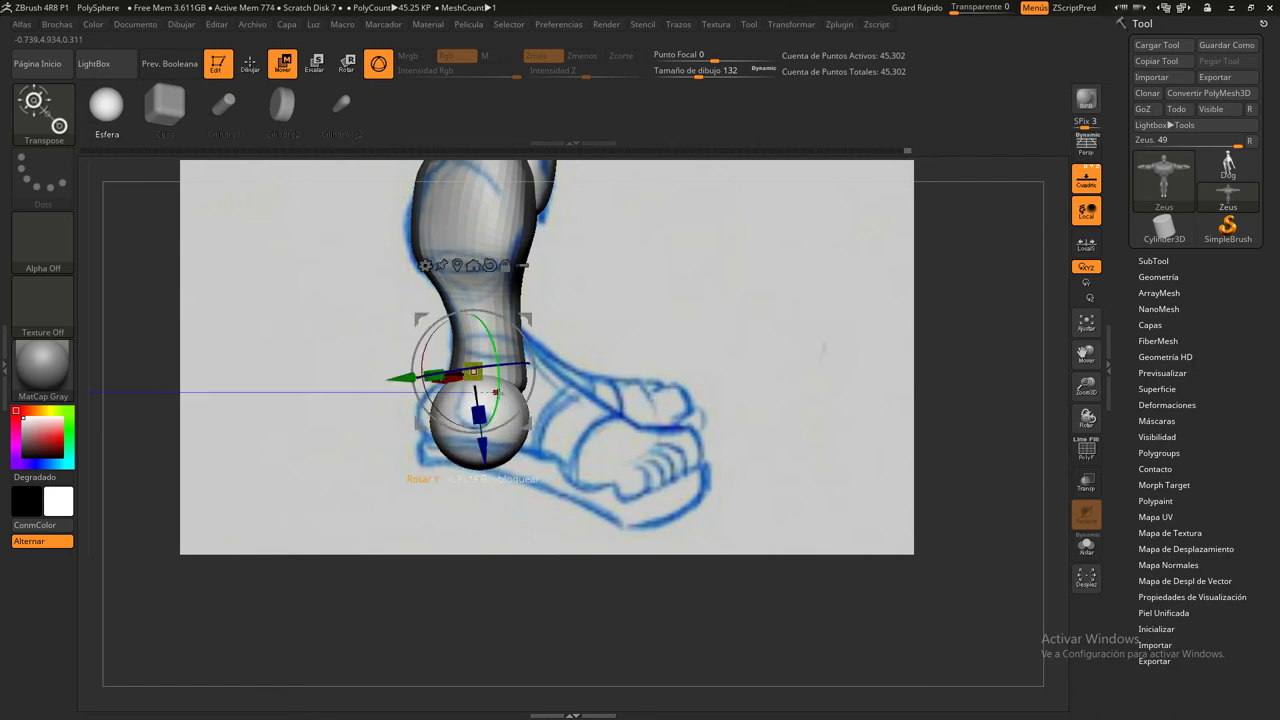
mouse_move(532, 324)
left_mouse_down()
mouse_move(761, 480)
mouse_move(551, 298)
left_mouse_up()
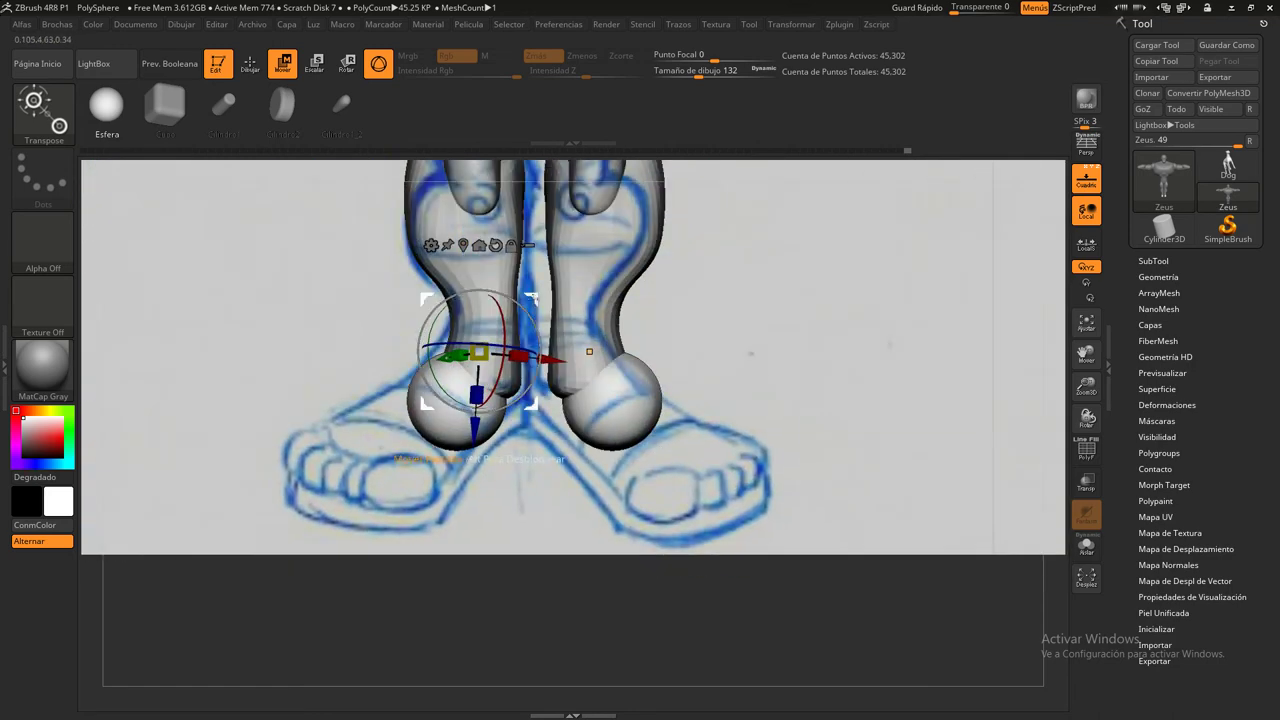
left_click_drag(570, 352, 709, 343)
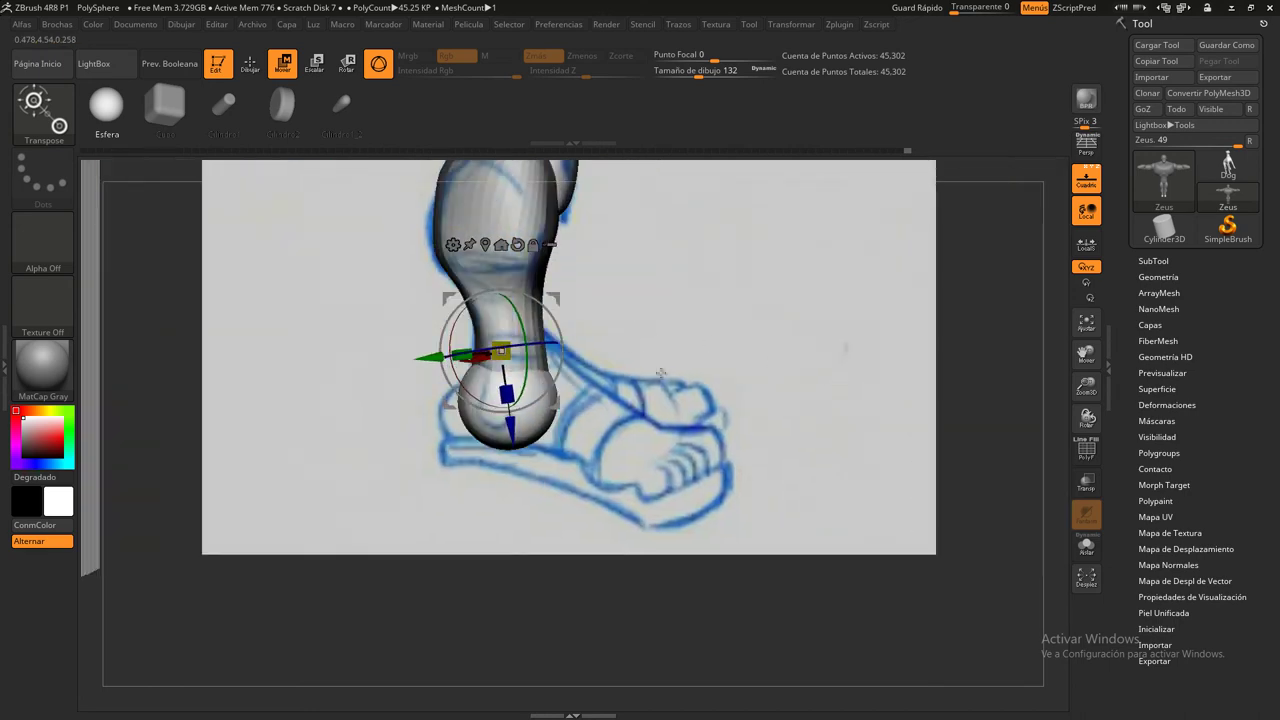
left_click(157, 108)
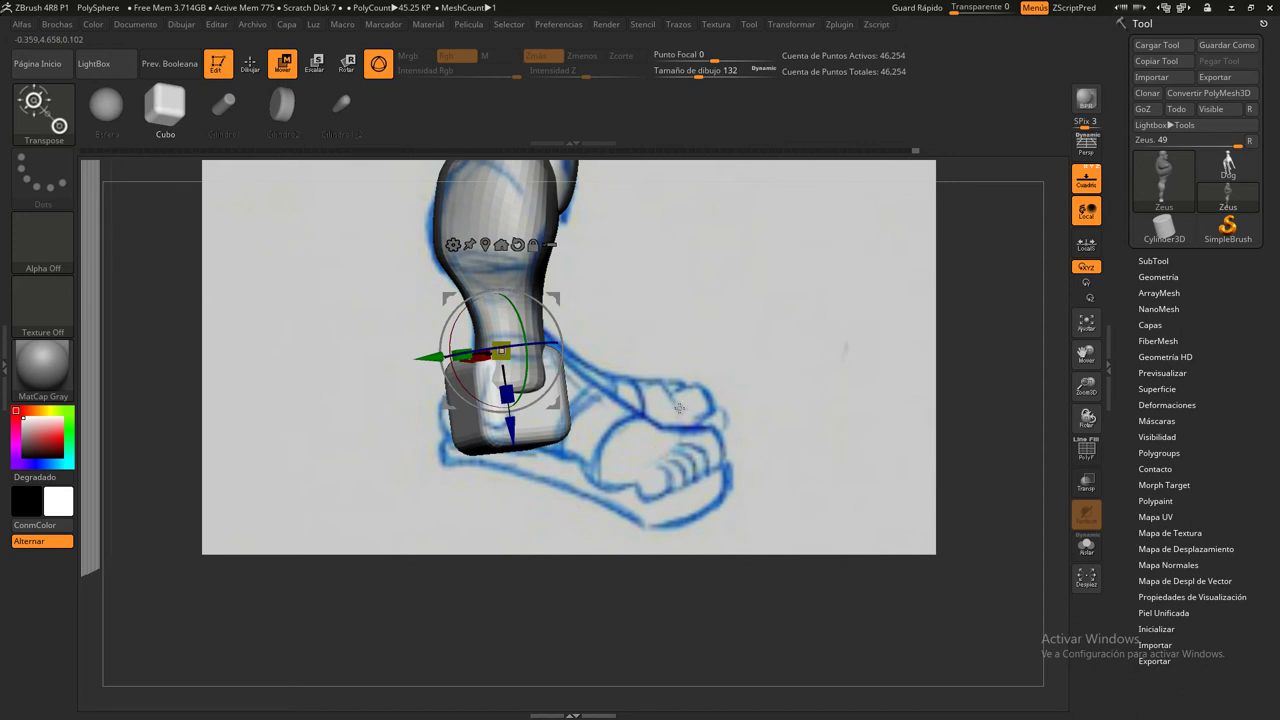
left_click(106, 104)
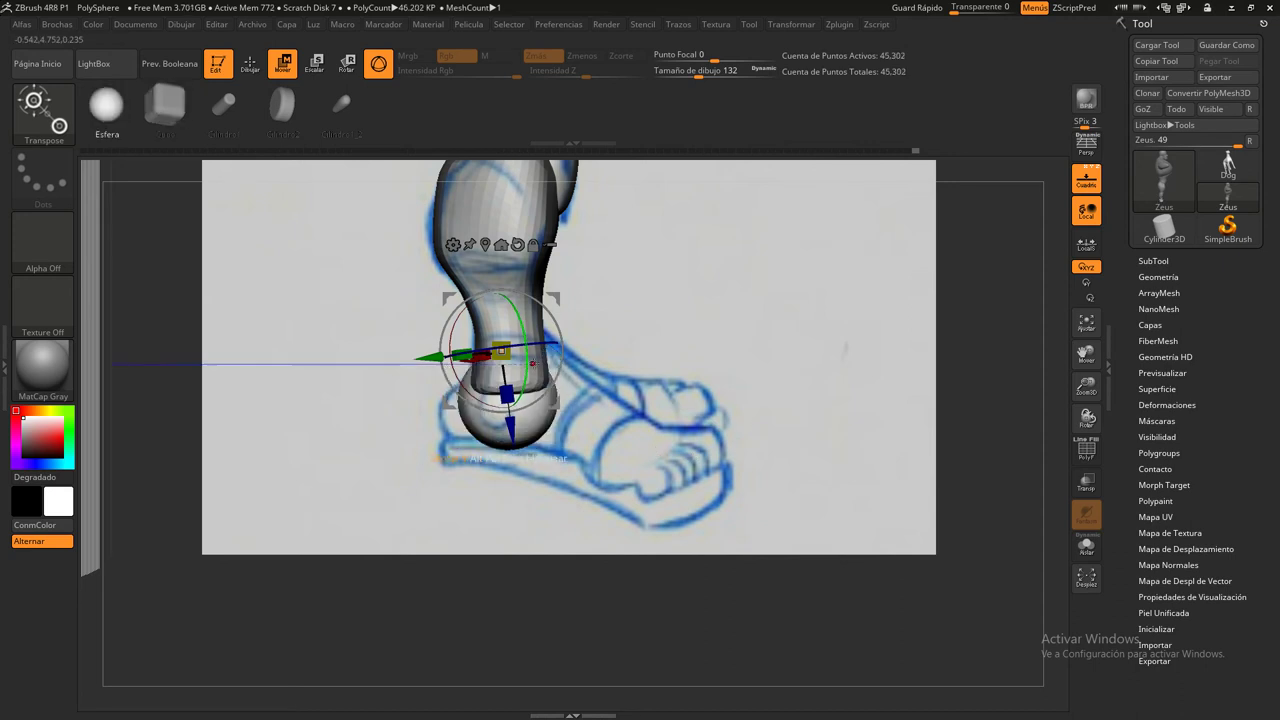
mouse_move(800, 404)
left_mouse_down("shift")
mouse_move(663, 404)
mouse_move(750, 353)
left_mouse_up("shift")
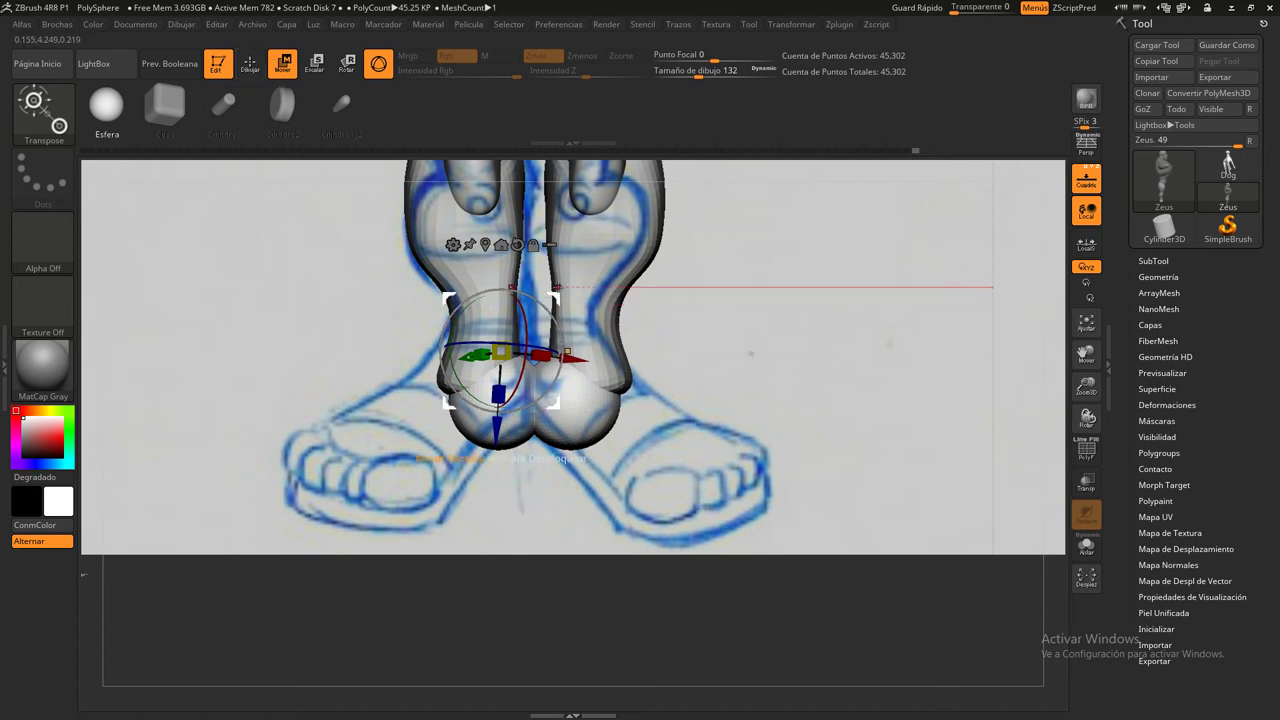
left_click_drag(572, 356, 537, 299)
Insert a cube at the front of the foot sphere
left_click(250, 63)
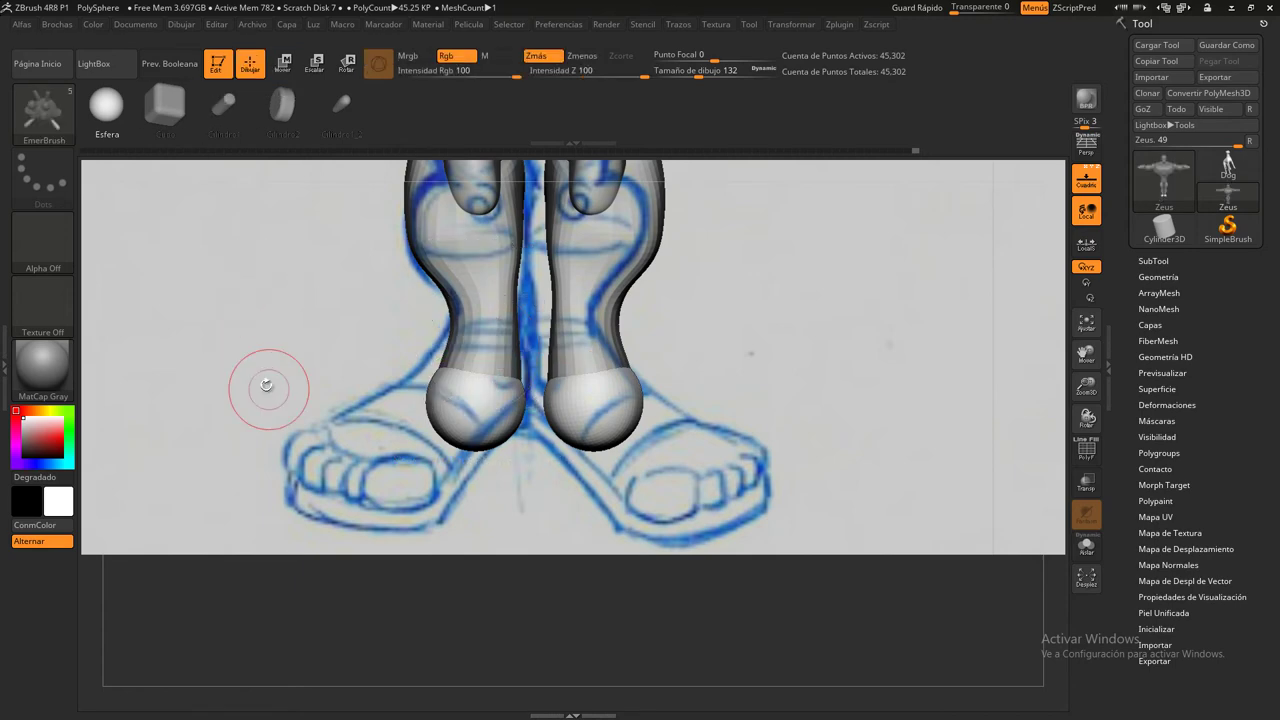
left_click_drag(266, 380, 511, 370)
left_click(165, 104)
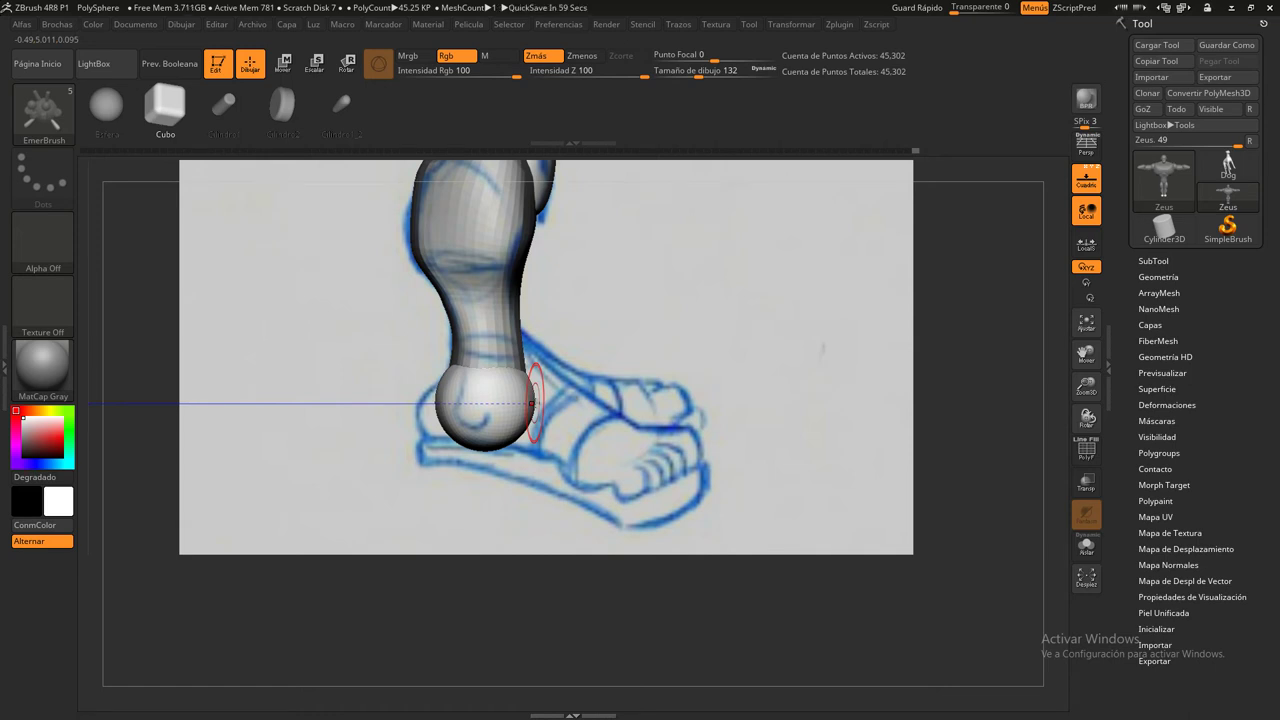
left_click_drag(532, 403, 600, 420)
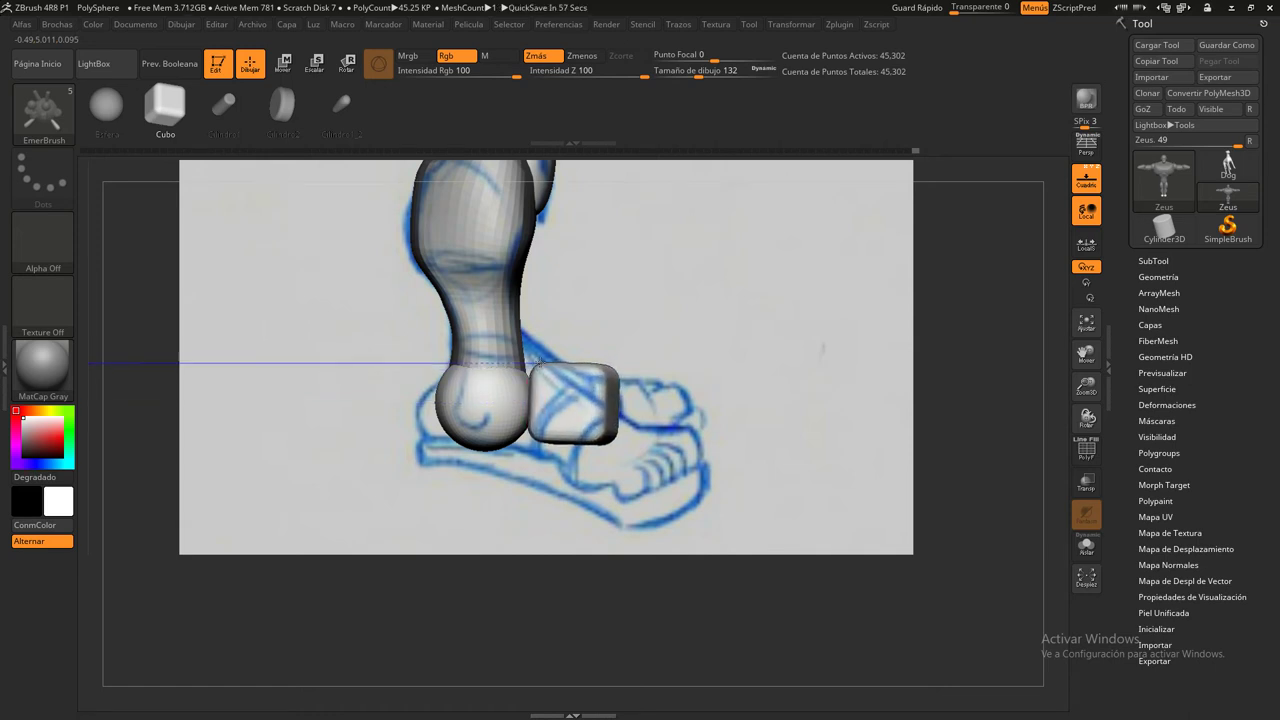
Move both cube toes into place on the feet and flatten them along Y
left_click(284, 65)
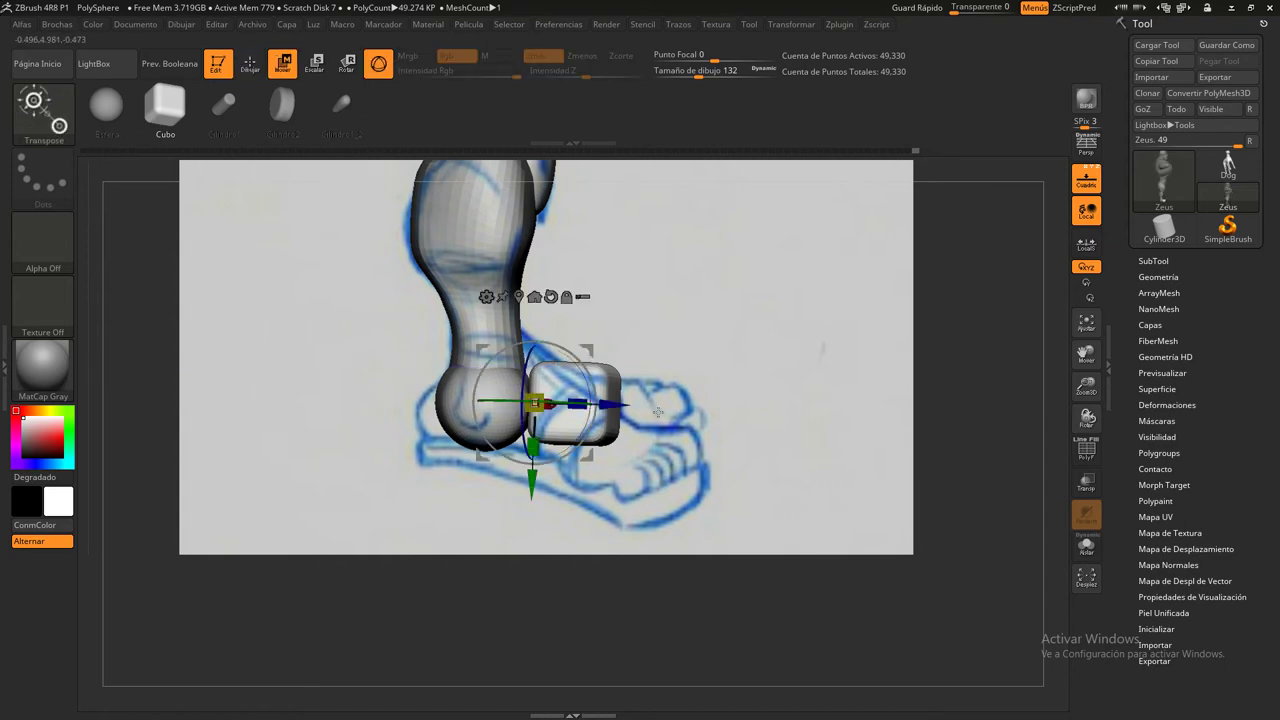
left_click_drag(590, 357, 575, 360)
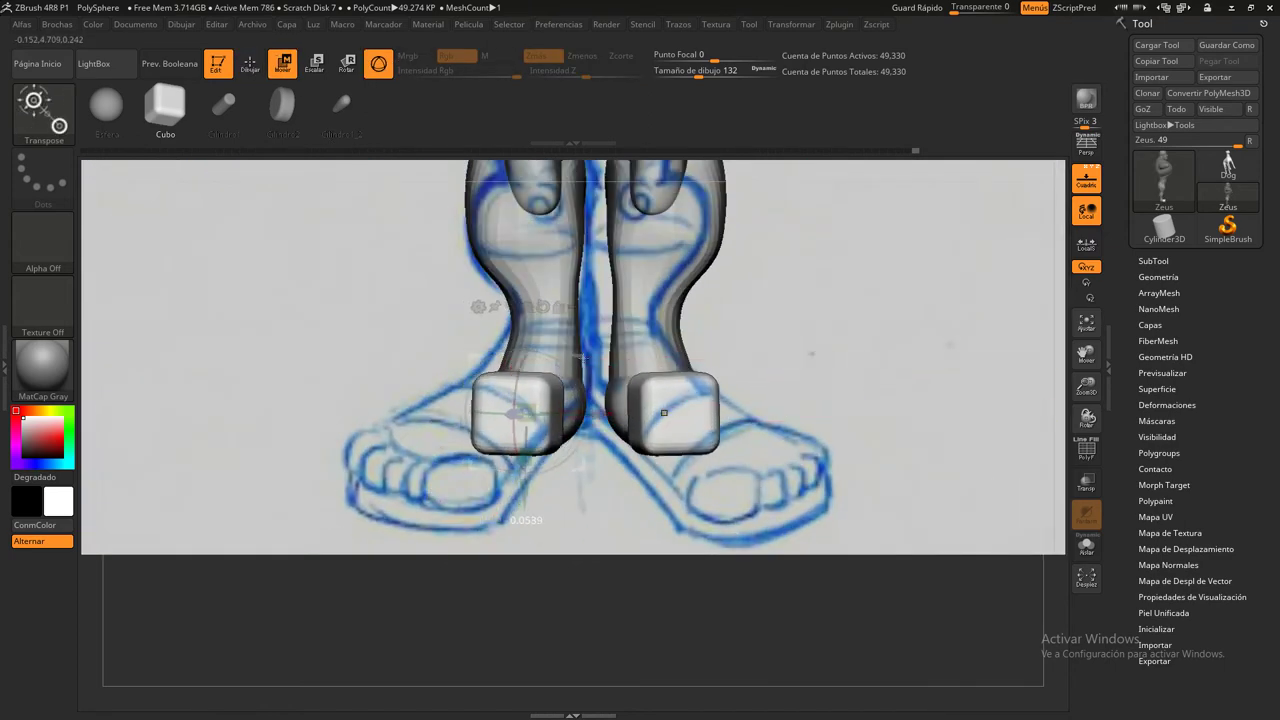
left_click_drag(580, 356, 575, 412)
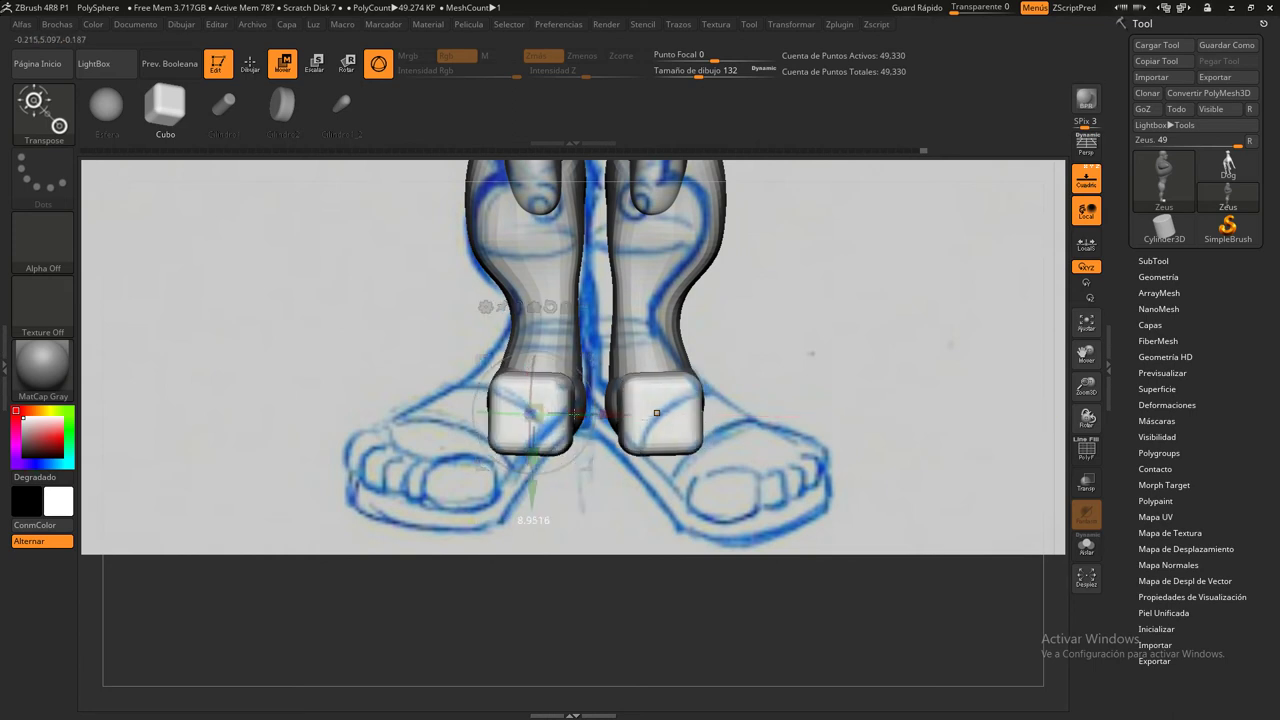
left_click_drag(575, 412, 584, 361)
left_click_drag(658, 414, 849, 349)
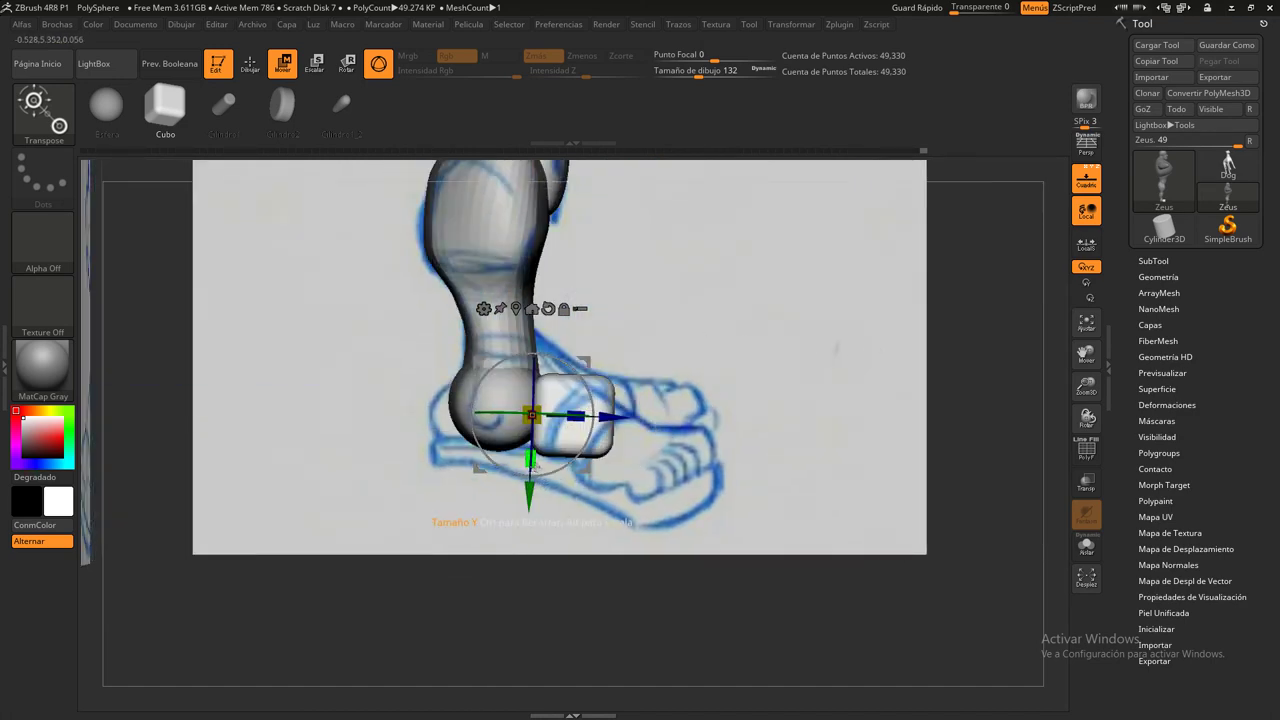
left_click_drag(530, 461, 586, 365)
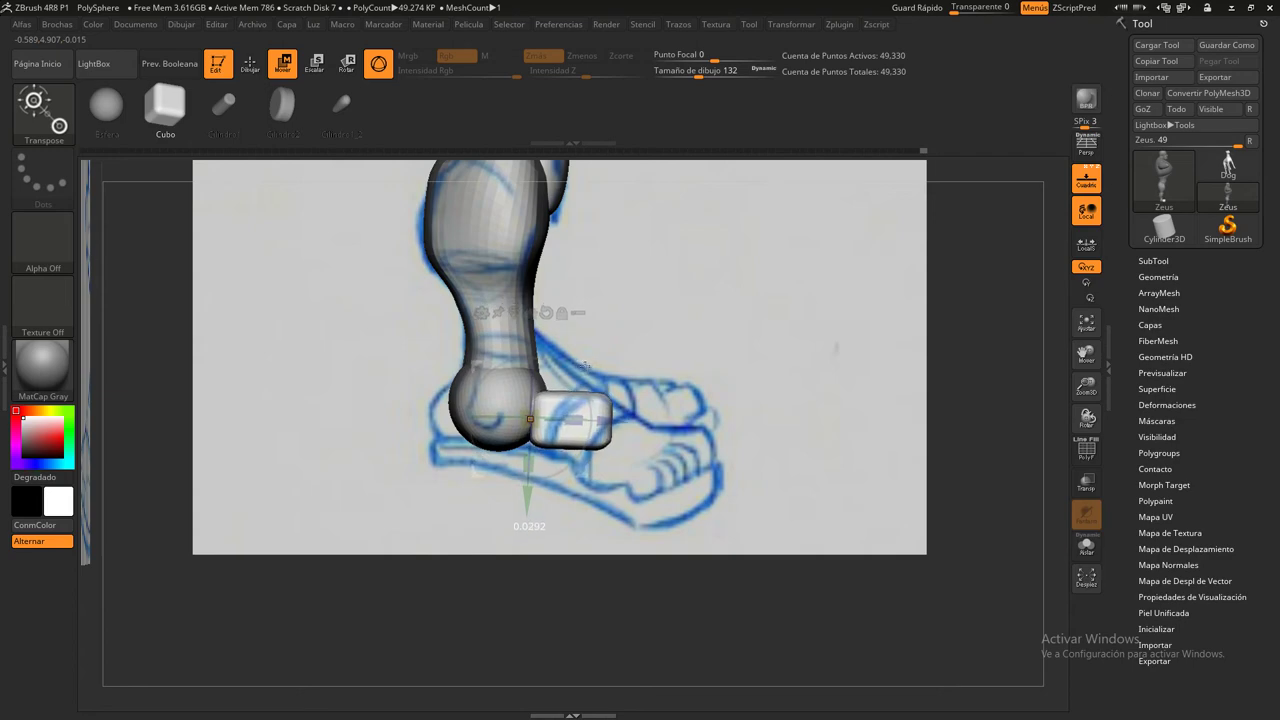
With the Move brush at size 228, pull up both toe blocks' tops, checking front and side views
key("q")
left_click(42, 110)
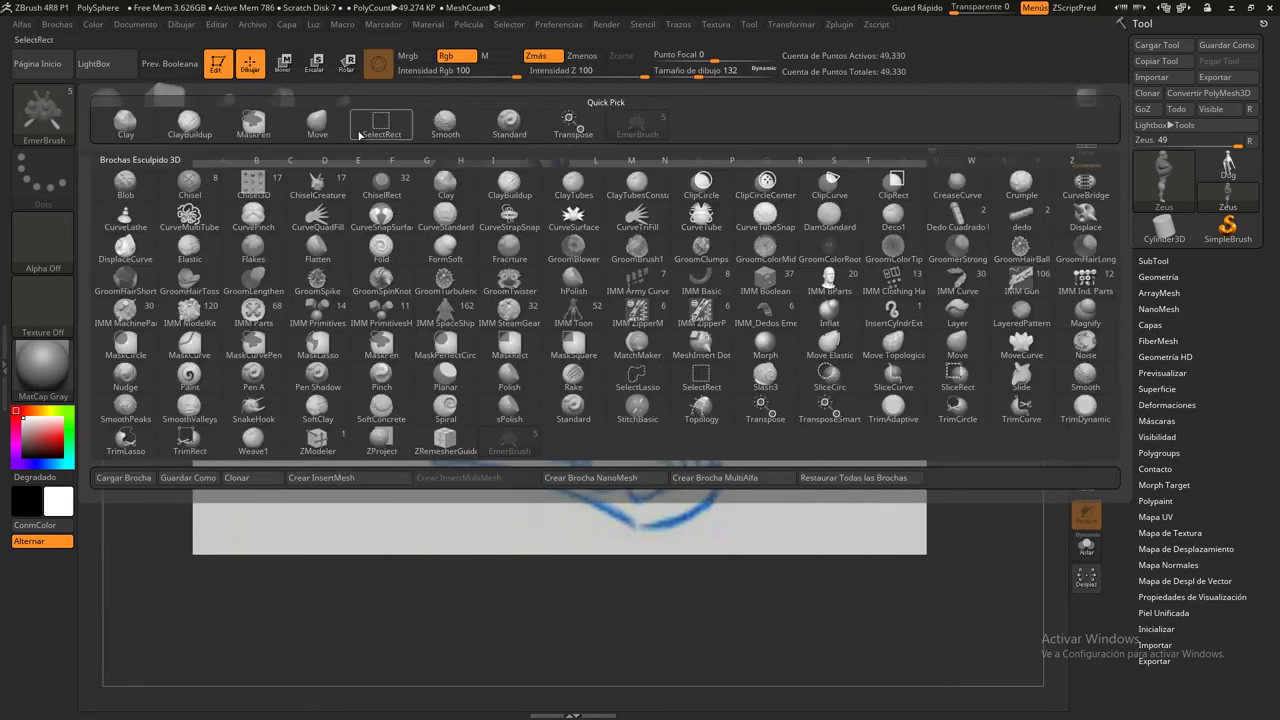
left_click(305, 128)
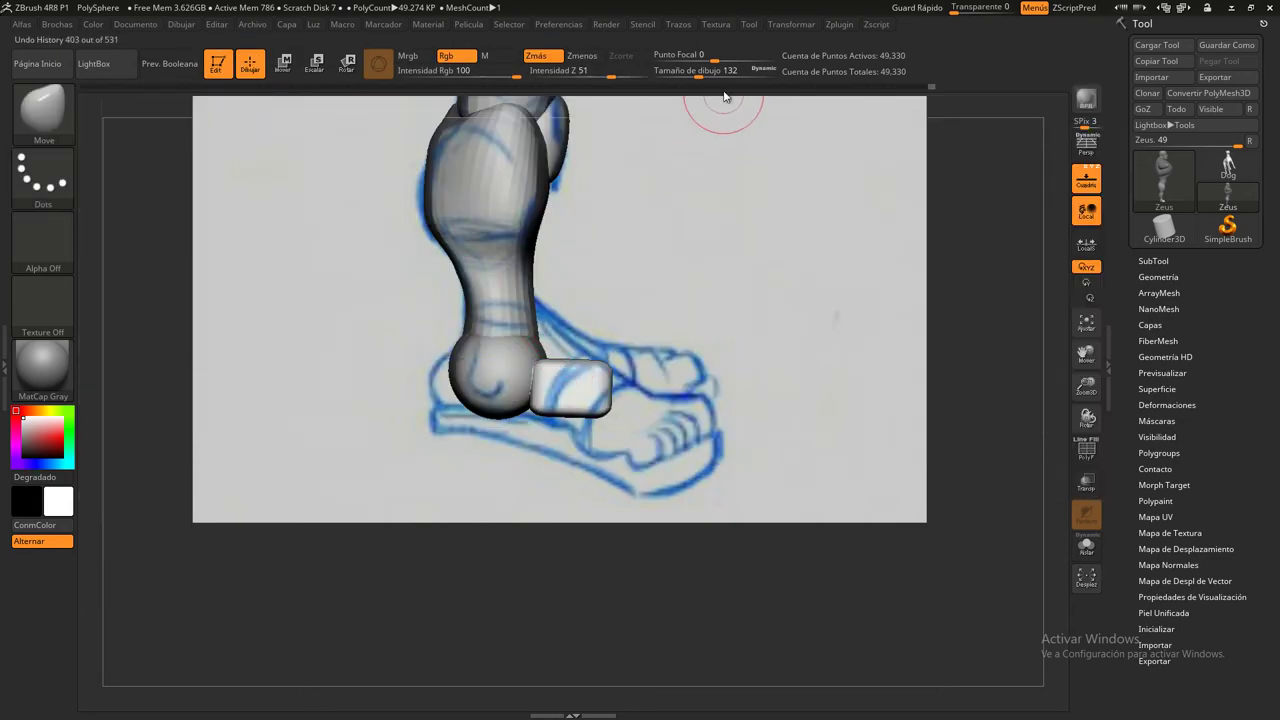
left_click_drag(703, 73, 712, 73)
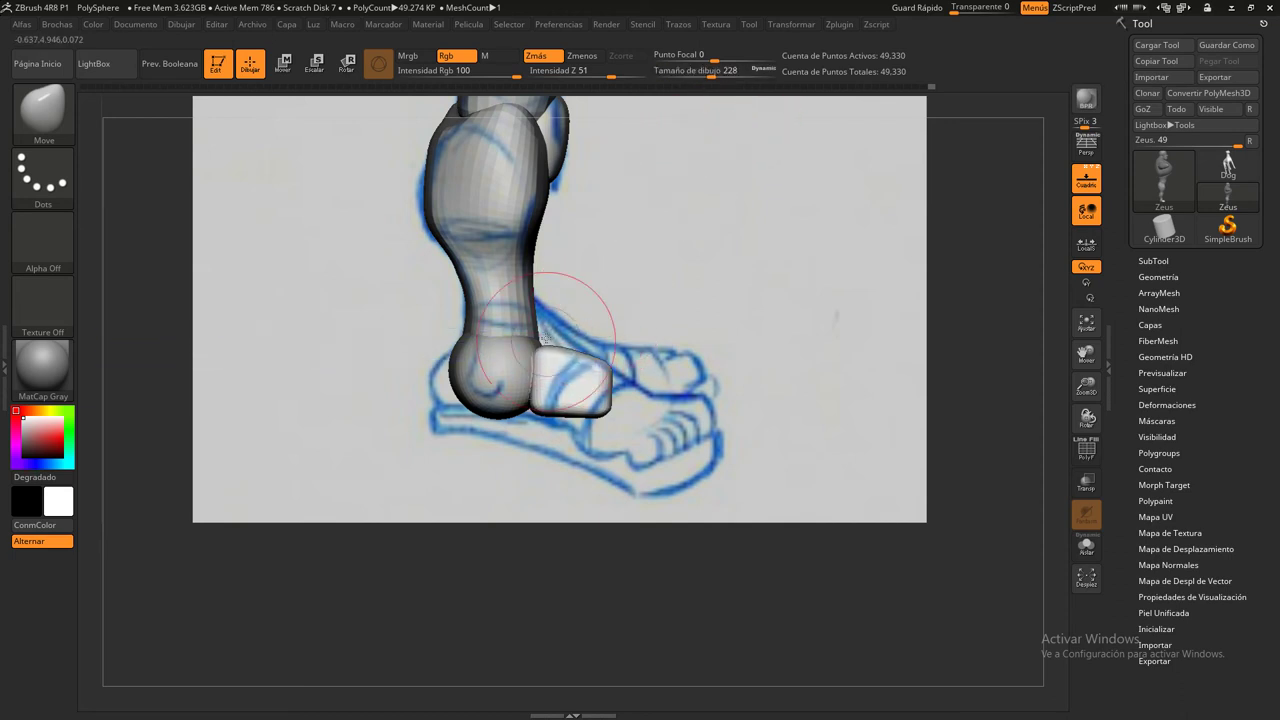
right_click_drag(530, 412, 544, 357, "shift")
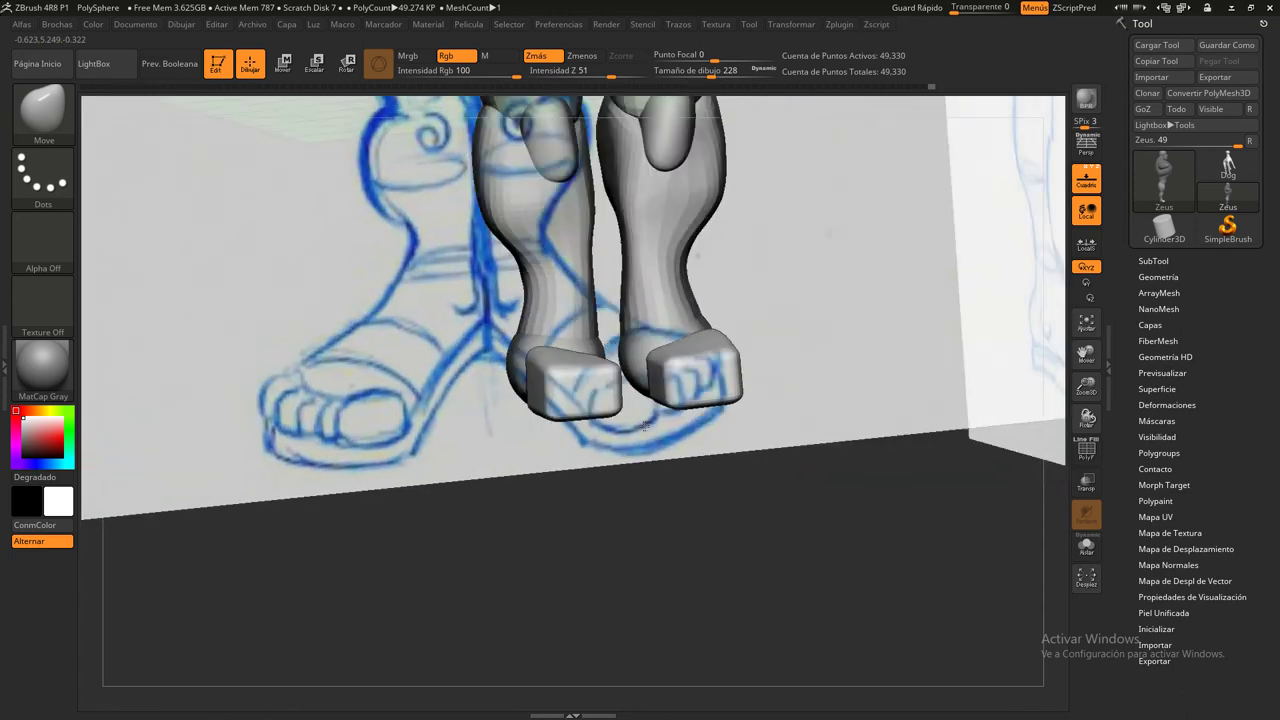
mouse_move(544, 357)
left_mouse_down()
mouse_move(600, 352)
mouse_move(538, 377)
left_mouse_up()
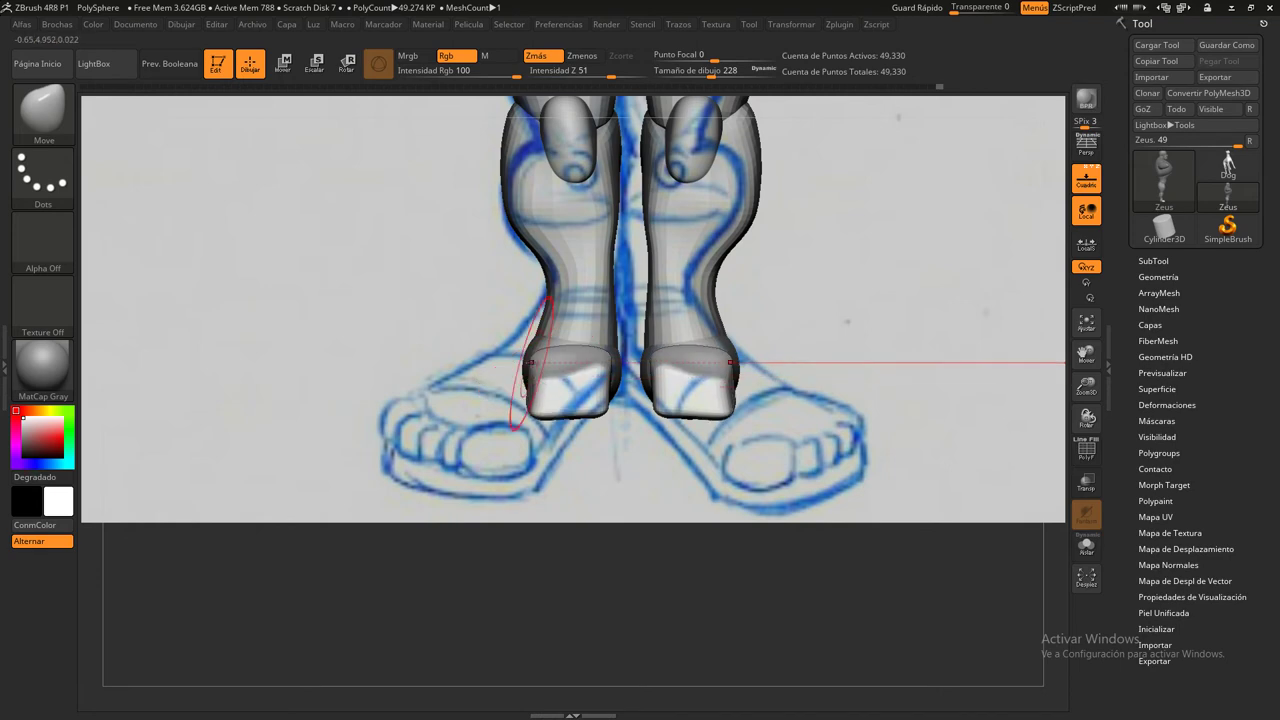
right_click_drag(543, 425, 554, 371, "shift")
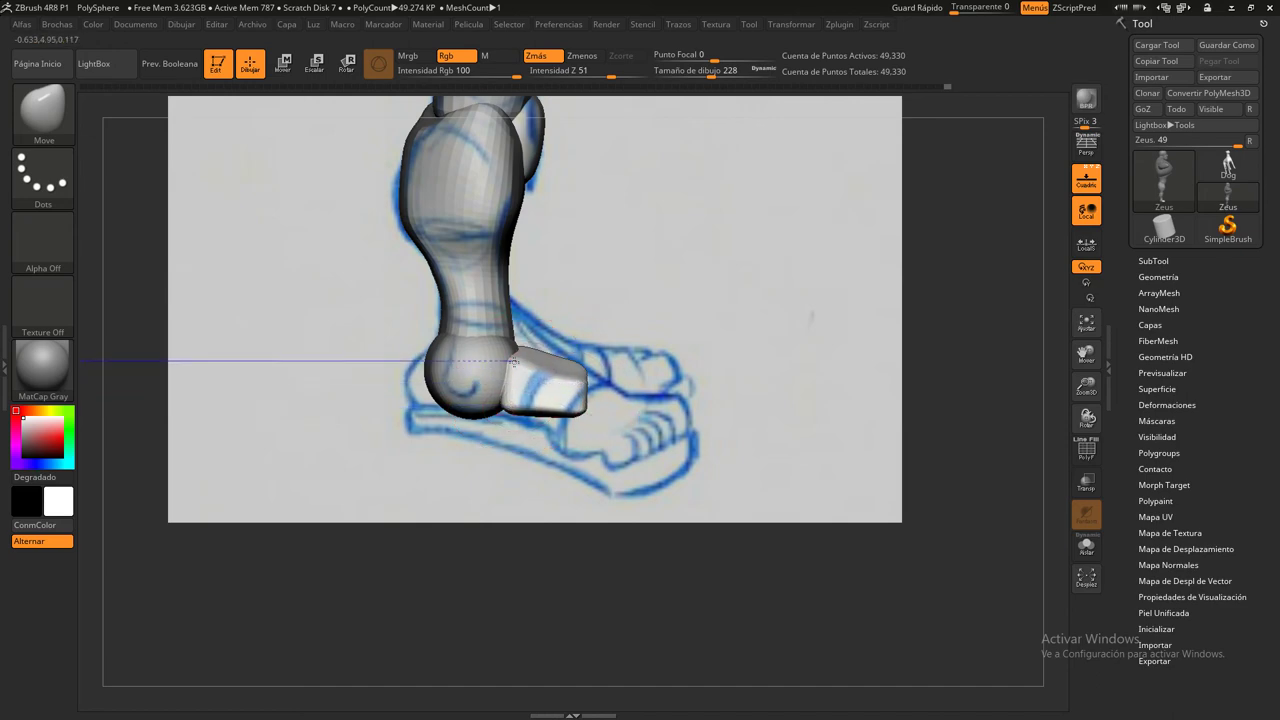
right_click_drag(663, 386, 687, 424, "shift")
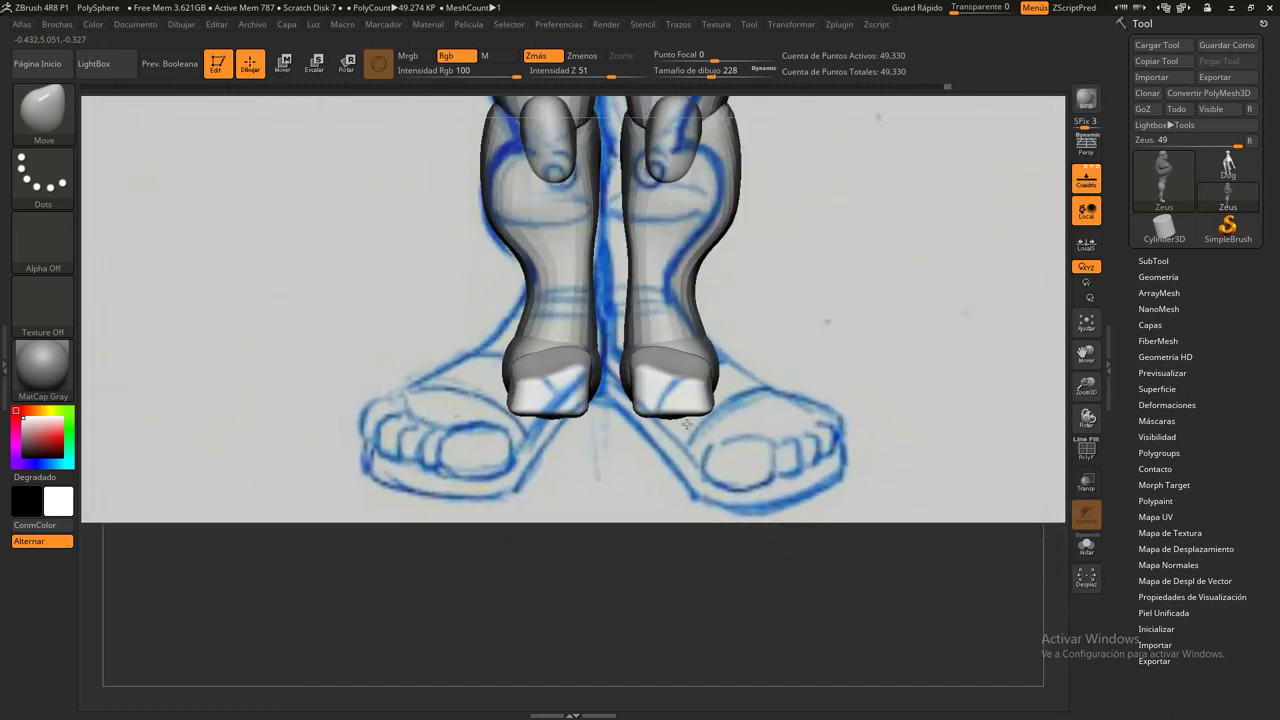
mouse_move(614, 471)
right_mouse_down()
mouse_move(628, 343)
mouse_move(600, 440)
right_mouse_up()
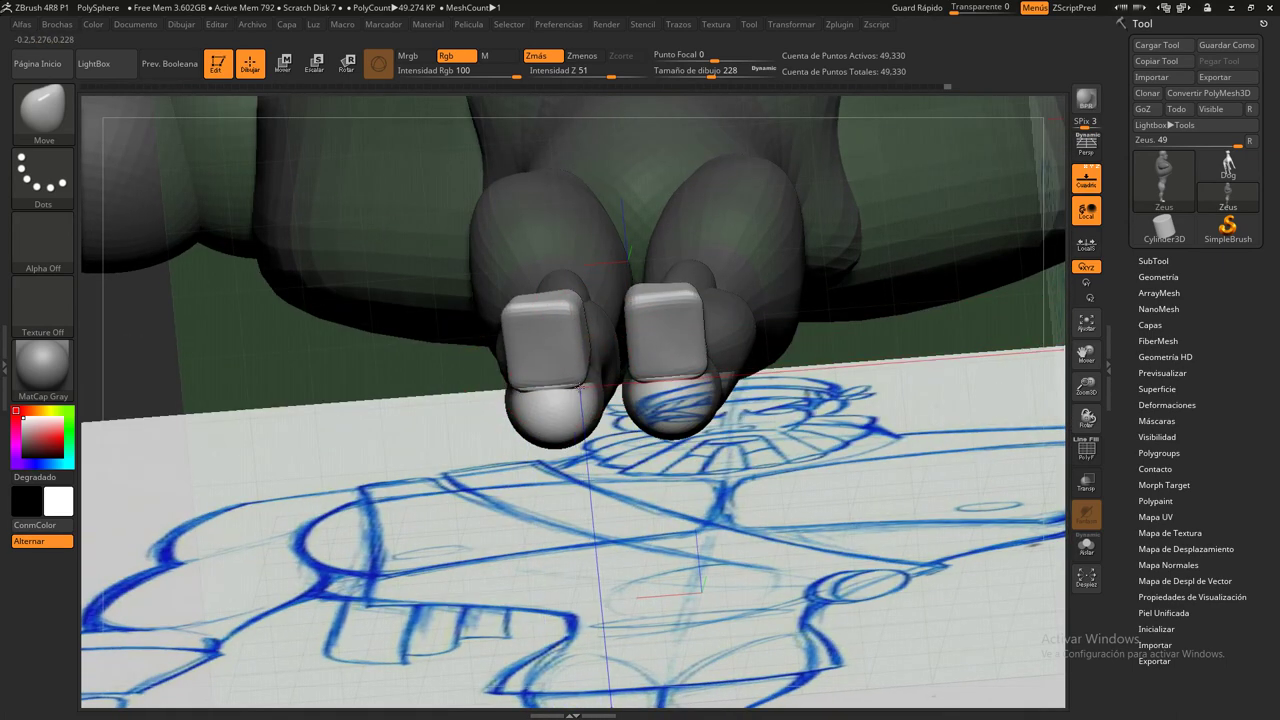
right_click_drag(580, 385, 675, 396)
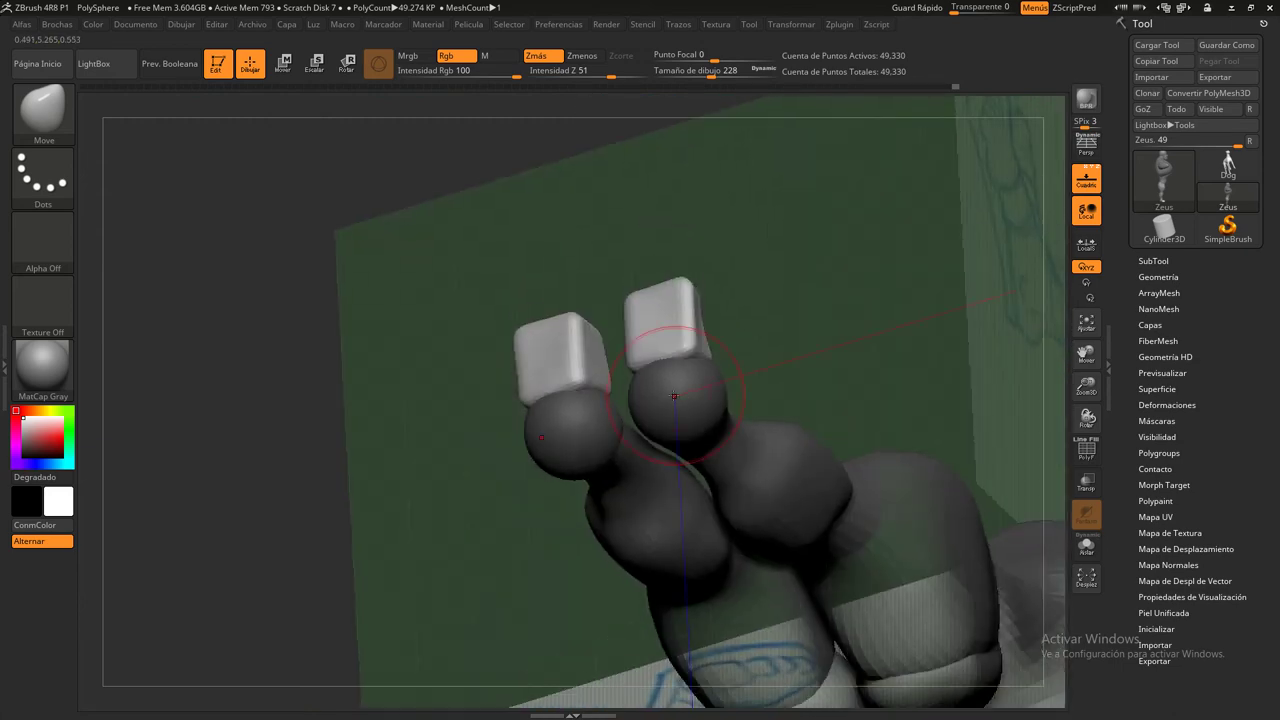
mouse_move(449, 364)
right_mouse_down()
mouse_move(790, 362)
mouse_move(759, 510)
mouse_move(809, 523)
mouse_move(909, 277)
right_mouse_up()
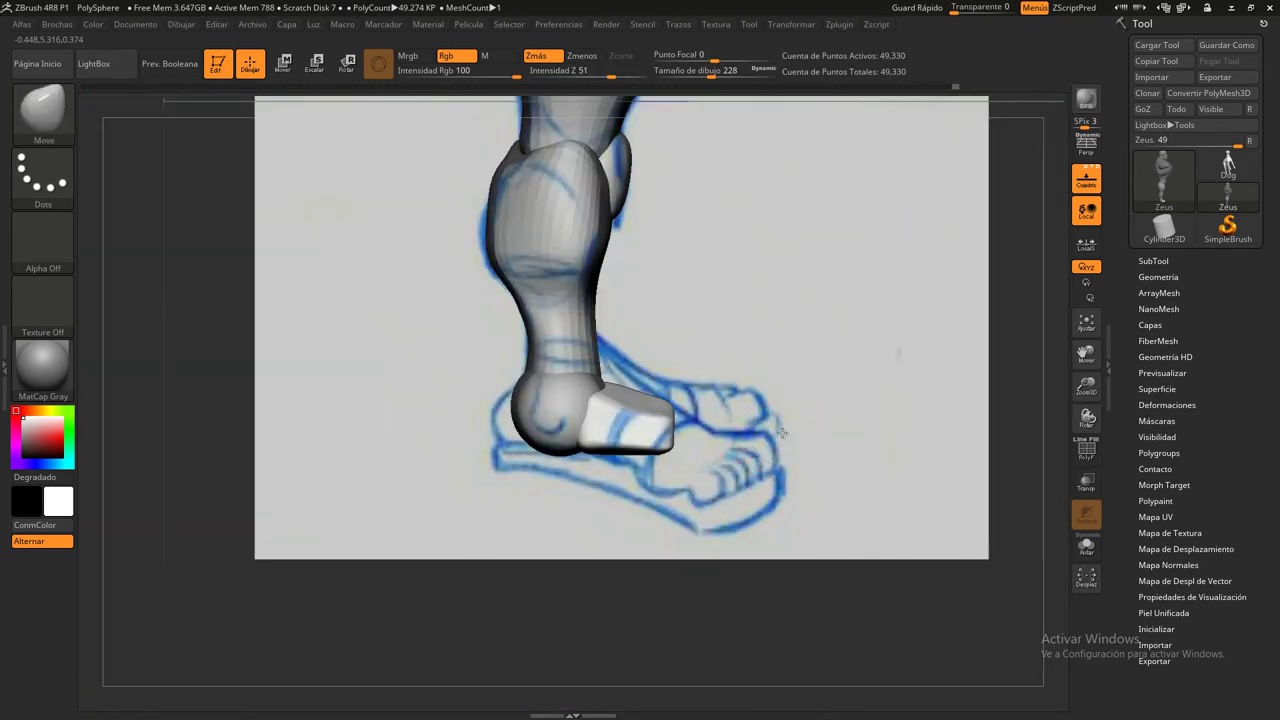
left_click_drag(810, 420, 760, 420)
Stretch the toe block forward along the foot with Transpose Move in side view
left_click(55, 121)
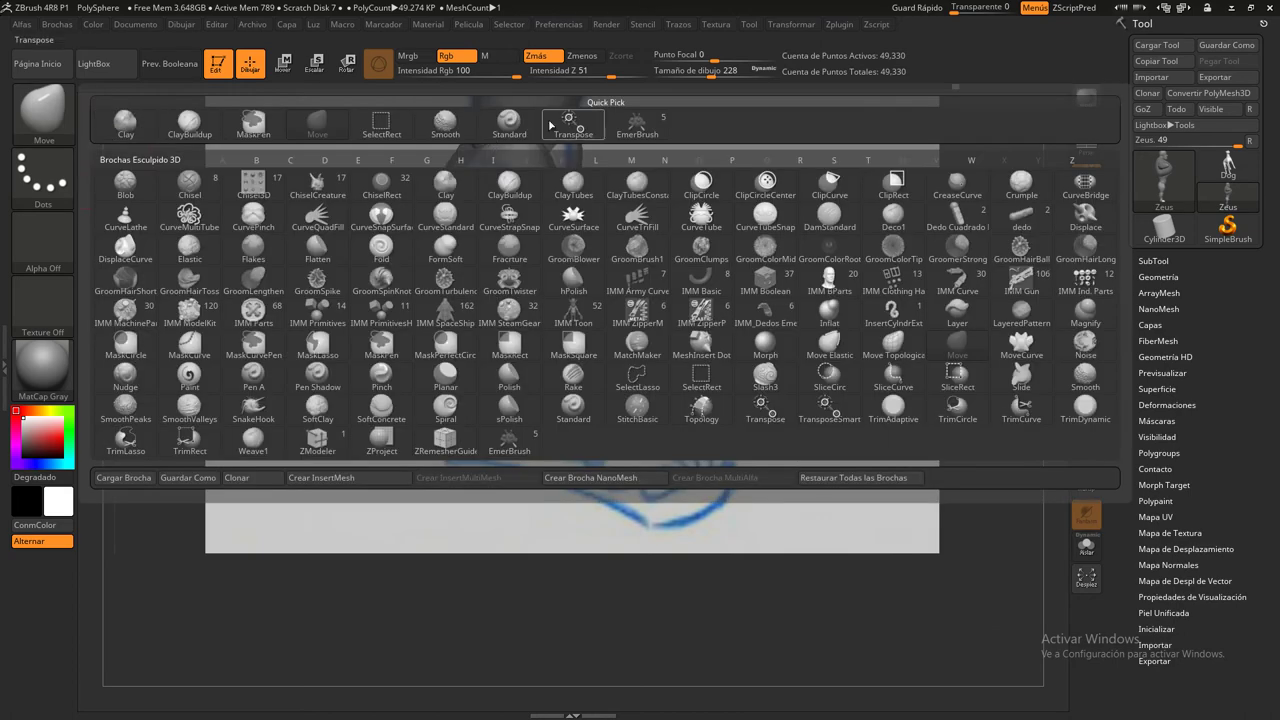
left_click(640, 128)
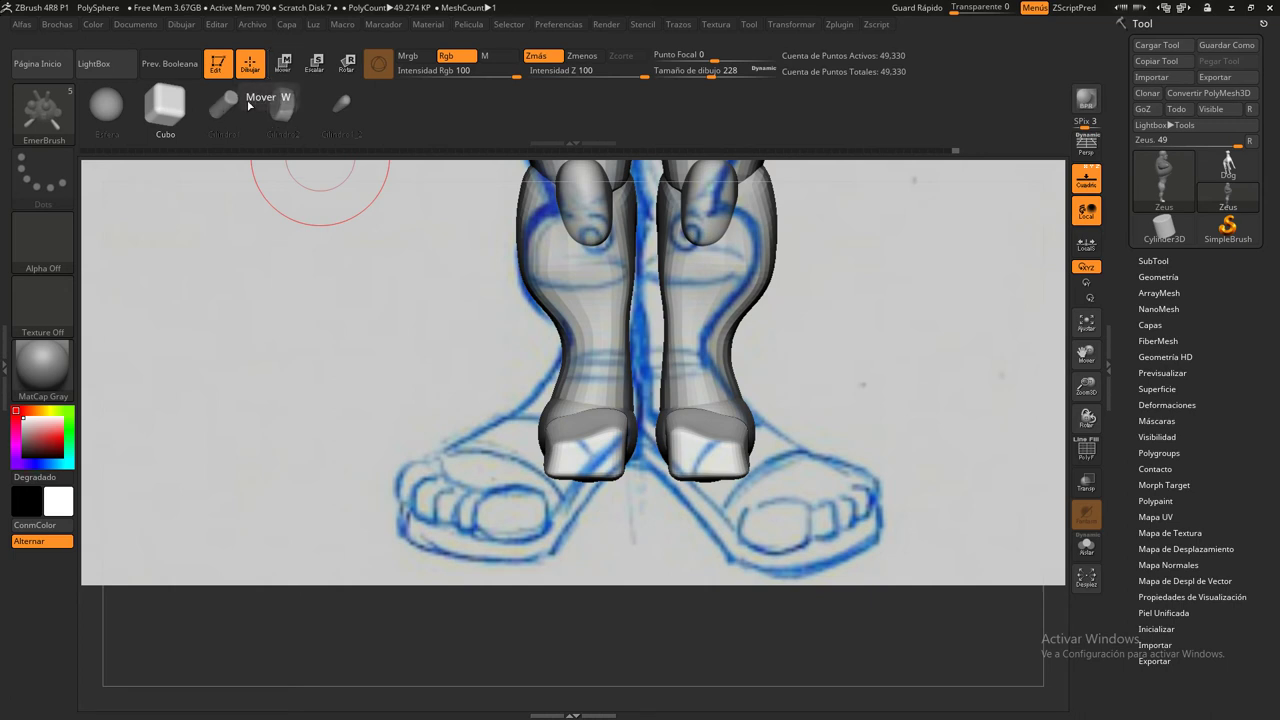
left_click(284, 66)
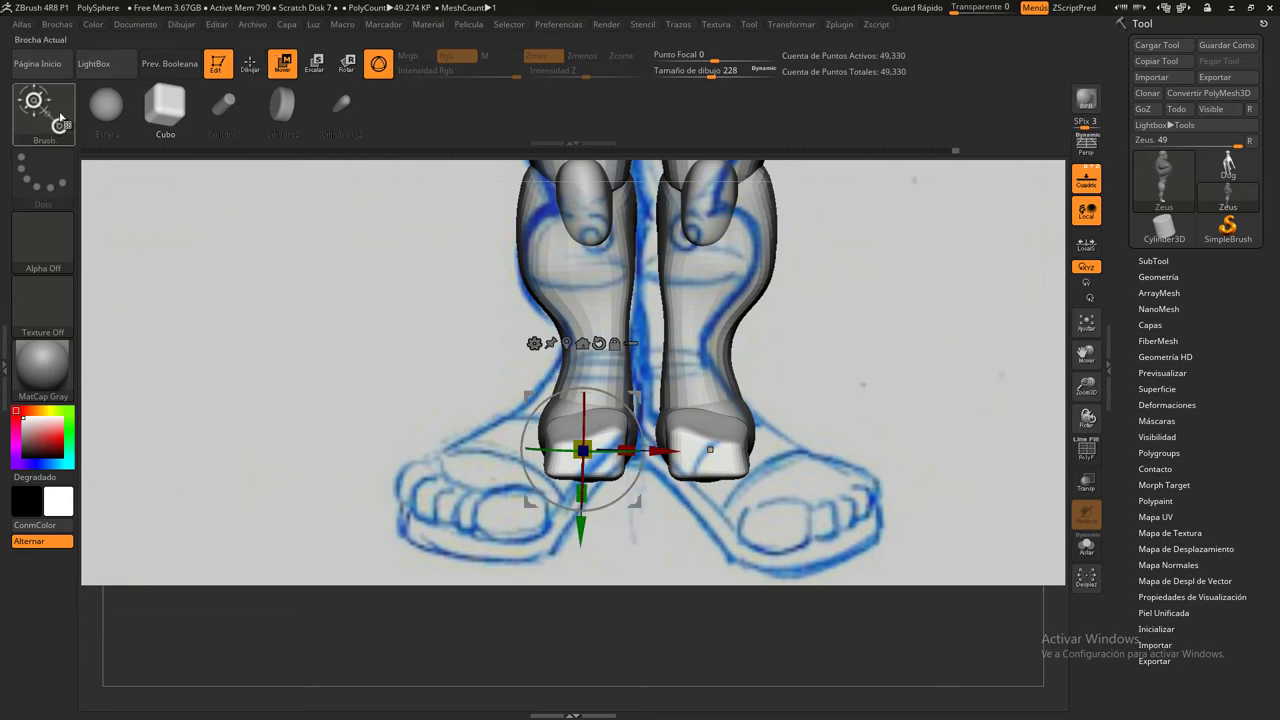
left_click_drag(356, 338, 155, 461, "shift")
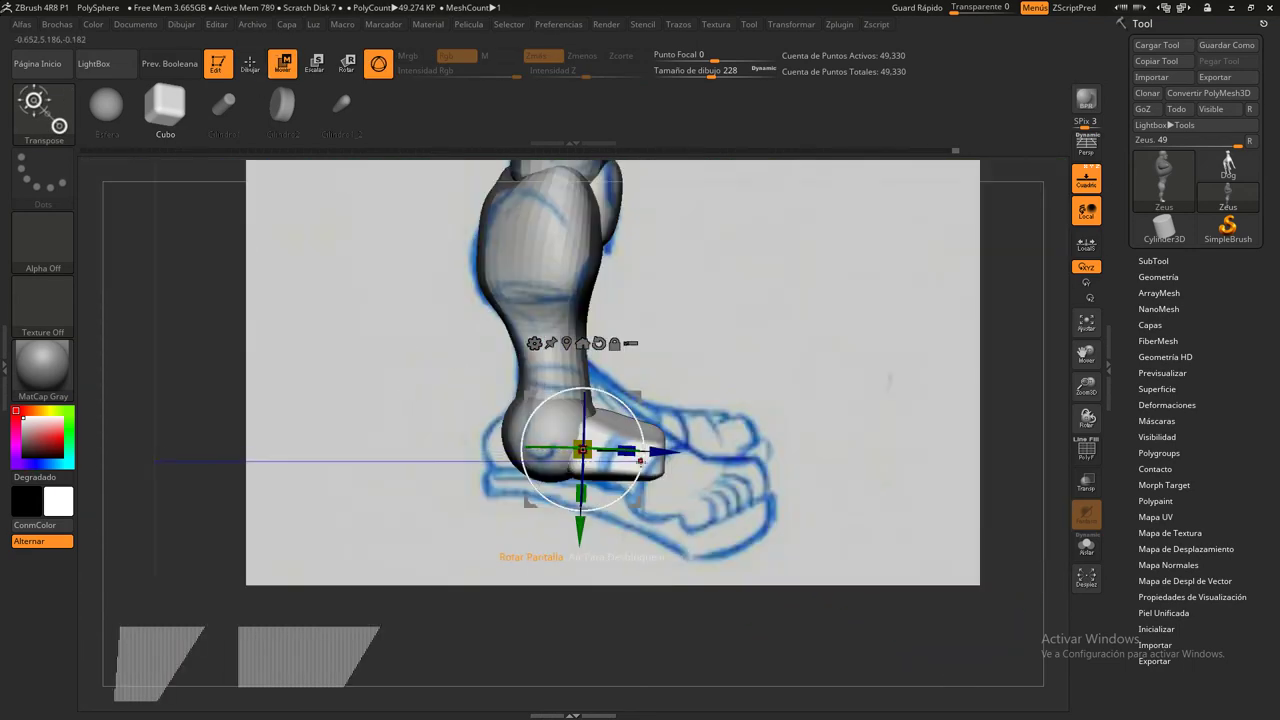
left_click_drag(640, 459, 684, 453)
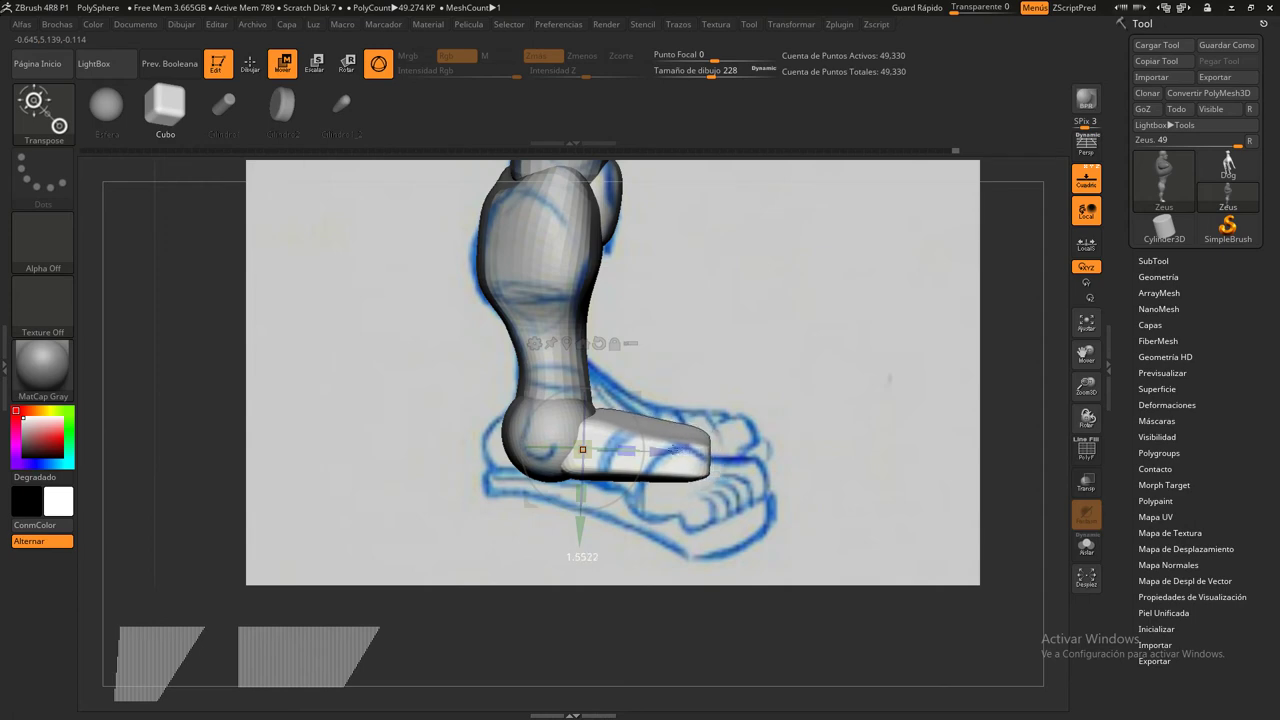
key("q")
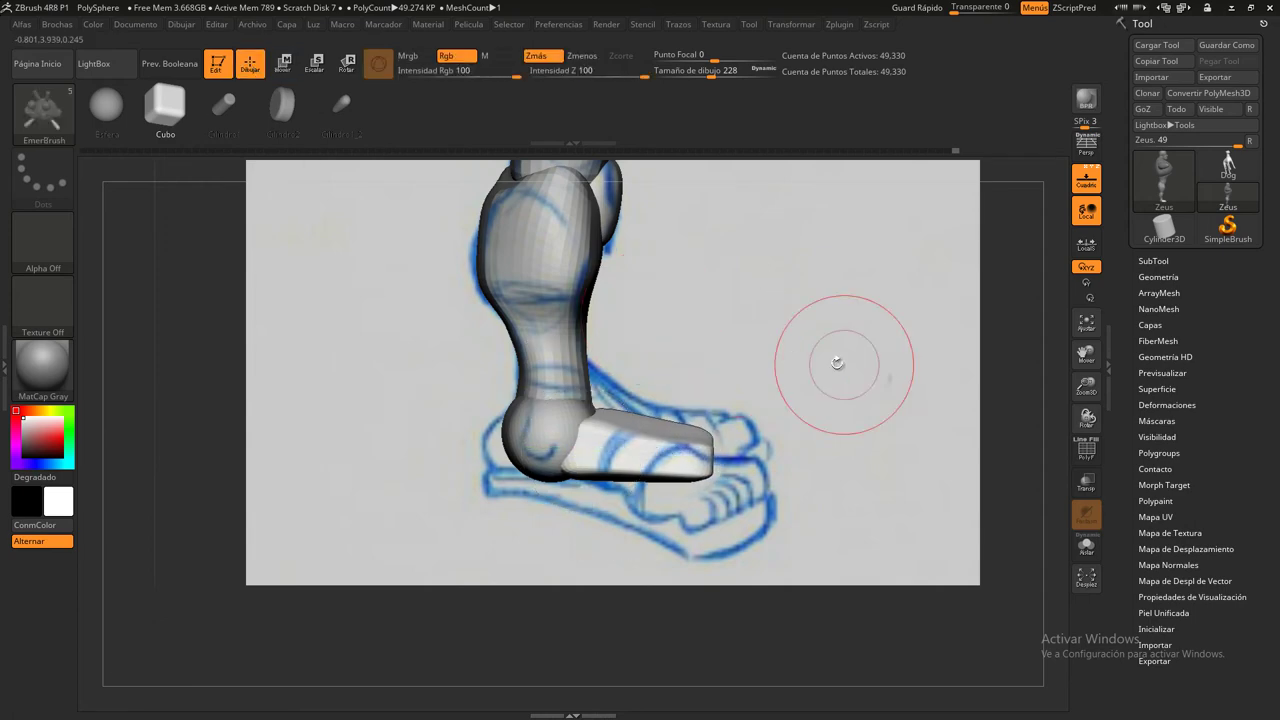
mouse_move(834, 363)
left_mouse_down()
mouse_move(828, 502)
mouse_move(837, 393)
mouse_move(689, 371)
mouse_move(695, 420)
mouse_move(690, 398)
left_mouse_up()
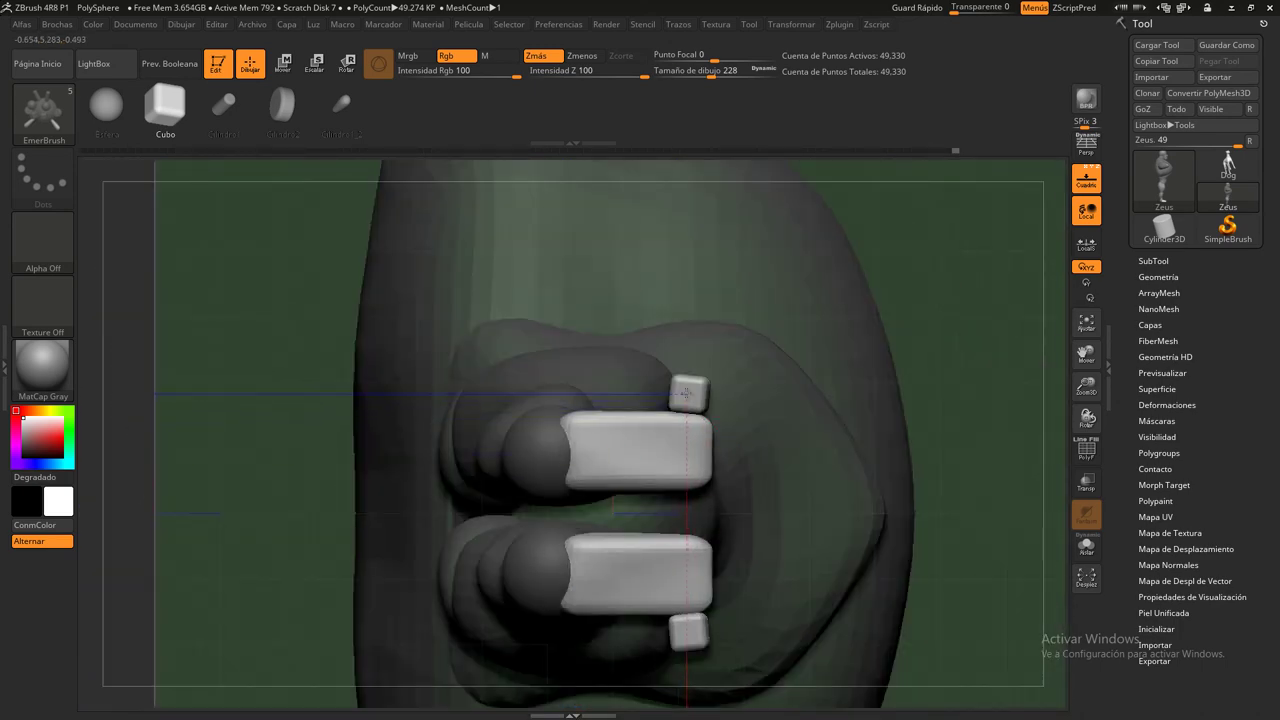
With the Move brush at size 311, then 217, taper the corners and inner edges of both toe blocks
key("ctrl+z")
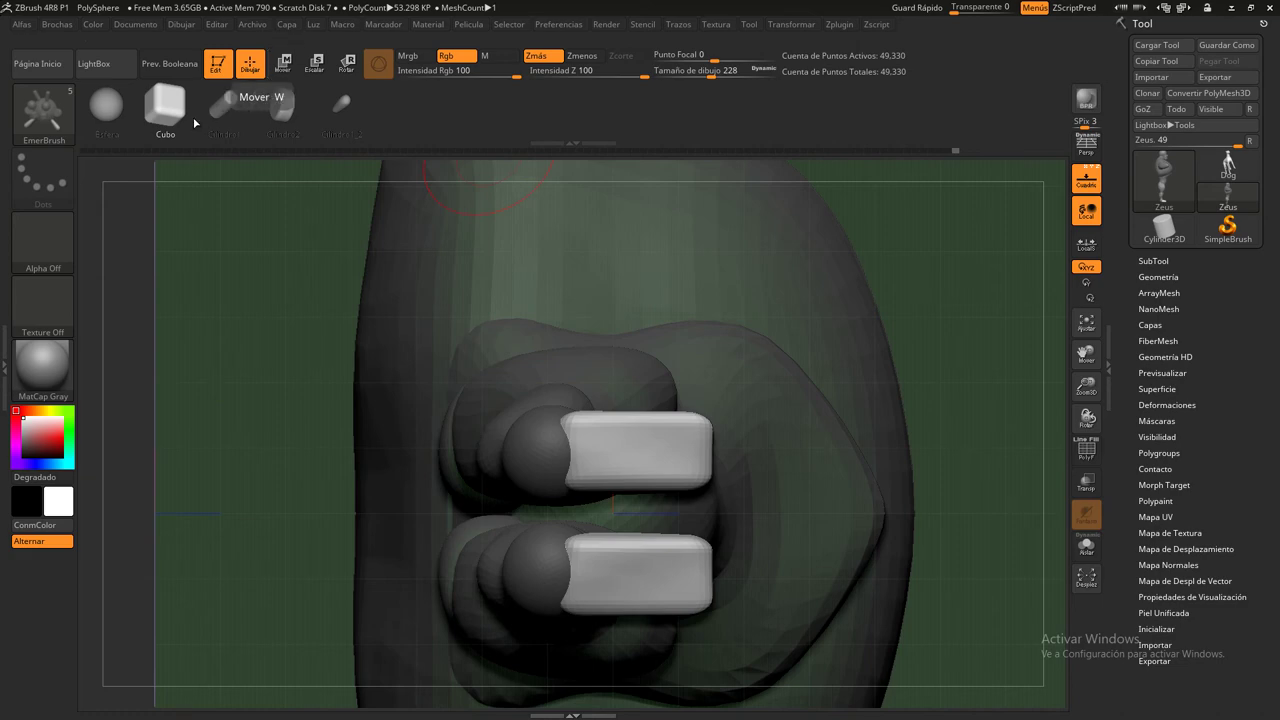
left_click(42, 112)
left_click(319, 124)
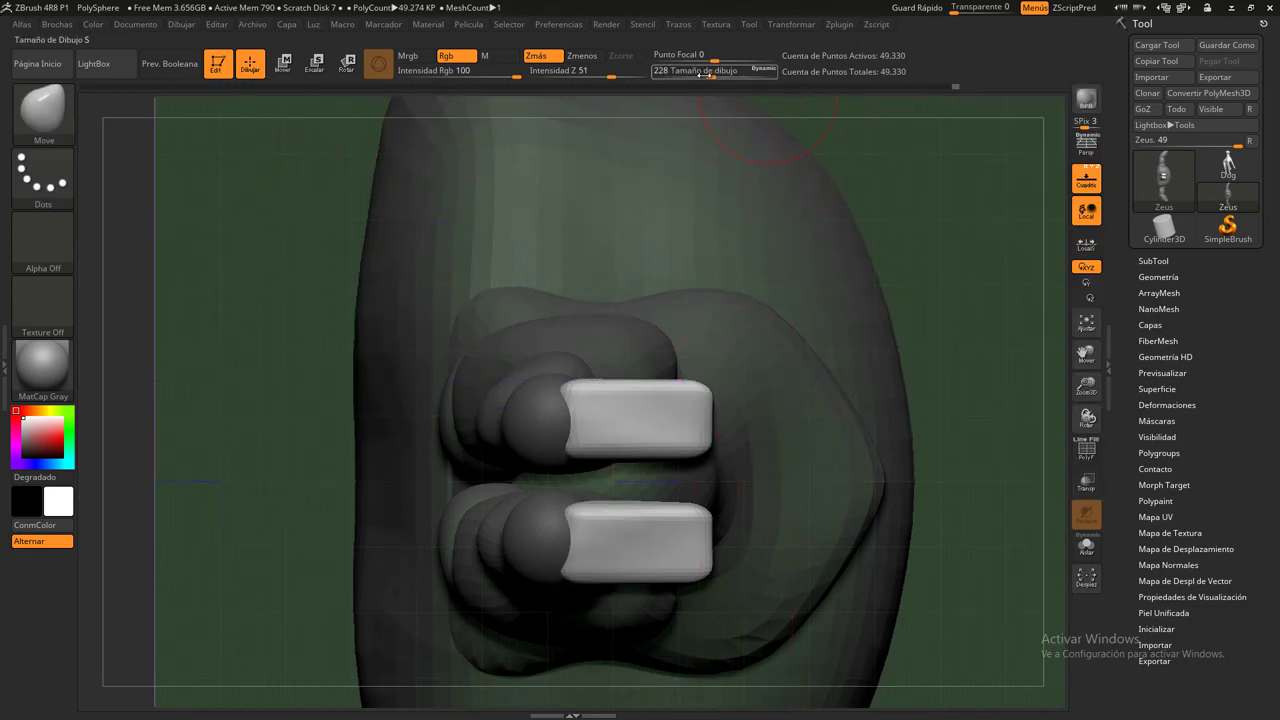
type("311")
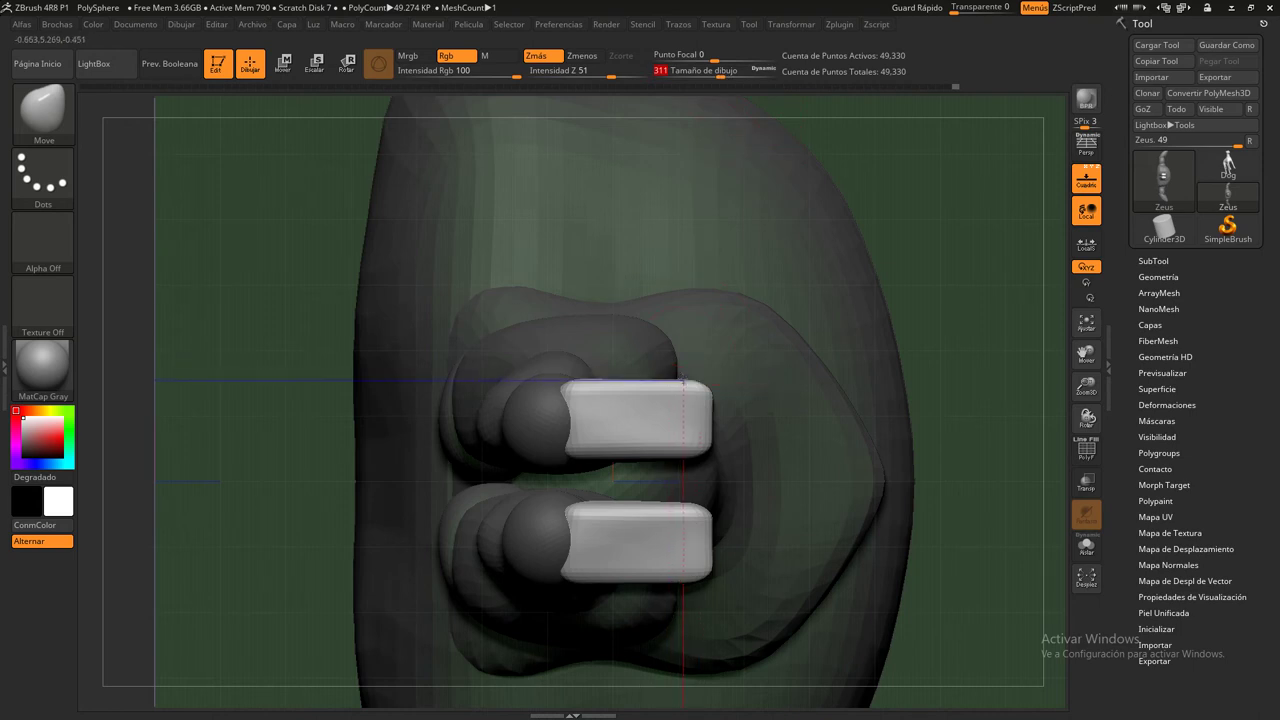
mouse_move(683, 381)
left_mouse_down()
mouse_move(594, 362)
mouse_move(698, 378)
mouse_move(681, 368)
left_mouse_up()
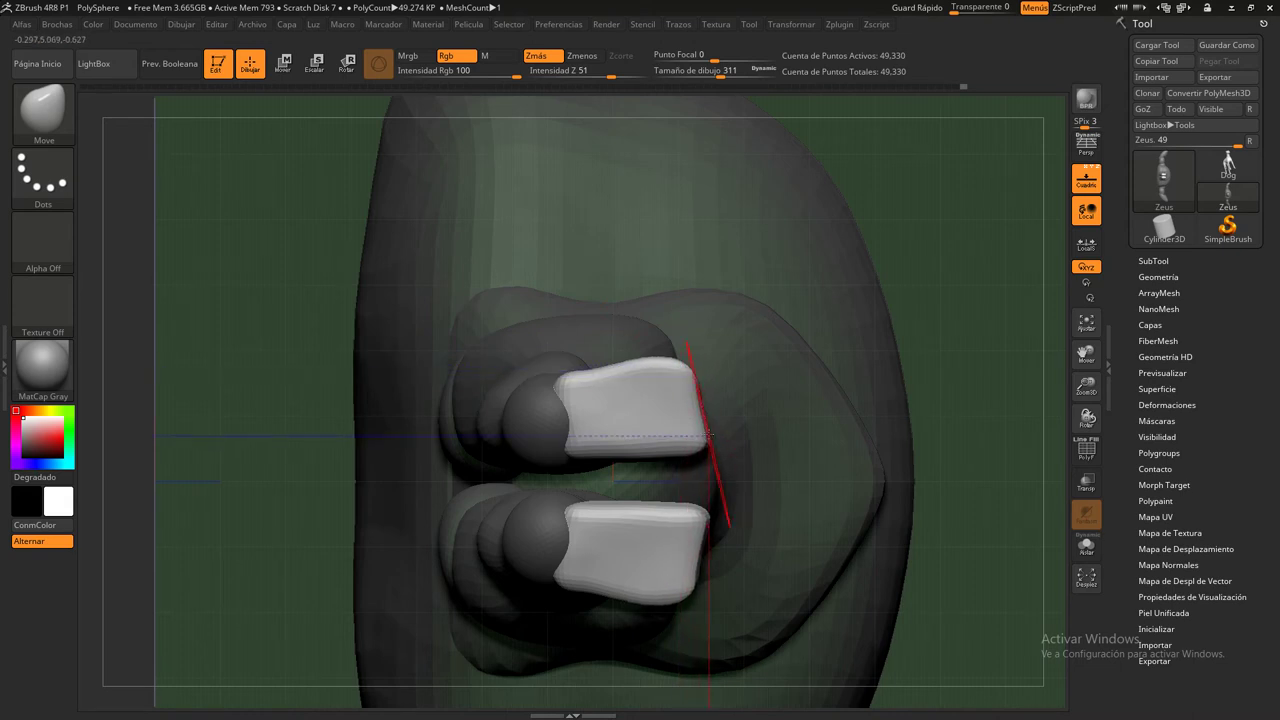
left_click_drag(708, 436, 727, 440)
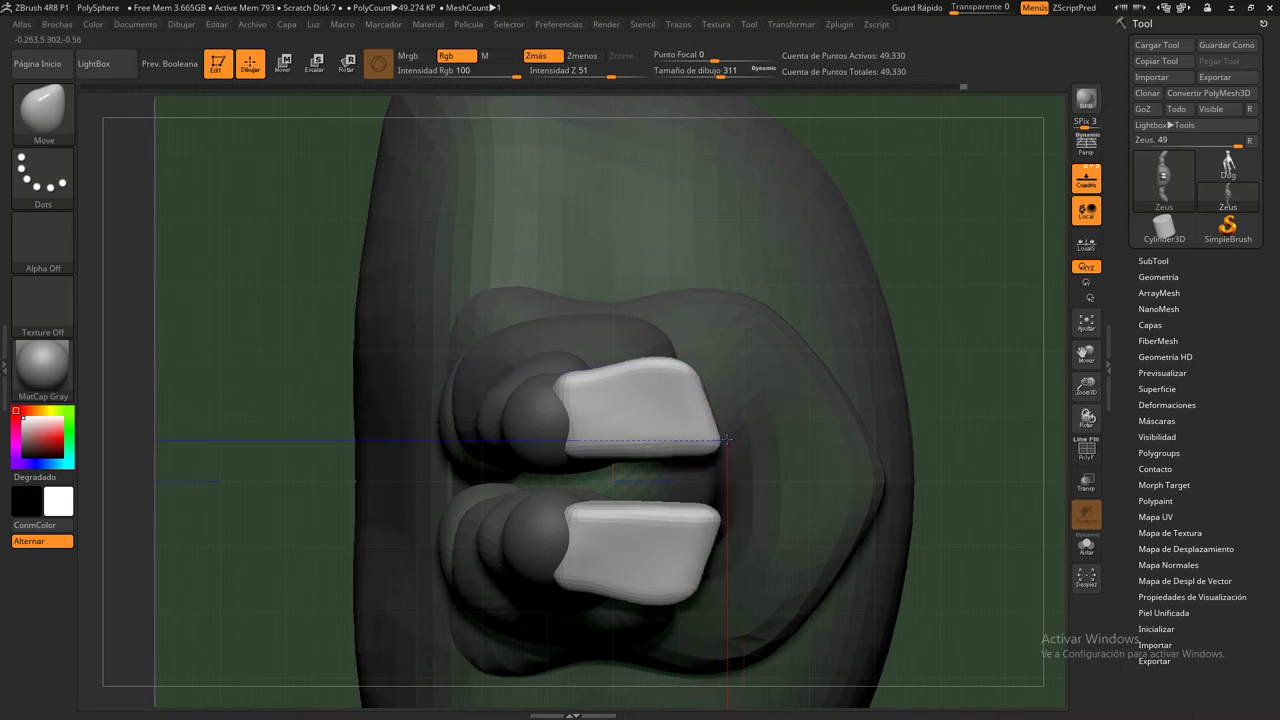
mouse_move(634, 458)
left_mouse_down()
mouse_move(633, 437)
mouse_move(568, 412)
left_mouse_up()
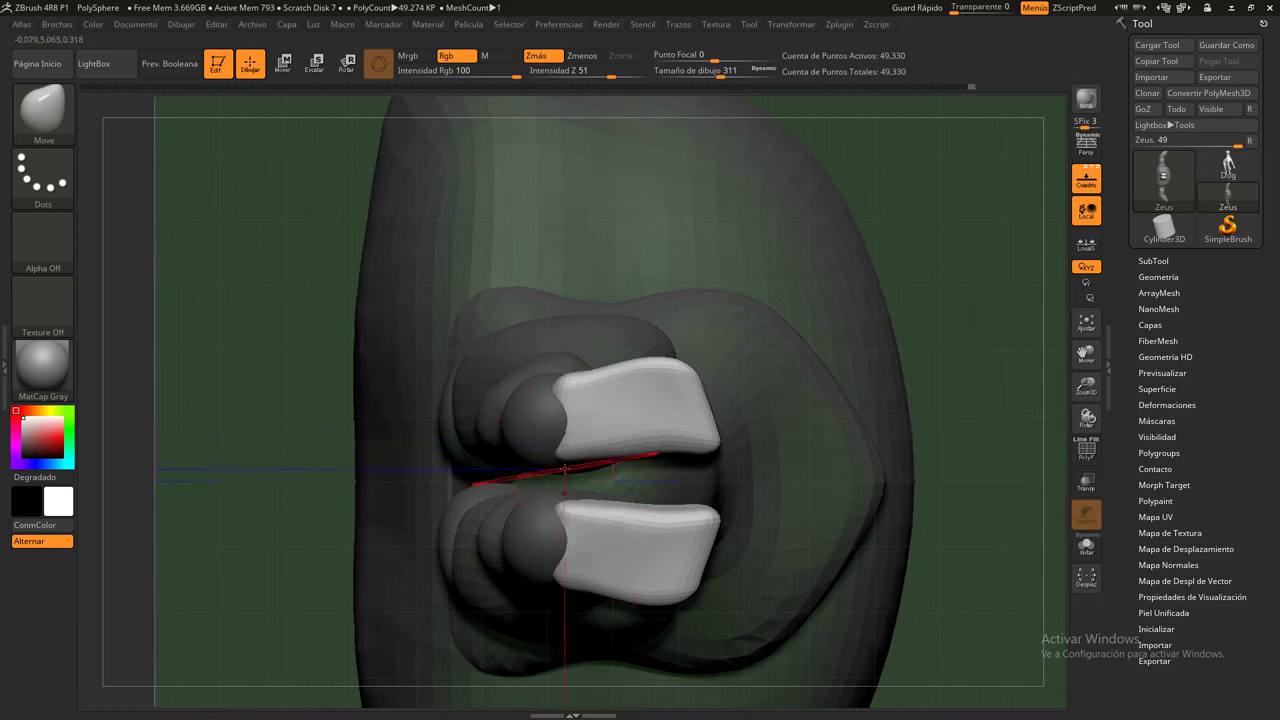
left_click_drag(720, 73, 709, 73)
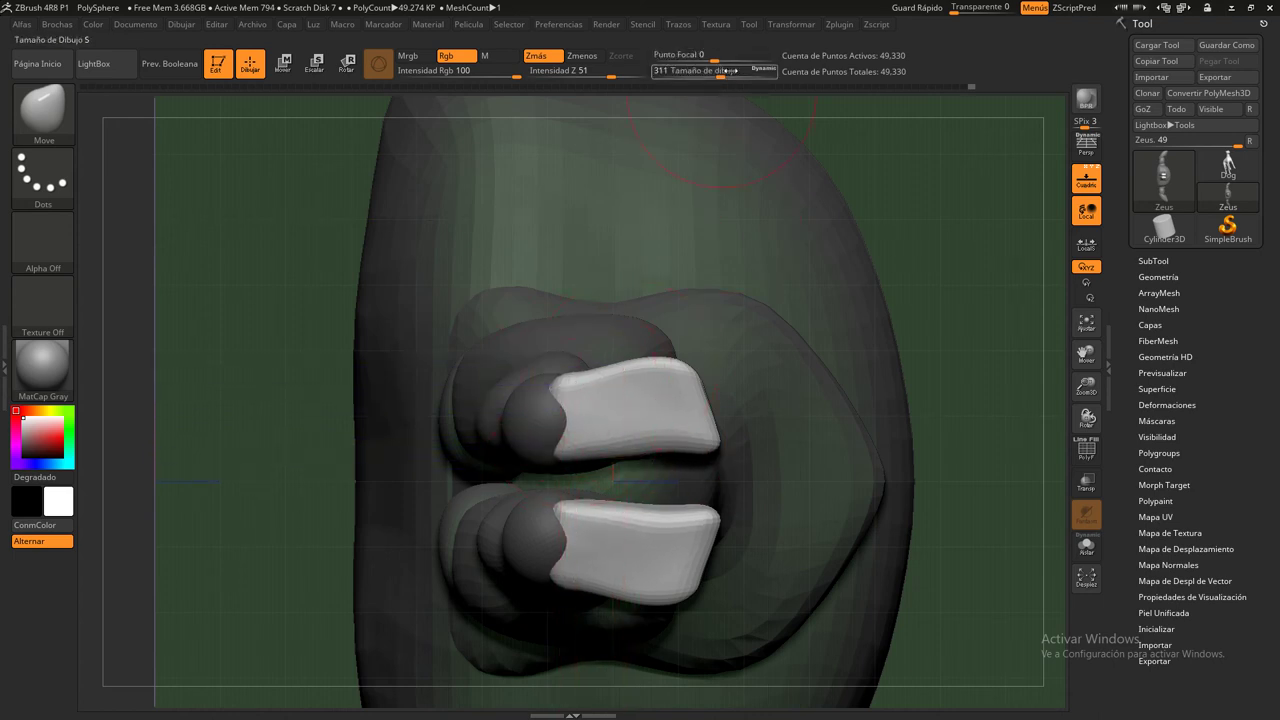
mouse_move(569, 572)
left_mouse_down()
mouse_move(569, 390)
mouse_move(695, 360)
mouse_move(613, 364)
left_mouse_up()
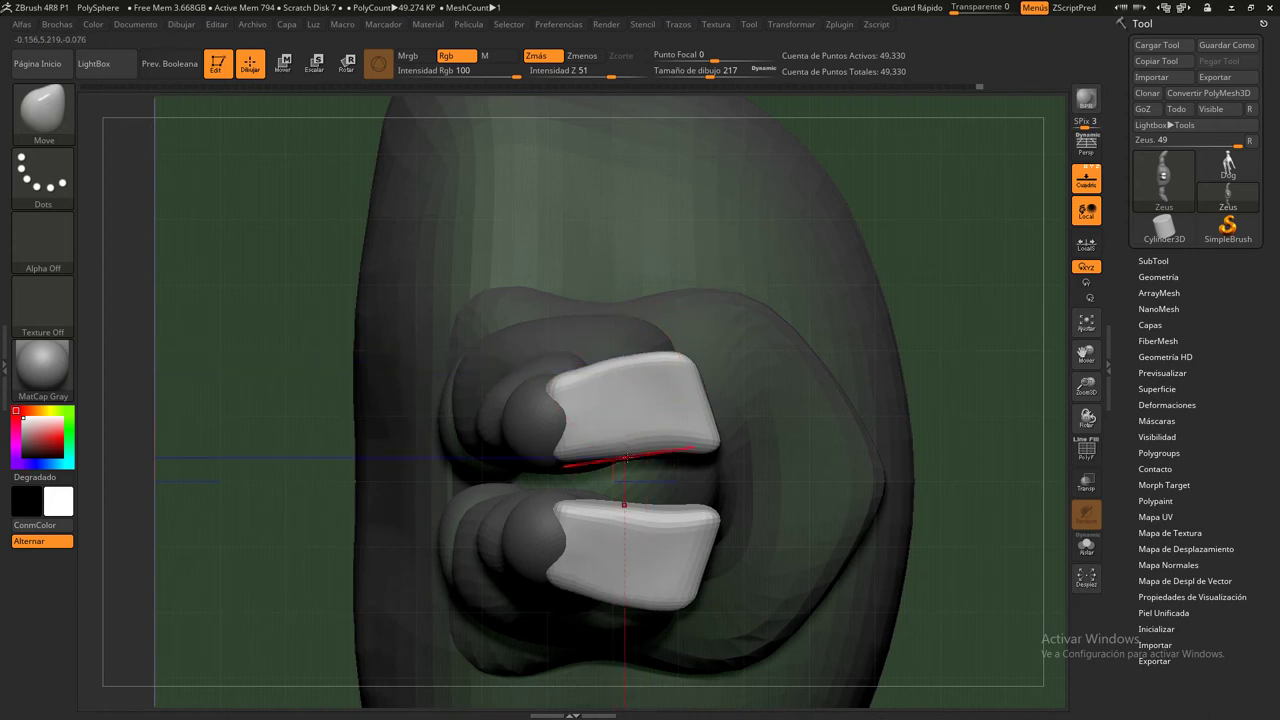
mouse_move(620, 457)
left_mouse_down()
mouse_move(628, 437)
mouse_move(667, 451)
left_mouse_up()
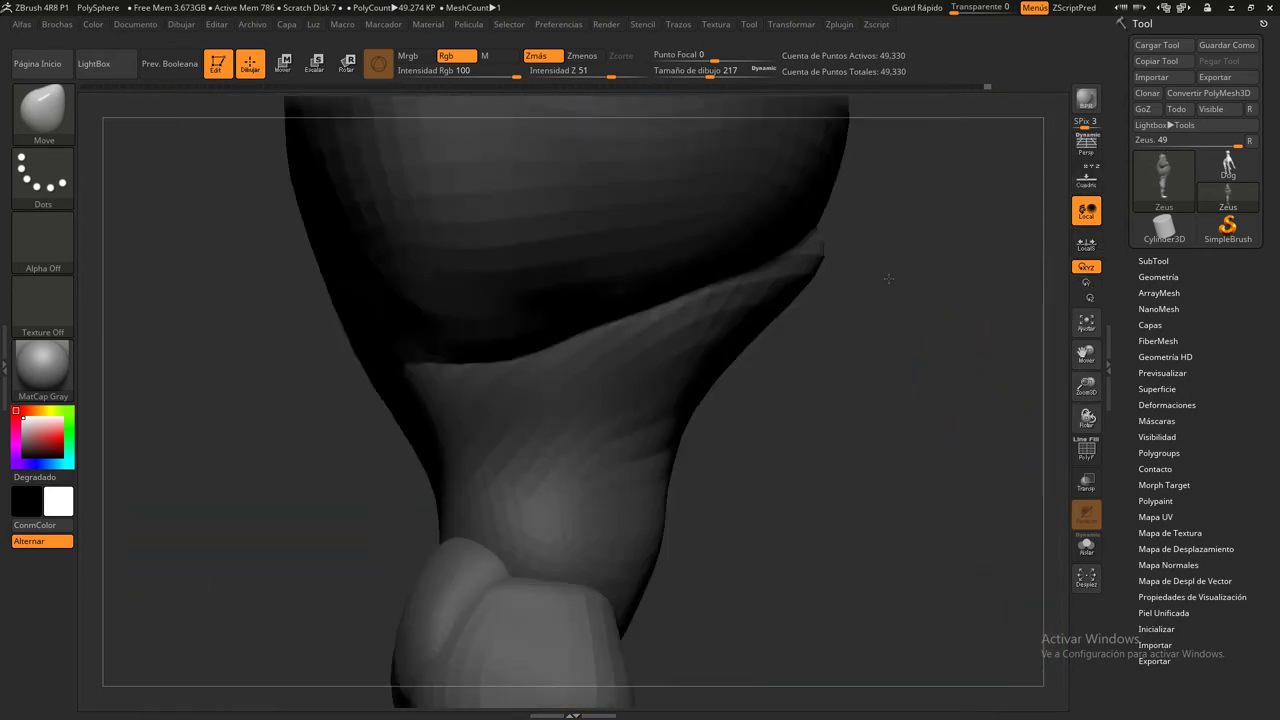
Smooth the left ankle and shoe area
mouse_move(836, 400)
left_mouse_down()
mouse_move(885, 401)
mouse_move(463, 371)
mouse_move(771, 371)
left_mouse_up()
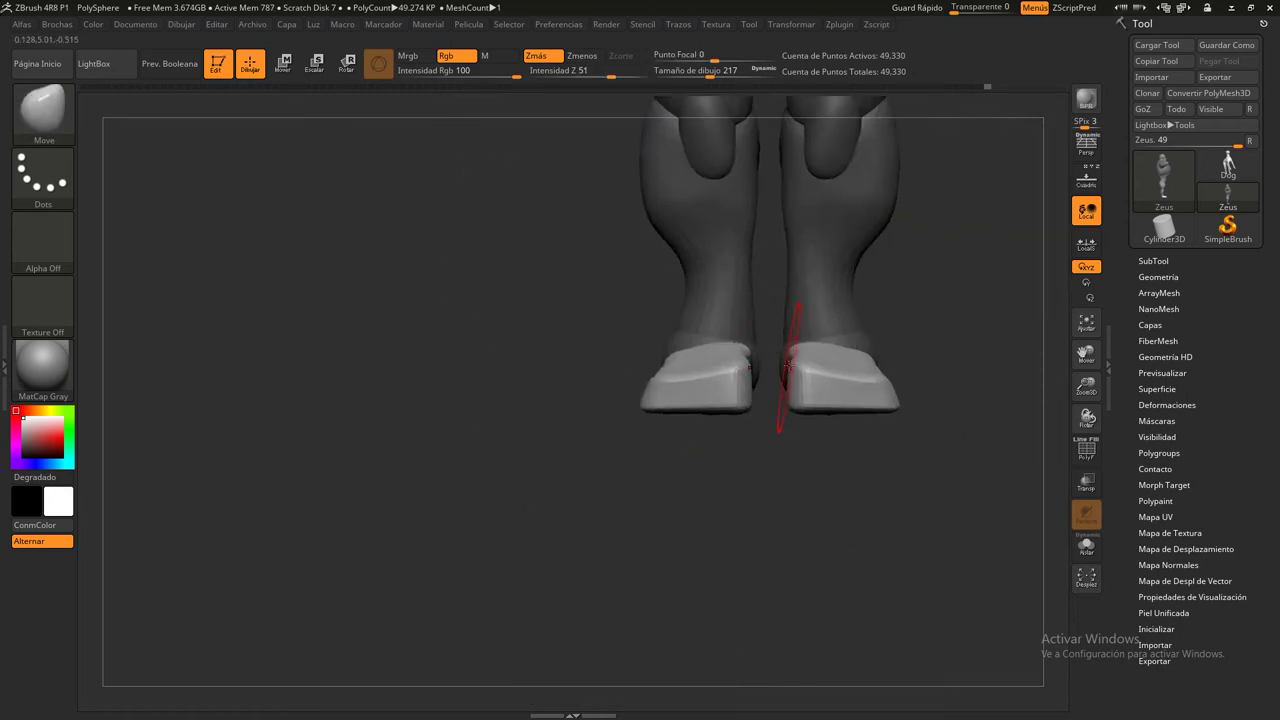
left_click_drag(771, 449, 788, 474, "alt")
left_click_drag(1025, 535, 852, 379, "alt")
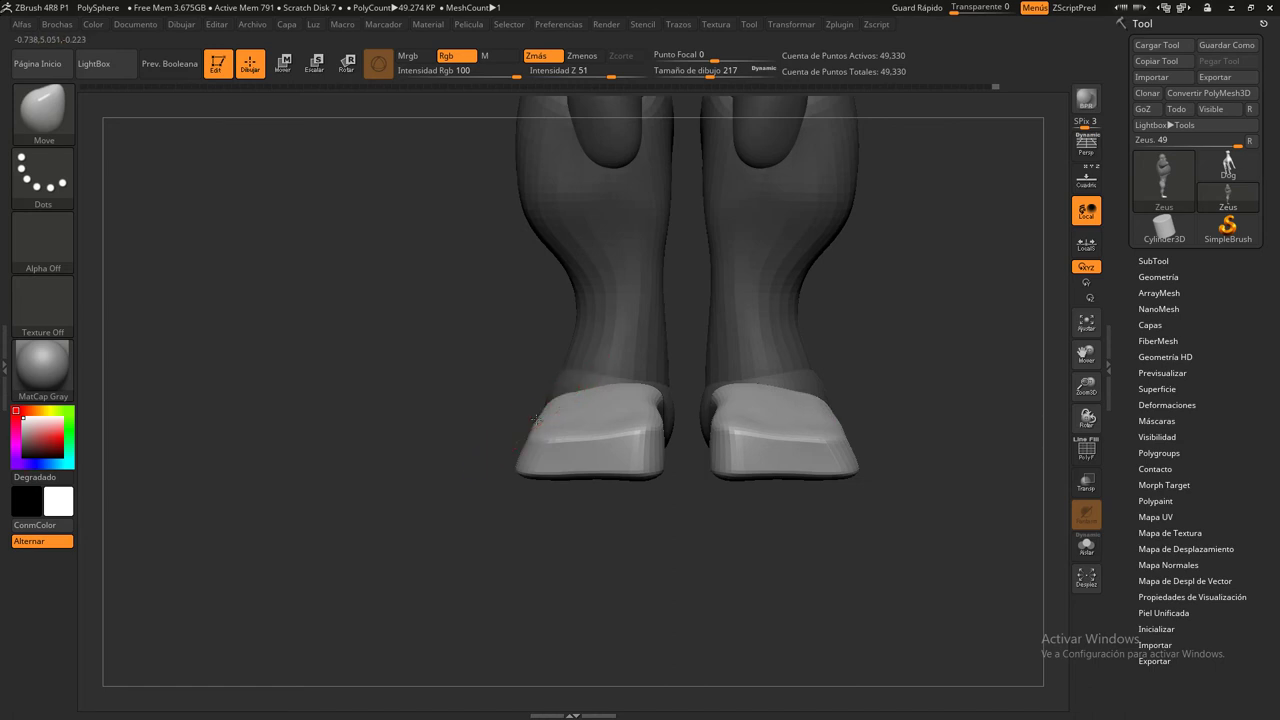
left_click_drag(537, 420, 600, 423, "shift")
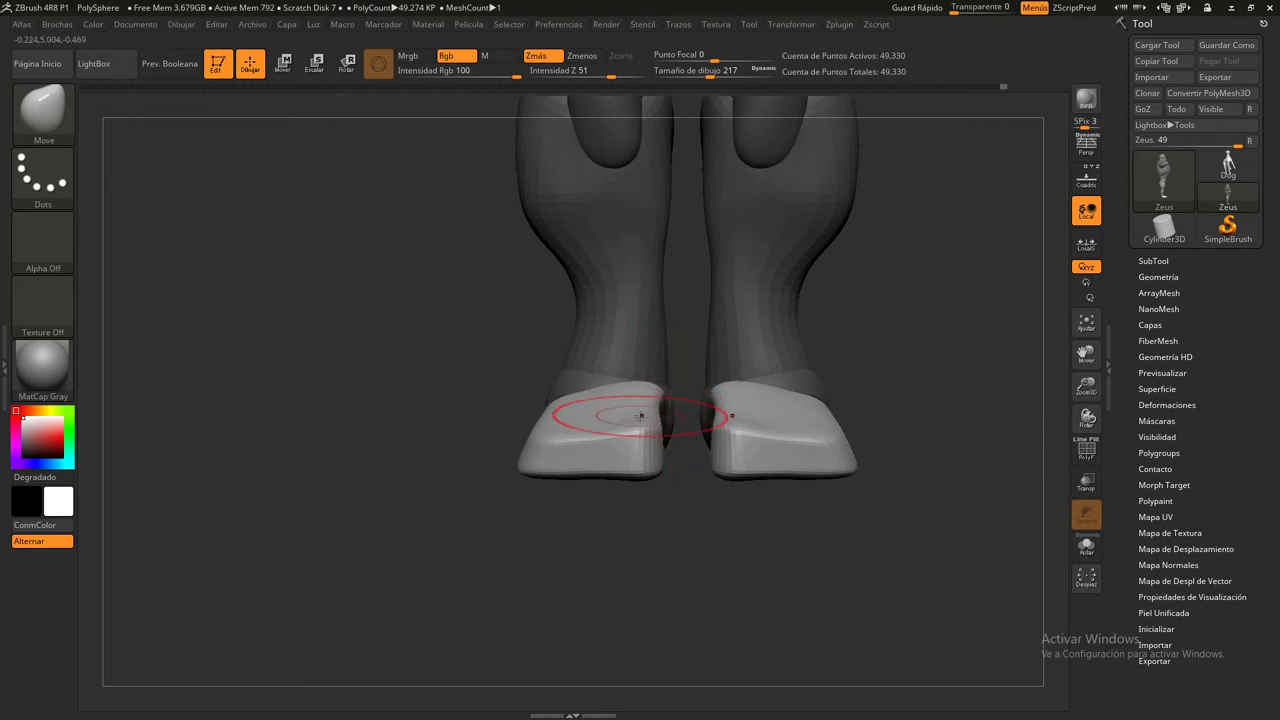
Reshape the shoes' soles, heels and upper edge near the ankle, then view them from the front
mouse_move(614, 414)
left_mouse_down()
mouse_move(578, 478)
mouse_move(594, 489)
left_mouse_up()
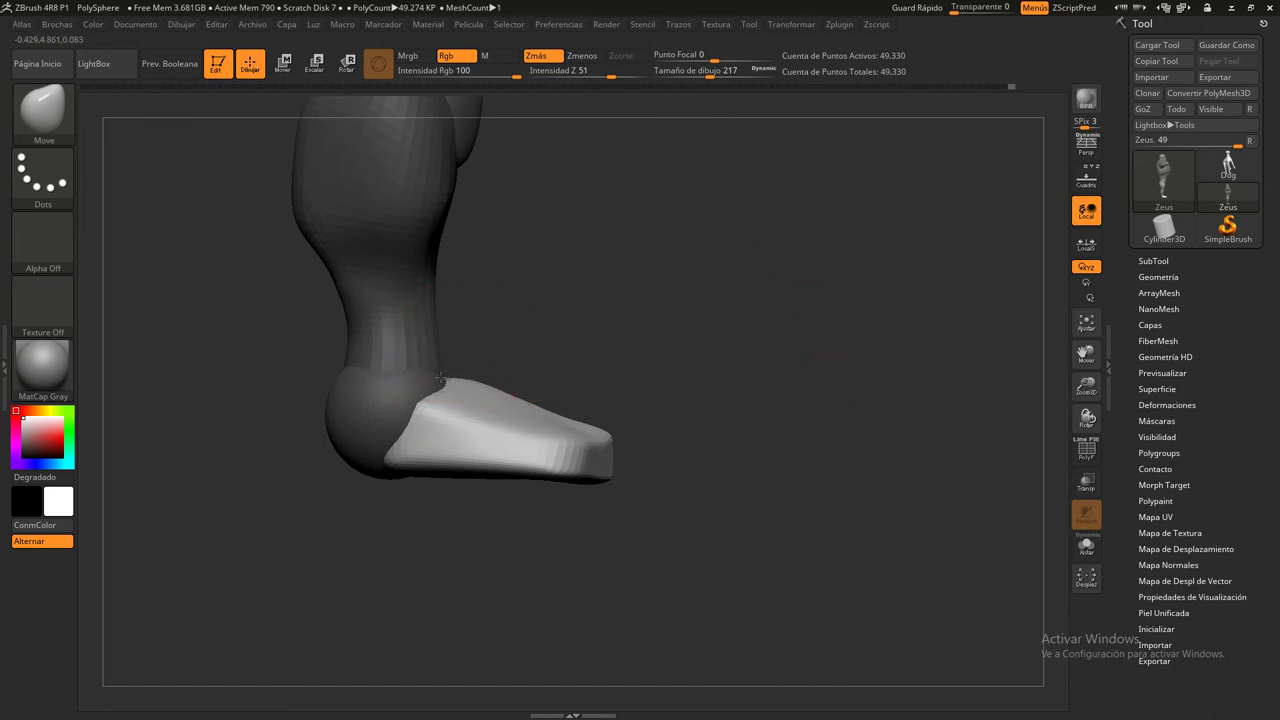
left_click_drag(439, 382, 440, 376)
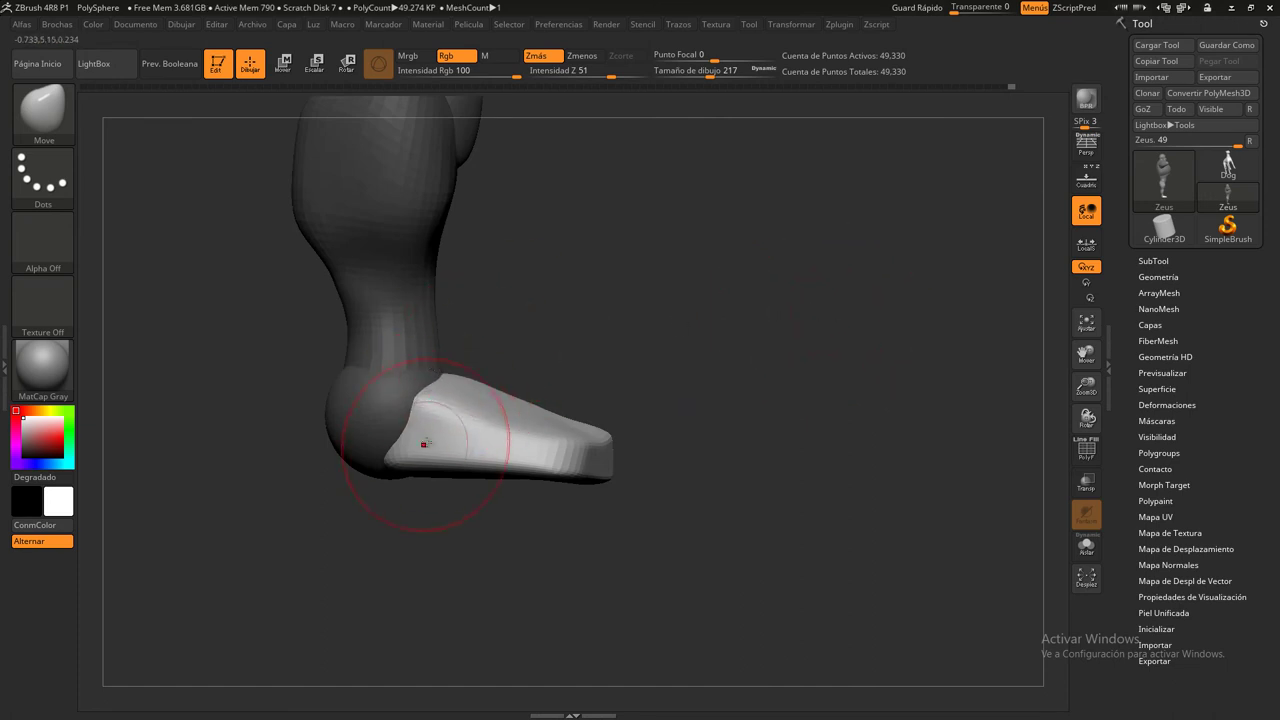
left_click_drag(400, 466, 410, 470)
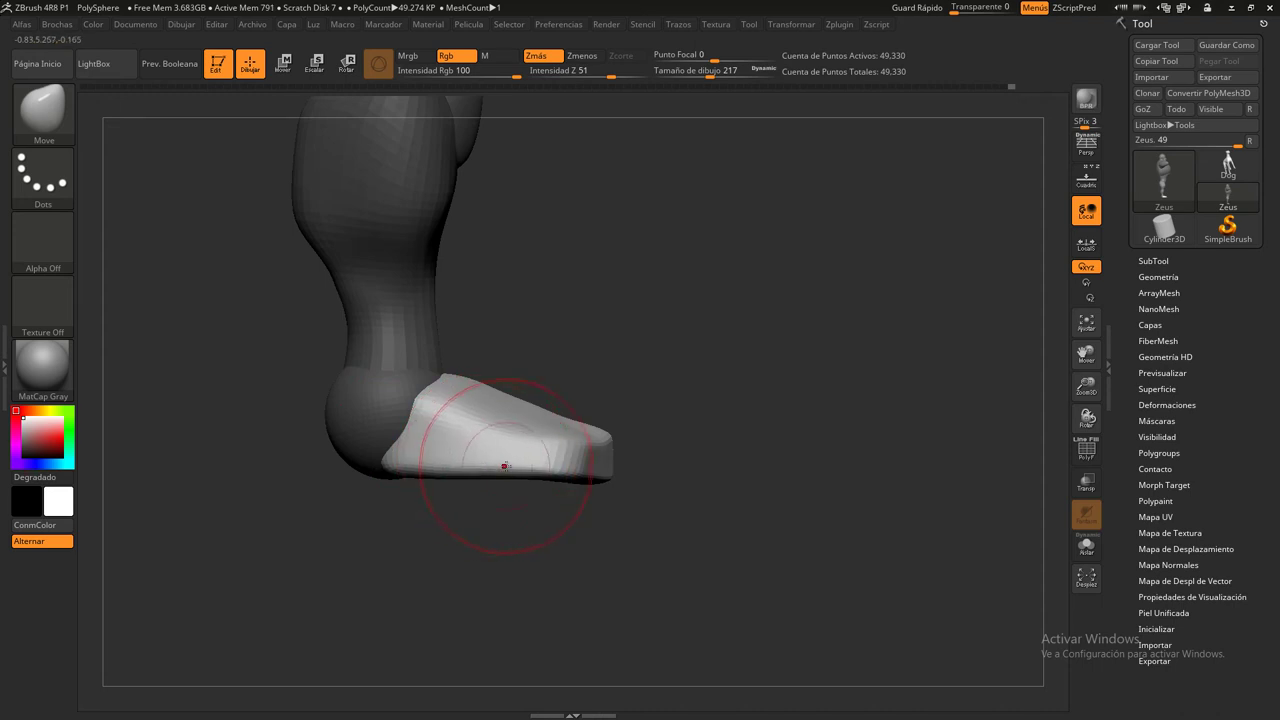
mouse_move(543, 471)
left_mouse_down()
mouse_move(575, 480)
mouse_move(512, 477)
left_mouse_up()
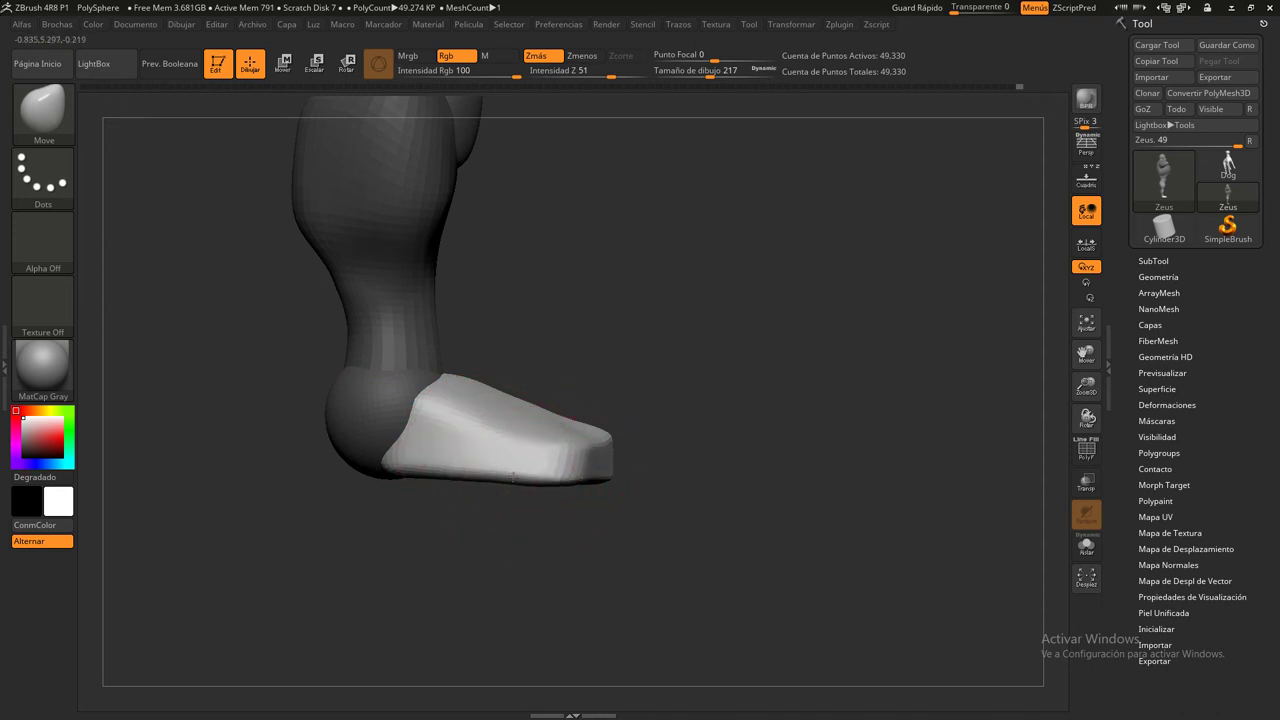
left_click_drag(428, 468, 382, 463)
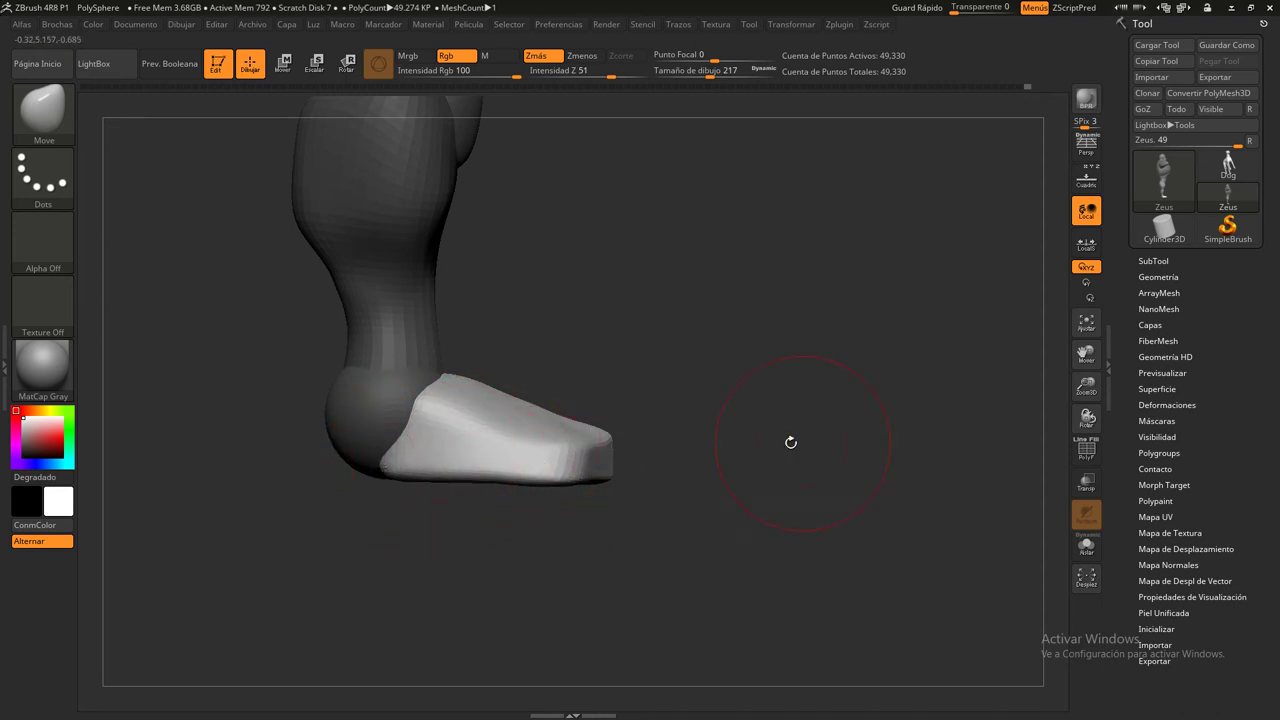
mouse_move(789, 440)
left_mouse_down()
mouse_move(455, 510)
mouse_move(418, 488)
mouse_move(905, 512)
left_mouse_up()
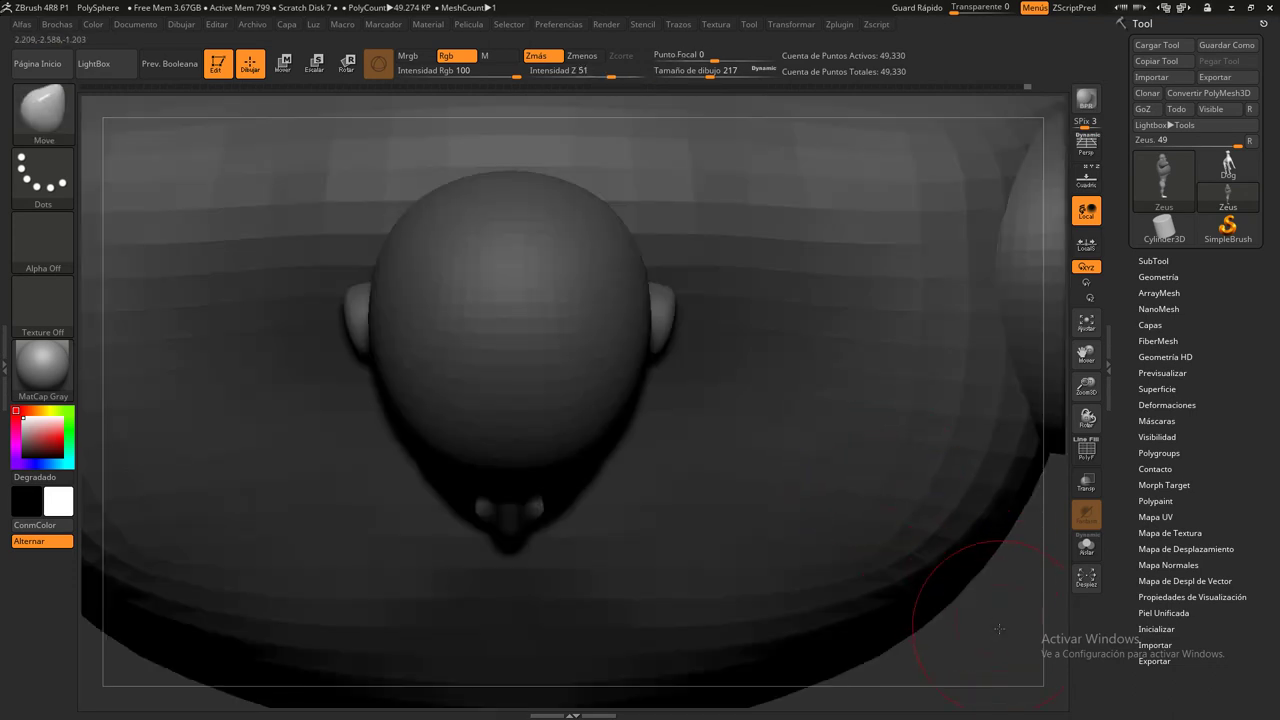
mouse_move(998, 628)
left_mouse_down()
mouse_move(860, 490)
mouse_move(881, 380)
left_mouse_up()
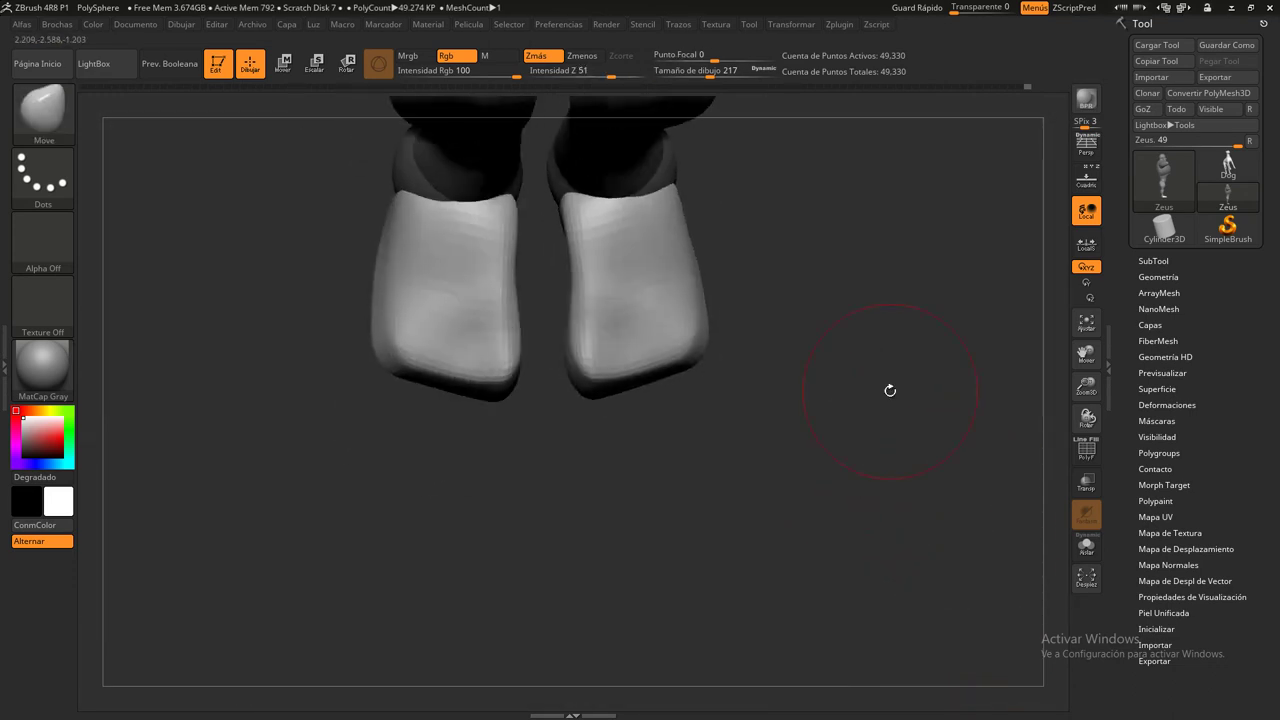
Insert a mirrored pair of toe cubes with EmerBrush and move them under the shoe fronts
key("b")
left_click(634, 123)
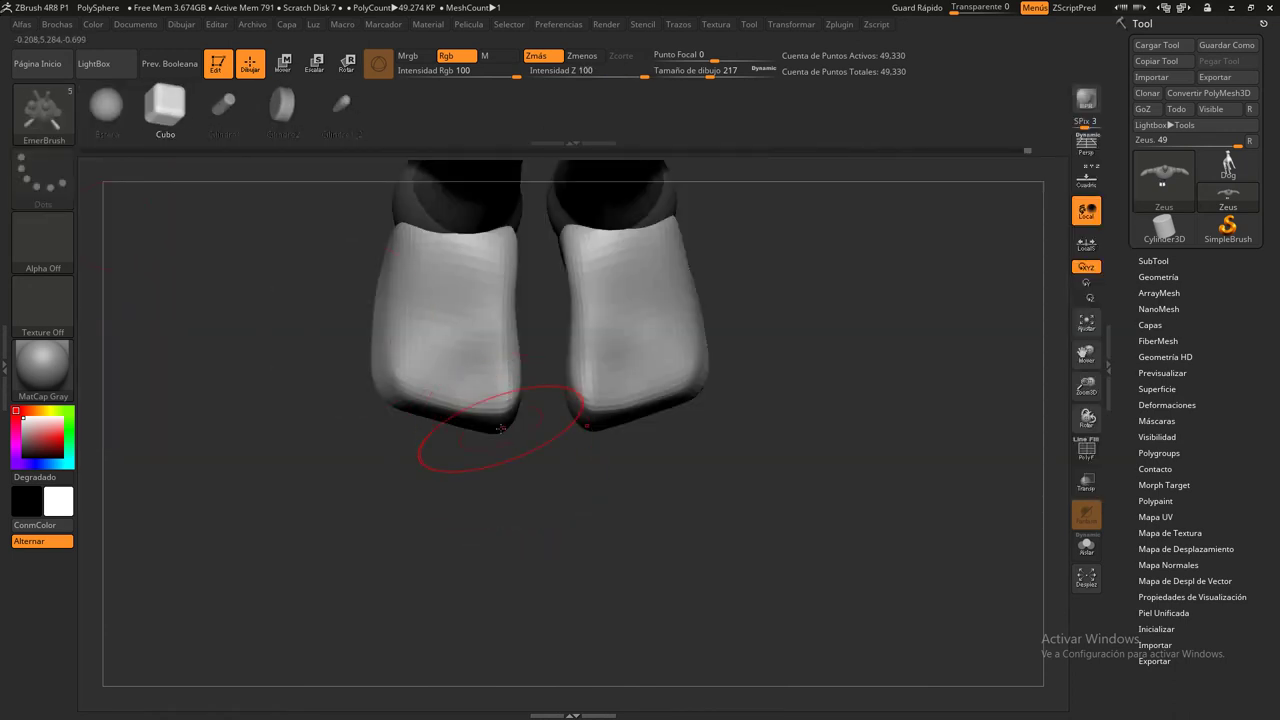
left_click_drag(497, 426, 502, 470)
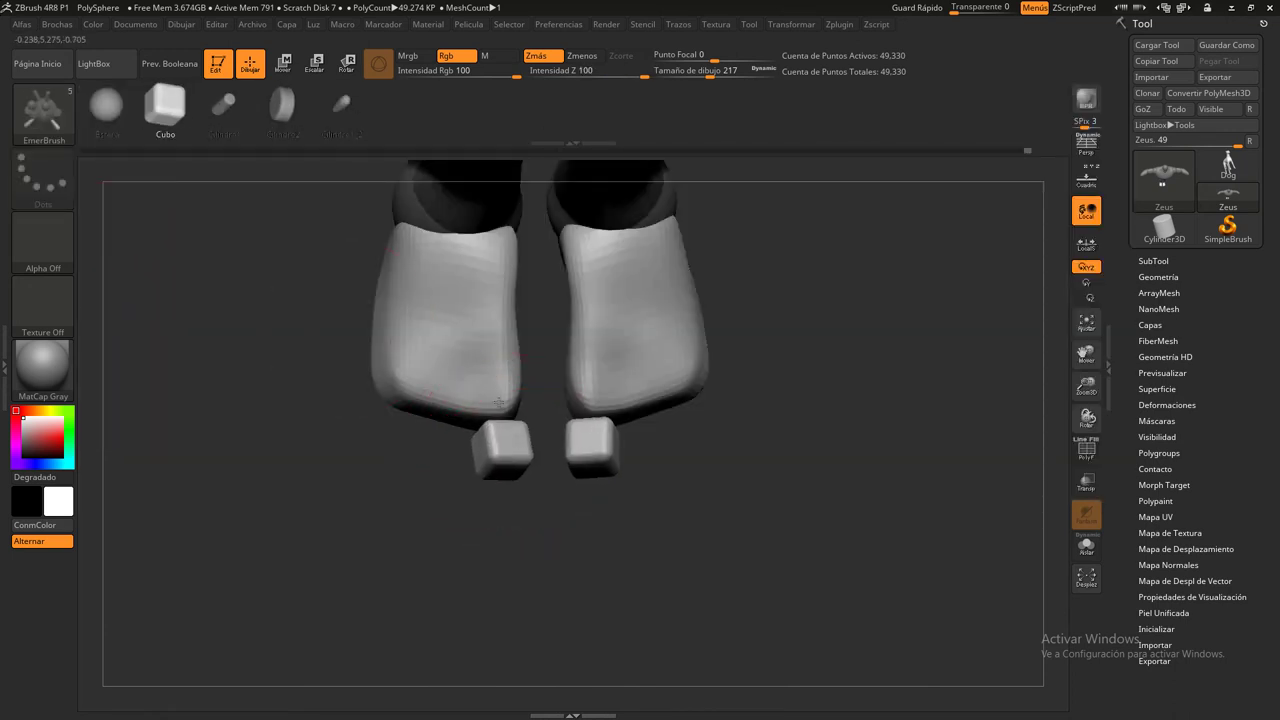
left_click(283, 63)
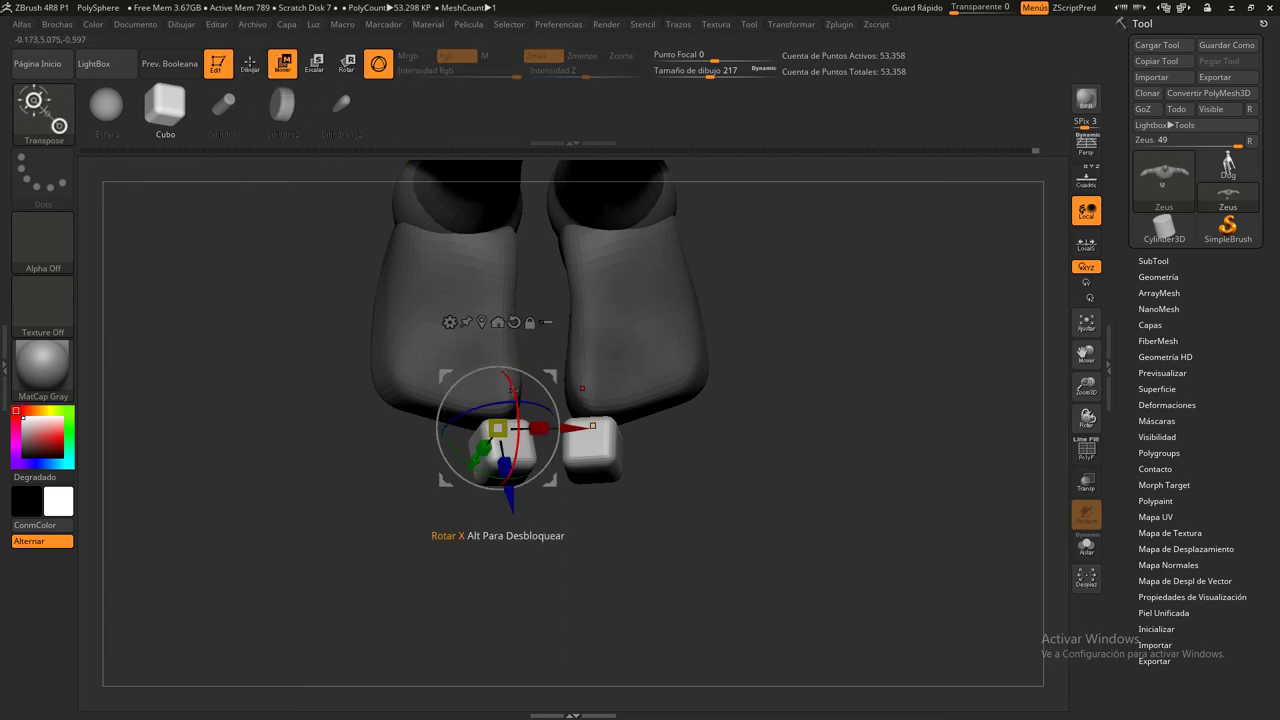
mouse_move(503, 480)
left_mouse_down()
mouse_move(514, 416)
mouse_move(474, 419)
left_mouse_up()
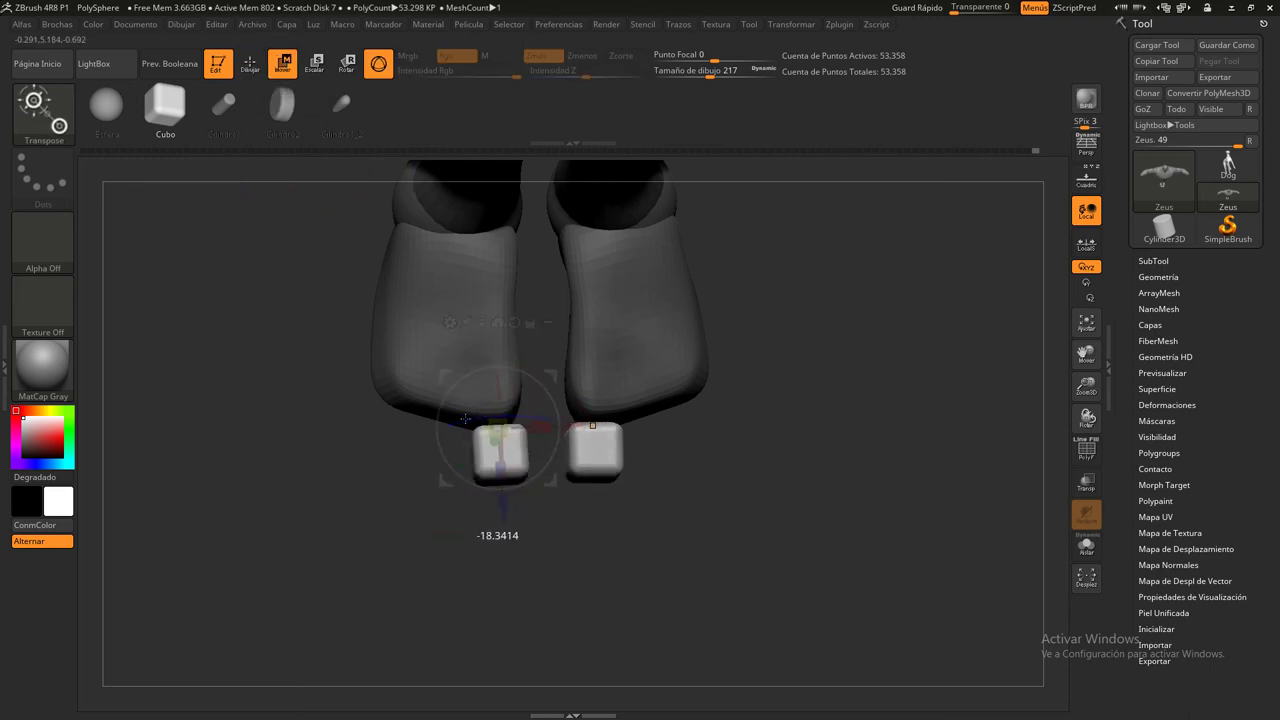
mouse_move(700, 500)
left_mouse_down()
mouse_move(726, 494)
mouse_move(700, 480)
left_mouse_up()
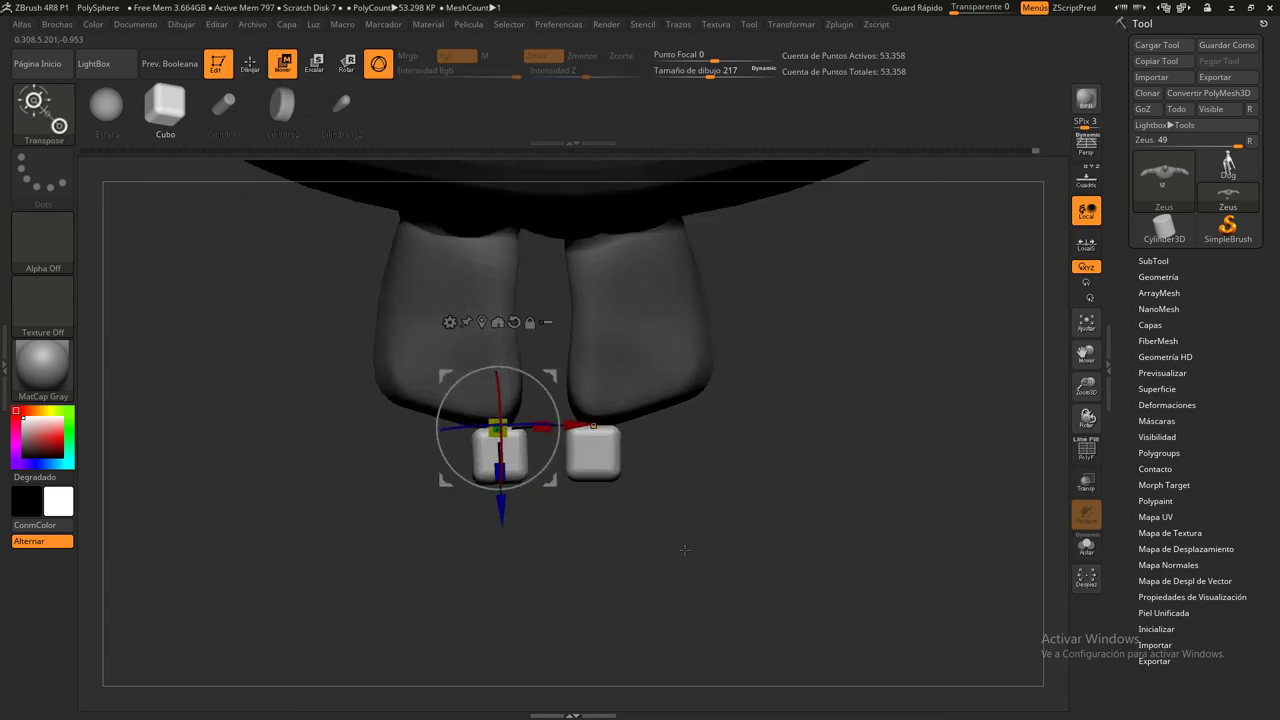
mouse_move(520, 427)
left_mouse_down()
mouse_move(544, 459)
mouse_move(635, 465)
left_mouse_up()
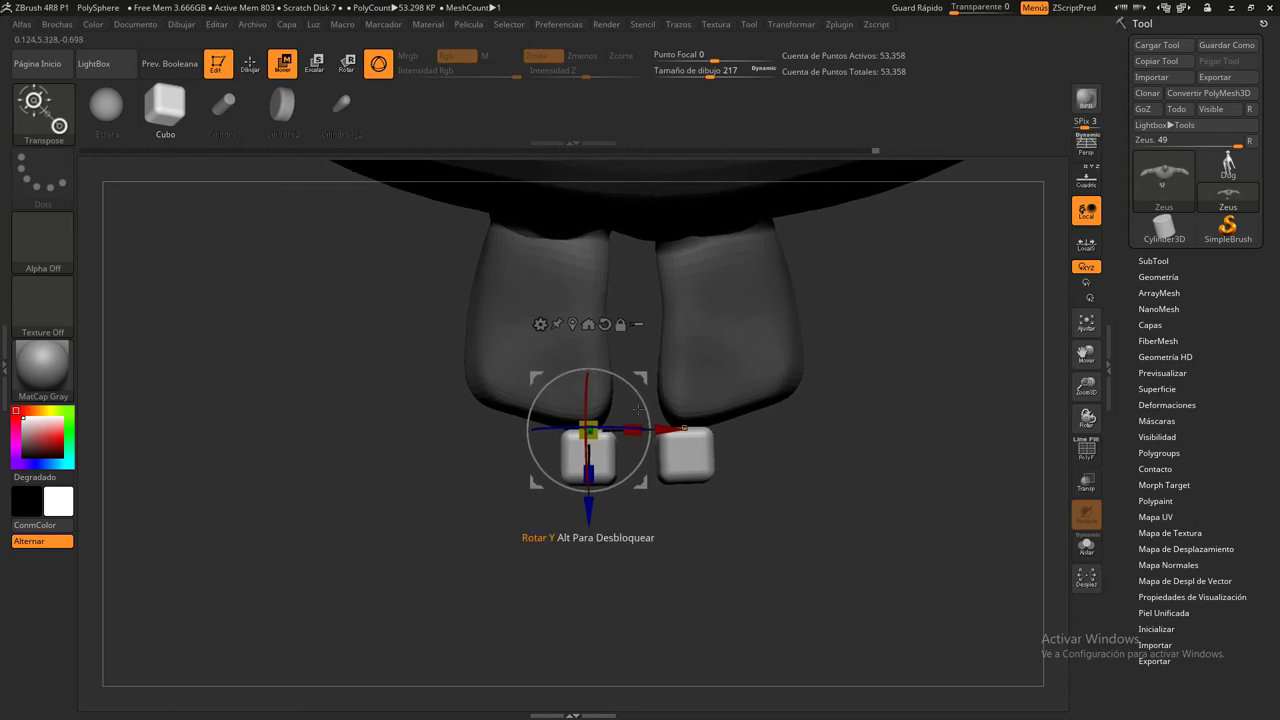
Duplicate the toe cubes, rotating and moving the copies outward to fan across each foot
left_click_drag(588, 430, 533, 428, "ctrl")
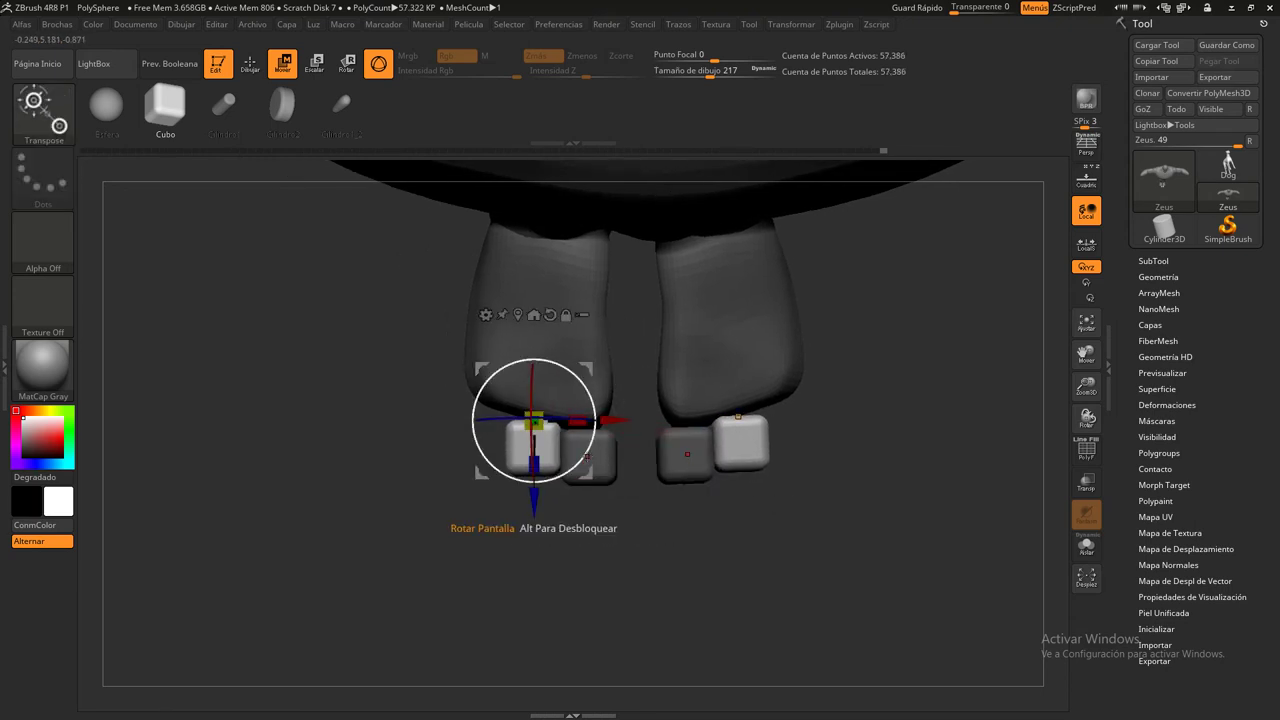
mouse_move(588, 455)
left_mouse_down()
mouse_move(572, 460)
mouse_move(558, 417)
mouse_move(526, 414)
mouse_move(526, 430)
mouse_move(412, 449)
mouse_move(432, 460)
left_mouse_up()
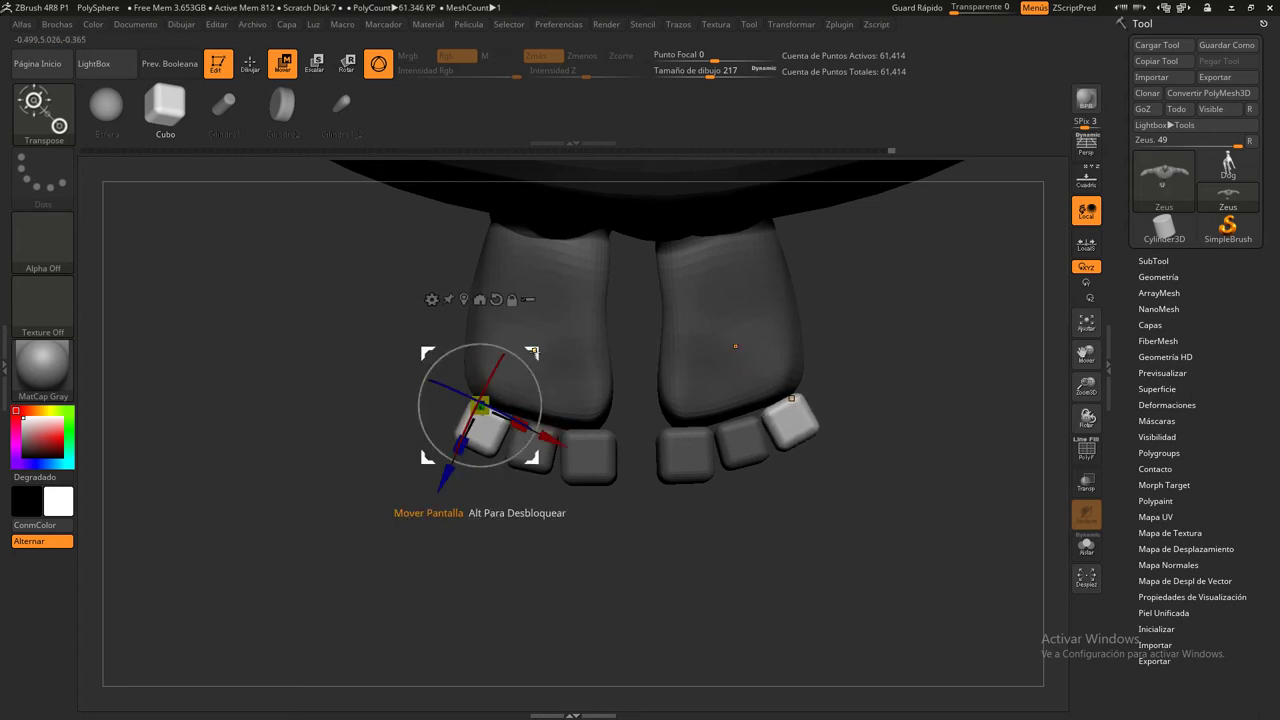
mouse_move(540, 352)
left_mouse_down()
mouse_move(497, 323)
mouse_move(490, 336)
mouse_move(500, 322)
left_mouse_up()
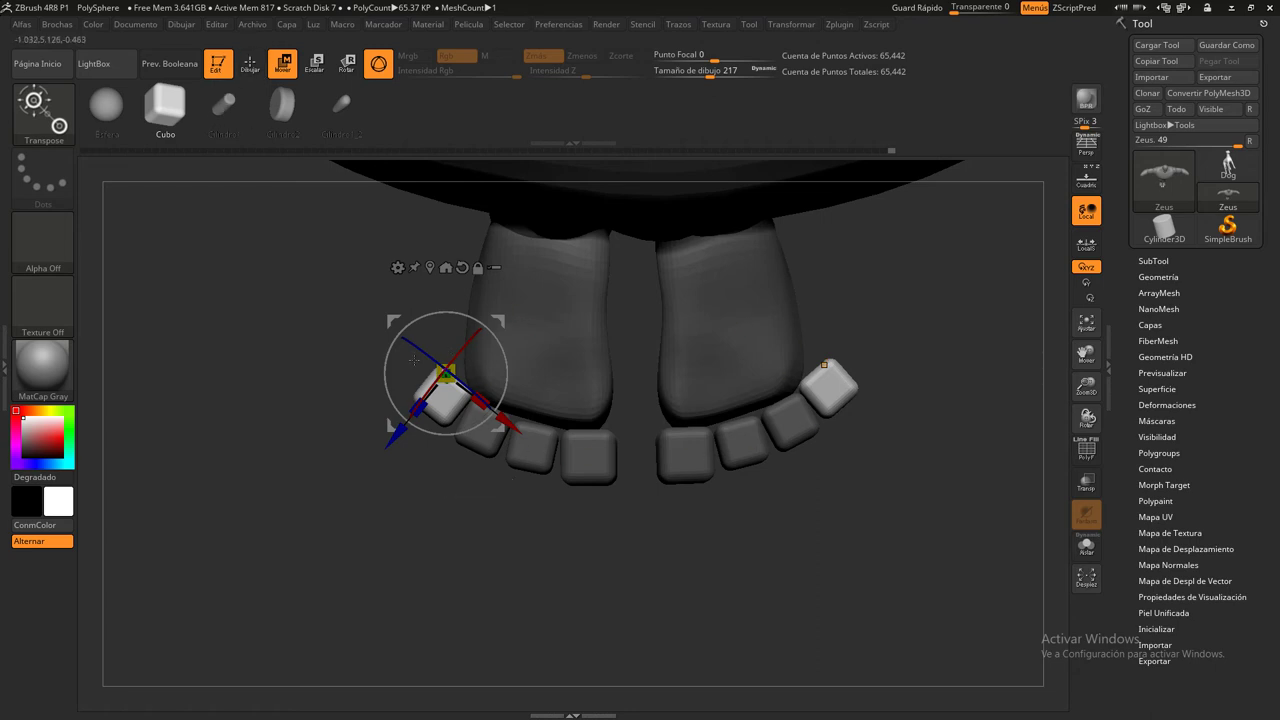
left_click(249, 68)
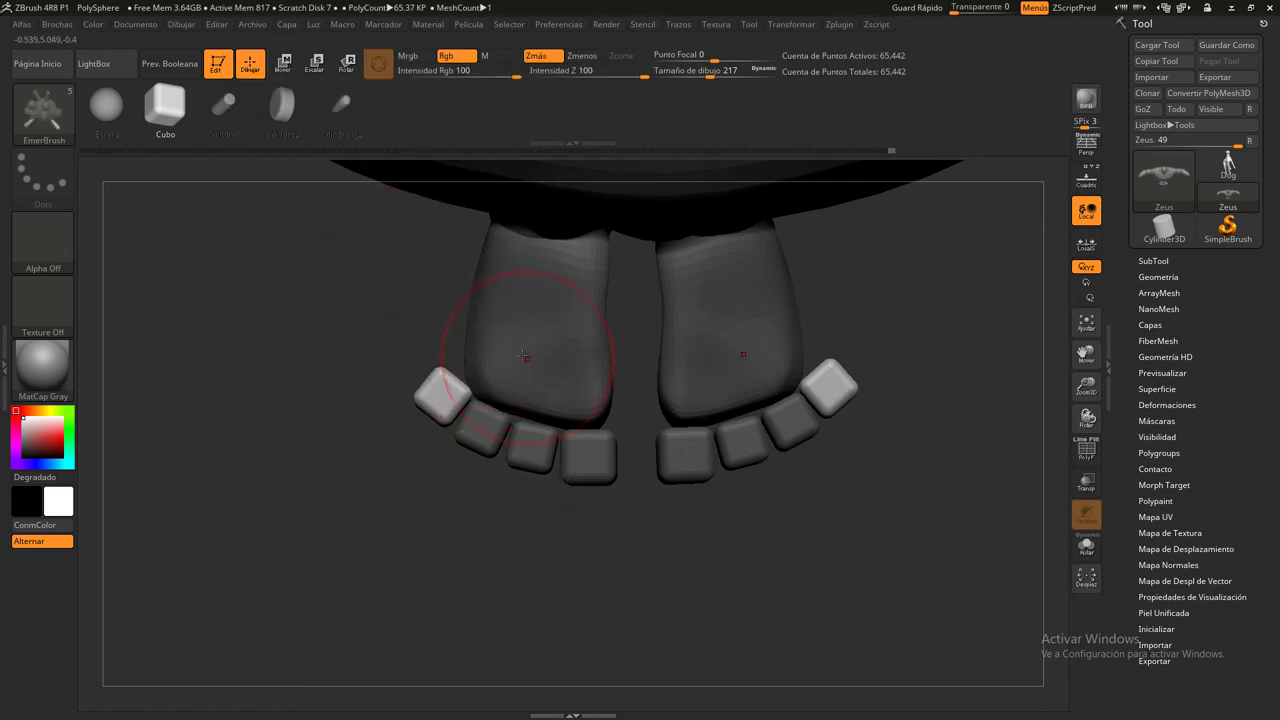
Clear the old mask, then mask both feet and invert so only the feet stay editable
key("ctrl")
left_click_drag(305, 333, 243, 386, "ctrl")
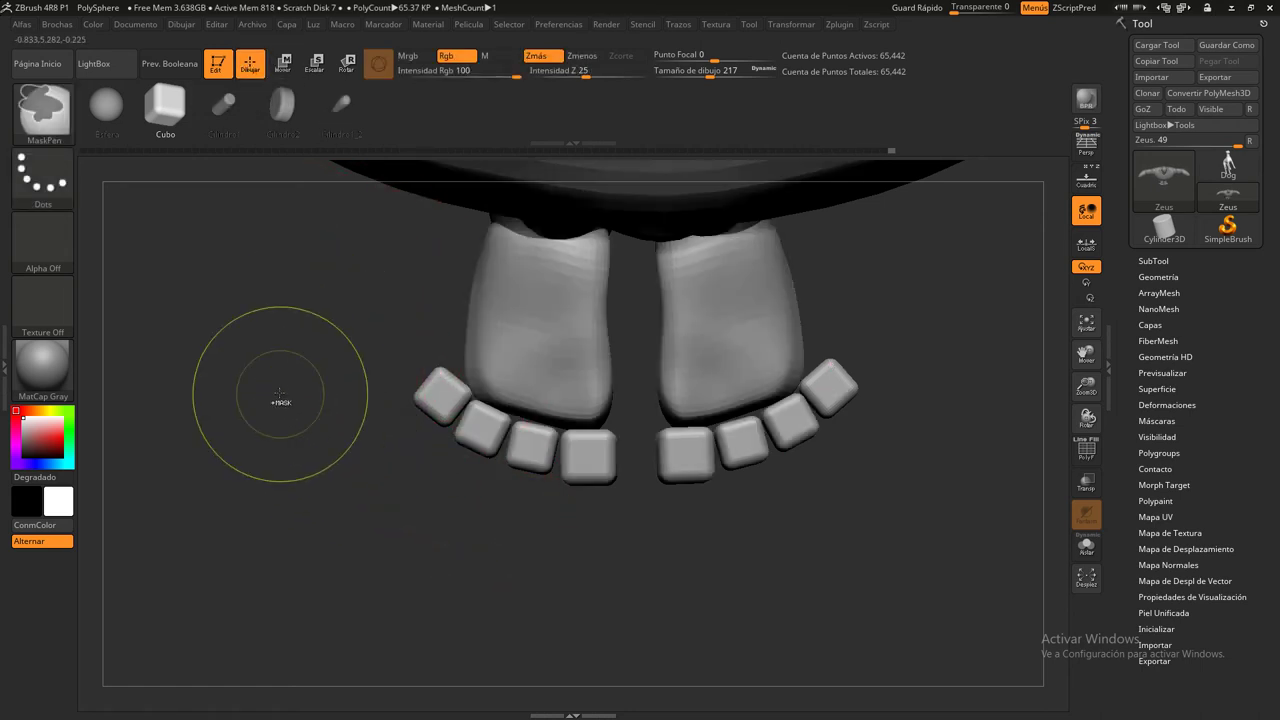
left_click(510, 330, "ctrl+shift")
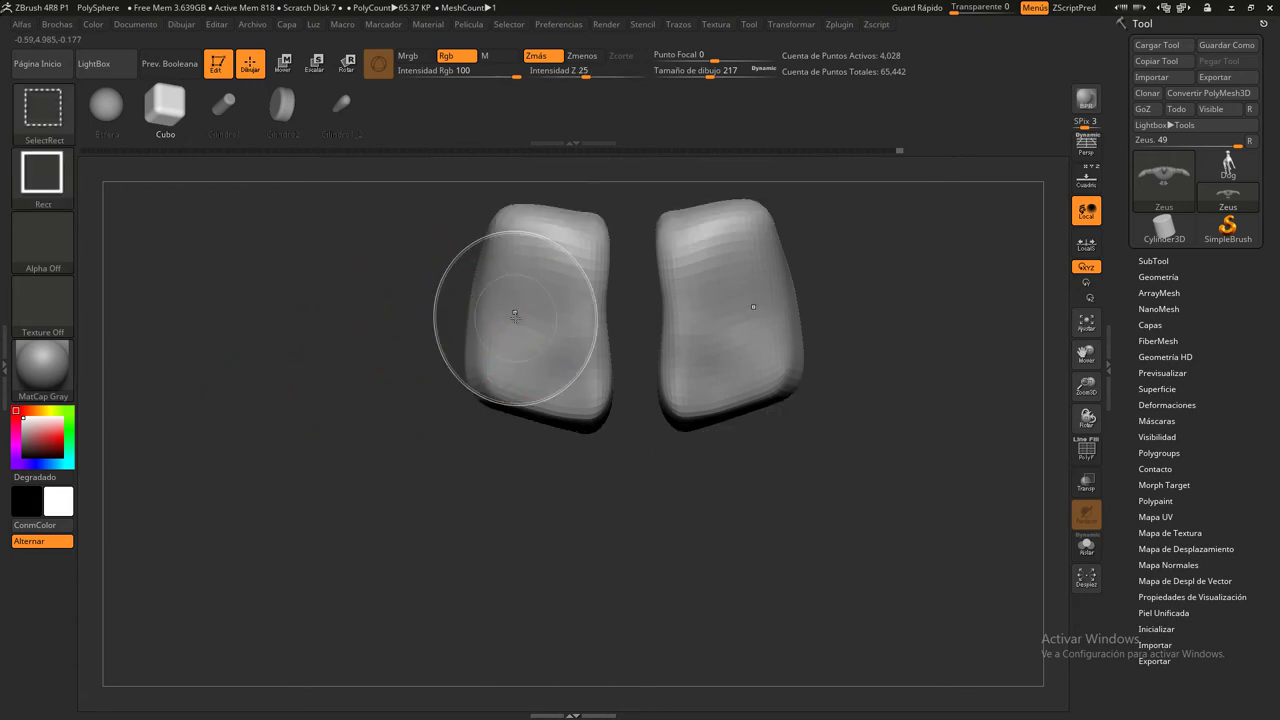
left_click_drag(420, 191, 574, 451, "ctrl")
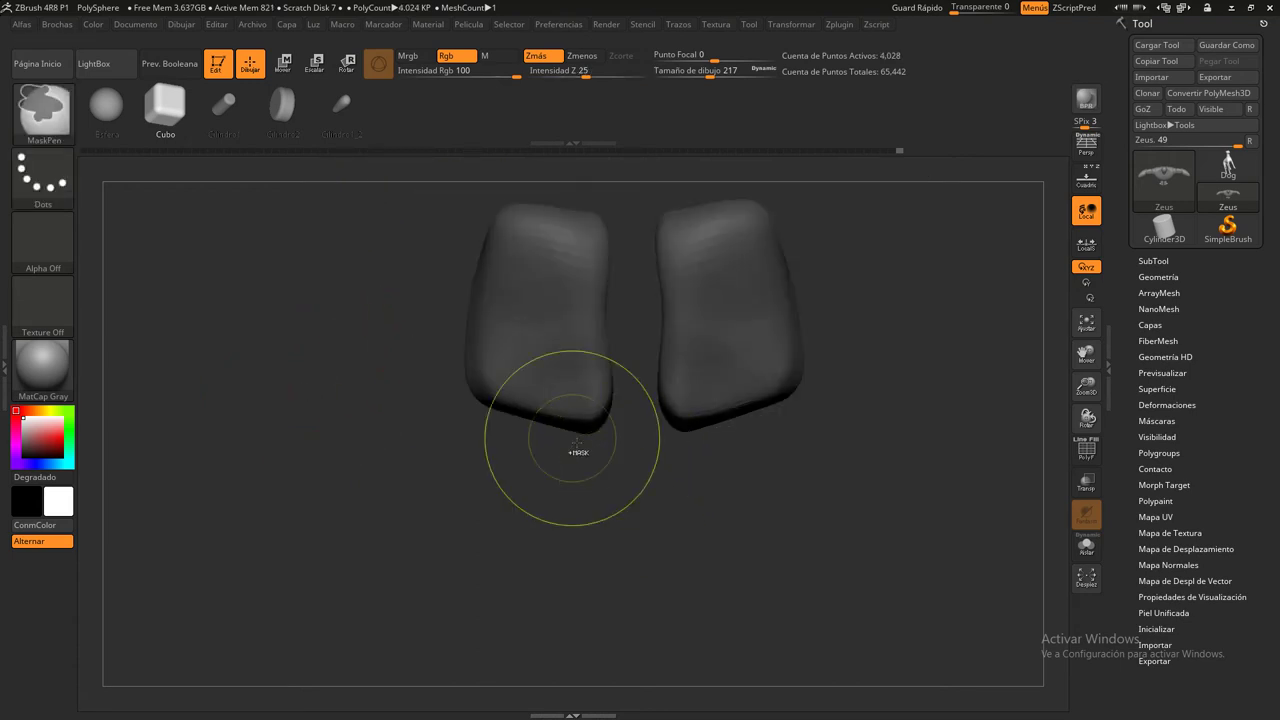
key("ctrl+shift")
left_click(221, 331, "ctrl+shift")
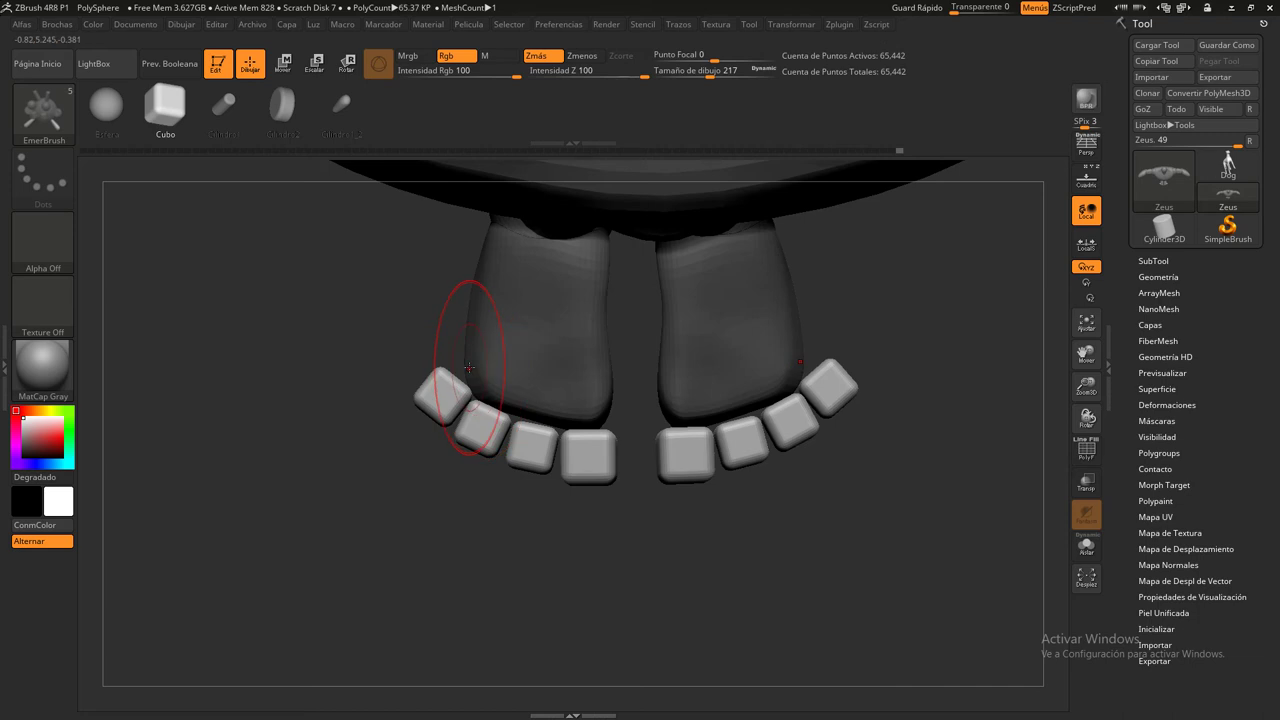
left_click(469, 369, "ctrl")
left_click_drag(469, 369, 428, 371, "ctrl+alt")
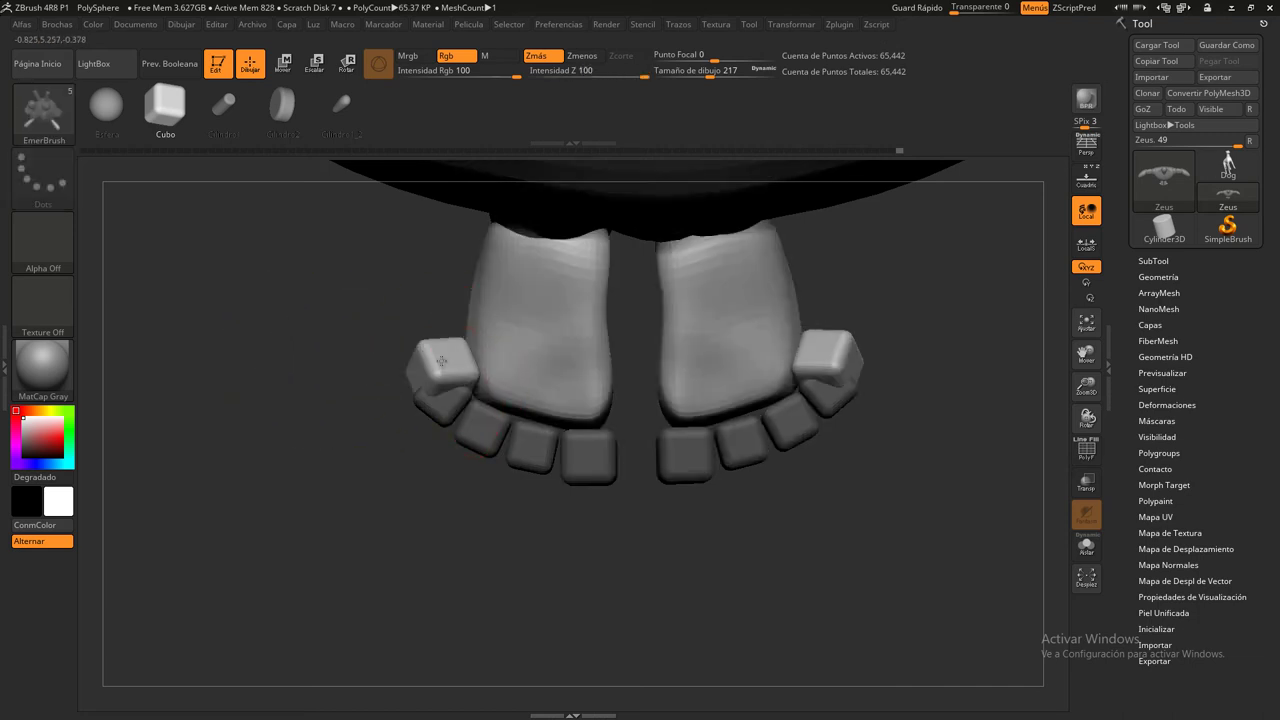
key("ctrl+z")
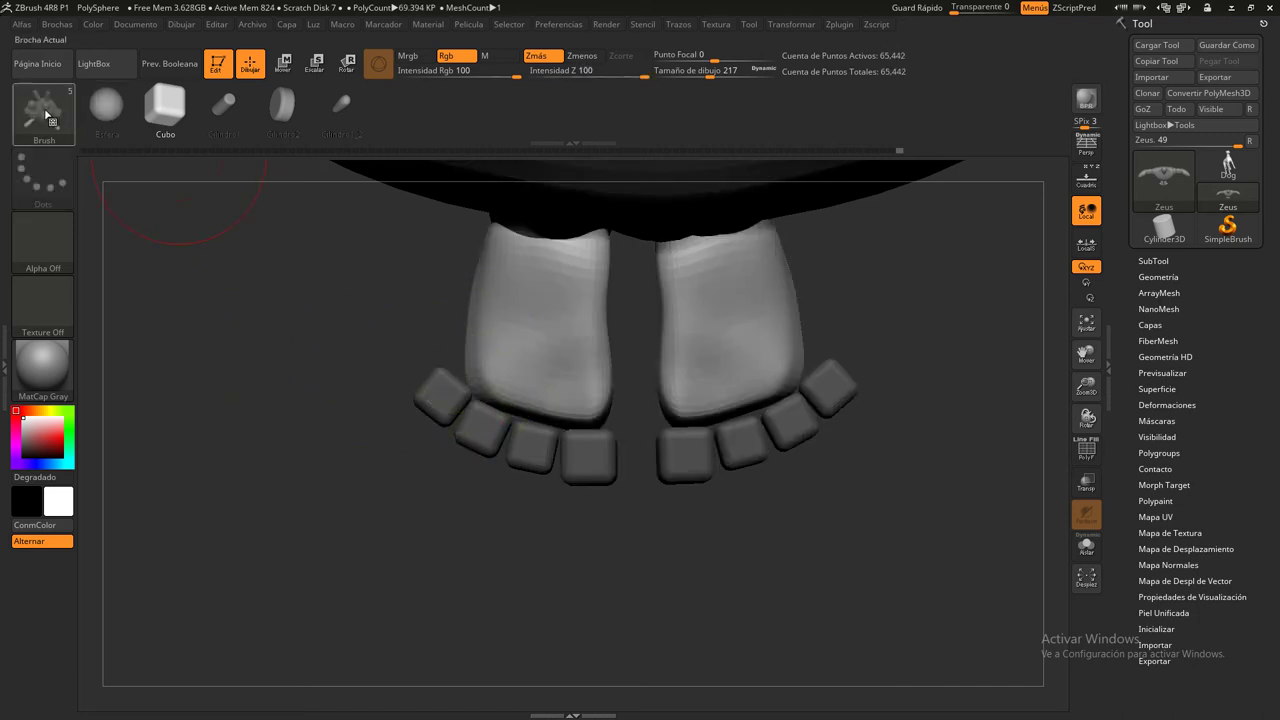
Reshape the left foot's outer side and the underside above the toes with the Move brush
left_click(45, 113)
left_click(478, 341)
left_click_drag(460, 337, 448, 330)
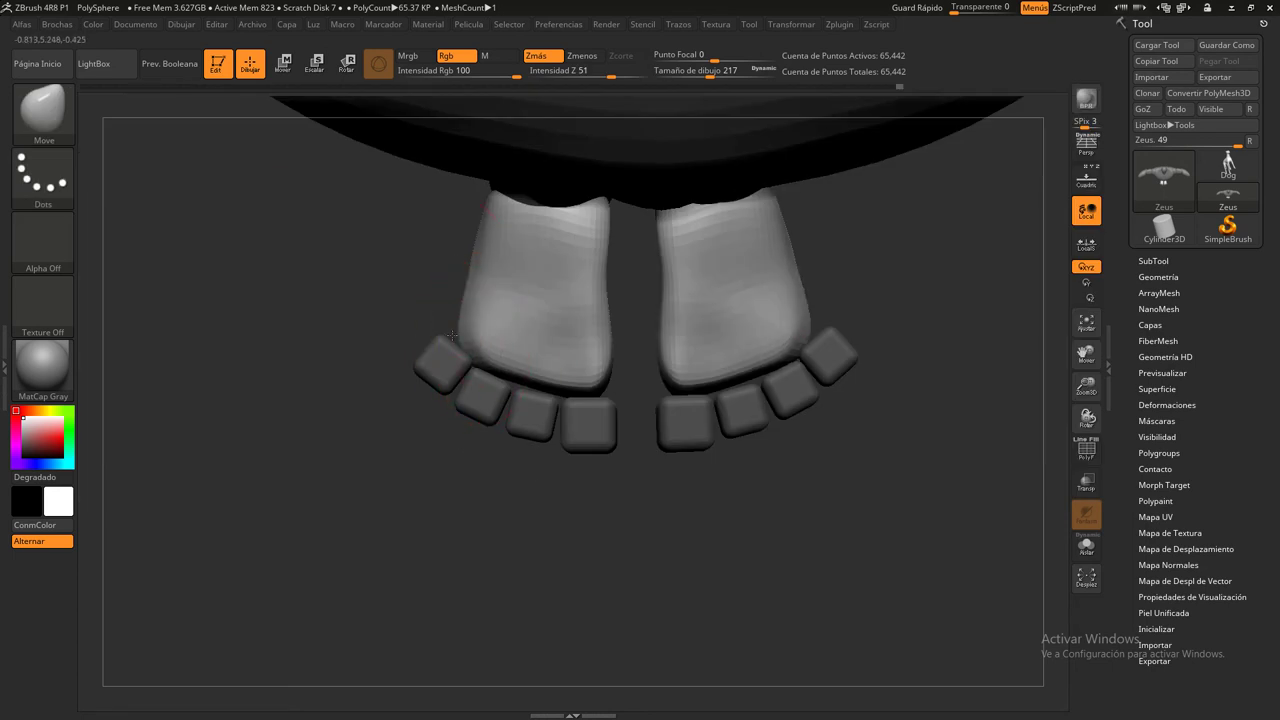
left_click_drag(465, 273, 461, 332)
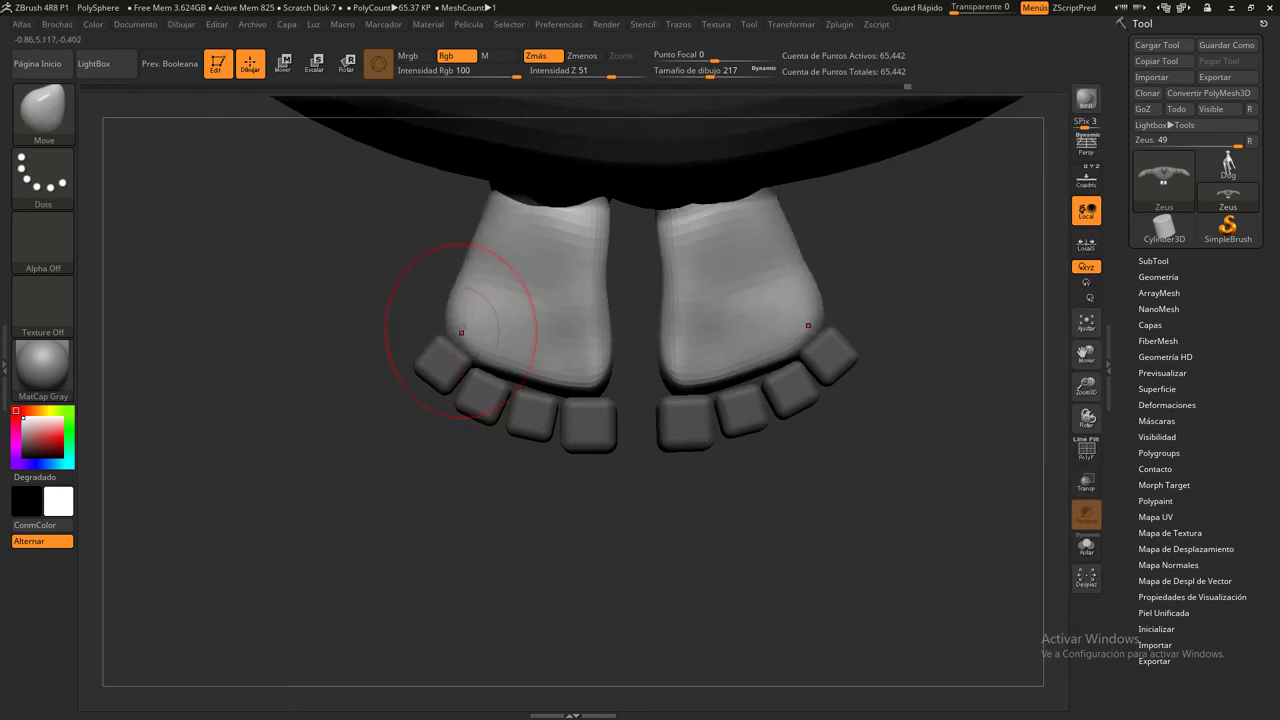
left_click_drag(543, 377, 602, 398)
Inspect the feet, thighs and legs from several angles and clear the mask
mouse_move(690, 480)
left_mouse_down()
mouse_move(694, 367)
mouse_move(814, 528)
left_mouse_up()
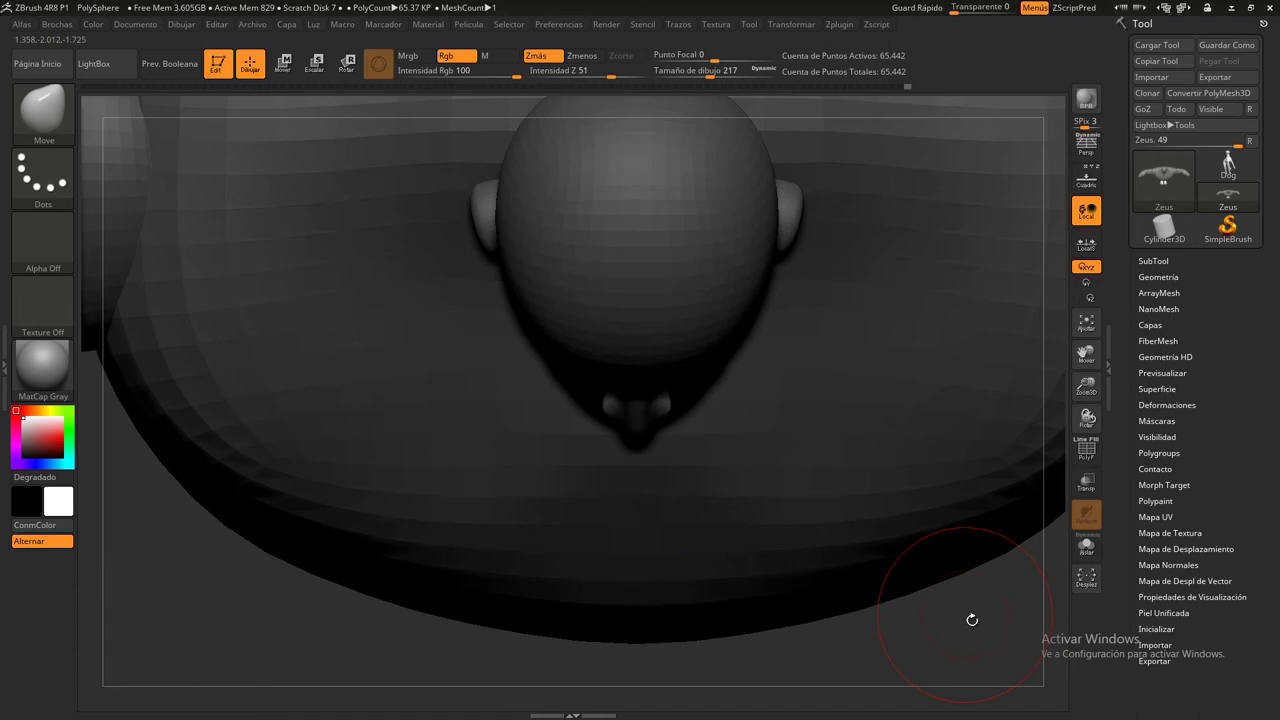
mouse_move(971, 620)
left_mouse_down()
mouse_move(937, 420)
mouse_move(874, 424)
left_mouse_up()
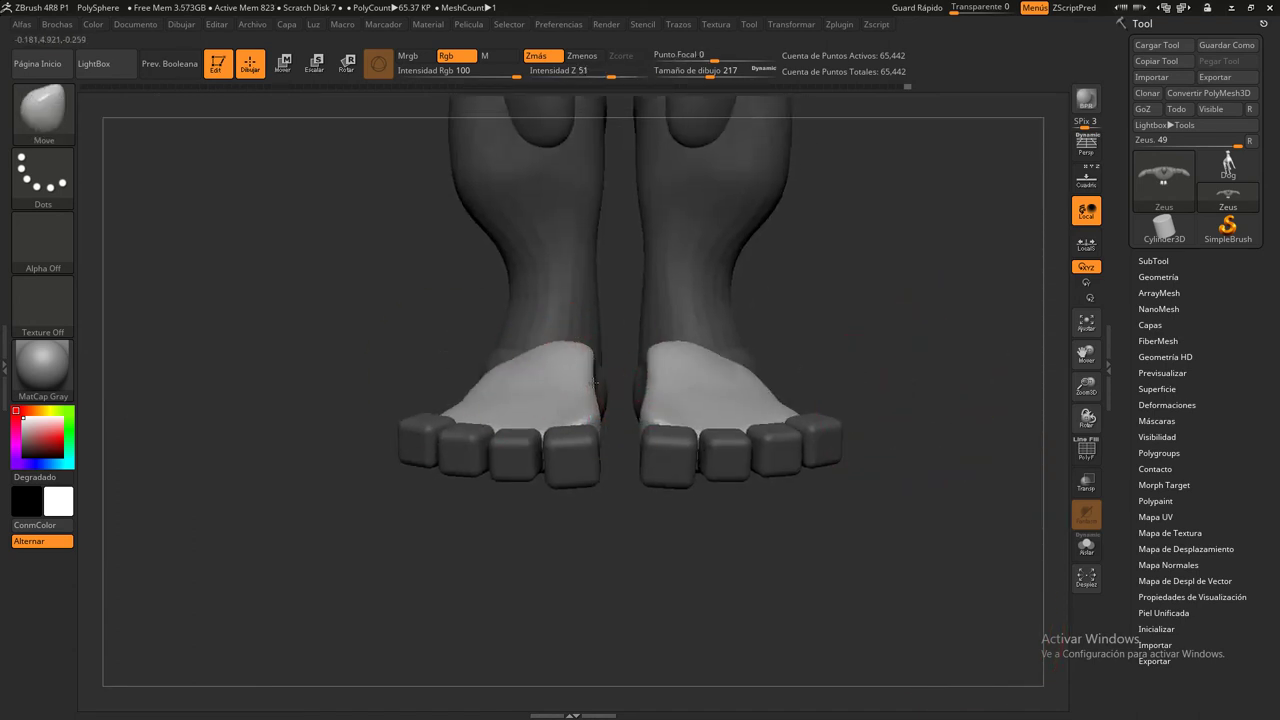
mouse_move(621, 498)
left_mouse_down()
mouse_move(678, 698)
mouse_move(669, 464)
mouse_move(866, 591)
mouse_move(826, 491)
mouse_move(836, 461)
left_mouse_up()
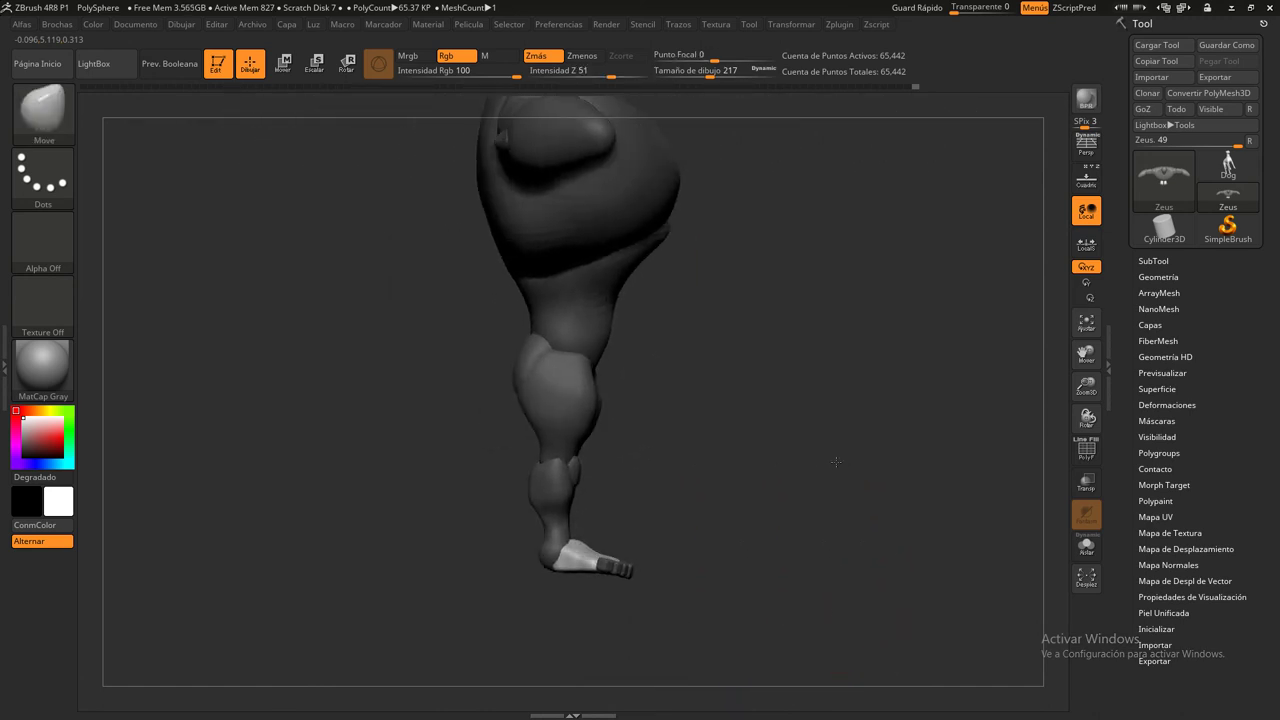
mouse_move(706, 496)
left_mouse_down("alt")
mouse_move(746, 491)
mouse_move(772, 404)
mouse_move(686, 251)
mouse_move(653, 298)
left_mouse_up("alt")
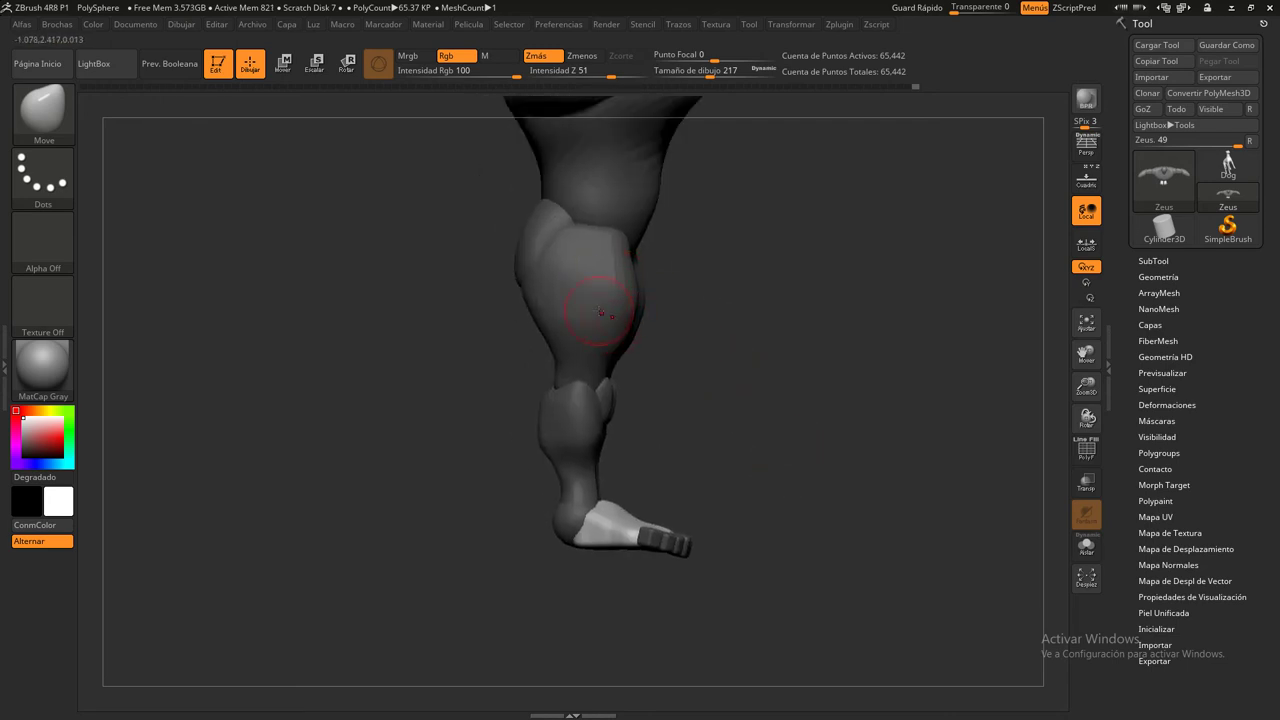
left_click_drag(790, 434, 631, 302)
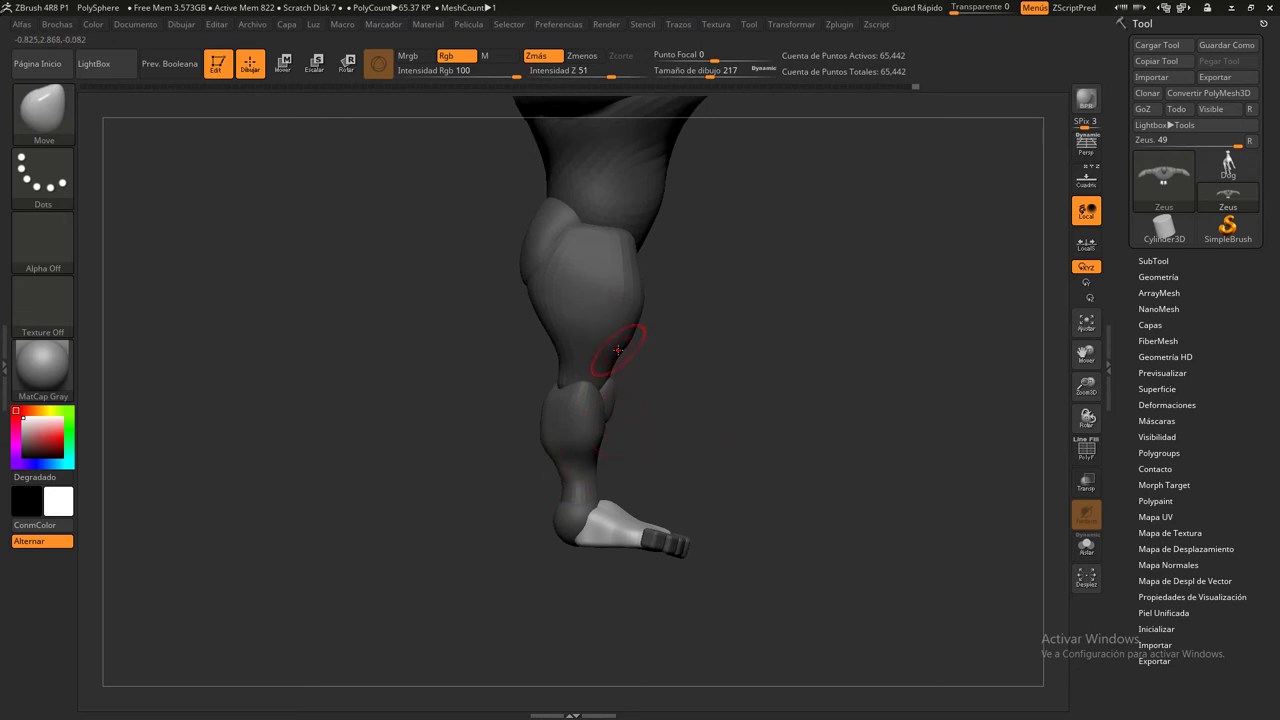
left_click_drag(846, 386, 846, 386)
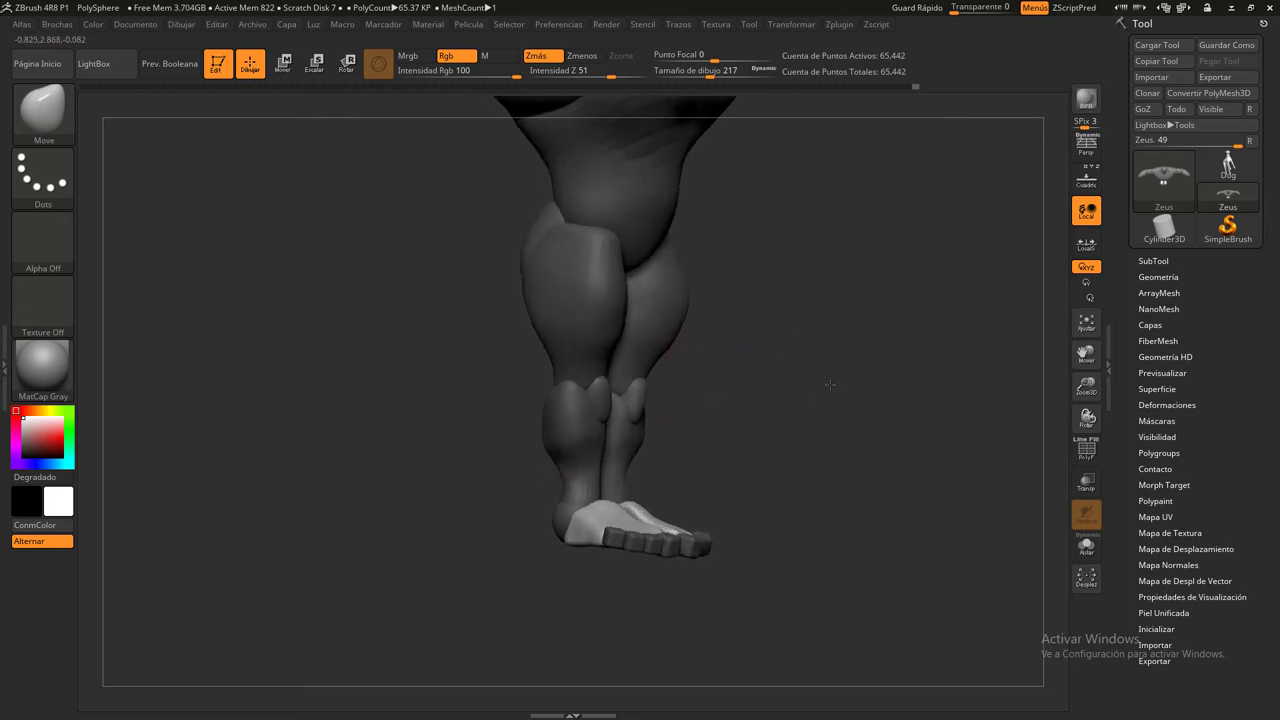
left_click_drag(813, 338, 867, 438, "ctrl")
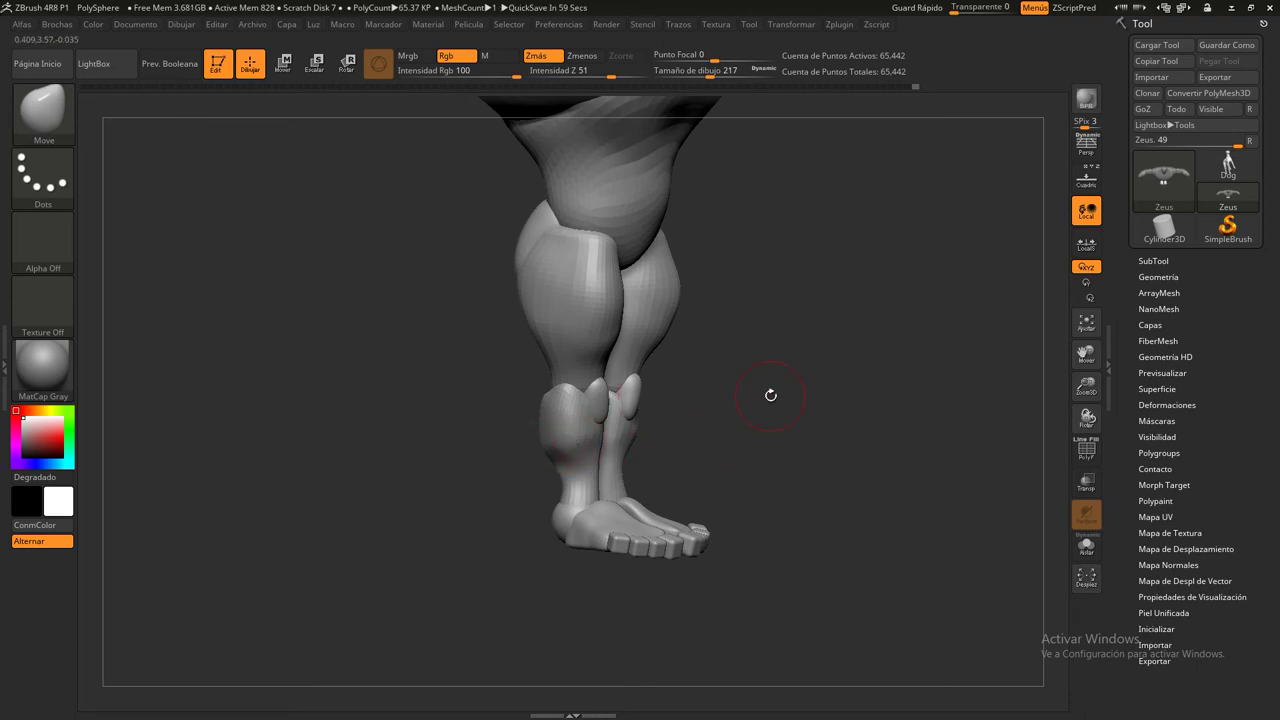
left_click_drag(770, 395, 600, 340)
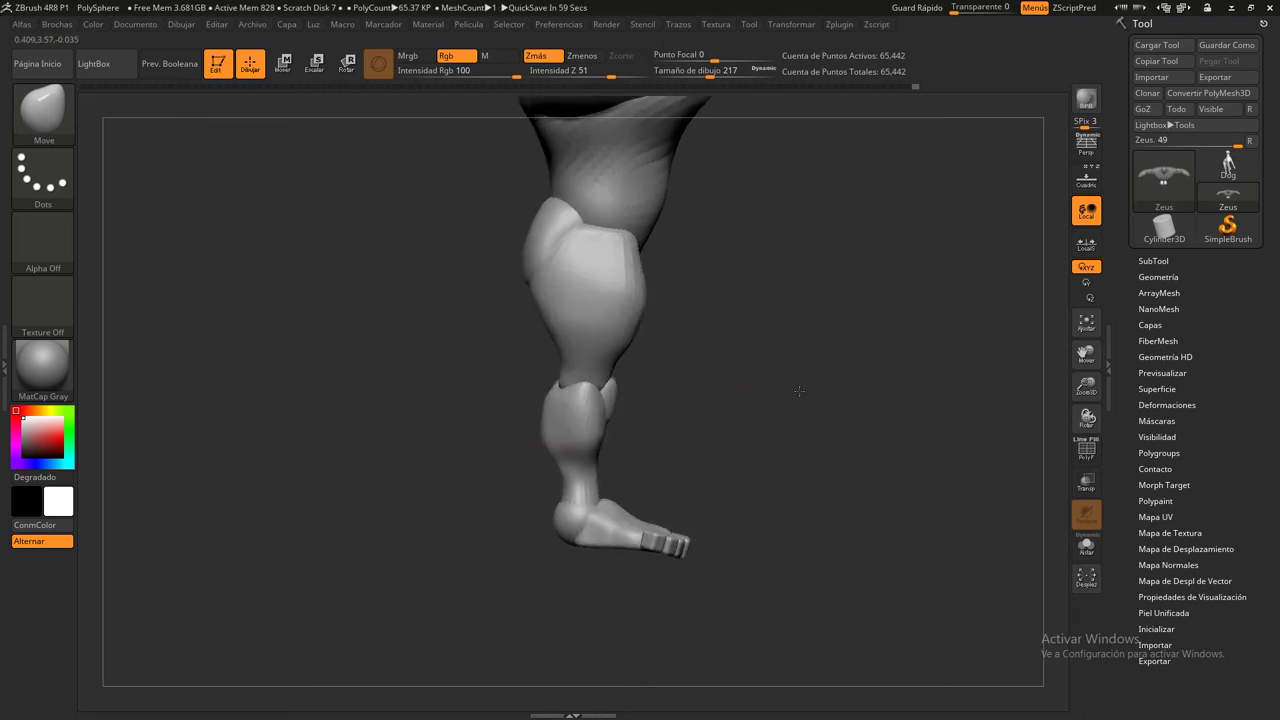
Isolate and mask the thigh pad, then invert the mask so only it is free
left_click(575, 290, "ctrl+shift")
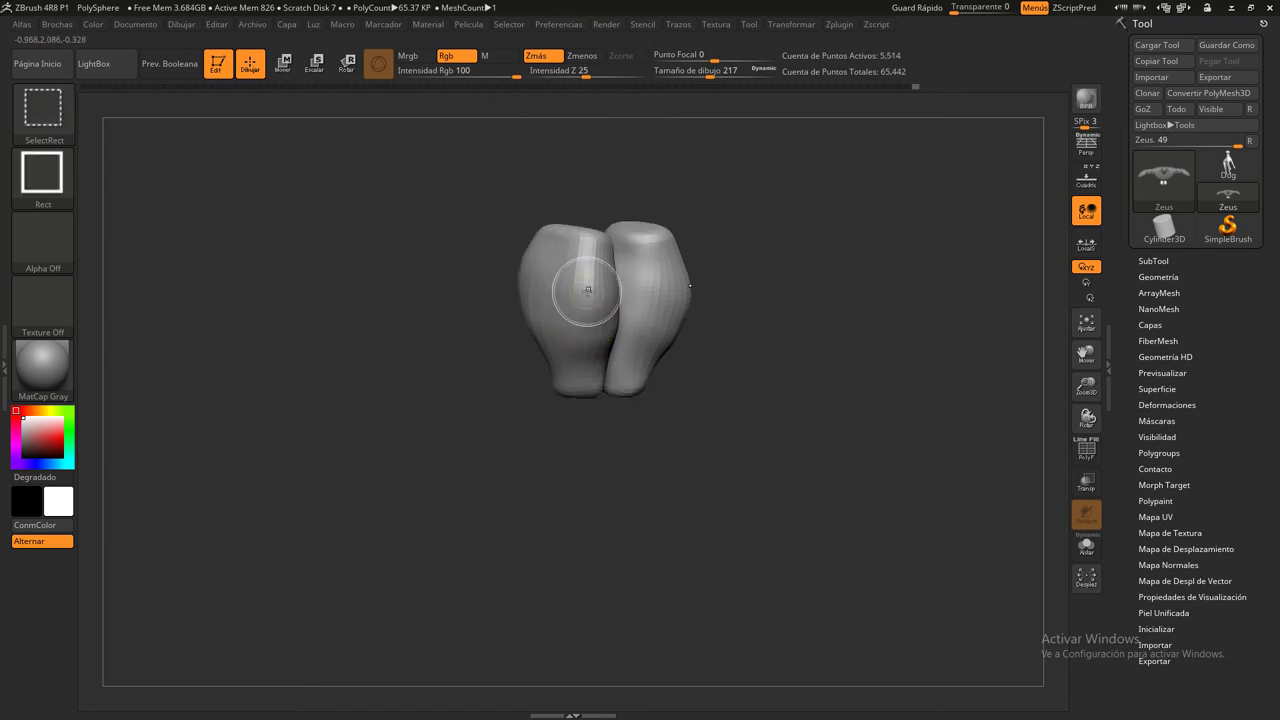
mouse_move(477, 246)
left_mouse_down("ctrl")
mouse_move(779, 462)
mouse_move(780, 335)
left_mouse_up("ctrl")
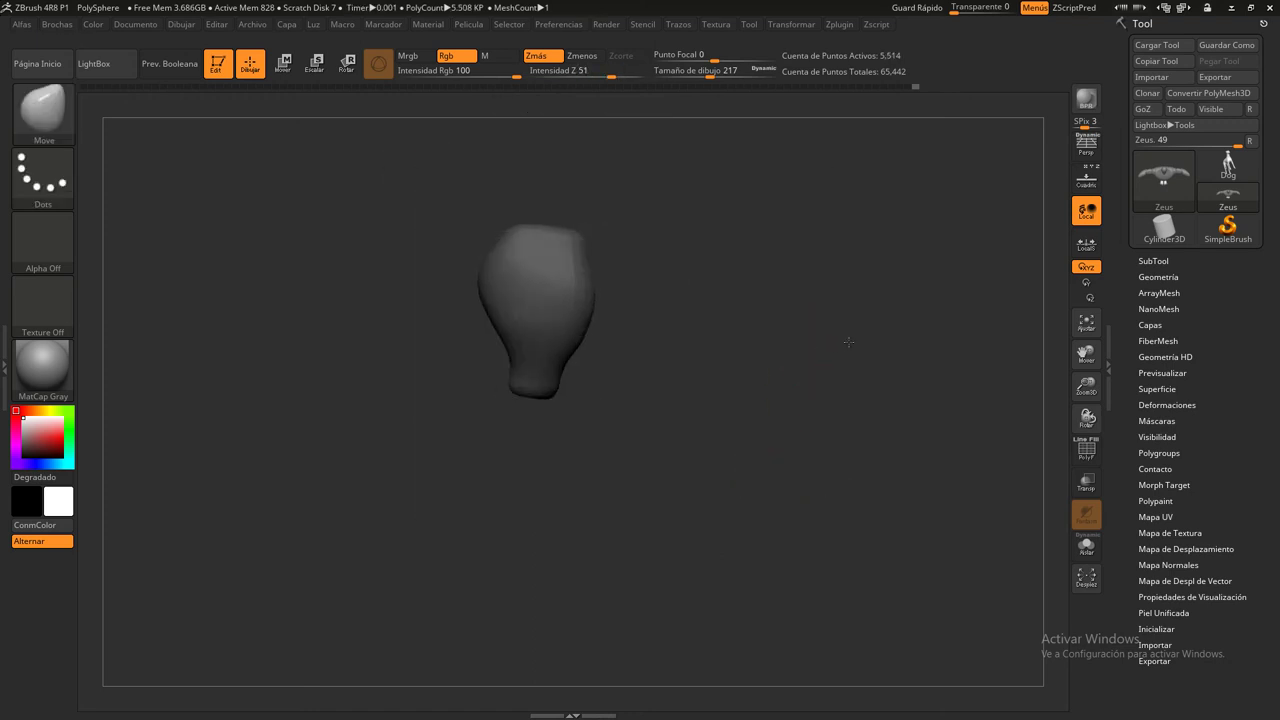
left_click(782, 319, "ctrl+shift")
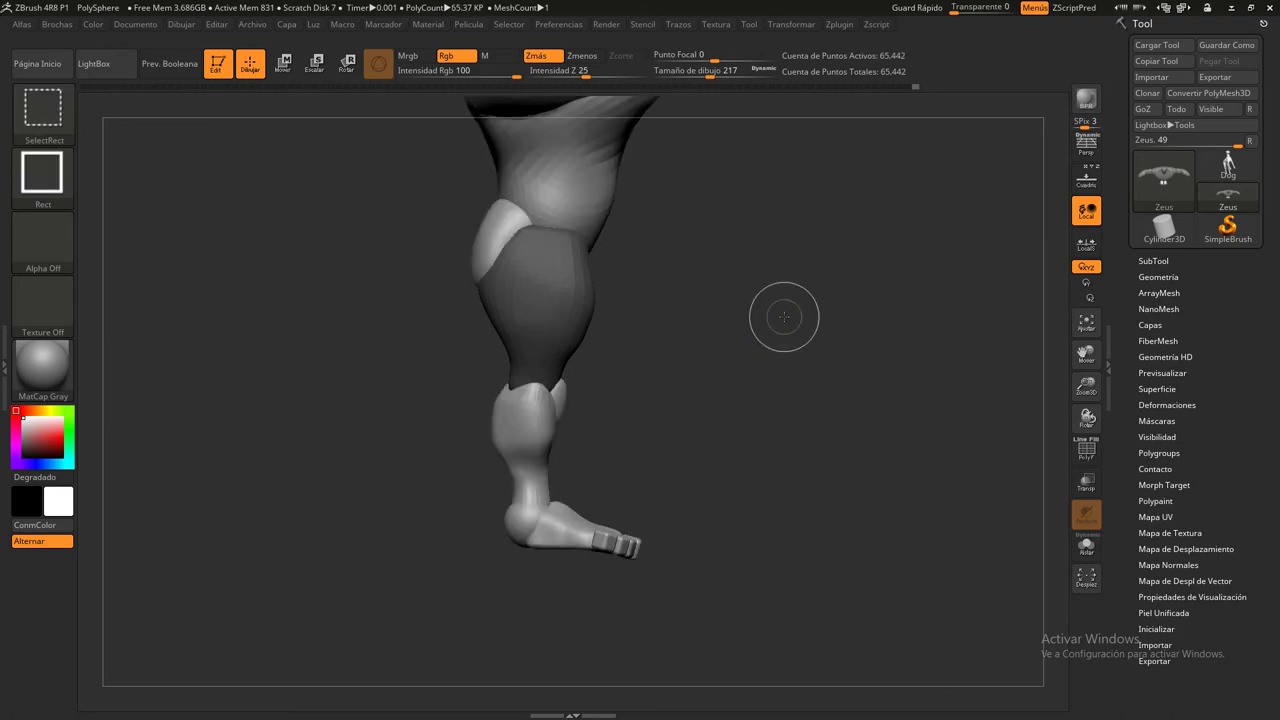
left_click(752, 270, "ctrl")
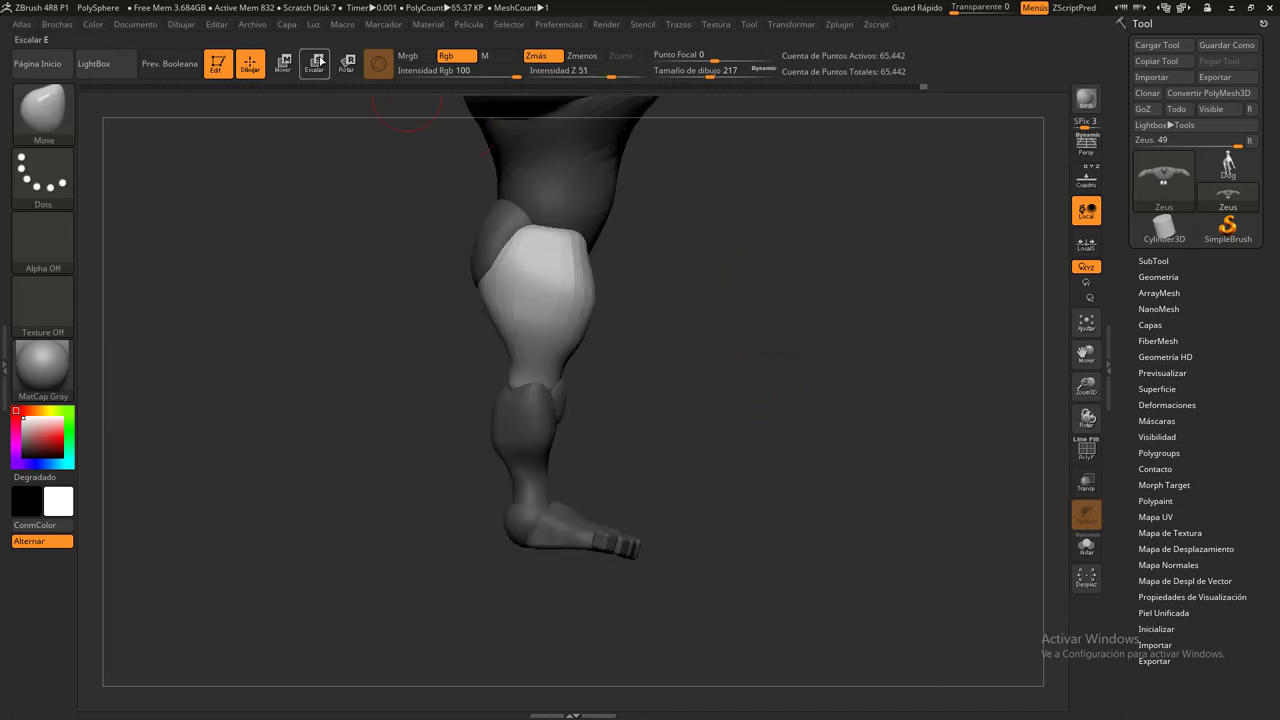
Enlarge the thigh pad with Transpose Scale and return to Draw mode
left_click(285, 63)
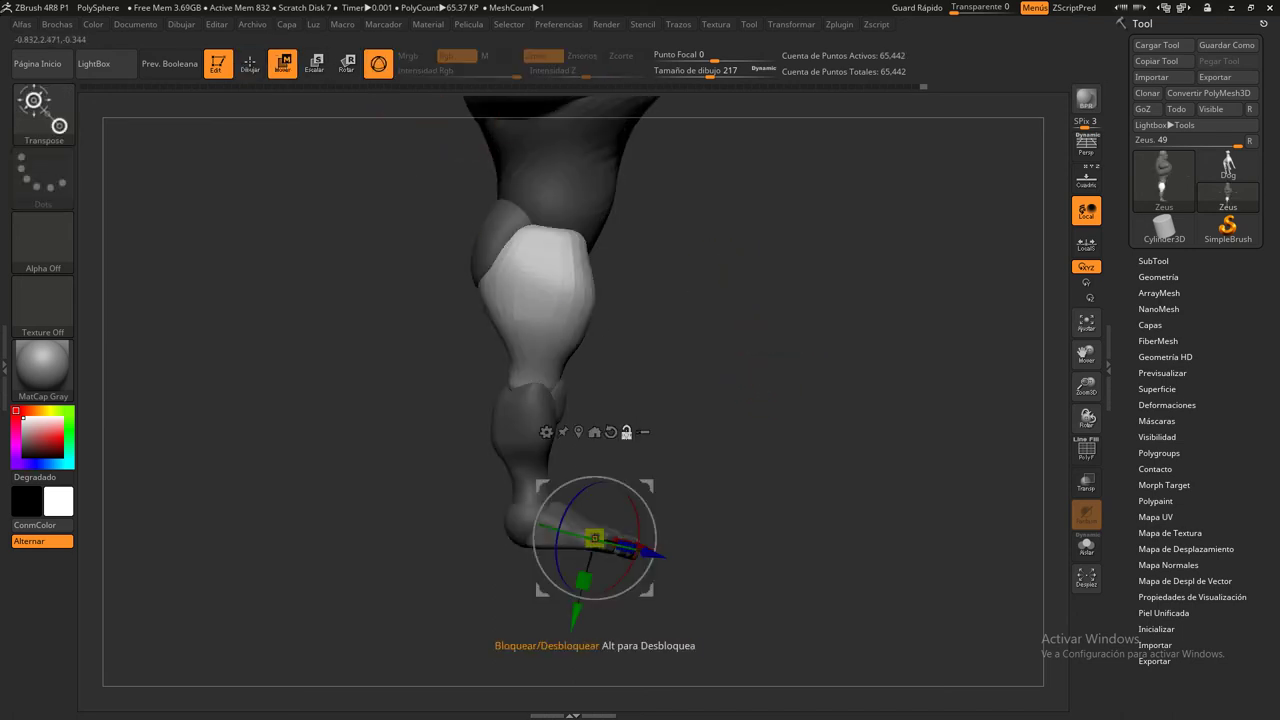
left_click(534, 238)
left_click_drag(534, 238, 533, 300)
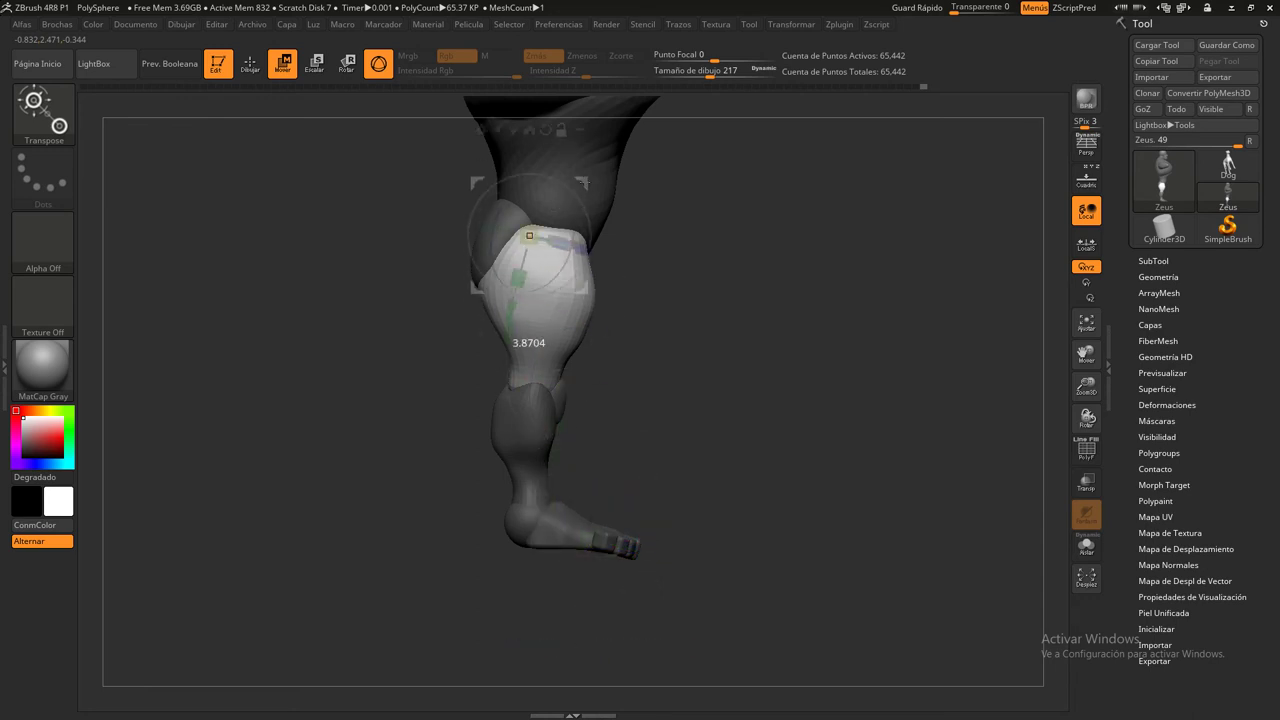
left_click_drag(588, 185, 598, 220)
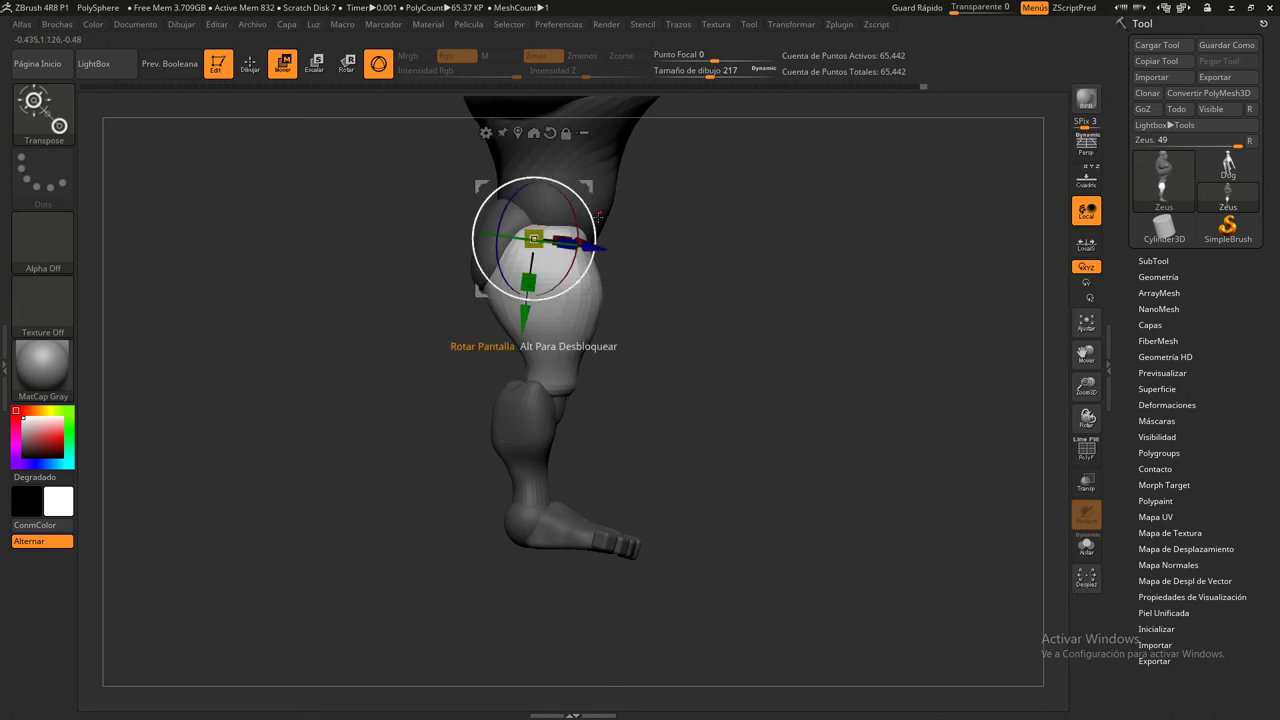
left_click(249, 70)
Compare the legs from the front and clear the mask
left_click_drag(731, 369, 727, 399)
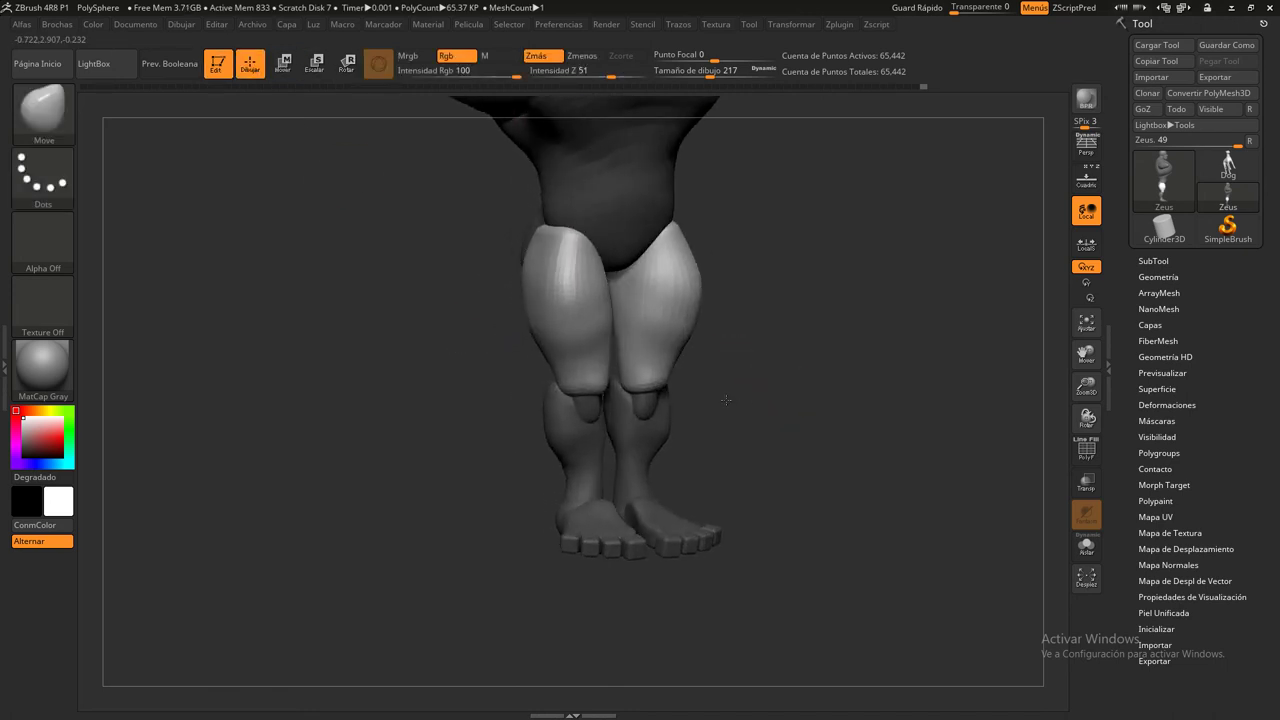
key("ctrl")
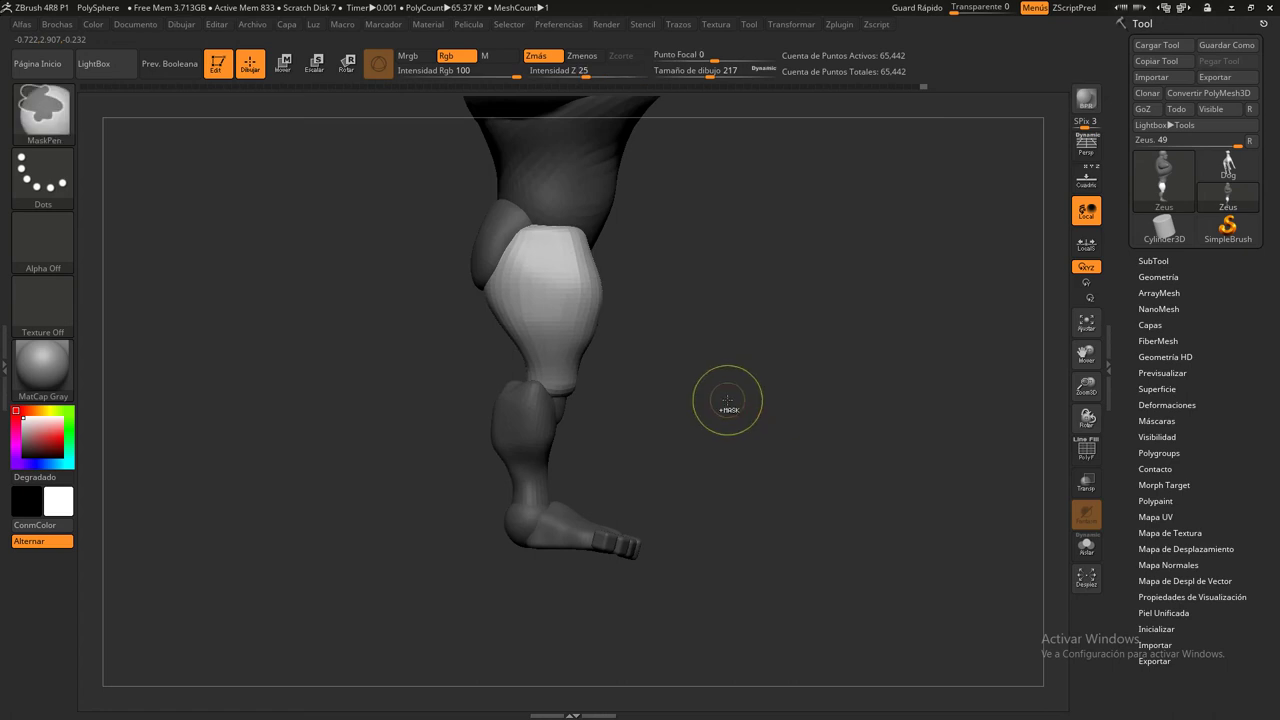
mouse_move(727, 400)
left_mouse_down("ctrl")
mouse_move(757, 451)
mouse_move(672, 447)
left_mouse_up("ctrl")
left_click_drag(603, 411, 634, 357)
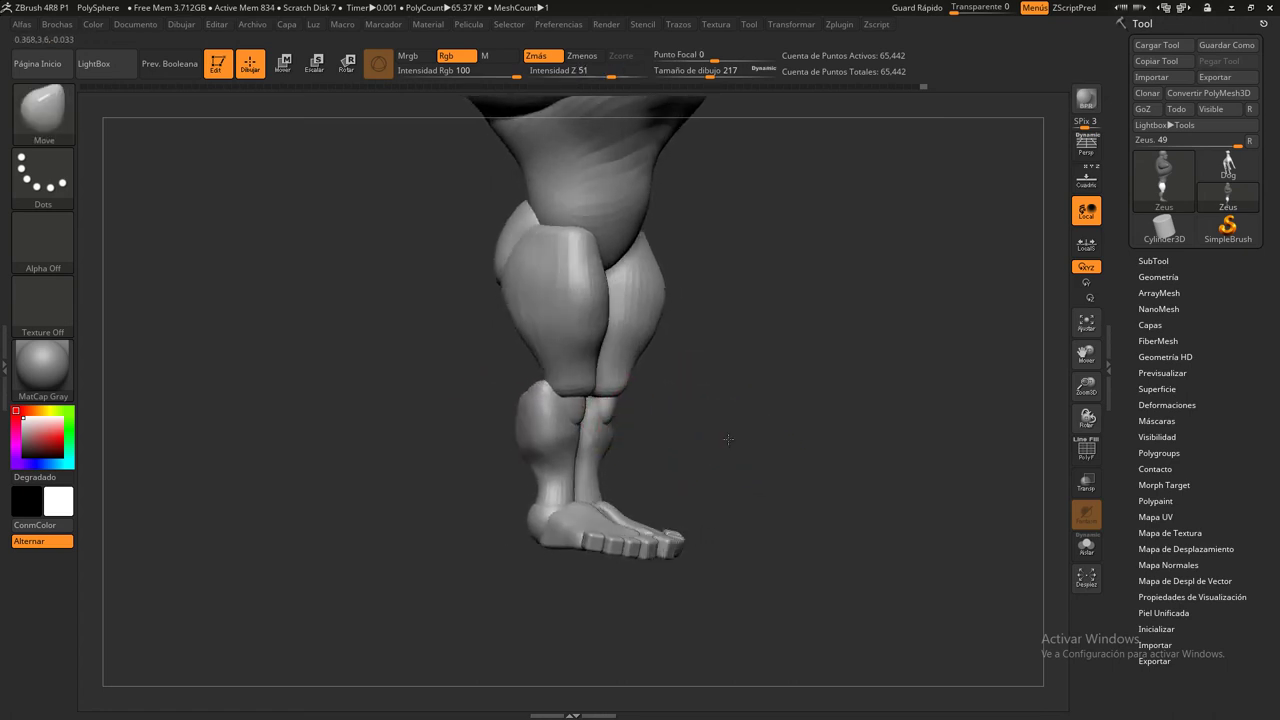
Mask the two knee pads and invert the mask so only they can move
left_click(643, 410, "ctrl+shift")
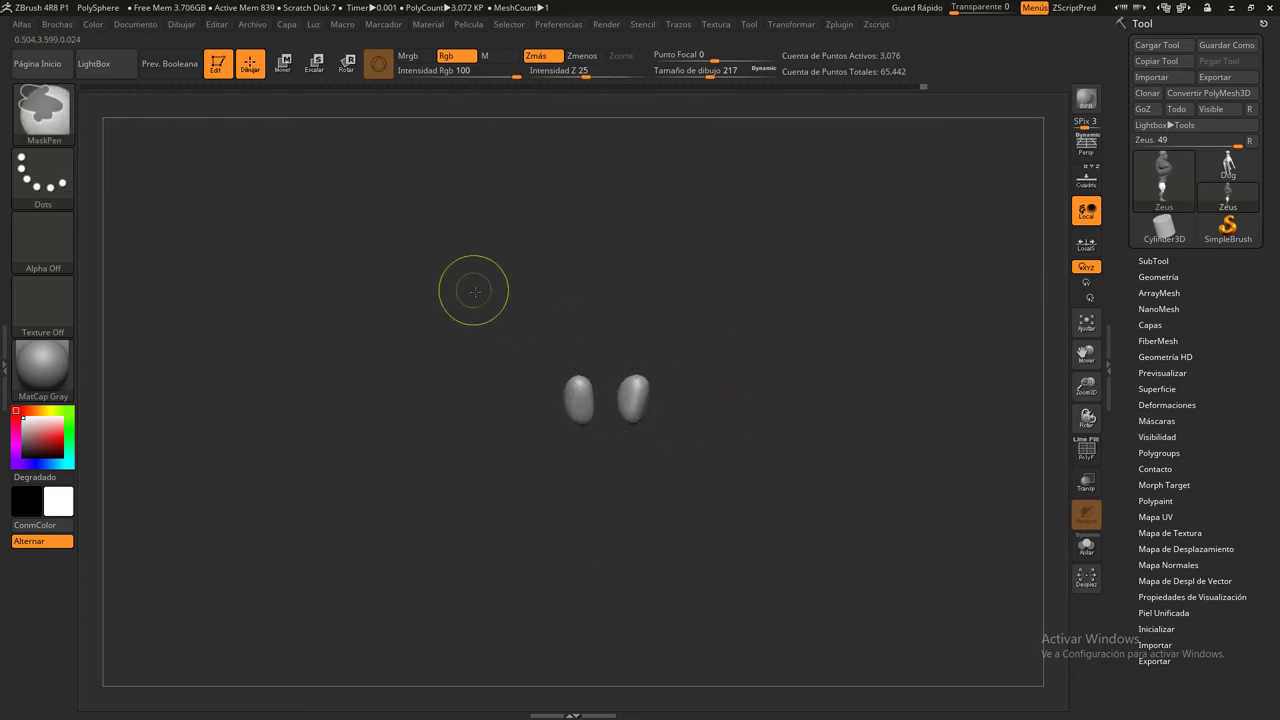
left_click_drag(474, 290, 726, 474, "ctrl+shift")
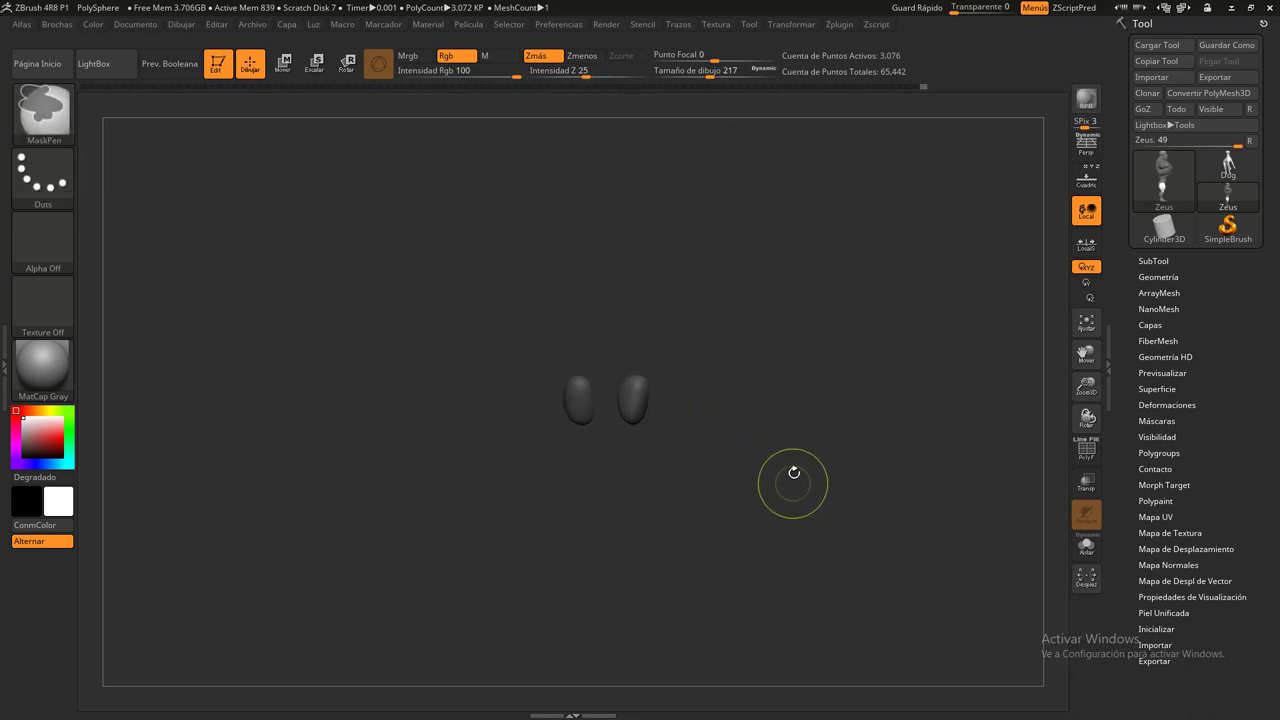
left_click(263, 300, "ctrl+shift")
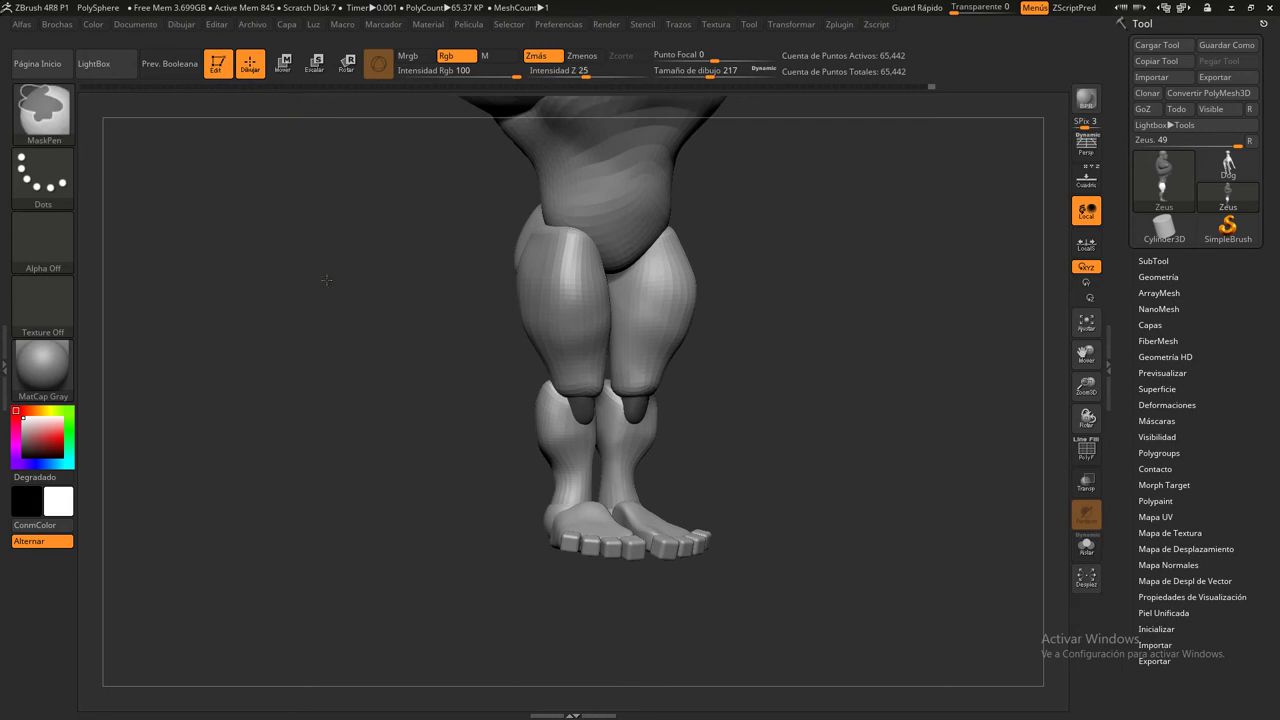
left_click(314, 167, "ctrl")
key("w")
Move the knee pad into place, tilt it about 13° to fit the knee, and clear the mask
left_click_drag(700, 384, 818, 384)
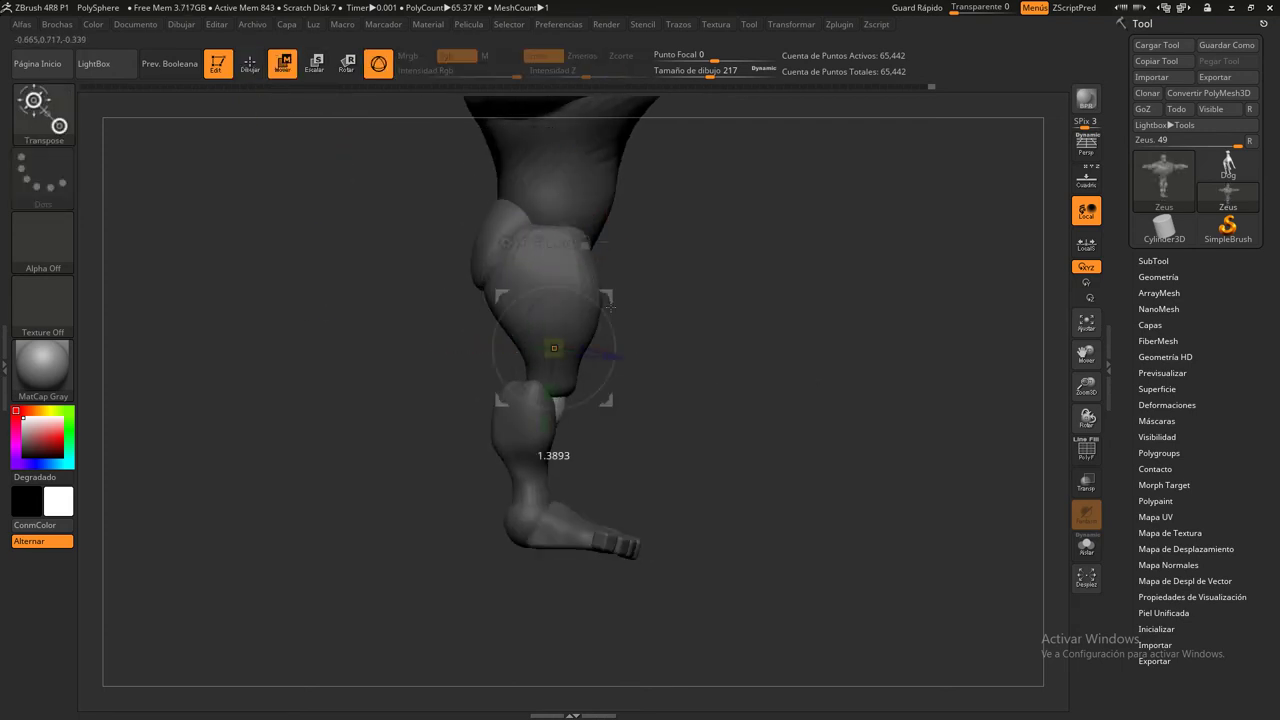
left_click(556, 400)
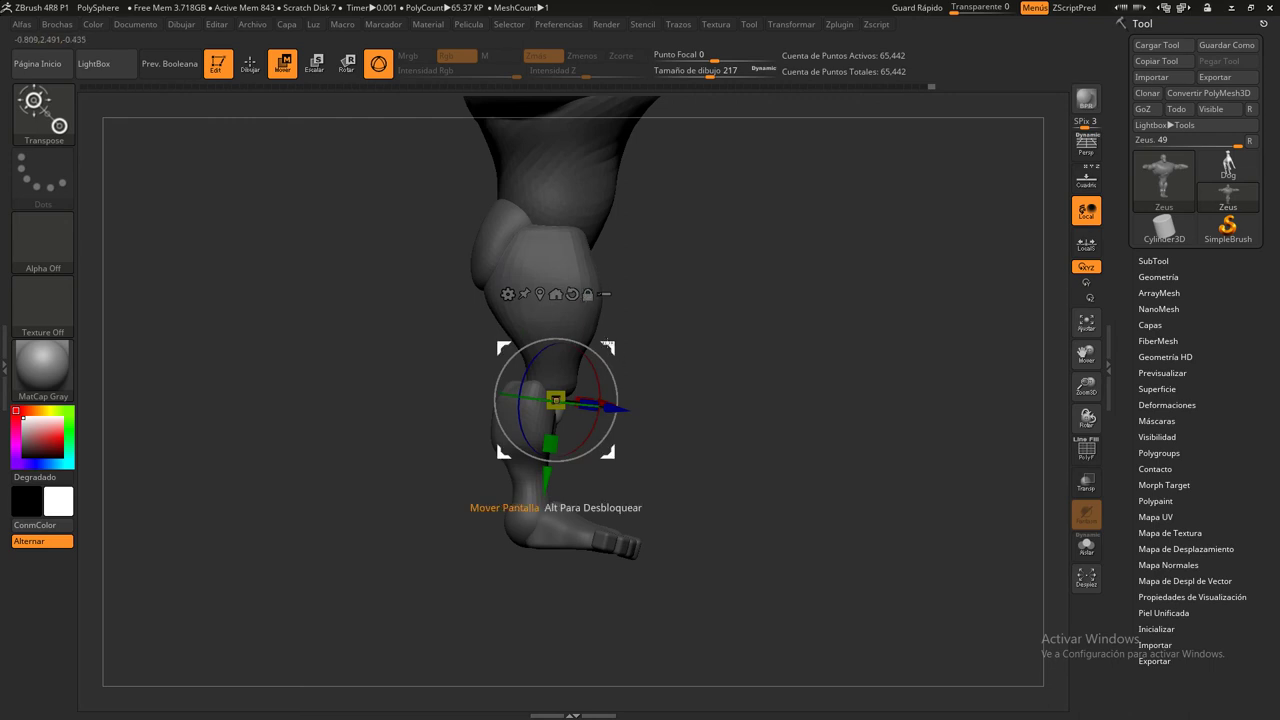
left_click_drag(556, 400, 568, 402)
left_click_drag(618, 348, 618, 356)
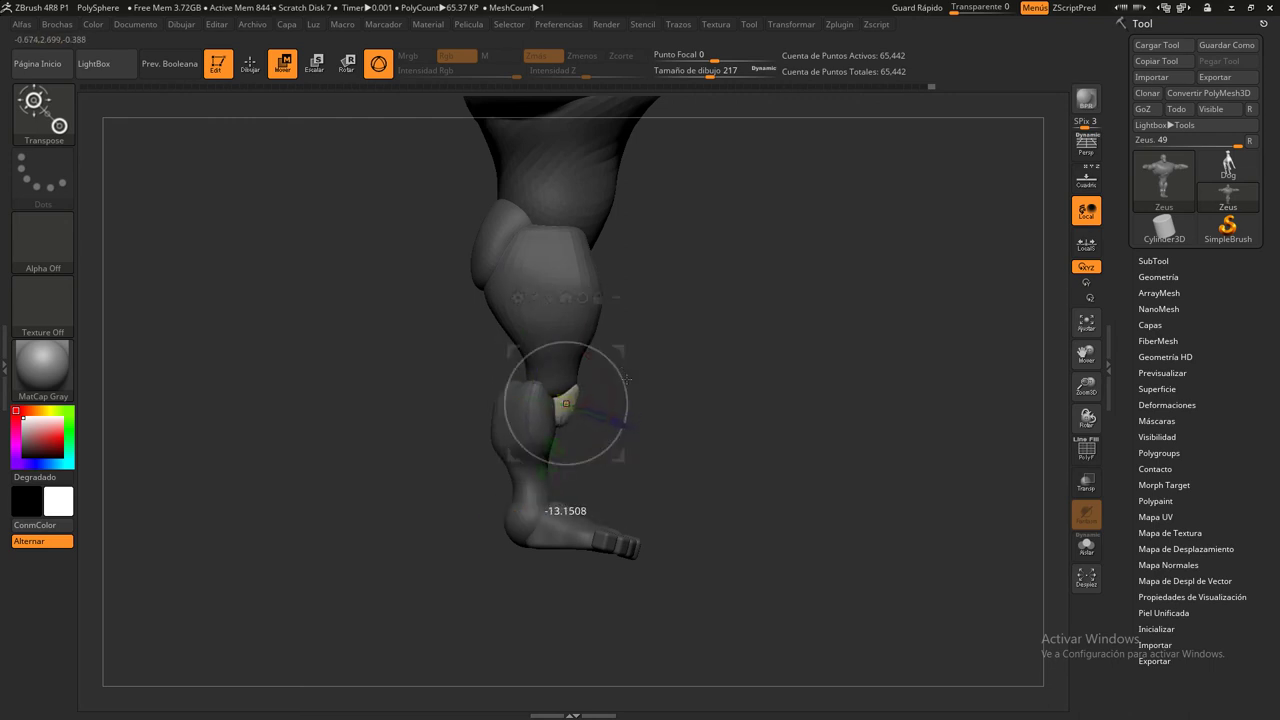
left_click_drag(627, 379, 625, 382)
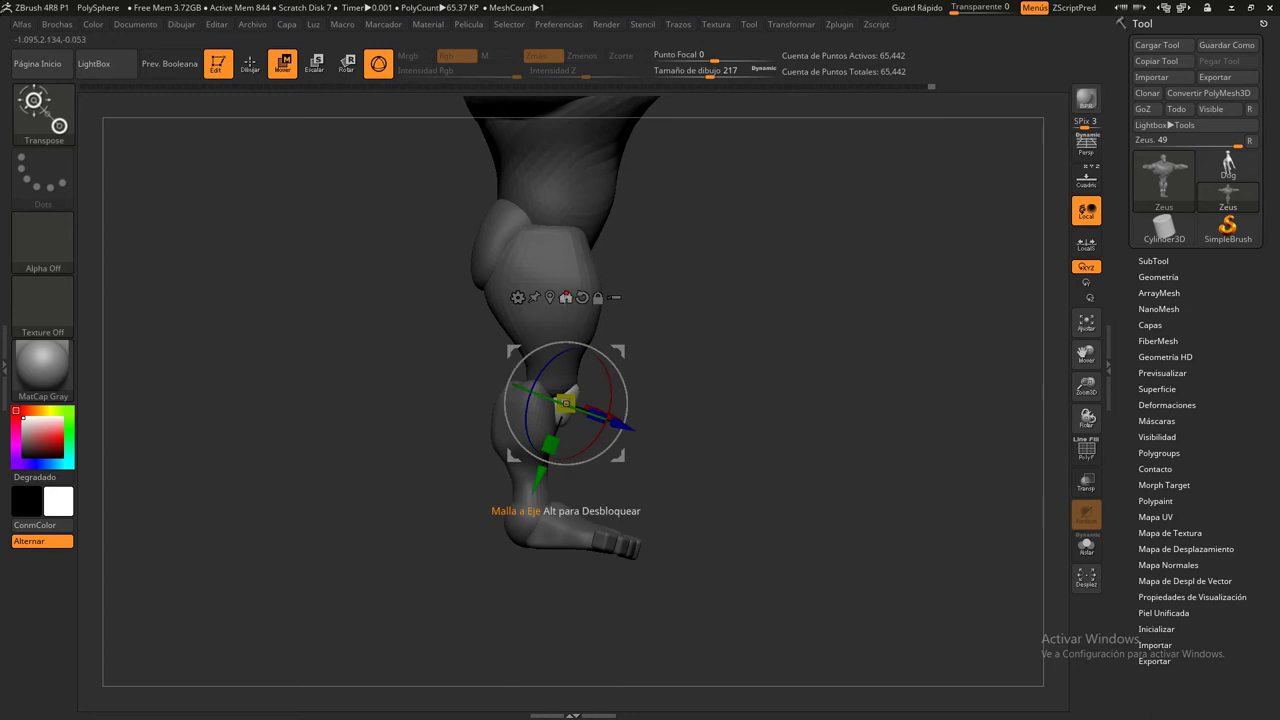
left_click(257, 67)
key("ctrl+shift")
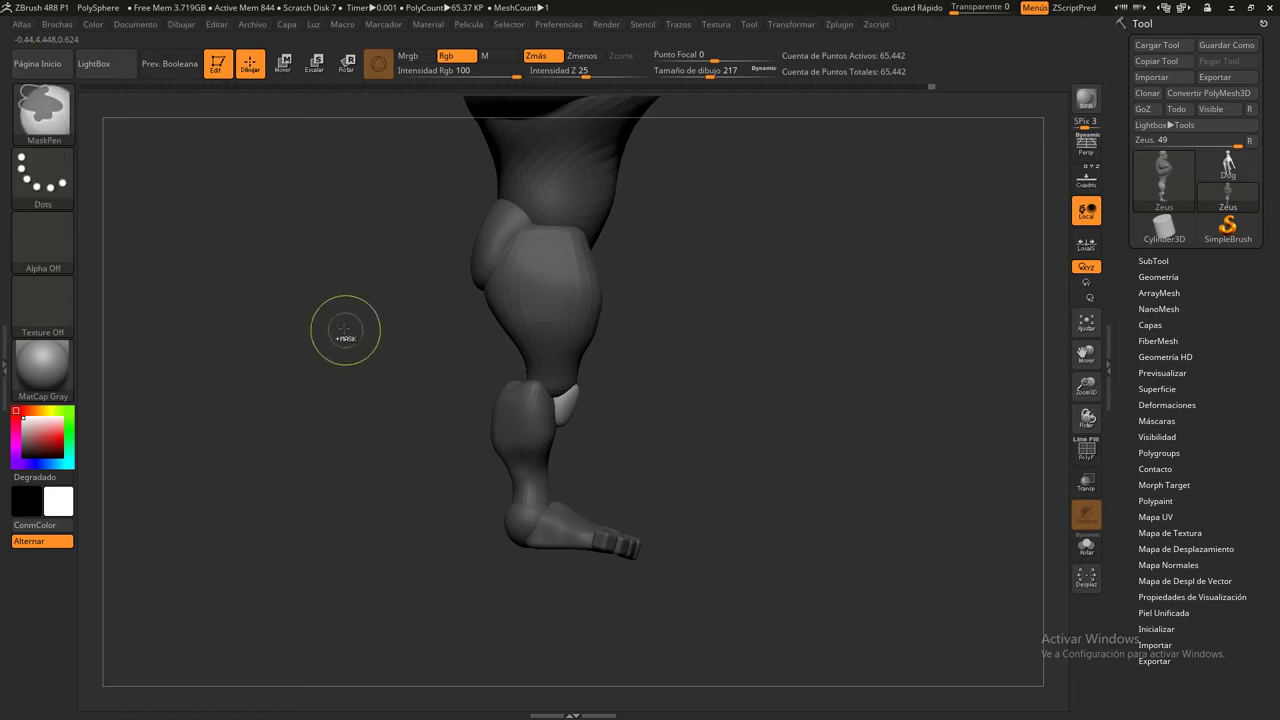
left_click_drag(343, 340, 377, 461, "ctrl")
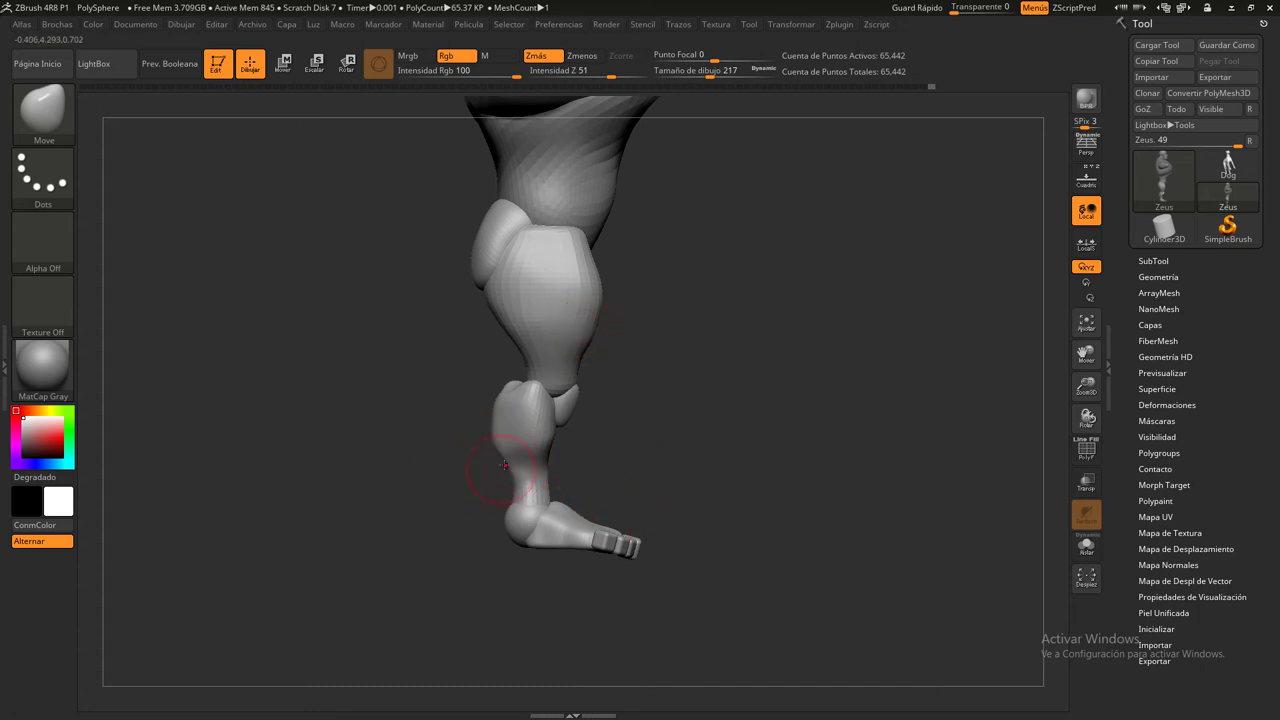
Hide the knee and kneecap polygroups so only the lower leg and foot remain visible
key("ctrl+shift")
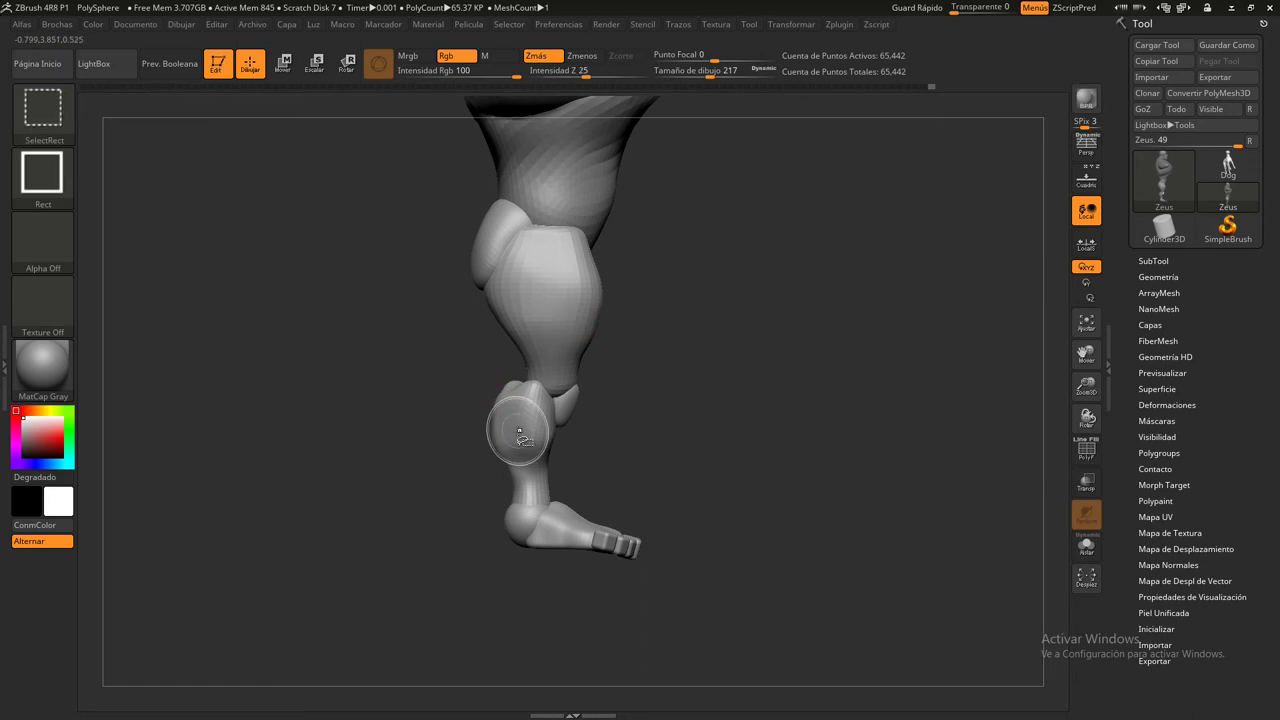
key("ctrl")
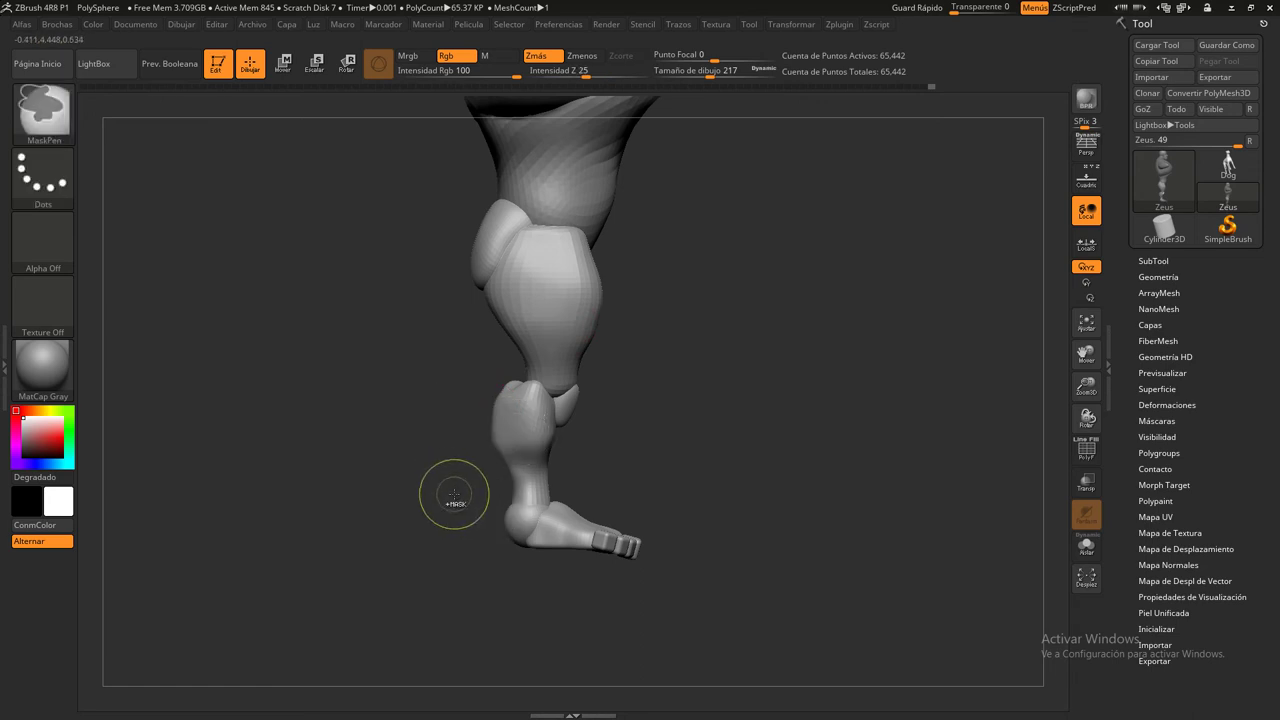
left_click_drag(677, 471, 598, 395)
key("ctrl+shift")
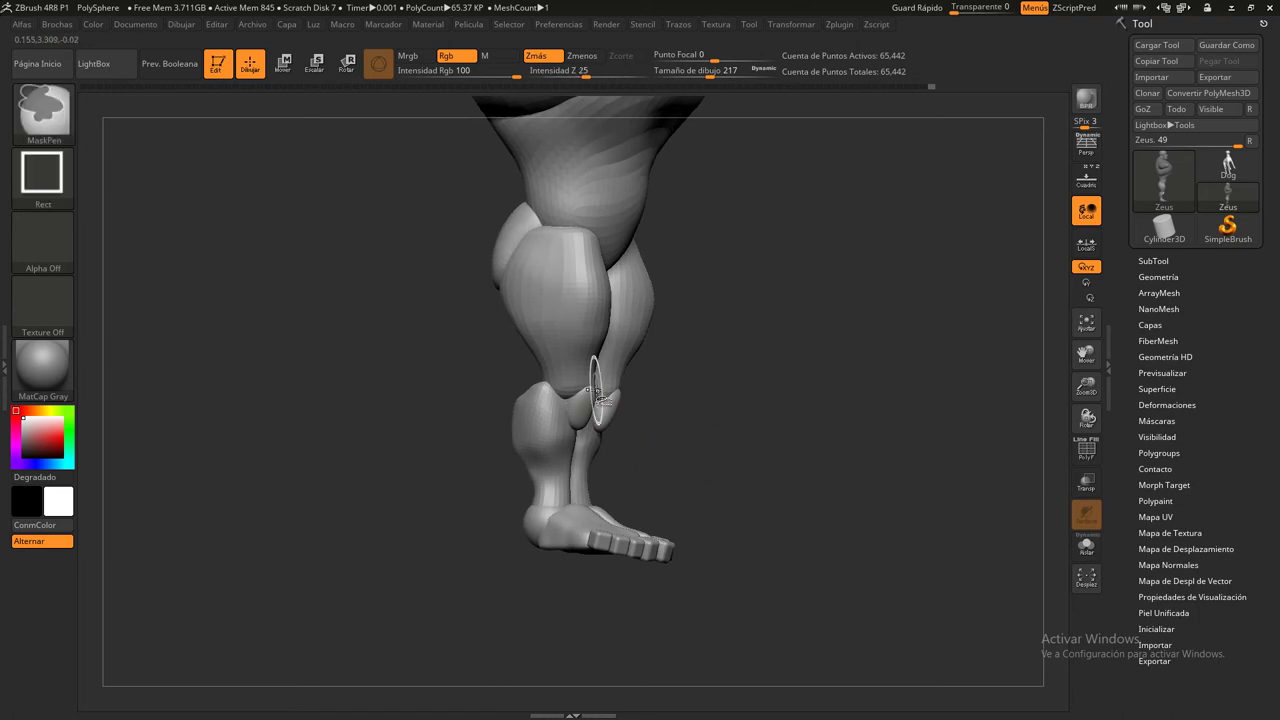
left_click(597, 395, "ctrl+shift")
left_click(704, 408, "ctrl+shift")
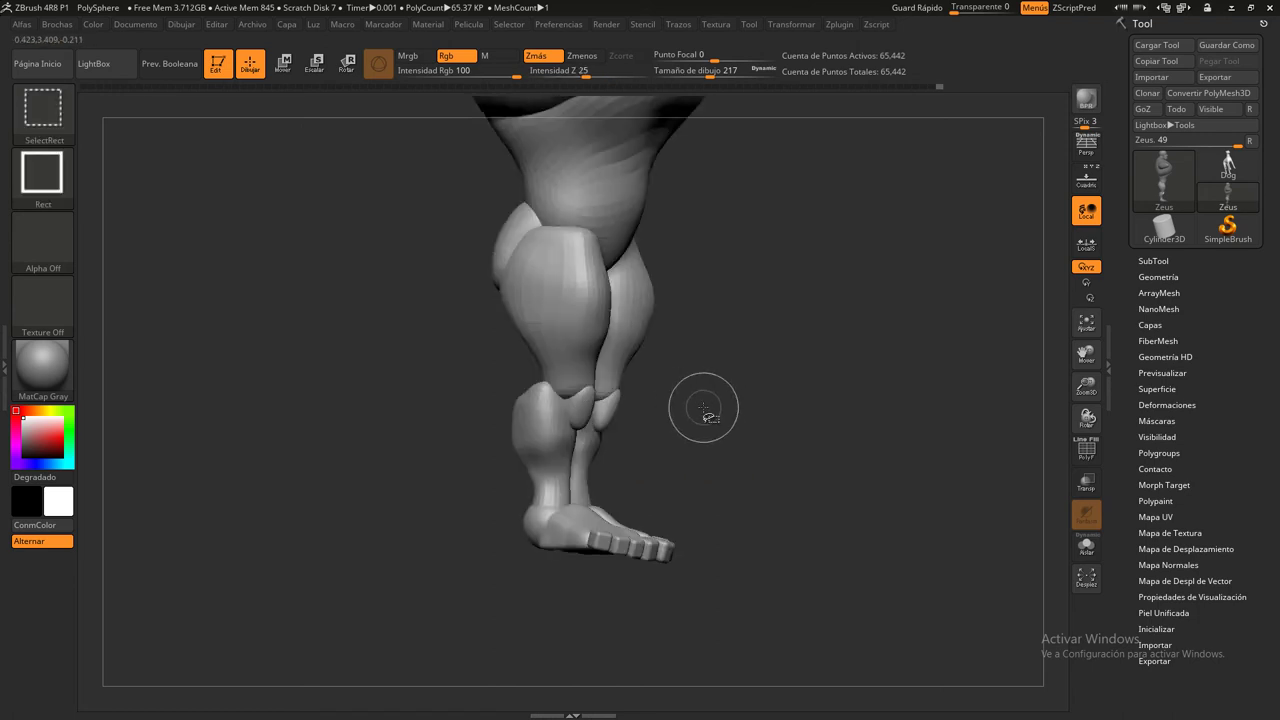
left_click(555, 287, "ctrl+shift")
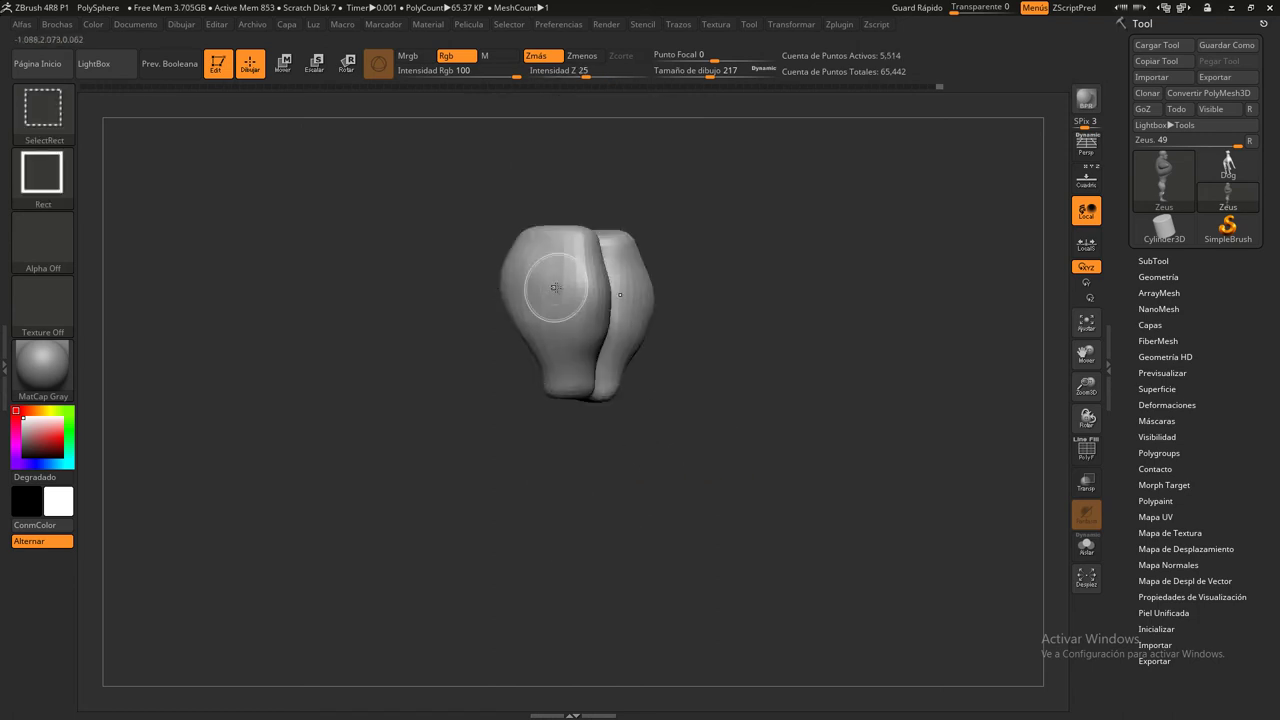
left_click(555, 287, "ctrl+shift")
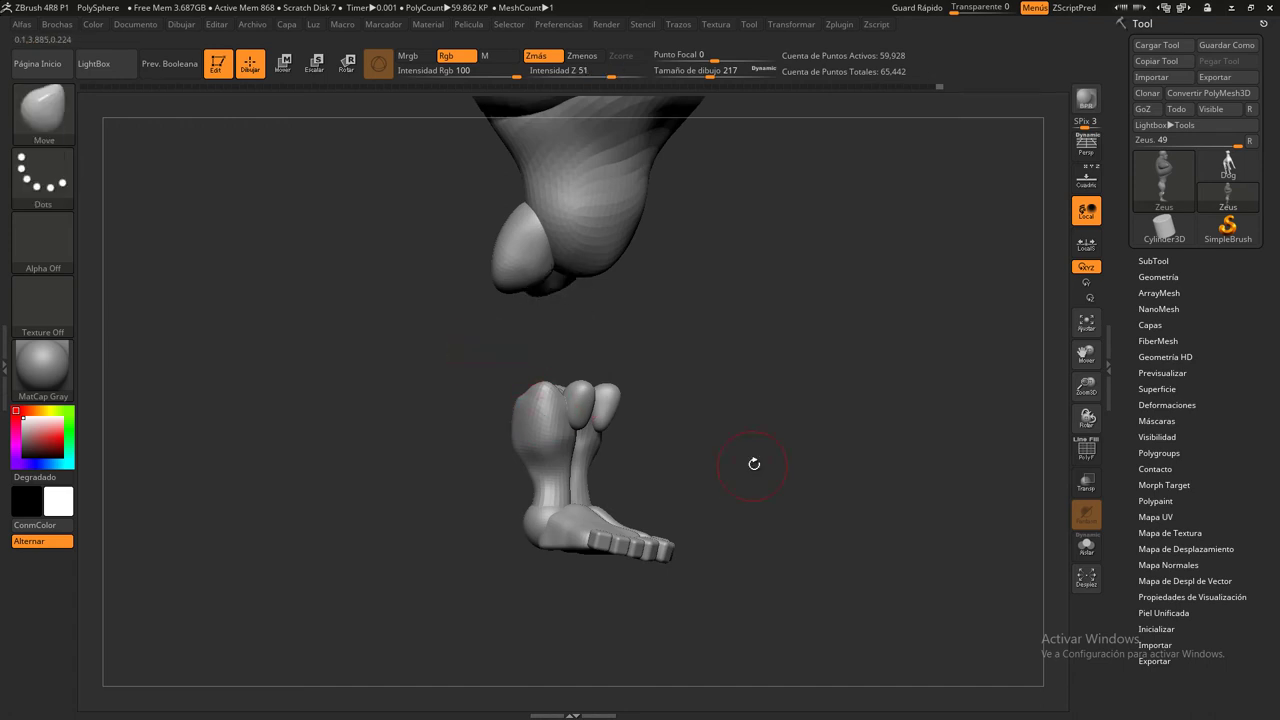
left_click_drag(754, 464, 605, 434)
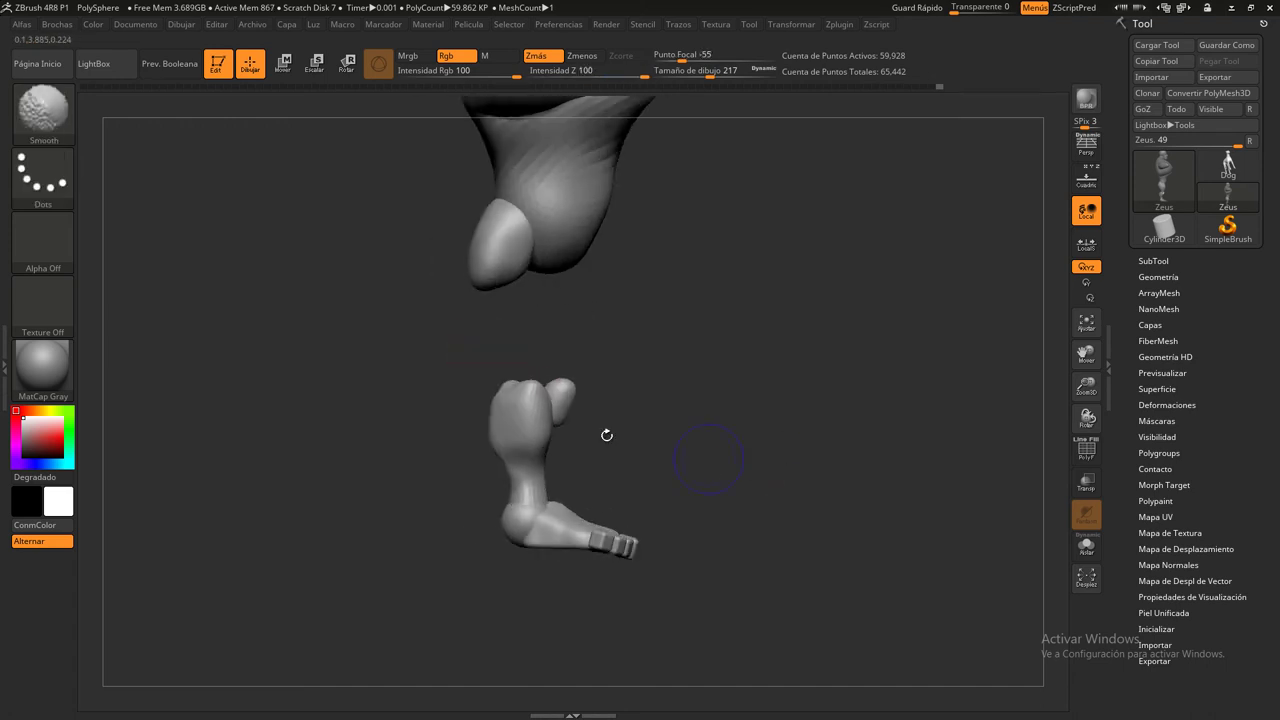
left_click(563, 384, "ctrl+alt+shift")
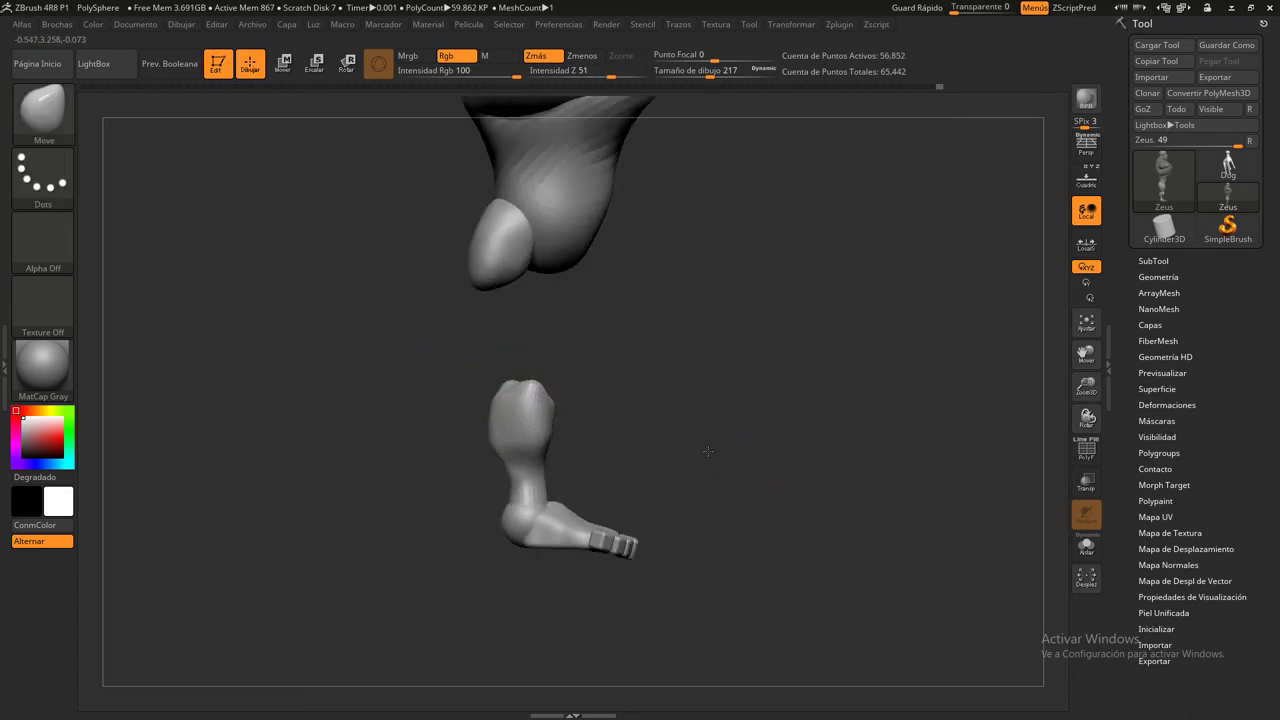
Mask the visible lower leg and foot, unhide the whole leg, and invert the mask
left_click_drag(708, 451, 523, 420)
left_click_drag(443, 351, 787, 621, "ctrl")
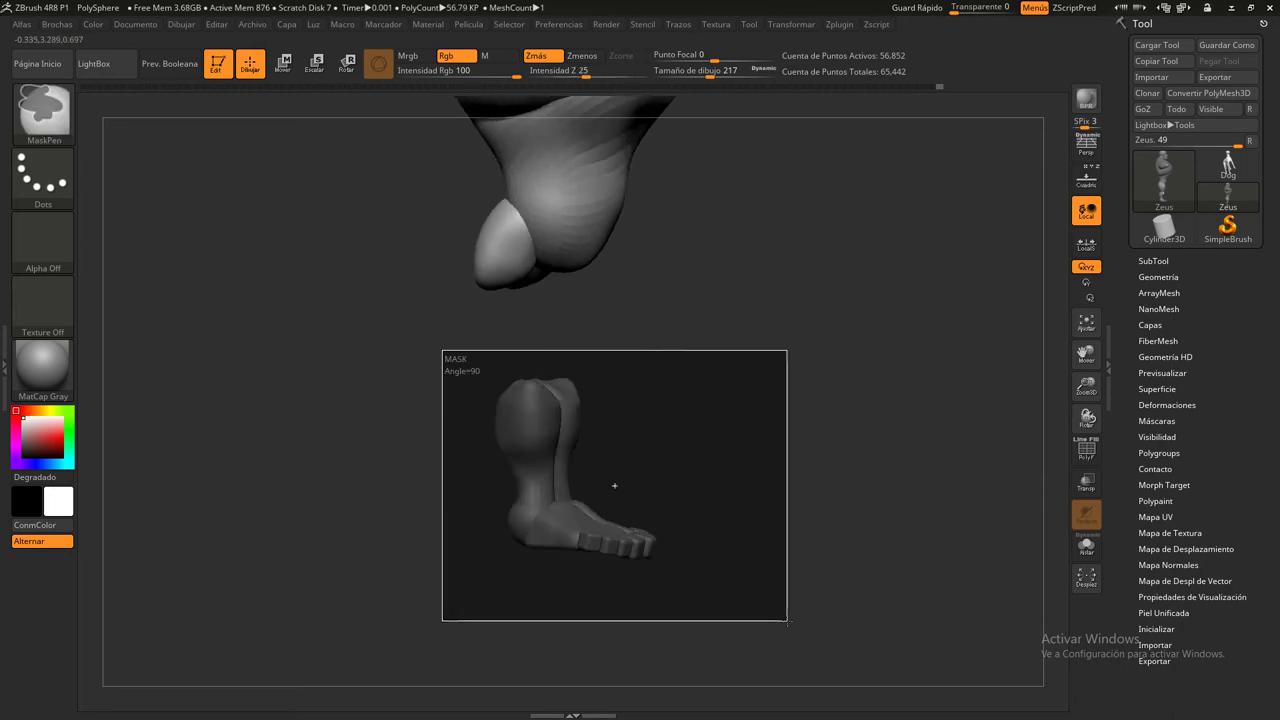
key("ctrl+shift")
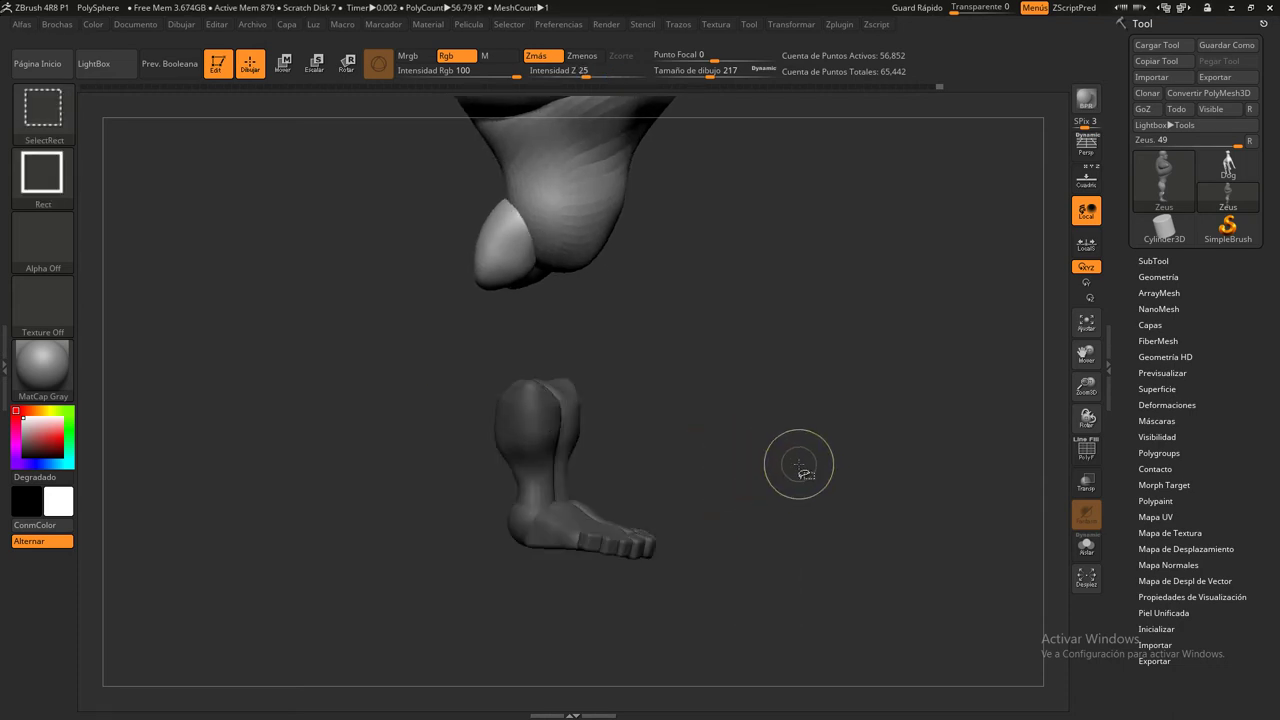
left_click(799, 464, "ctrl+shift")
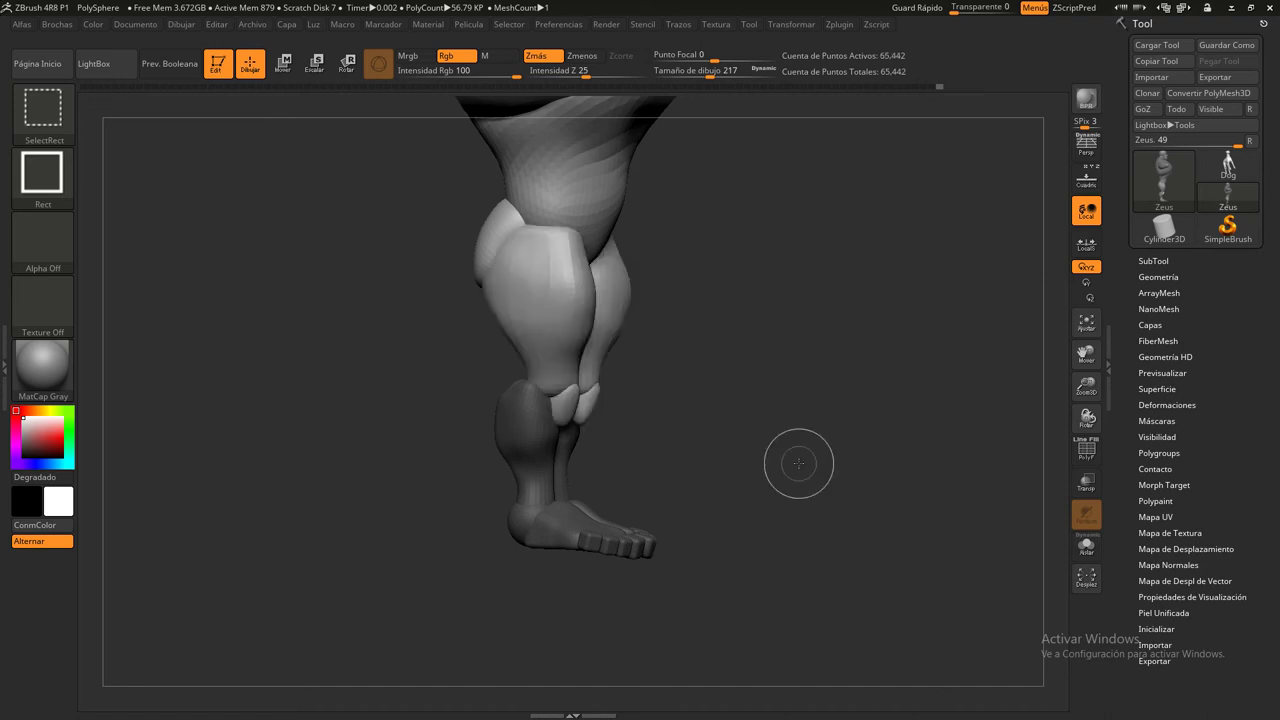
left_click_drag(780, 466, 792, 487, "shift")
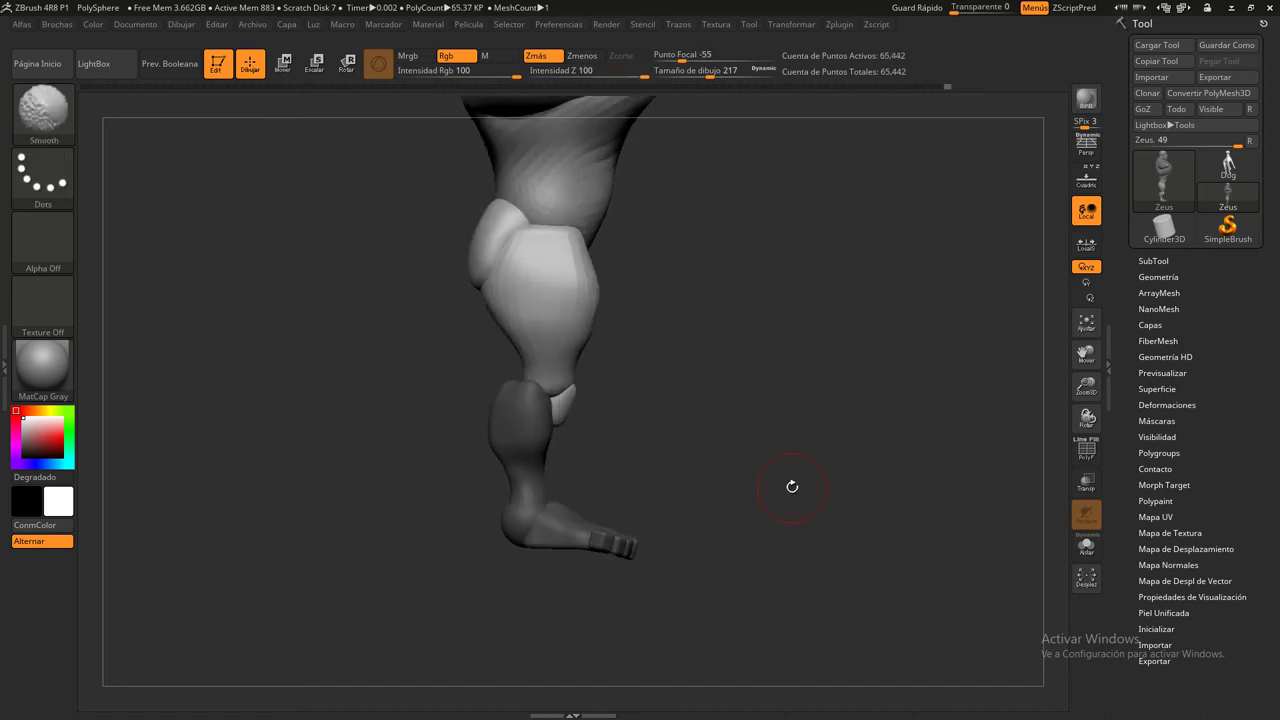
left_click(740, 396, "ctrl")
Set the Transpose pivot at the knee and rotate the shin and foot into a bend
left_click(284, 64)
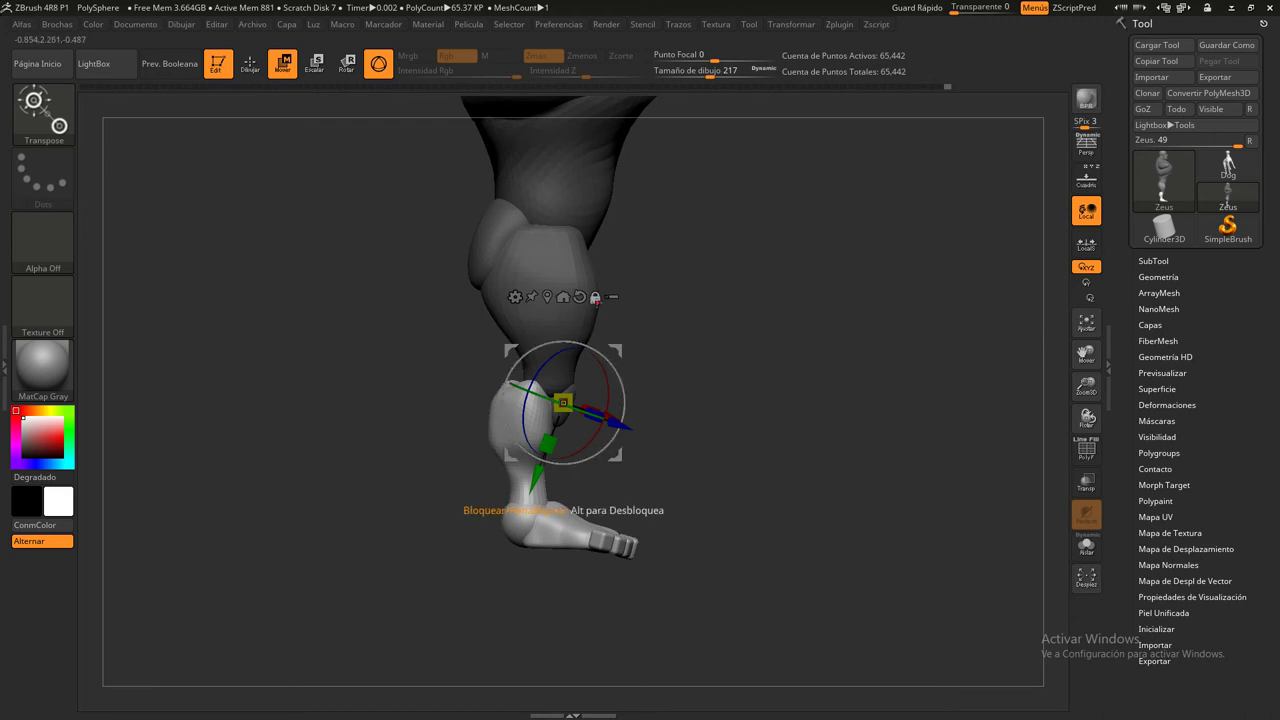
left_click(580, 297)
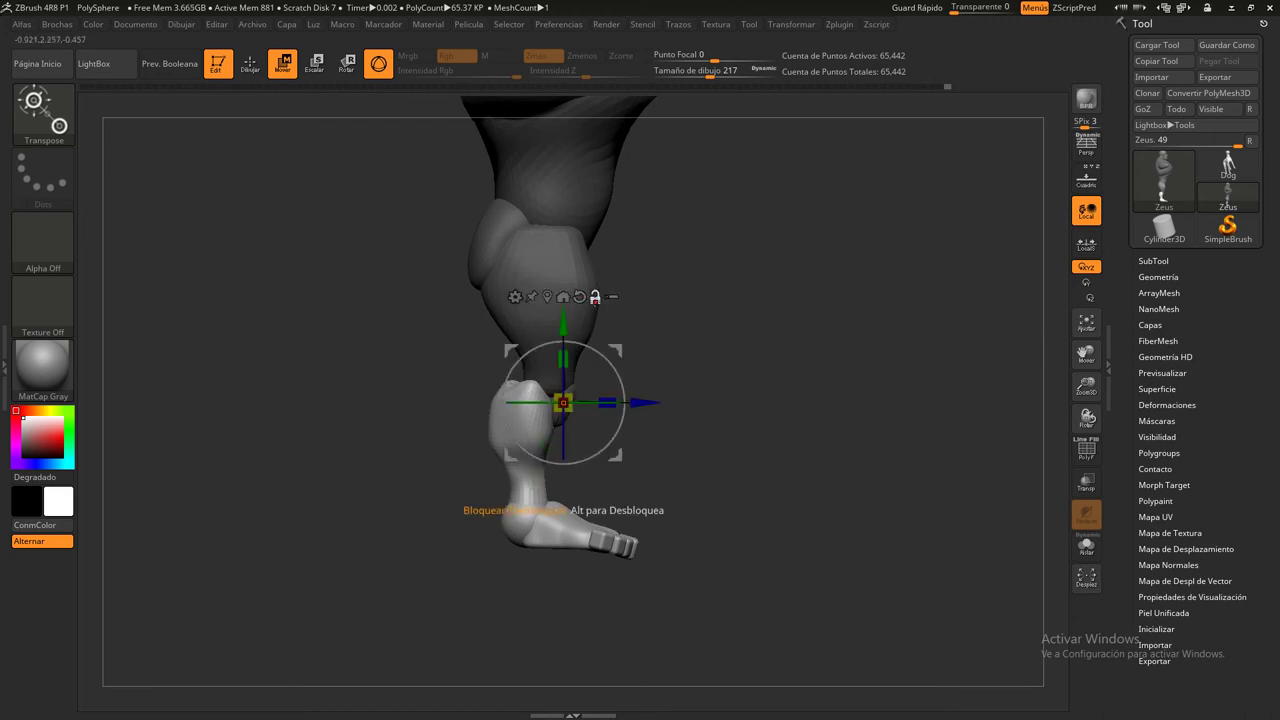
left_click_drag(563, 403, 568, 403)
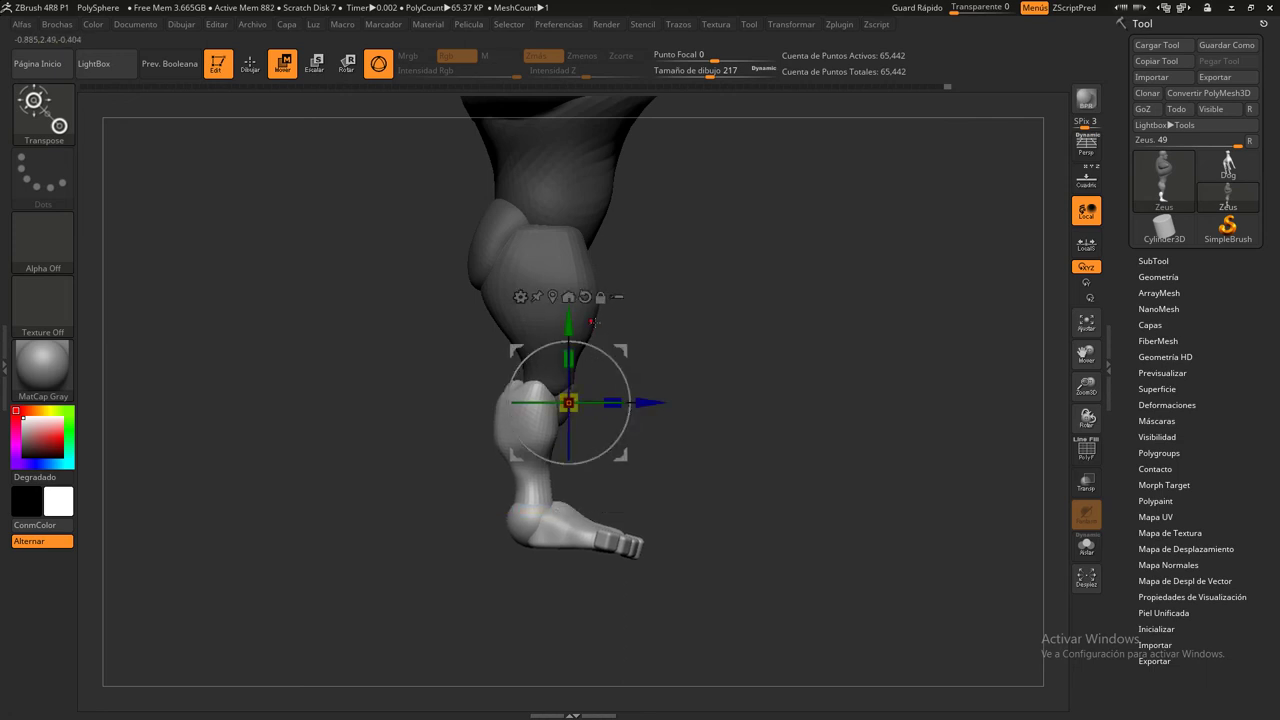
left_click_drag(600, 297, 573, 286)
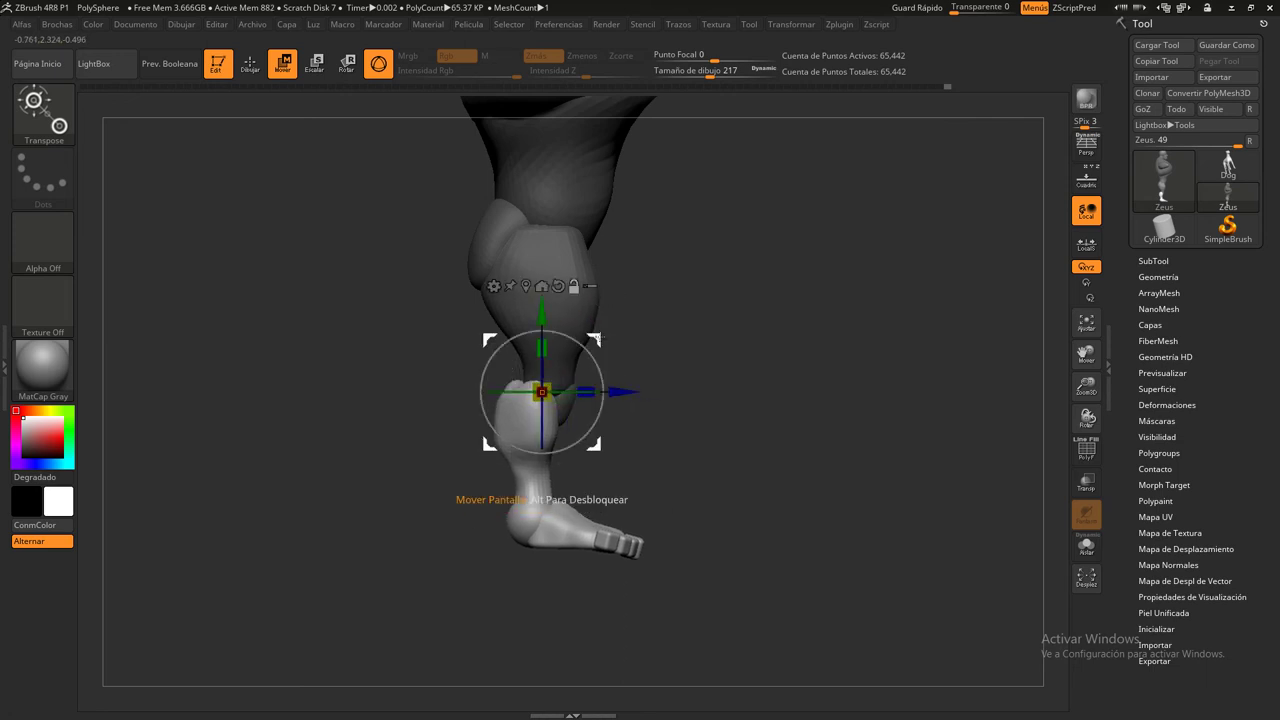
left_click_drag(590, 355, 604, 341)
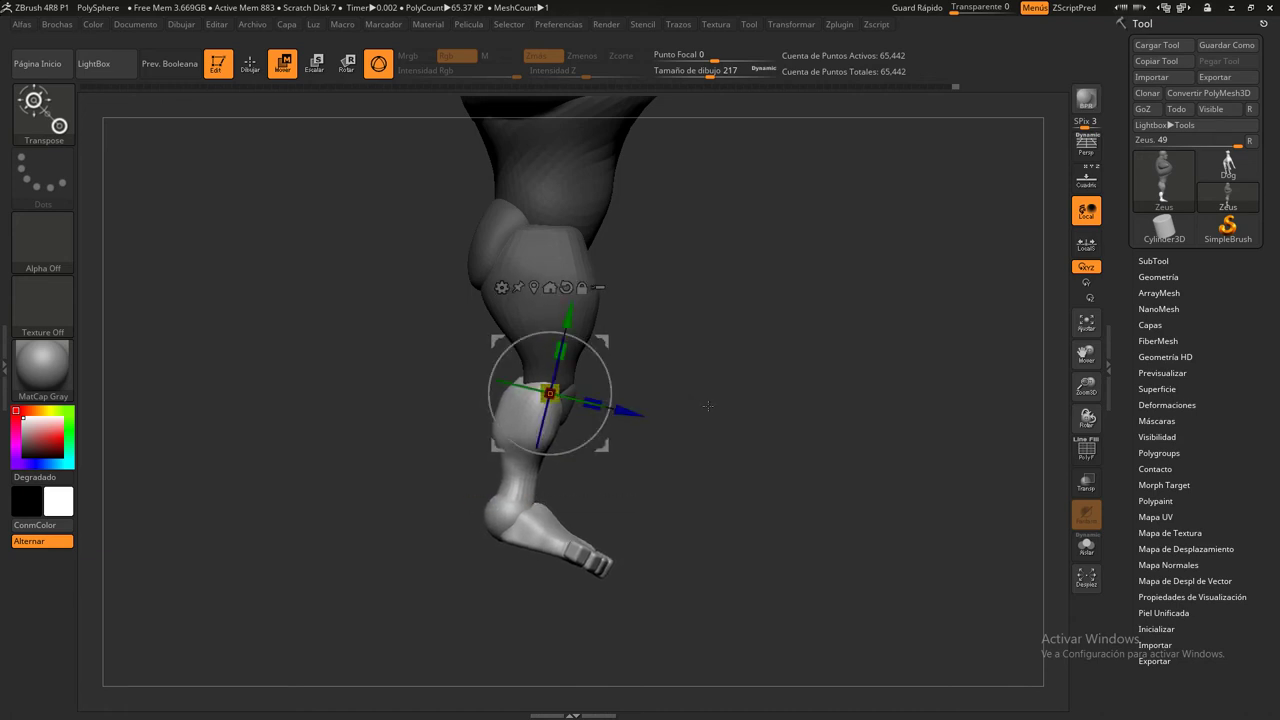
left_click(250, 65)
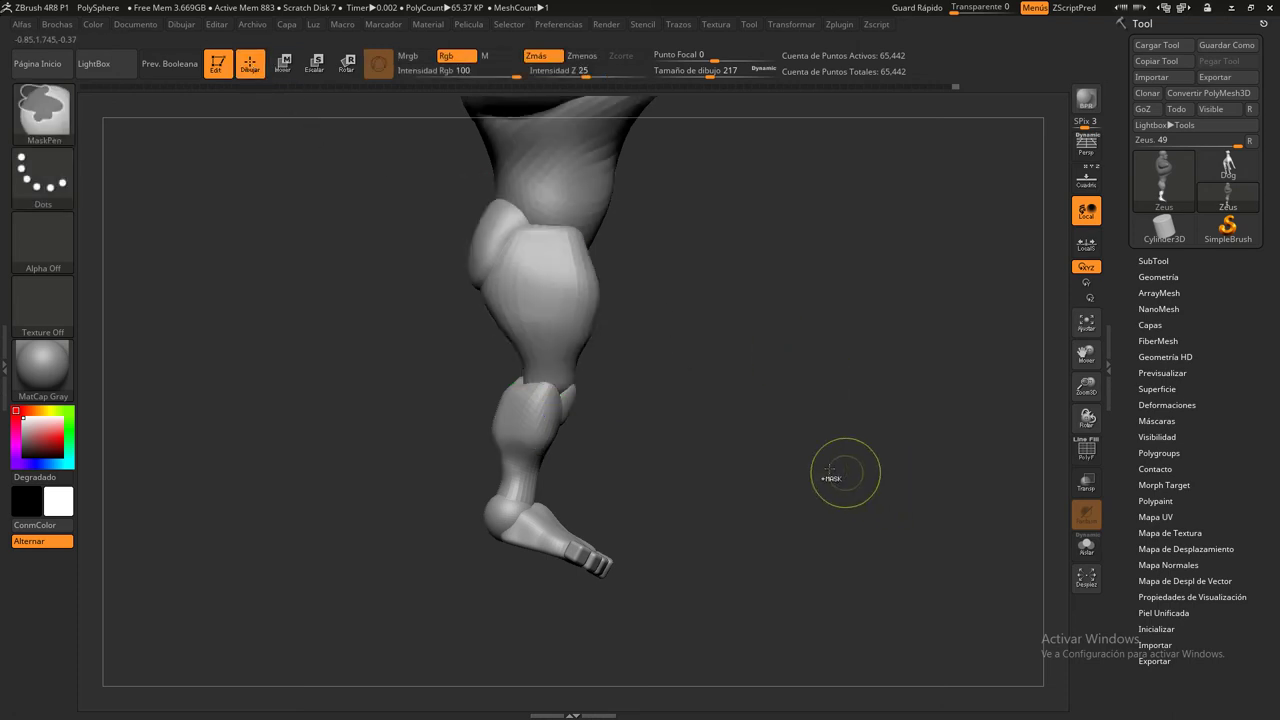
Isolate the foot polygroup to inspect it, then show the whole leg again
mouse_move(700, 523)
left_mouse_down("alt")
mouse_move(730, 397)
mouse_move(786, 443)
mouse_move(753, 352)
mouse_move(742, 362)
left_mouse_up("alt")
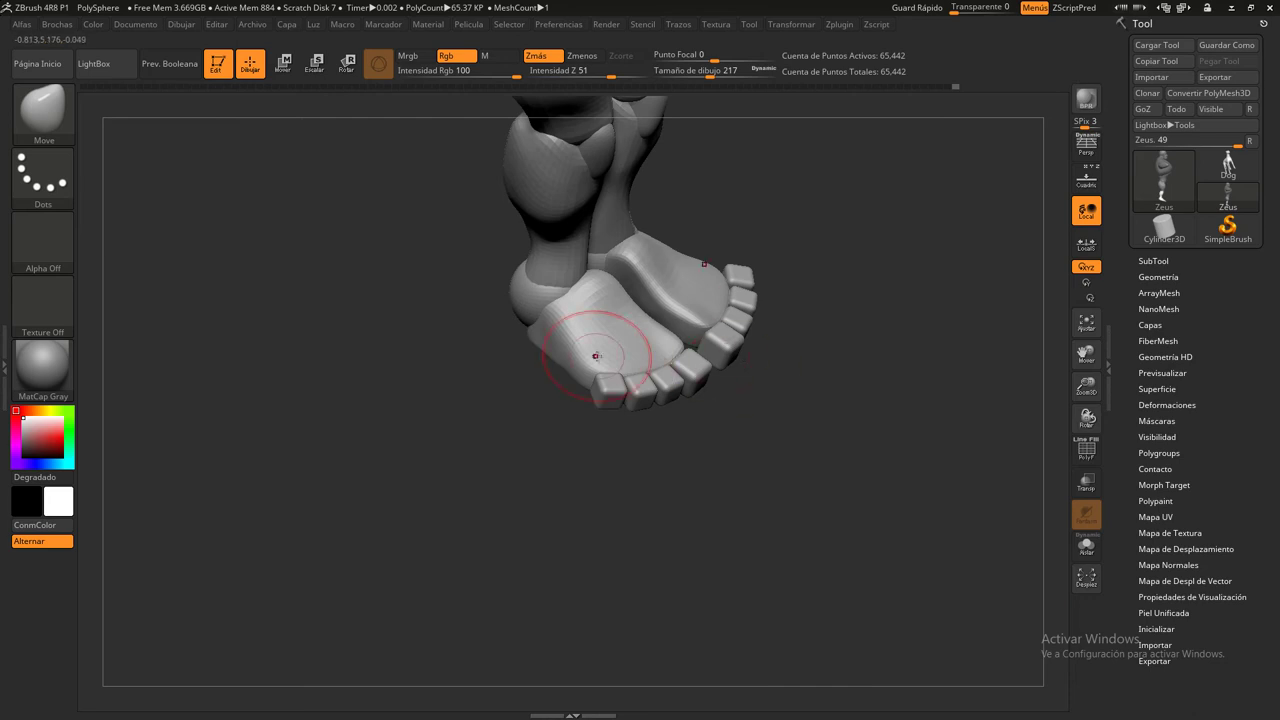
left_click_drag(817, 311, 880, 302)
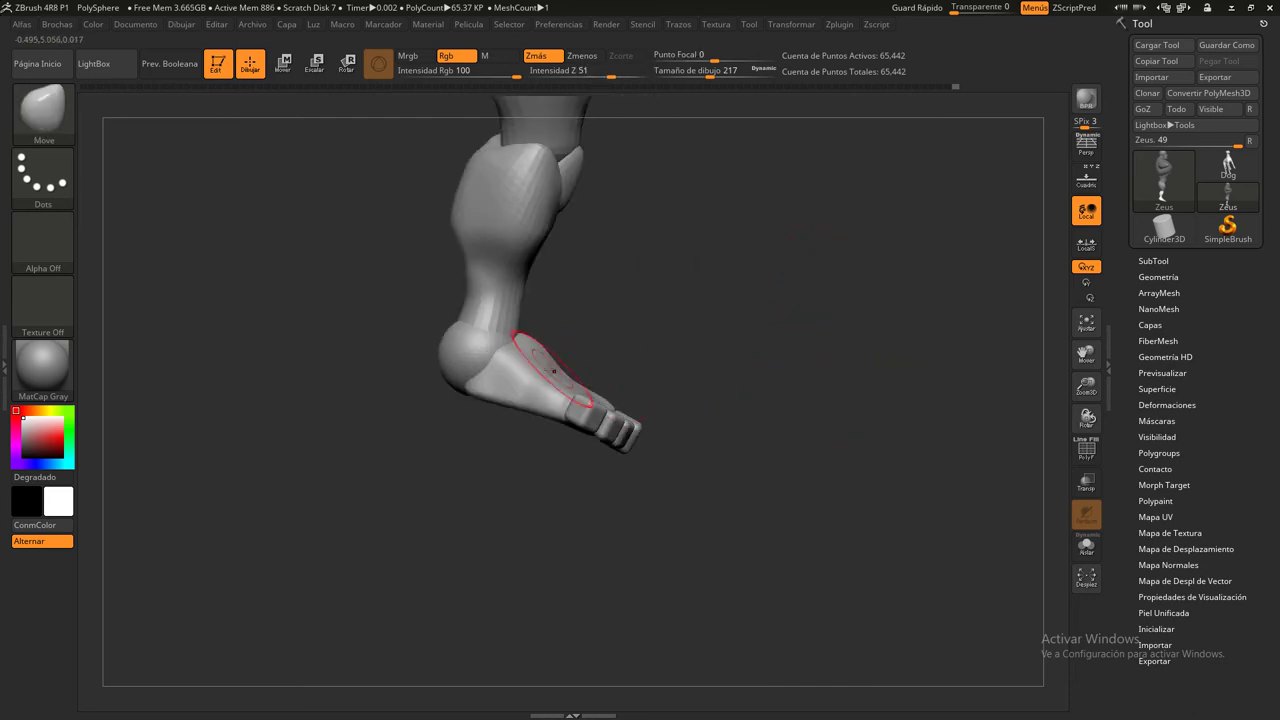
key("ctrl")
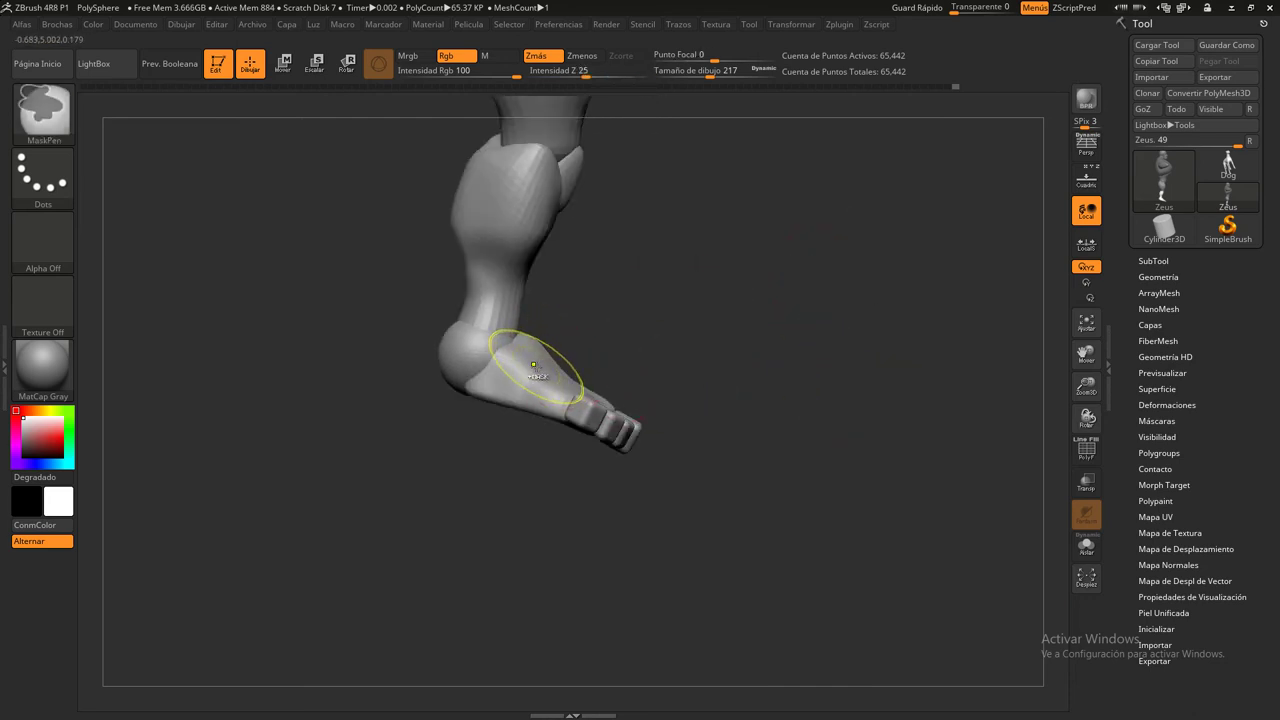
key("ctrl+shift")
left_click(536, 368, "ctrl+shift")
mouse_move(643, 329)
left_mouse_down()
mouse_move(651, 337)
mouse_move(414, 257)
mouse_move(762, 477)
mouse_move(781, 398)
left_mouse_up()
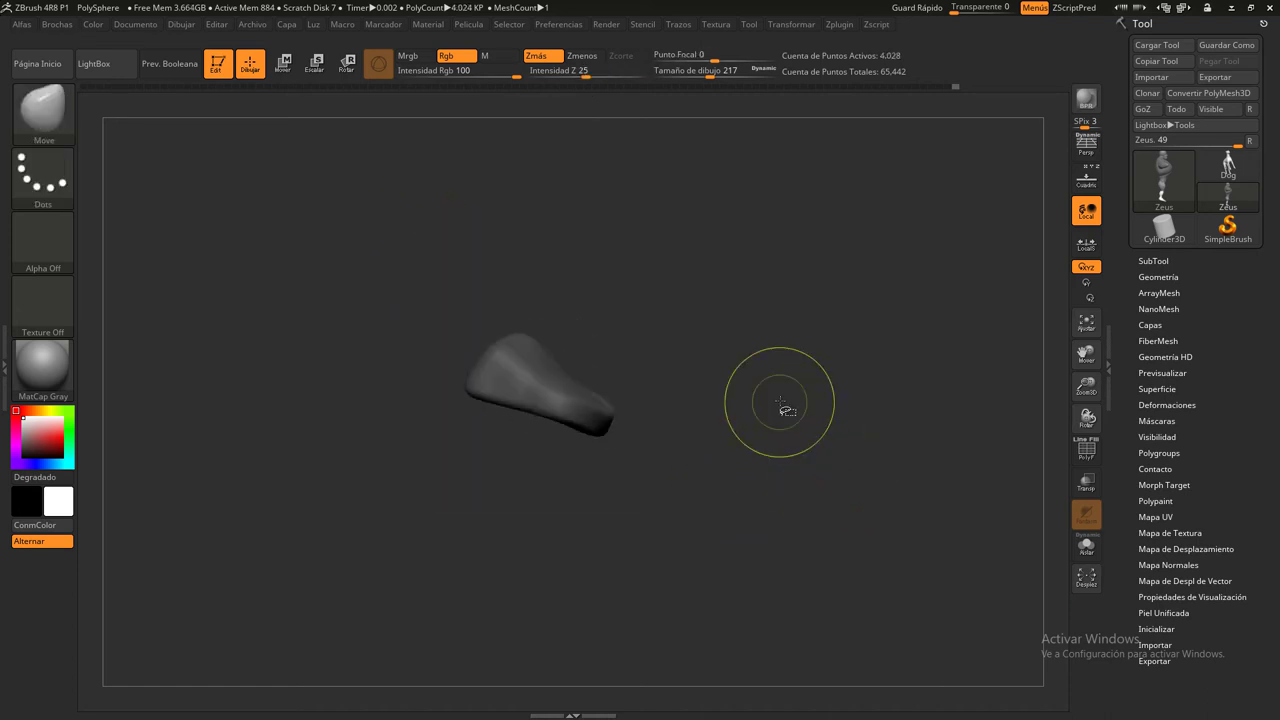
key("ctrl+shift")
left_click(782, 396, "ctrl+shift")
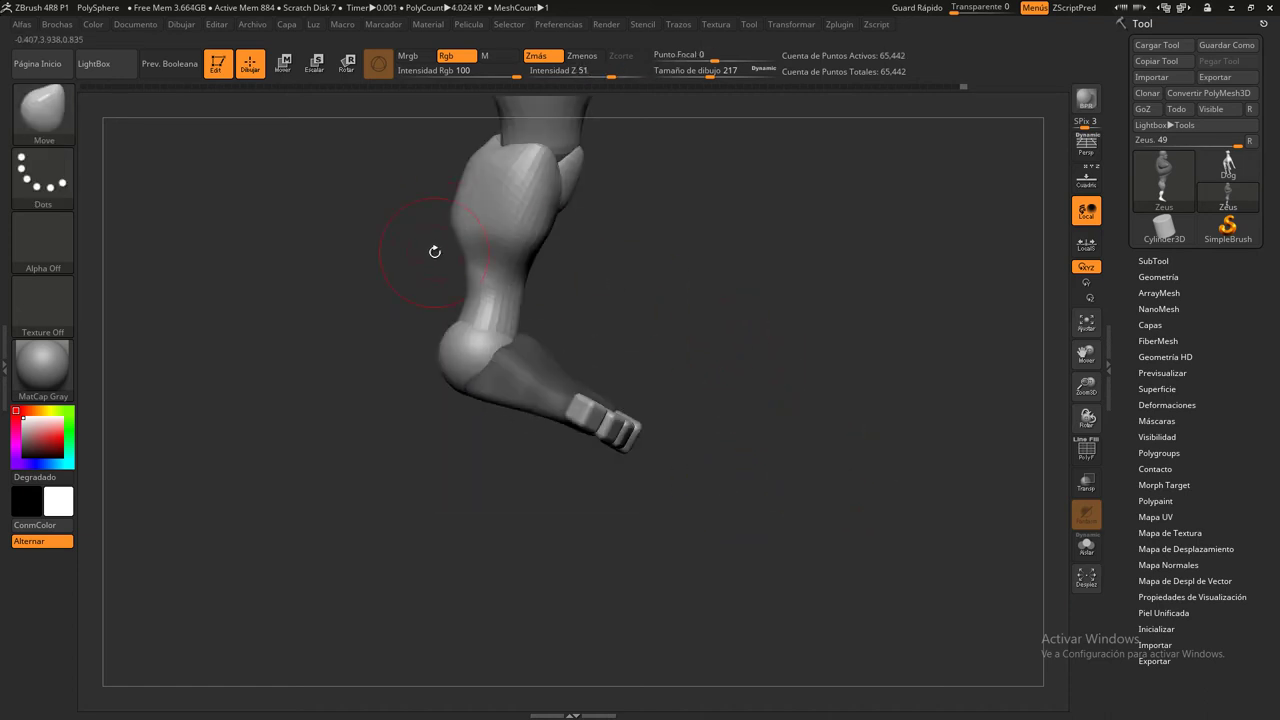
Mask the leg except the foot, pivot at the ankle, rotate the foot upward, and clear the mask
left_click(298, 152, "ctrl")
key("w")
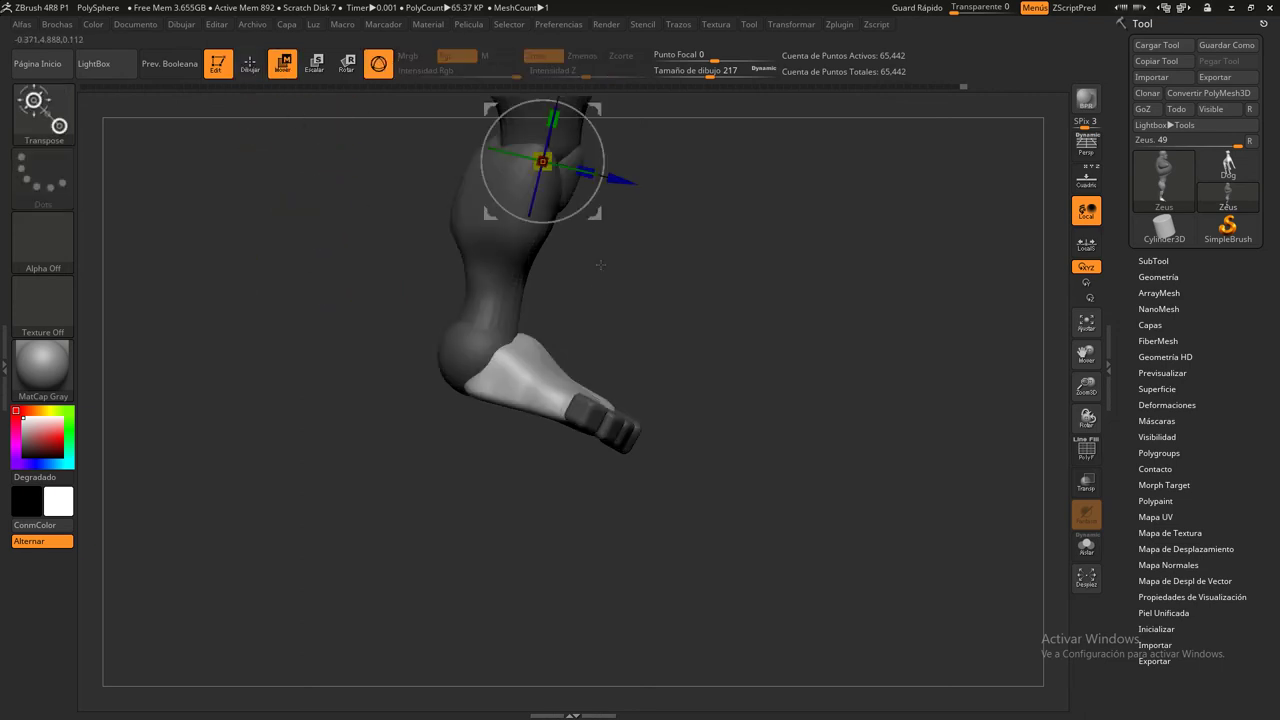
left_click_drag(722, 182, 717, 298, "alt")
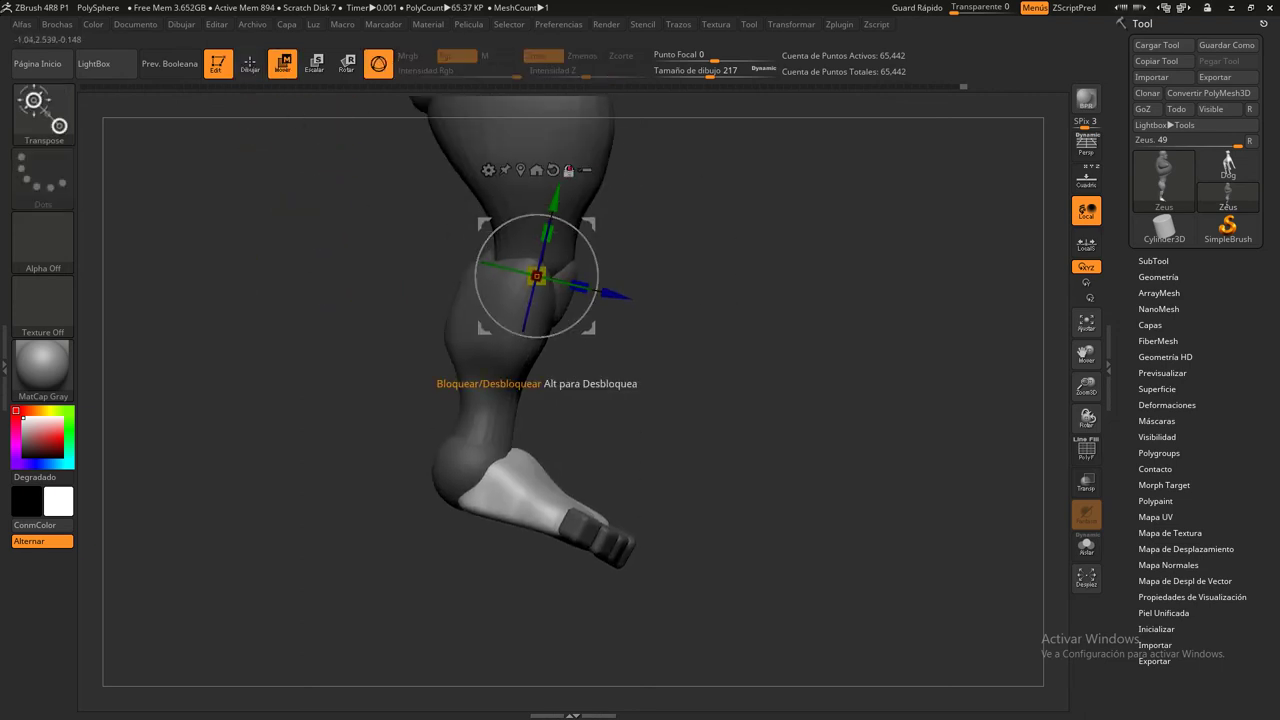
left_click(569, 171)
left_click_drag(537, 276, 491, 473)
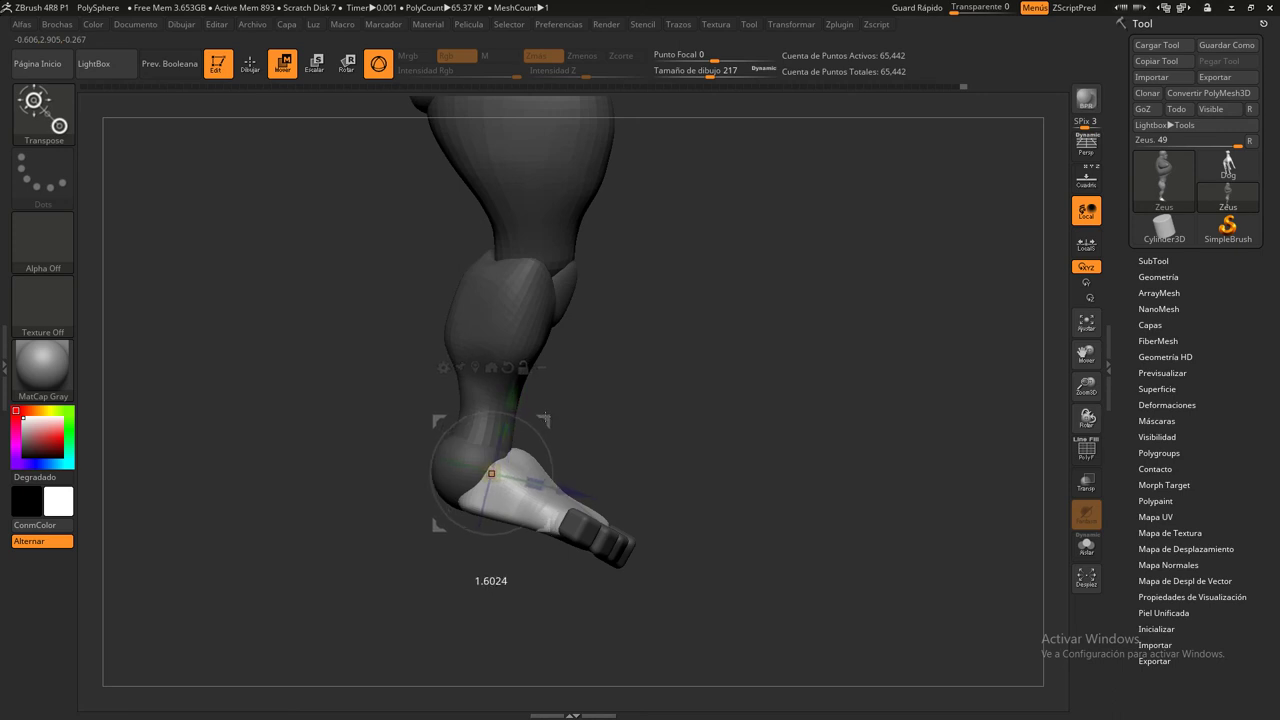
left_click_drag(549, 451, 540, 413)
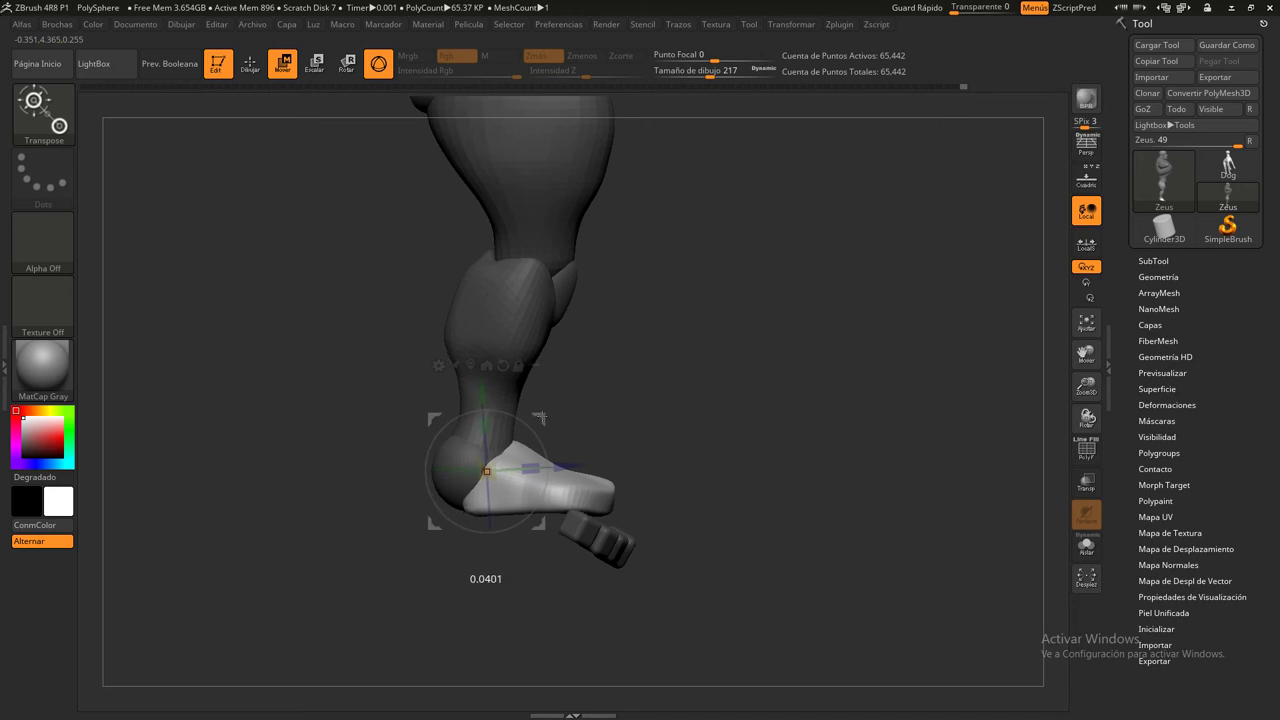
key("q")
left_click(806, 428, "ctrl")
mouse_move(806, 428)
left_mouse_down()
mouse_move(783, 456)
mouse_move(789, 437)
left_mouse_up()
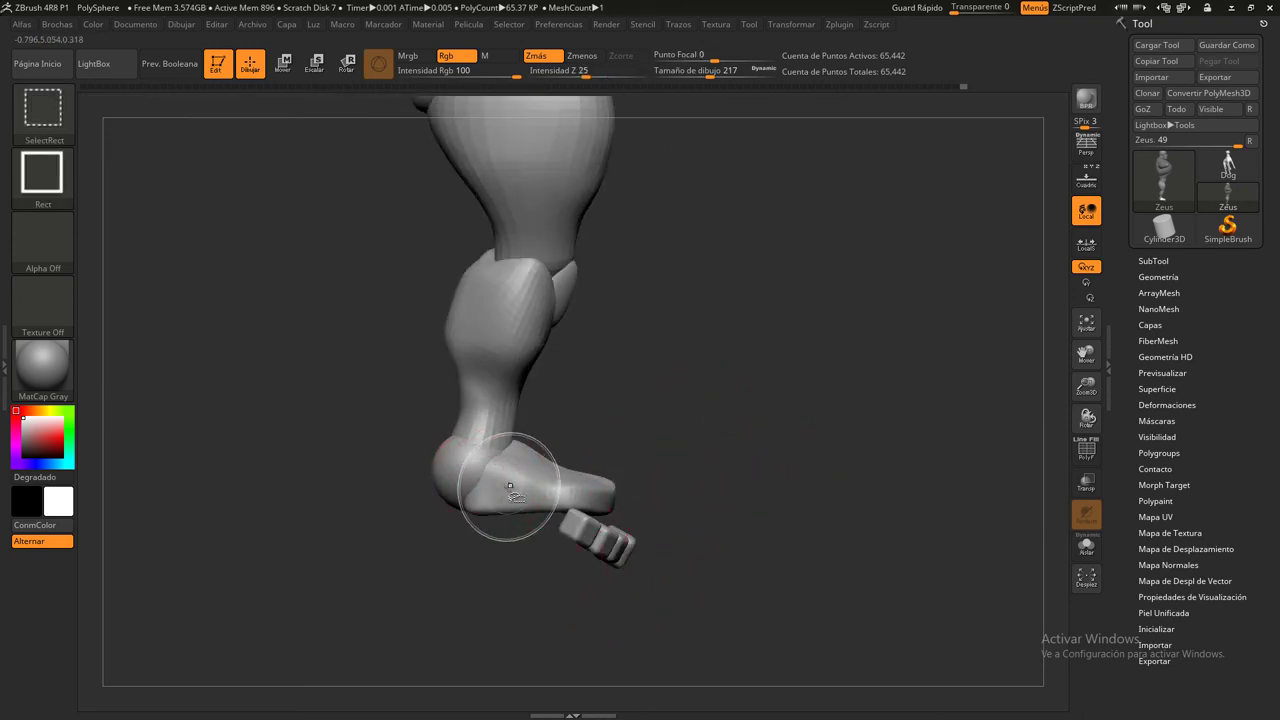
Hide the foot, mask the visible leg and body, then unhide the foot
left_click(500, 495, "ctrl+shift")
left_click(509, 485, "ctrl+shift")
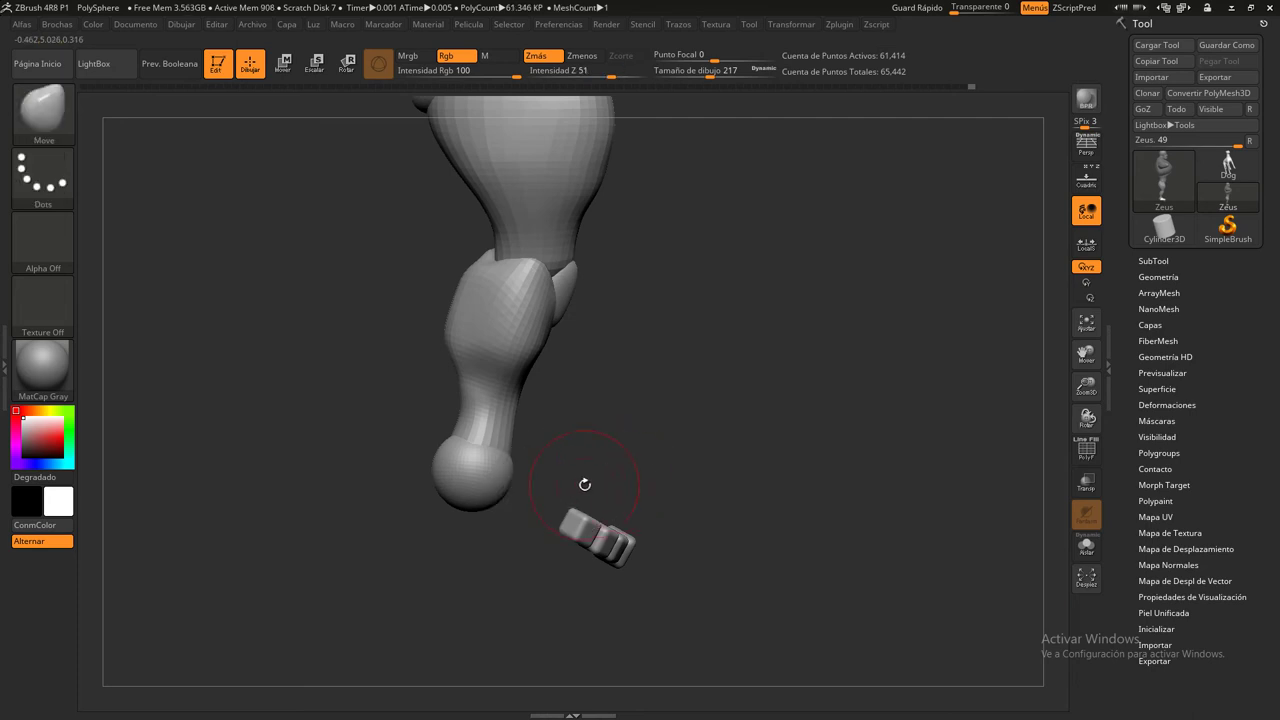
mouse_move(553, 465)
left_mouse_down("ctrl")
mouse_move(673, 590)
mouse_move(745, 625)
left_mouse_up("ctrl")
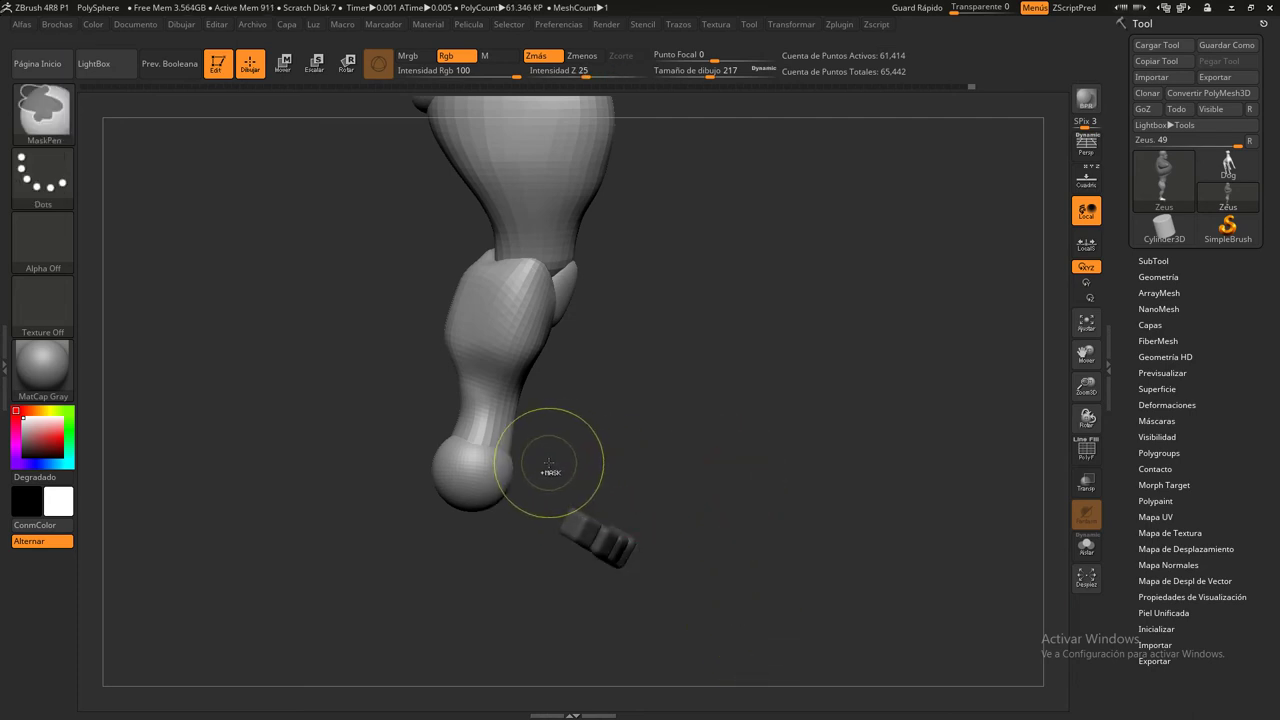
key("ctrl+shift")
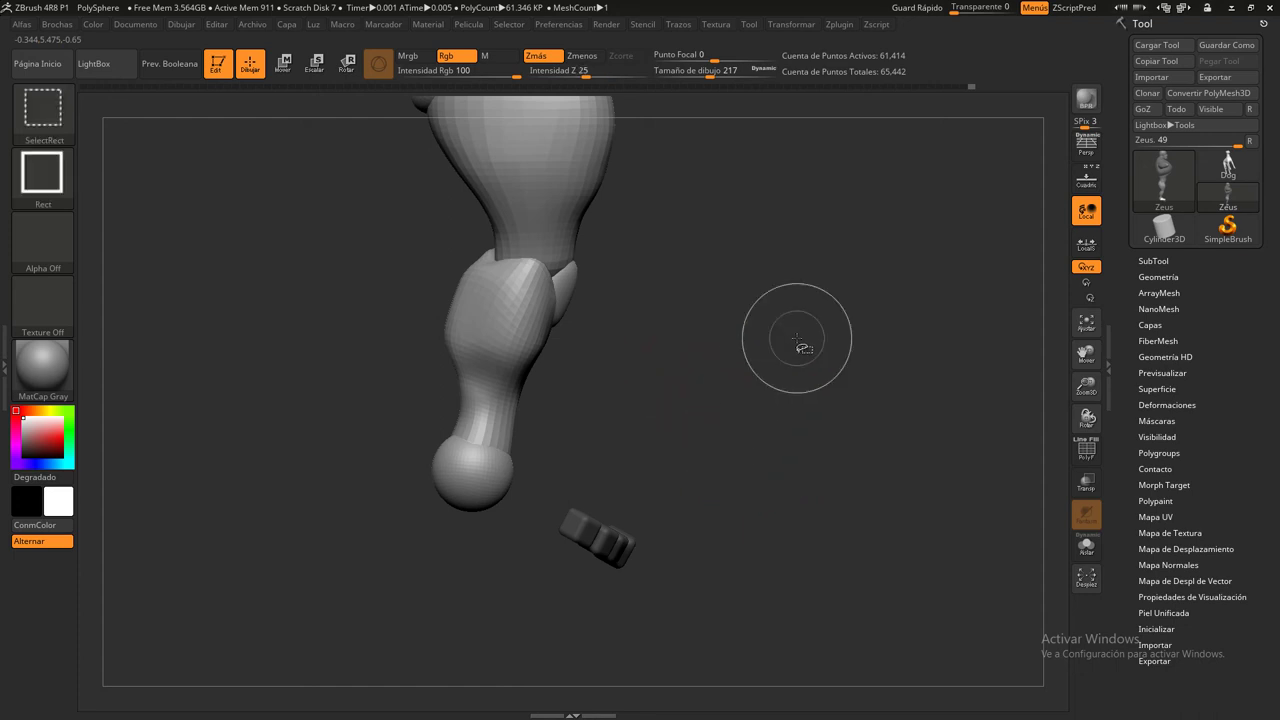
left_click(800, 326, "ctrl+shift")
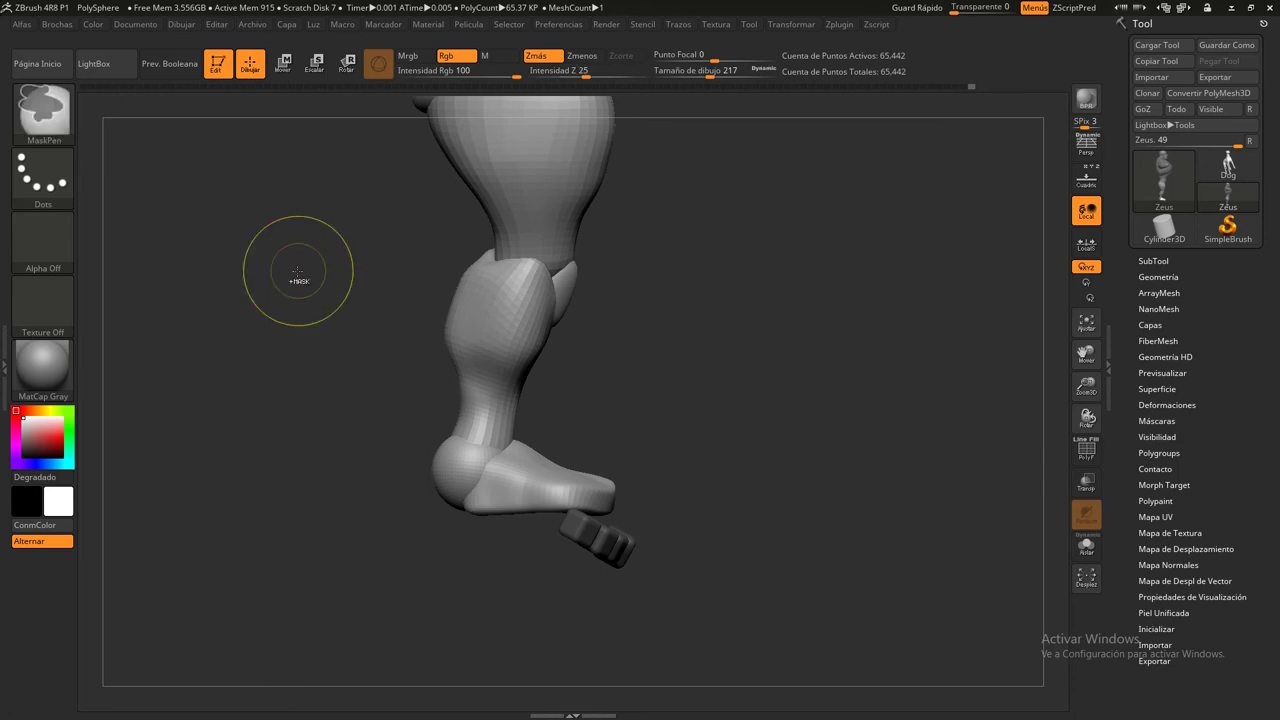
Pull the foot down to lengthen the lower leg and rotate it so the toes point forward
left_click(282, 64)
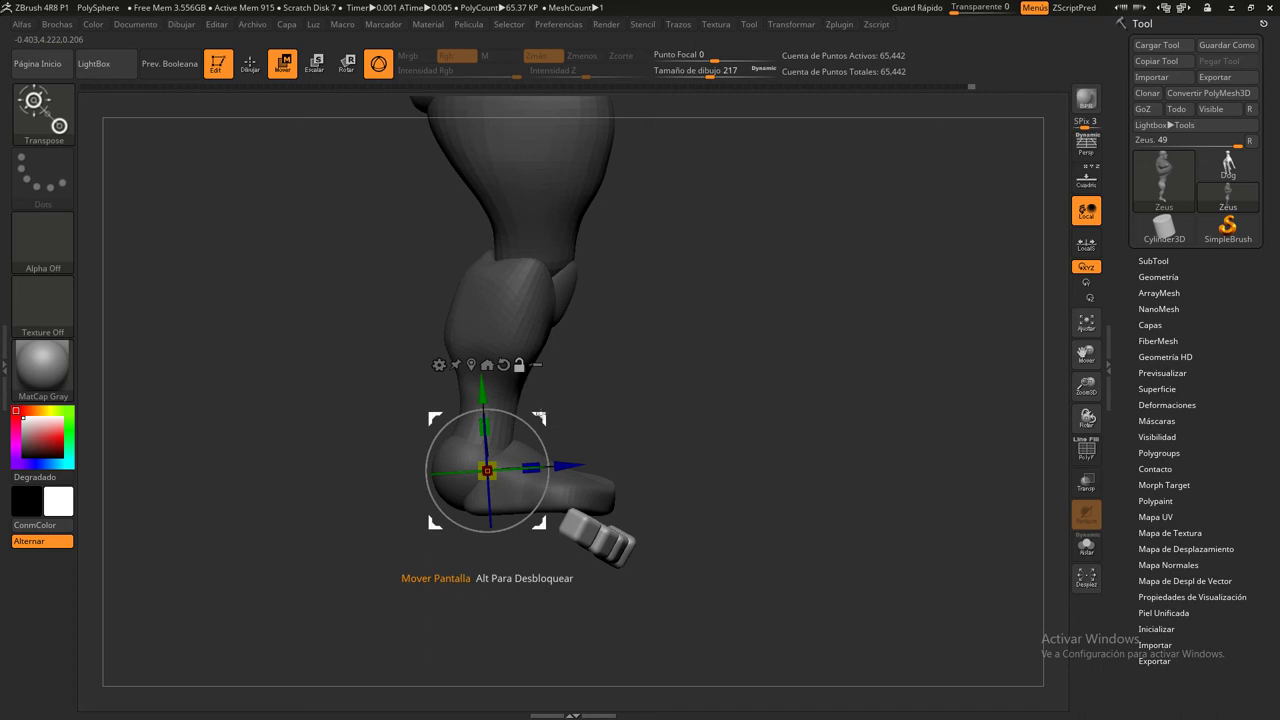
left_click_drag(541, 414, 628, 450)
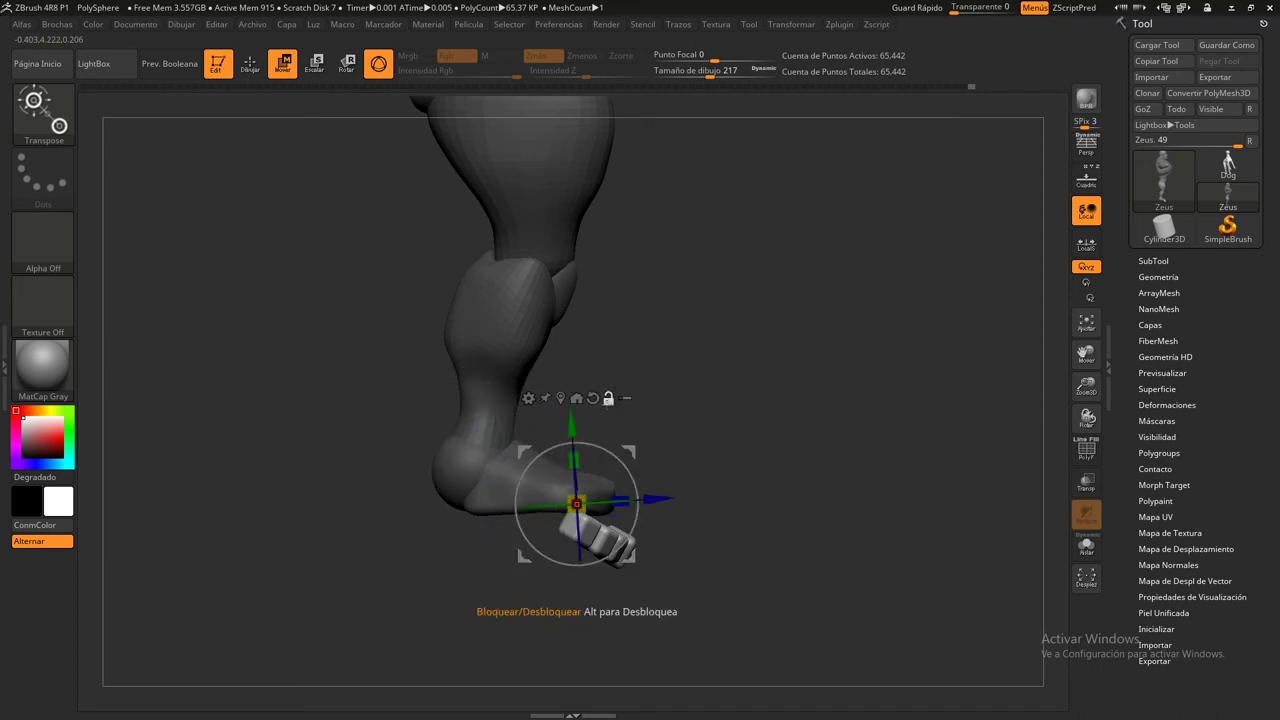
mouse_move(622, 461)
left_mouse_down()
mouse_move(599, 424)
mouse_move(631, 425)
left_mouse_up()
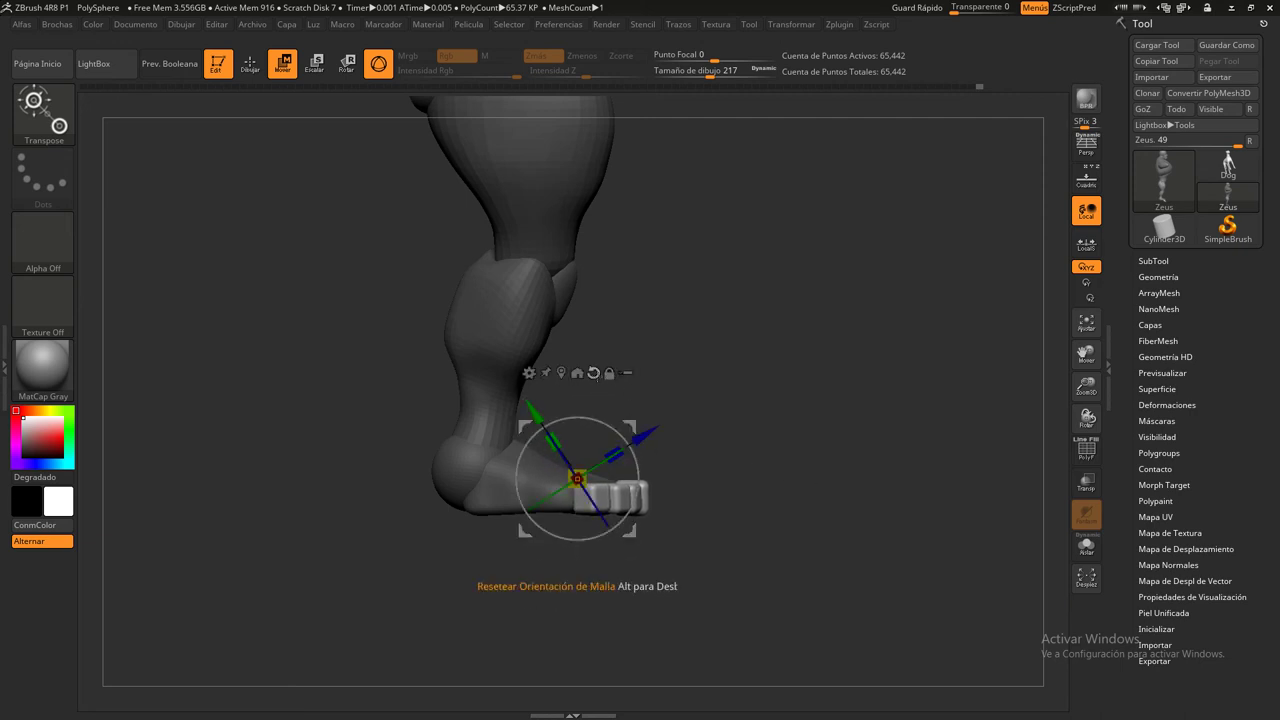
left_click(250, 63)
mouse_move(372, 130)
left_mouse_down("shift")
mouse_move(796, 463)
mouse_move(831, 505)
mouse_move(808, 506)
mouse_move(783, 533)
mouse_move(741, 446)
mouse_move(795, 461)
left_mouse_up("shift")
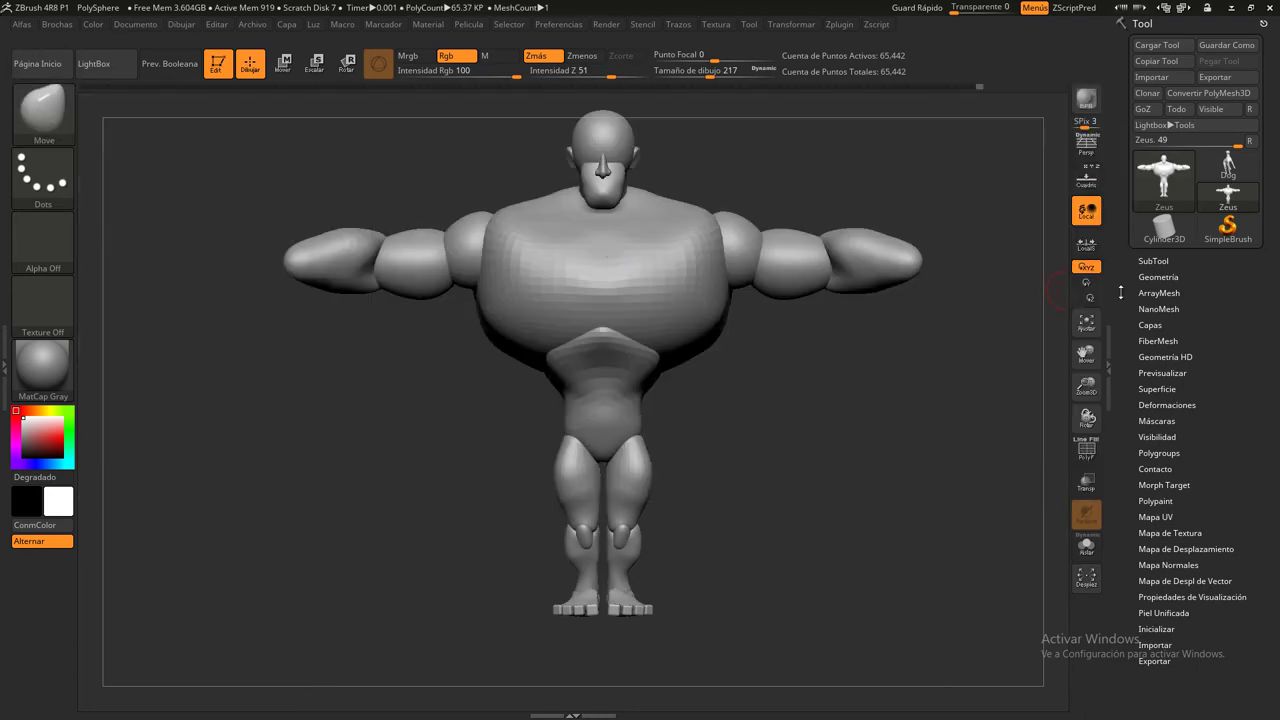
left_click(1084, 182)
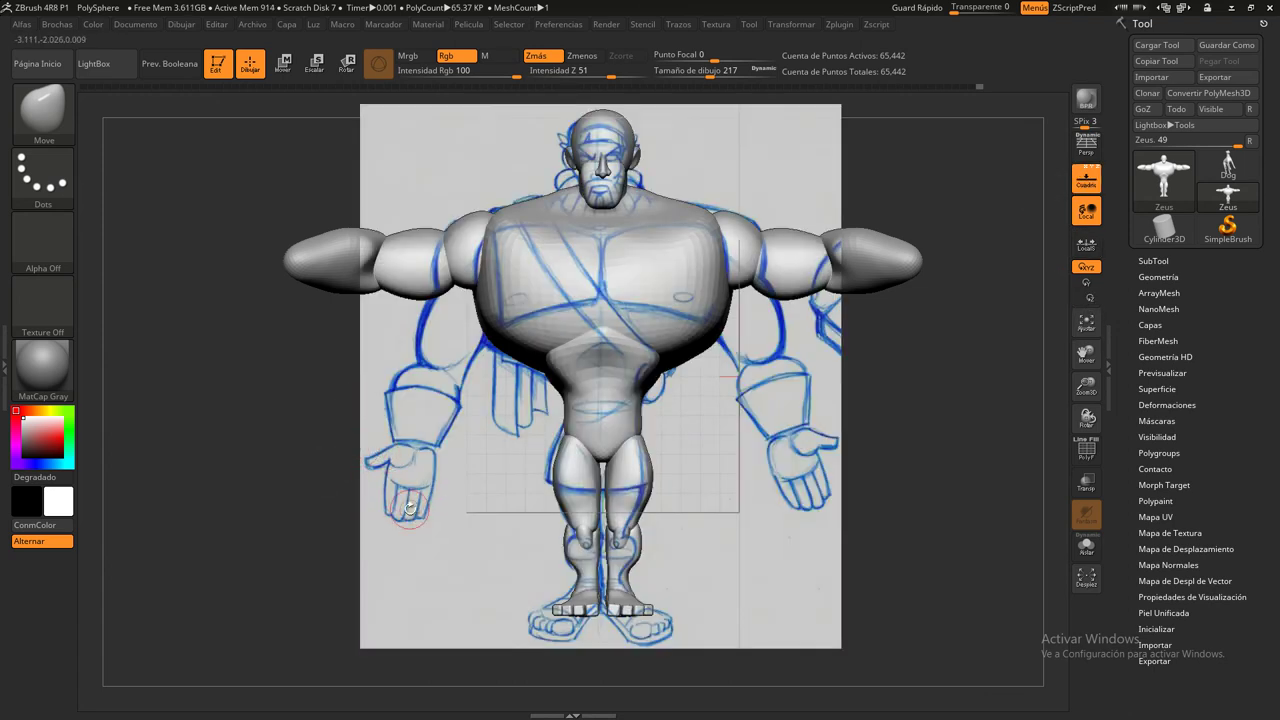
left_click(1090, 185)
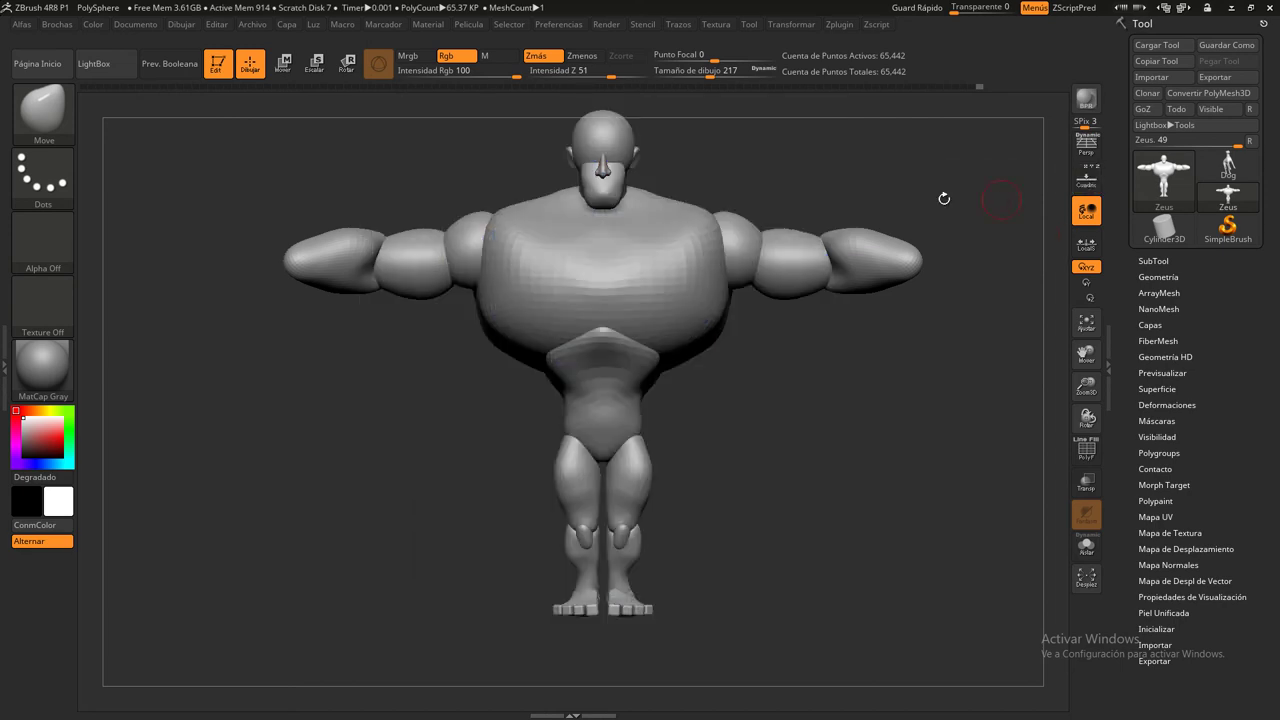
left_click(43, 112)
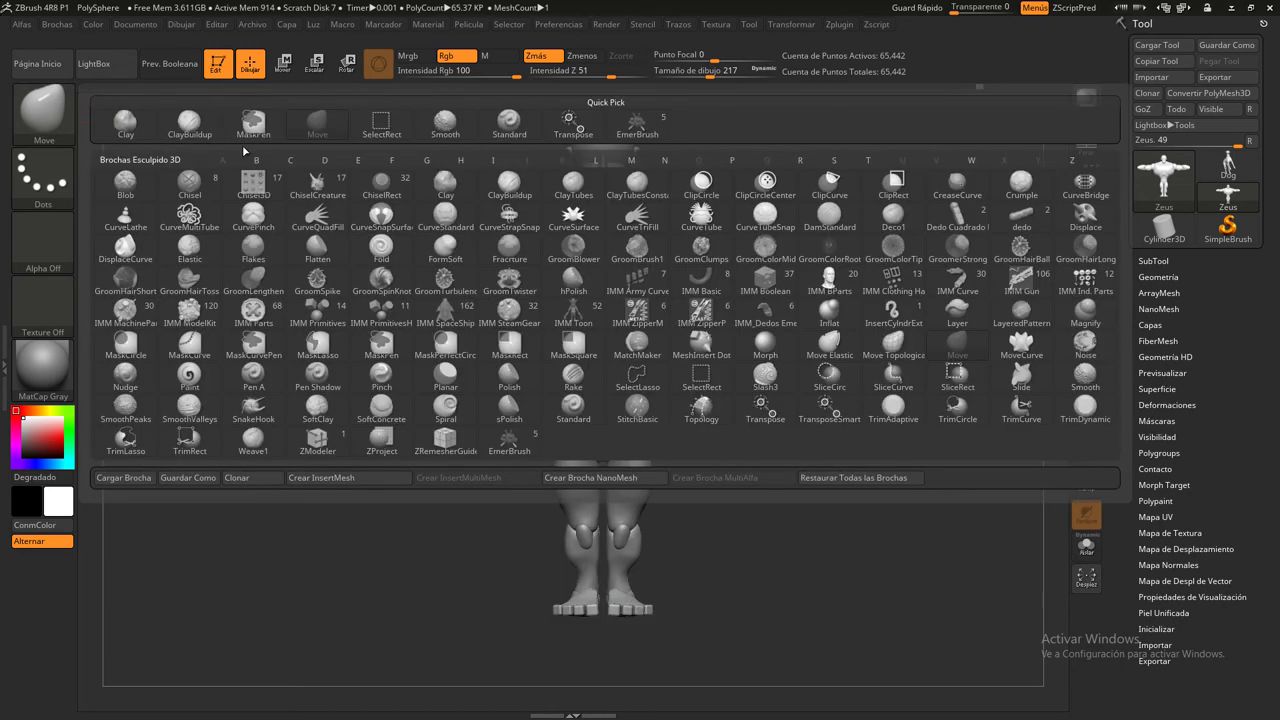
Insert mirrored sphere hands at both arm ends with the EmerBrush Sphere insert mesh
left_click(648, 124)
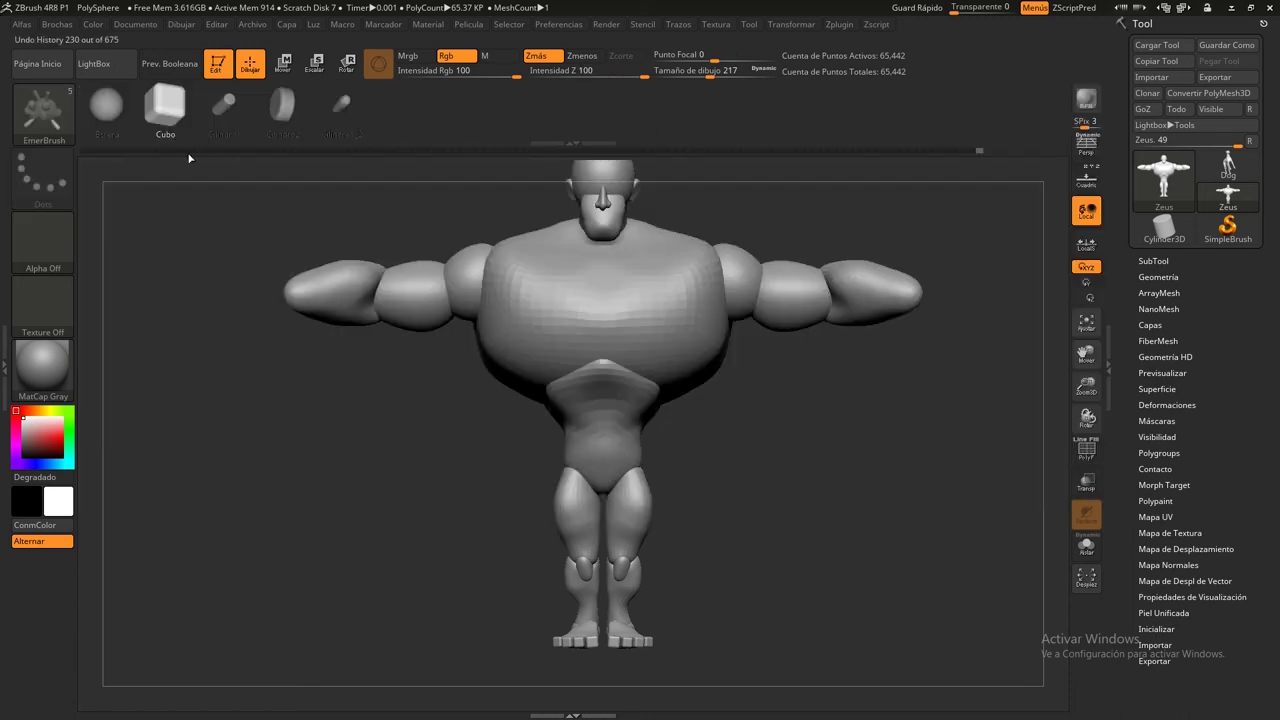
left_click(98, 108)
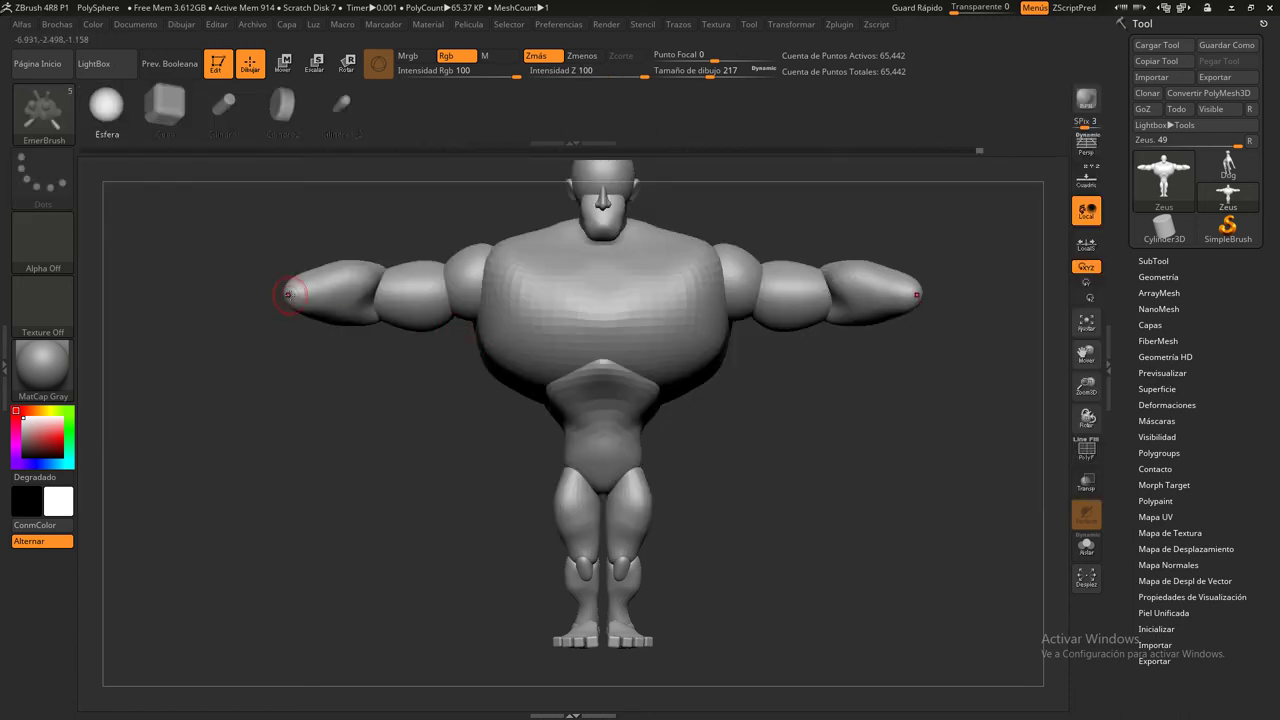
left_click_drag(283, 293, 287, 266)
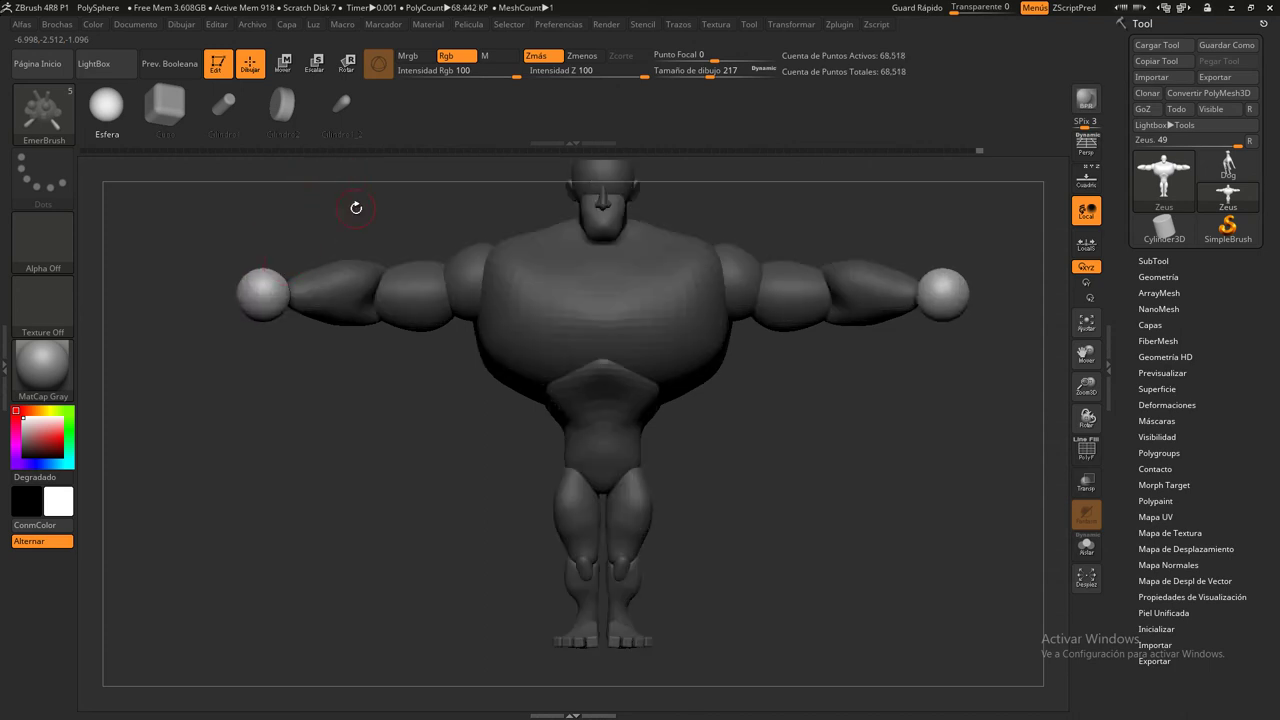
left_click_drag(356, 207, 386, 326)
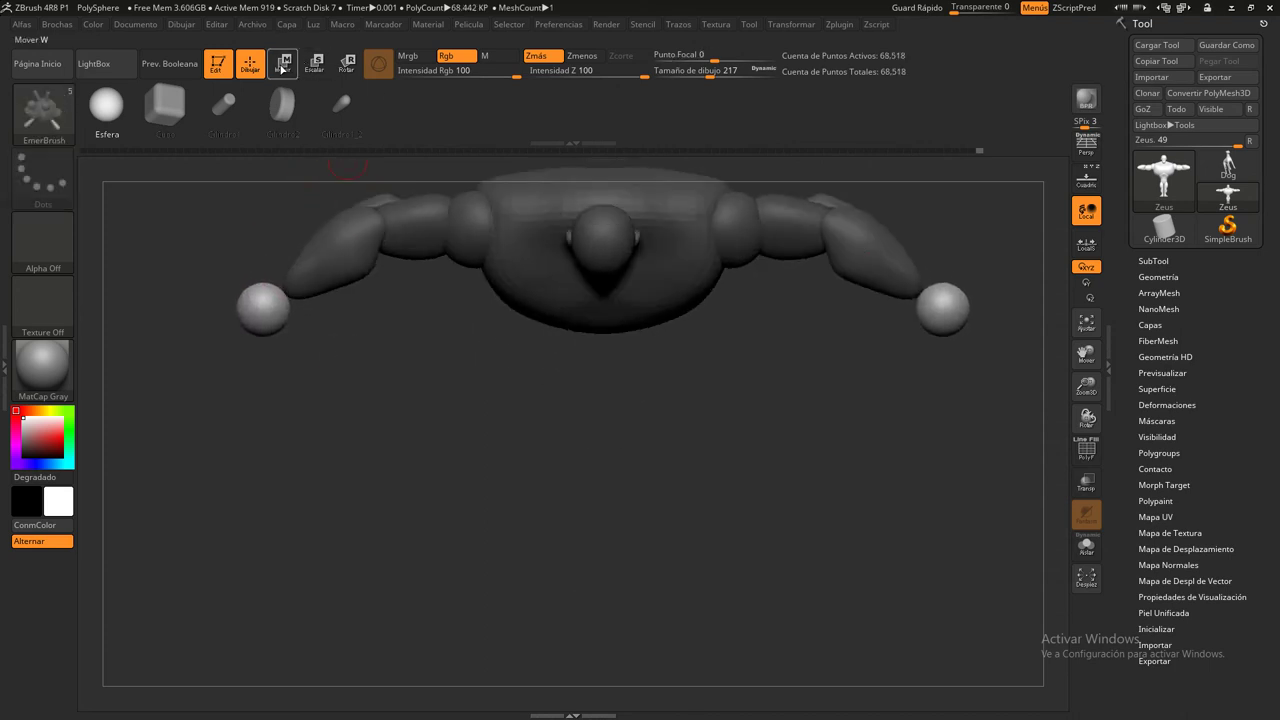
Shift the hand spheres slightly inward and up, then select the Move brush
left_click(283, 68)
left_click_drag(287, 292, 301, 284)
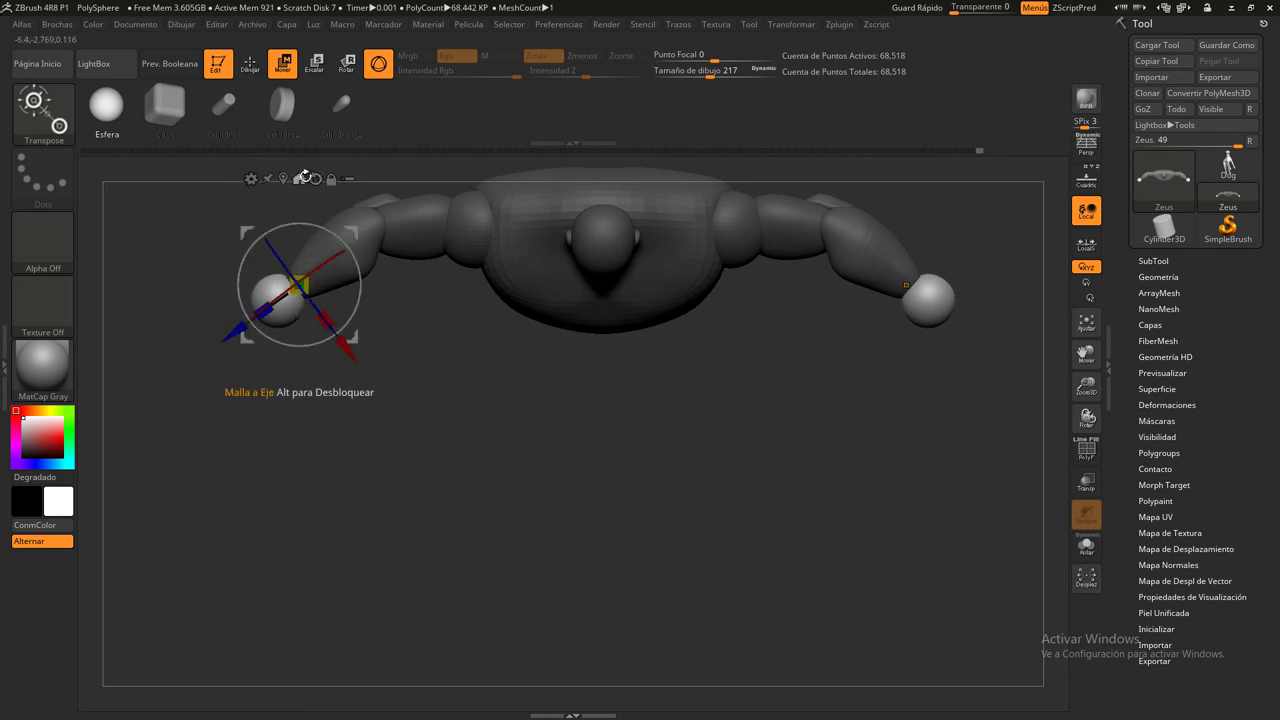
left_click(250, 63)
left_click(42, 112)
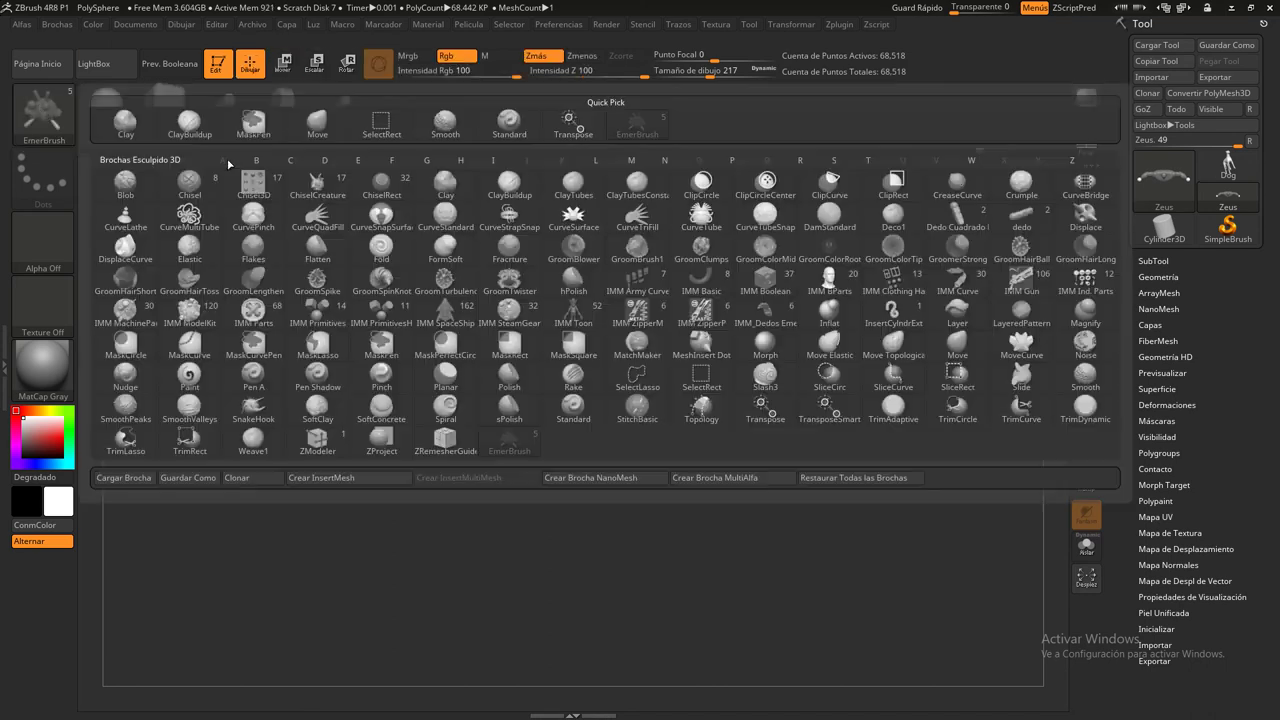
left_click(318, 125)
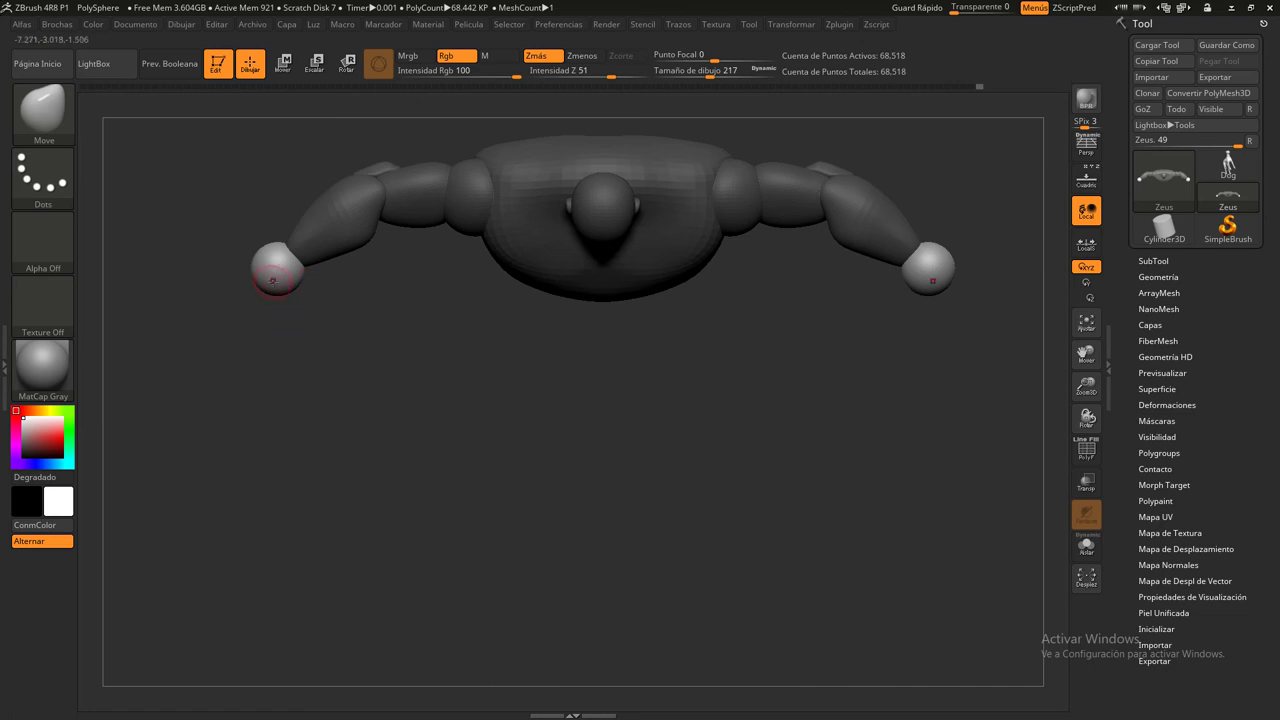
Set the Move brush size to 559 and pull both hand spheres into elongated, flattened paddles
left_click(730, 72)
type("559")
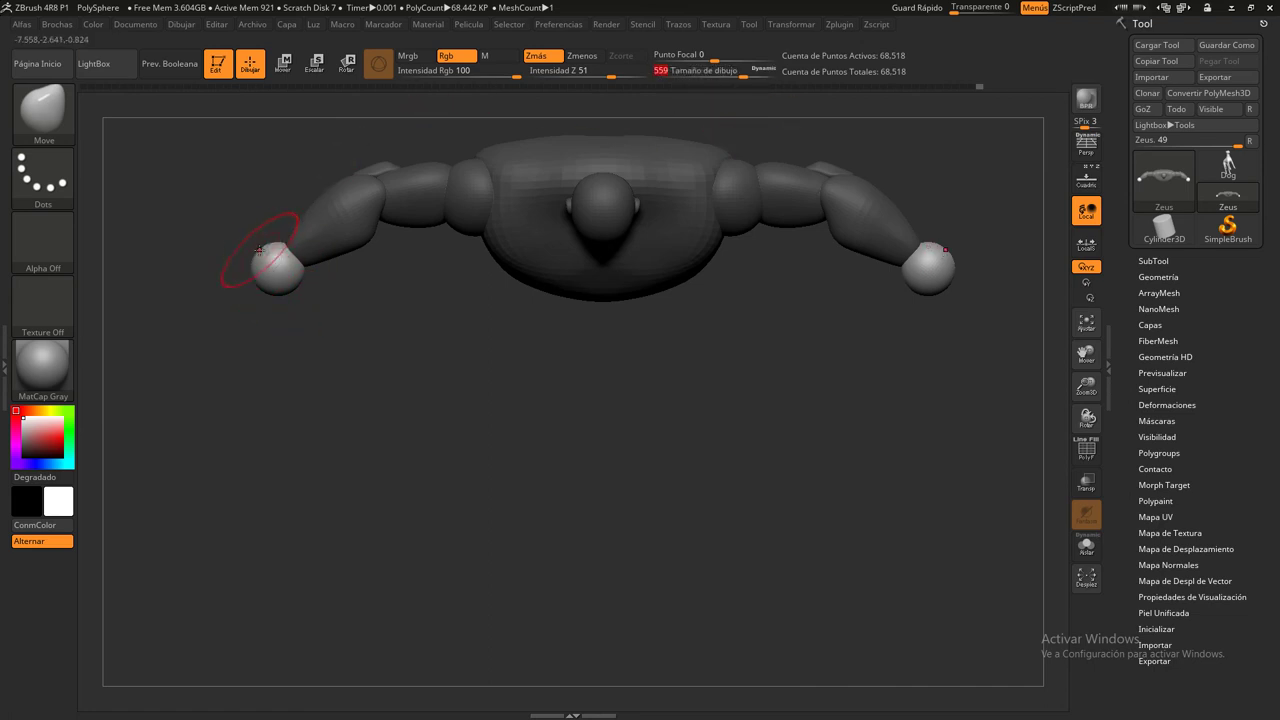
key("Return")
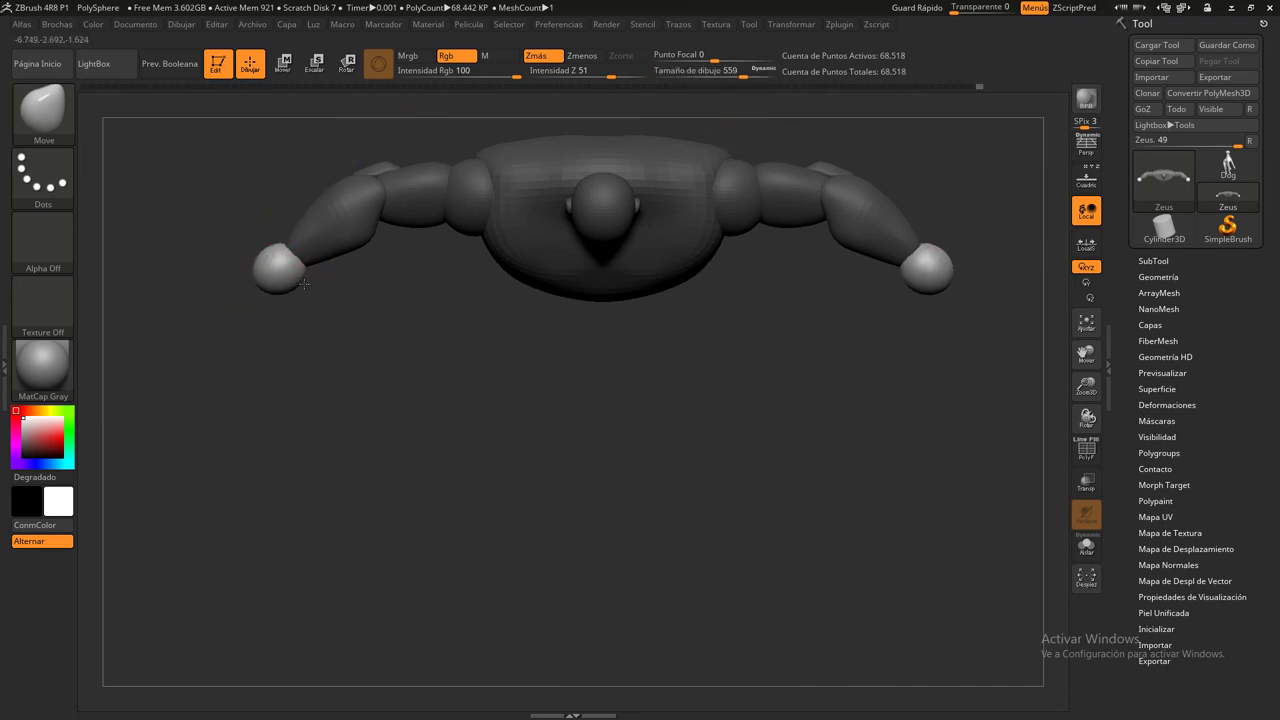
mouse_move(308, 269)
left_mouse_down()
mouse_move(286, 235)
mouse_move(371, 283)
mouse_move(501, 294)
mouse_move(423, 320)
mouse_move(683, 366)
mouse_move(417, 295)
mouse_move(436, 237)
left_mouse_up()
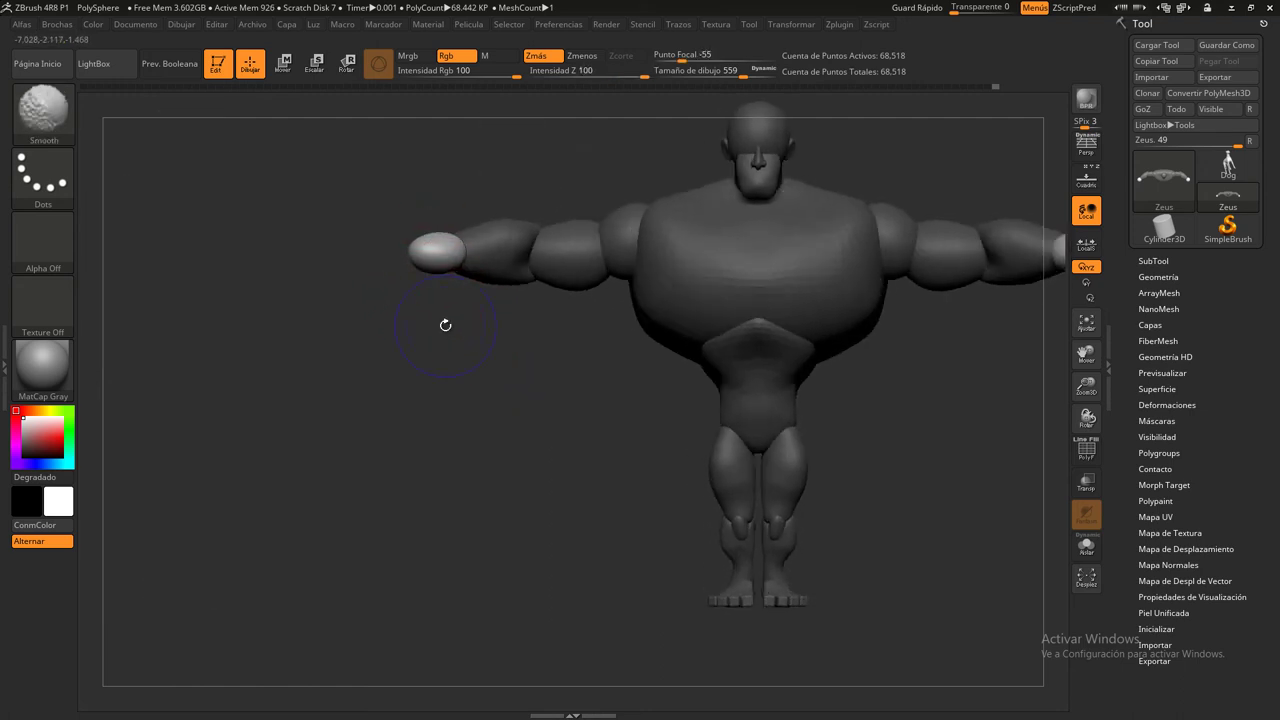
left_click_drag(441, 358, 443, 249)
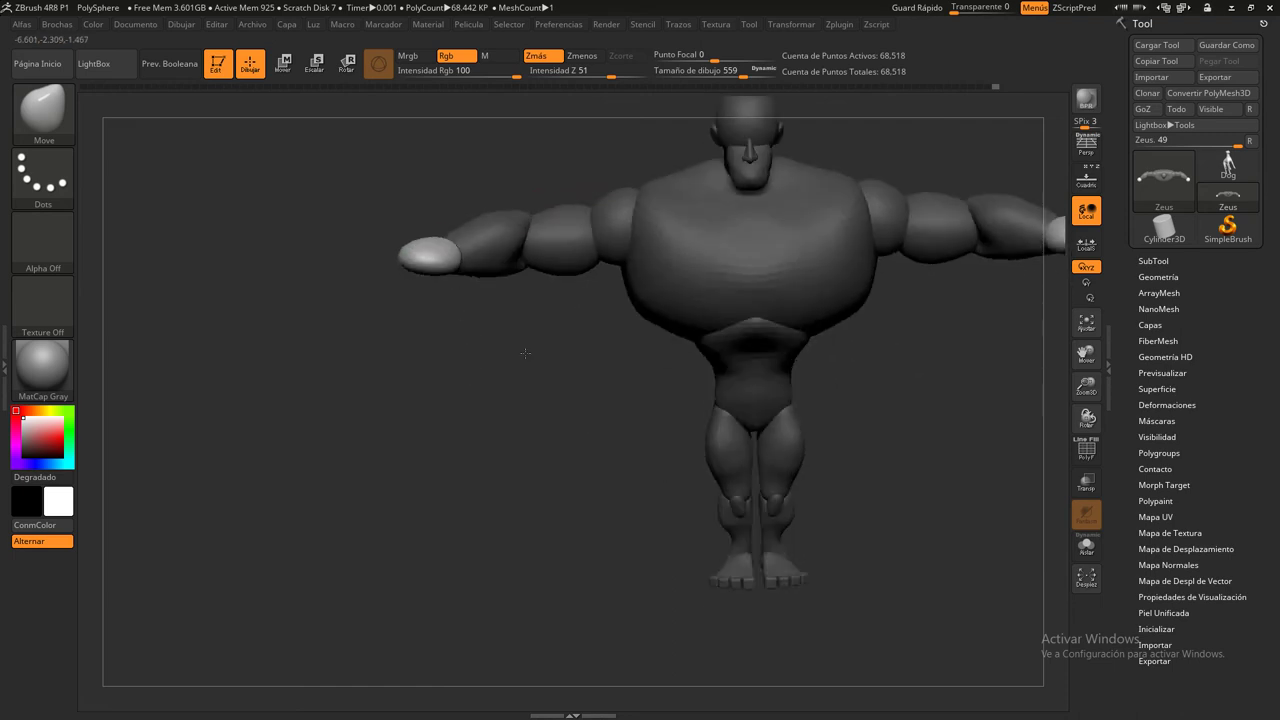
mouse_move(557, 263)
left_mouse_down()
mouse_move(473, 417)
mouse_move(461, 333)
left_mouse_up()
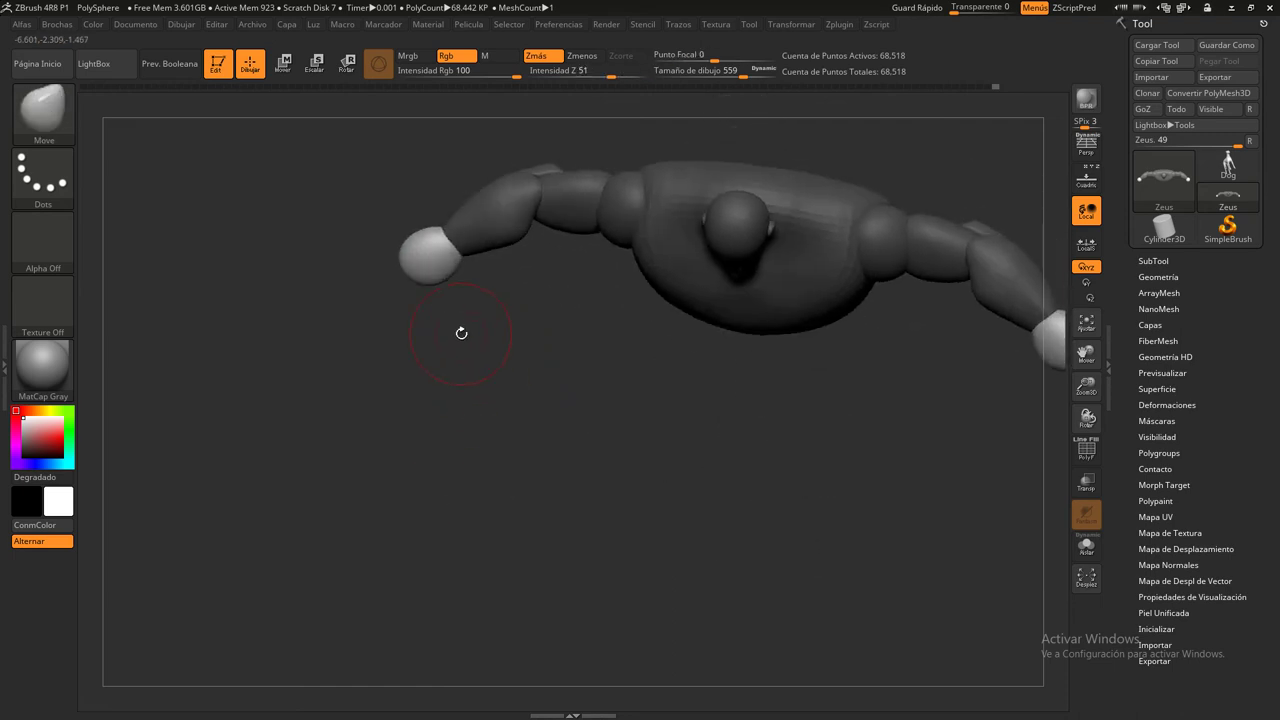
mouse_move(476, 389)
left_mouse_down()
mouse_move(500, 380)
mouse_move(490, 279)
left_mouse_up()
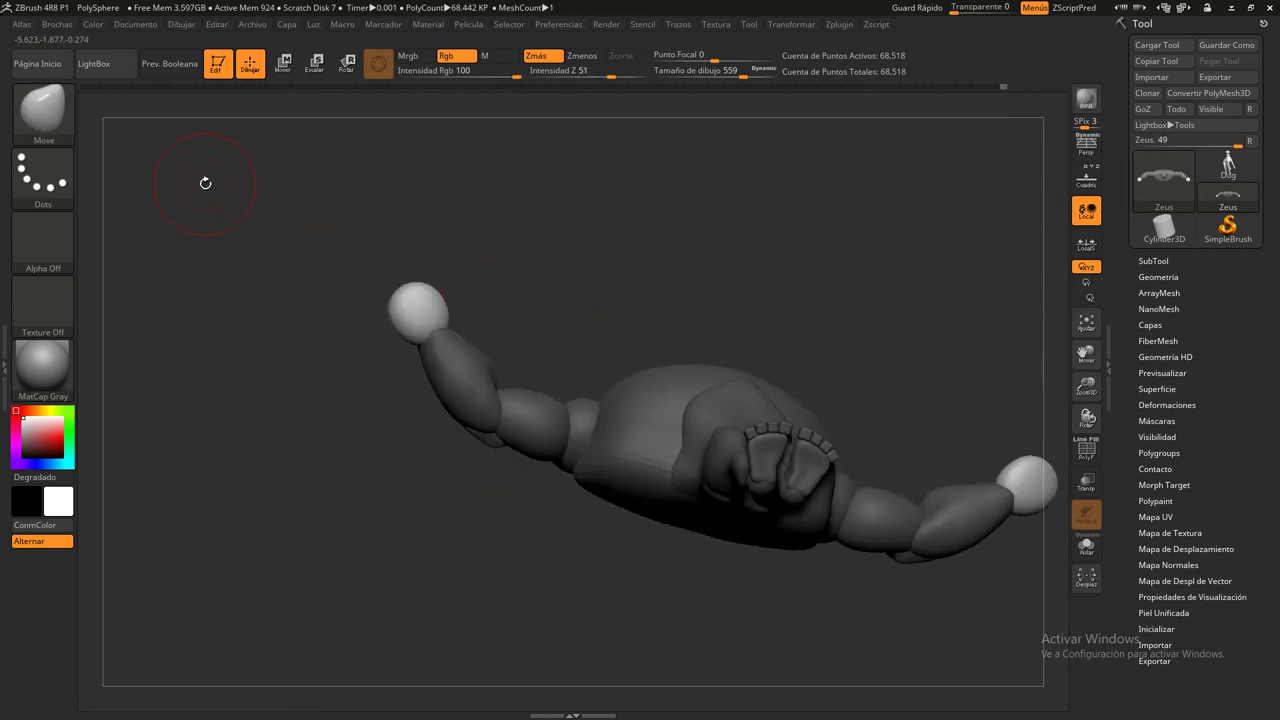
left_click(43, 112)
left_click(636, 124)
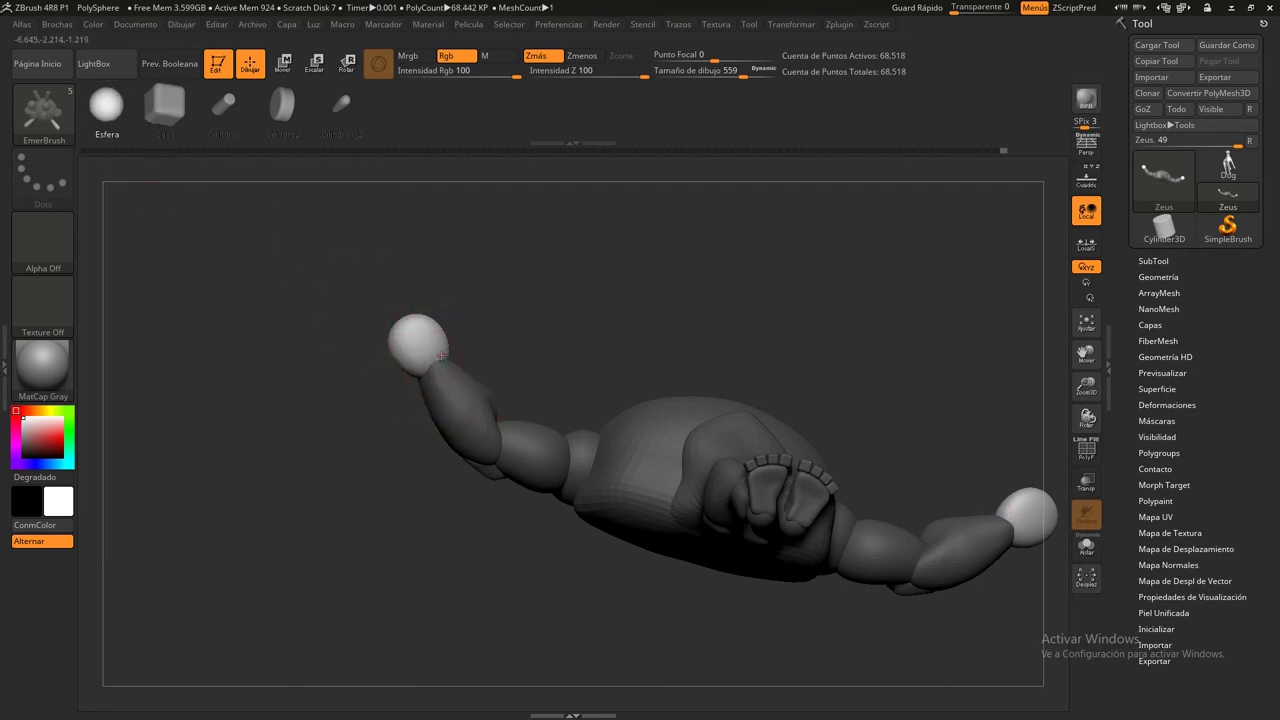
Insert a small mirrored sphere as a thumb on each hand, then pick the Move brush
left_click_drag(441, 355, 448, 362)
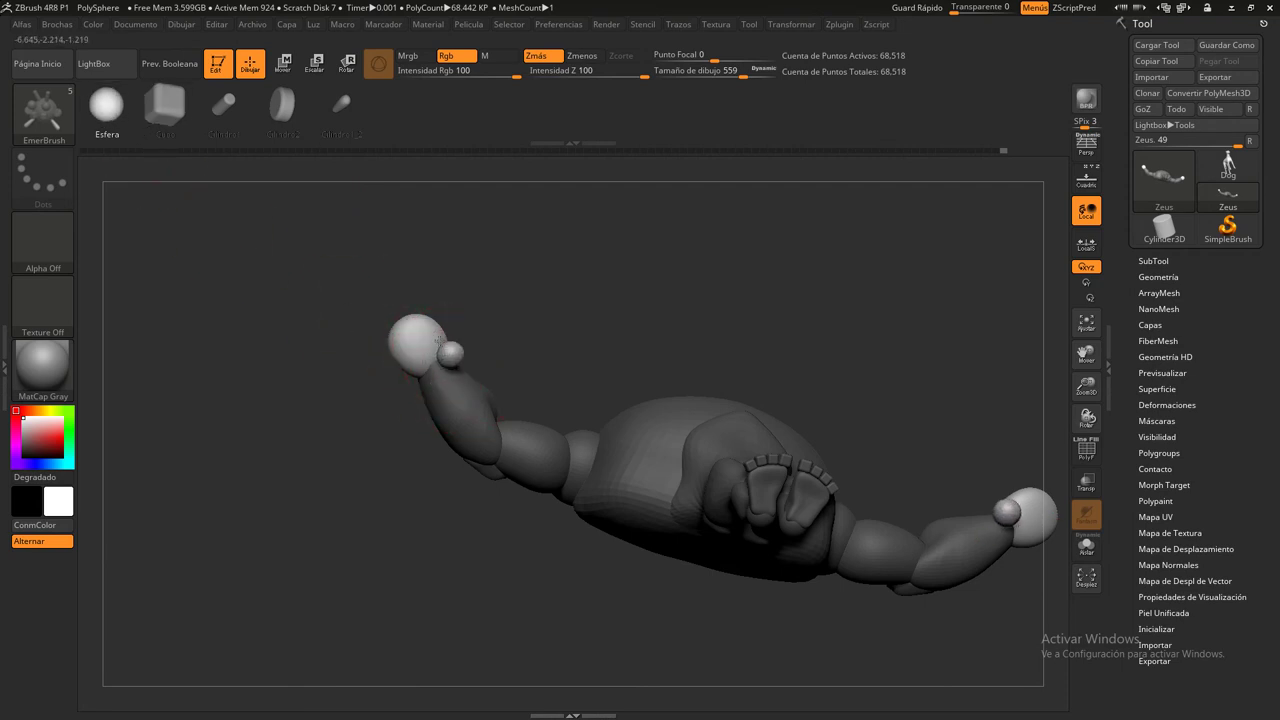
left_click(283, 63)
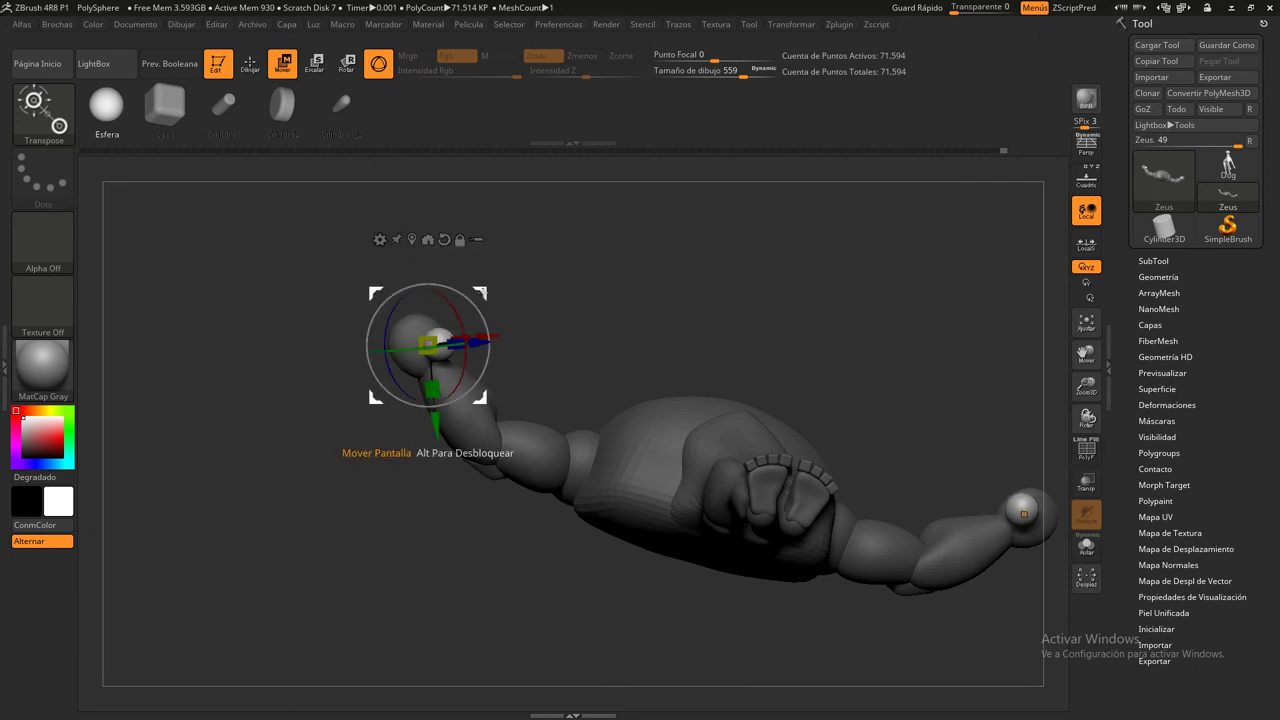
left_click(250, 63)
key("b")
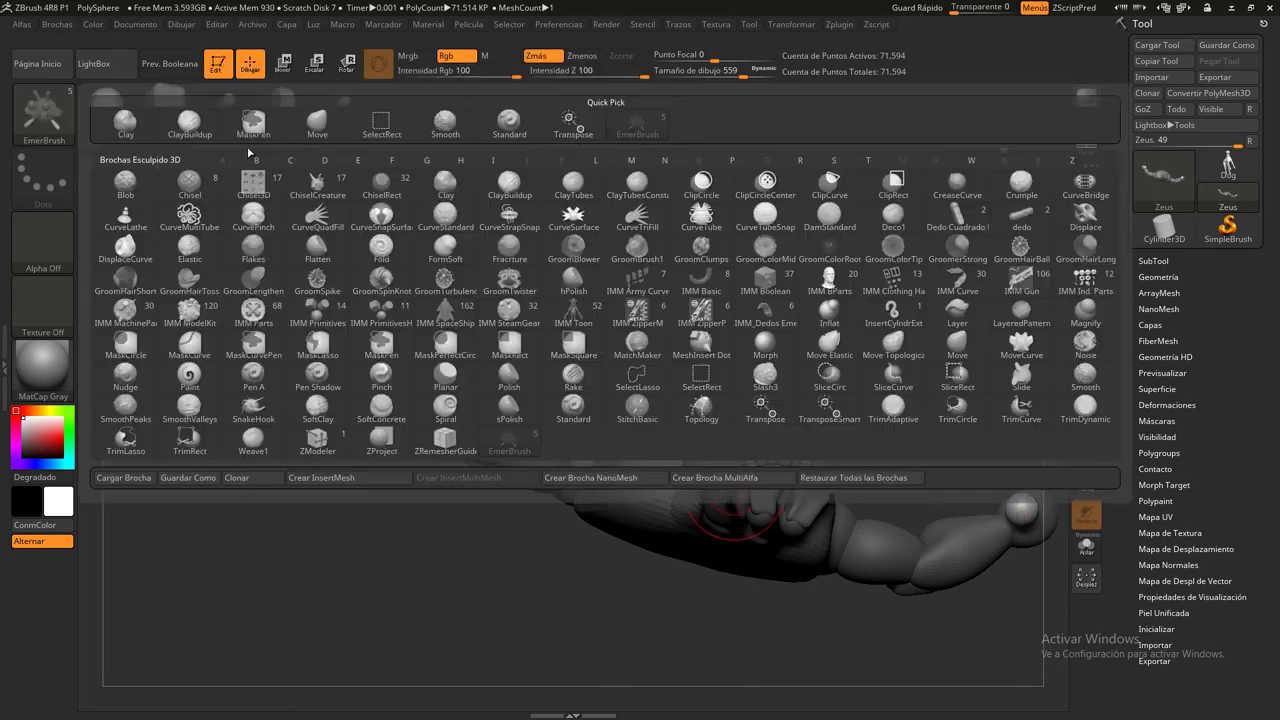
left_click(317, 122)
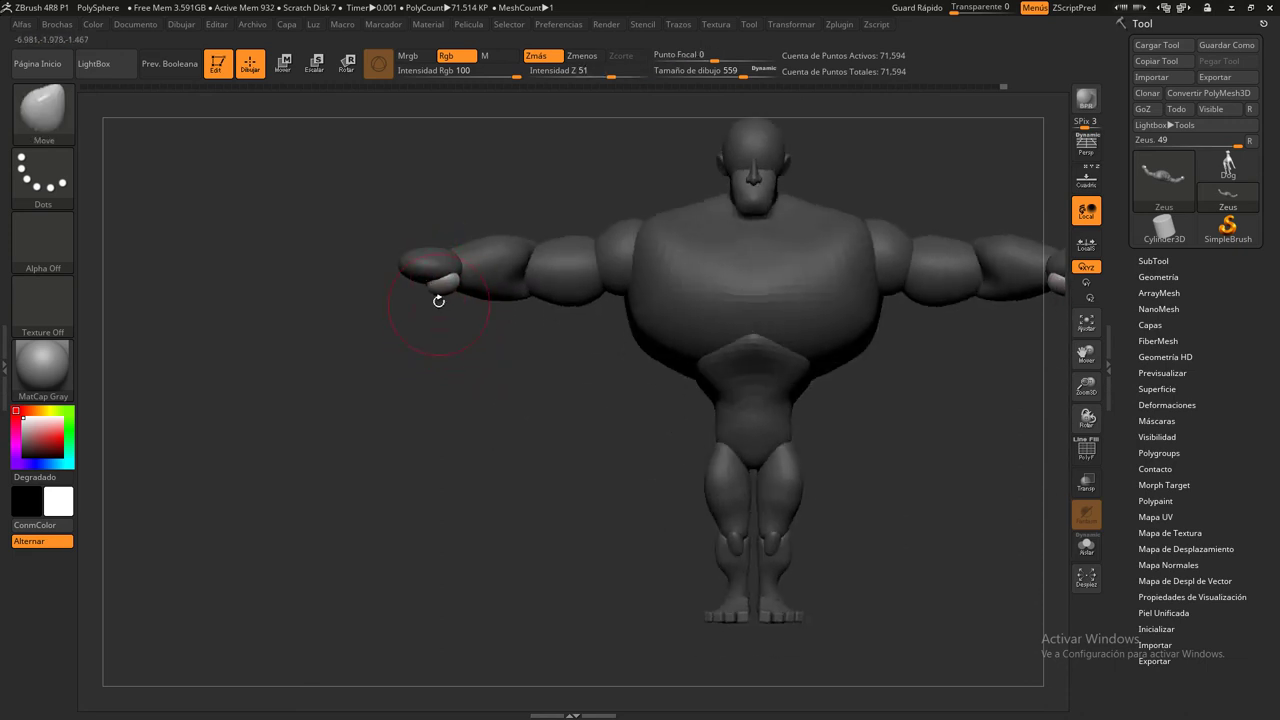
Orbit the figure to inspect the arms and hands from below and the front
mouse_move(438, 300)
left_mouse_down()
mouse_move(443, 229)
mouse_move(434, 316)
left_mouse_up()
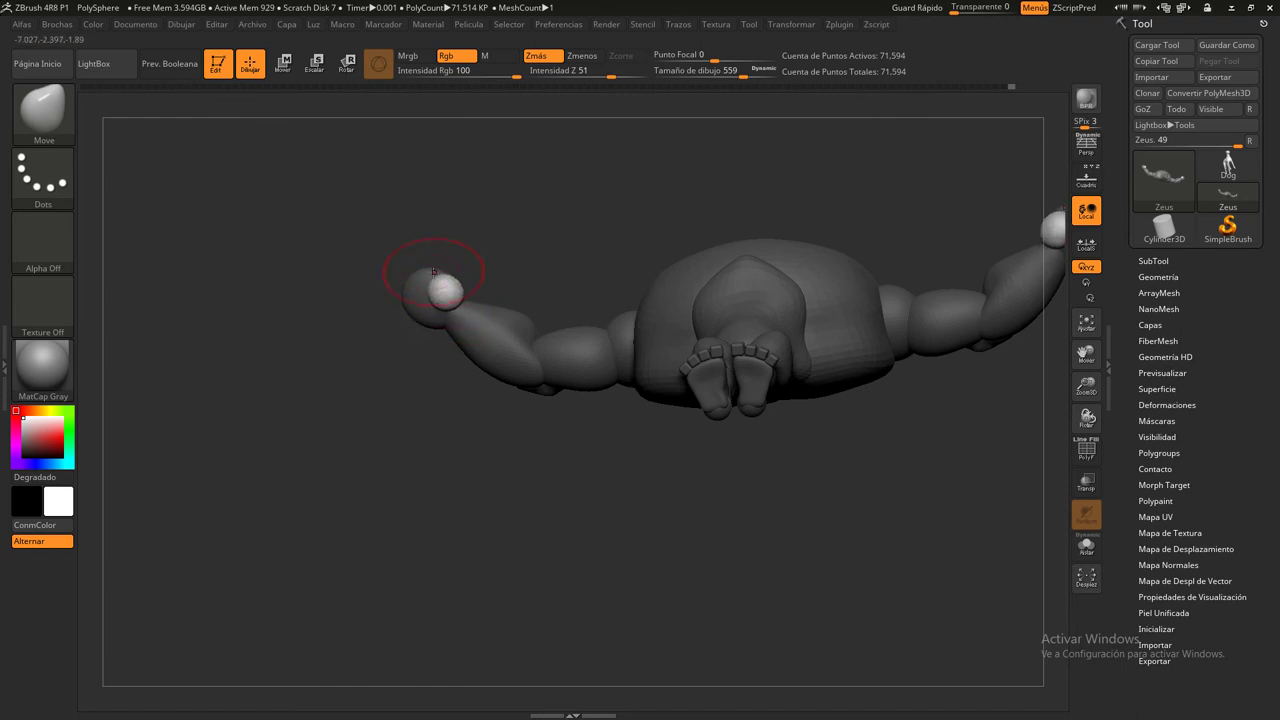
left_click_drag(434, 271, 506, 400)
mouse_move(454, 349)
left_mouse_down()
mouse_move(432, 343)
mouse_move(465, 315)
mouse_move(473, 271)
mouse_move(495, 340)
mouse_move(486, 414)
mouse_move(452, 327)
left_mouse_up()
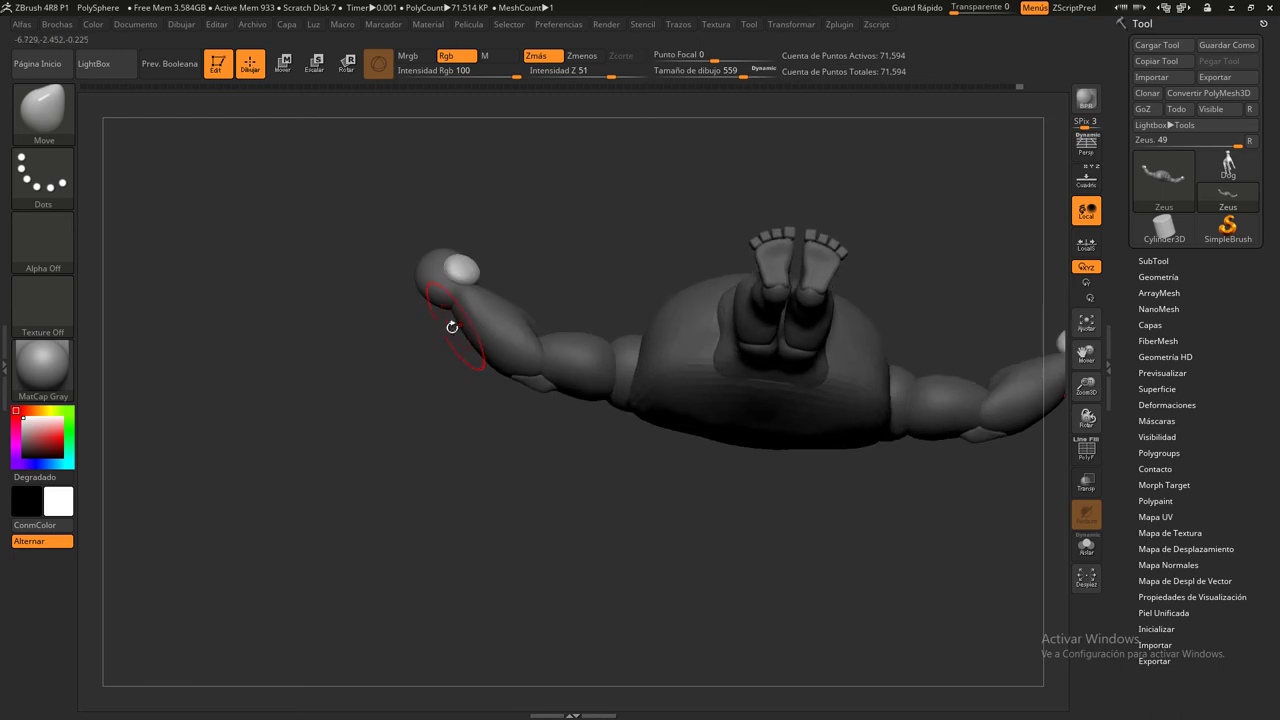
left_click_drag(456, 276, 444, 281)
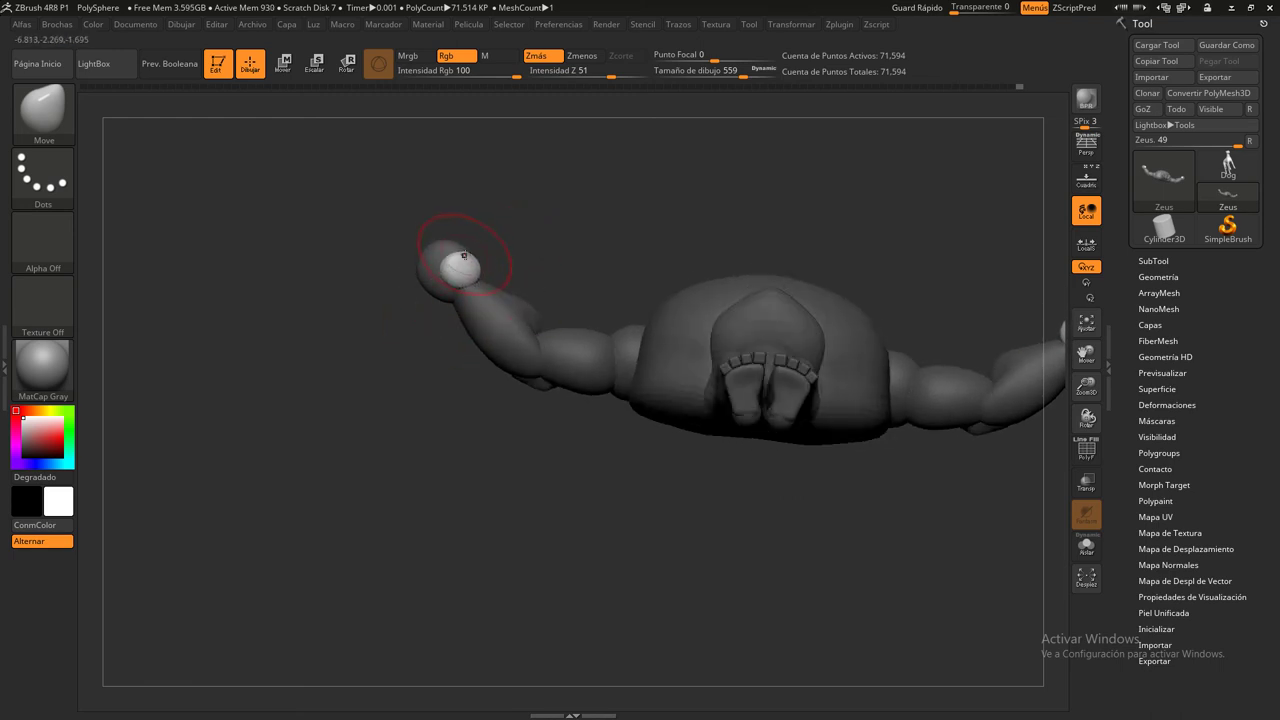
mouse_move(515, 238)
left_mouse_down()
mouse_move(560, 403)
mouse_move(449, 240)
mouse_move(441, 366)
mouse_move(481, 429)
mouse_move(488, 593)
left_mouse_up()
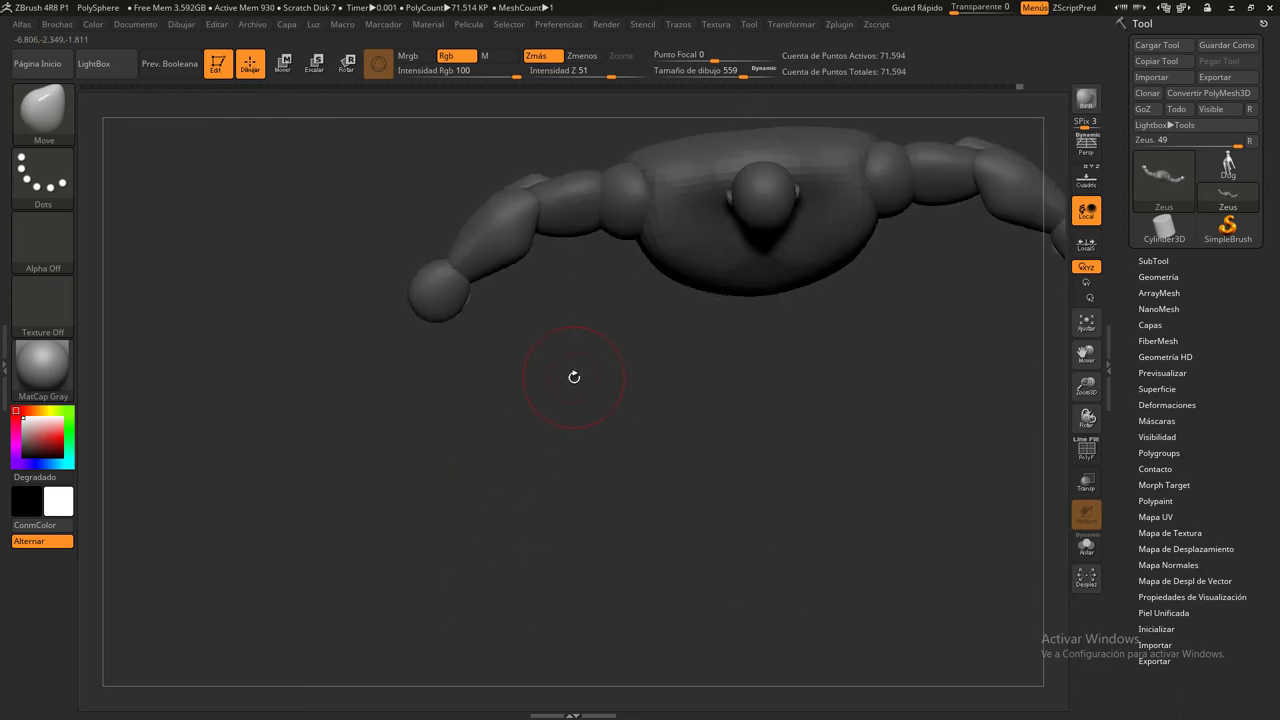
mouse_move(574, 377)
left_mouse_down()
mouse_move(580, 491)
mouse_move(463, 477)
left_mouse_up()
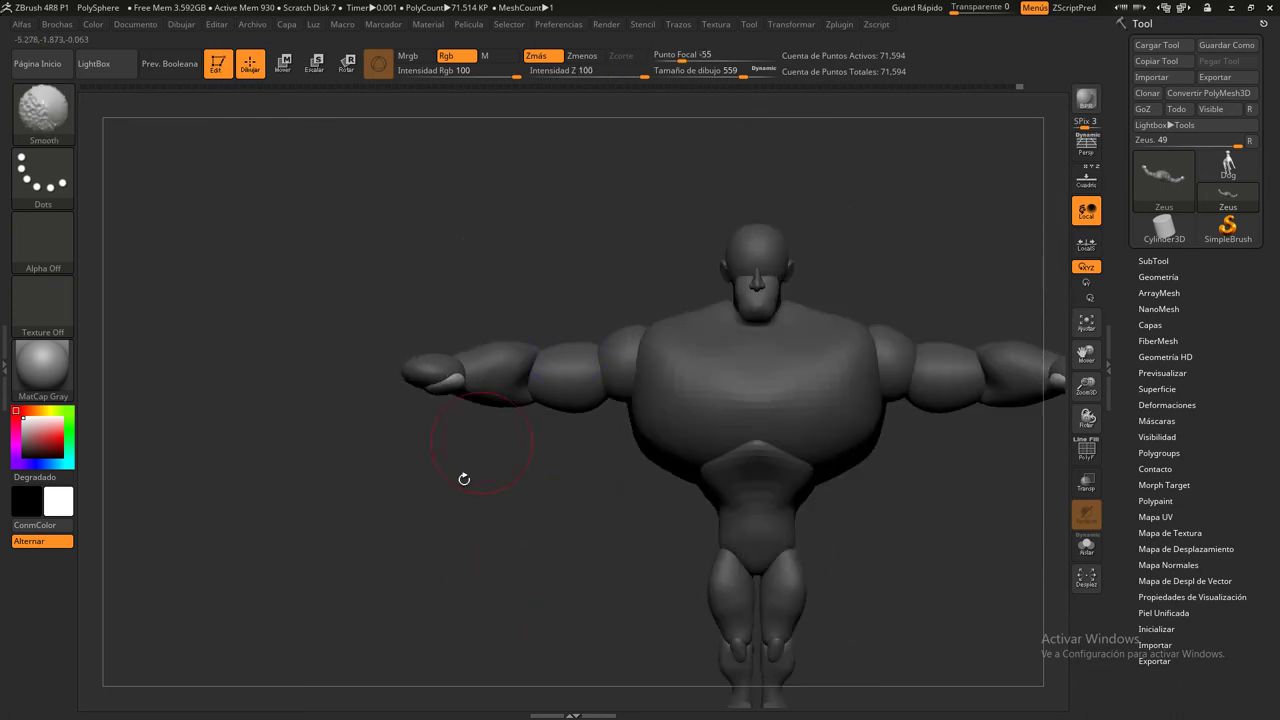
Insert a Dedo Cuadrado finger and rotate it to point down-left beneath the hand
left_click(45, 139)
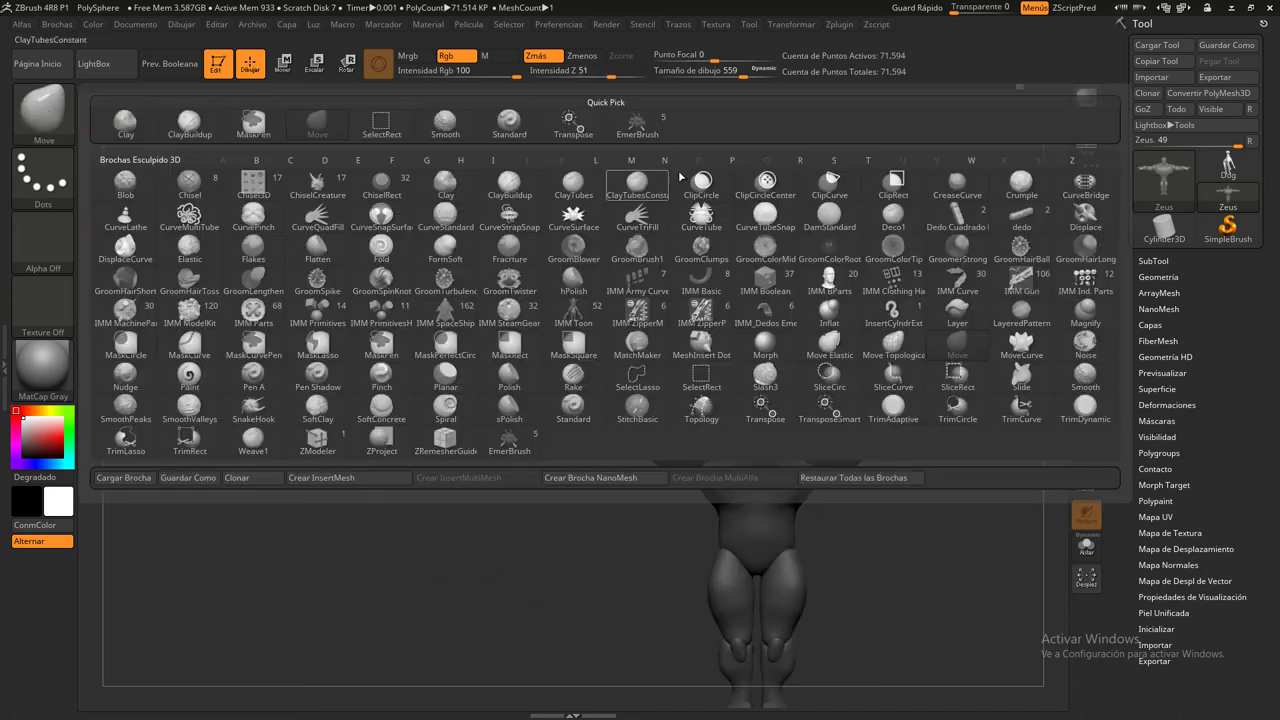
left_click(969, 218)
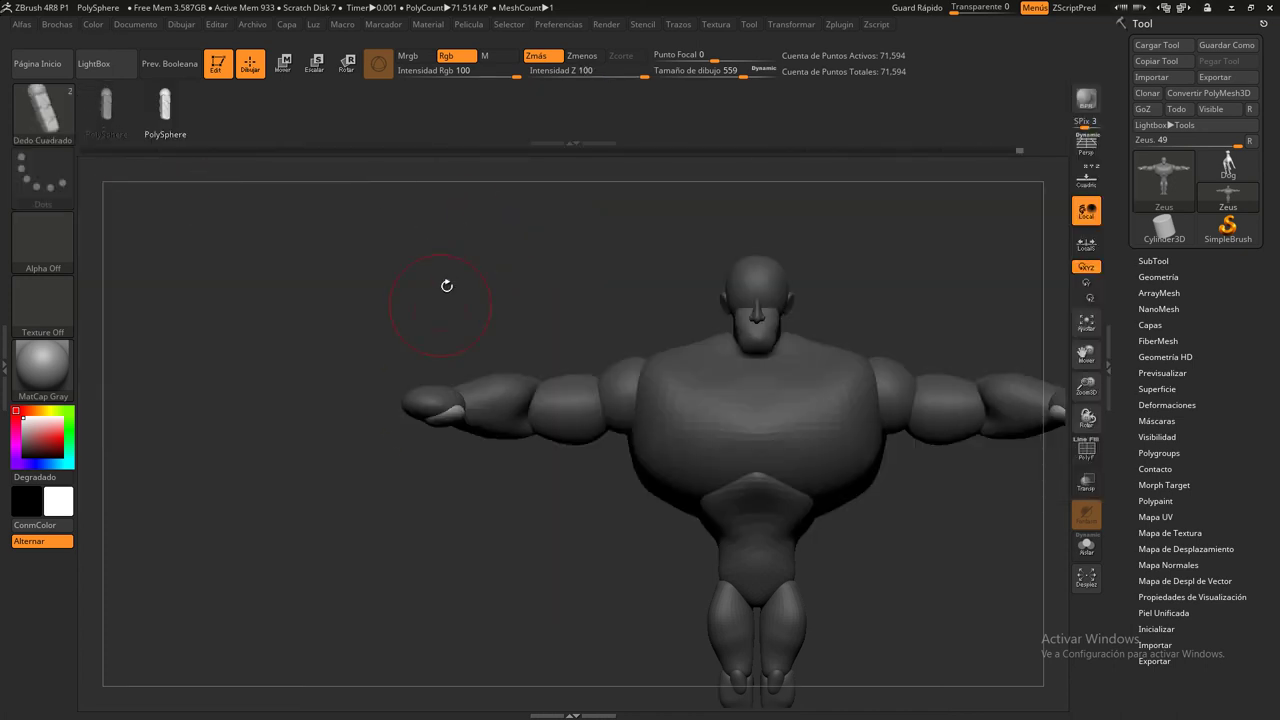
mouse_move(546, 235)
left_mouse_down()
mouse_move(410, 413)
mouse_move(405, 450)
left_mouse_up()
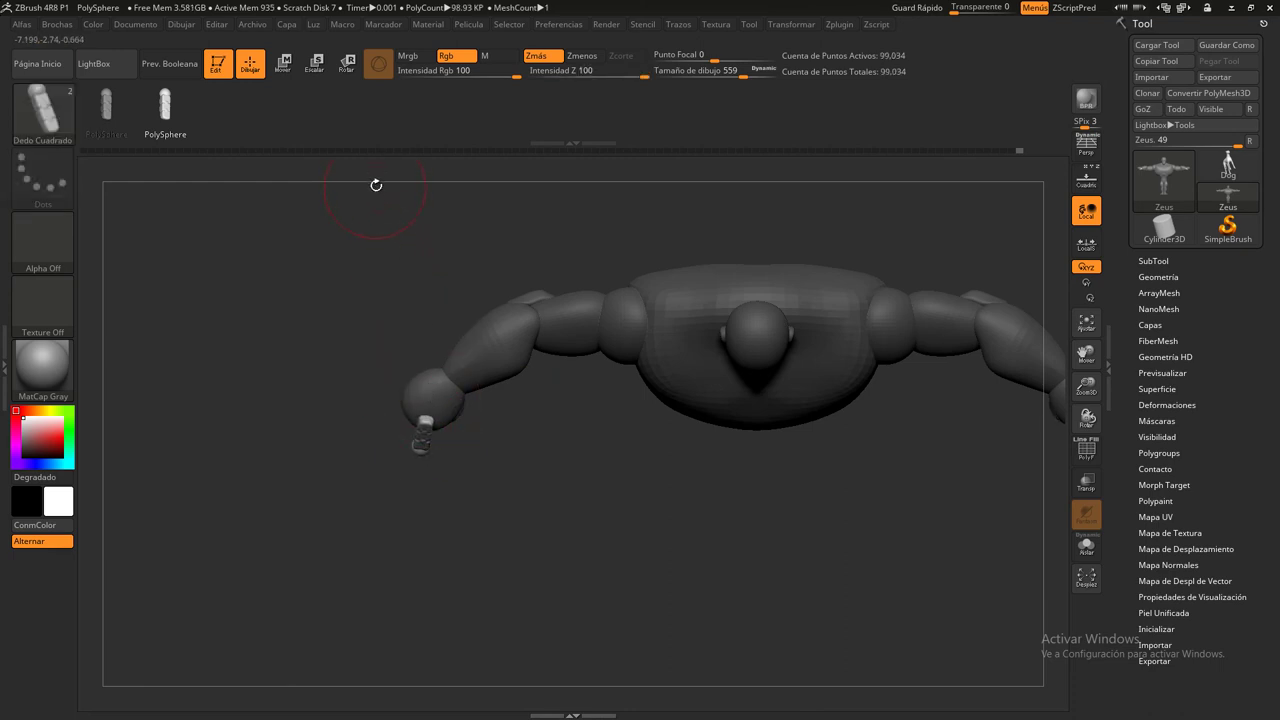
left_click(290, 60)
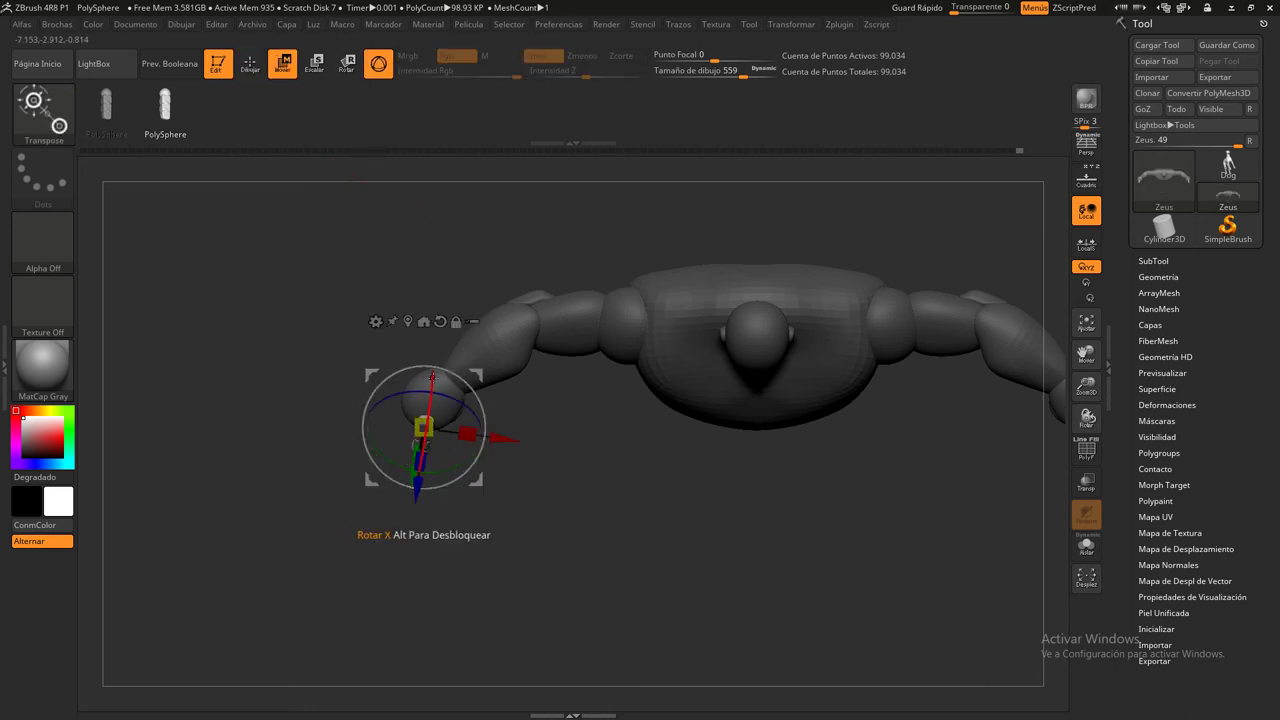
mouse_move(432, 377)
left_mouse_down()
mouse_move(430, 398)
mouse_move(477, 398)
left_mouse_up()
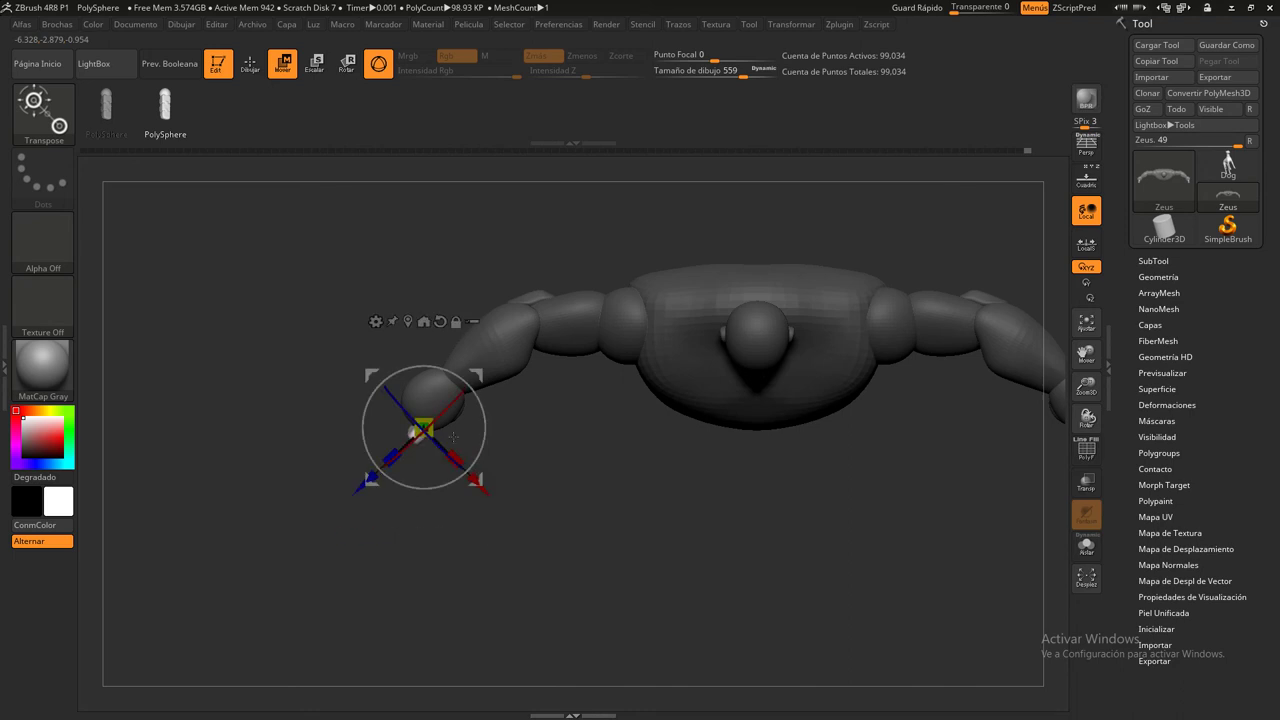
left_click_drag(399, 406, 402, 406)
left_click_drag(470, 384, 477, 374)
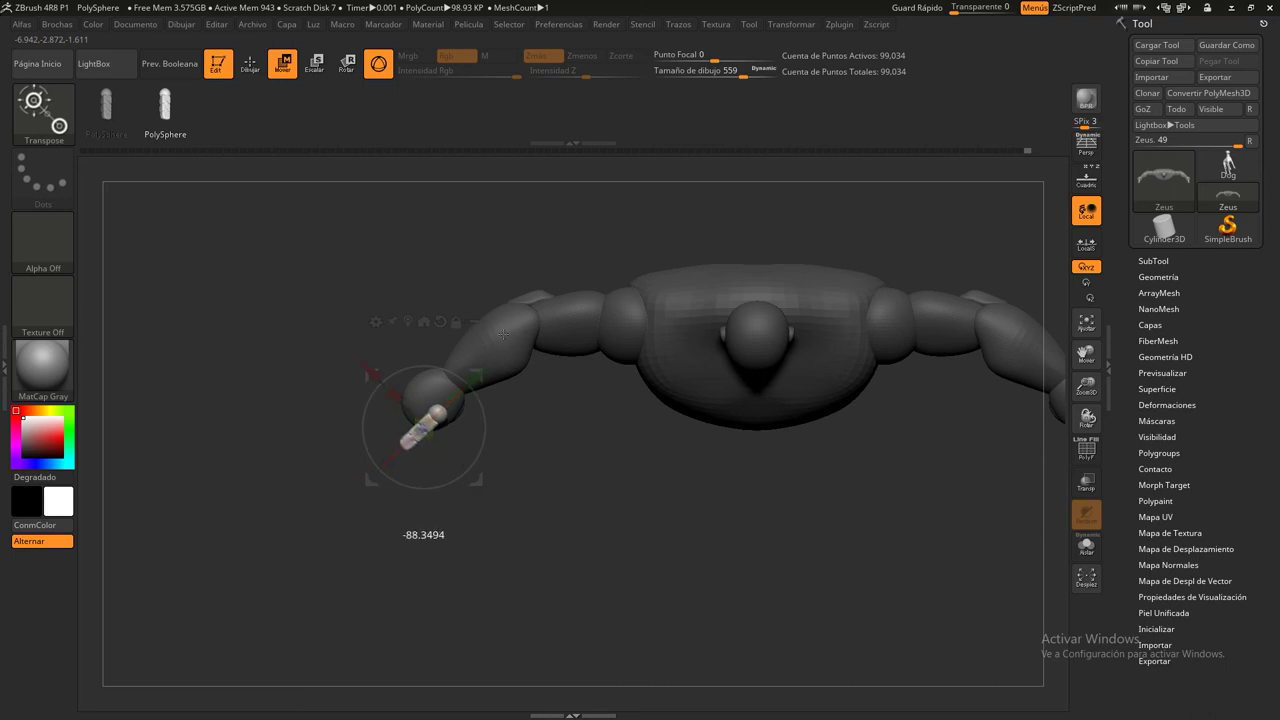
left_click_drag(424, 425, 410, 443)
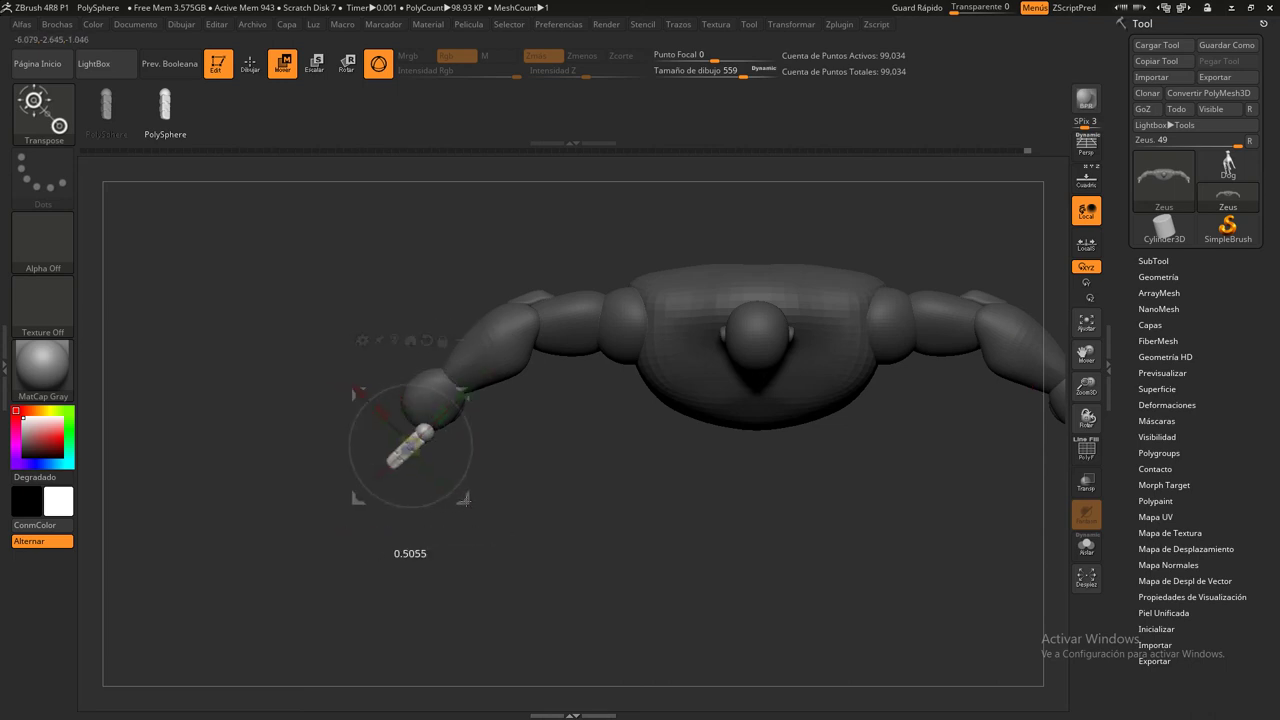
Check the finger from several angles and tilt it more upright at the hand
mouse_move(467, 505)
left_mouse_down()
mouse_move(467, 405)
mouse_move(454, 404)
left_mouse_up()
mouse_move(500, 340)
left_mouse_down()
mouse_move(530, 316)
mouse_move(515, 350)
mouse_move(540, 300)
left_mouse_up()
left_click(467, 369)
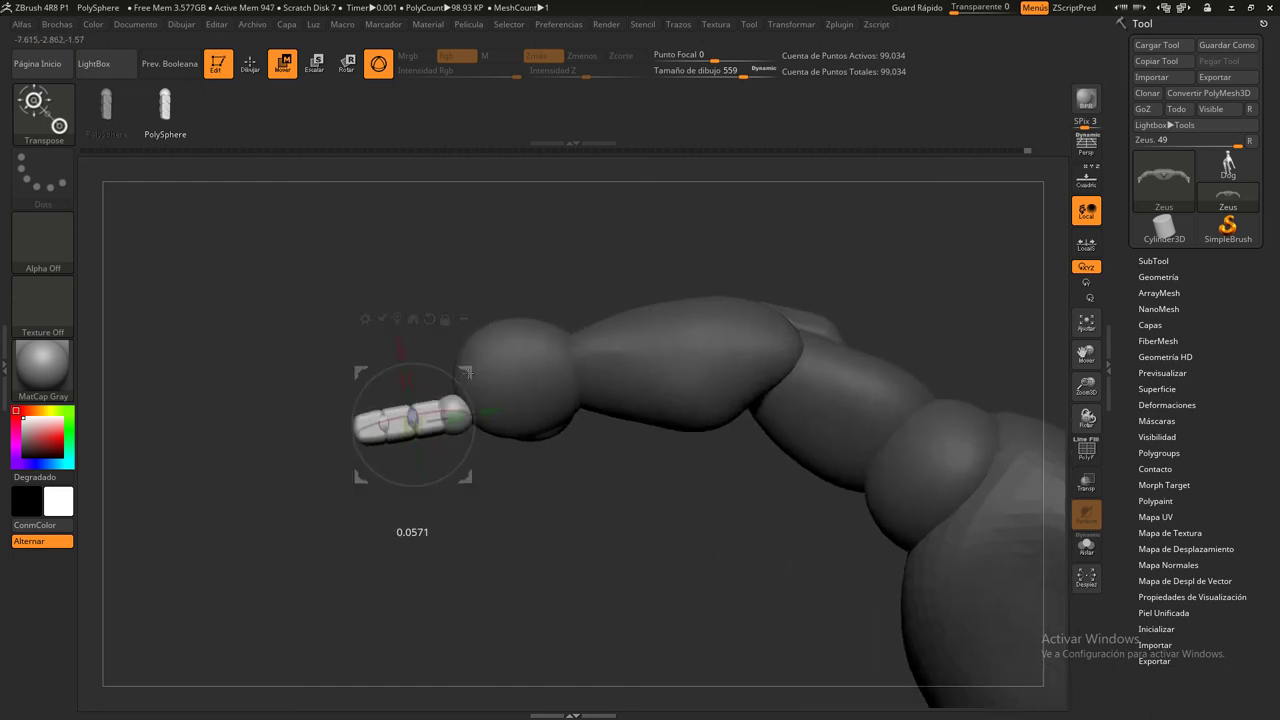
left_click_drag(560, 400, 618, 436)
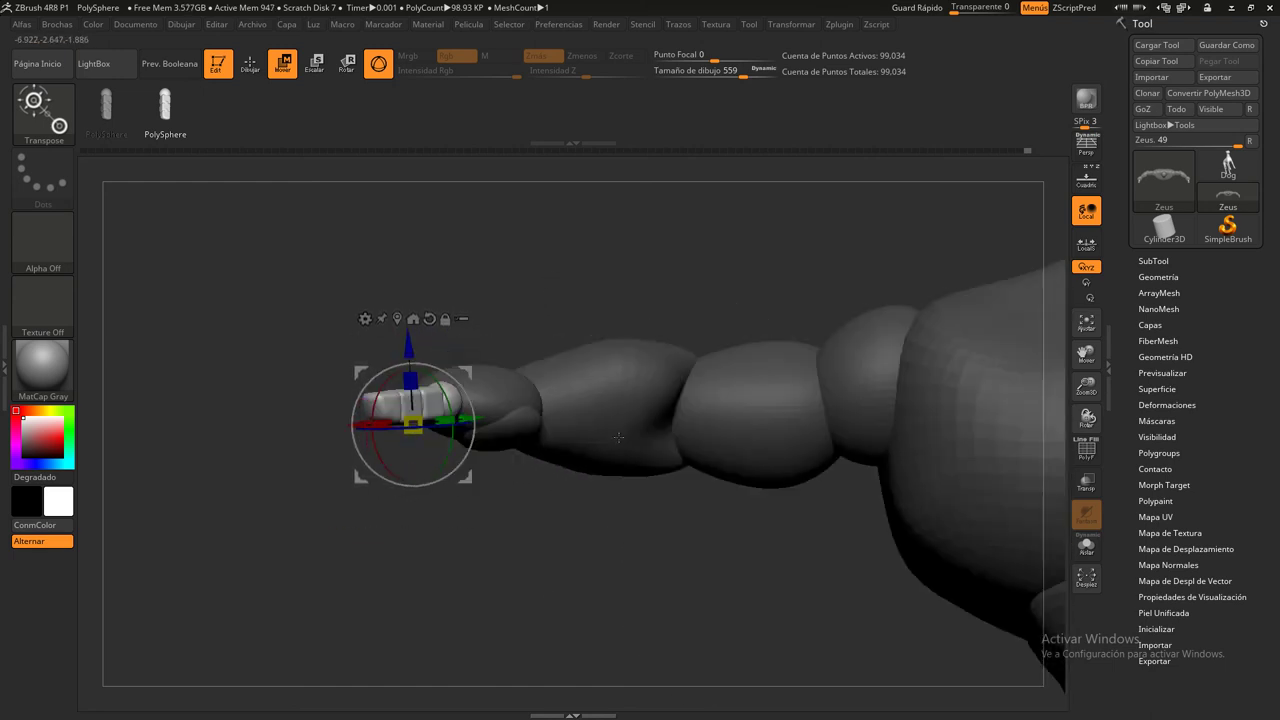
left_click_drag(485, 562, 525, 557)
left_click_drag(624, 526, 560, 500)
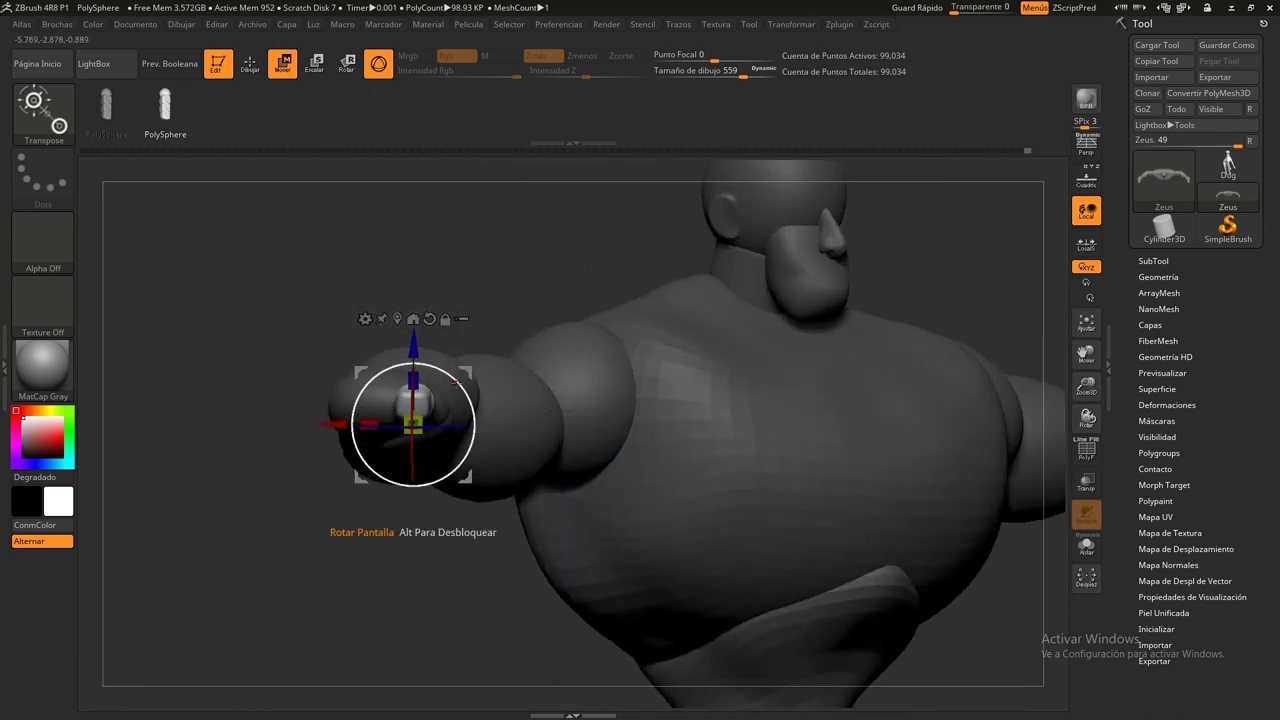
left_click_drag(454, 382, 476, 484)
mouse_move(385, 274)
left_mouse_down()
mouse_move(493, 380)
mouse_move(465, 456)
mouse_move(481, 353)
left_mouse_up()
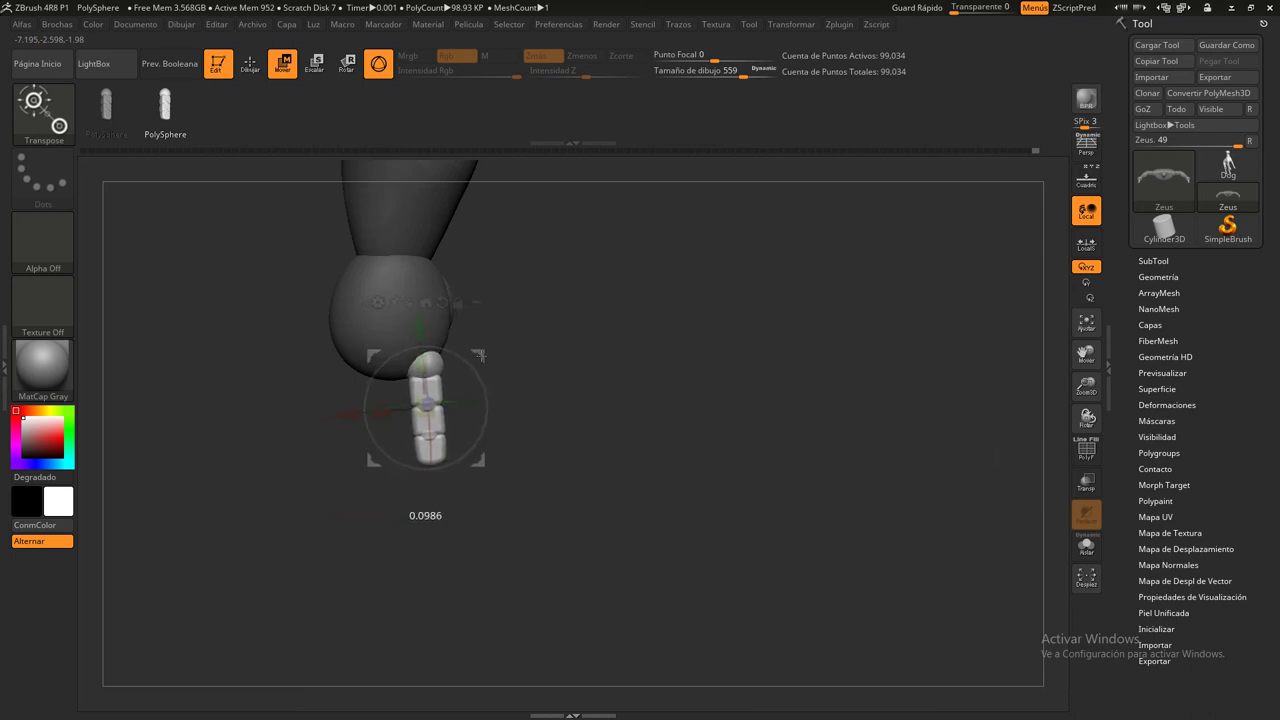
left_click(482, 353)
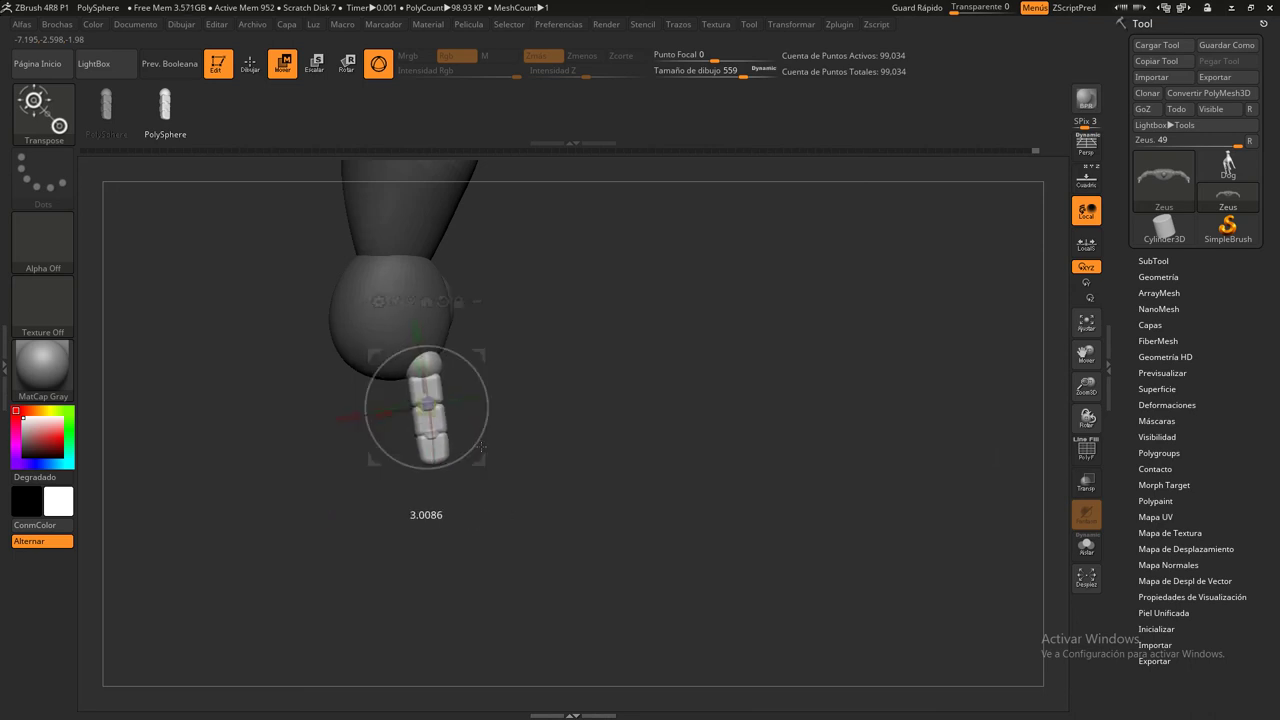
left_click(485, 353)
left_click_drag(486, 354, 557, 332)
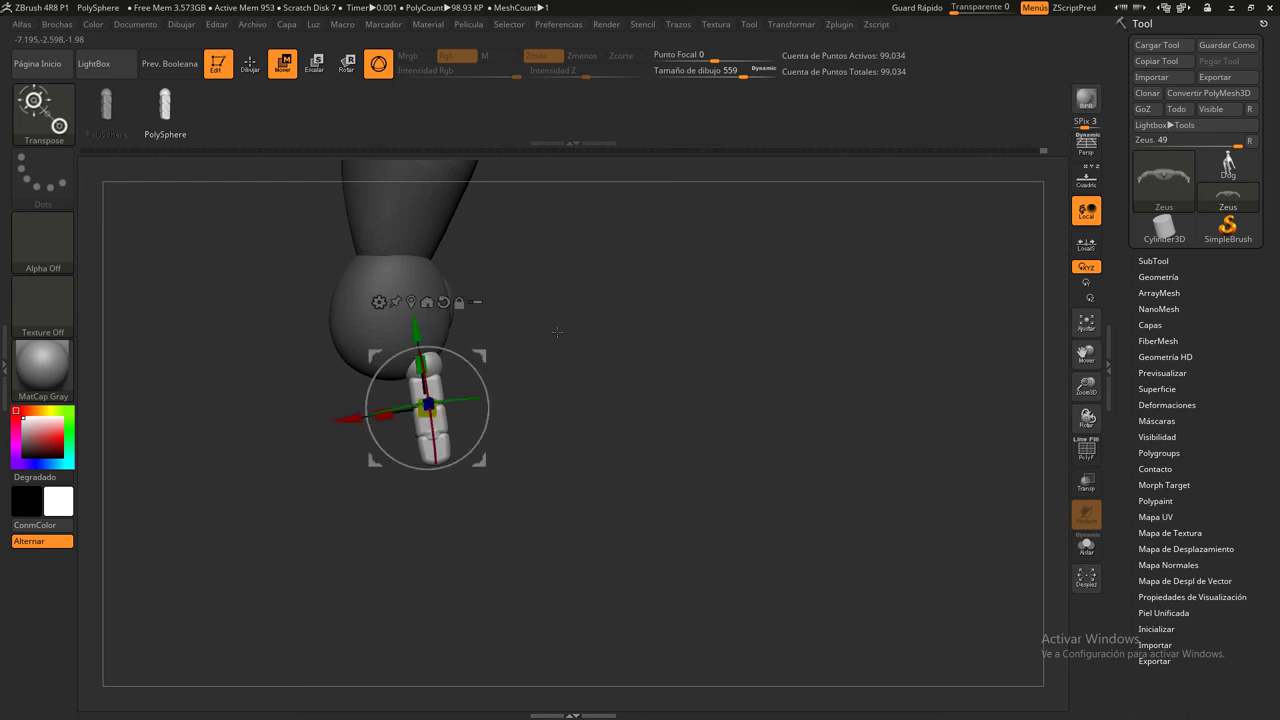
key("q")
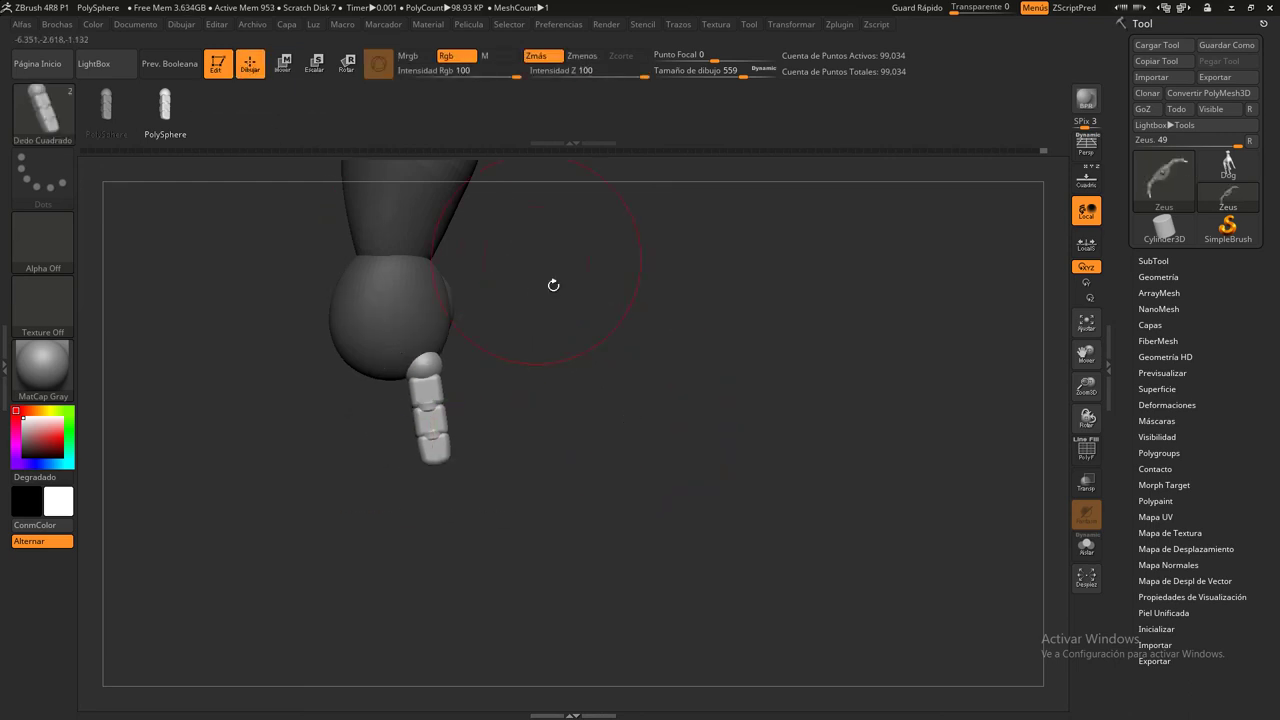
Duplicate the finger twice, moving and angling the second and third copies beside it
left_click(285, 66)
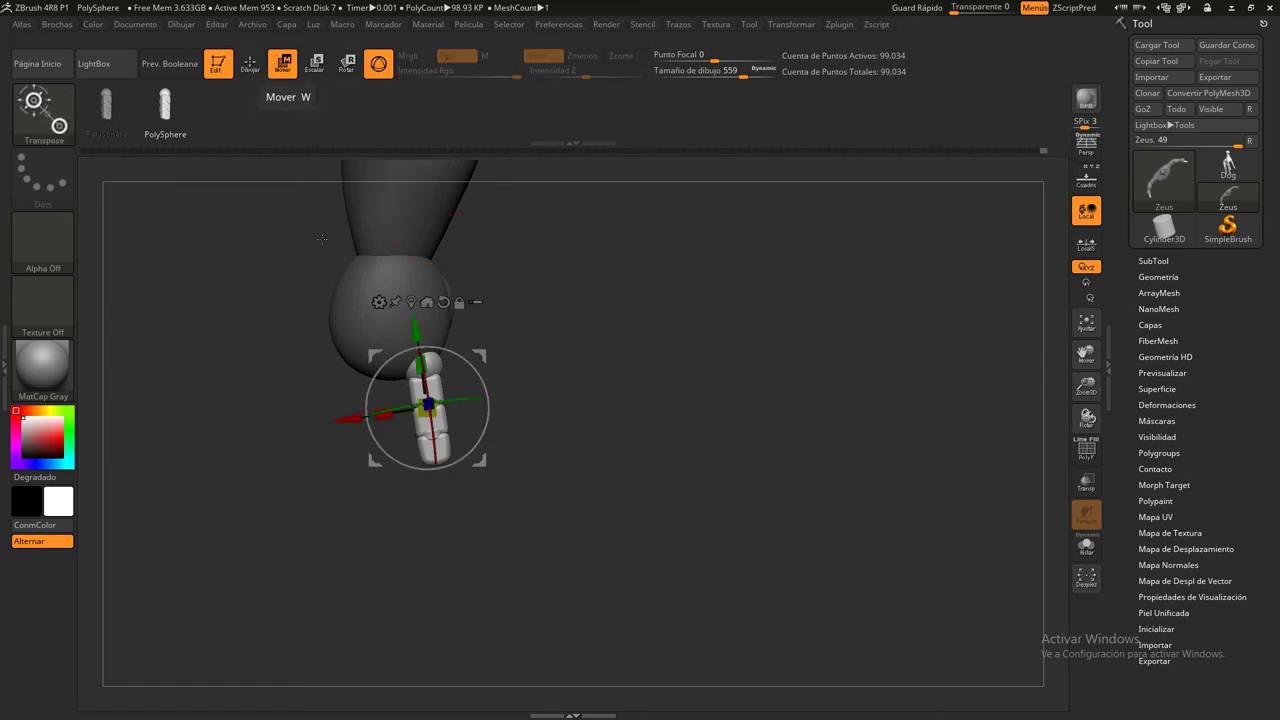
left_click_drag(428, 404, 430, 408)
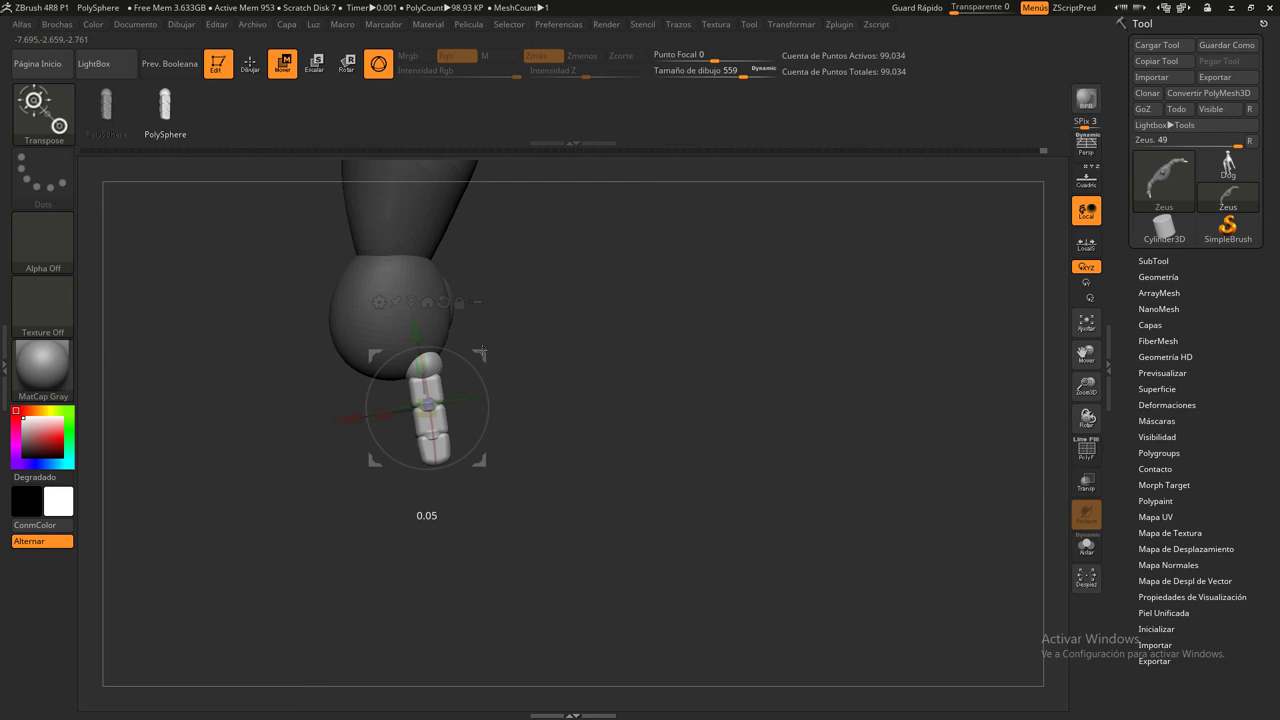
left_click_drag(482, 352, 445, 353, "ctrl")
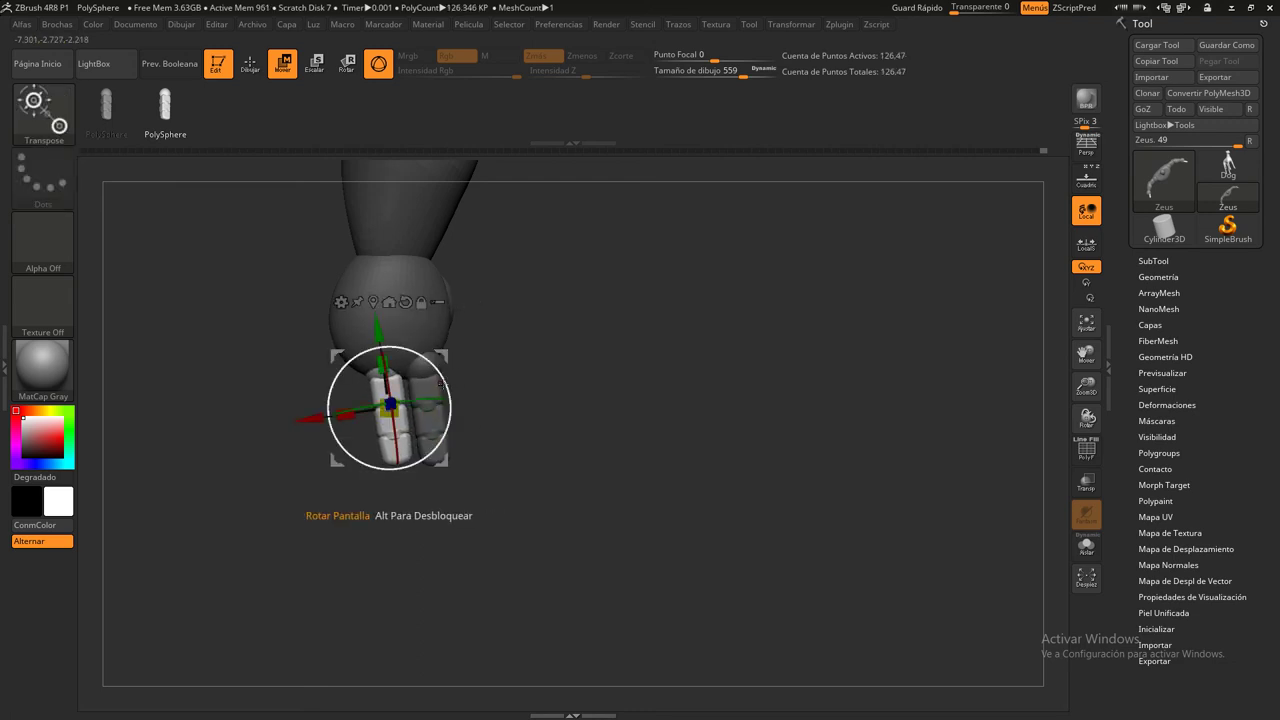
mouse_move(441, 382)
left_mouse_down()
mouse_move(430, 390)
mouse_move(437, 352)
mouse_move(436, 425)
mouse_move(437, 358)
left_mouse_up()
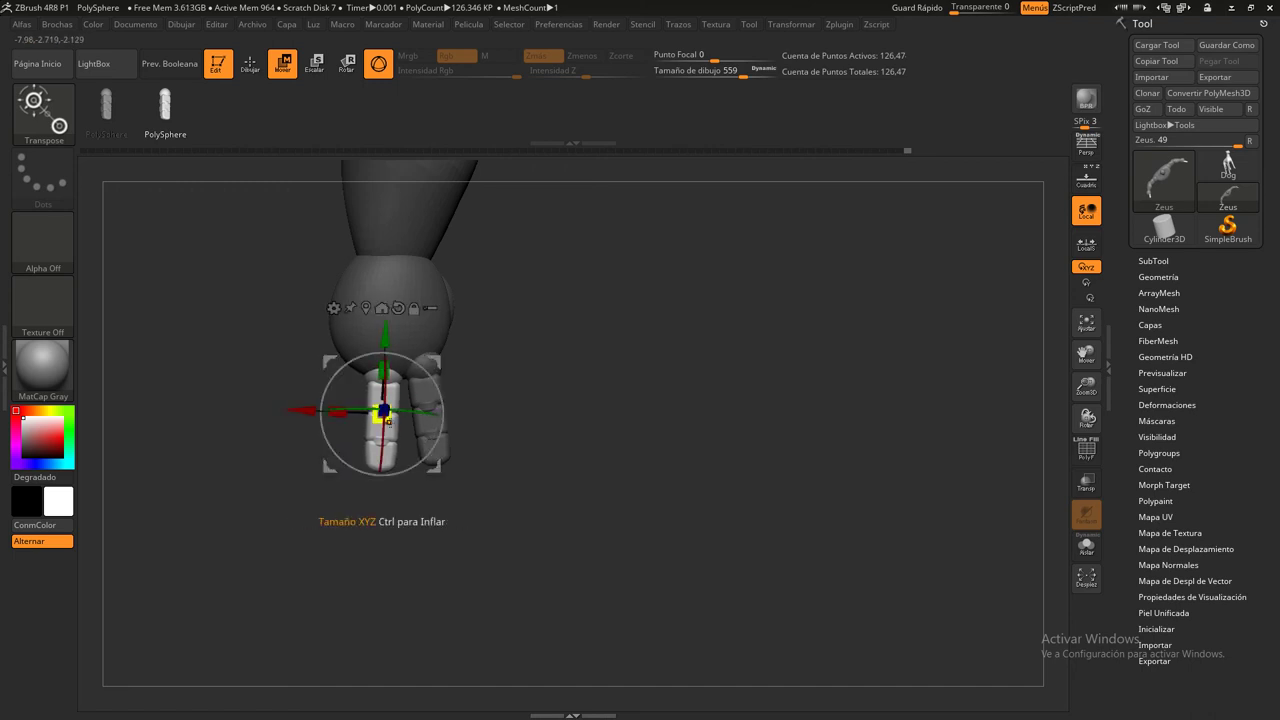
left_click_drag(433, 362, 444, 355)
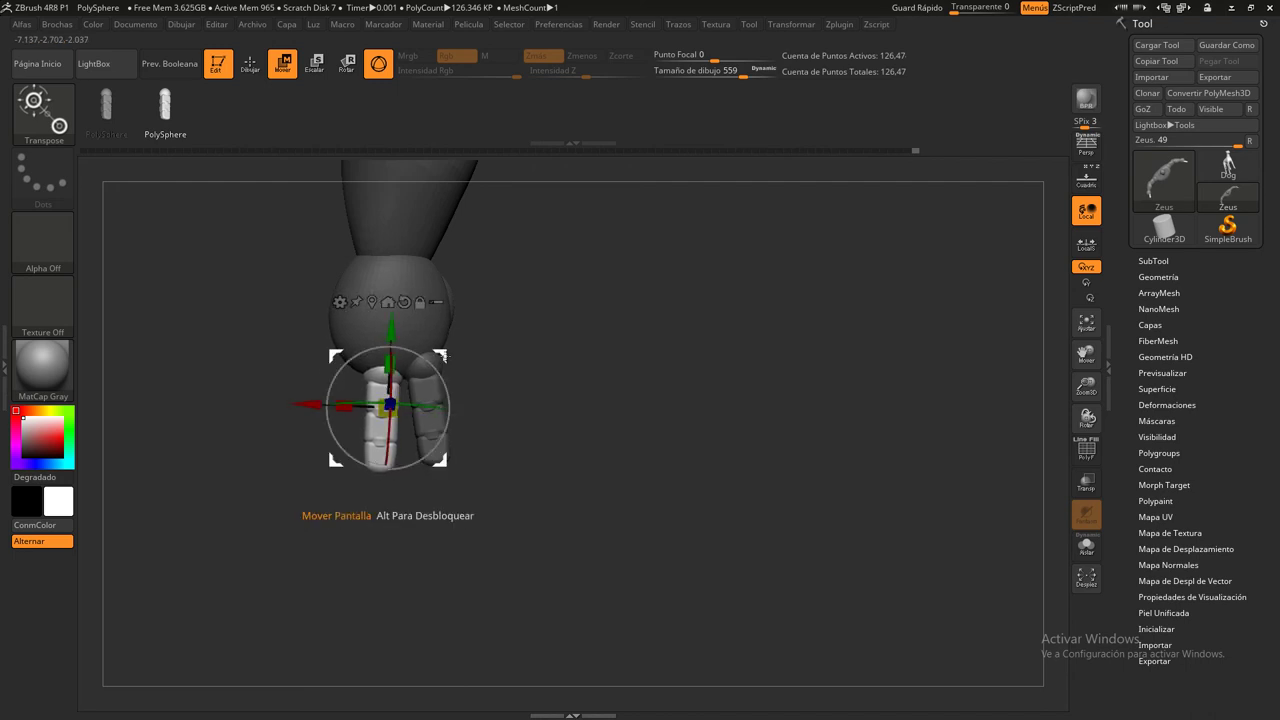
left_click_drag(444, 355, 446, 352)
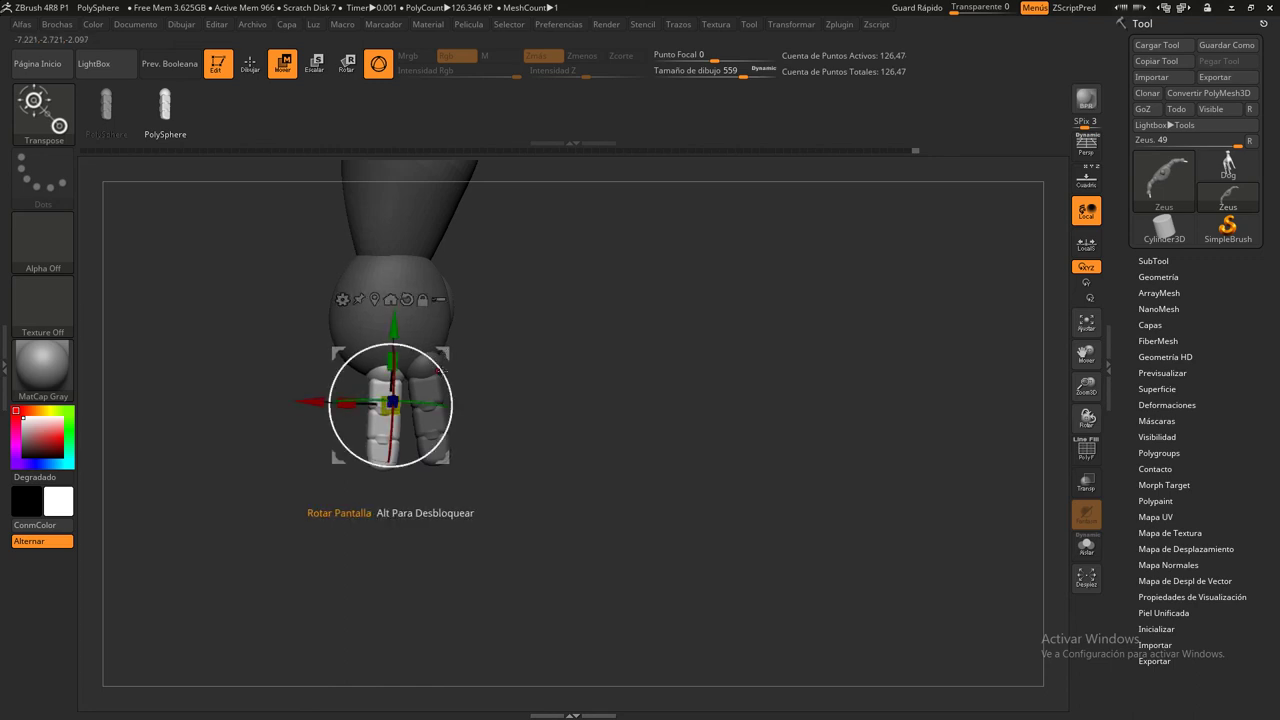
left_click_drag(331, 445, 300, 428, "ctrl")
mouse_move(412, 362)
left_mouse_down()
mouse_move(298, 394)
mouse_move(300, 352)
mouse_move(408, 366)
mouse_move(355, 394)
mouse_move(402, 343)
left_mouse_up()
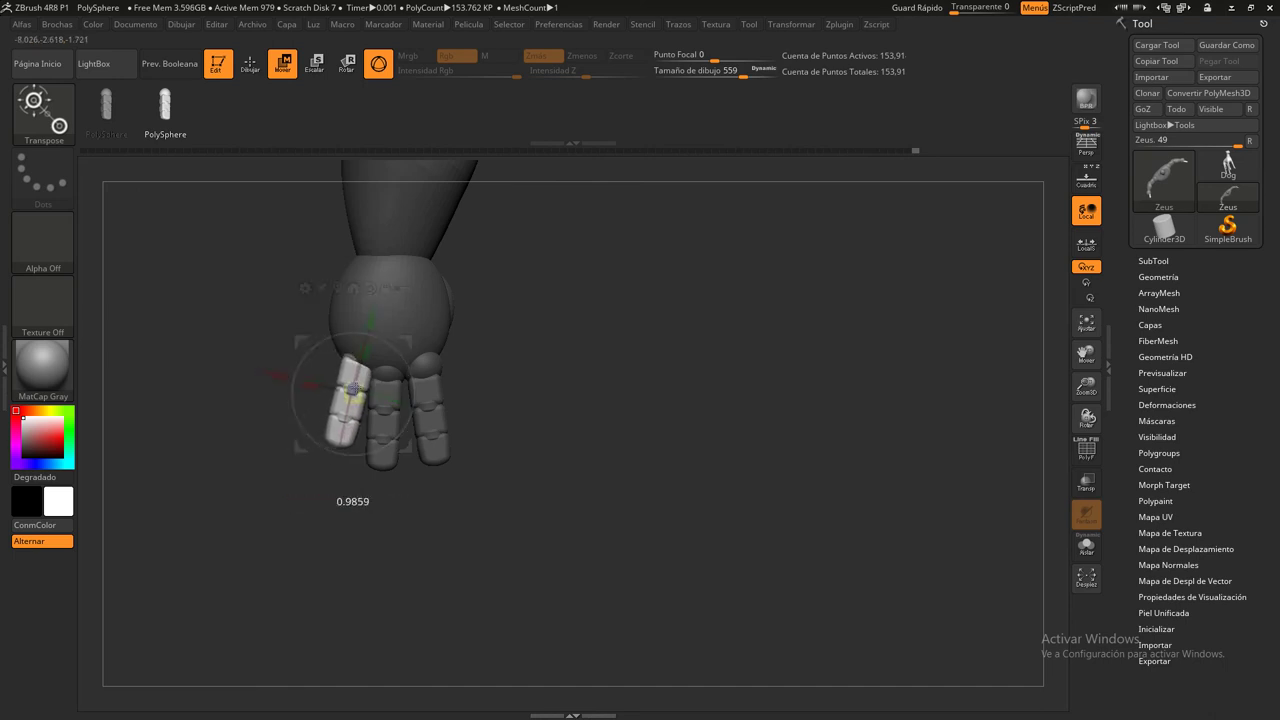
Move the third finger into place, then shift and rotate the copied segment along the hand's upper edge
left_click_drag(352, 390, 343, 397)
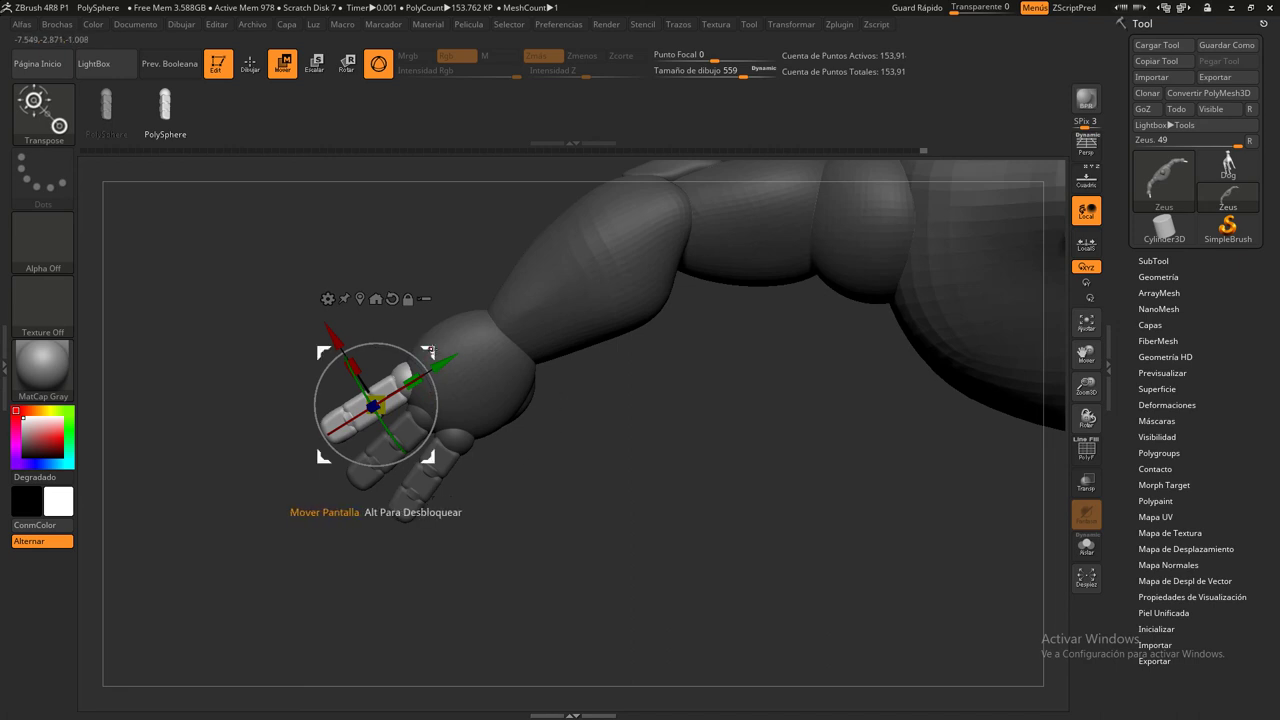
left_click_drag(431, 352, 433, 351)
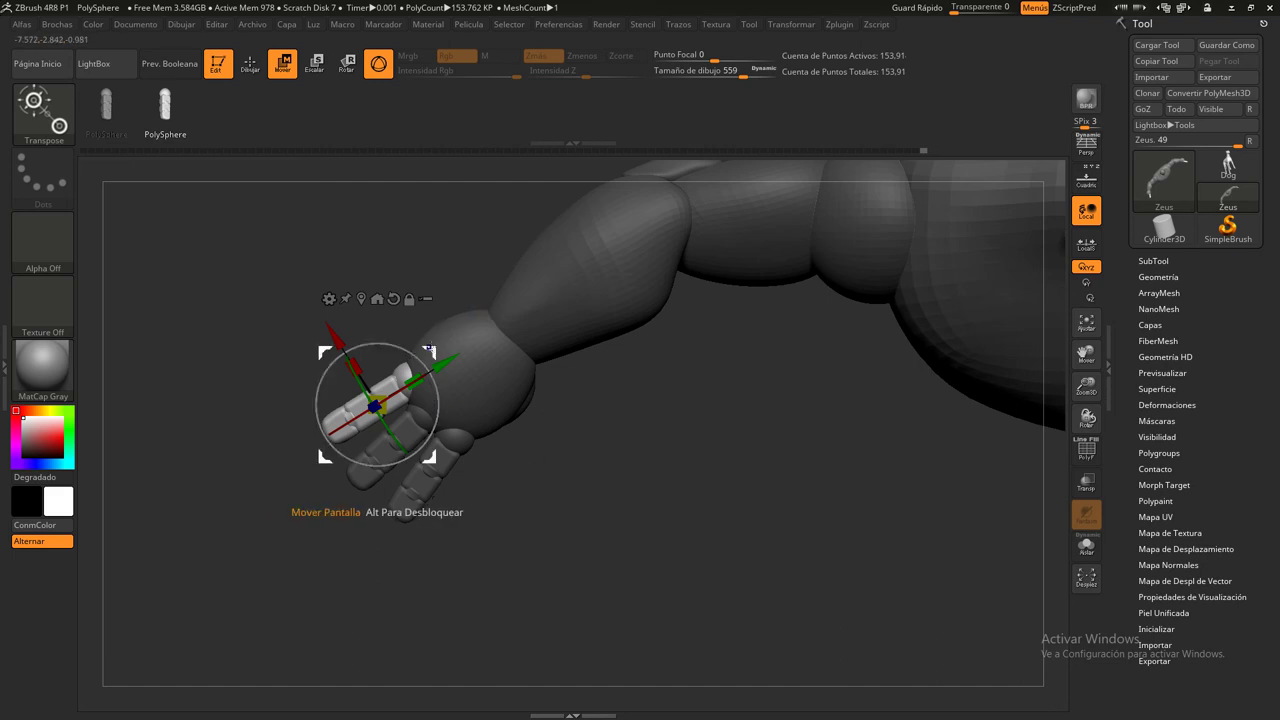
mouse_move(429, 350)
left_mouse_down()
mouse_move(423, 311)
mouse_move(395, 312)
mouse_move(376, 360)
mouse_move(392, 314)
mouse_move(378, 314)
left_mouse_up()
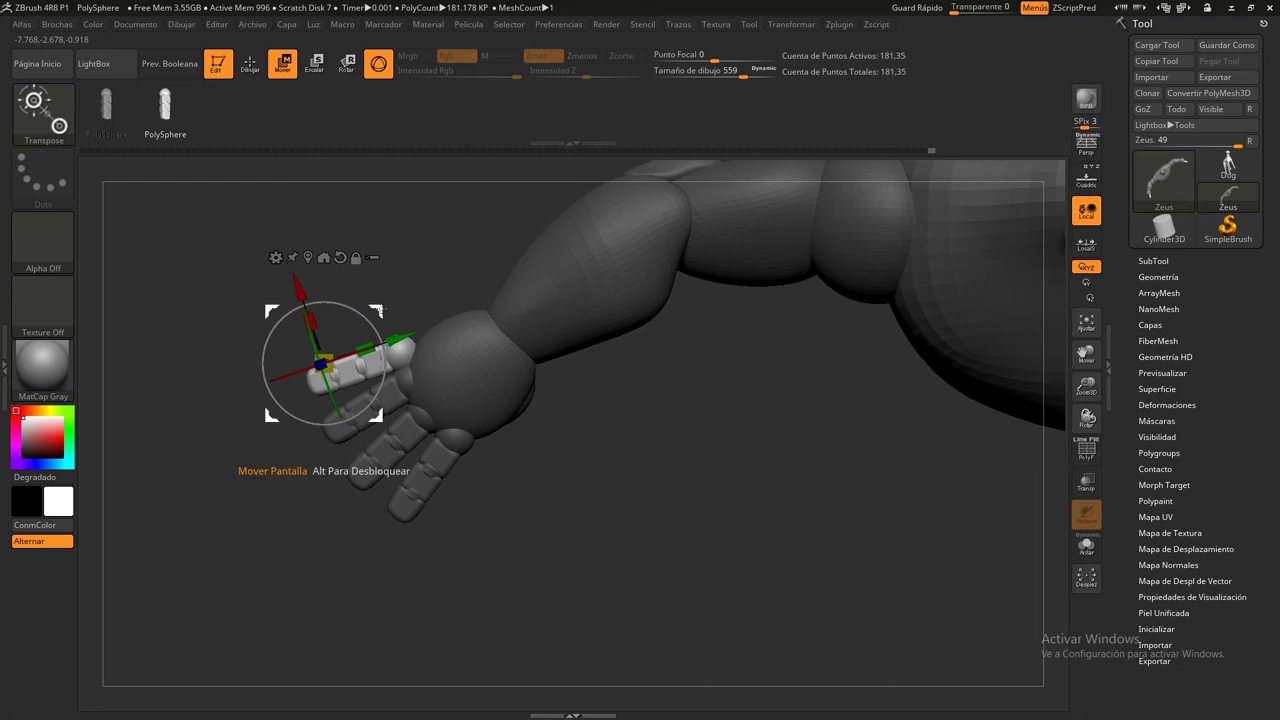
Copy a finger segment, rotate it downward, and tuck it against the palm's side as a thumb
mouse_move(378, 310)
left_mouse_down("ctrl")
mouse_move(434, 425)
mouse_move(567, 397)
mouse_move(572, 380)
mouse_move(558, 425)
left_mouse_up("ctrl")
left_click_drag(682, 483, 646, 396)
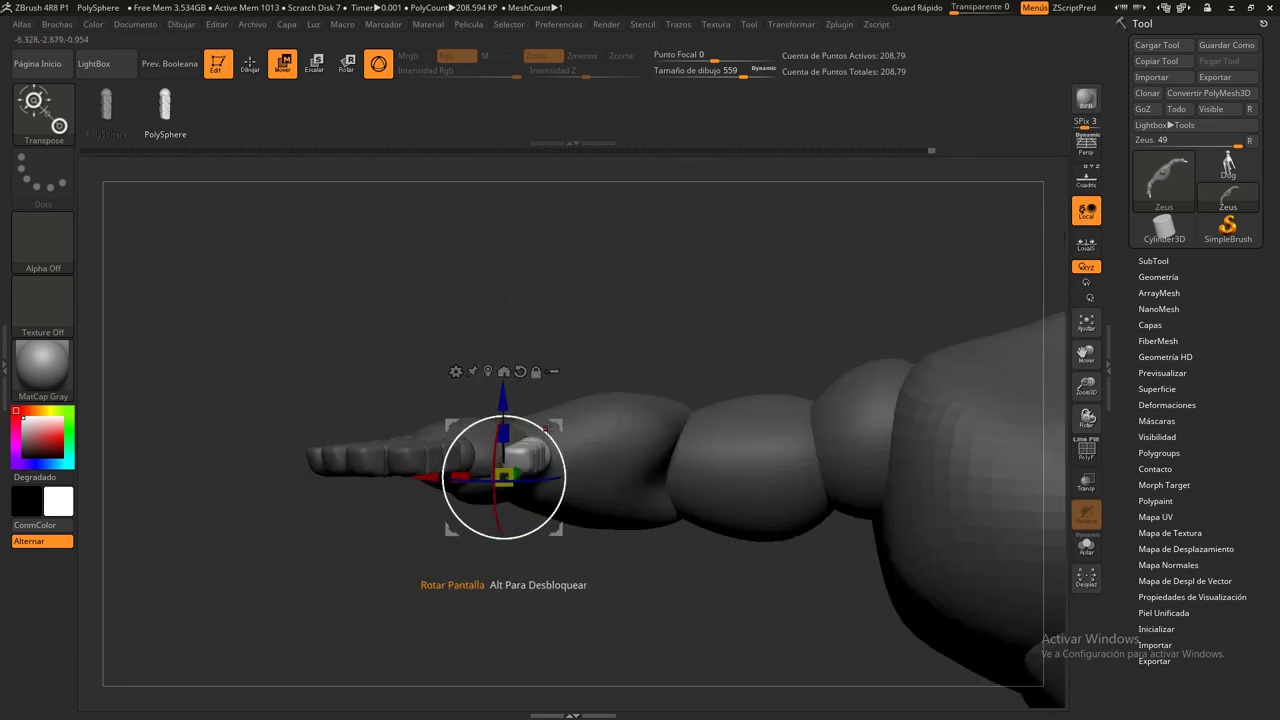
mouse_move(545, 425)
left_mouse_down()
mouse_move(515, 448)
mouse_move(545, 428)
mouse_move(530, 440)
left_mouse_up()
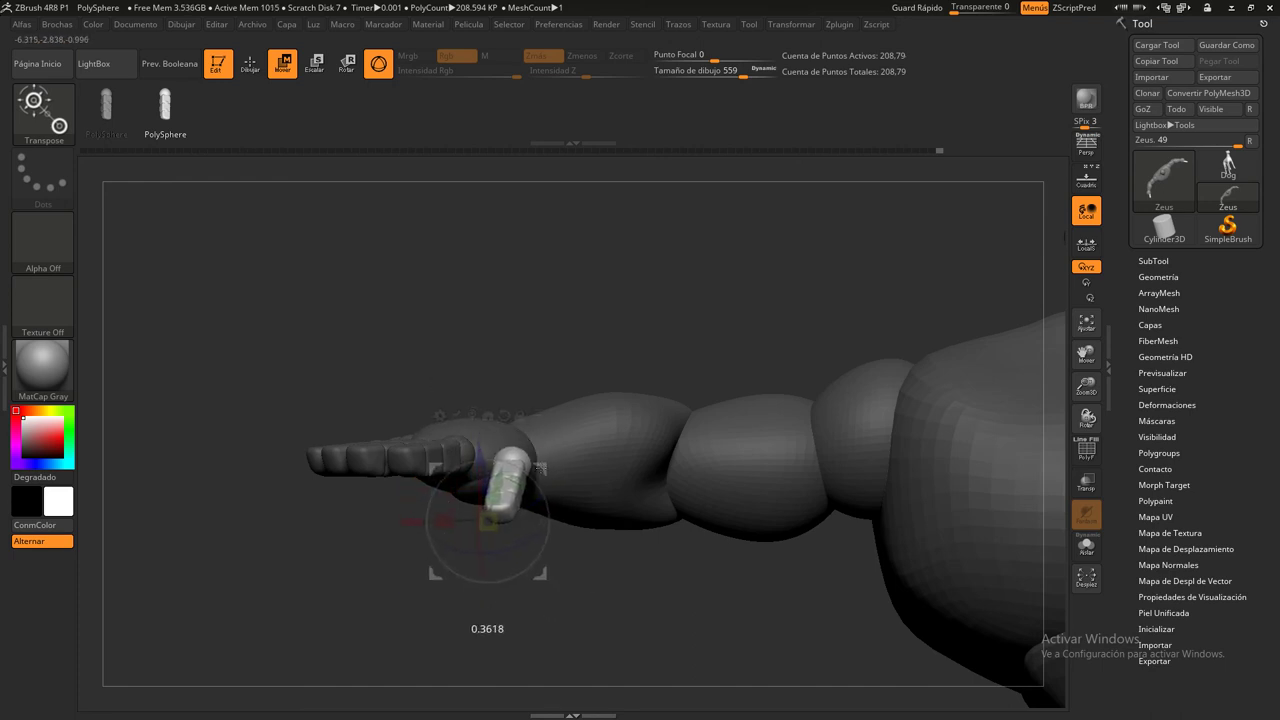
mouse_move(590, 540)
left_mouse_down()
mouse_move(614, 582)
mouse_move(600, 580)
left_mouse_up()
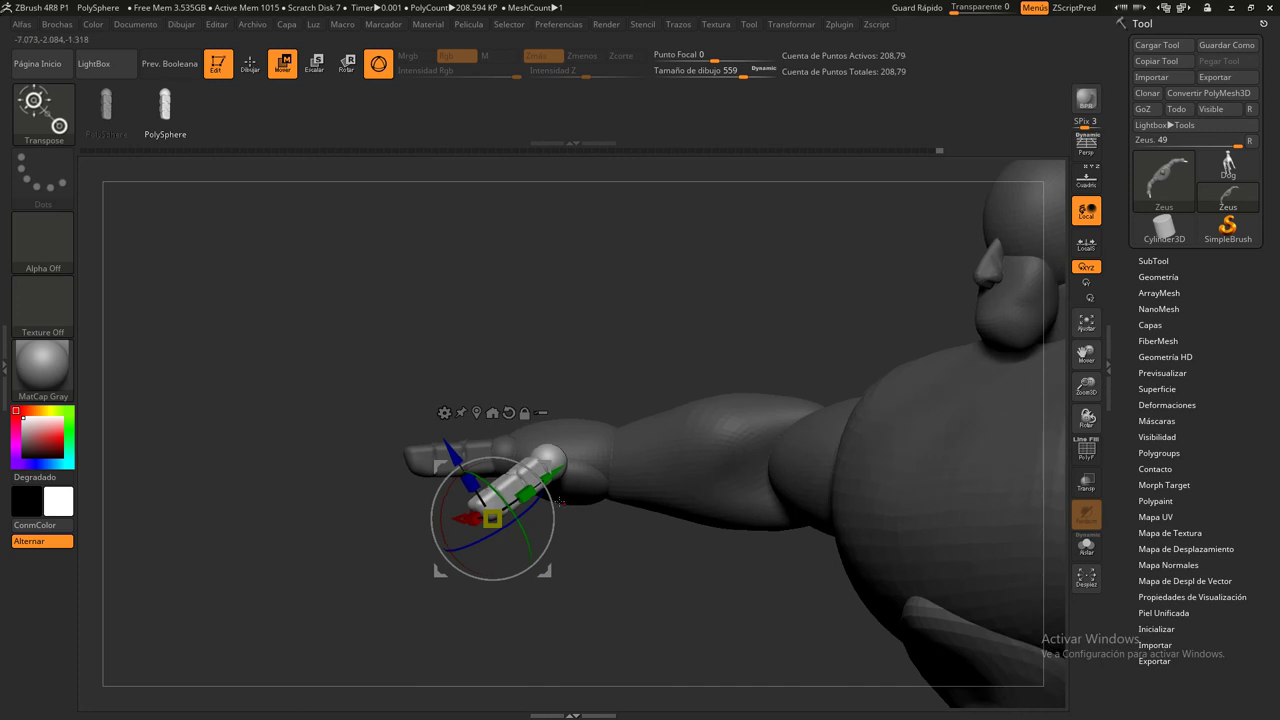
left_click_drag(492, 518, 518, 520)
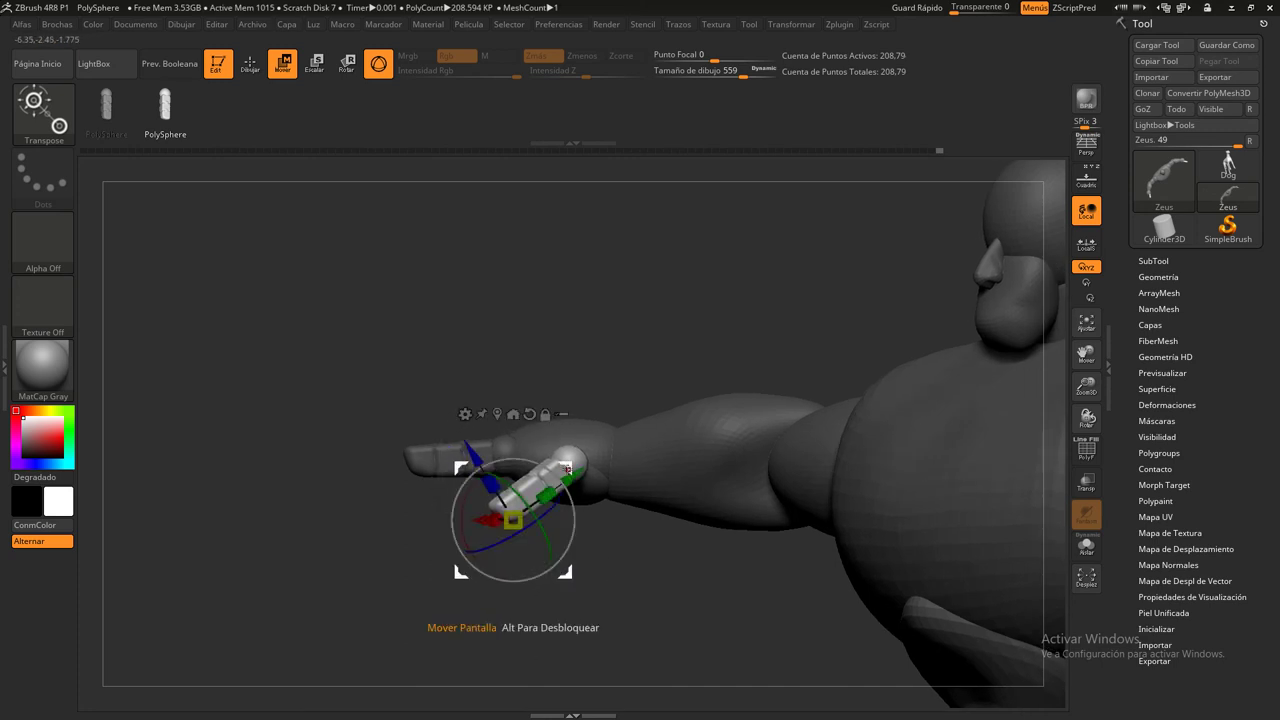
mouse_move(640, 650)
left_mouse_down()
mouse_move(634, 688)
mouse_move(634, 640)
left_mouse_up()
mouse_move(566, 436)
left_mouse_down()
mouse_move(563, 470)
mouse_move(583, 433)
mouse_move(735, 413)
left_mouse_up()
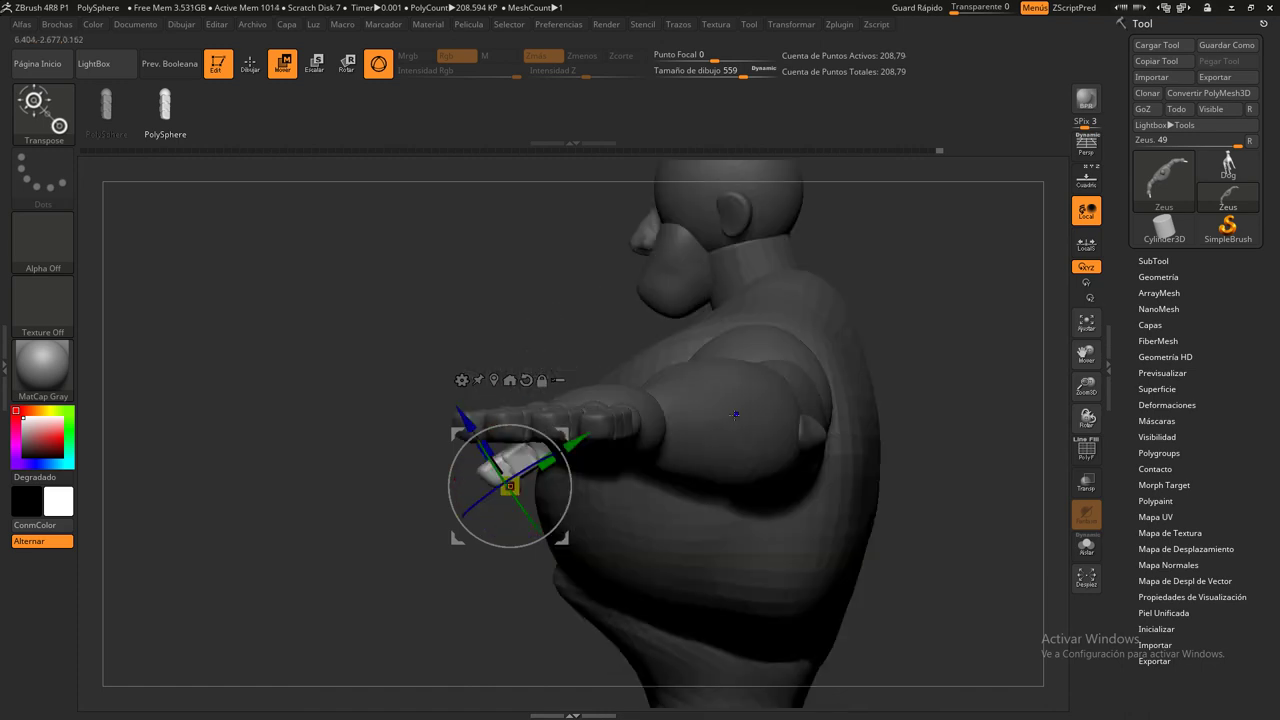
left_click_drag(289, 521, 322, 517)
mouse_move(255, 555)
left_mouse_down()
mouse_move(560, 293)
mouse_move(599, 286)
mouse_move(700, 335)
mouse_move(748, 485)
mouse_move(669, 295)
left_mouse_up()
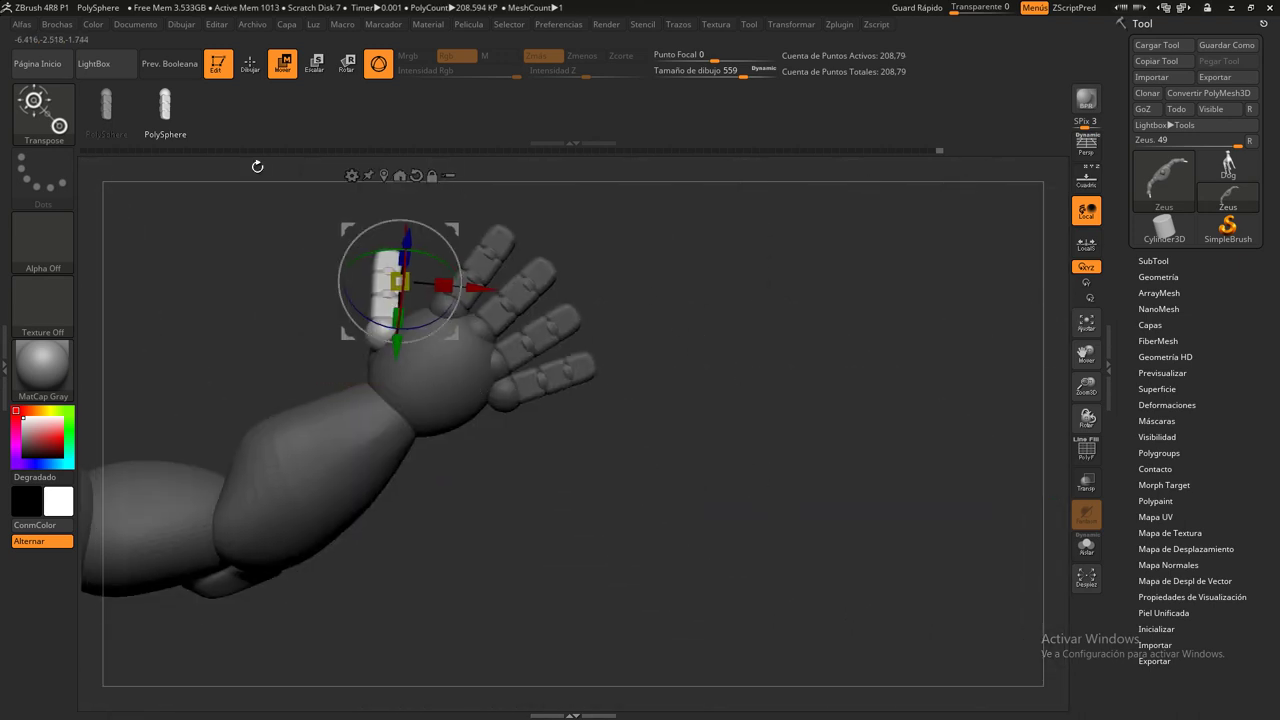
Isolate and mask the palm sphere, unhide all, invert the mask, and open the brush library
left_click(250, 63)
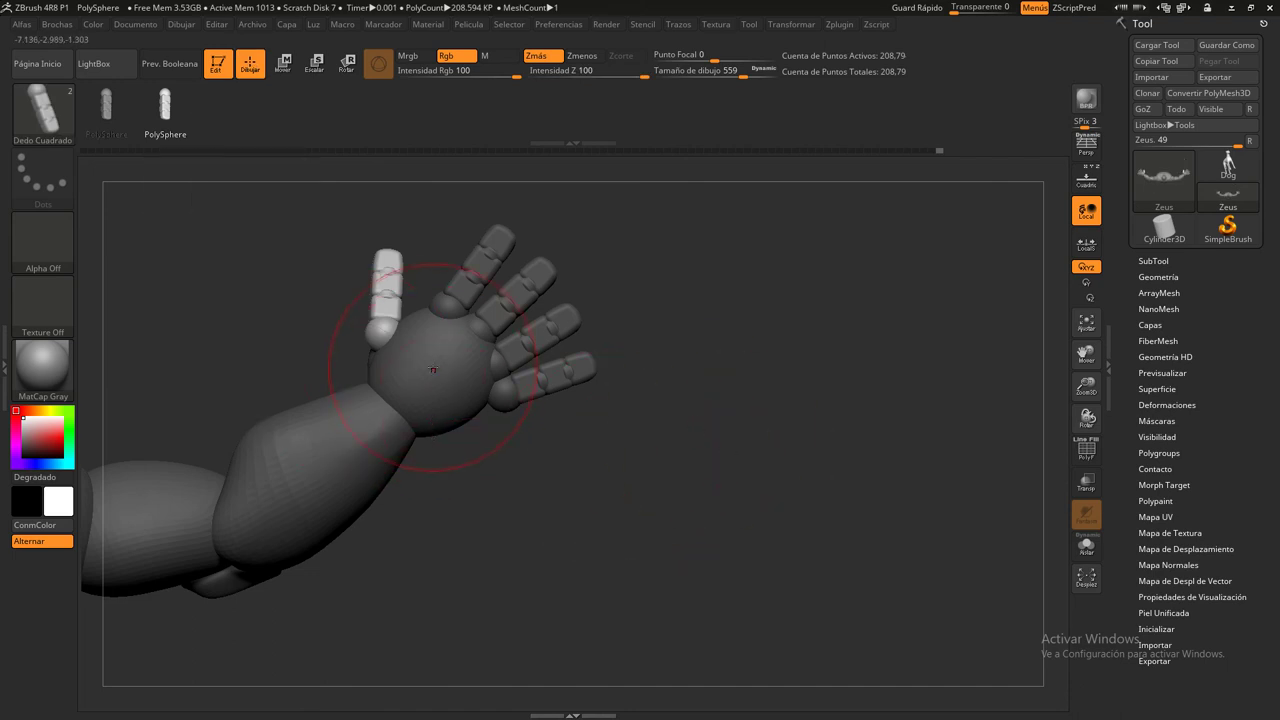
left_click(814, 257, "ctrl")
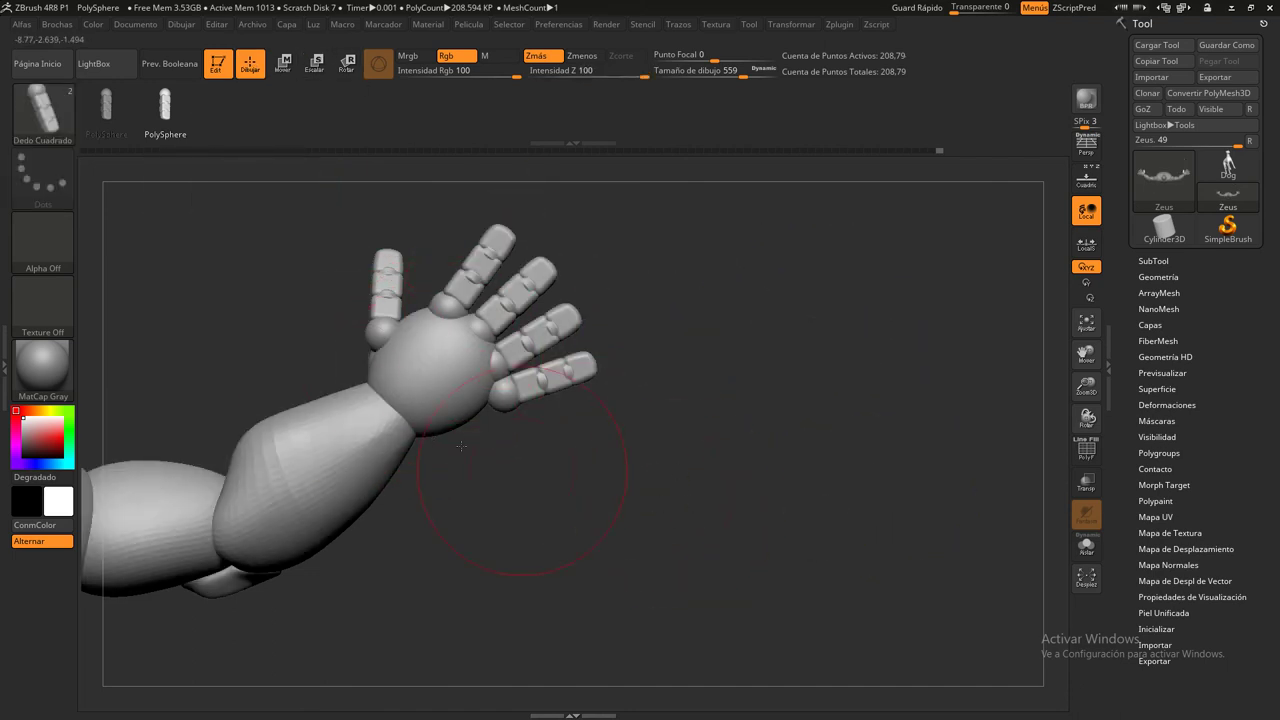
left_click(433, 375, "ctrl+shift")
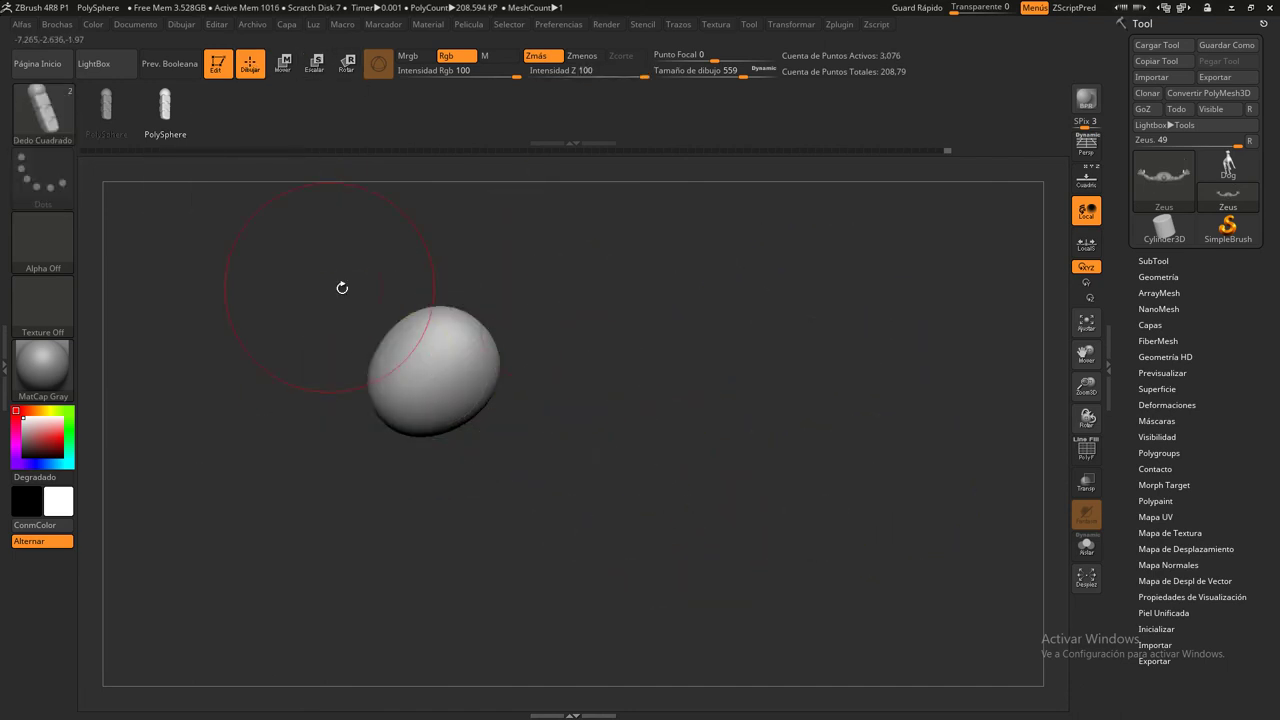
left_click_drag(309, 271, 571, 471, "ctrl")
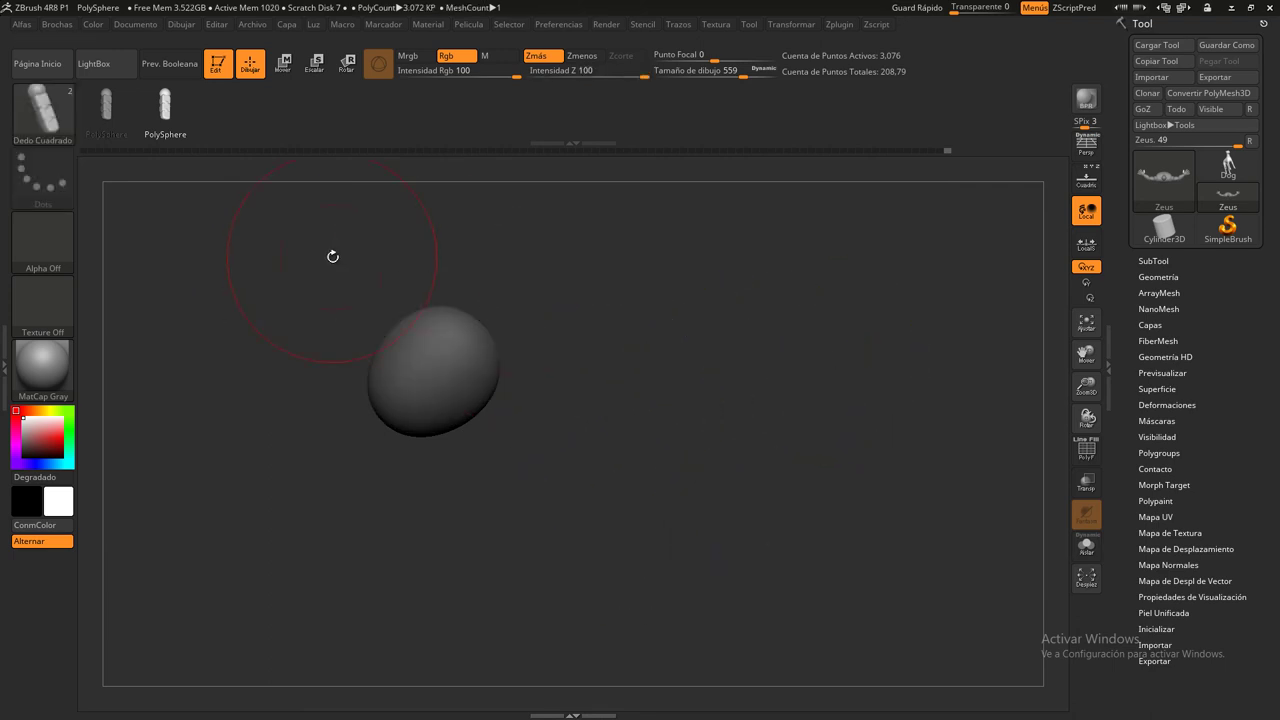
key("ctrl+shift")
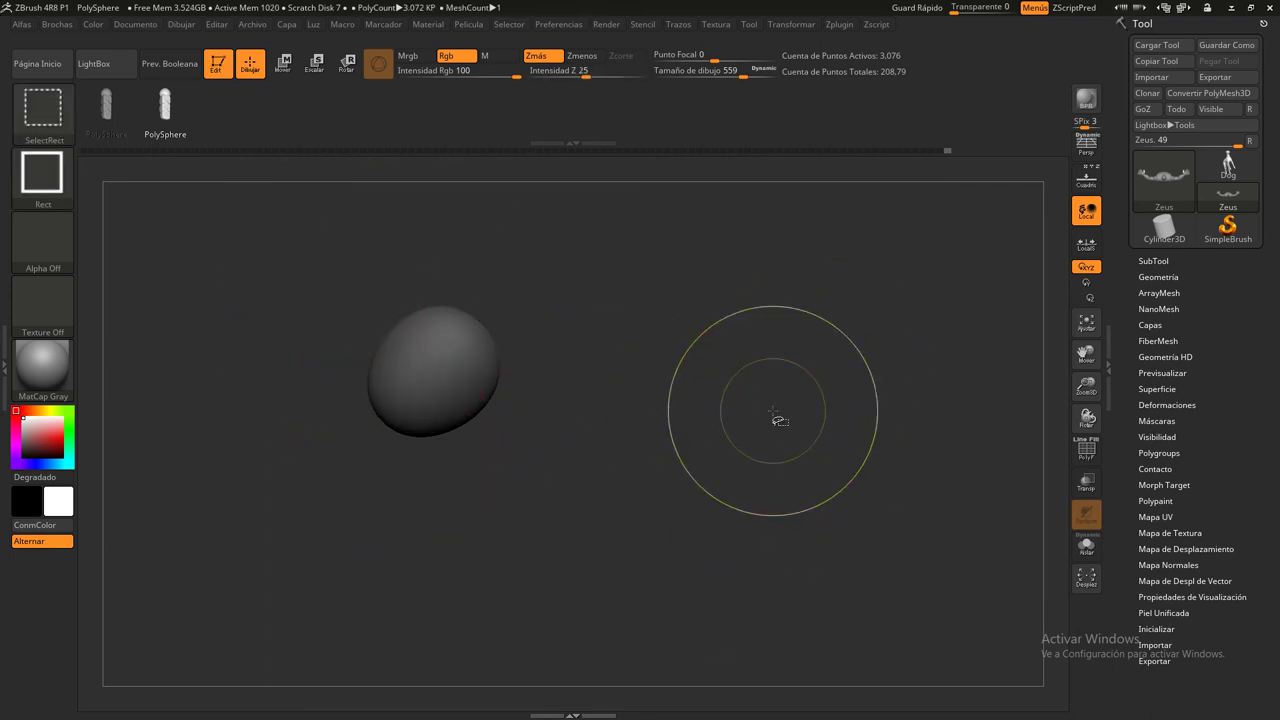
left_click(773, 460, "ctrl+shift")
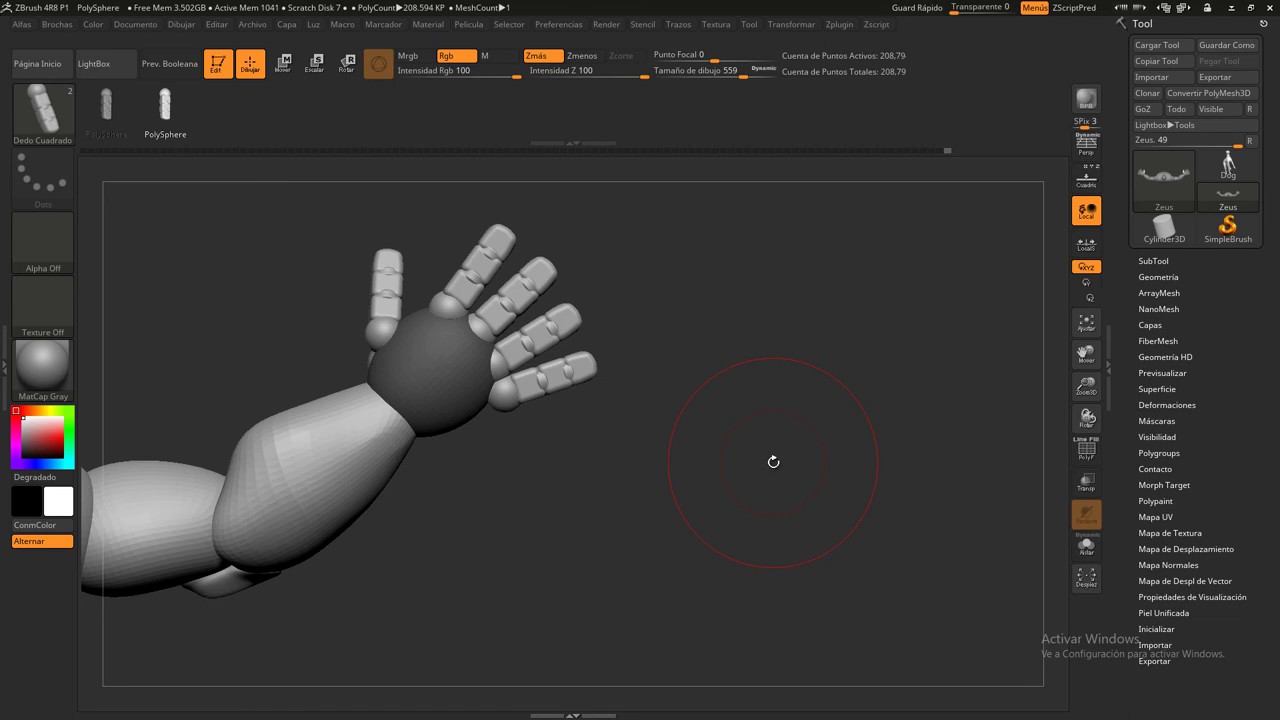
left_click(758, 457, "ctrl")
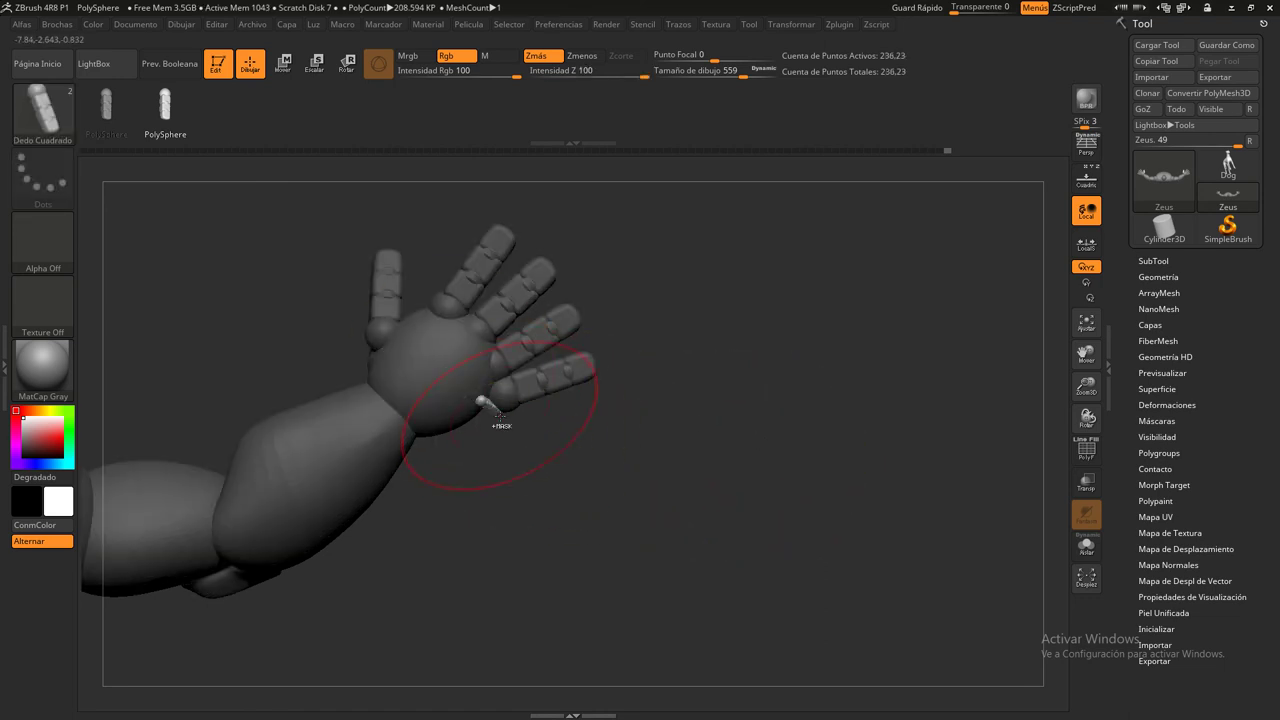
left_click(44, 112)
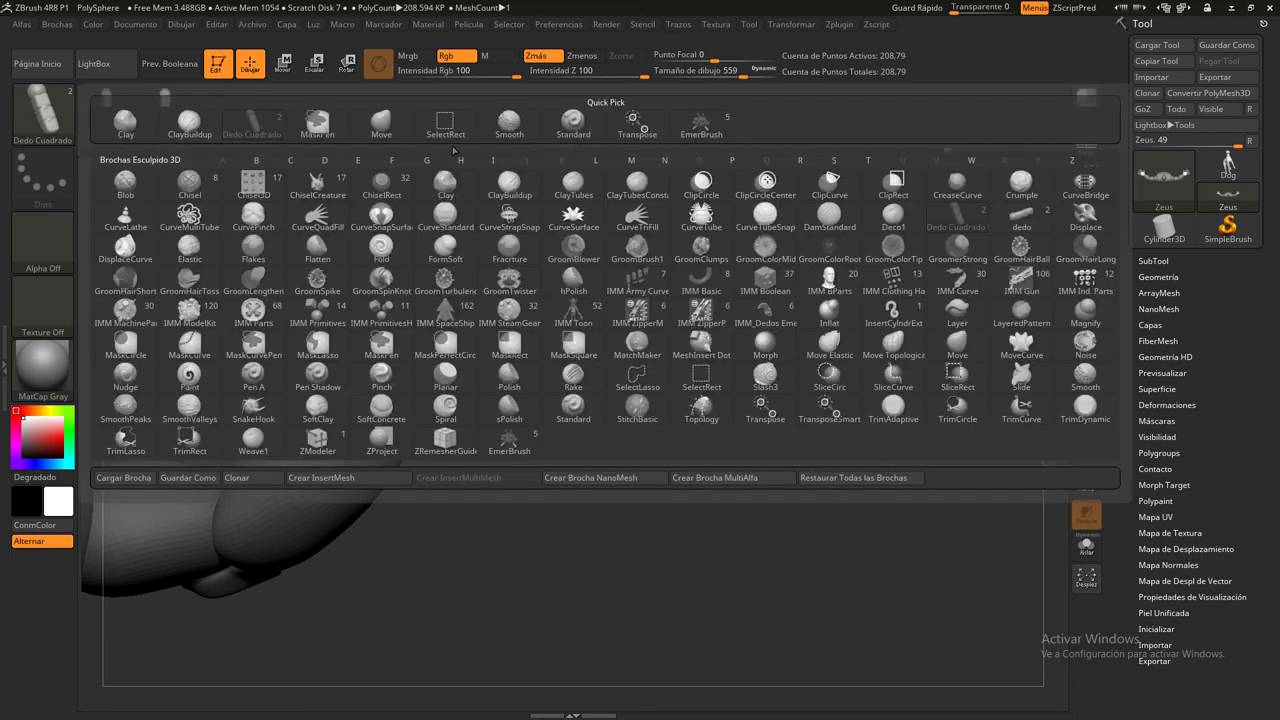
With the Move brush at Draw Size 299, pull the palm's edges out into a broader, squarer hand
left_click(381, 120)
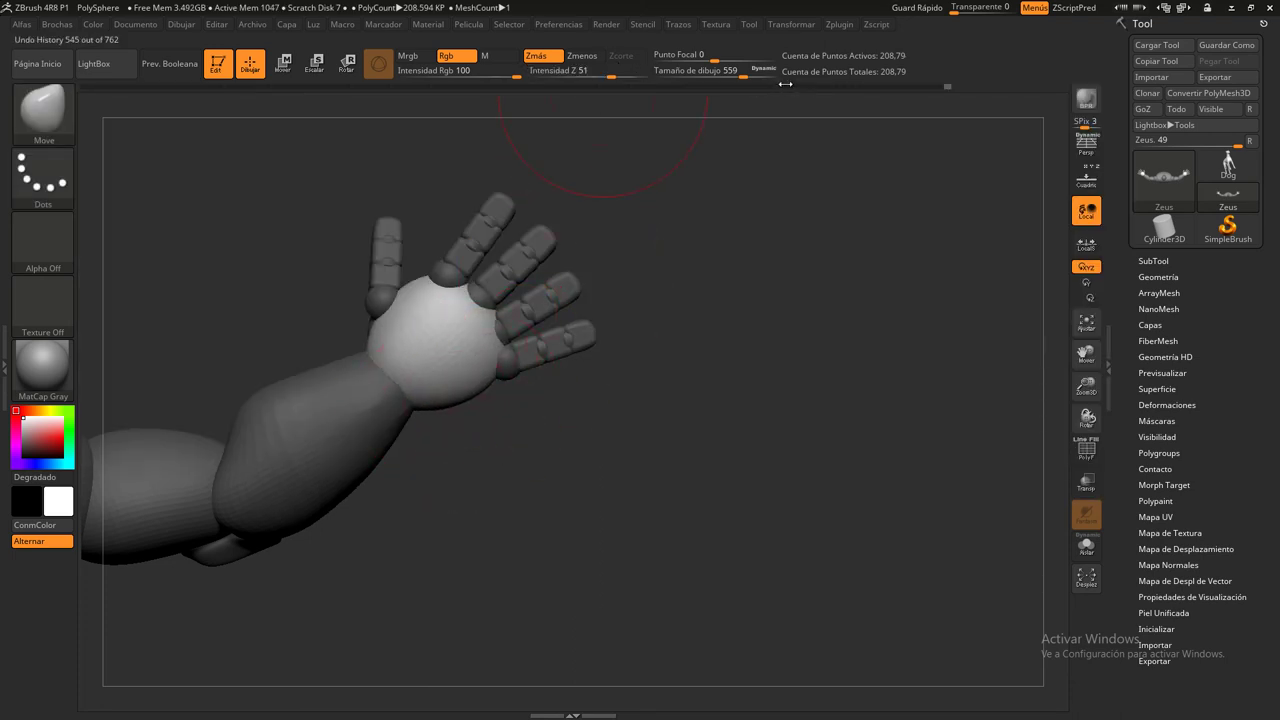
left_click_drag(742, 76, 718, 76)
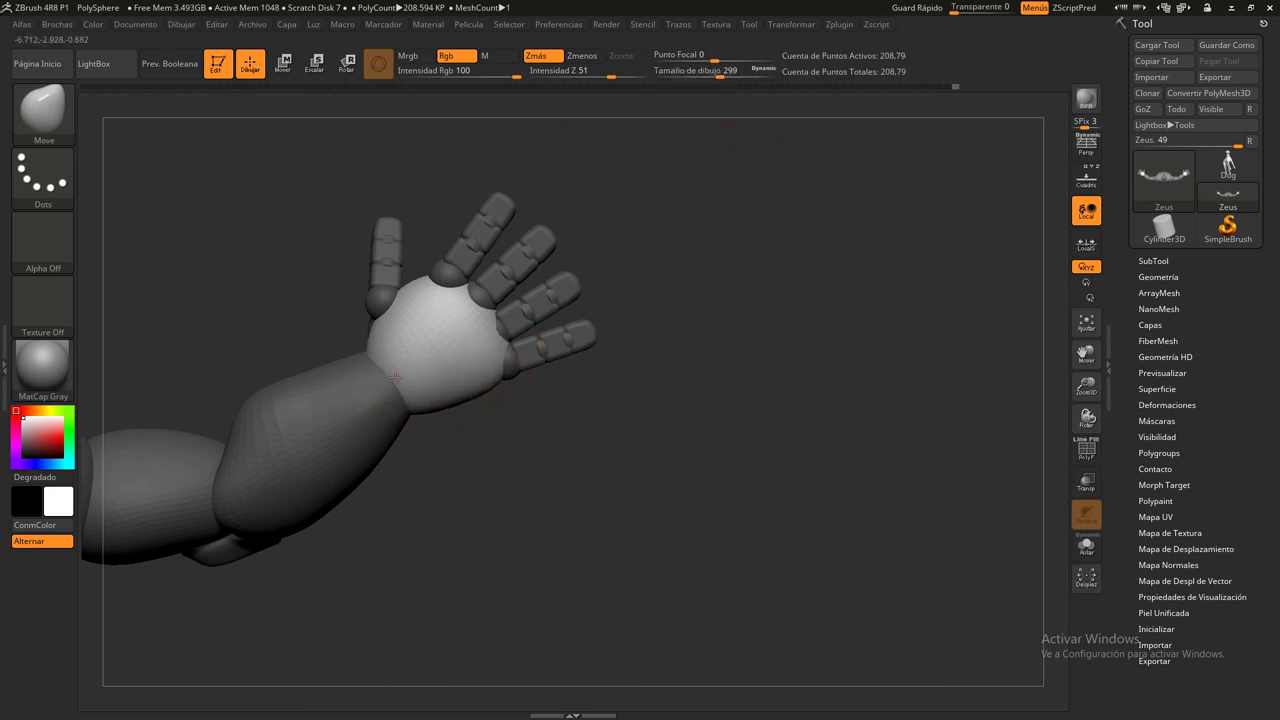
left_click_drag(370, 340, 367, 313)
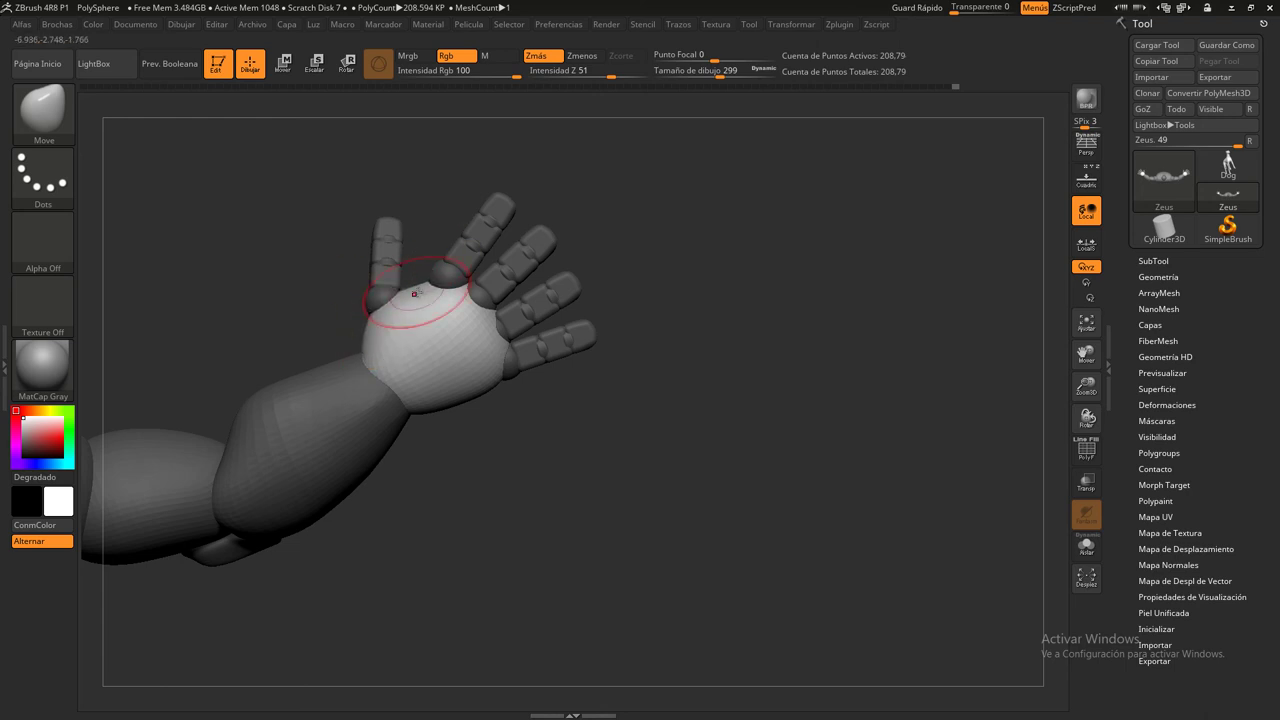
left_click_drag(419, 277, 442, 272)
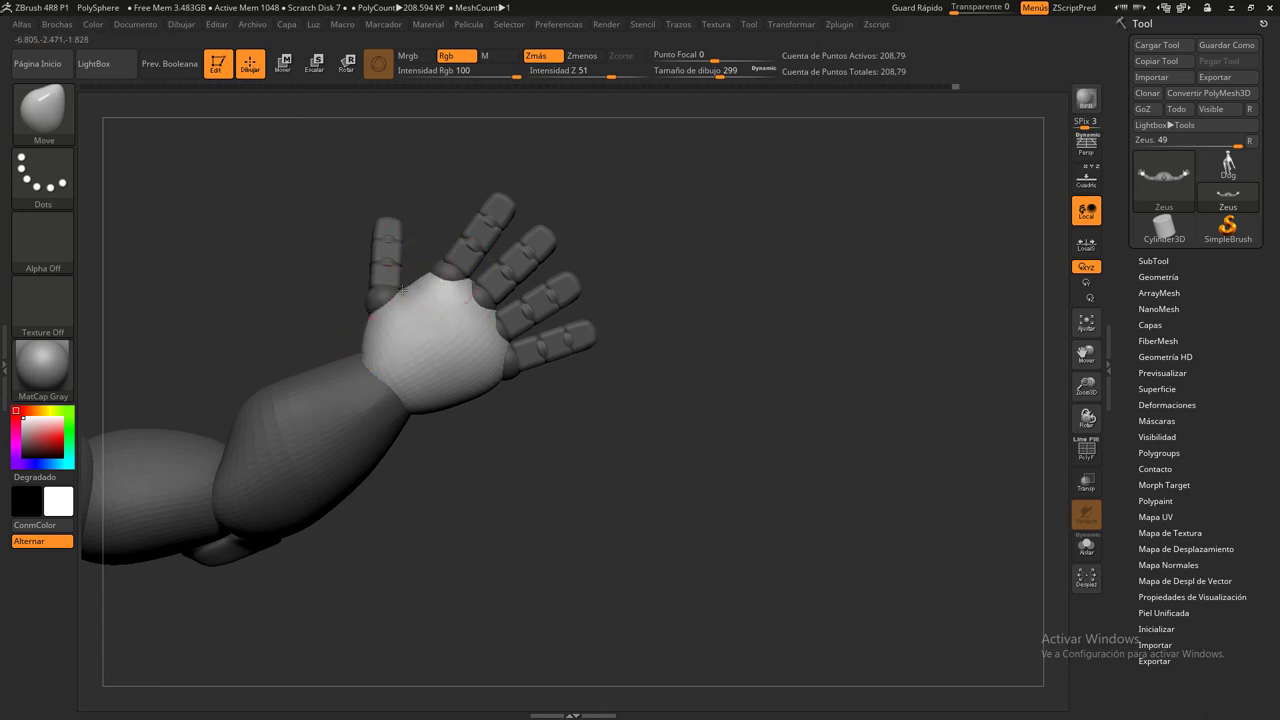
left_click_drag(380, 314, 421, 271)
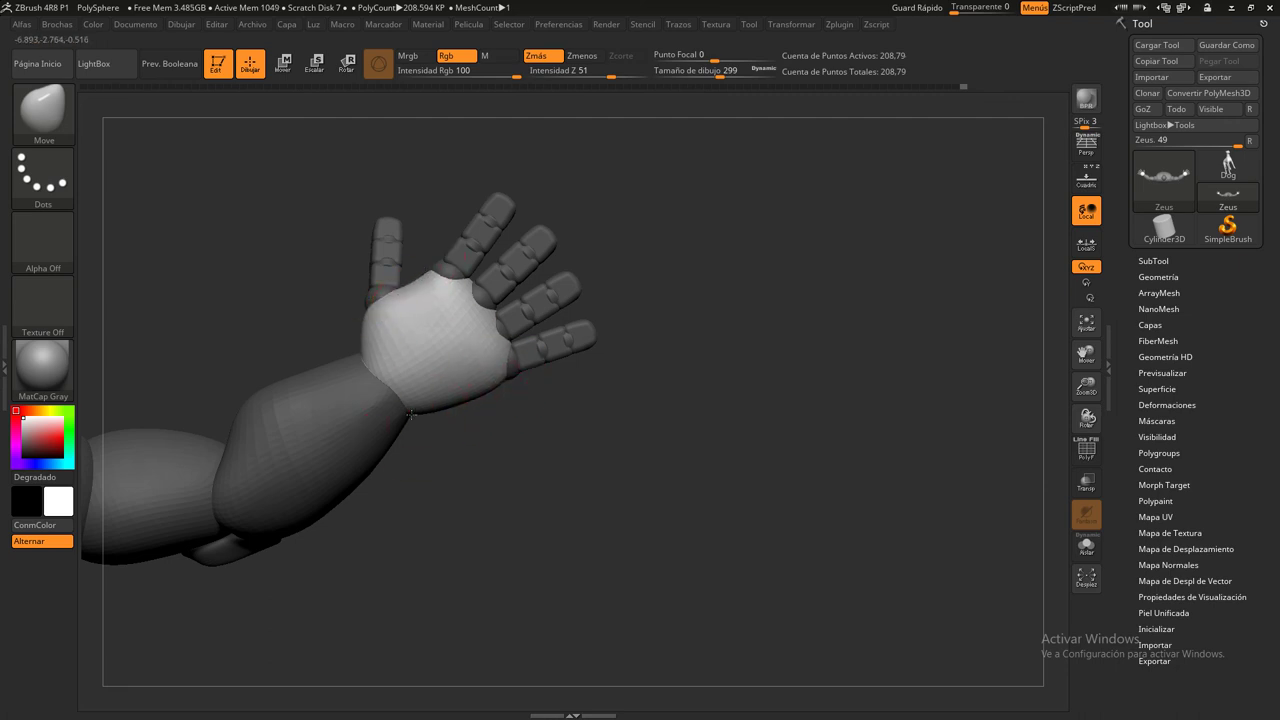
left_click_drag(400, 371, 380, 360)
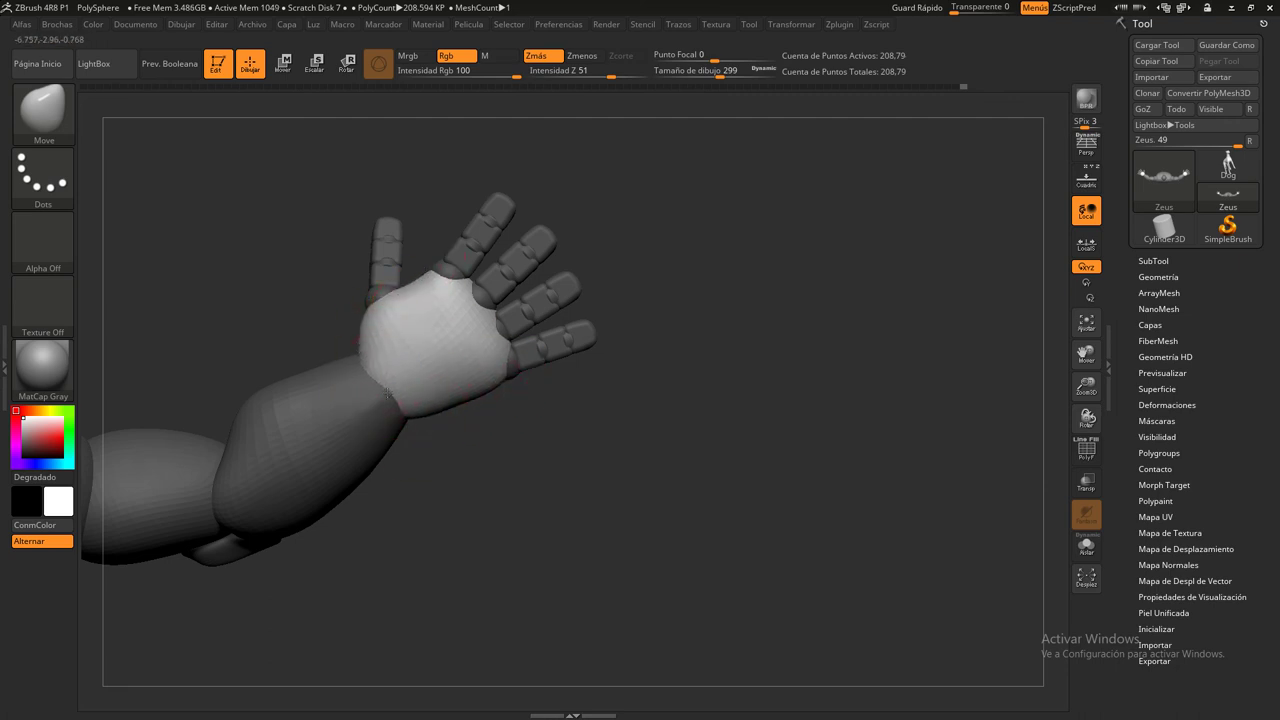
left_click_drag(514, 515, 836, 486)
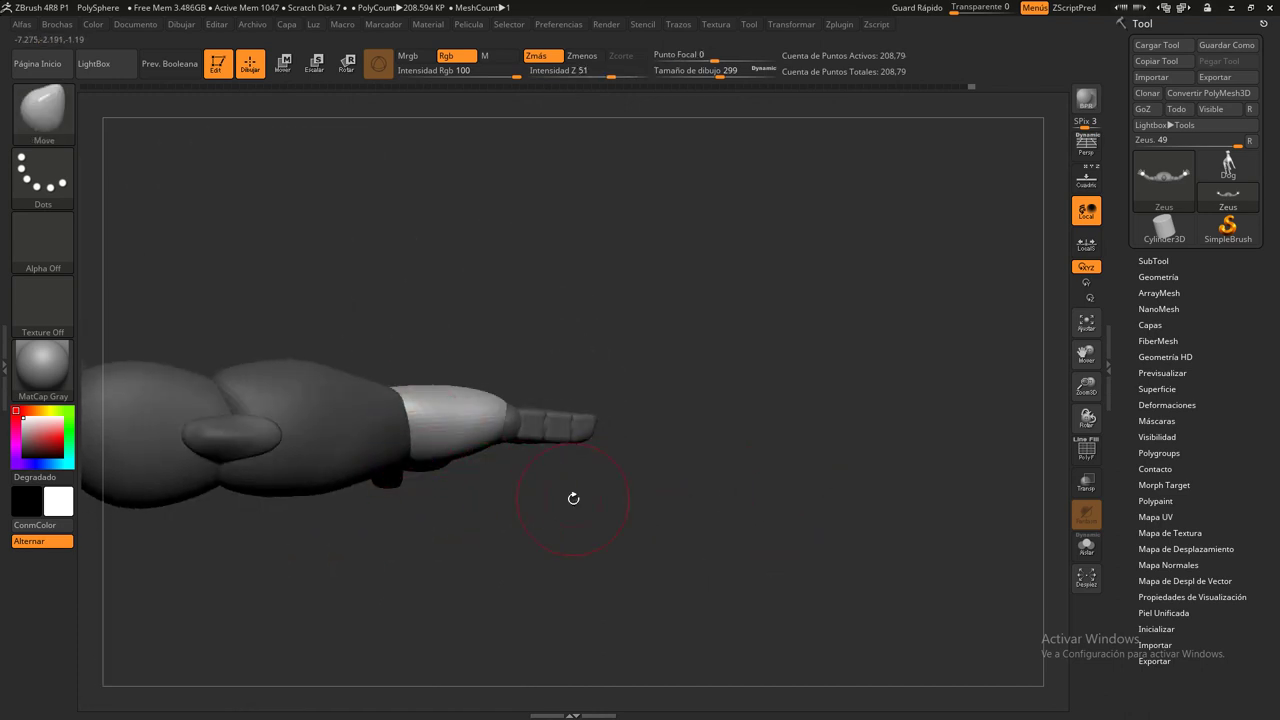
left_click_drag(573, 498, 622, 336)
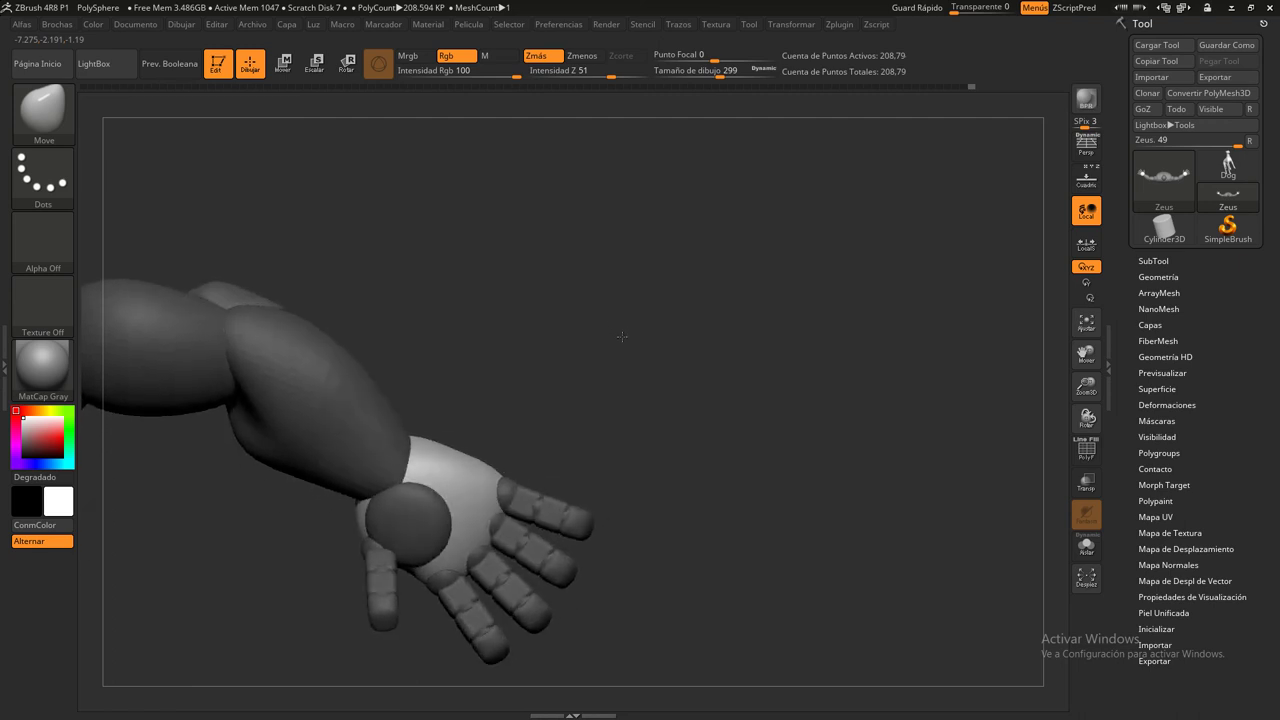
mouse_move(511, 418)
left_mouse_down()
mouse_move(515, 394)
mouse_move(543, 471)
left_mouse_up()
left_click_drag(615, 380, 710, 398)
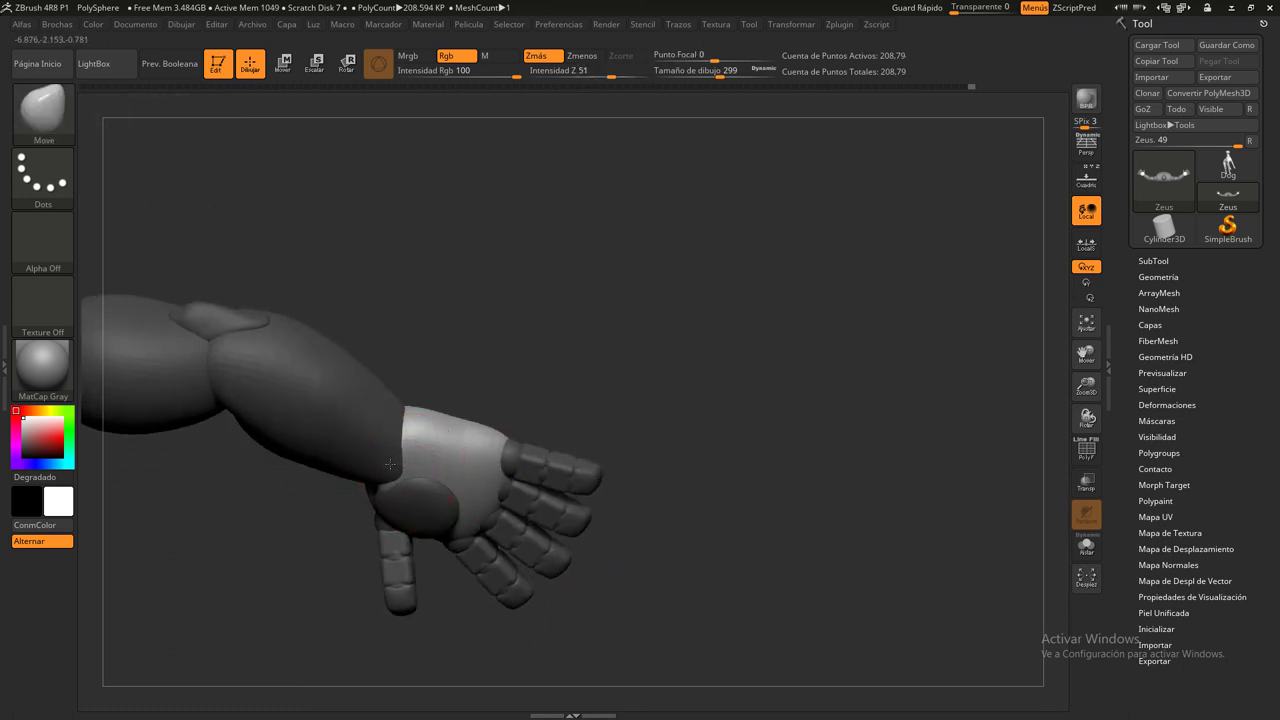
mouse_move(610, 380)
left_mouse_down()
mouse_move(620, 274)
mouse_move(631, 372)
left_mouse_up()
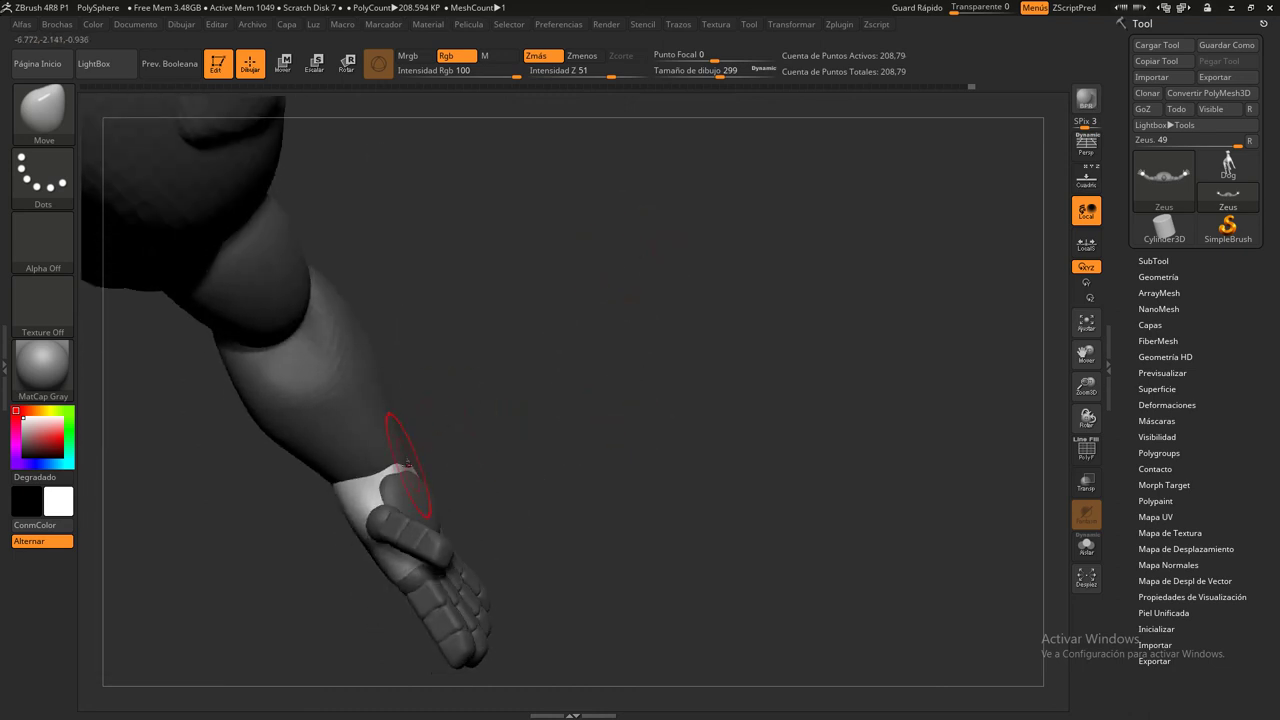
mouse_move(666, 439)
left_mouse_down()
mouse_move(712, 567)
mouse_move(657, 357)
mouse_move(481, 522)
left_mouse_up()
mouse_move(649, 577)
left_mouse_down()
mouse_move(577, 503)
mouse_move(634, 549)
left_mouse_up()
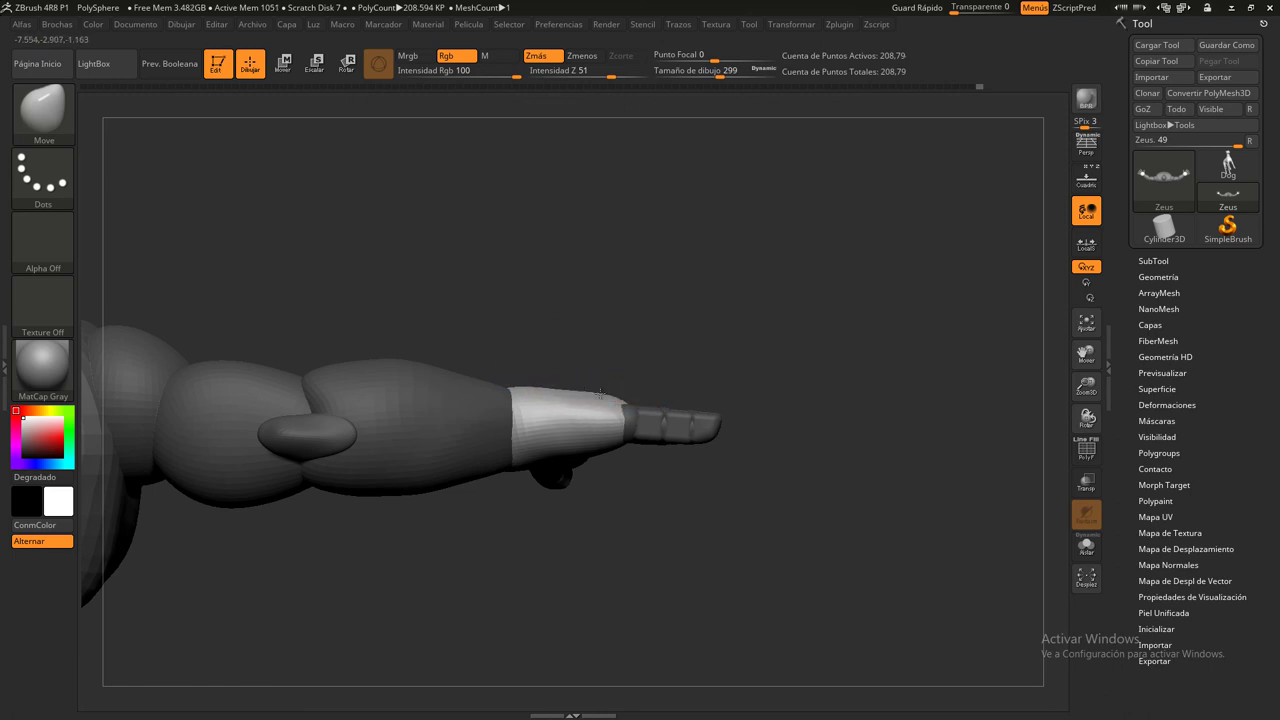
left_click_drag(912, 465, 842, 354)
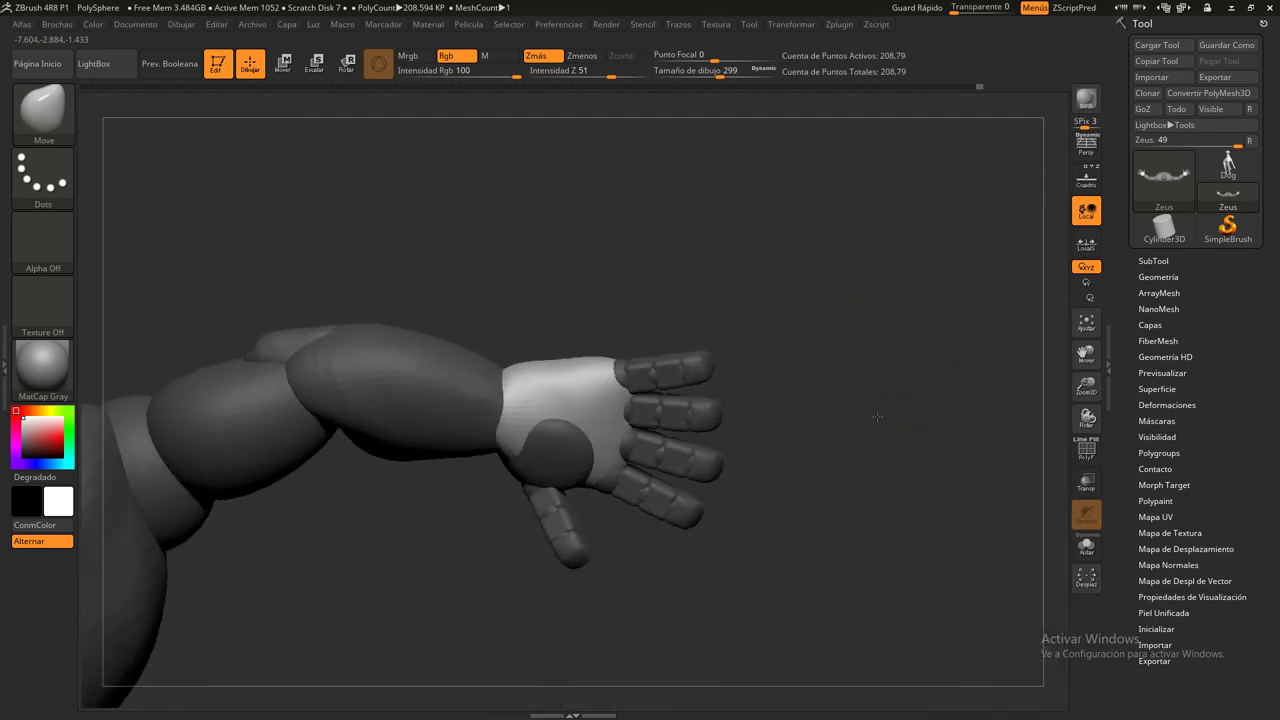
left_click_drag(842, 354, 619, 469)
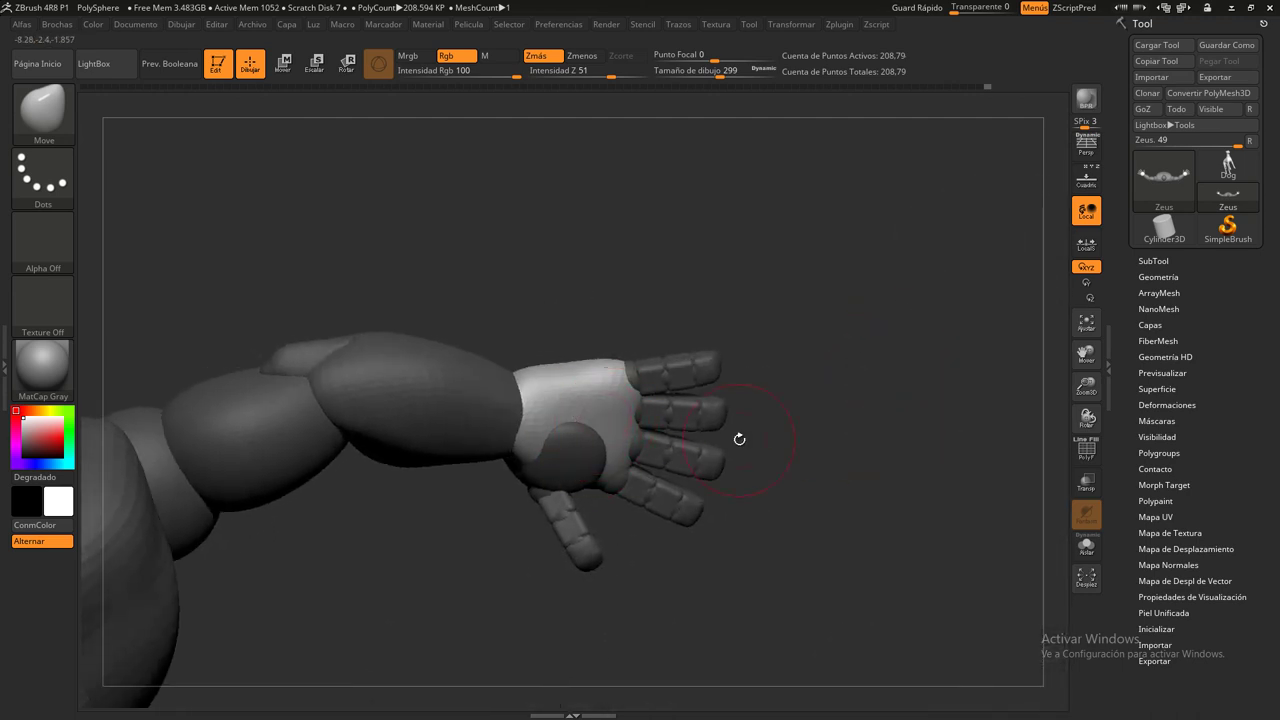
left_click_drag(739, 439, 848, 507)
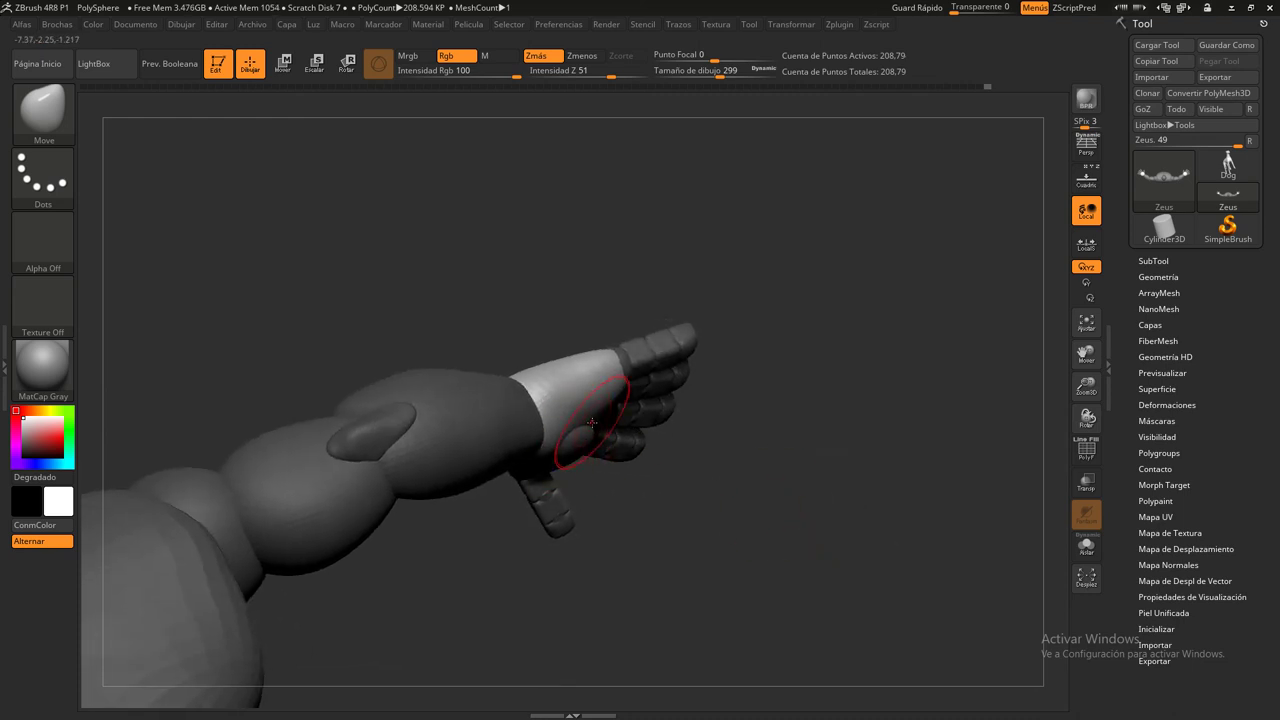
left_click_drag(577, 416, 863, 492)
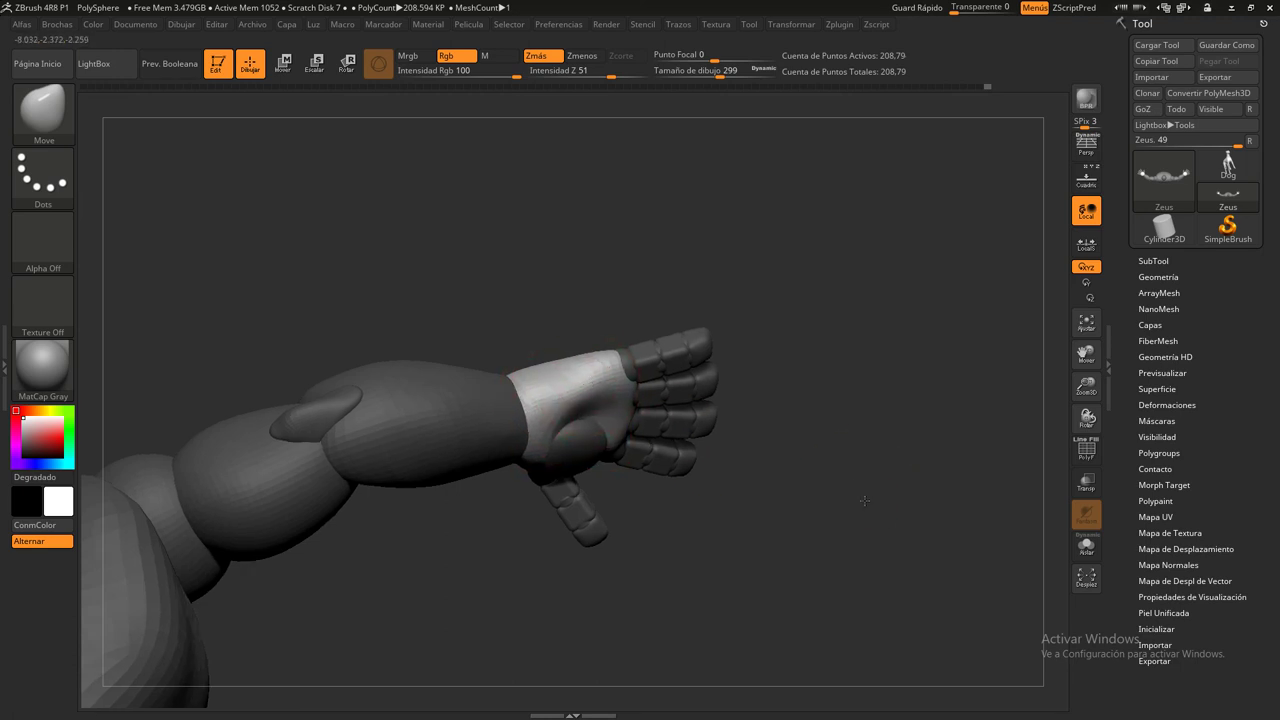
left_click_drag(587, 383, 838, 392)
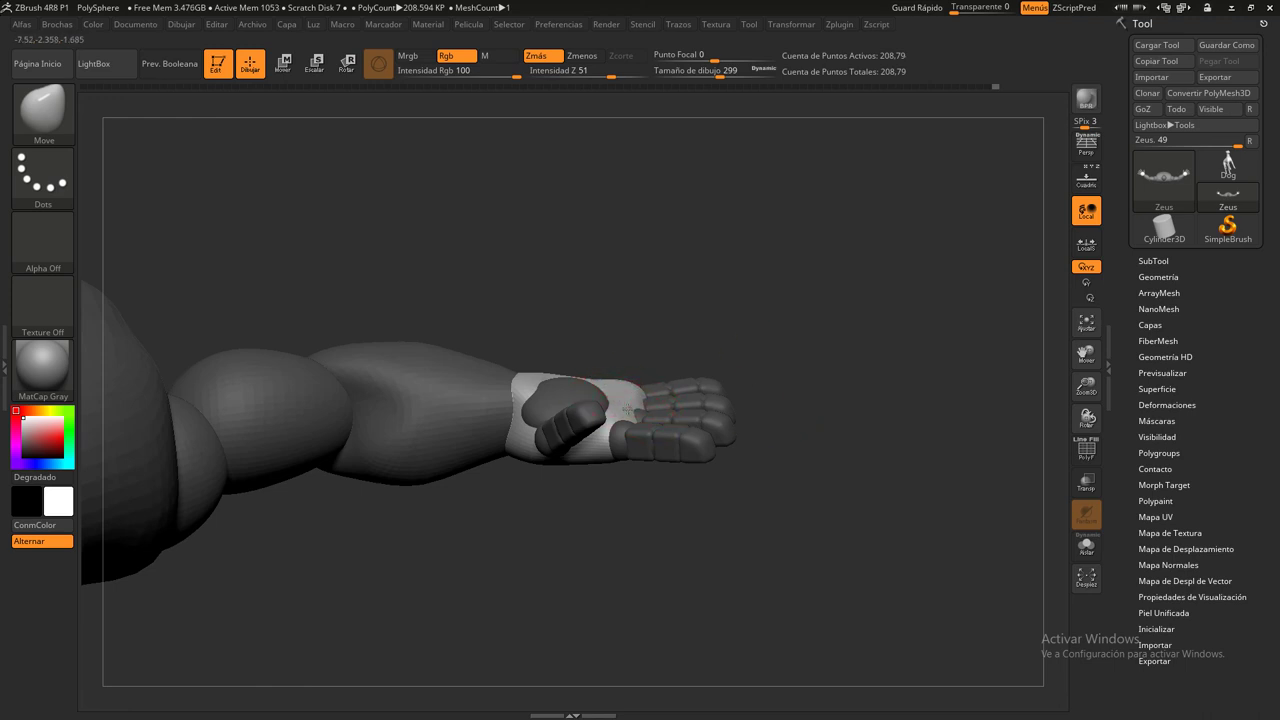
mouse_move(627, 401)
left_mouse_down()
mouse_move(886, 443)
mouse_move(627, 427)
left_mouse_up()
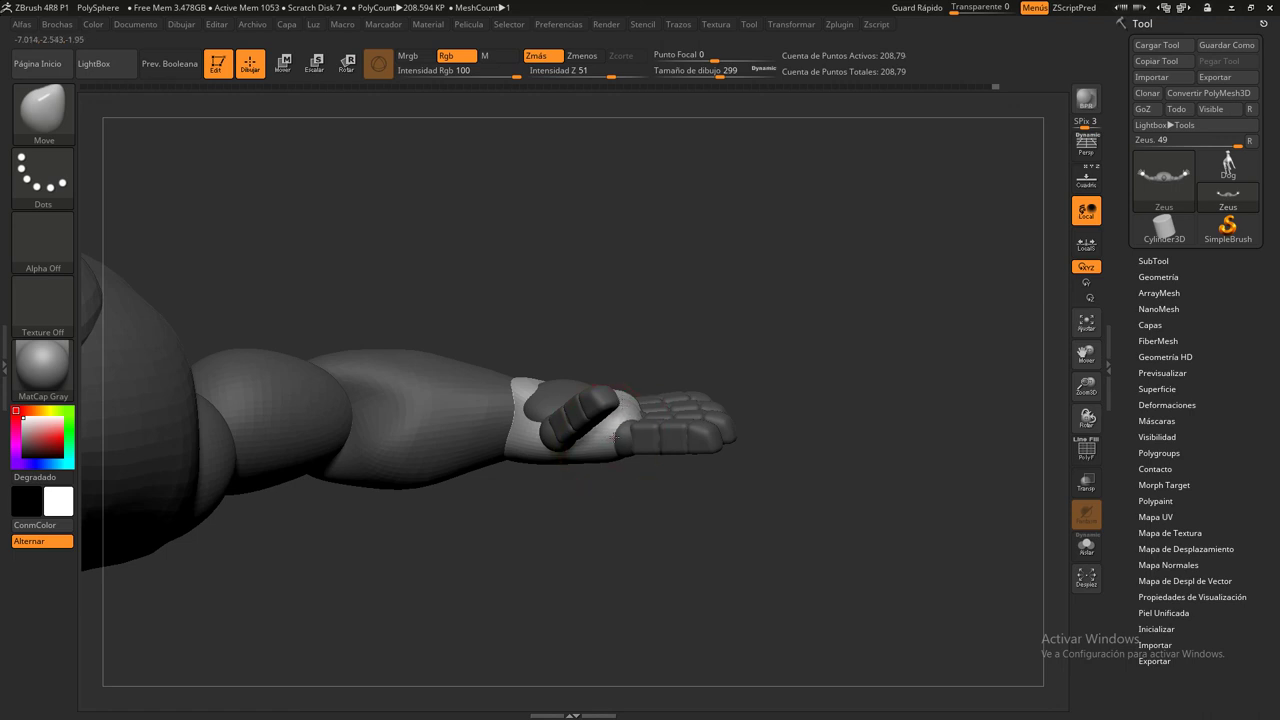
left_click_drag(656, 510, 614, 429)
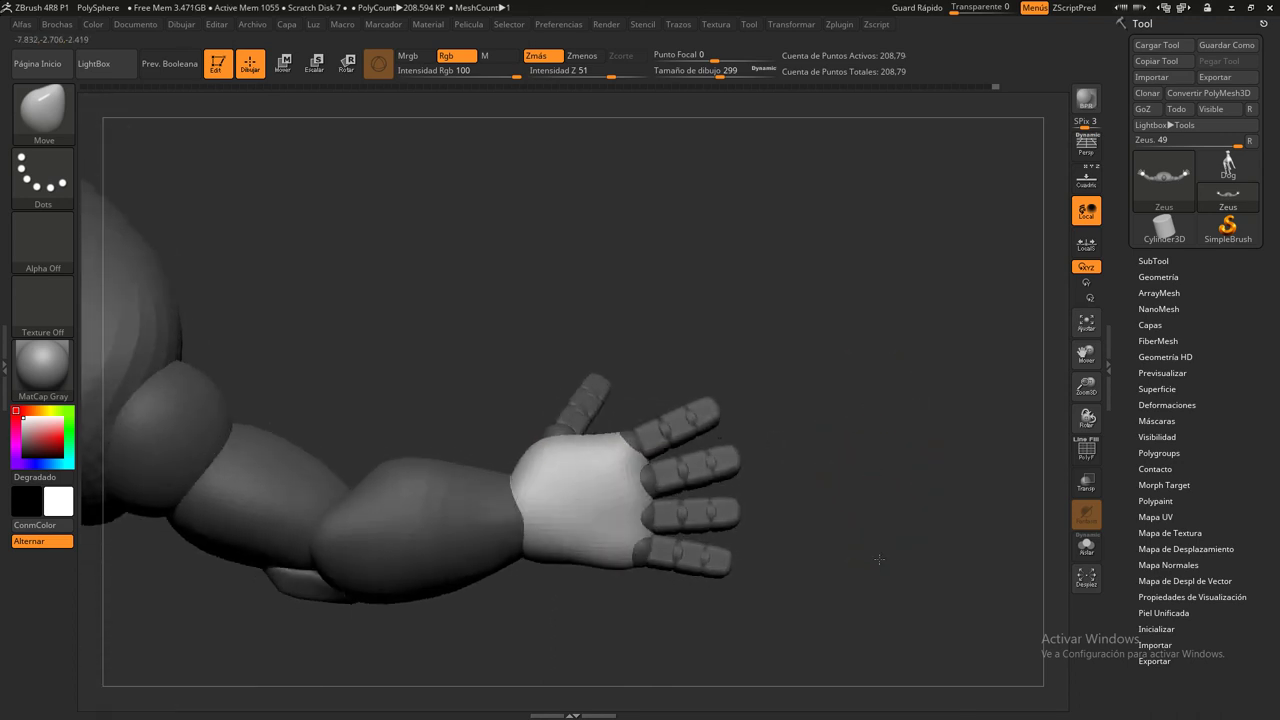
mouse_move(840, 450)
left_mouse_down()
mouse_move(877, 563)
mouse_move(853, 413)
left_mouse_up()
key("f")
left_click_drag(737, 486, 797, 467)
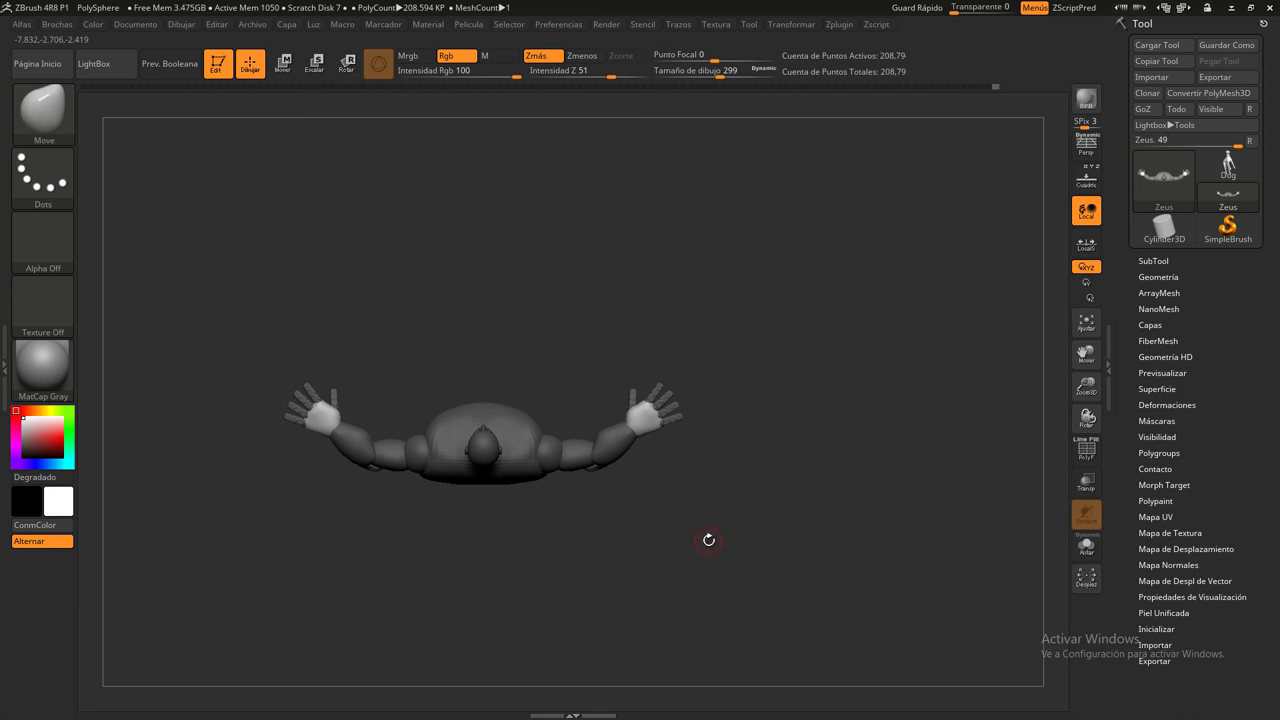
left_click_drag(642, 547, 745, 482, "alt")
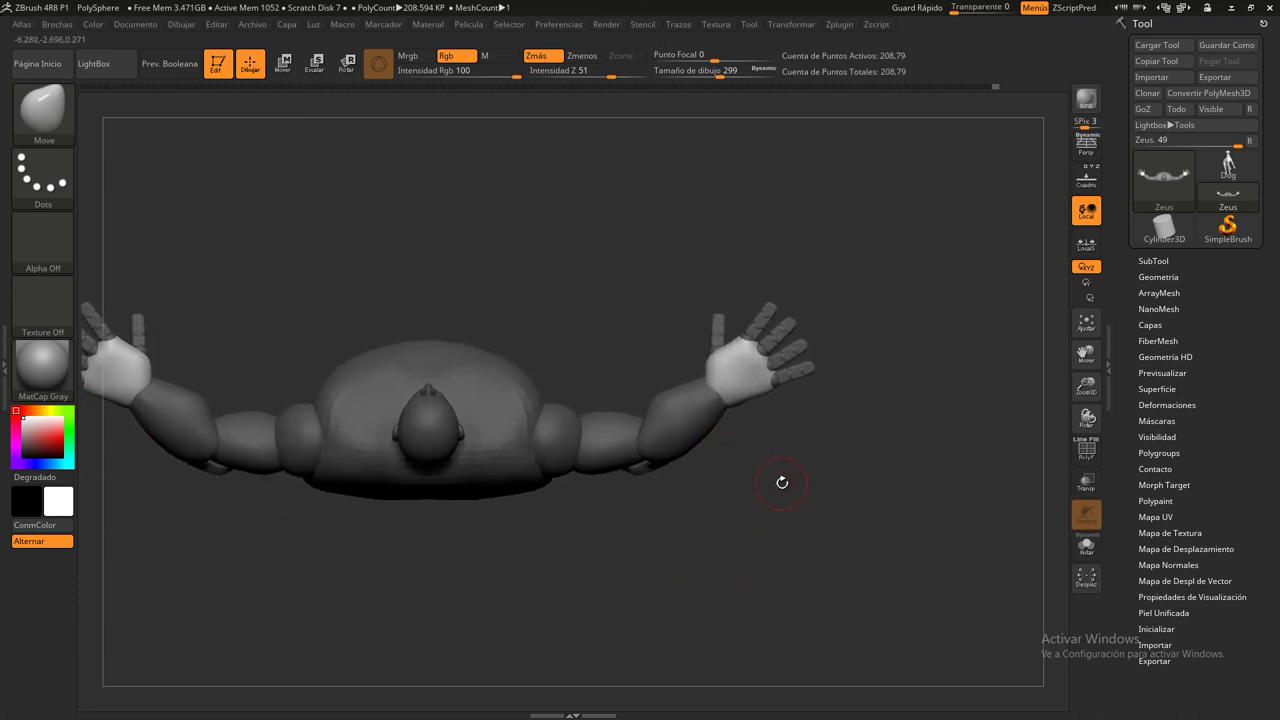
Isolate the two forearm pieces and mask the body so only the forearms stay editable
left_click(662, 410, "ctrl+shift")
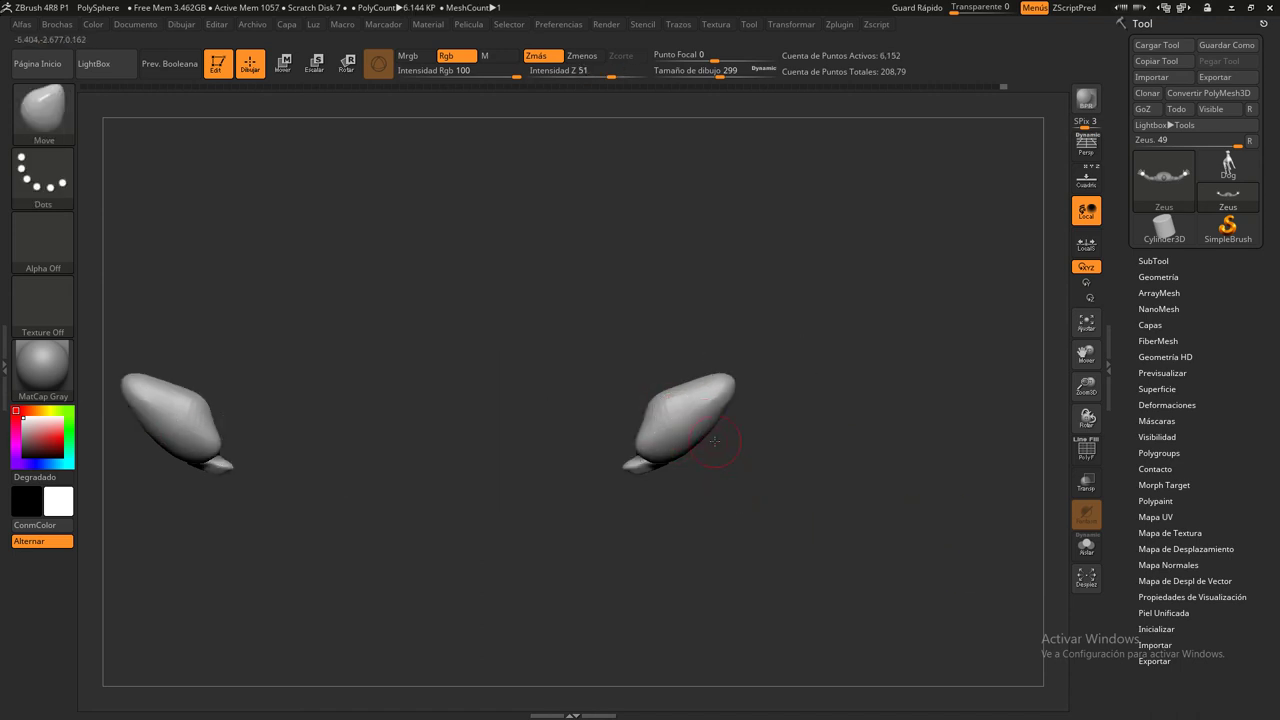
mouse_move(782, 504)
left_mouse_down()
mouse_move(784, 451)
mouse_move(815, 457)
left_mouse_up()
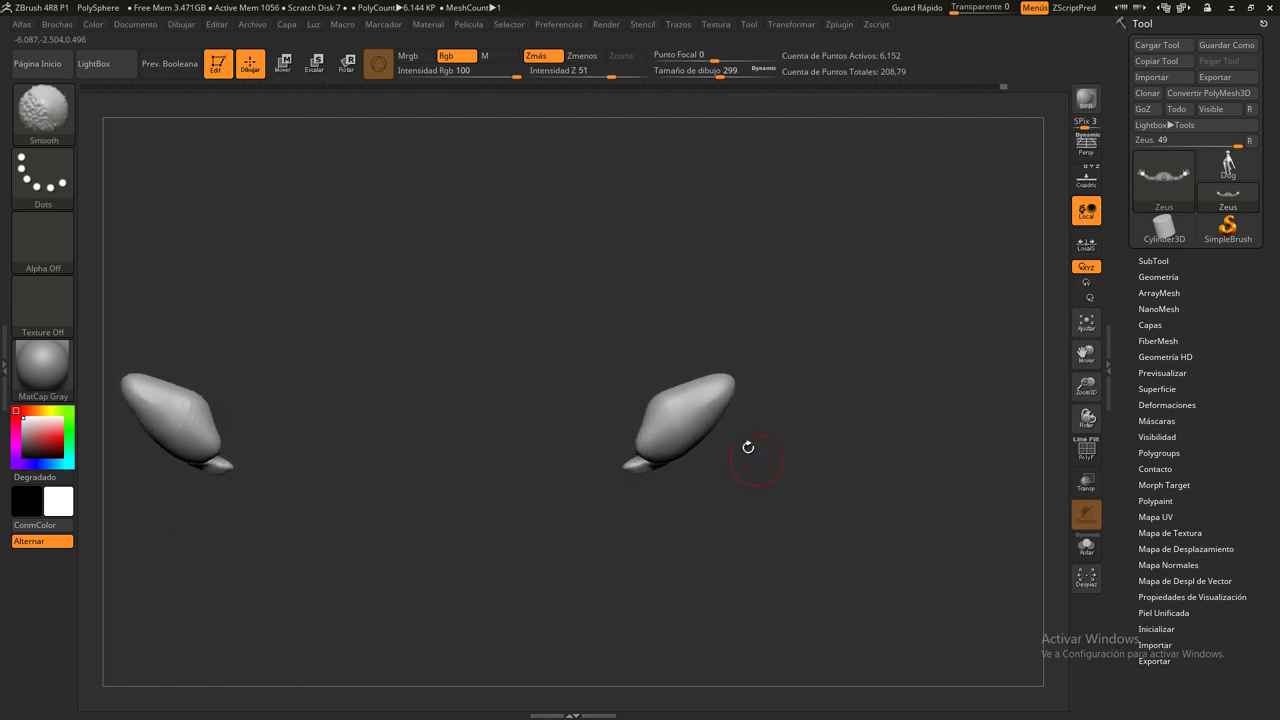
left_click_drag(543, 291, 866, 556, "ctrl")
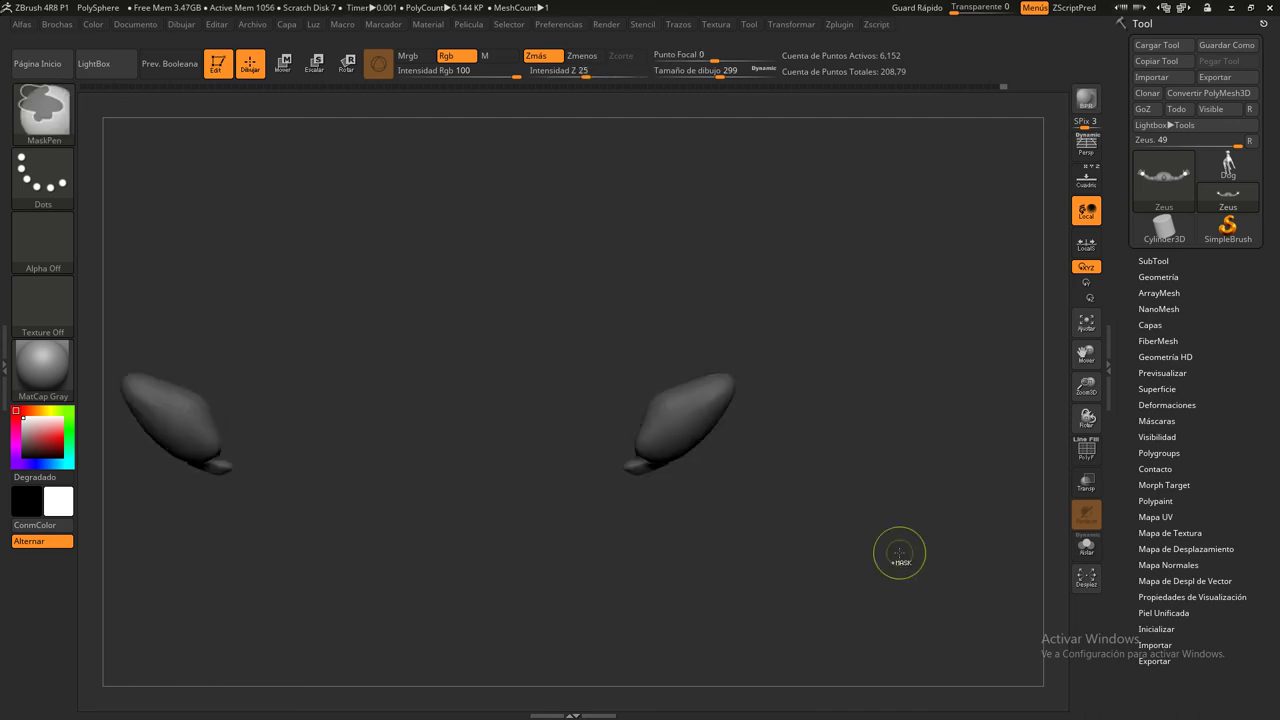
left_click(770, 474, "ctrl")
With a larger Move brush, reshape both forearms symmetrically at the wrists and elbows
left_click_drag(706, 76, 742, 76)
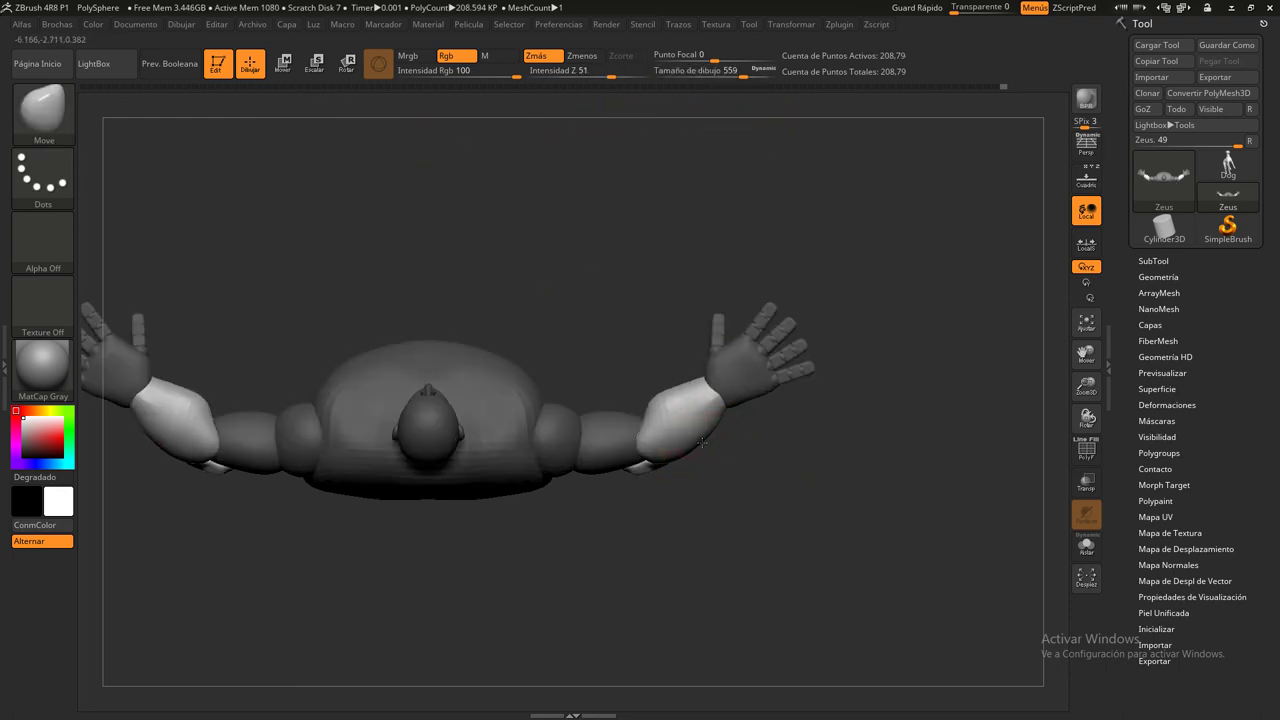
left_click_drag(670, 461, 672, 461)
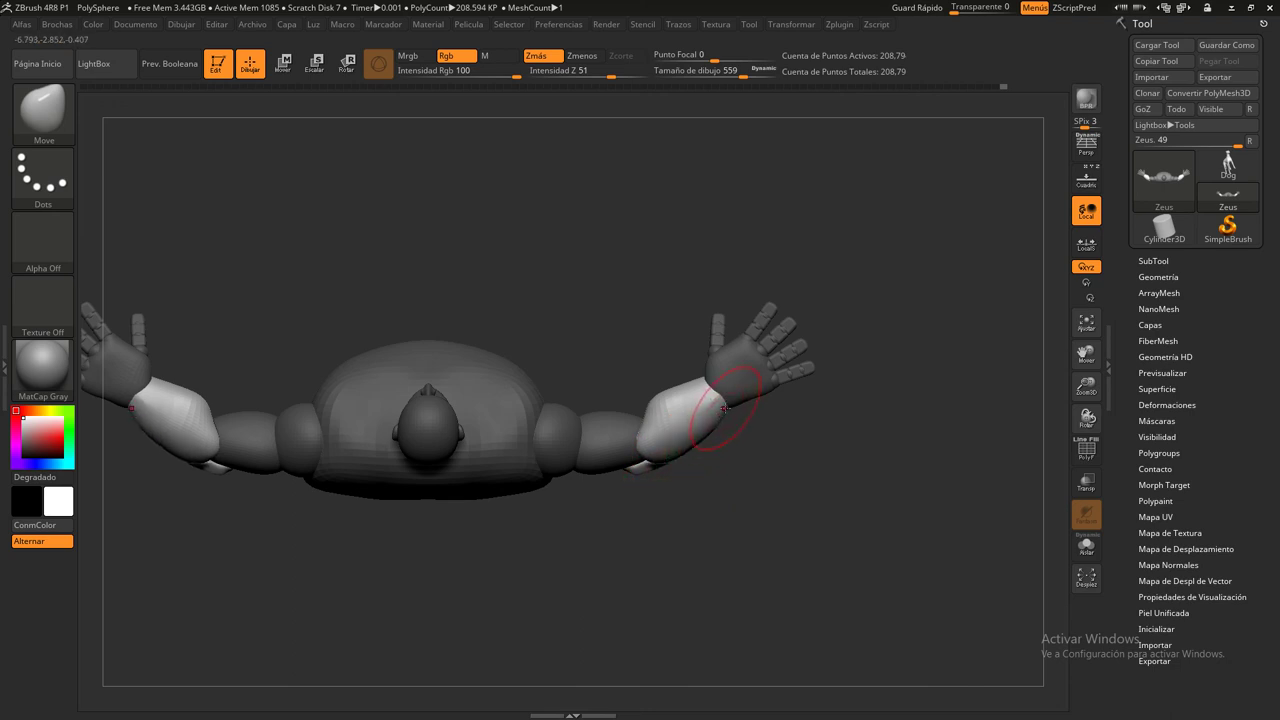
left_click_drag(728, 405, 733, 407)
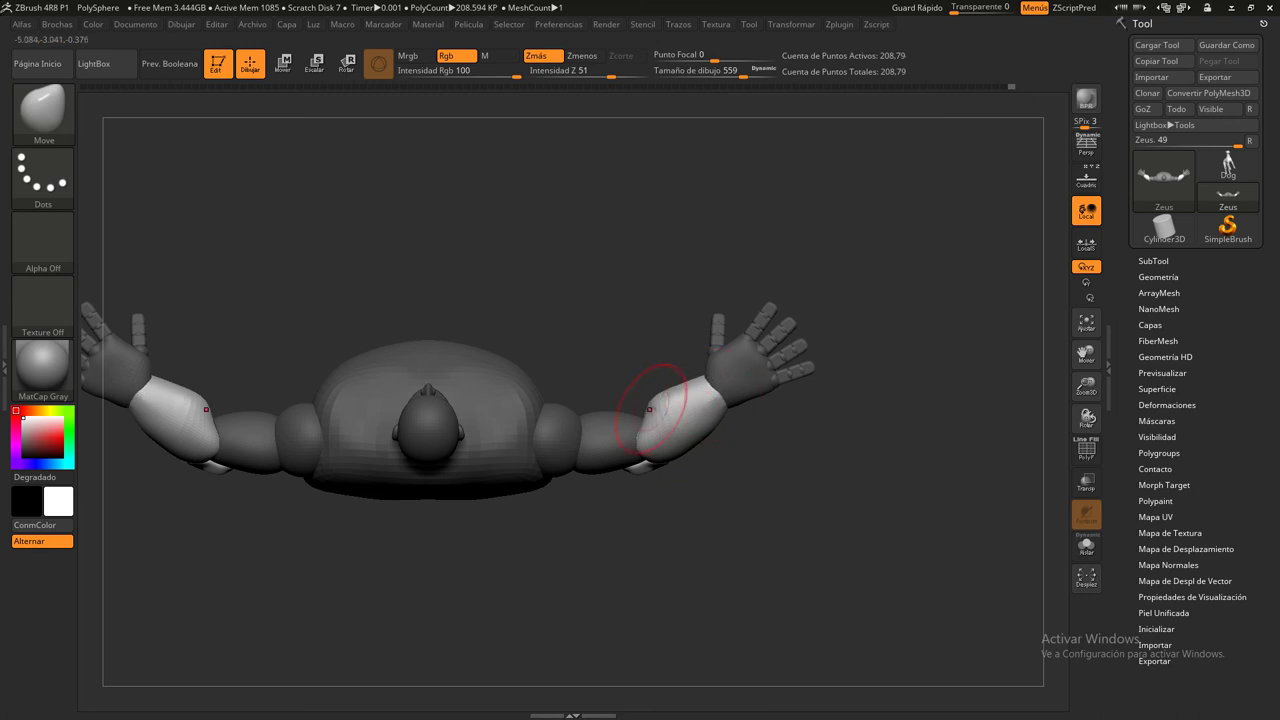
left_click_drag(666, 396, 667, 393)
left_click_drag(736, 487, 656, 410)
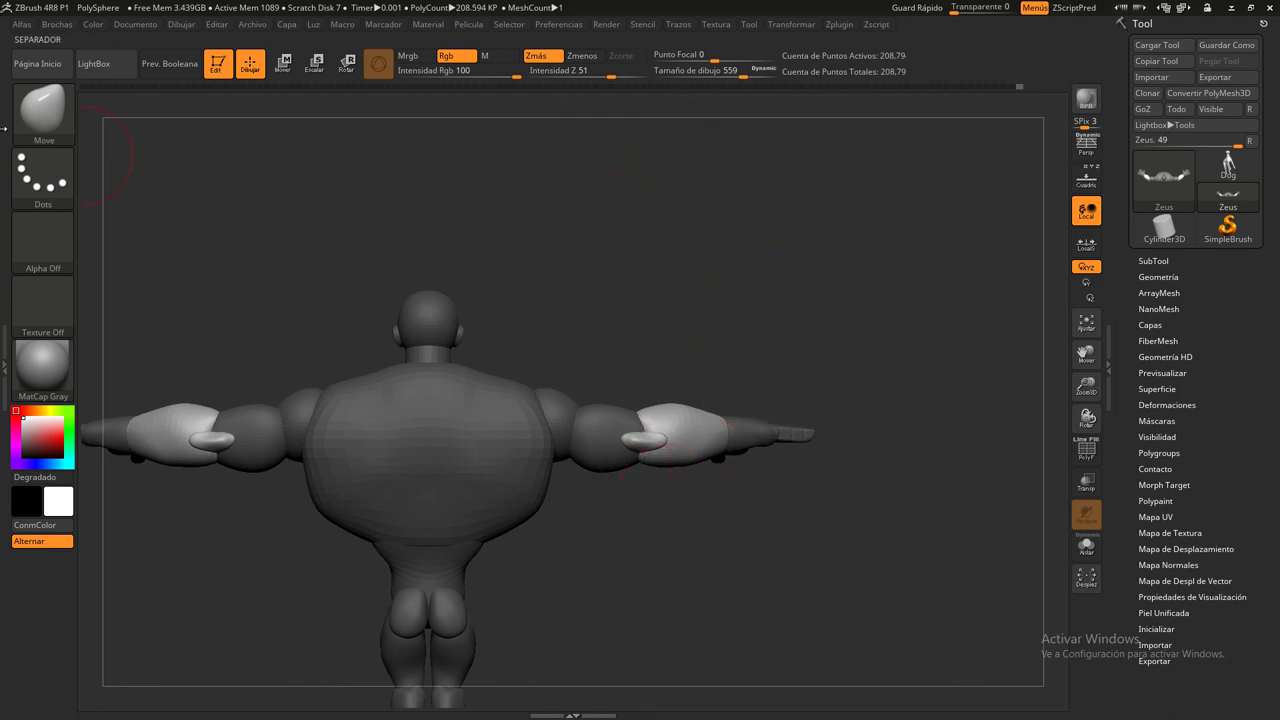
Clear the mask from the whole model and push the upper-arm surface slightly down
left_click_drag(629, 277, 769, 563, "alt")
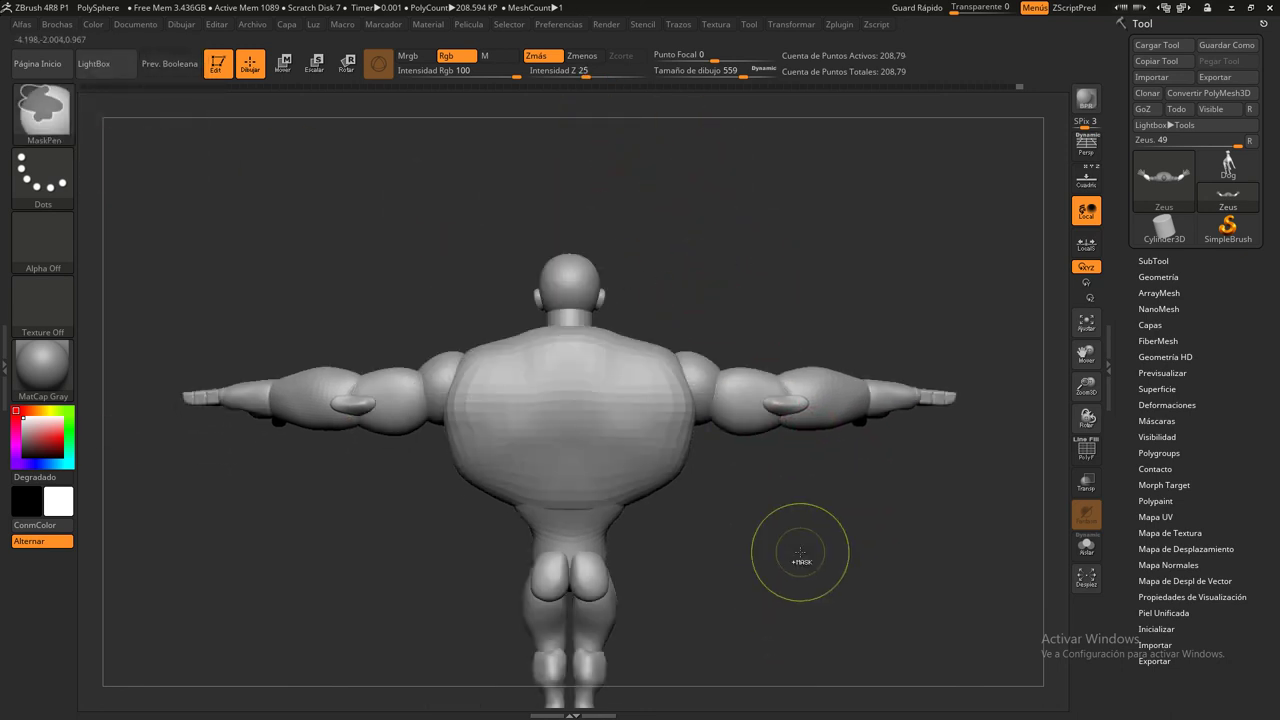
left_click_drag(871, 537, 844, 451, "alt")
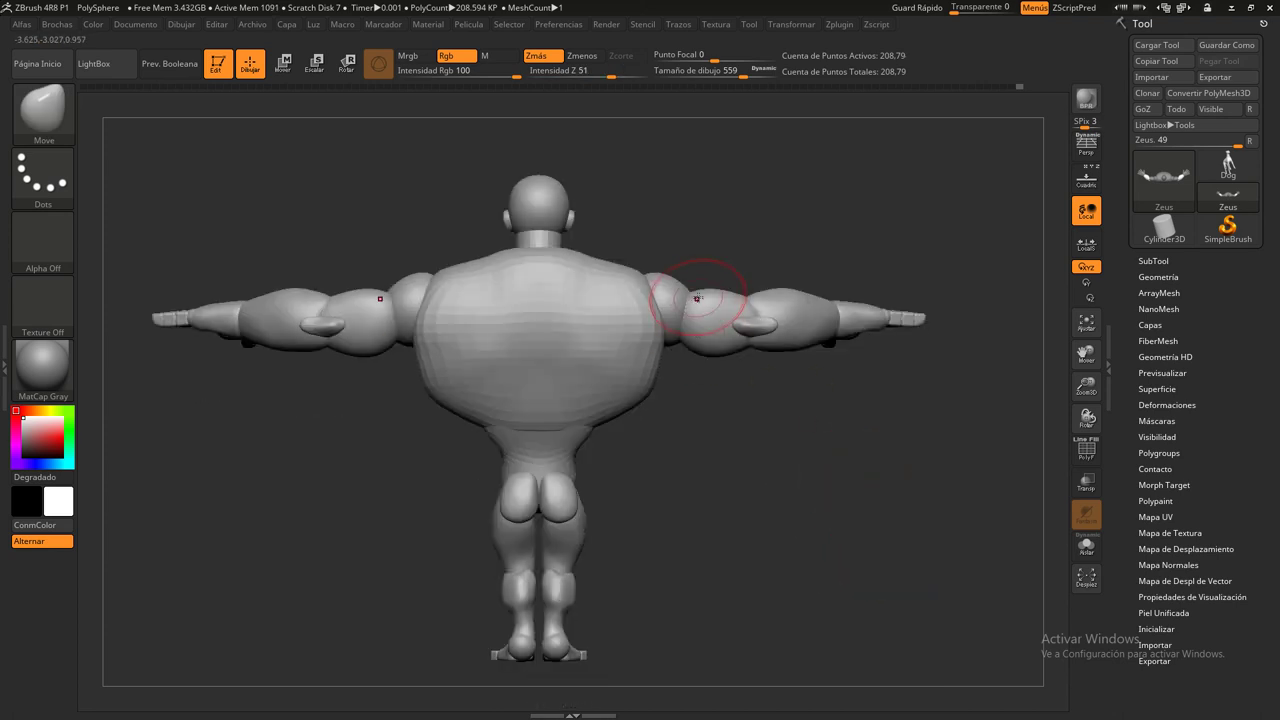
left_click_drag(697, 298, 698, 306)
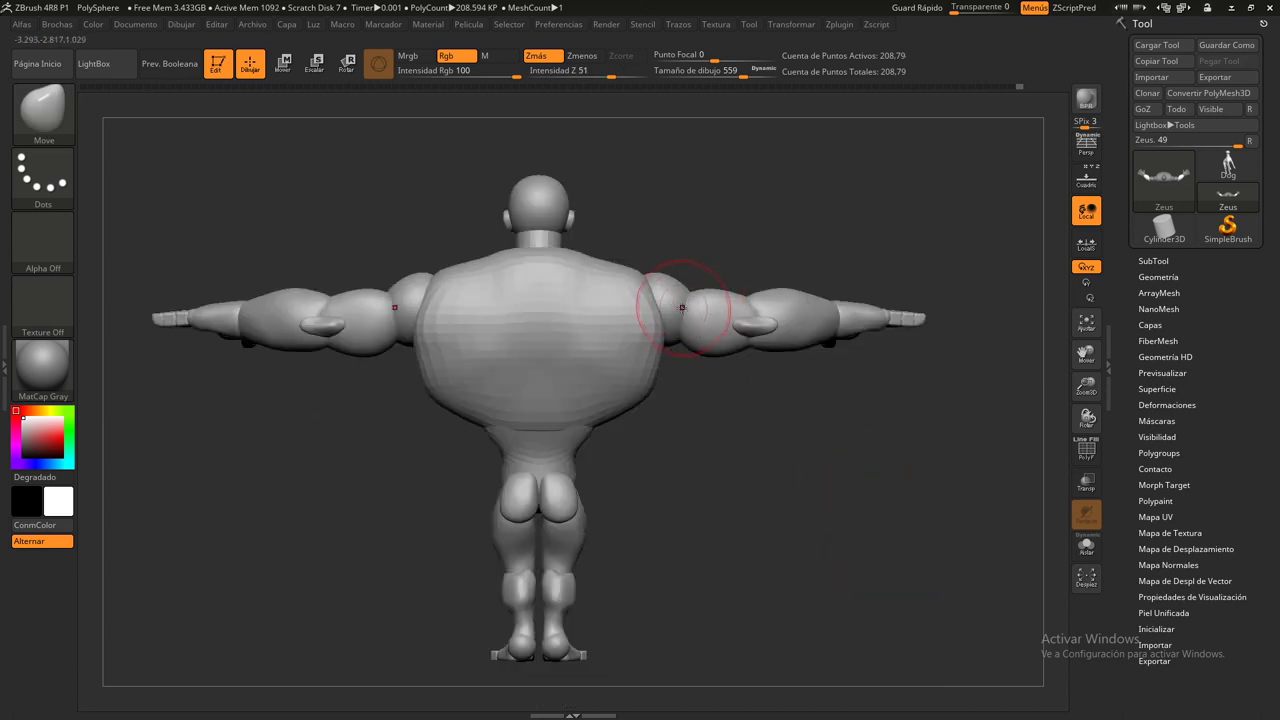
Insert a mirrored sphere on each shoulder with the EmerBrush
left_click(40, 110)
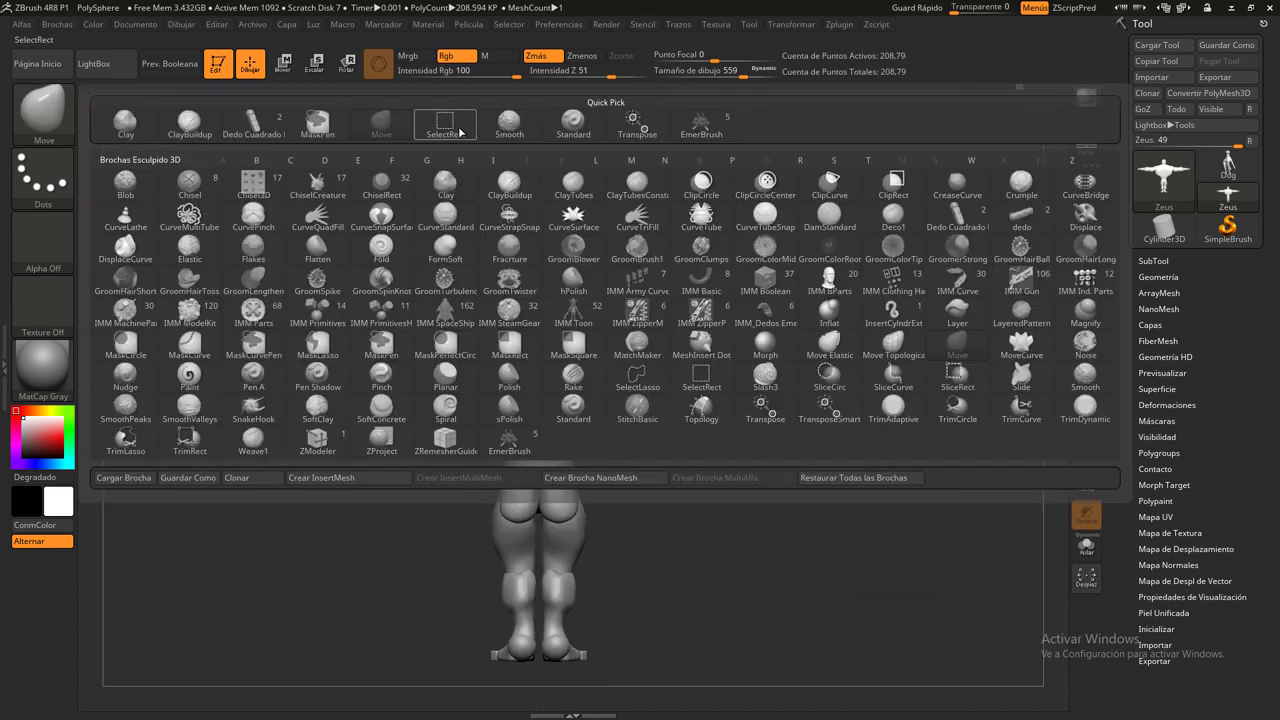
left_click(704, 124)
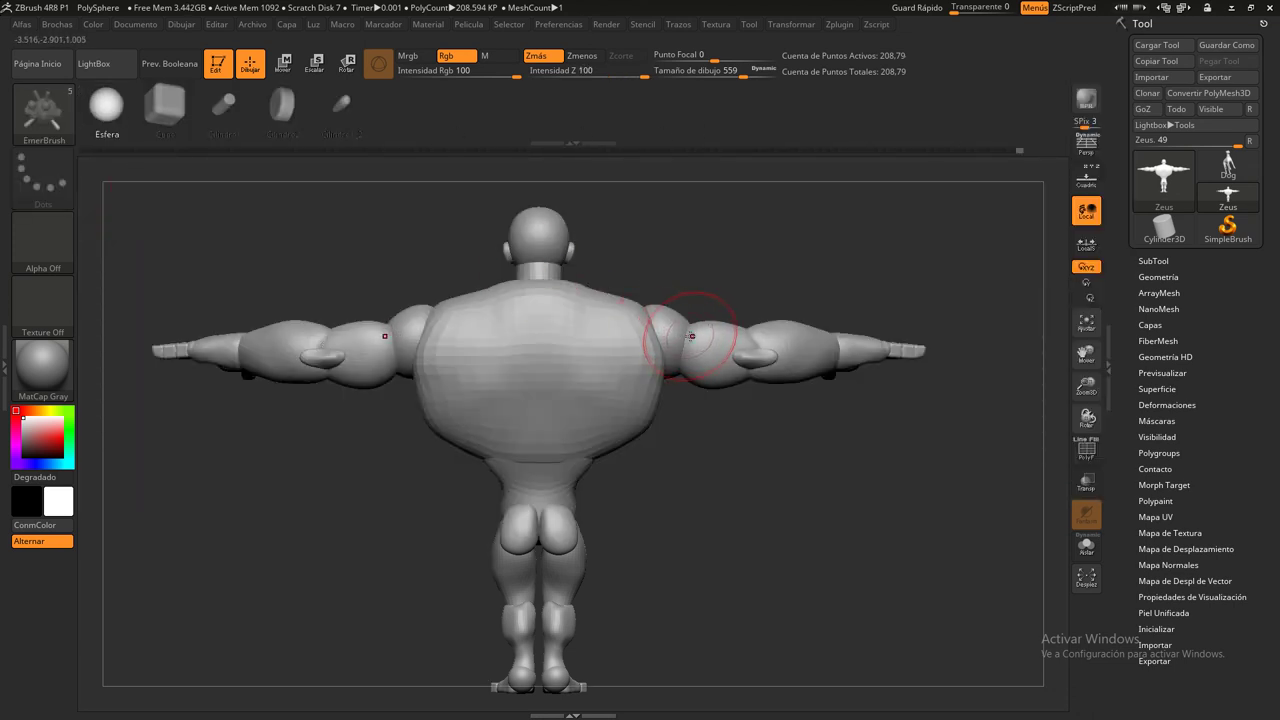
left_click_drag(685, 333, 700, 318)
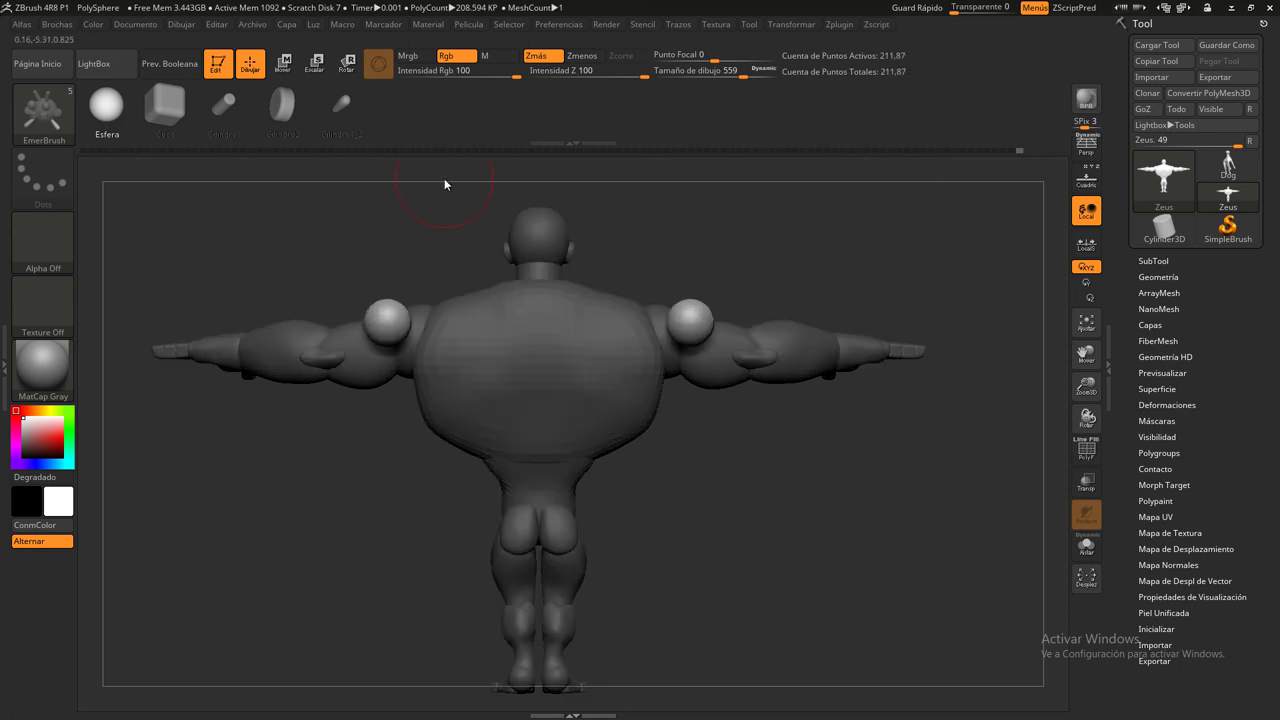
Return to the Move brush and nudge the shoulder spheres into place with the Transpose Move gizmo
left_click(43, 112)
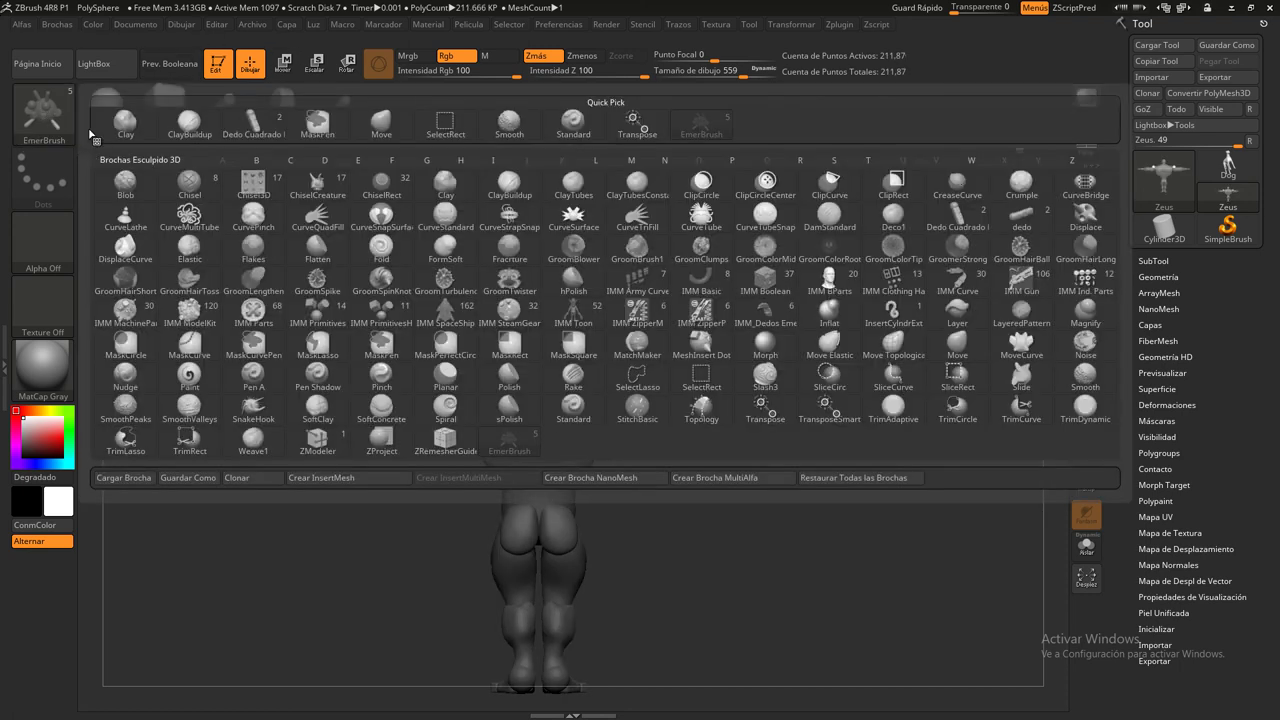
left_click(395, 127)
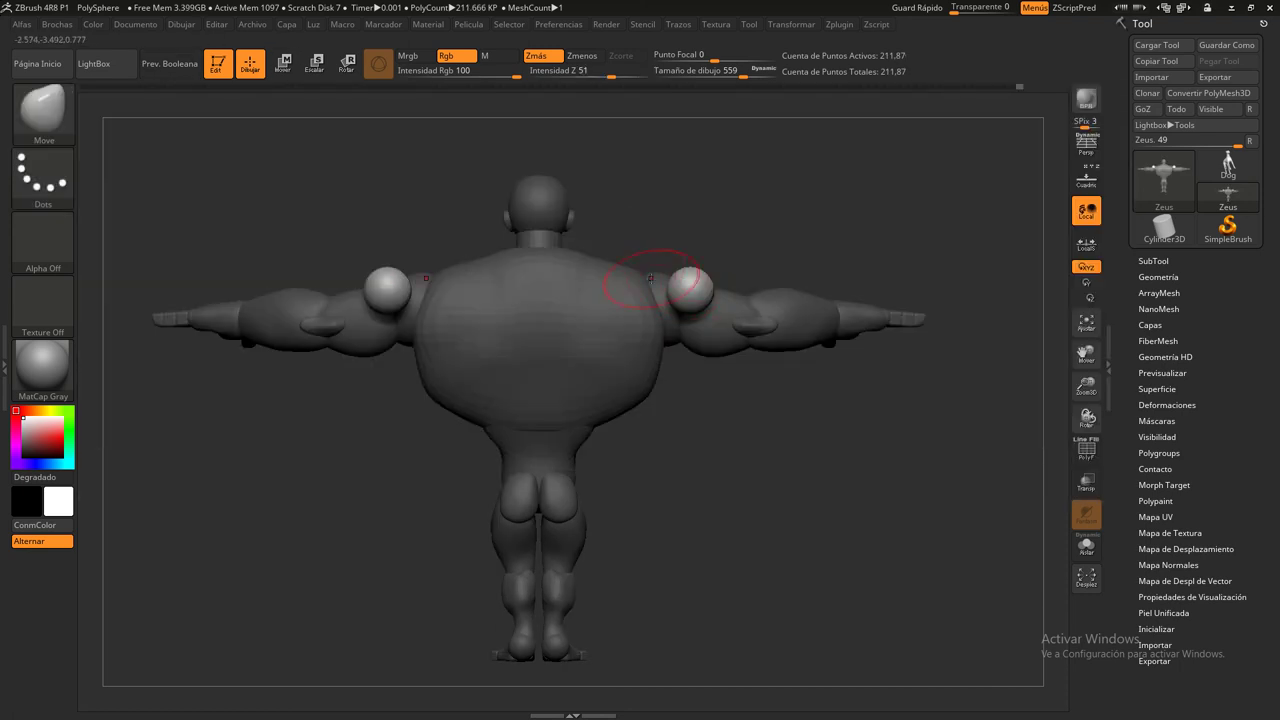
left_click(284, 64)
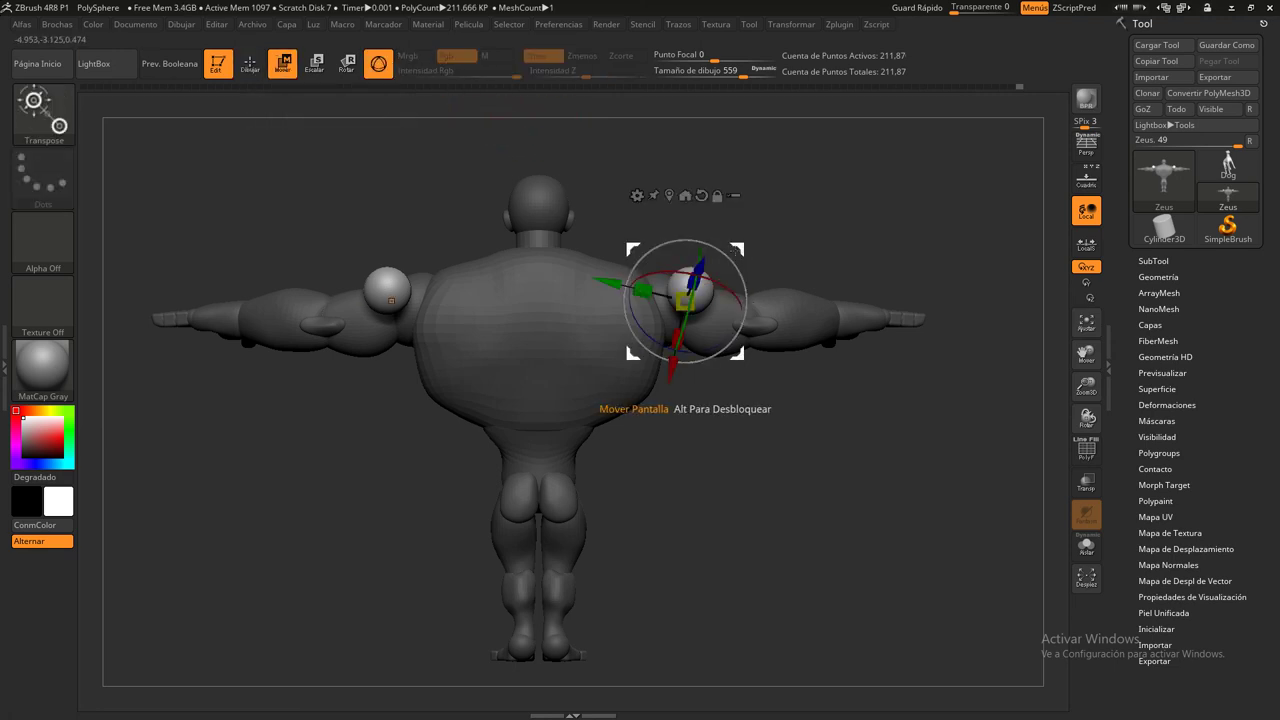
left_click_drag(736, 252, 735, 249)
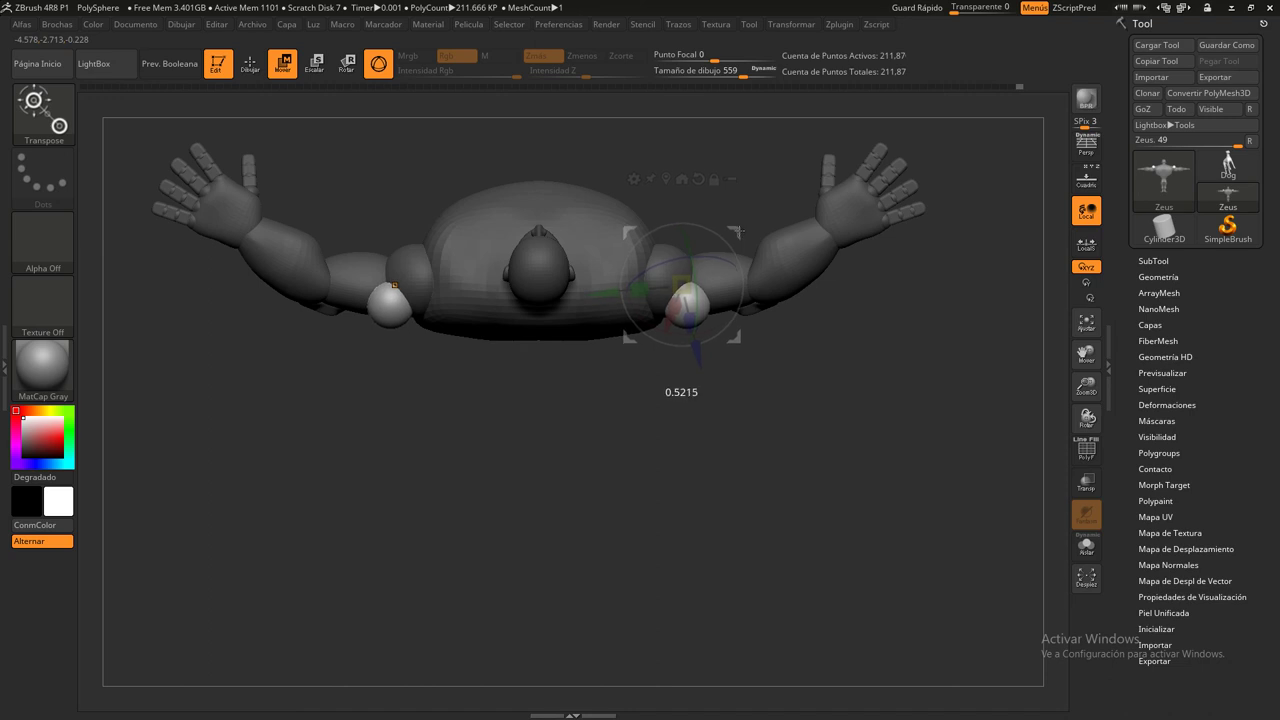
left_click_drag(737, 252, 800, 355, "shift")
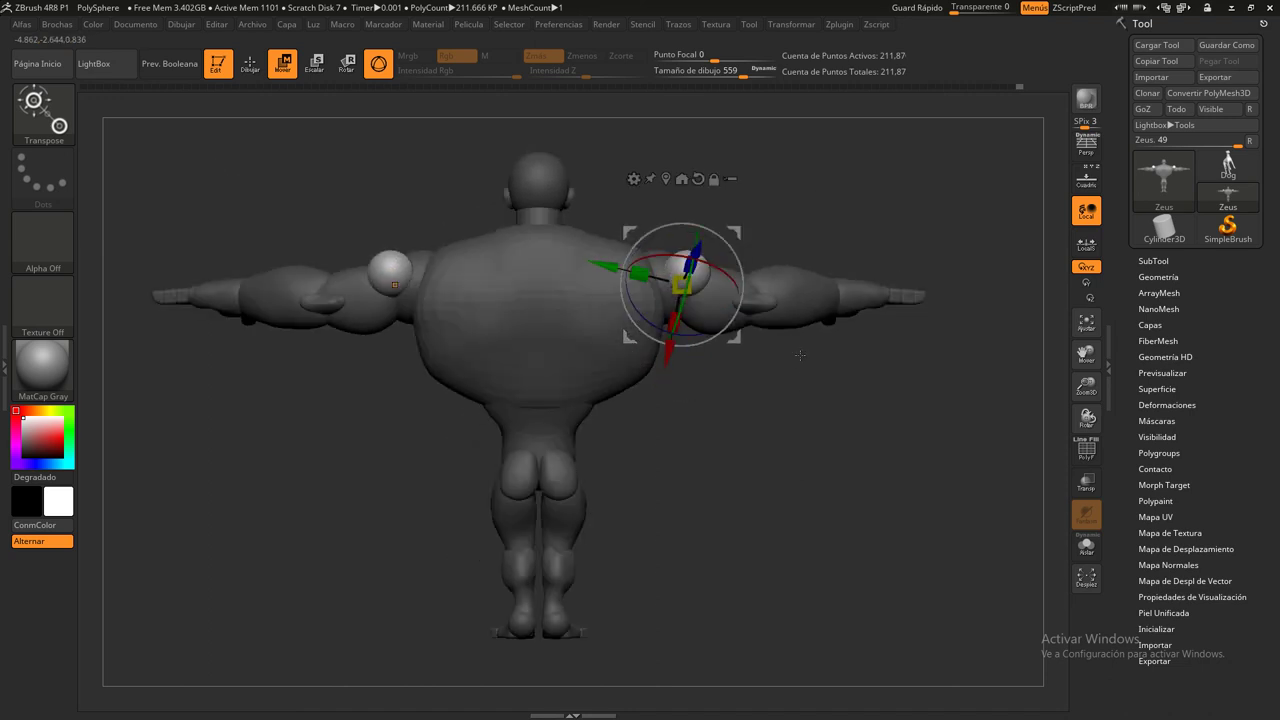
left_click(264, 56)
left_click(44, 115)
Flatten both shoulder spheres into ovals and review them from above and behind
left_click(785, 423)
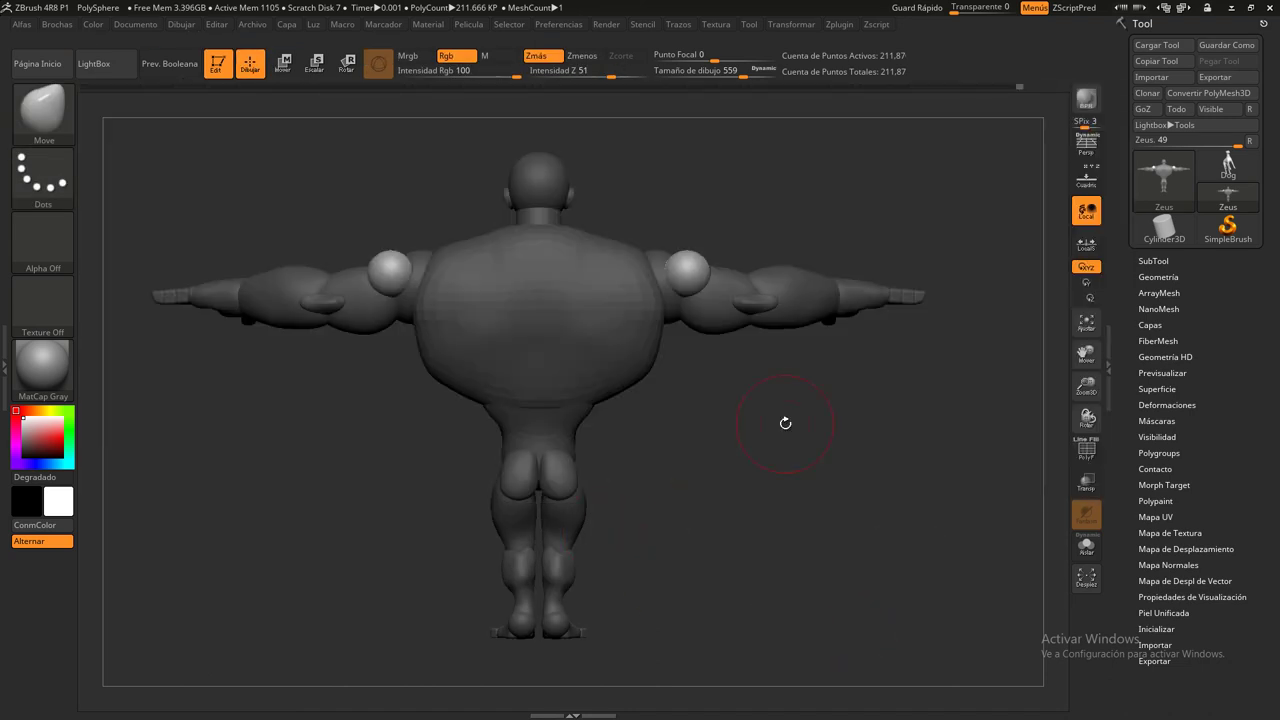
mouse_move(694, 260)
left_mouse_down()
mouse_move(685, 268)
mouse_move(718, 271)
left_mouse_up()
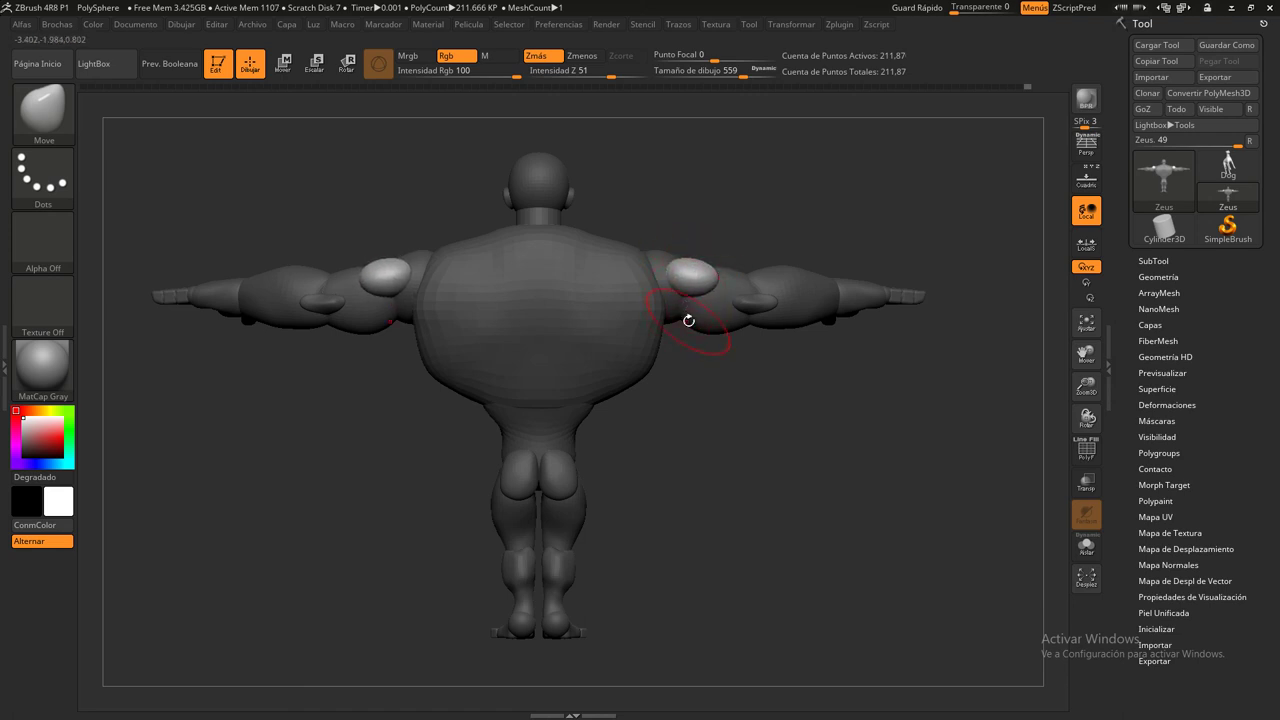
right_click_drag(688, 320, 682, 270)
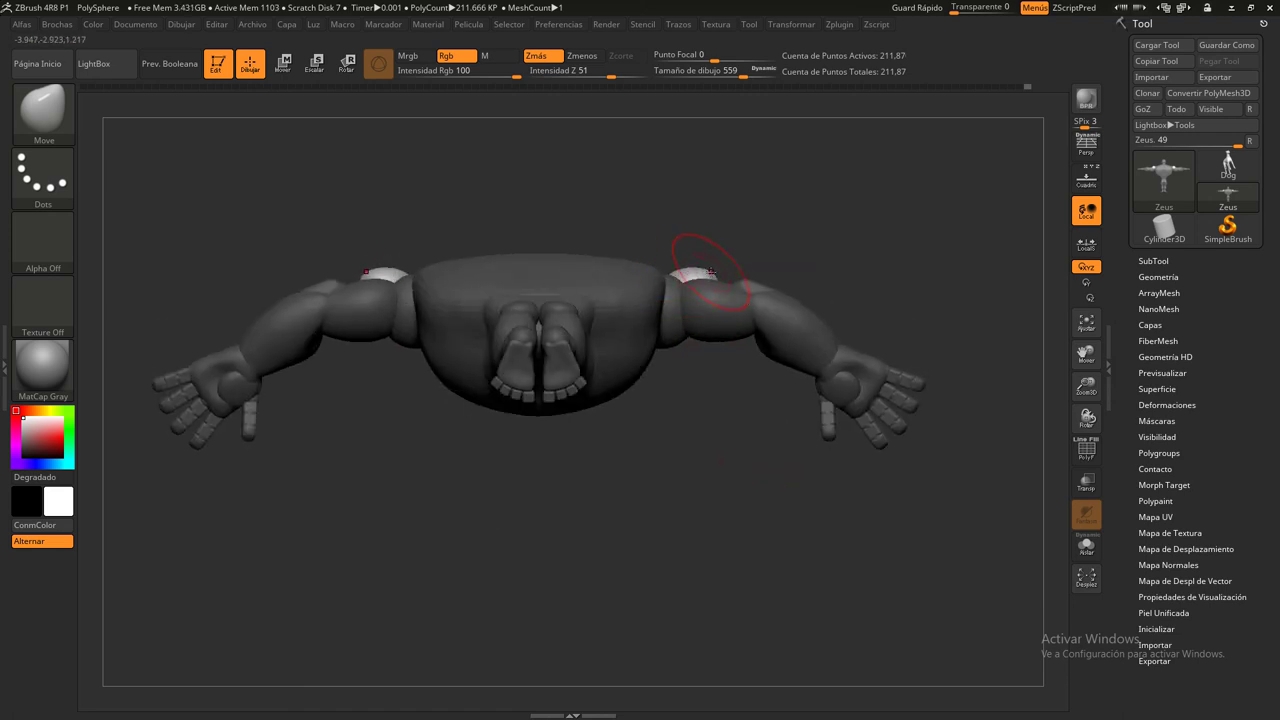
right_click_drag(750, 240, 777, 370)
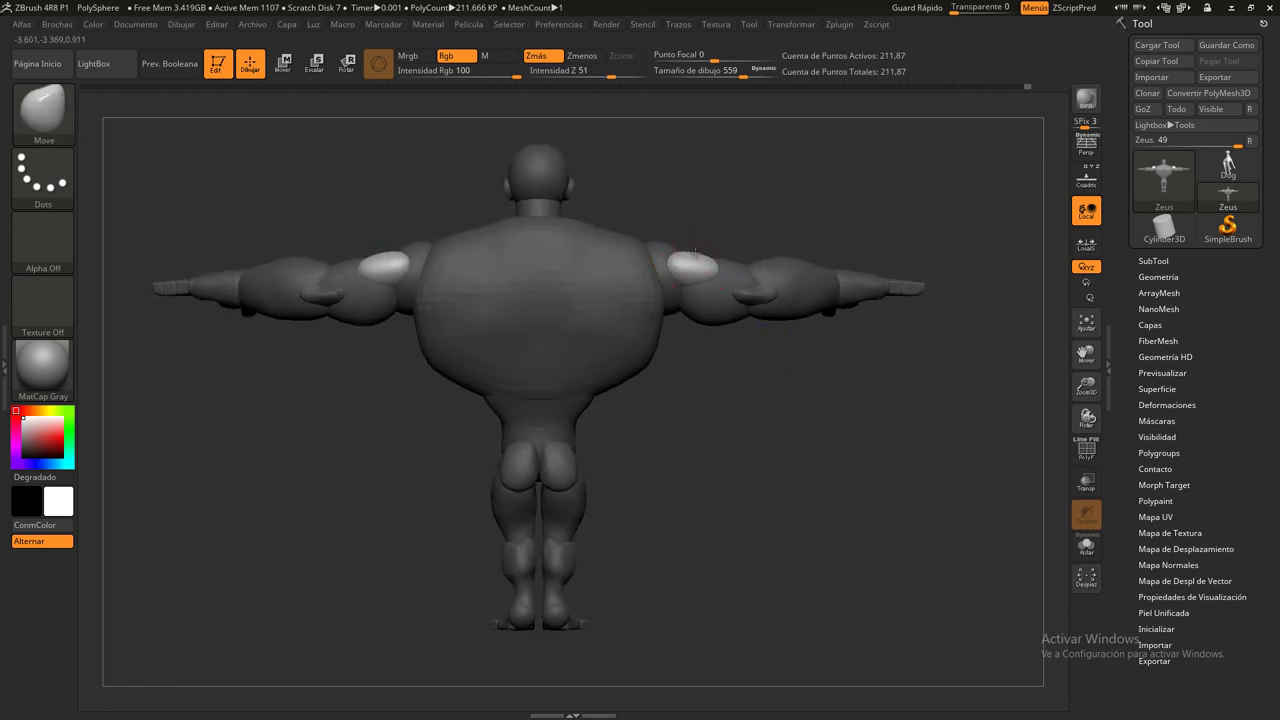
mouse_move(987, 418)
right_mouse_down("shift")
mouse_move(680, 446)
mouse_move(714, 316)
right_mouse_up("shift")
right_click_drag(779, 418, 751, 454, "alt")
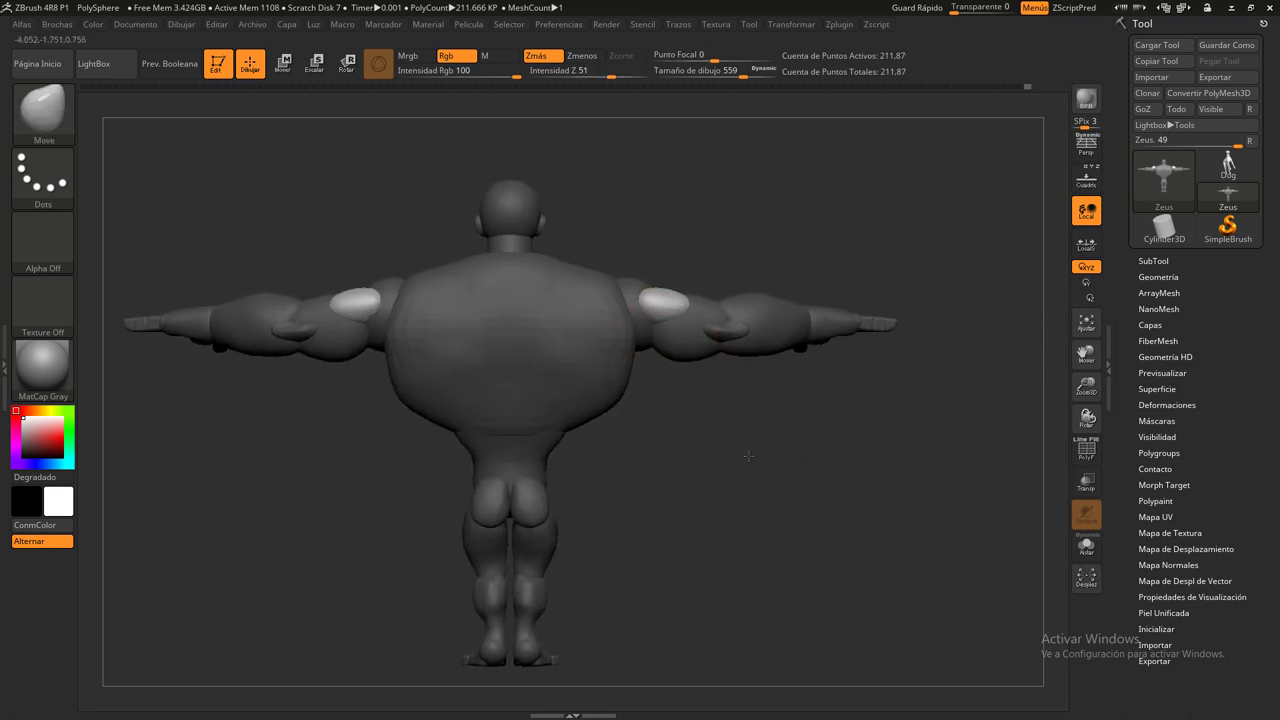
left_click(284, 65)
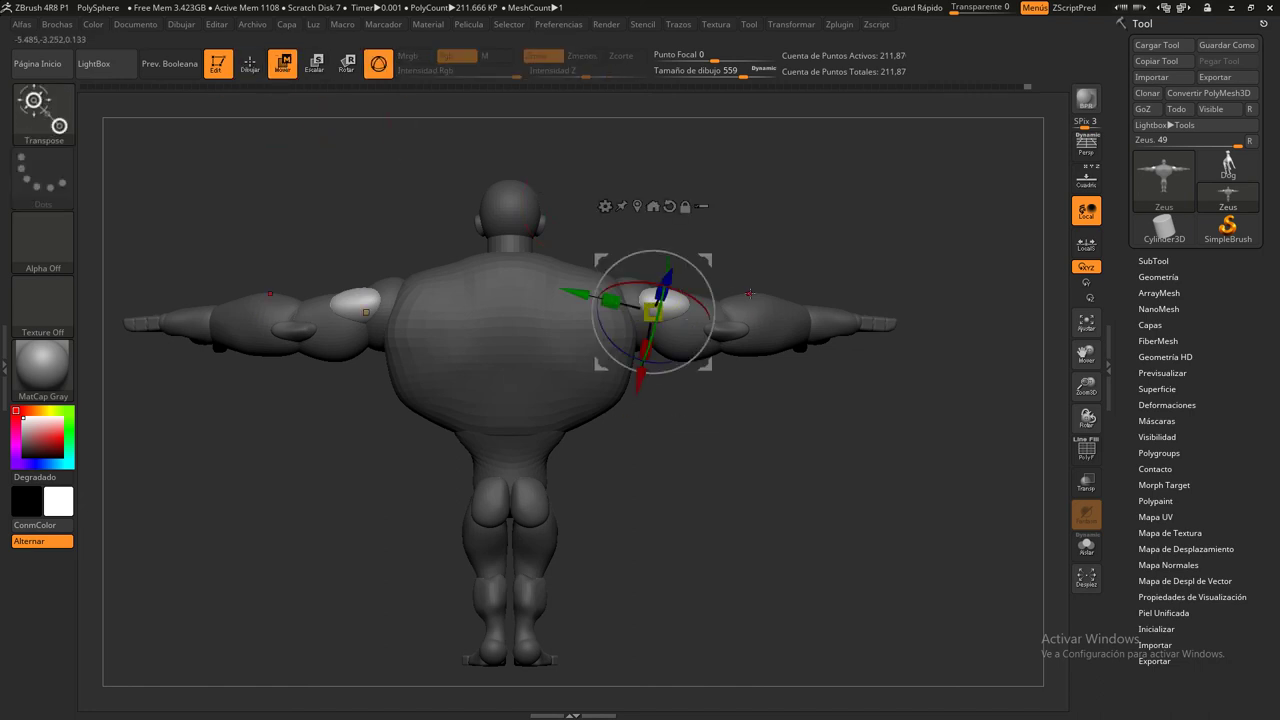
Drag both shoulder pads down onto the upper arms, reshape them like deltoids, and clear the mask
key("ctrl")
left_click_drag(704, 258, 709, 293)
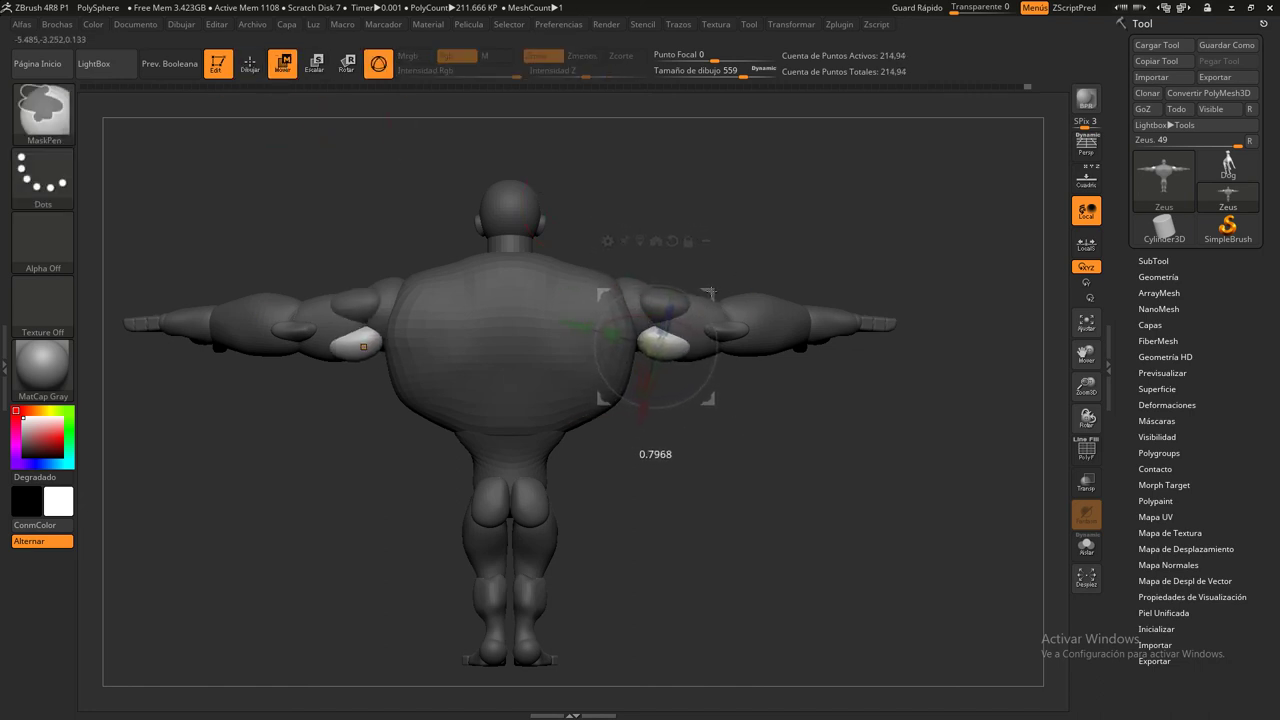
left_click(250, 63)
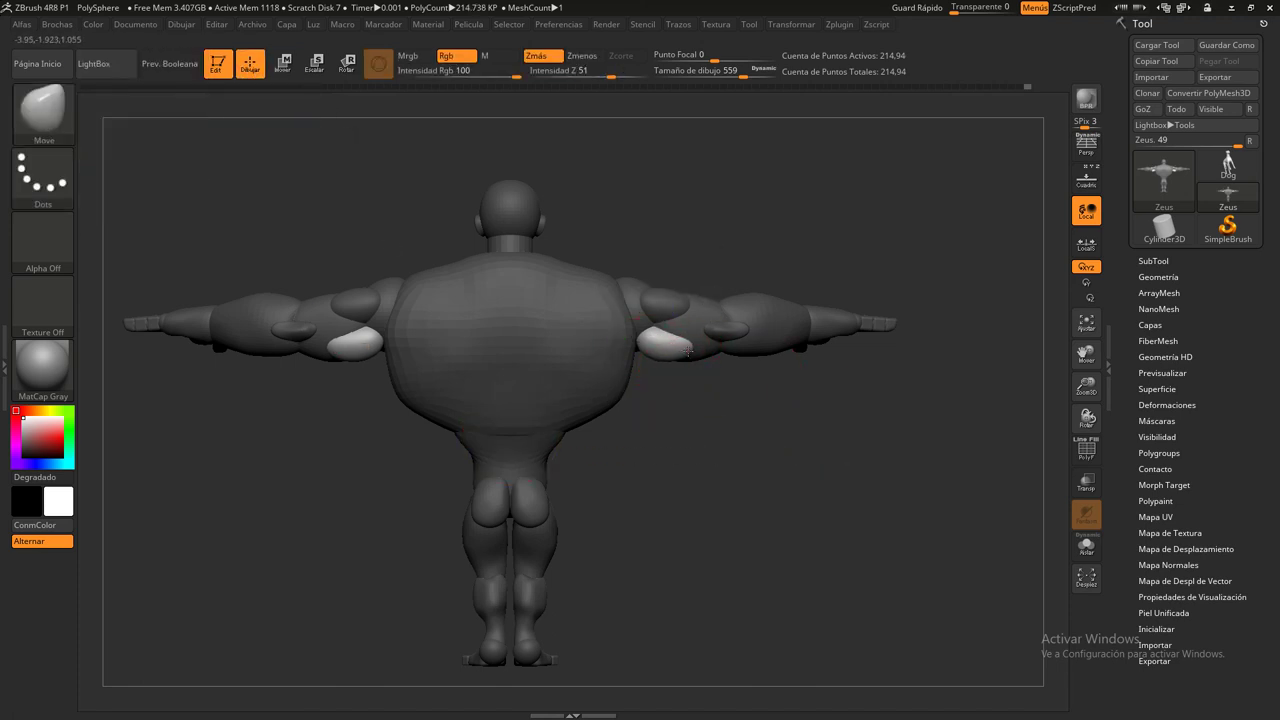
mouse_move(652, 327)
left_mouse_down()
mouse_move(641, 343)
mouse_move(757, 250)
left_mouse_up()
left_click_drag(691, 360, 654, 347)
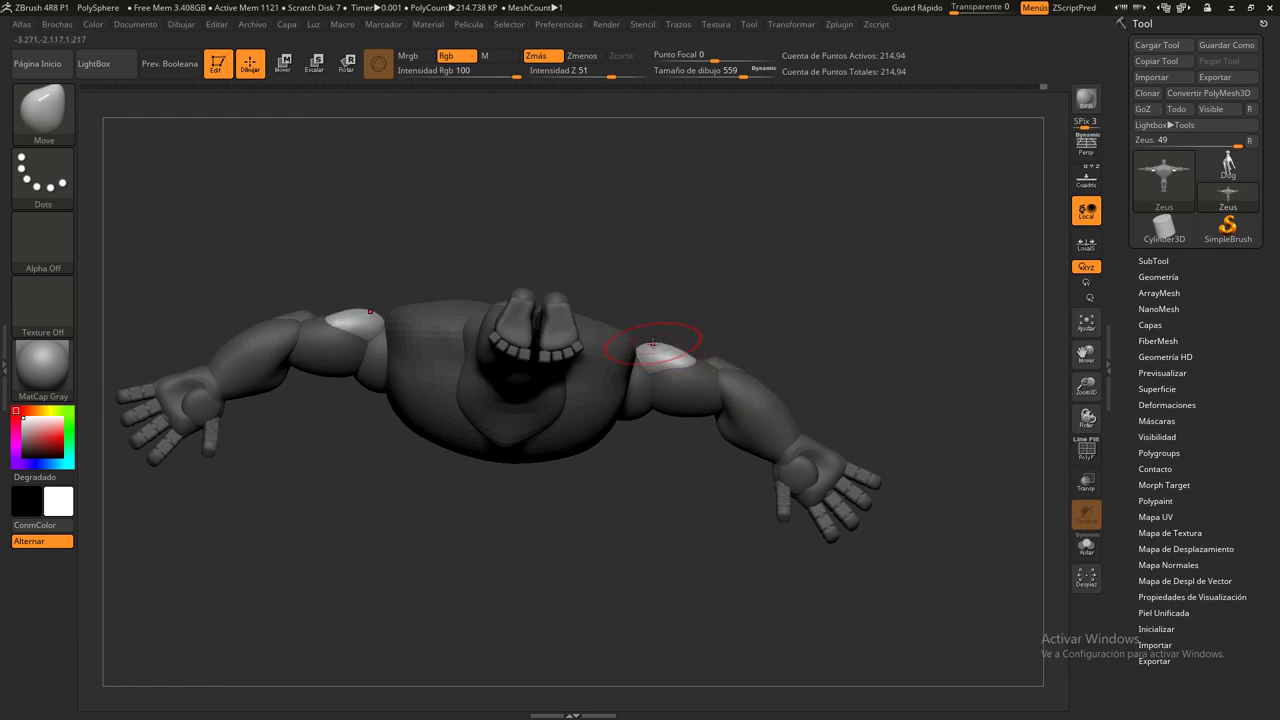
mouse_move(730, 470)
left_mouse_down()
mouse_move(745, 440)
mouse_move(757, 449)
mouse_move(723, 389)
left_mouse_up()
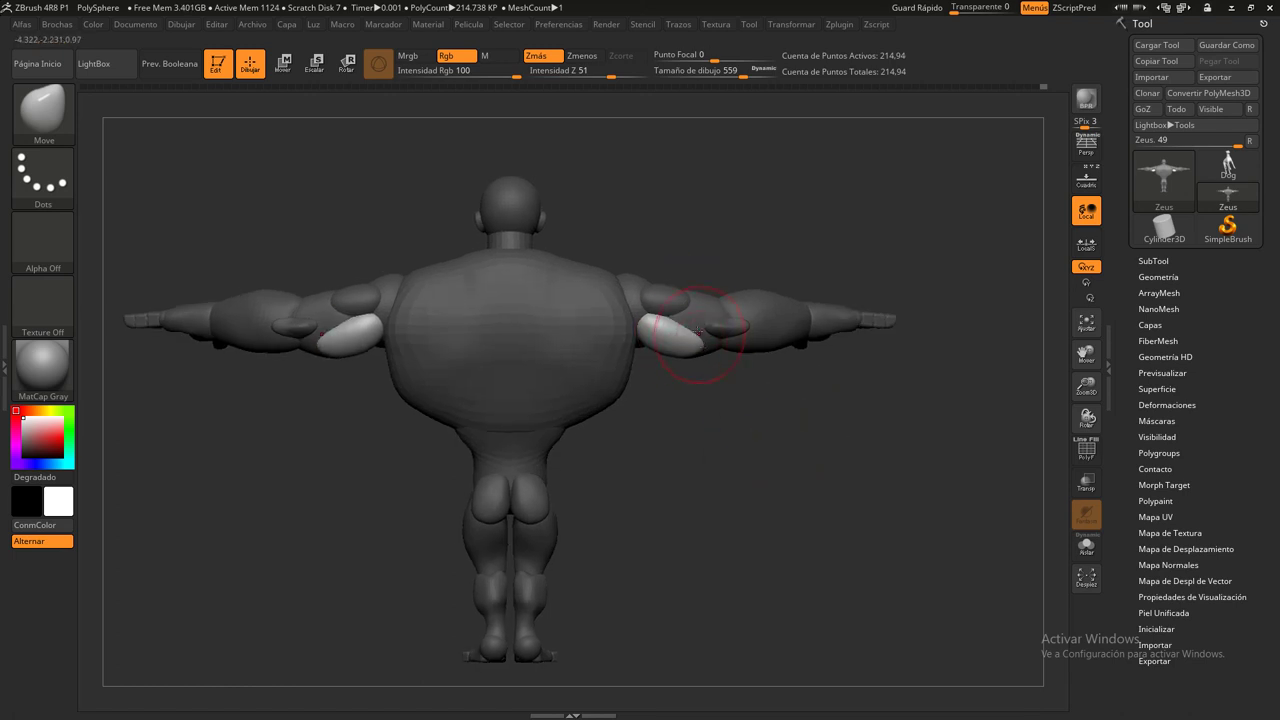
left_click_drag(777, 203, 886, 217, "ctrl")
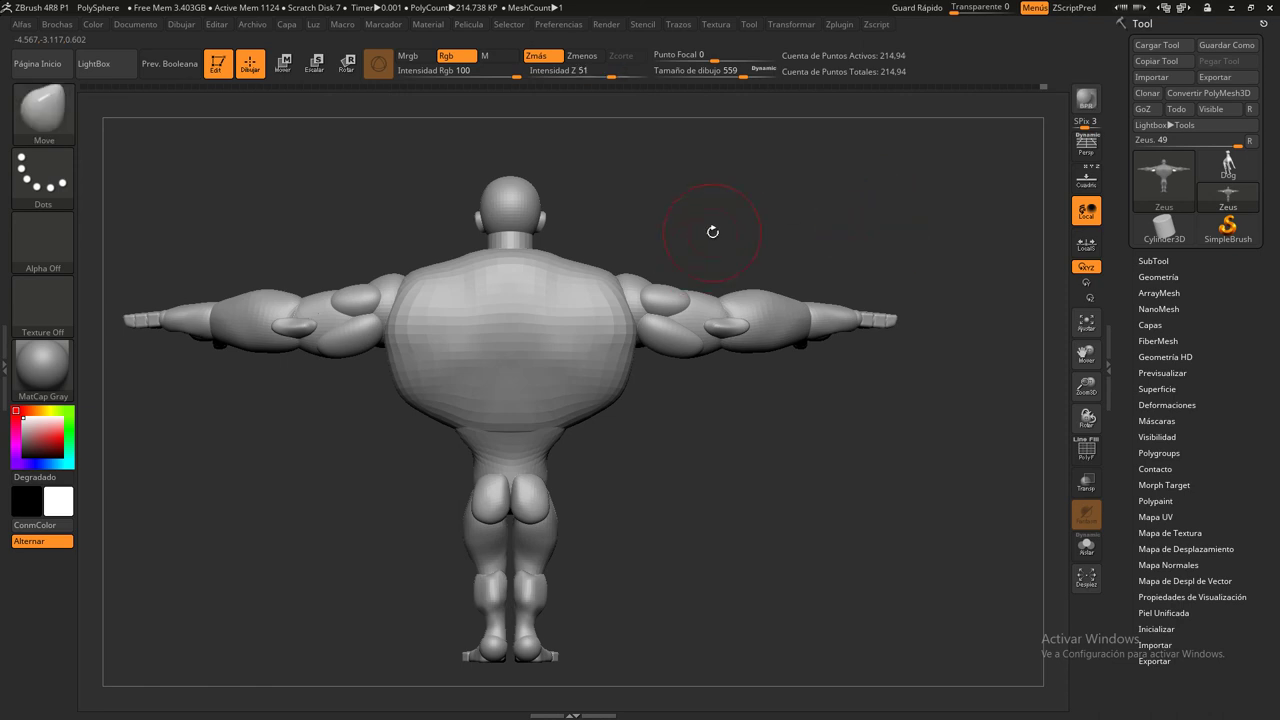
Bring the full figure back, frame it, and view it from the side and three-quarter rear
left_click(668, 300, "ctrl+shift")
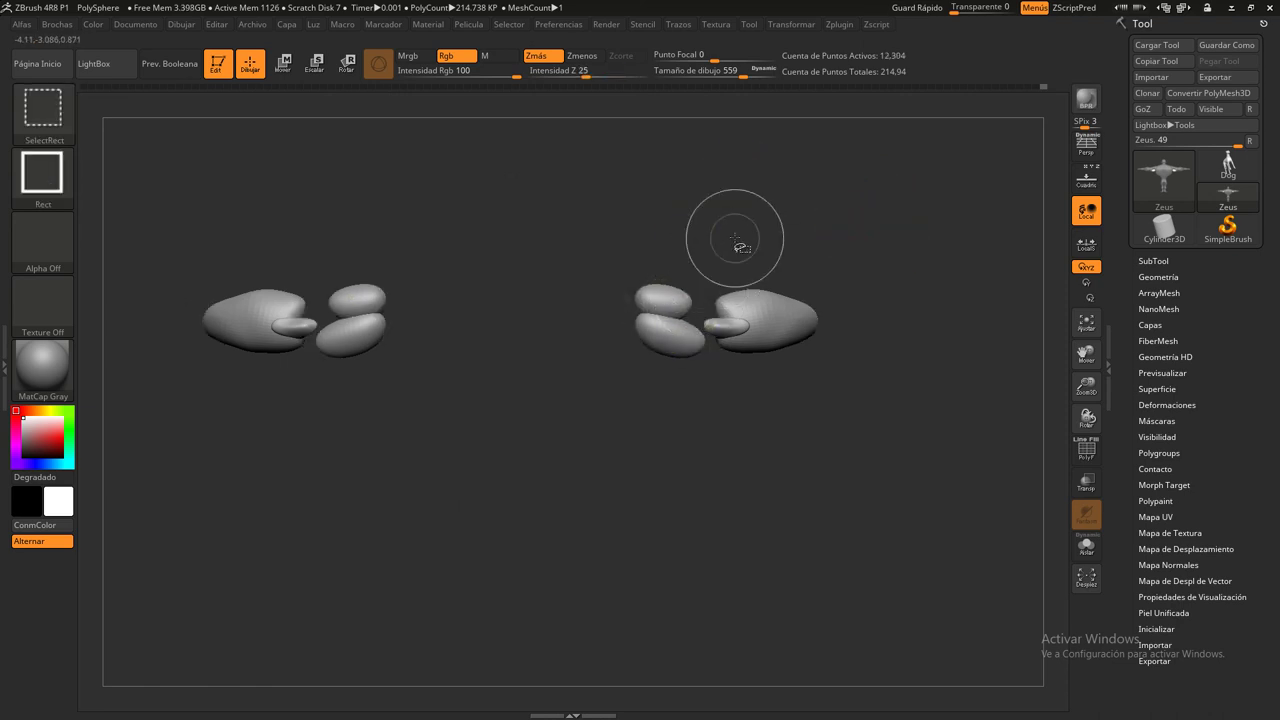
left_click(662, 291, "ctrl+shift")
left_click(749, 222, "ctrl+shift")
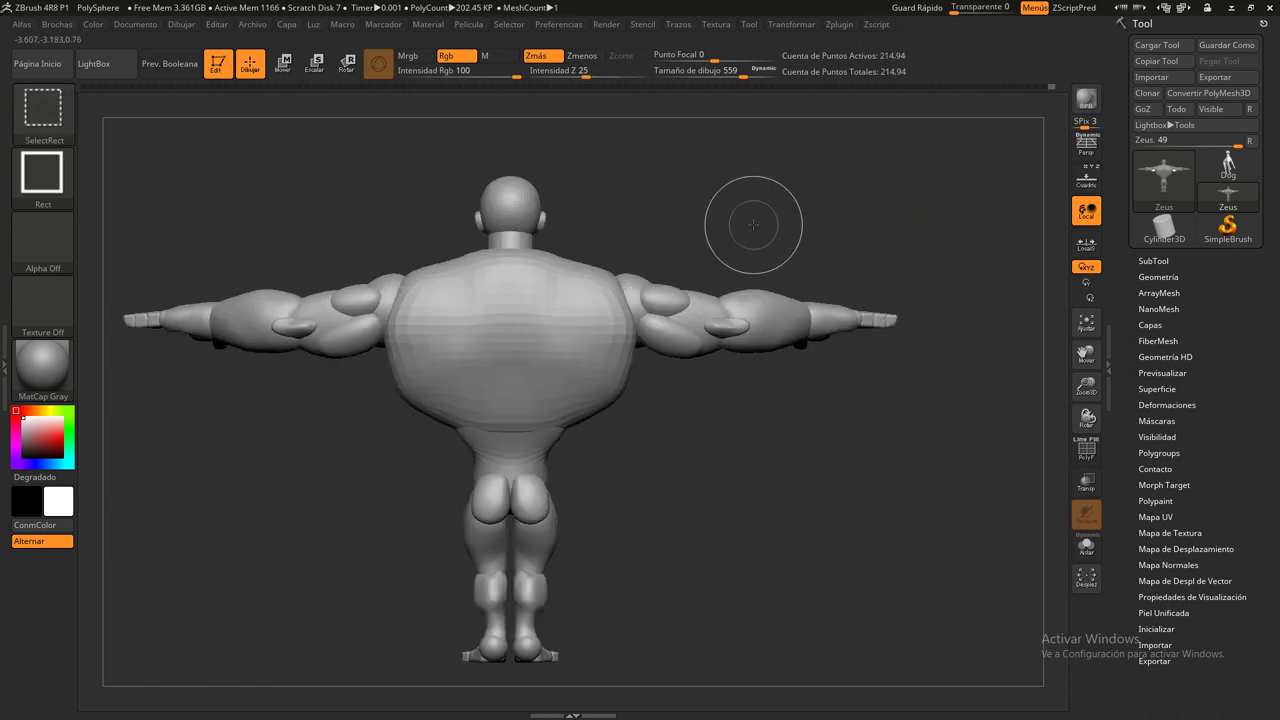
left_click_drag(873, 487, 949, 489, "shift")
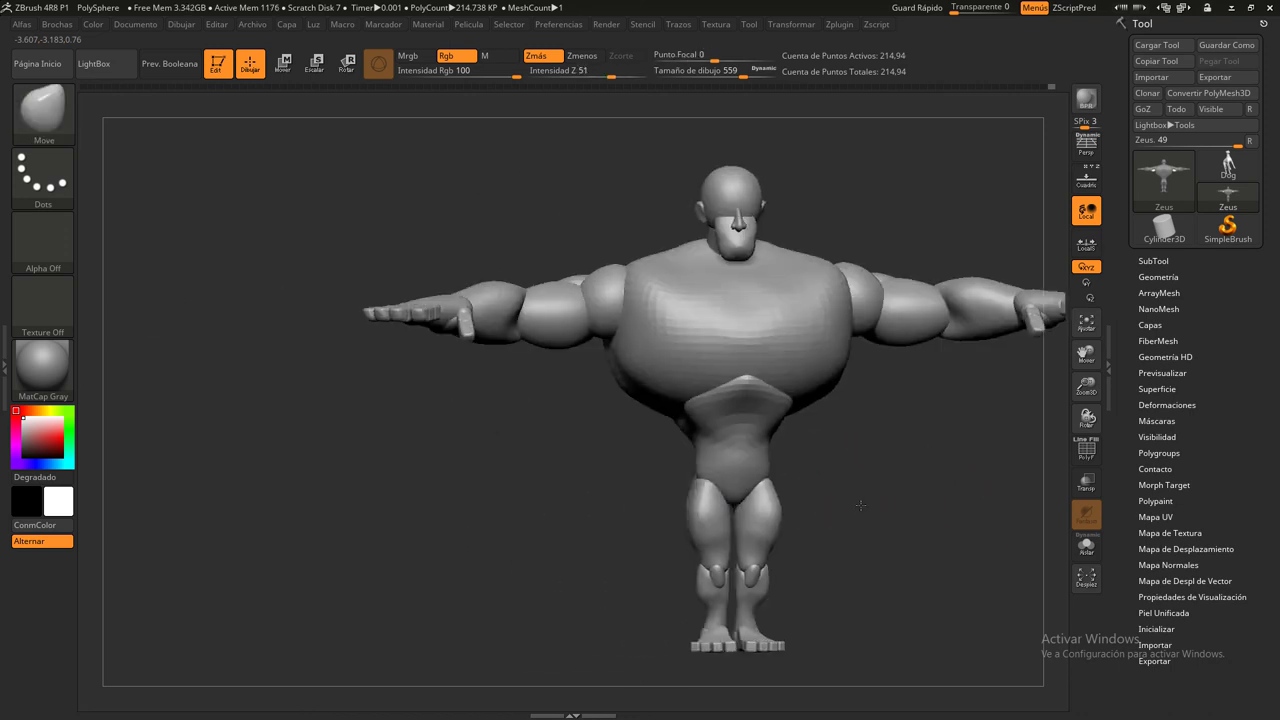
key("f")
mouse_move(836, 489)
left_mouse_down()
mouse_move(710, 436)
mouse_move(743, 436)
left_mouse_up()
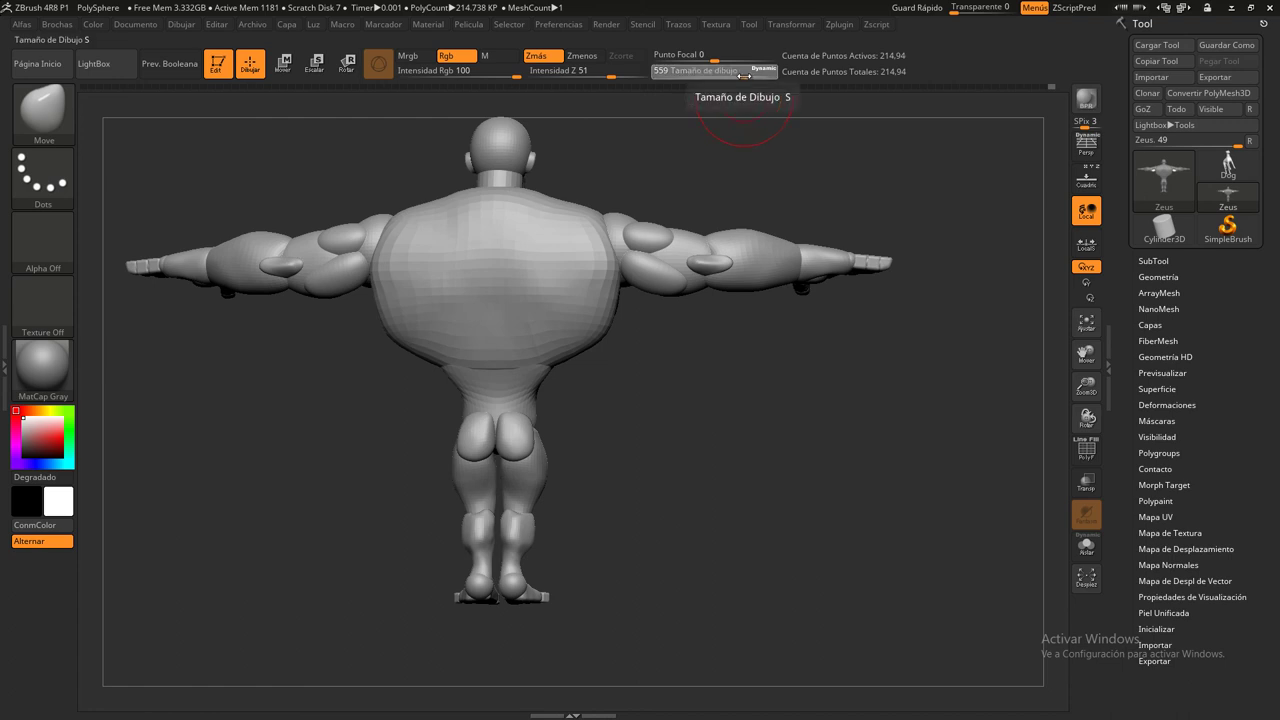
Review the model from side, underside and front, setting Draw Size to 794 then 593
left_click_drag(743, 75, 760, 75)
left_click_drag(767, 416, 573, 333)
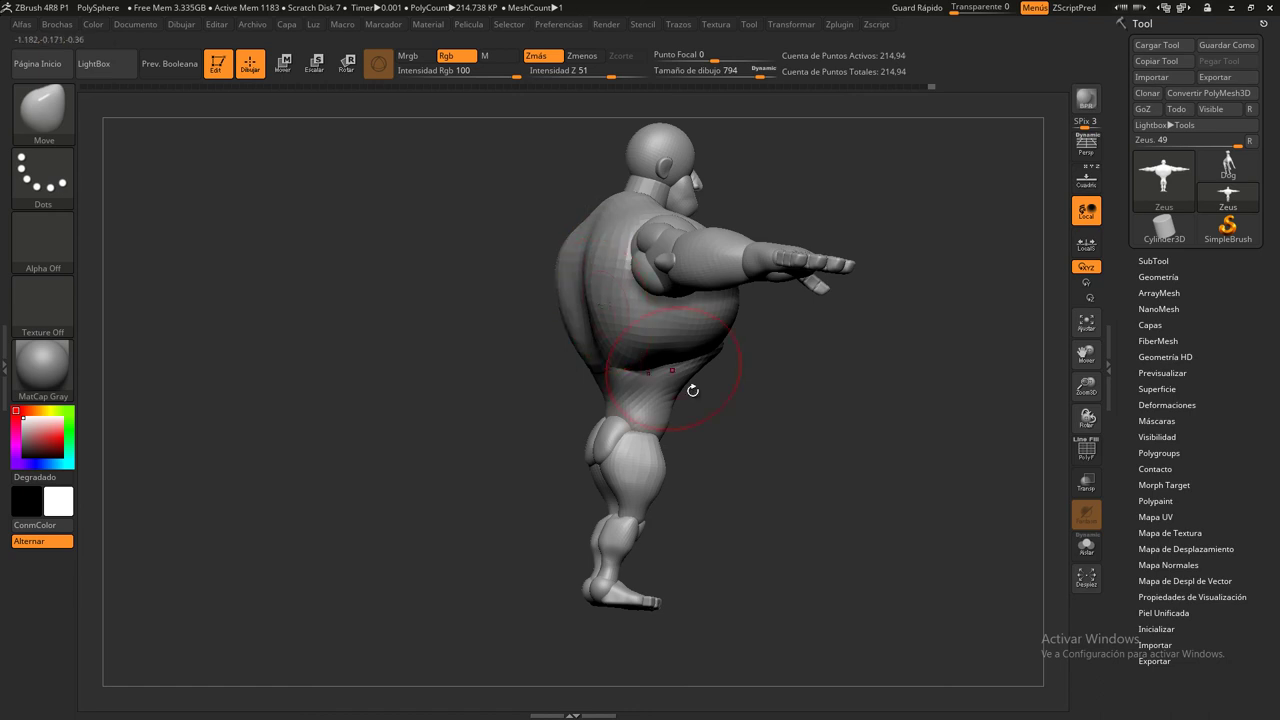
left_click_drag(692, 390, 592, 279)
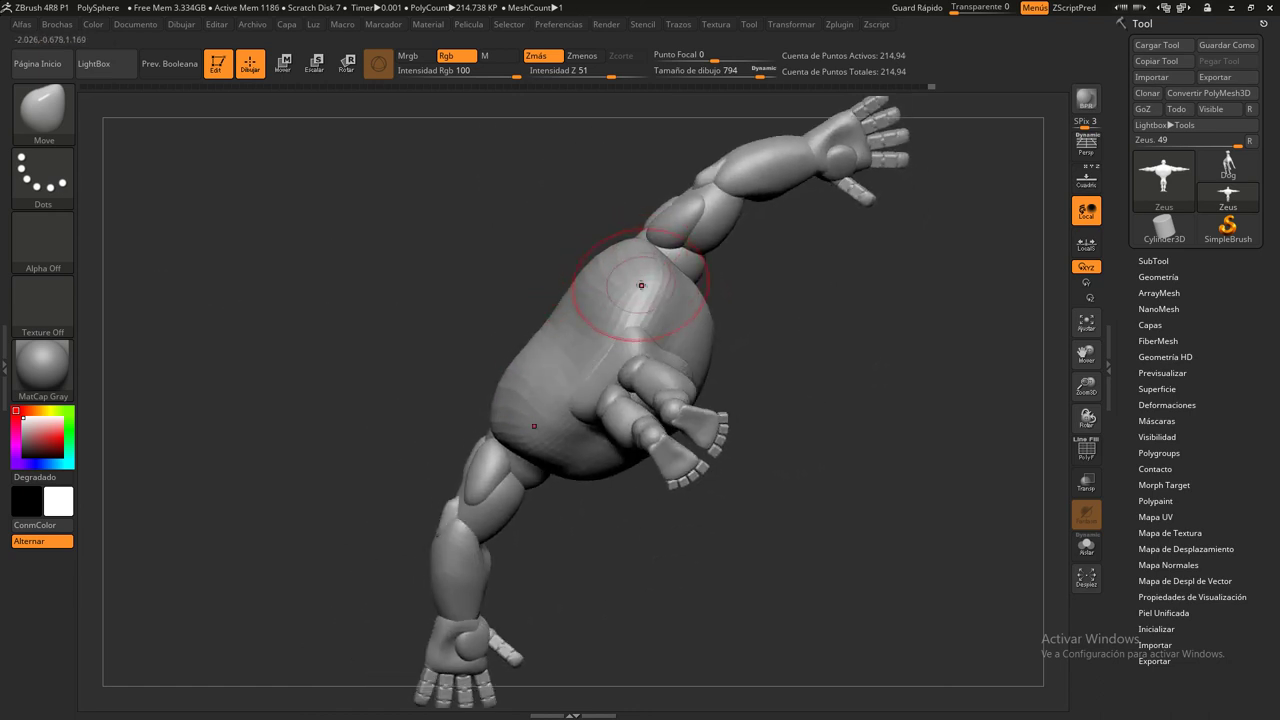
mouse_move(777, 323)
left_mouse_down()
mouse_move(842, 355)
mouse_move(843, 408)
left_mouse_up()
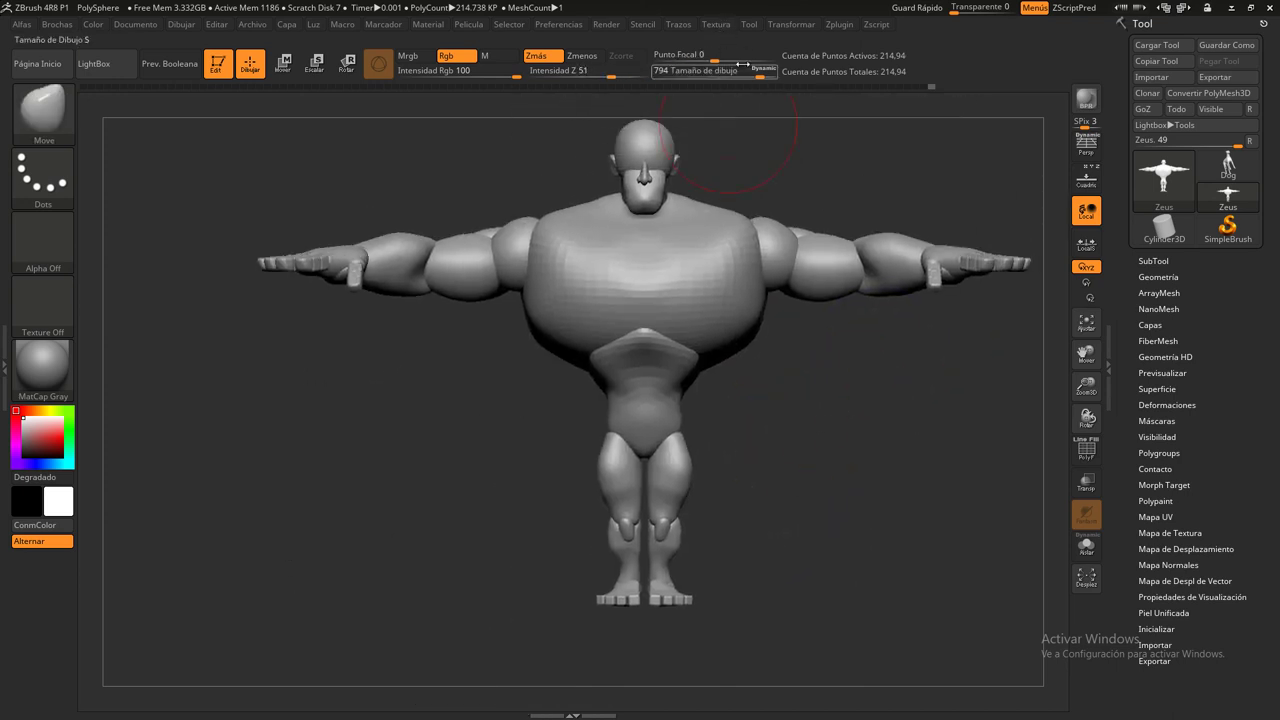
left_click_drag(742, 64, 718, 65)
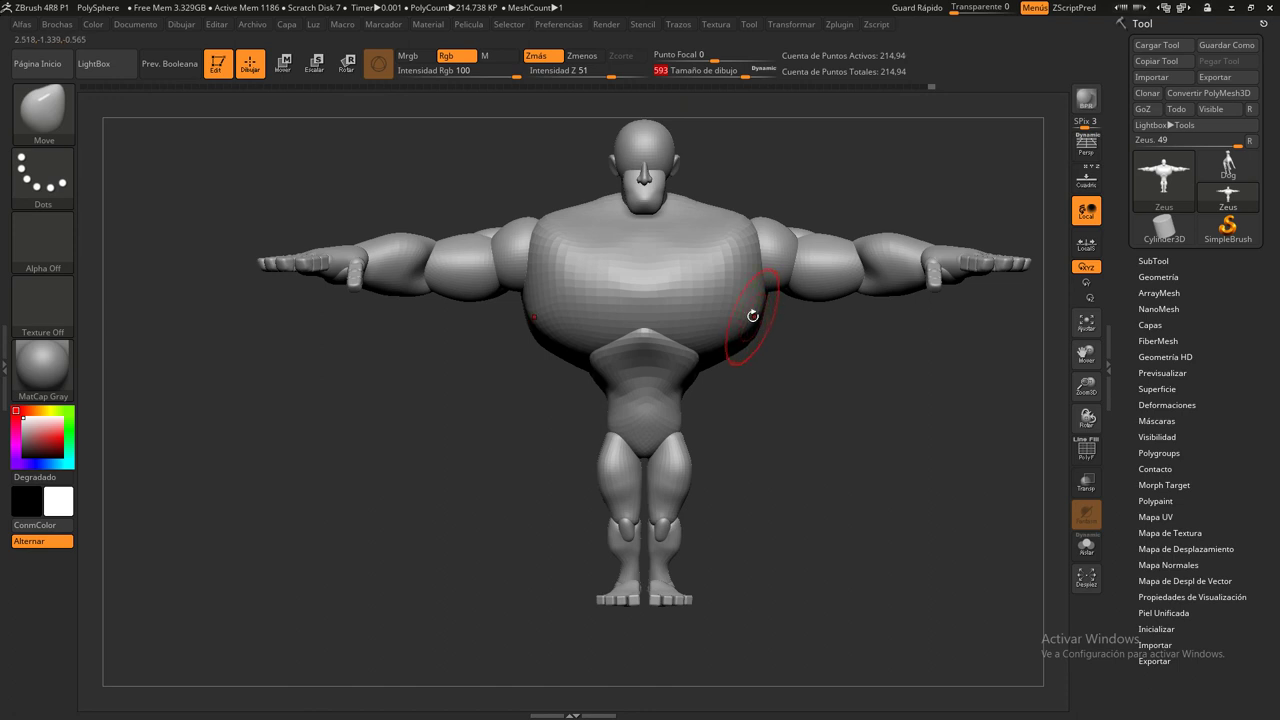
left_click_drag(752, 316, 787, 377)
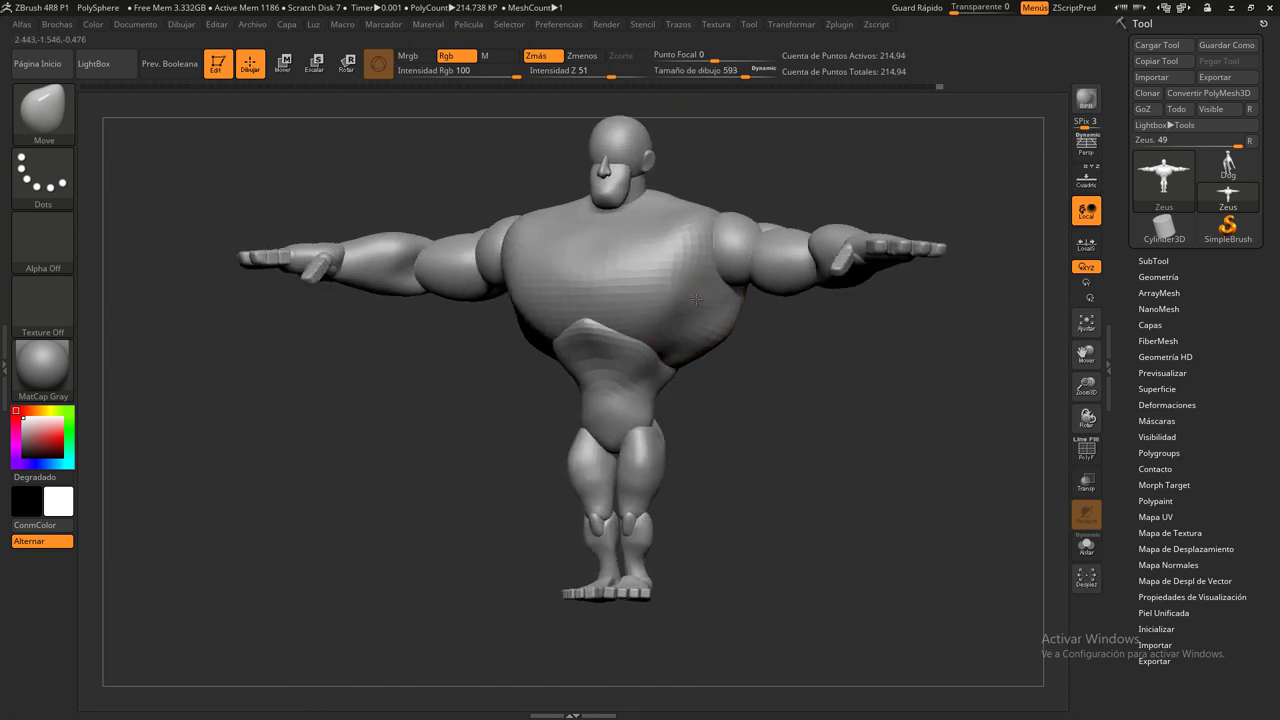
left_click_drag(743, 344, 700, 338)
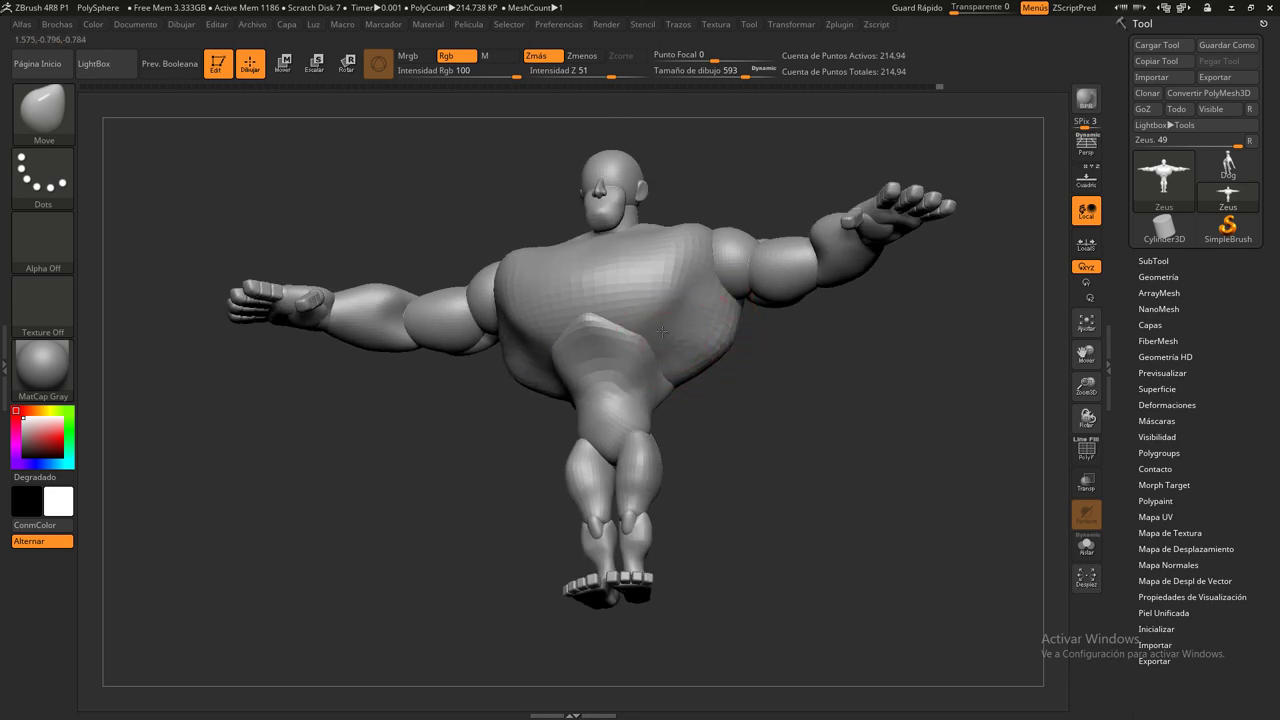
left_click_drag(786, 371, 825, 431, "shift")
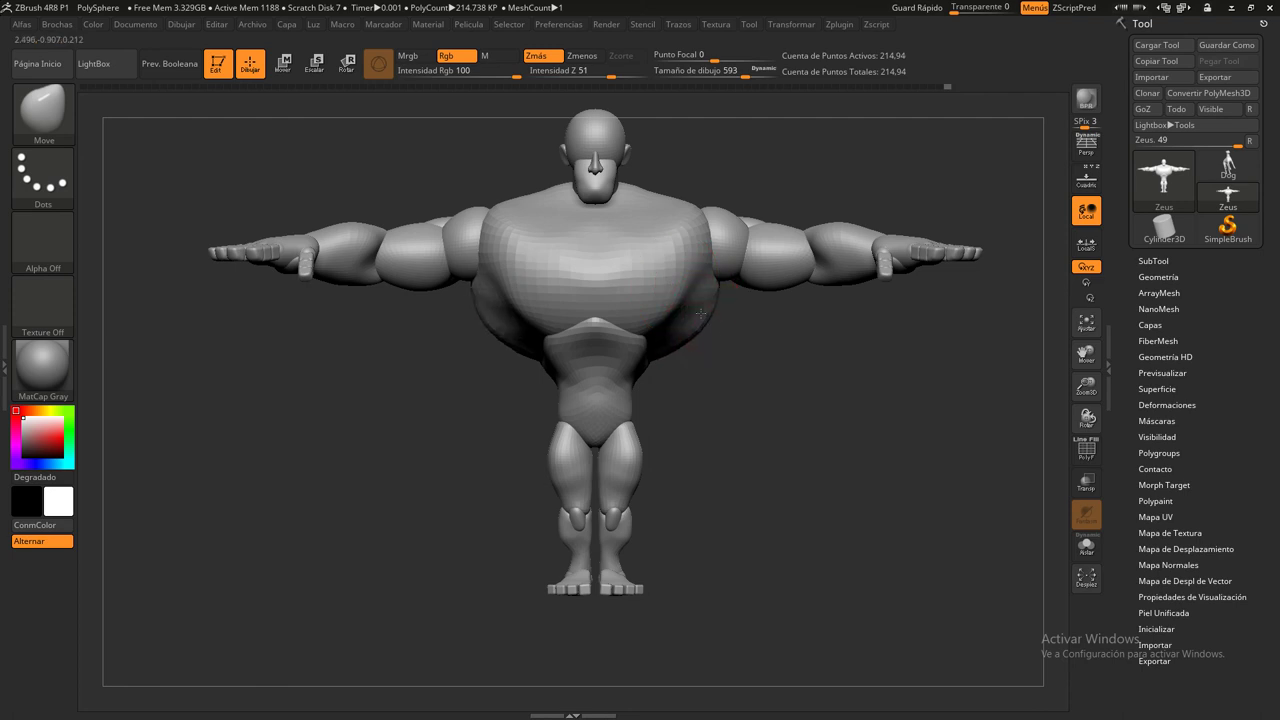
Isolate the chest piece and smooth its side dents and bottom-centre notch
left_click(632, 256, "ctrl+shift")
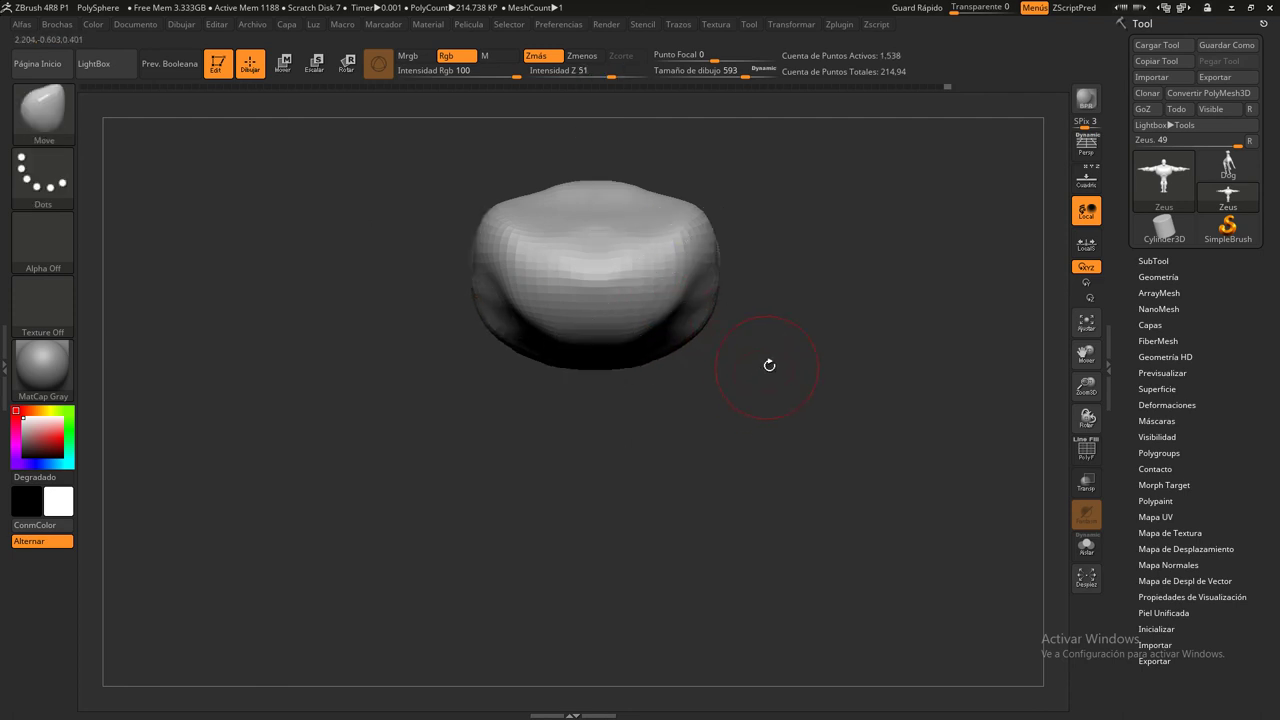
mouse_move(682, 297)
left_mouse_down("shift")
mouse_move(628, 345)
mouse_move(703, 271)
mouse_move(675, 325)
mouse_move(692, 292)
left_mouse_up("shift")
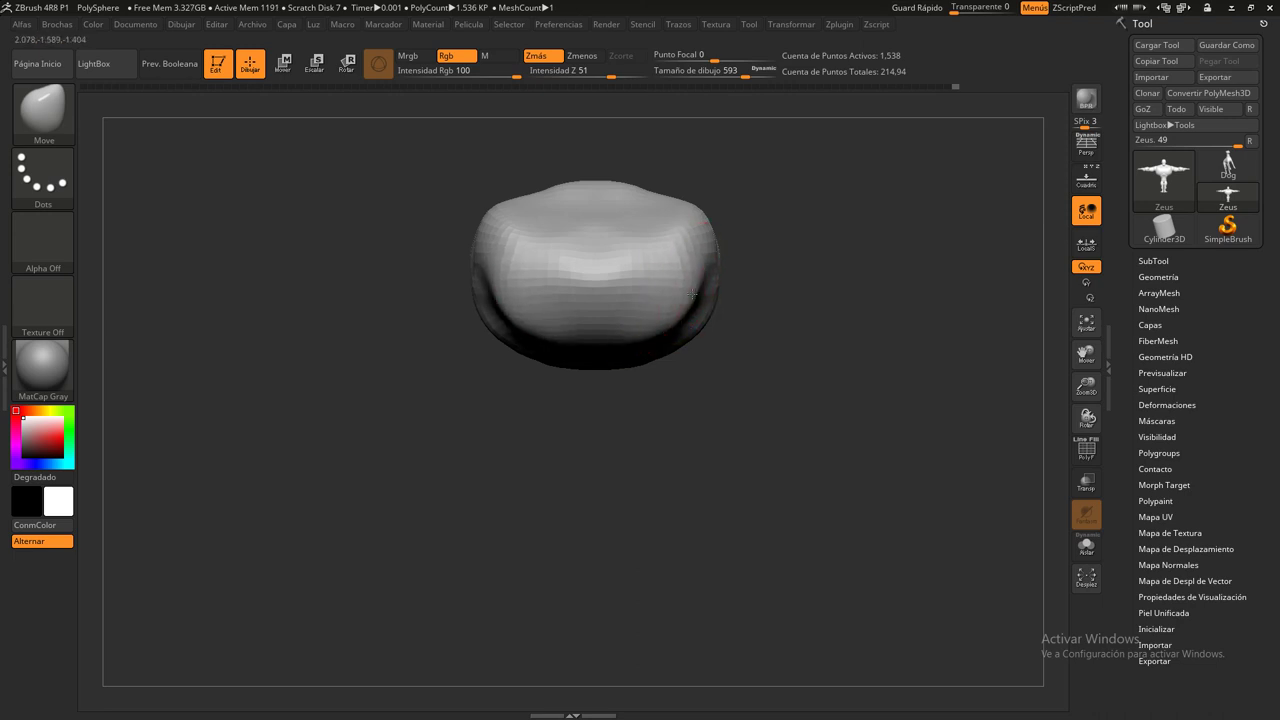
left_click(1087, 179)
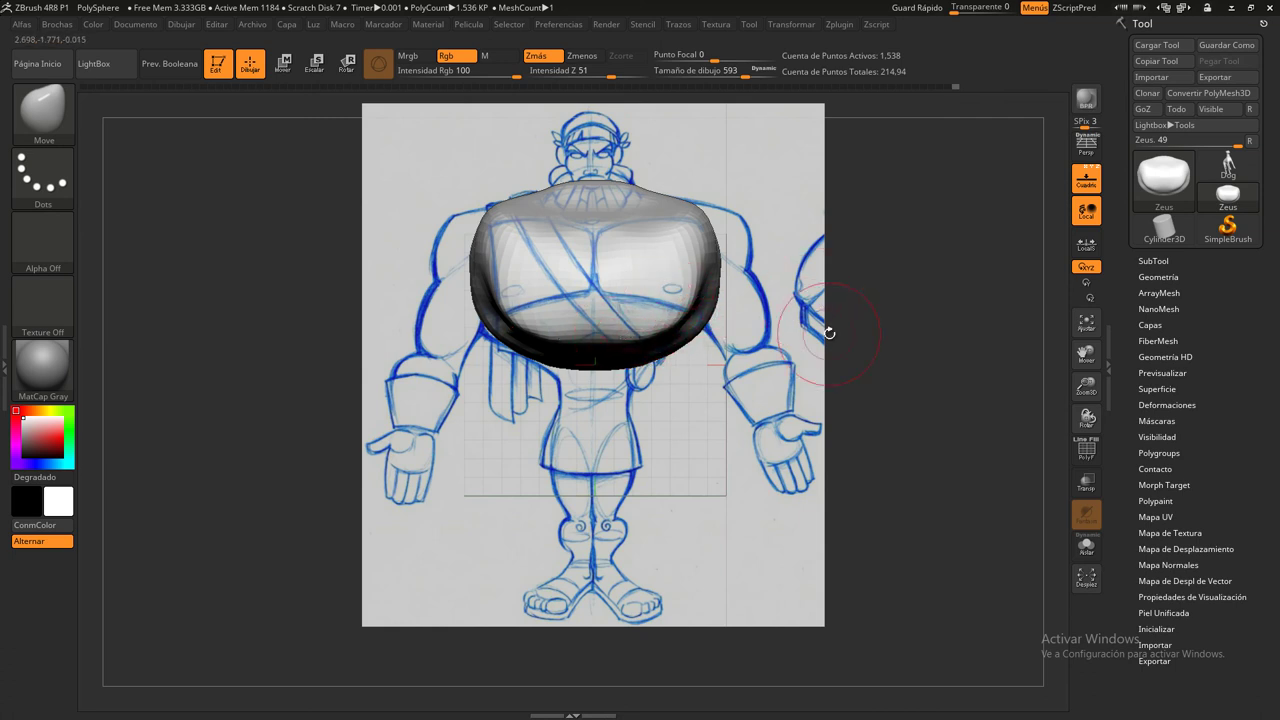
left_click_drag(557, 286, 580, 300, "shift")
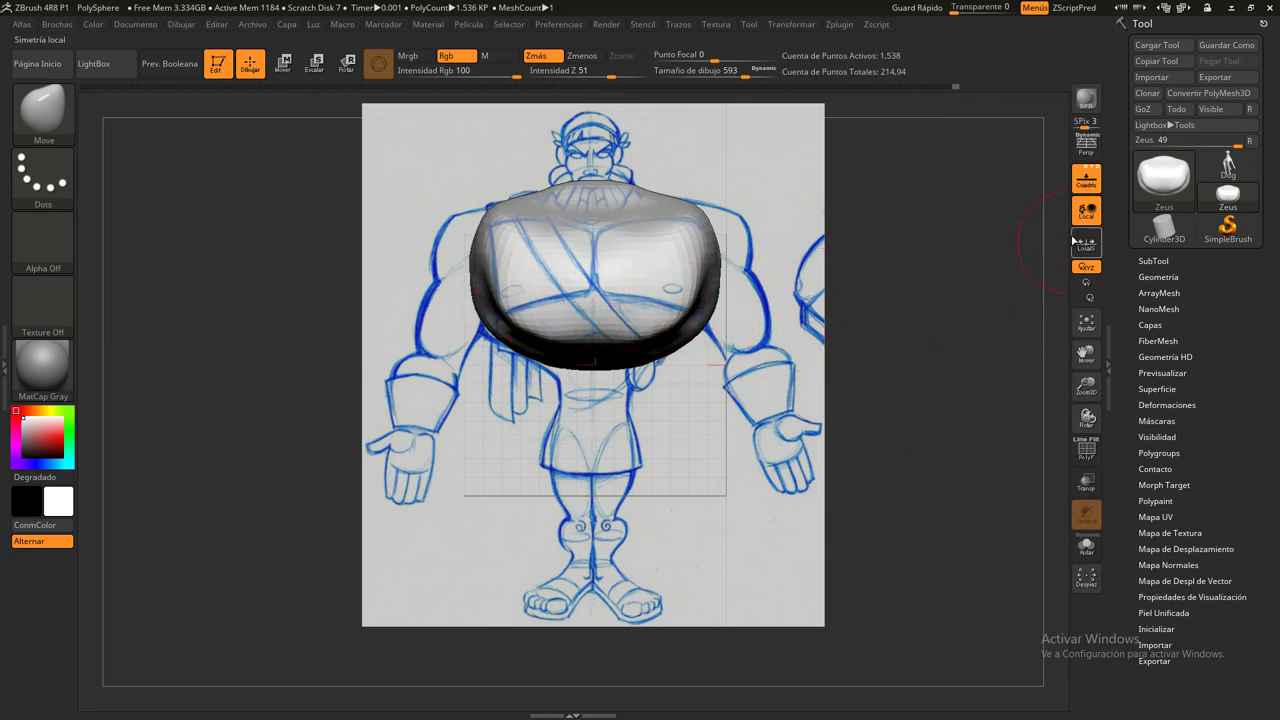
left_click(1087, 179)
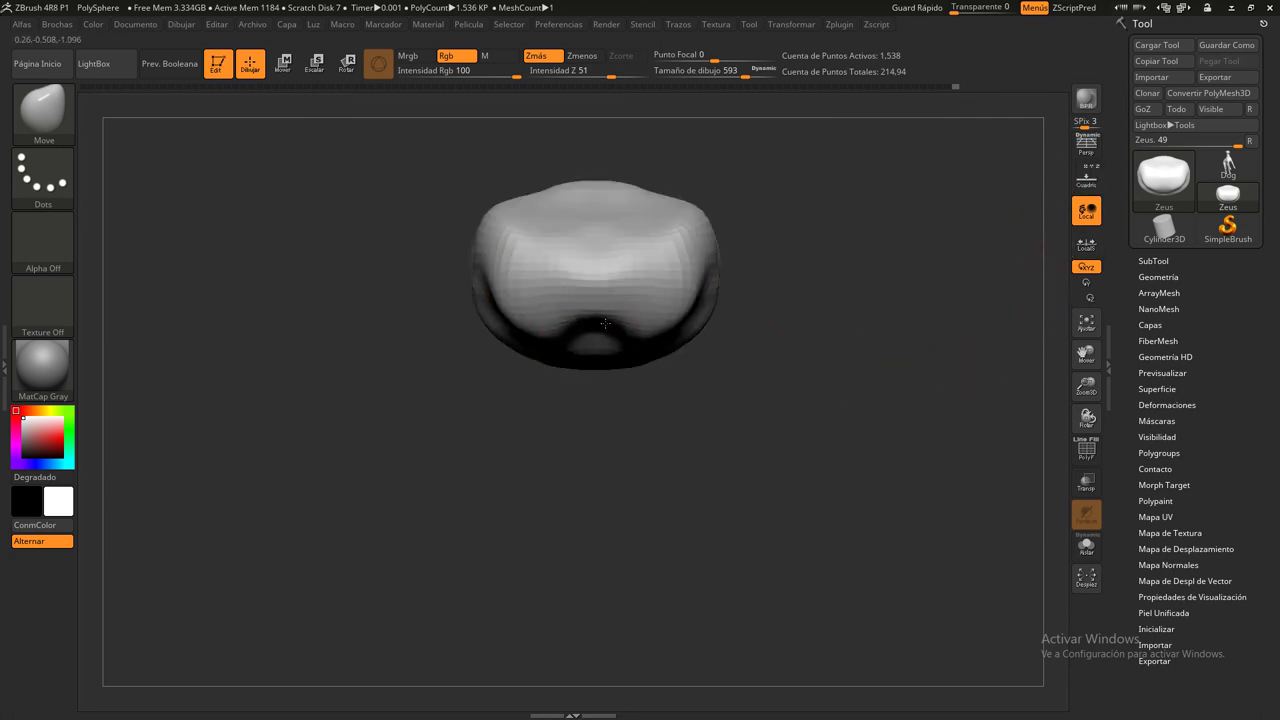
mouse_move(605, 323)
left_mouse_down("shift")
mouse_move(673, 315)
mouse_move(600, 300)
mouse_move(590, 322)
mouse_move(541, 321)
mouse_move(557, 337)
left_mouse_up("shift")
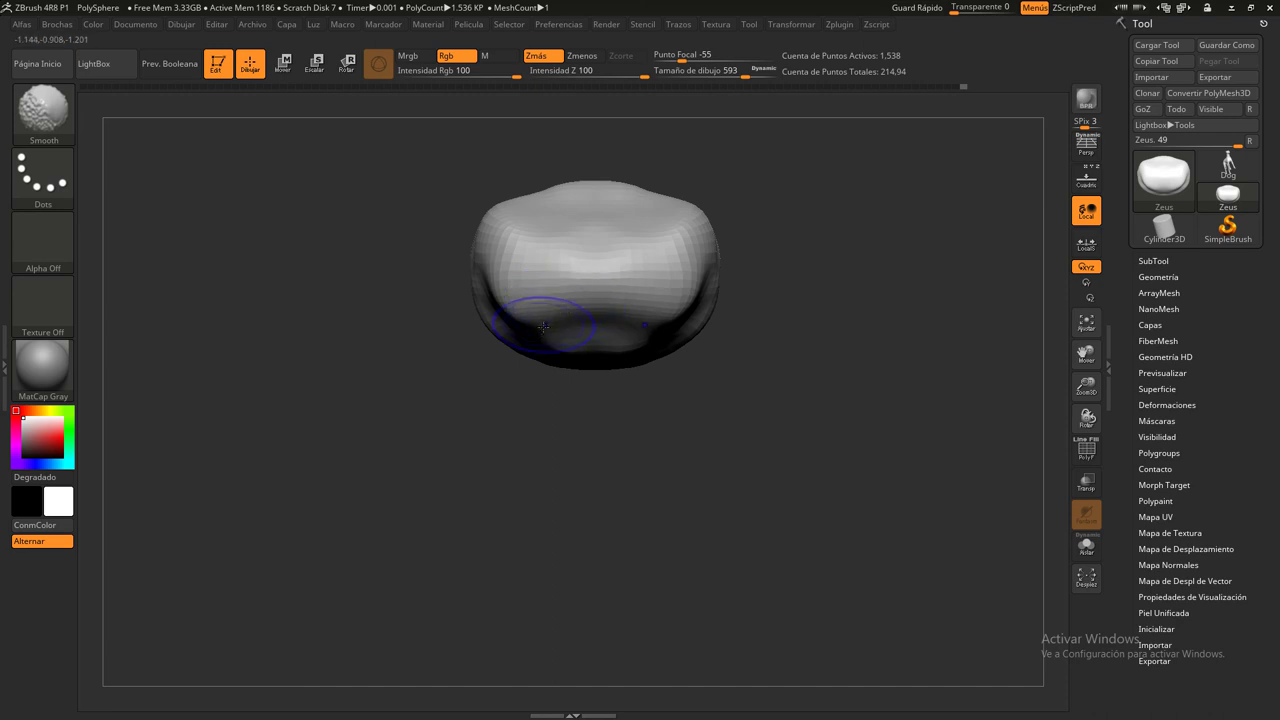
From the front with the reference sketch shown, widen the piece's sides and smooth the lower belly
mouse_move(658, 380)
left_mouse_down()
mouse_move(722, 388)
mouse_move(701, 397)
mouse_move(611, 346)
mouse_move(622, 355)
left_mouse_up()
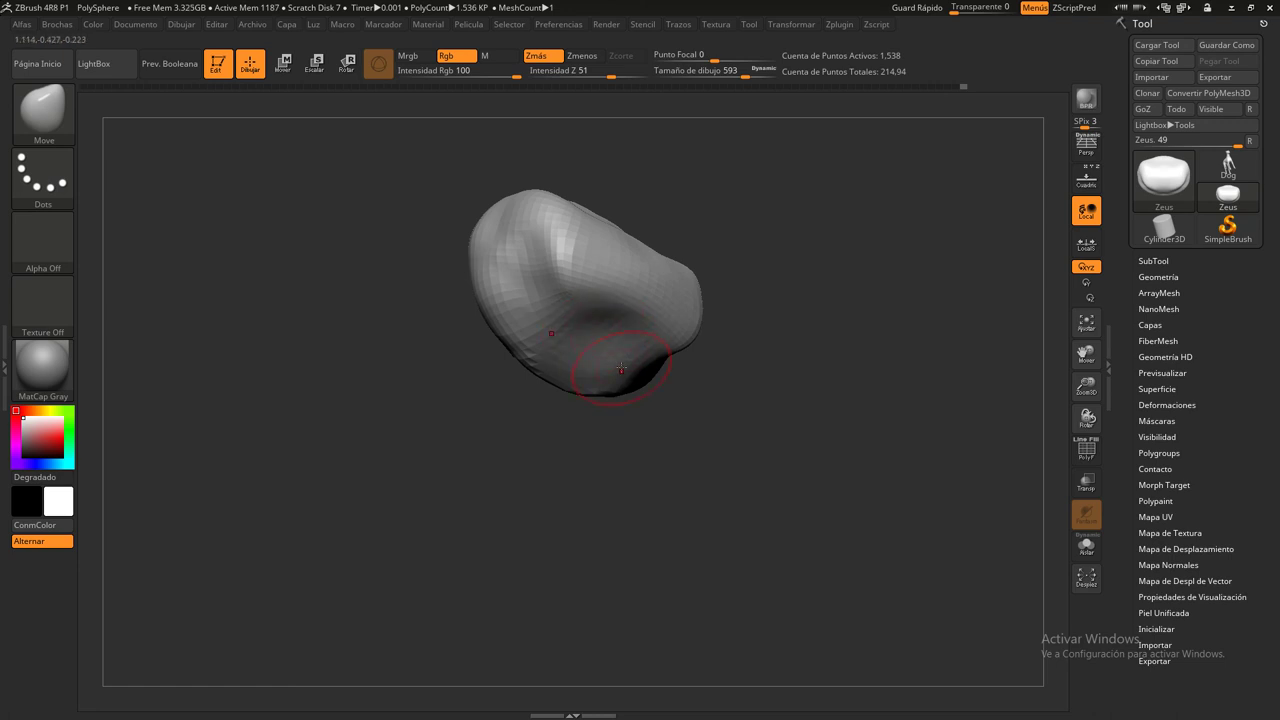
left_click_drag(829, 429, 700, 420, "shift")
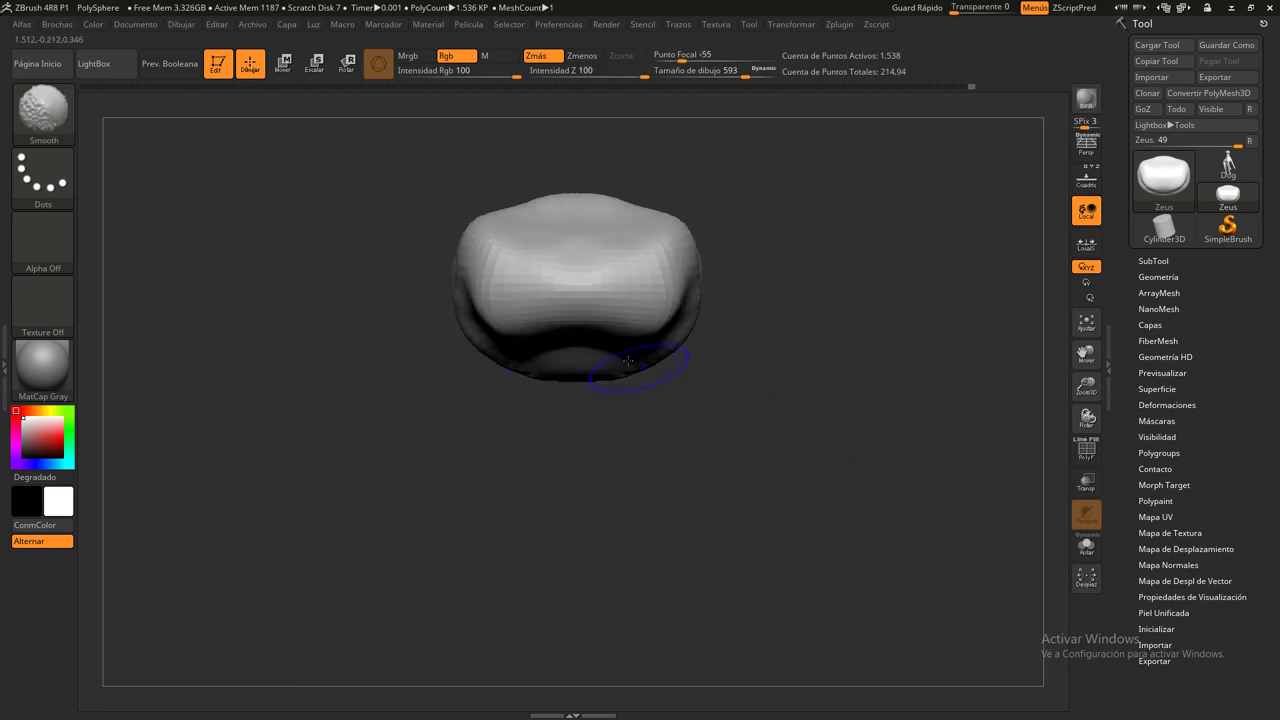
left_click_drag(482, 307, 467, 306)
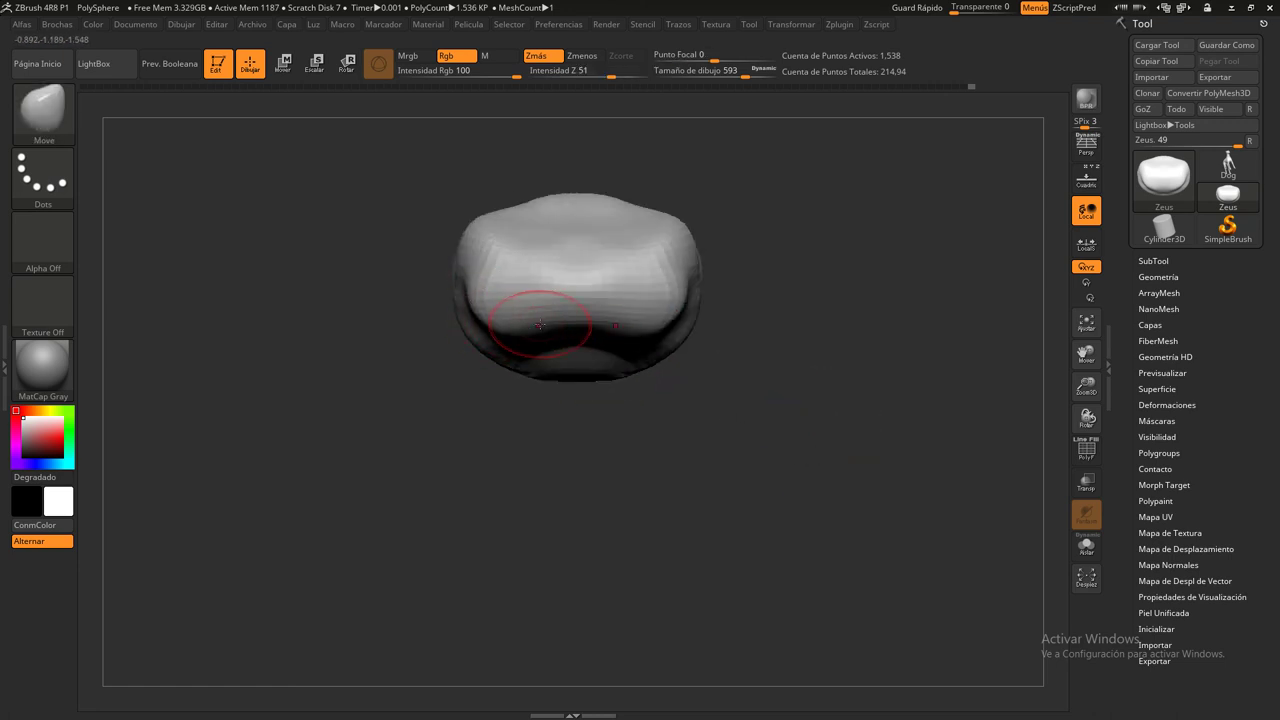
left_click_drag(540, 324, 530, 288)
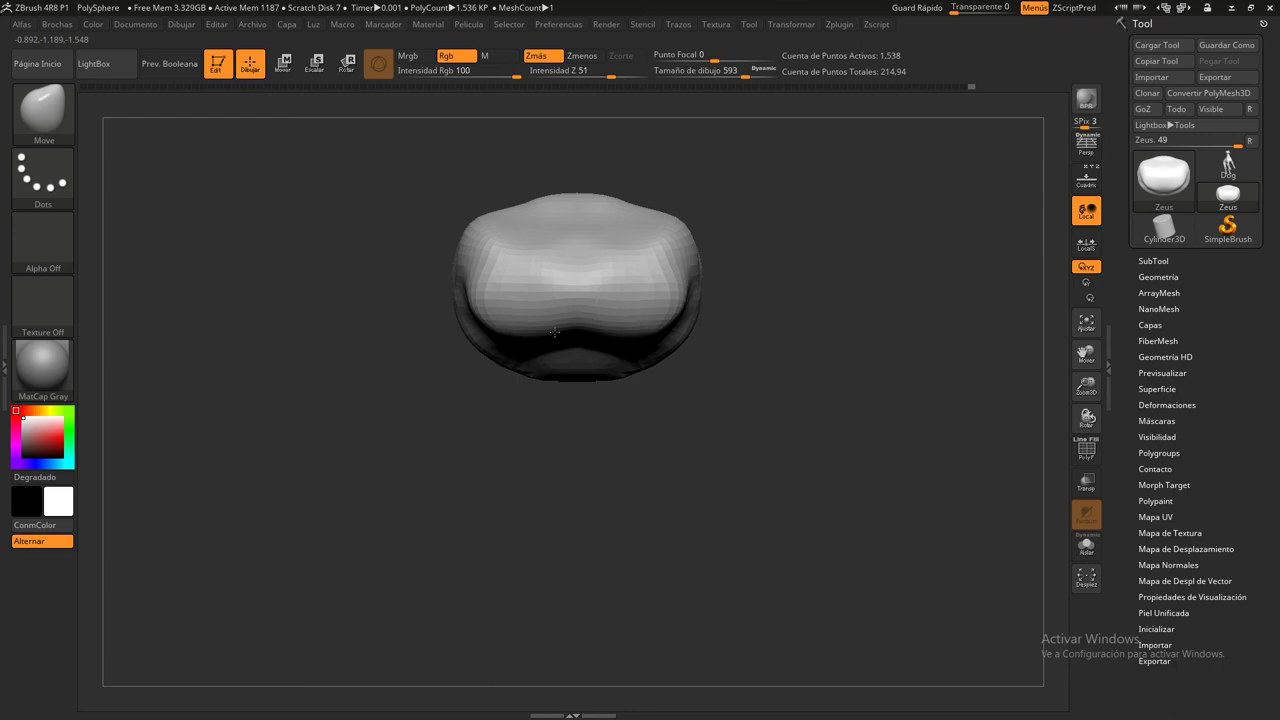
left_click(1085, 183)
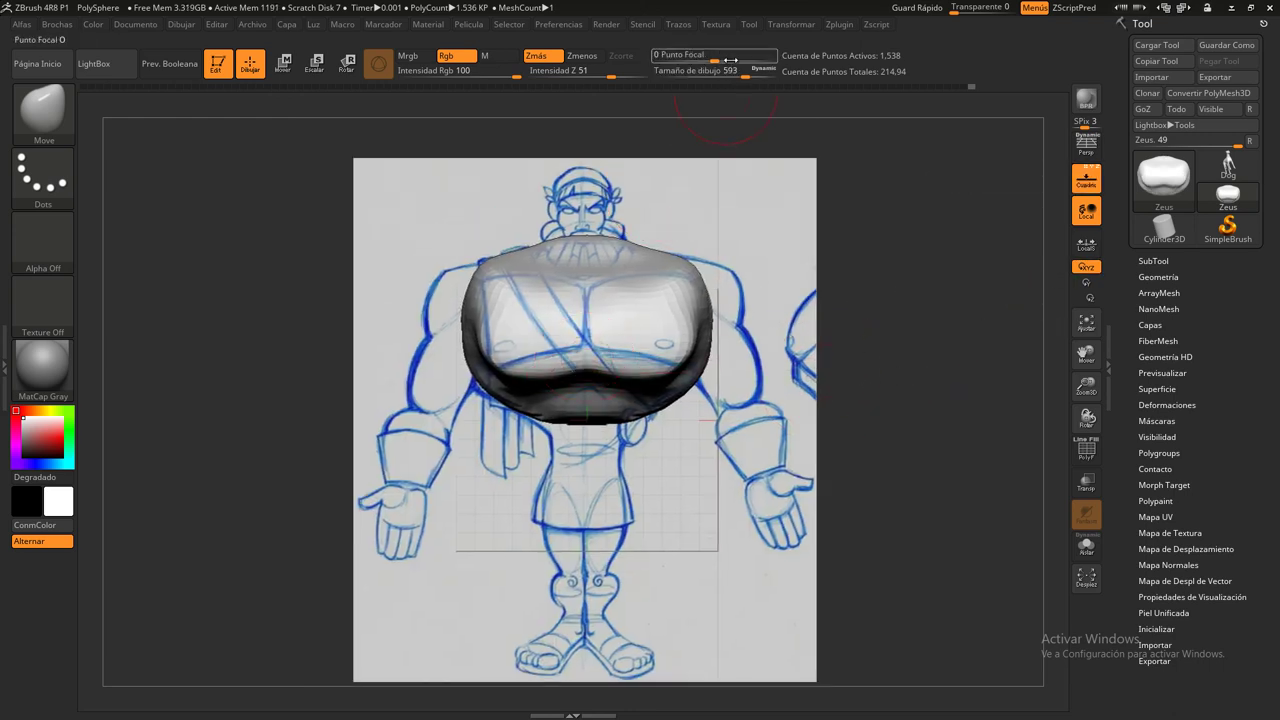
left_click_drag(731, 75, 749, 75)
mouse_move(614, 300)
left_mouse_down()
mouse_move(600, 370)
mouse_move(644, 364)
mouse_move(615, 356)
mouse_move(642, 380)
left_mouse_up()
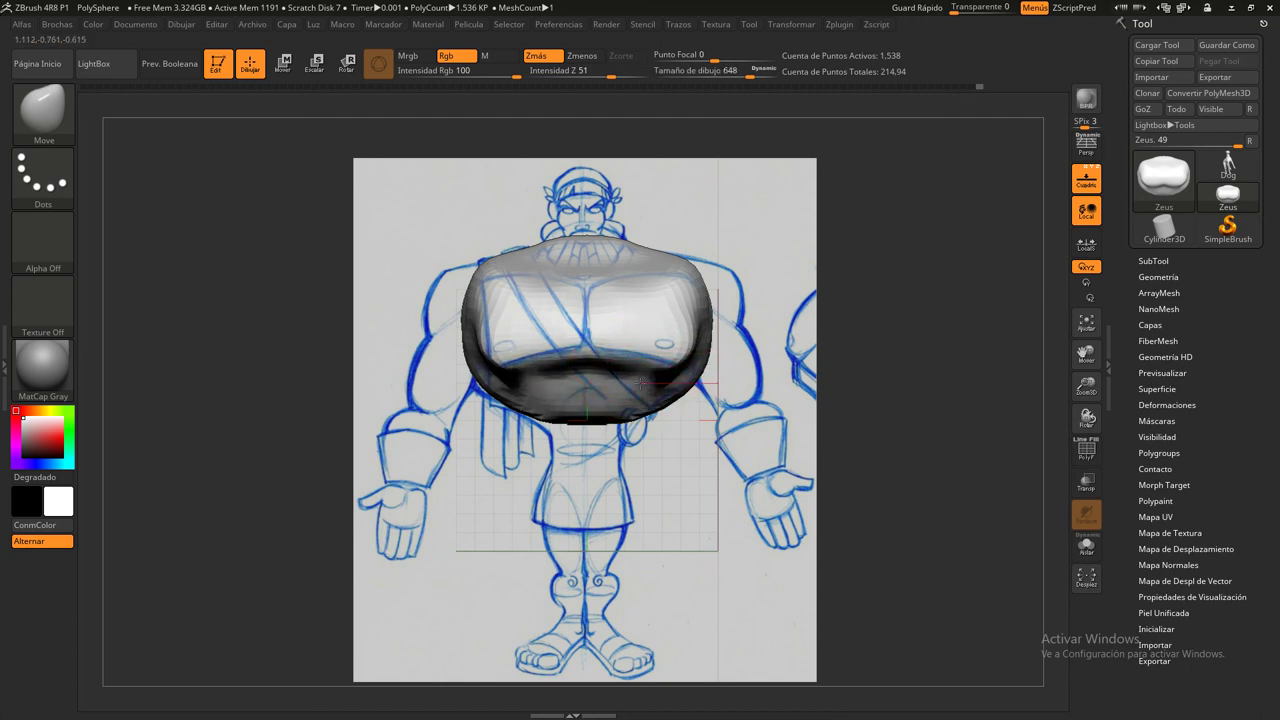
left_click_drag(745, 61, 682, 61)
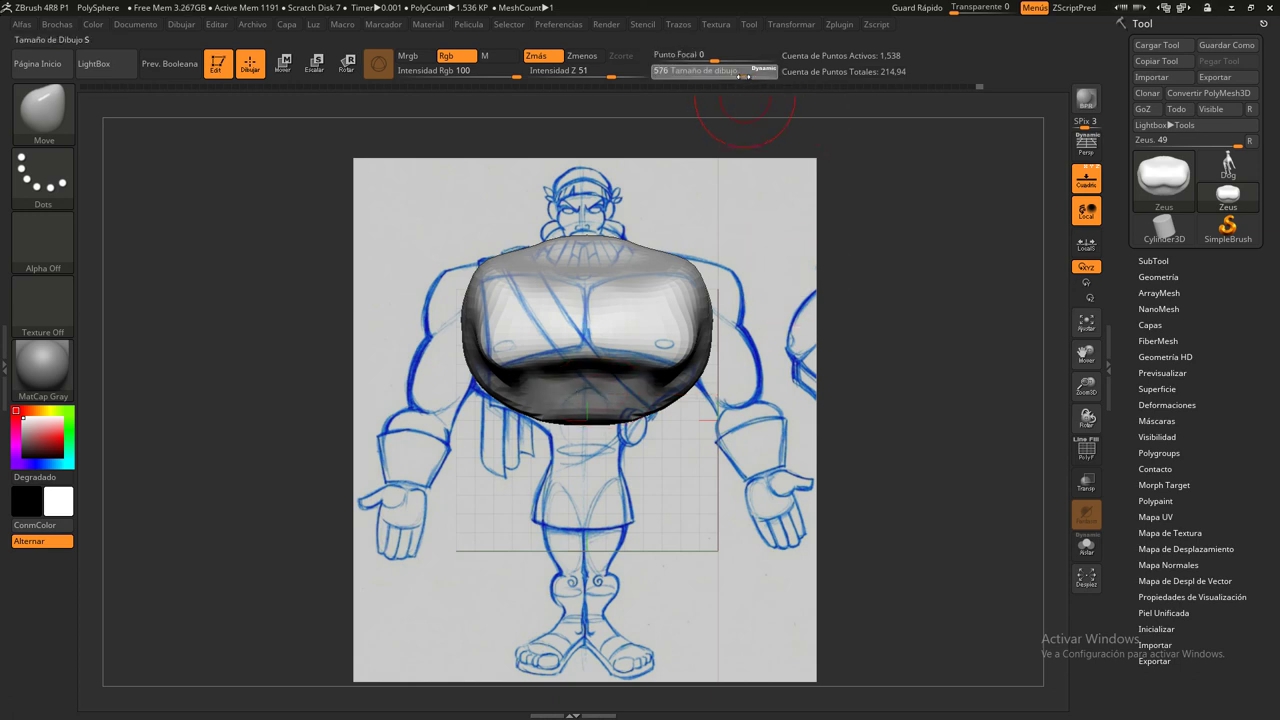
mouse_move(600, 410)
left_mouse_down("shift")
mouse_move(648, 385)
mouse_move(685, 291)
left_mouse_up("shift")
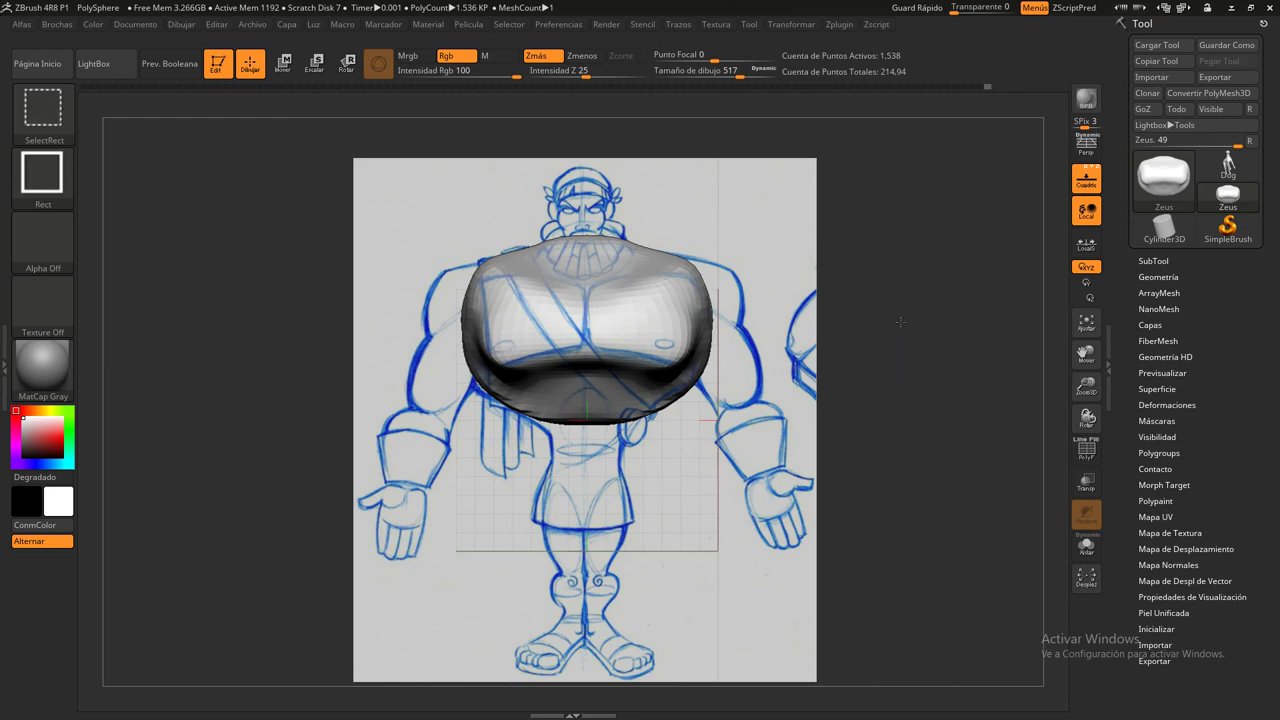
Line up with the side sketch and pull the isolated belly piece's top tip up and out
left_click(900, 380, "ctrl+shift")
mouse_move(894, 386)
left_mouse_down()
mouse_move(849, 468)
mouse_move(910, 463)
left_mouse_up()
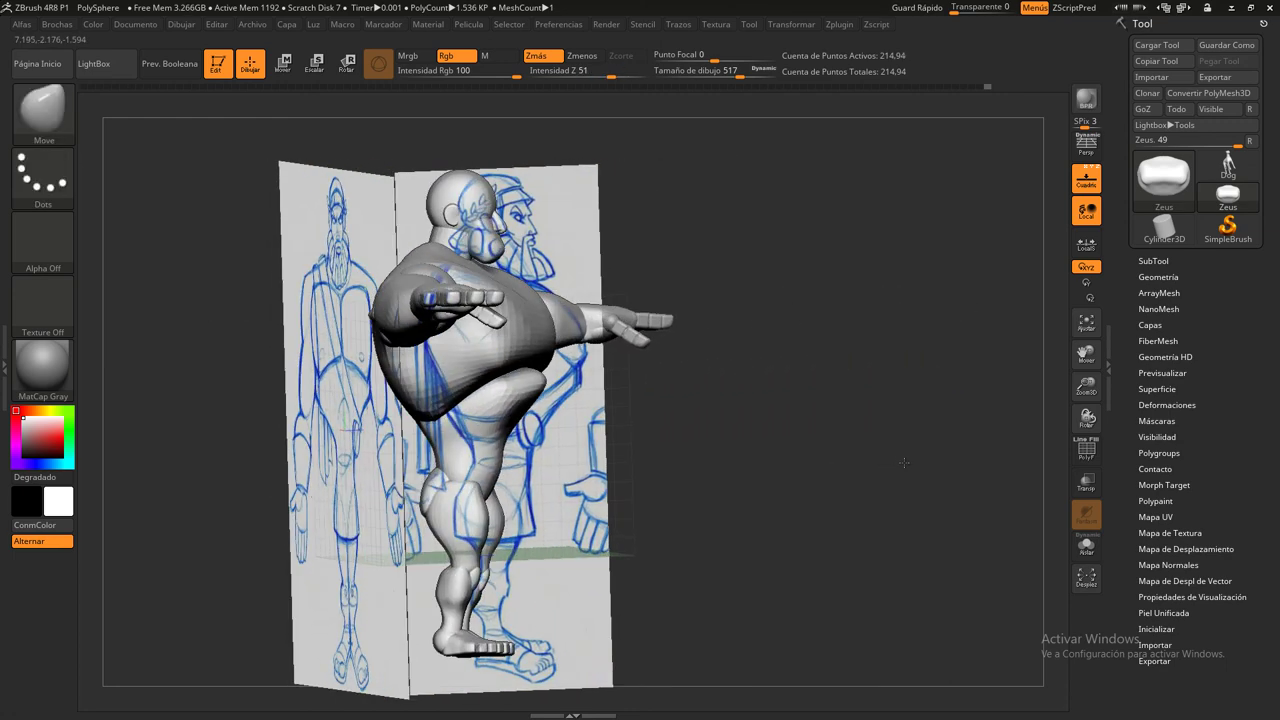
mouse_move(620, 465)
left_mouse_down("shift")
mouse_move(658, 367)
mouse_move(731, 463)
mouse_move(654, 351)
left_mouse_up("shift")
left_click(540, 352, "ctrl+shift")
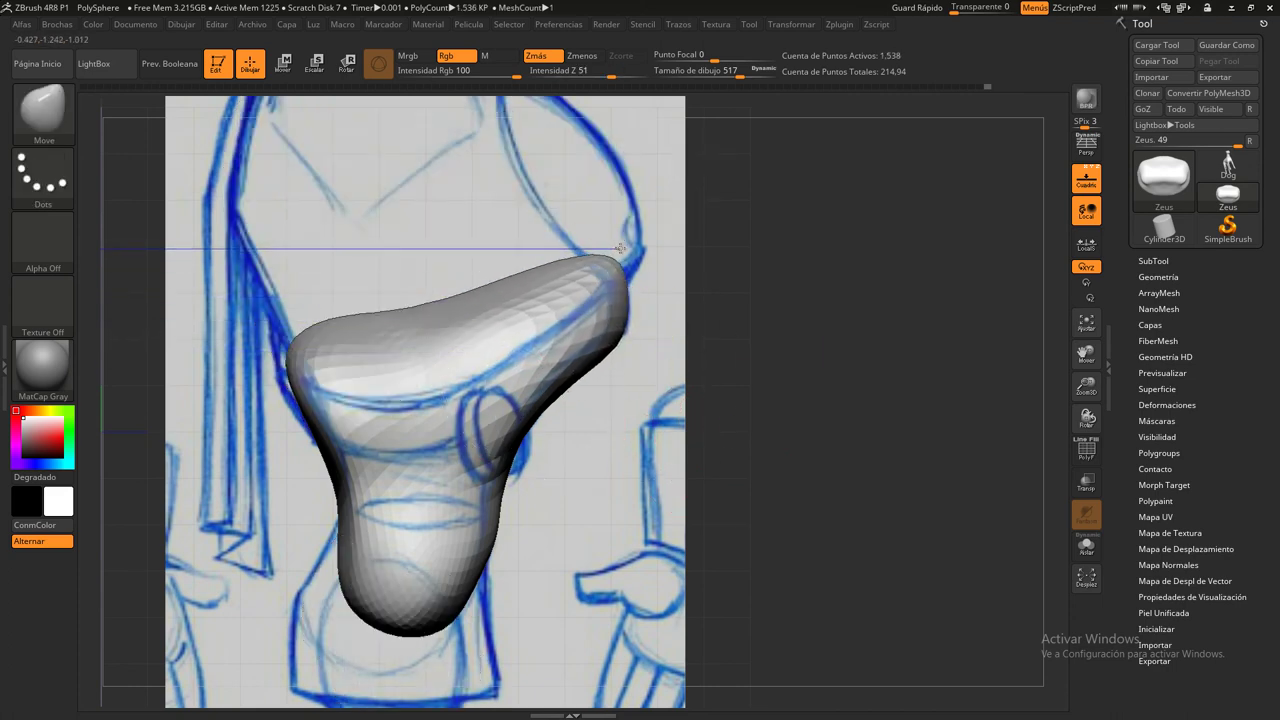
left_click_drag(593, 257, 603, 251)
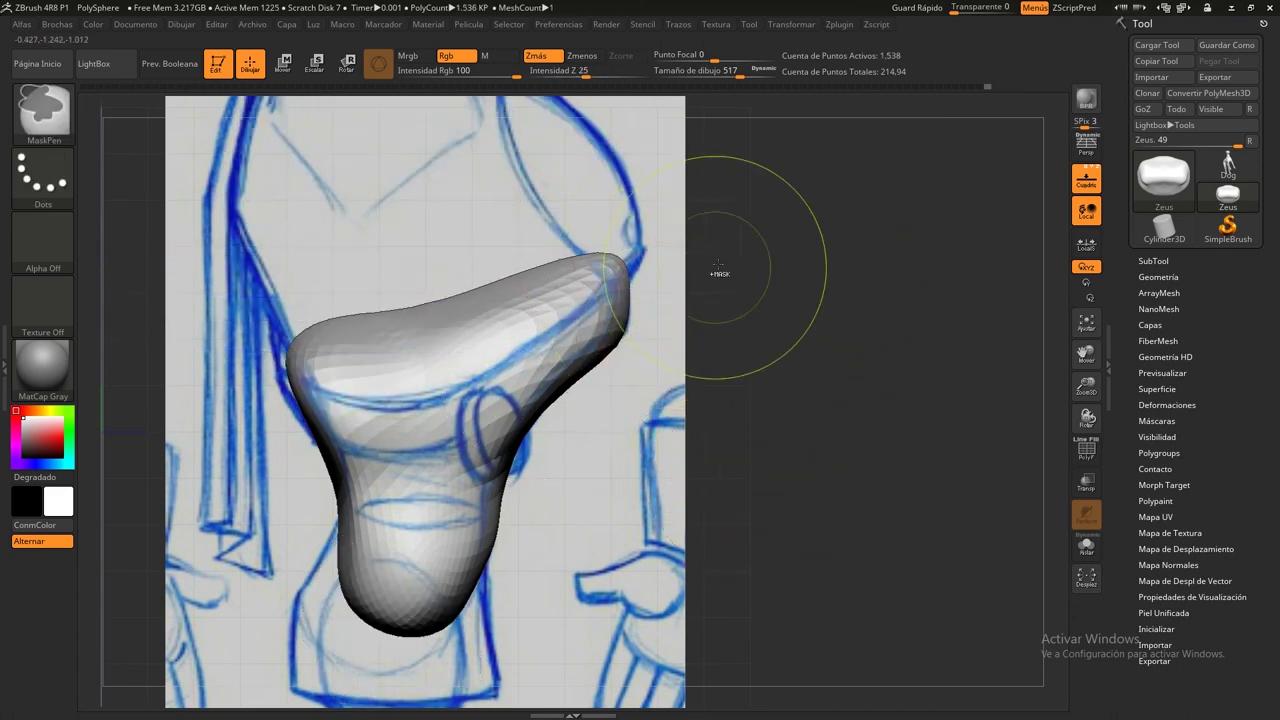
left_click_drag(728, 206, 282, 712, "ctrl+shift")
With the body shown again, widen the belly piece's top on both sides from the front
left_click(801, 348, "ctrl+shift")
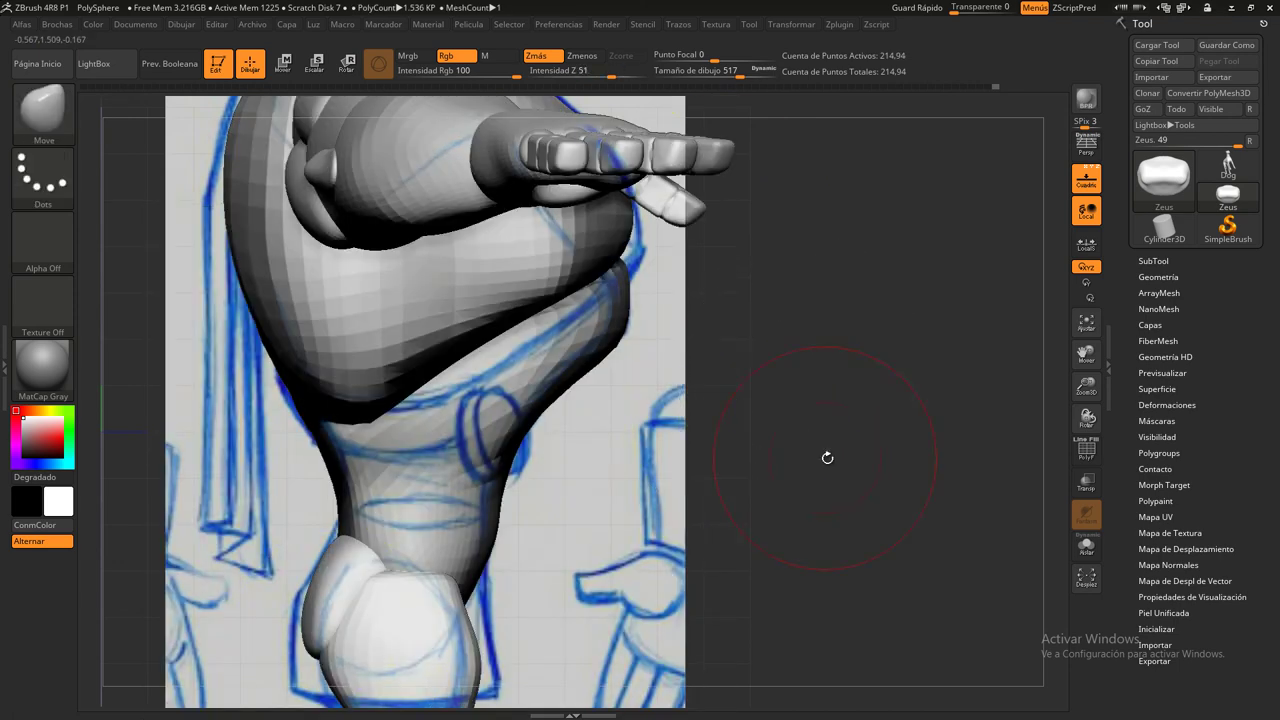
left_click_drag(700, 330, 738, 302, "shift")
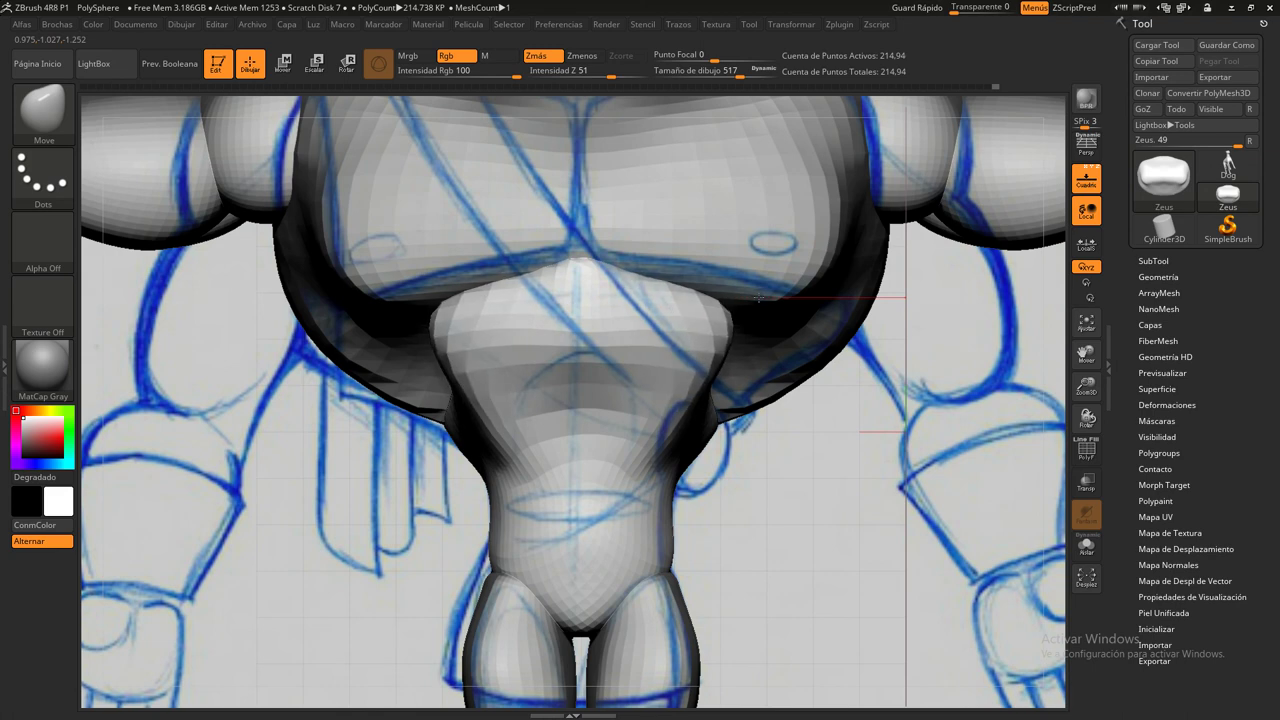
left_click_drag(718, 398, 760, 388)
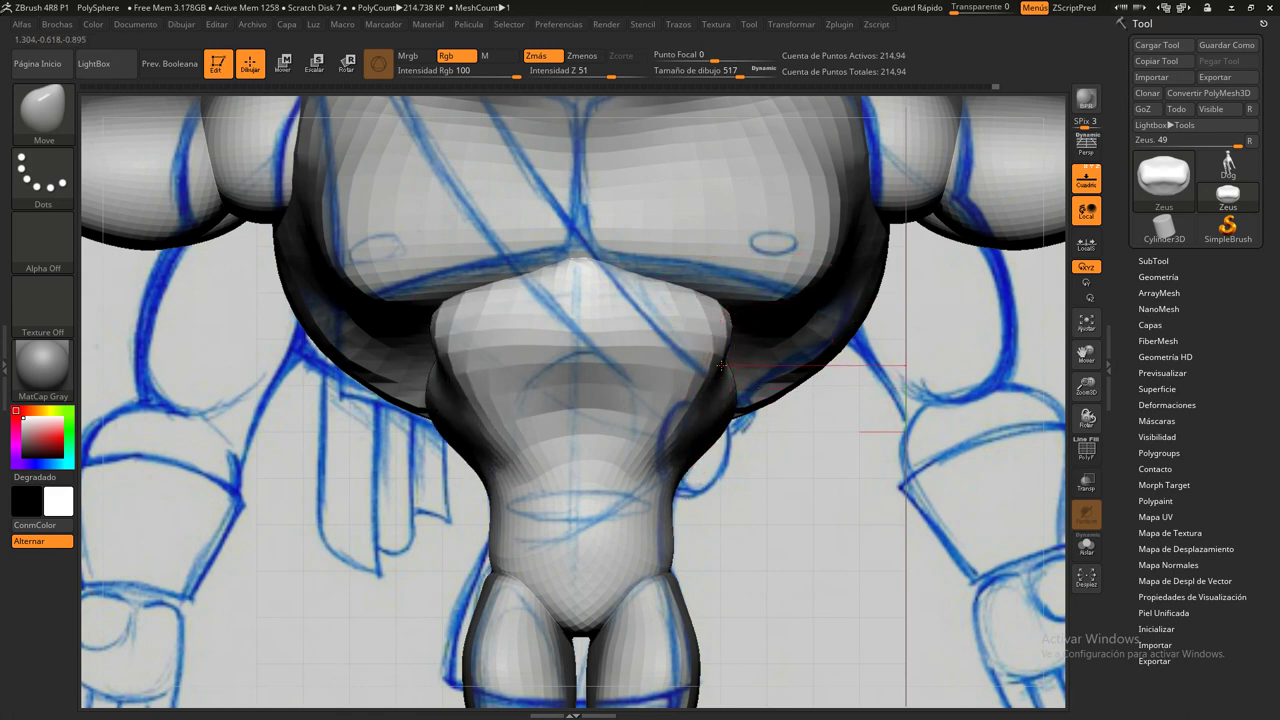
left_click_drag(736, 330, 742, 318)
left_click_drag(732, 367, 752, 371)
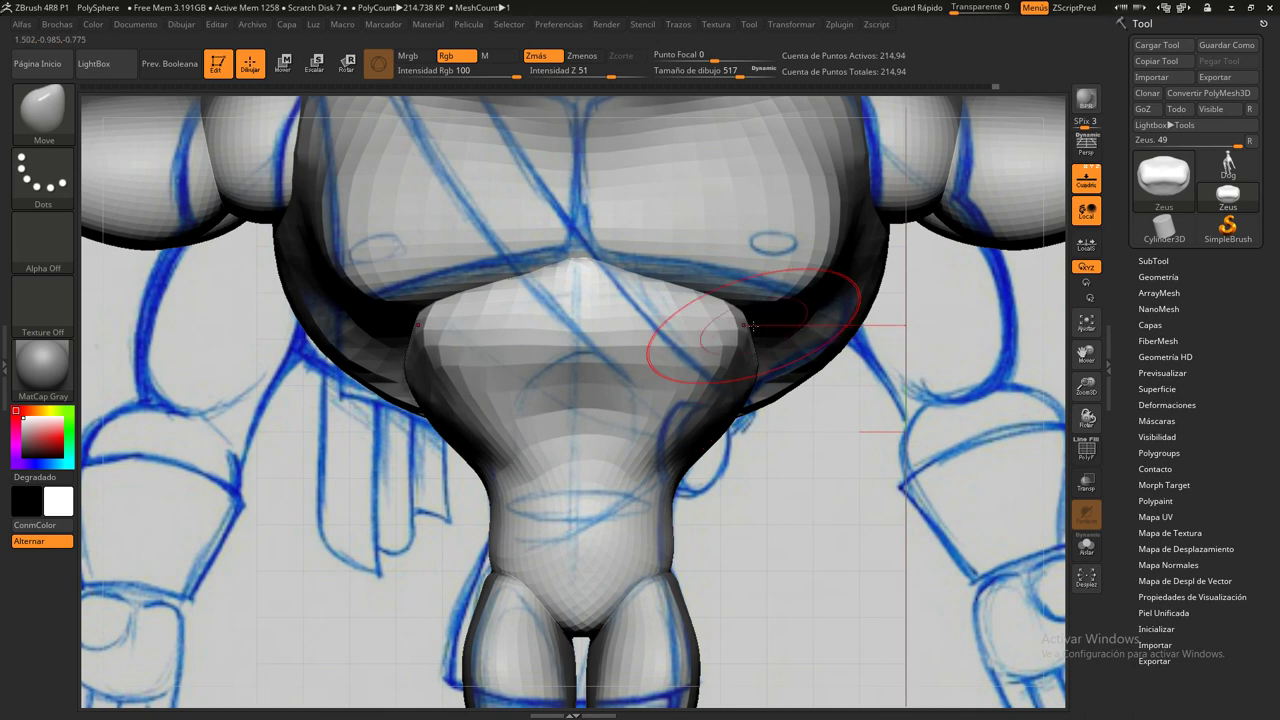
left_click_drag(700, 335, 745, 325)
With the sketch hidden, smooth the lower belly and the belly piece's upper edge
left_click(1087, 181)
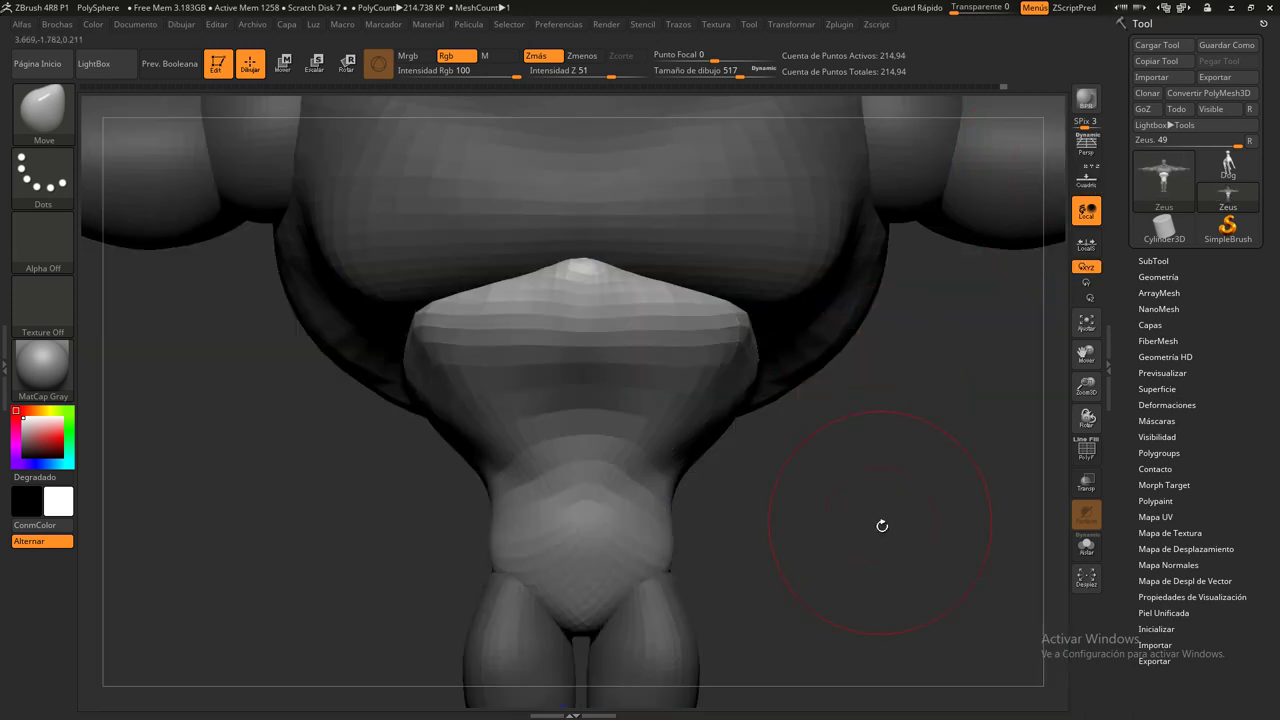
key("f")
mouse_move(760, 507)
left_mouse_down()
mouse_move(860, 500)
mouse_move(757, 494)
left_mouse_up()
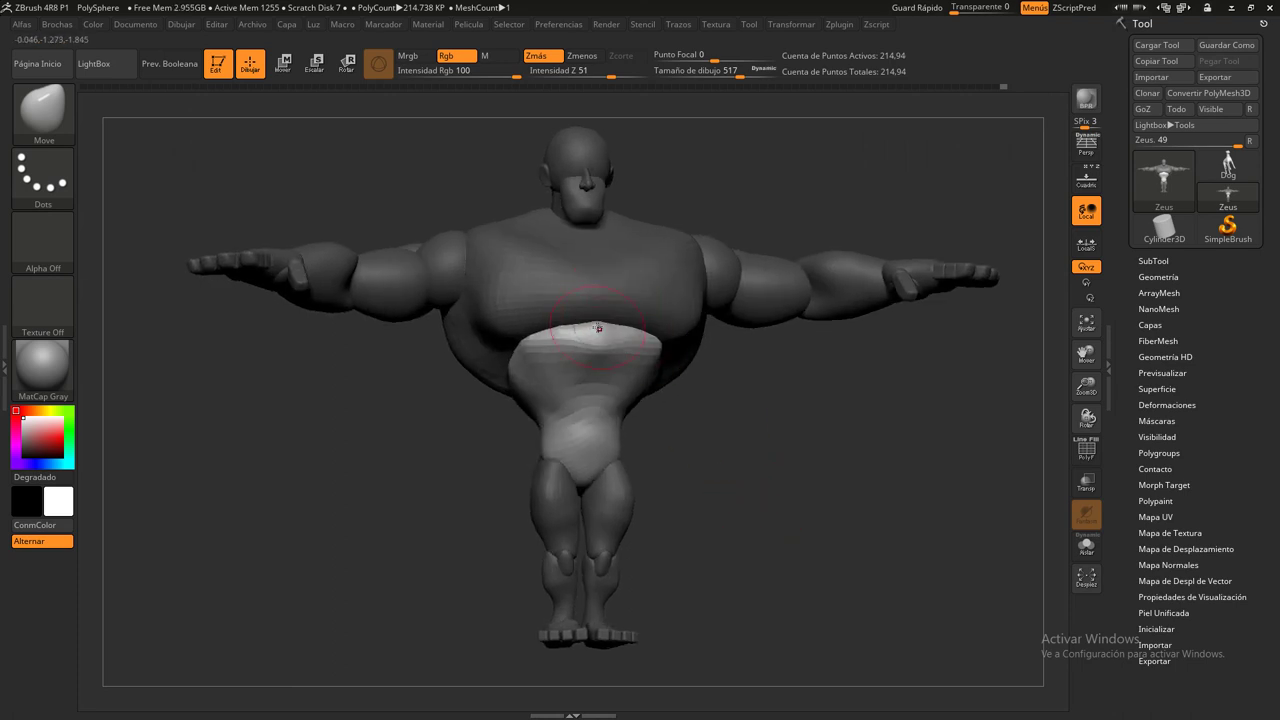
mouse_move(597, 328)
left_mouse_down()
mouse_move(621, 359)
mouse_move(660, 340)
left_mouse_up()
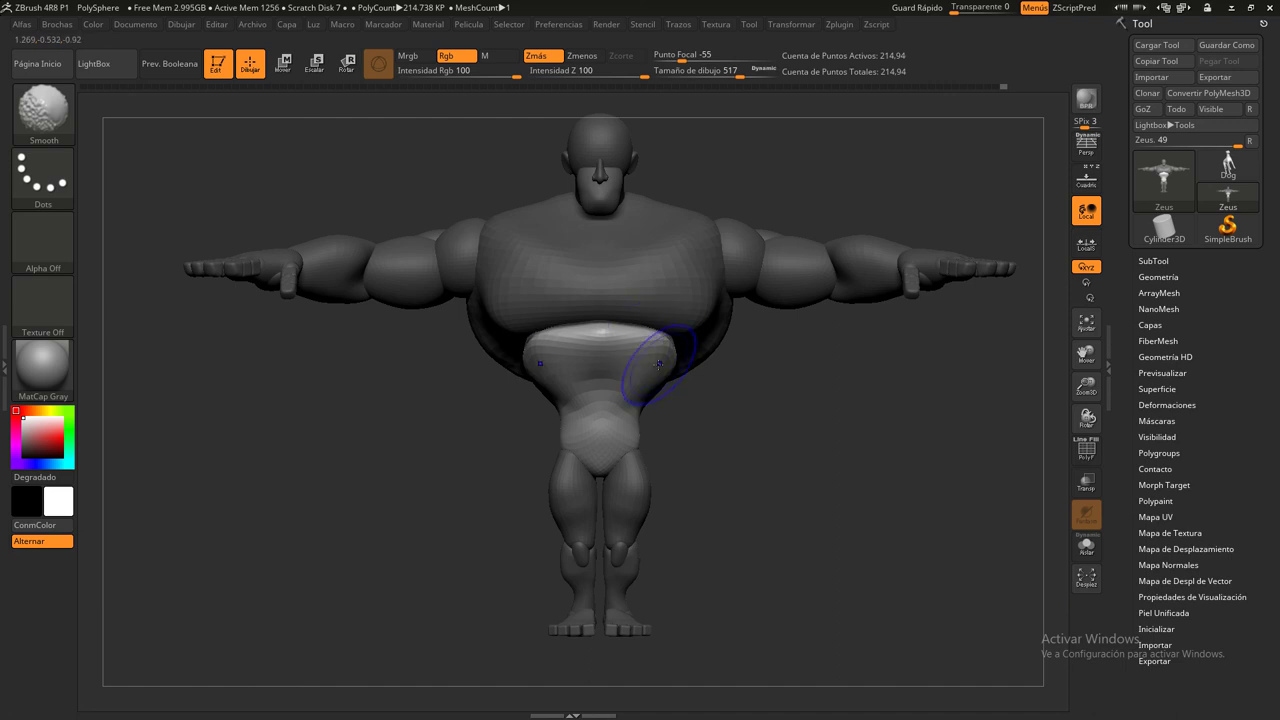
mouse_move(599, 388)
left_mouse_down("shift")
mouse_move(588, 429)
mouse_move(600, 414)
left_mouse_up("shift")
left_click_drag(736, 446, 635, 355)
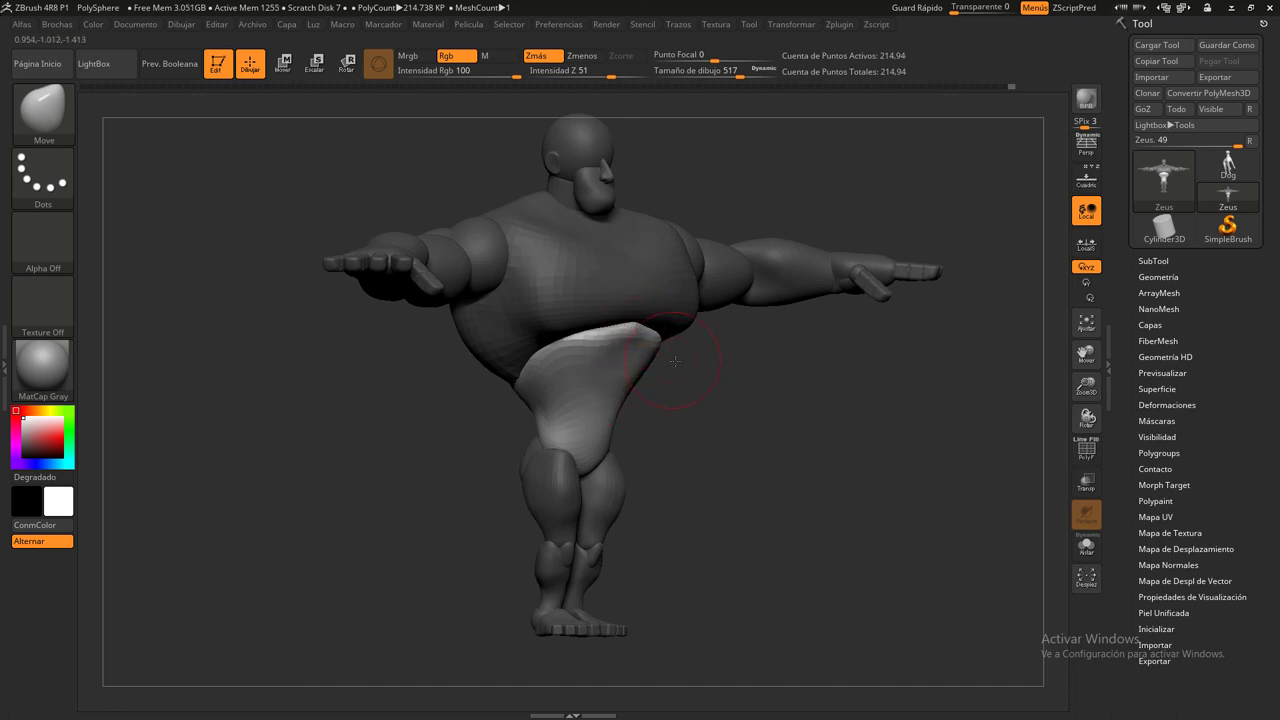
left_click_drag(675, 361, 651, 336, "shift")
Rotate to the side profile and back to front to check the belly and hips
left_click_drag(757, 457, 643, 366, "shift")
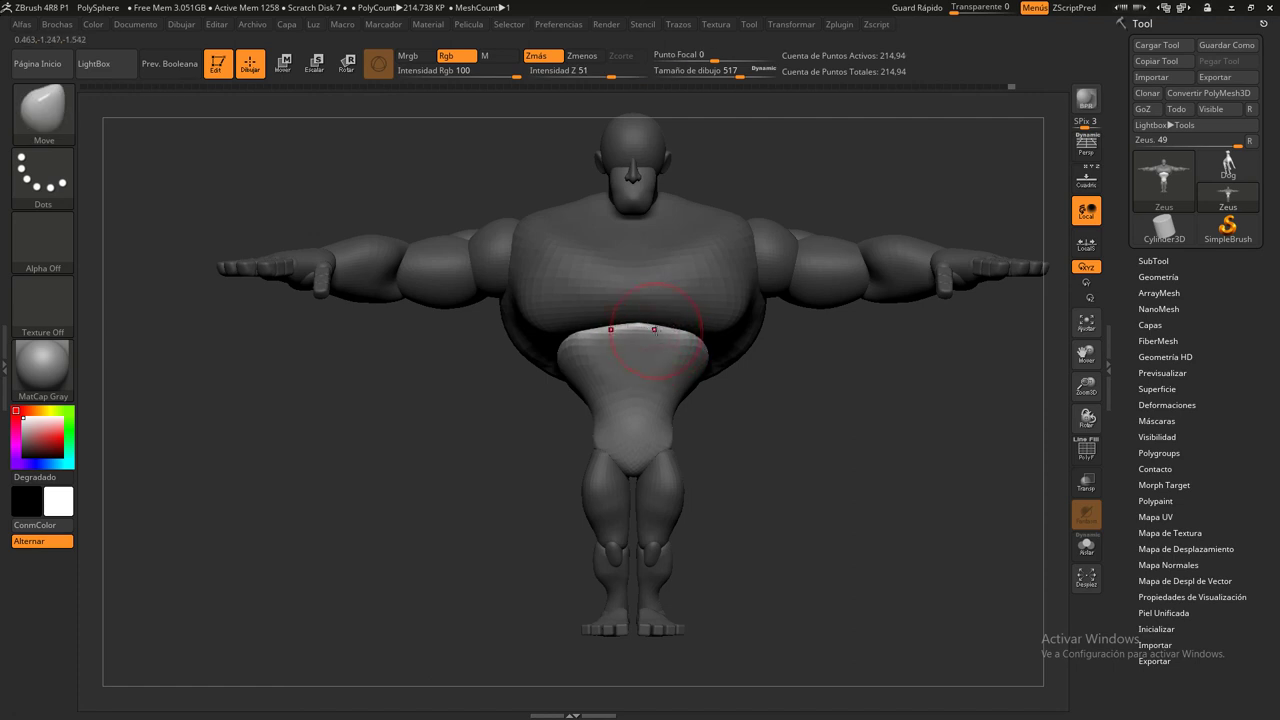
left_click_drag(789, 412, 762, 409)
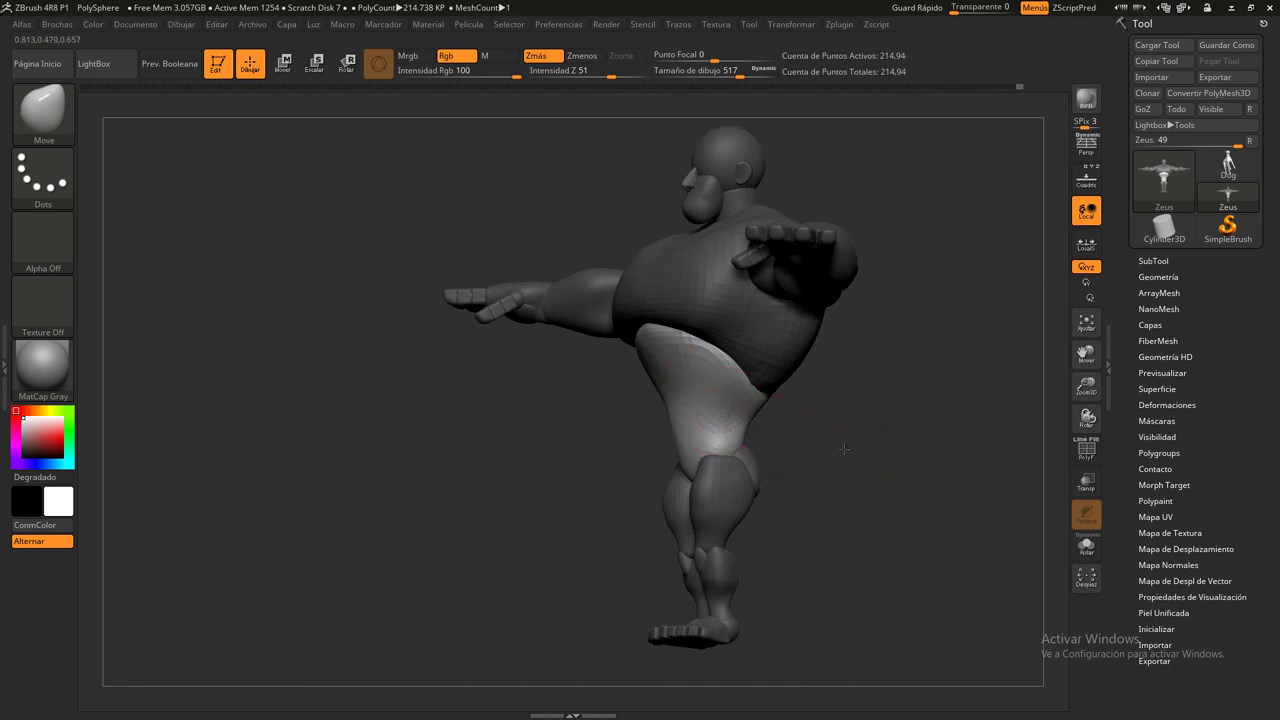
left_click_drag(844, 449, 665, 373)
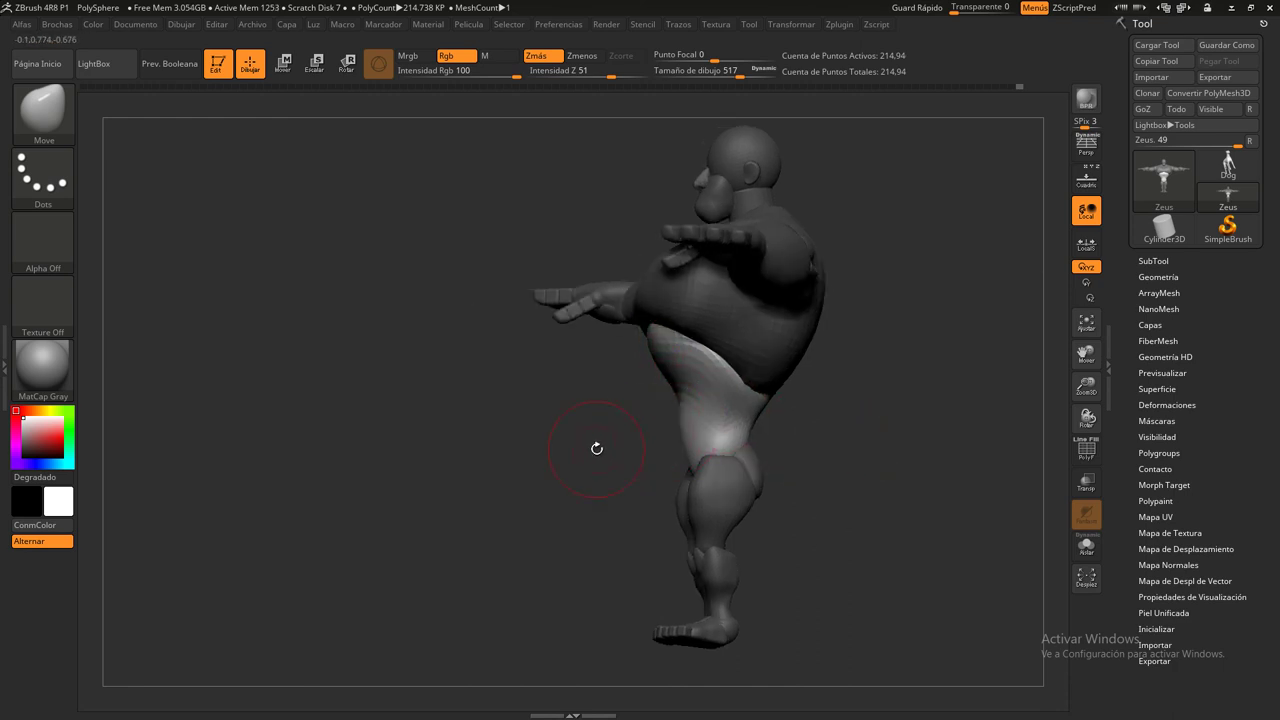
left_click_drag(597, 449, 691, 437)
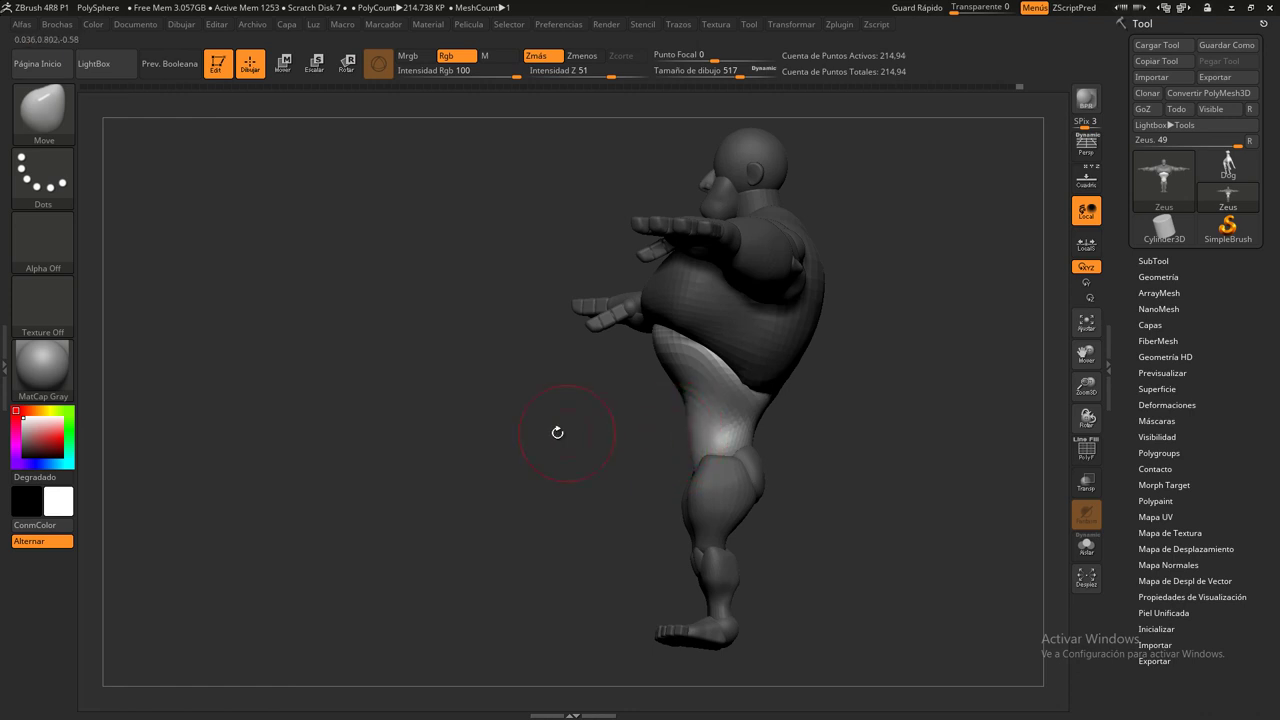
mouse_move(557, 429)
left_mouse_down("shift")
mouse_move(900, 496)
mouse_move(831, 534)
mouse_move(763, 457)
mouse_move(857, 394)
mouse_move(746, 480)
mouse_move(750, 412)
mouse_move(770, 426)
left_mouse_up("shift")
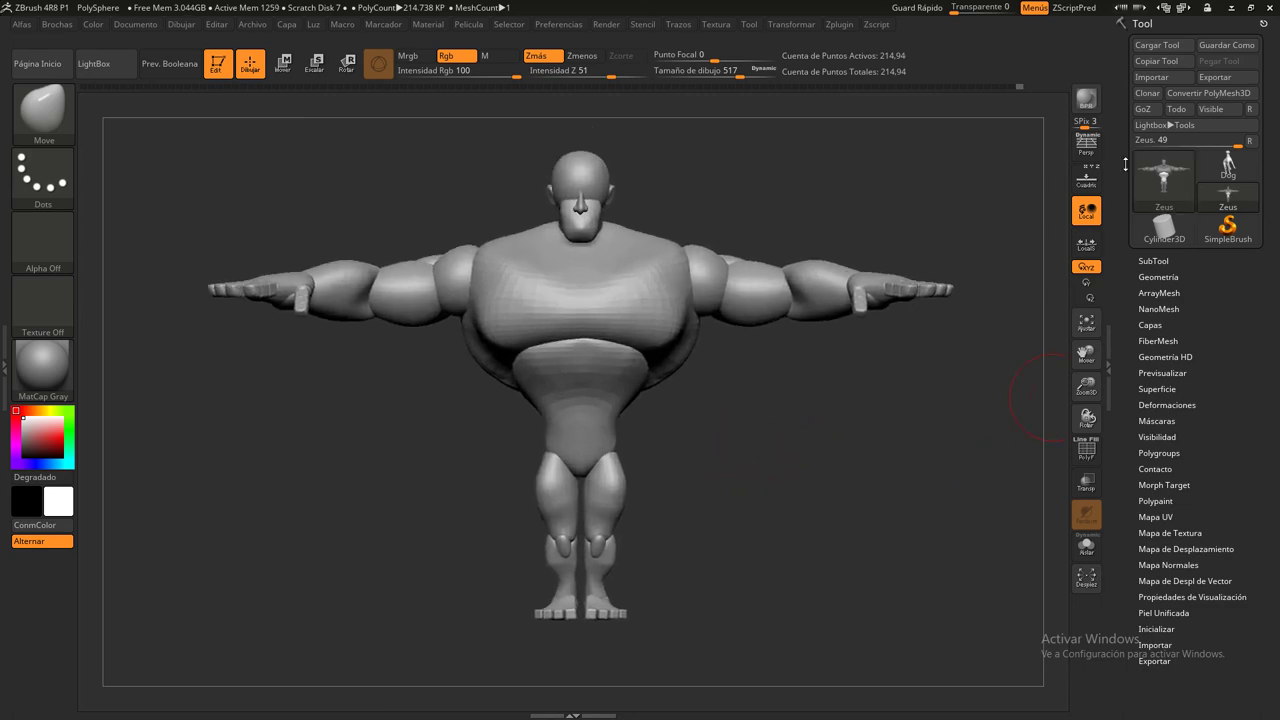
left_click(1090, 178)
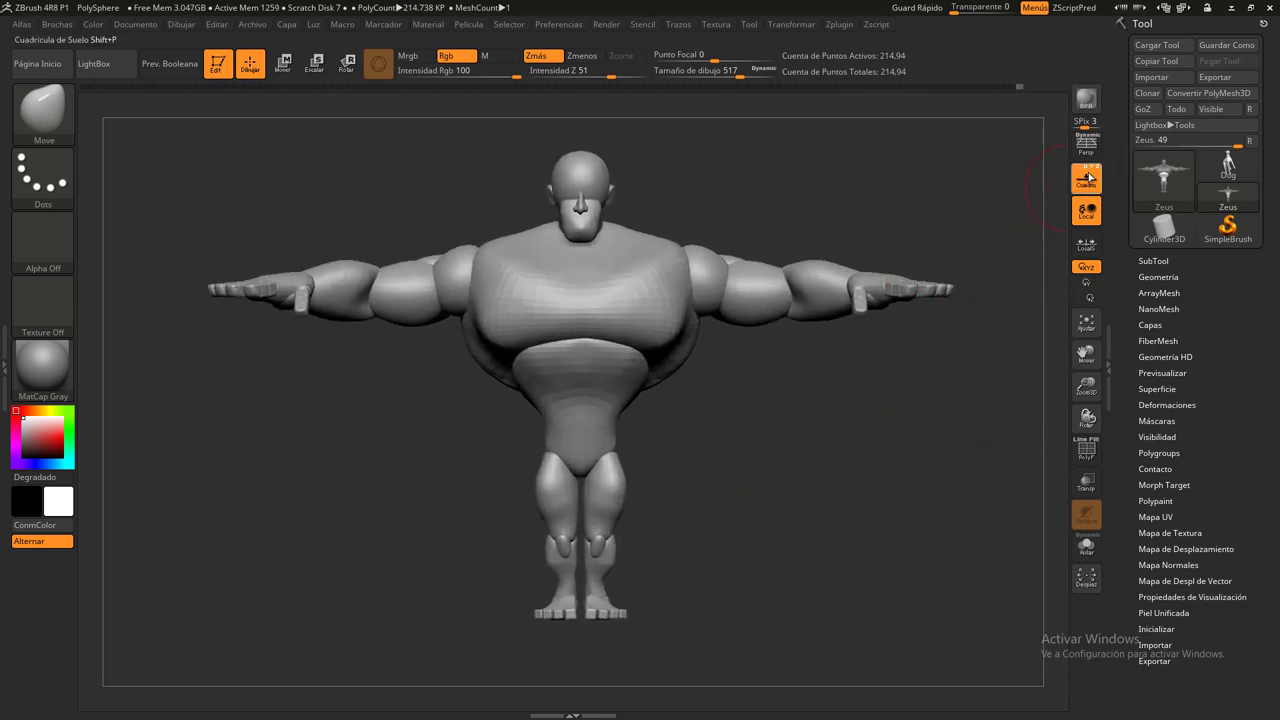
mouse_move(847, 464)
left_mouse_down()
mouse_move(890, 466)
mouse_move(846, 468)
left_mouse_up()
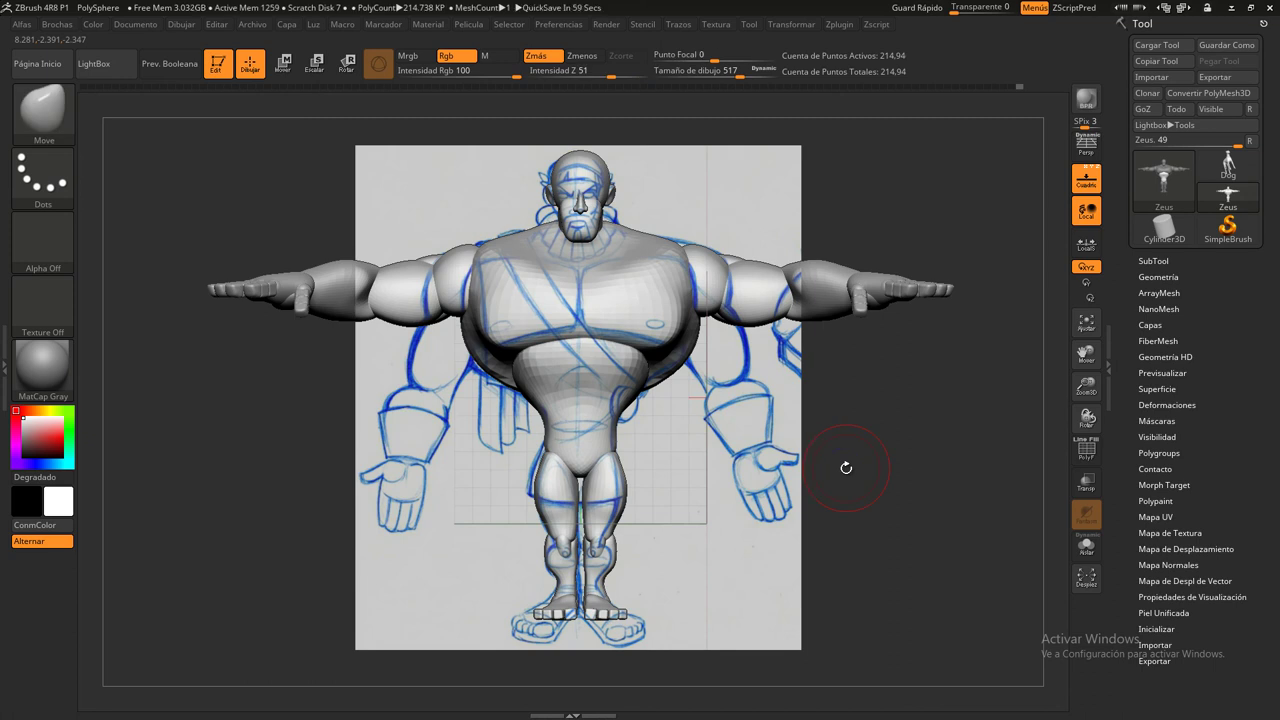
left_click(1086, 180)
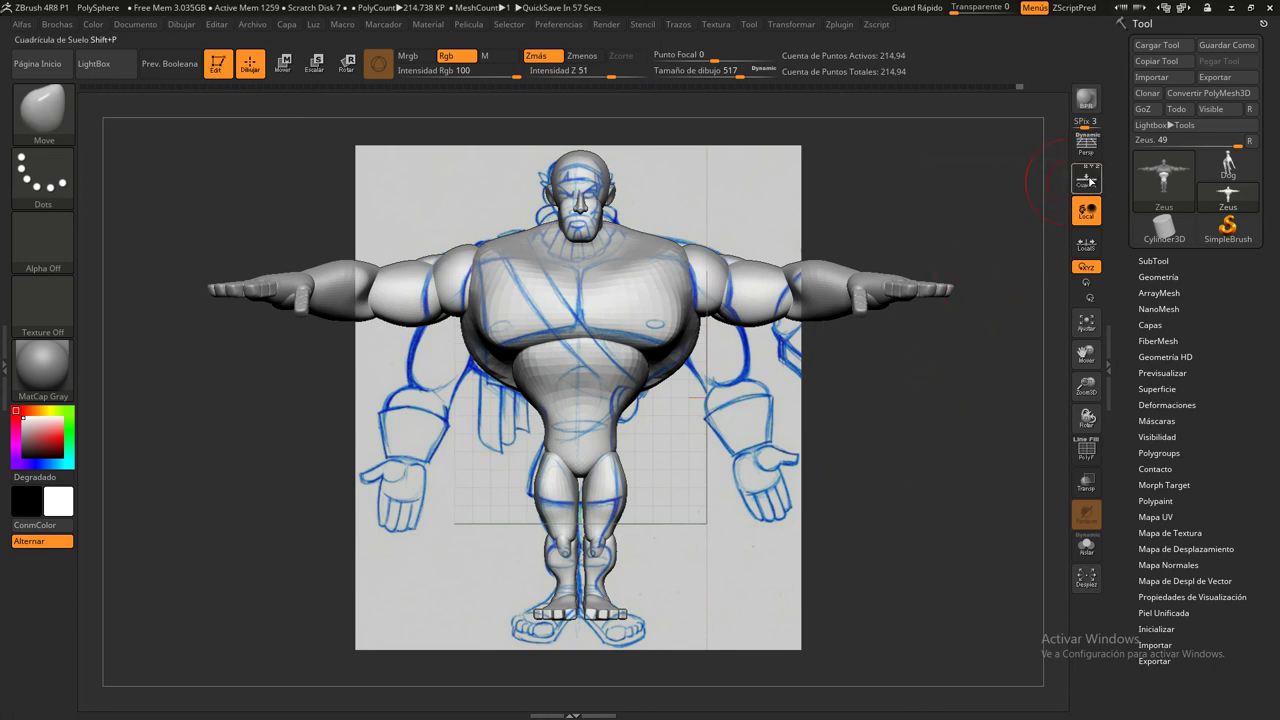